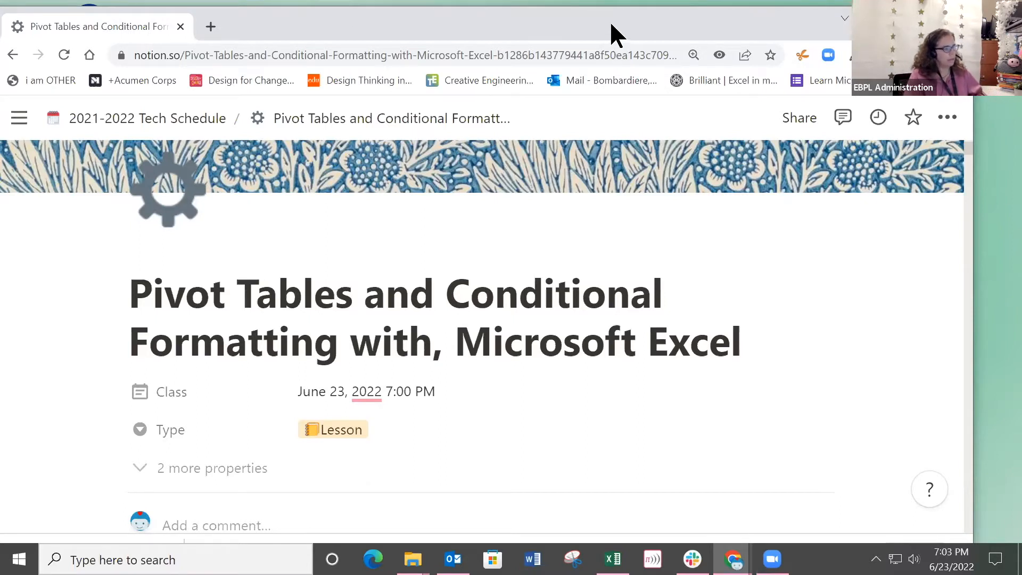
Maximize the browser window showing the lesson page and dismiss the downloads bar.
drag(651, 11, 652, 6)
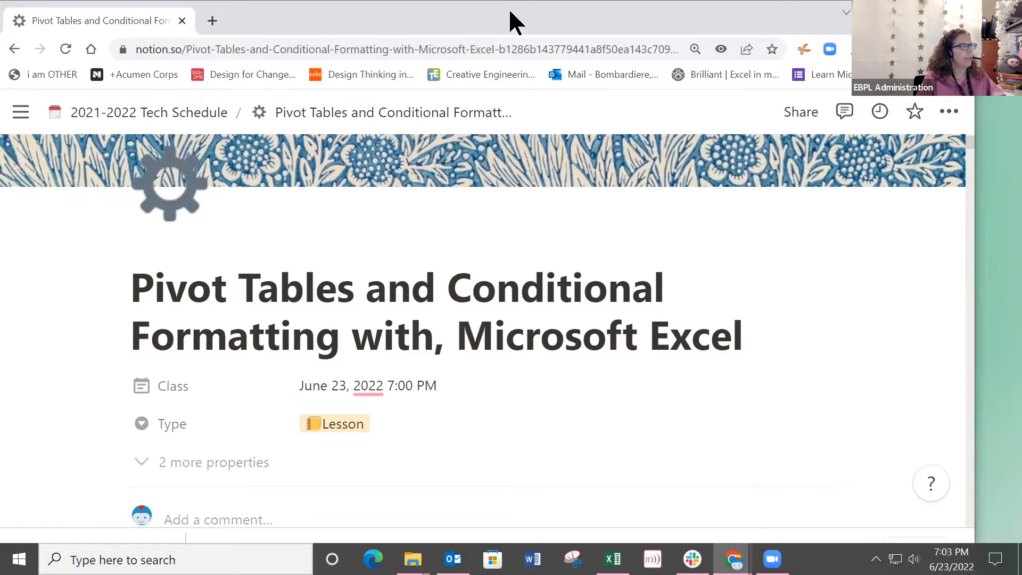
drag(509, 8, 511, 54)
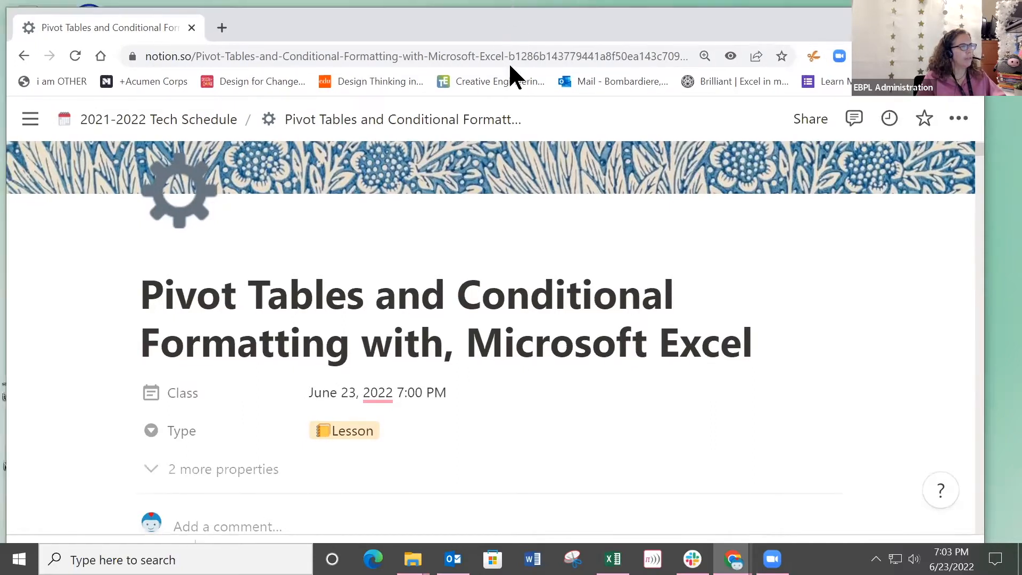
click(927, 65)
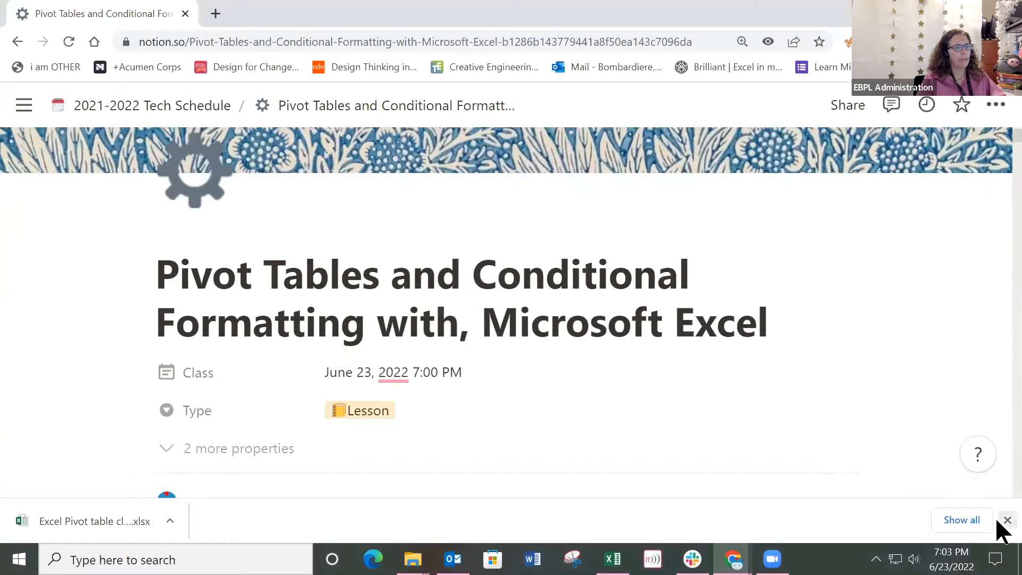
click(1005, 521)
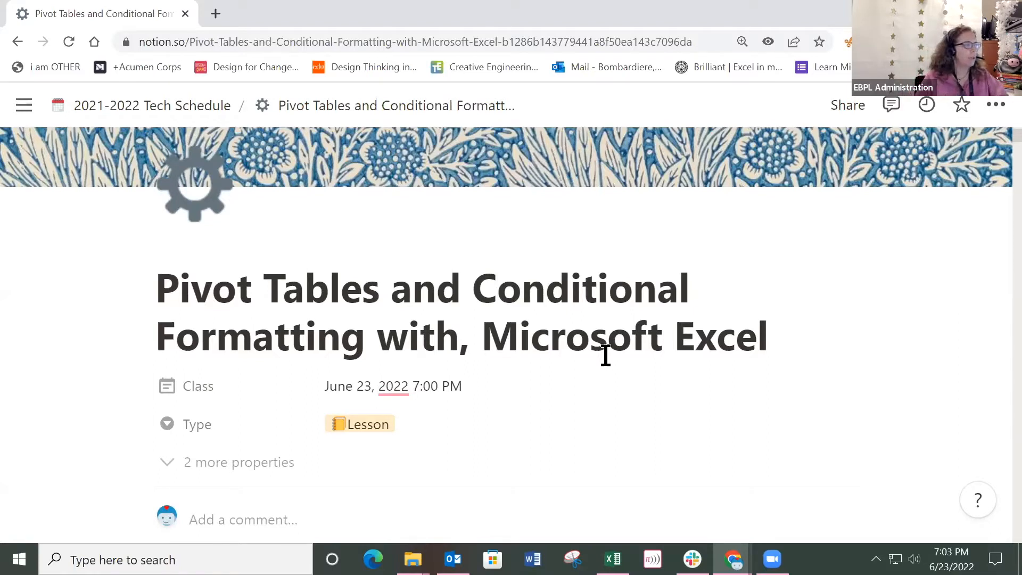
Download Excel Pivot table class.xlsx from the lesson's Formatting a Table section and dismiss the downloads bar.
scroll(606, 355, down, 6)
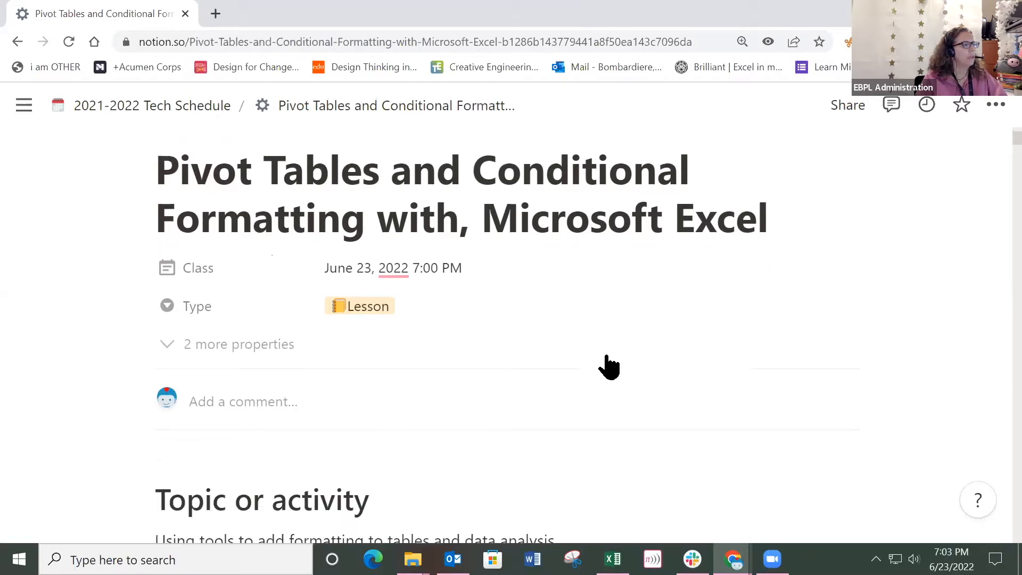
scroll(607, 355, down, 3)
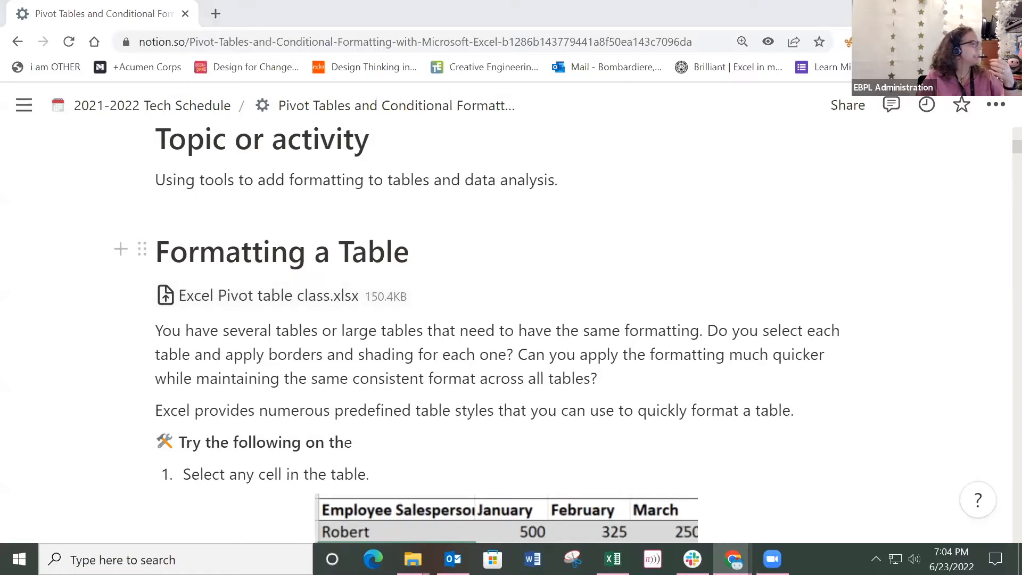
key(alt+Tab)
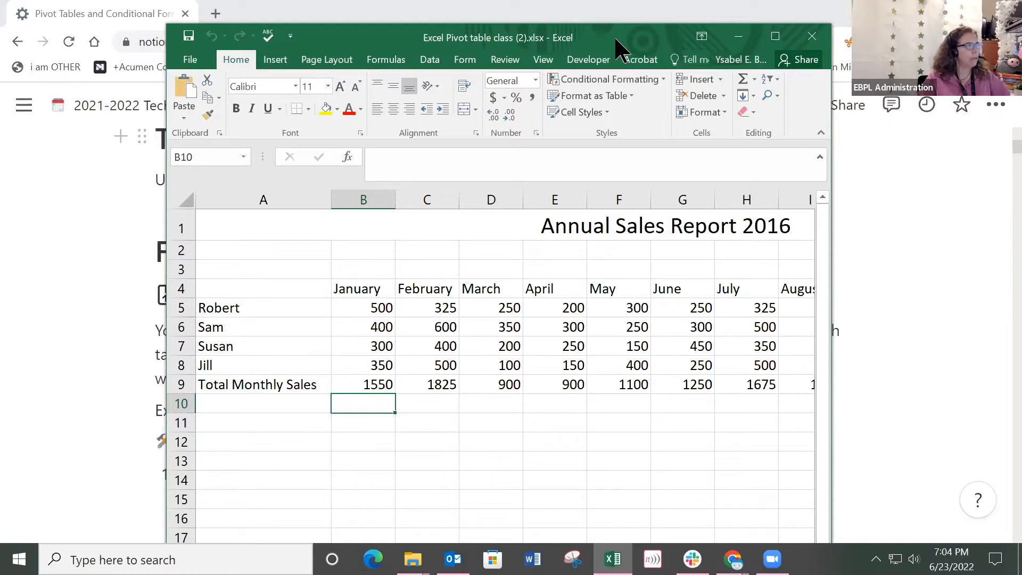
drag(616, 40, 0, 106)
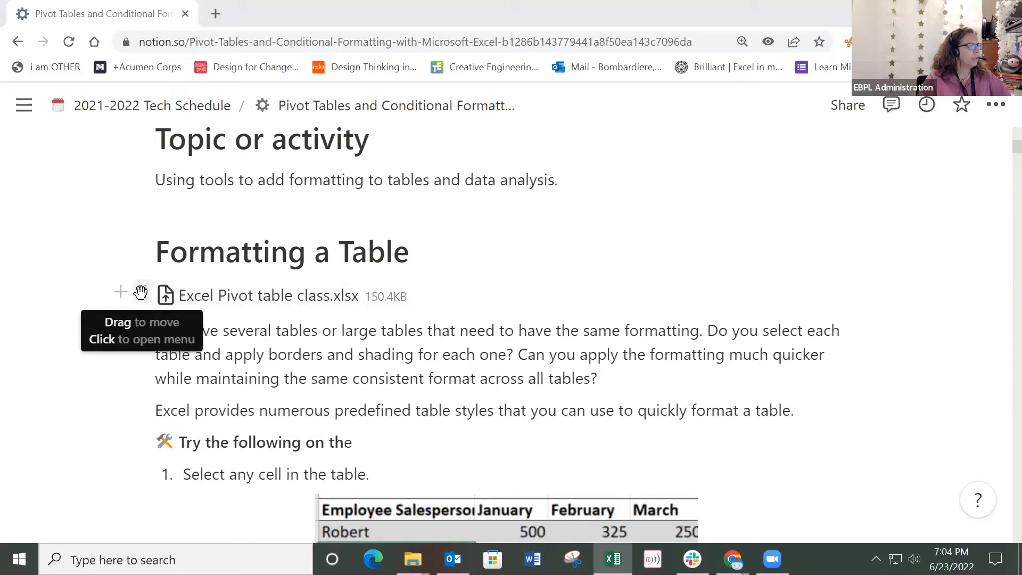
click(228, 303)
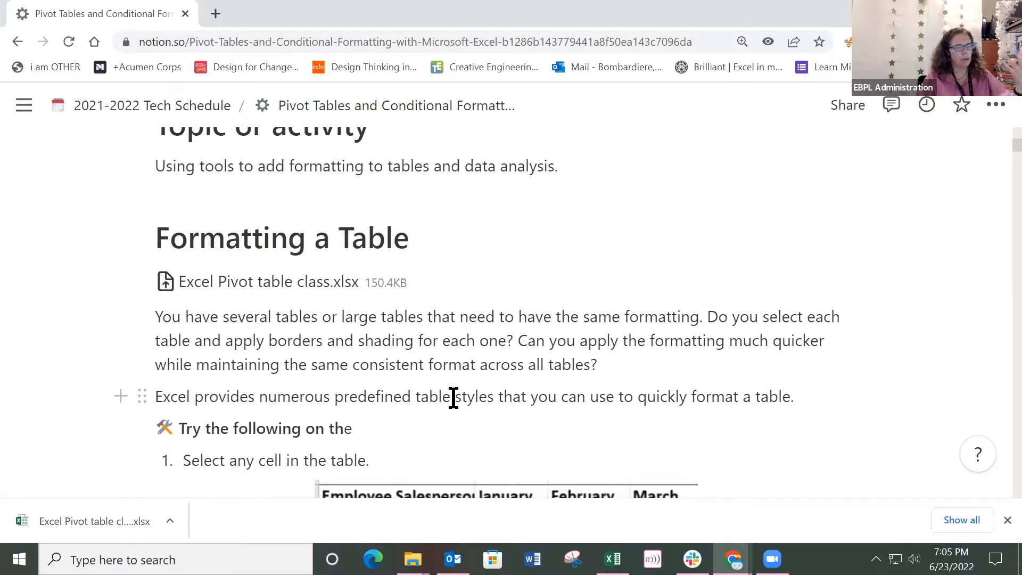
click(1001, 521)
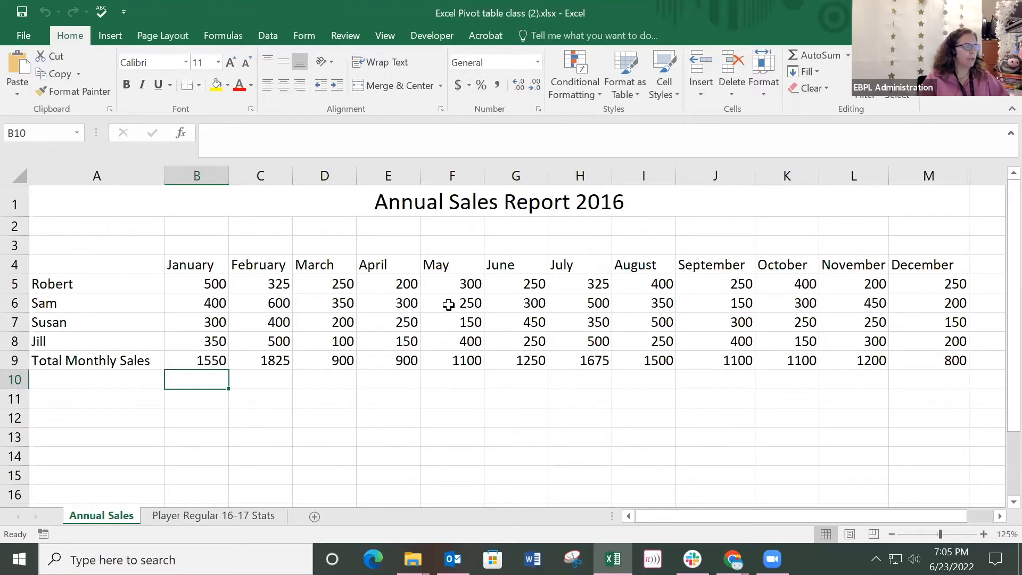
In the Excel workbook, format the Annual Sales data as a table with headers, using the orange Table Style Medium 17.
click(394, 303)
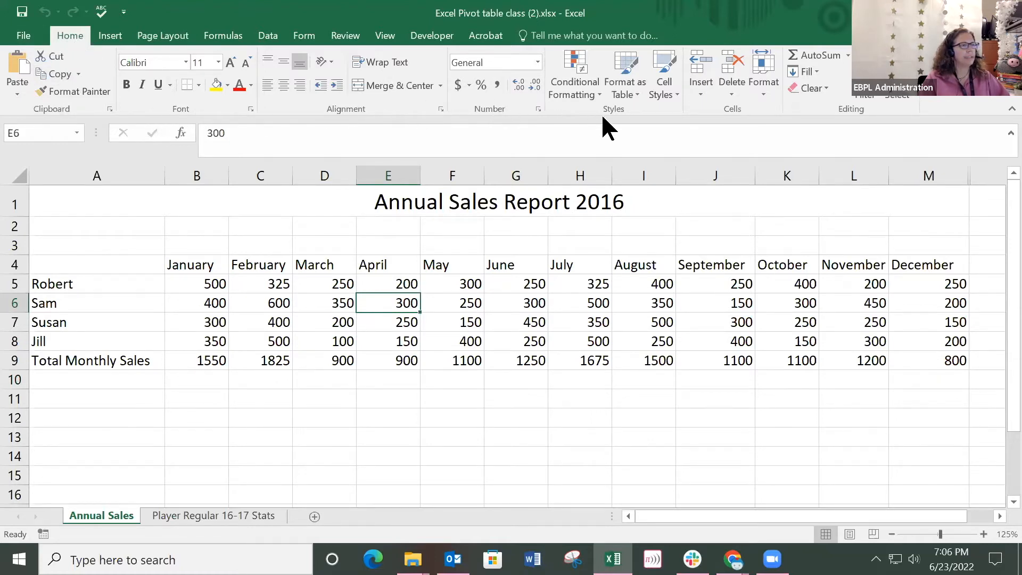
click(637, 90)
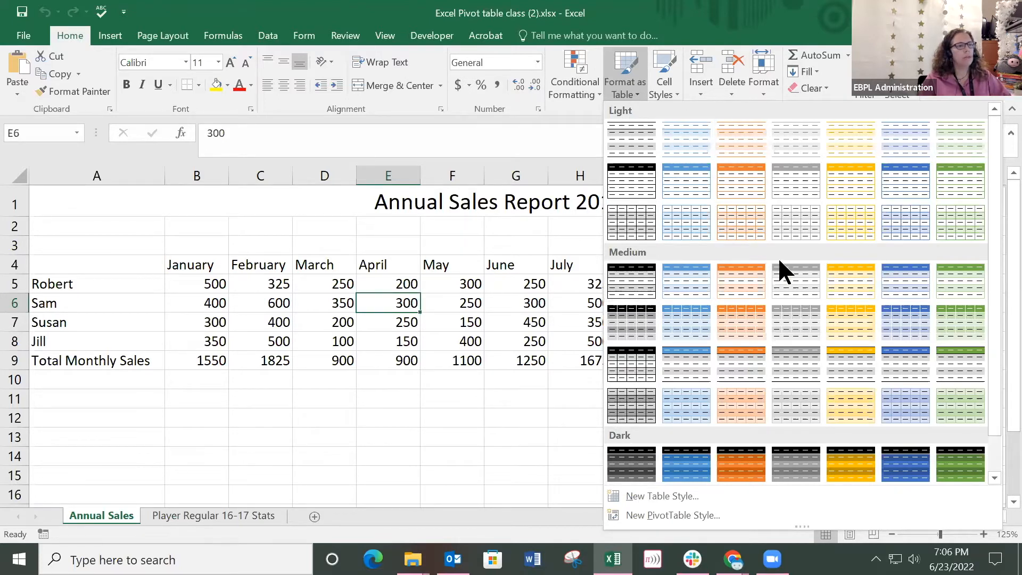
click(744, 362)
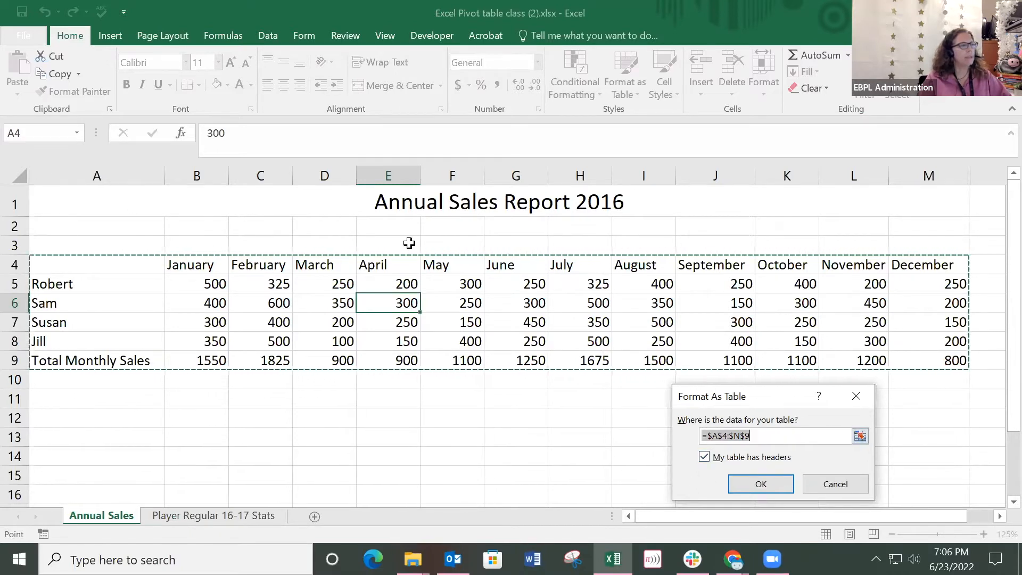
click(775, 482)
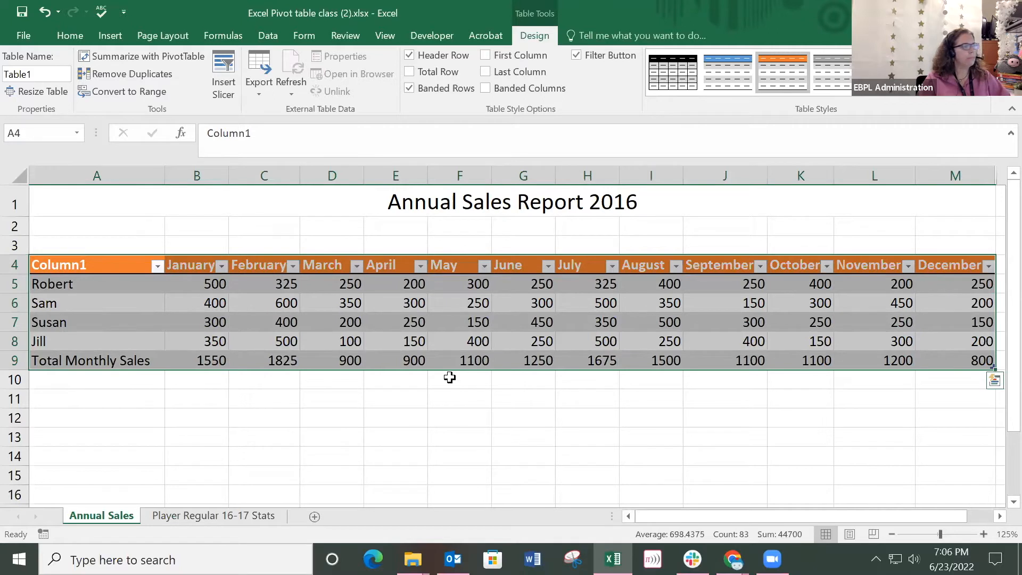
click(350, 406)
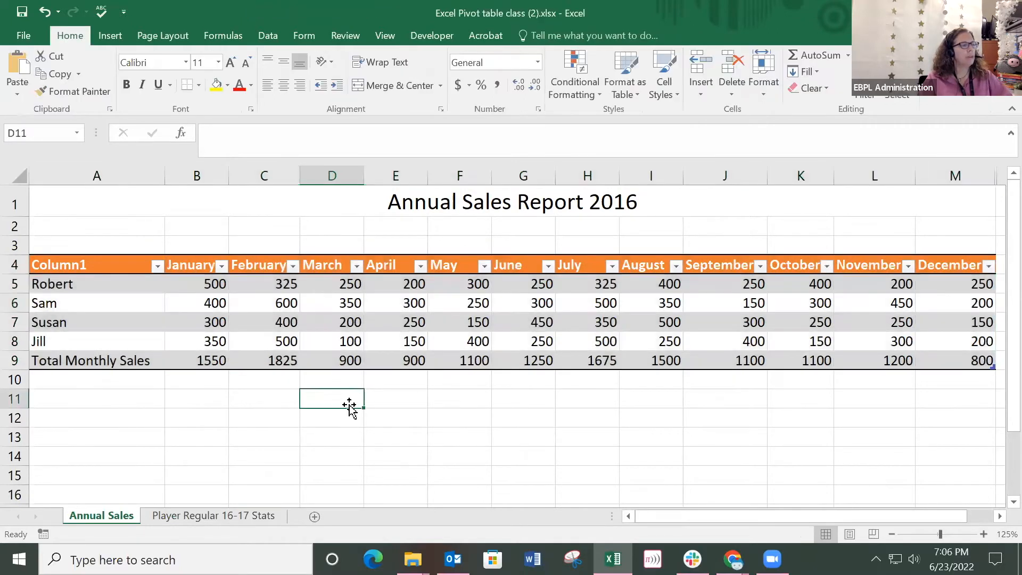
click(204, 514)
click(342, 272)
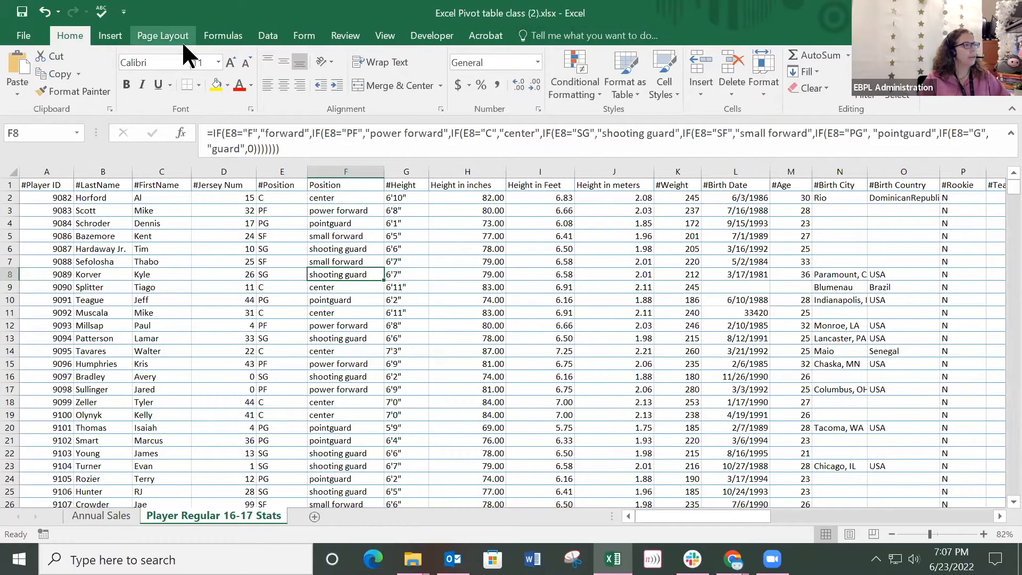
click(630, 90)
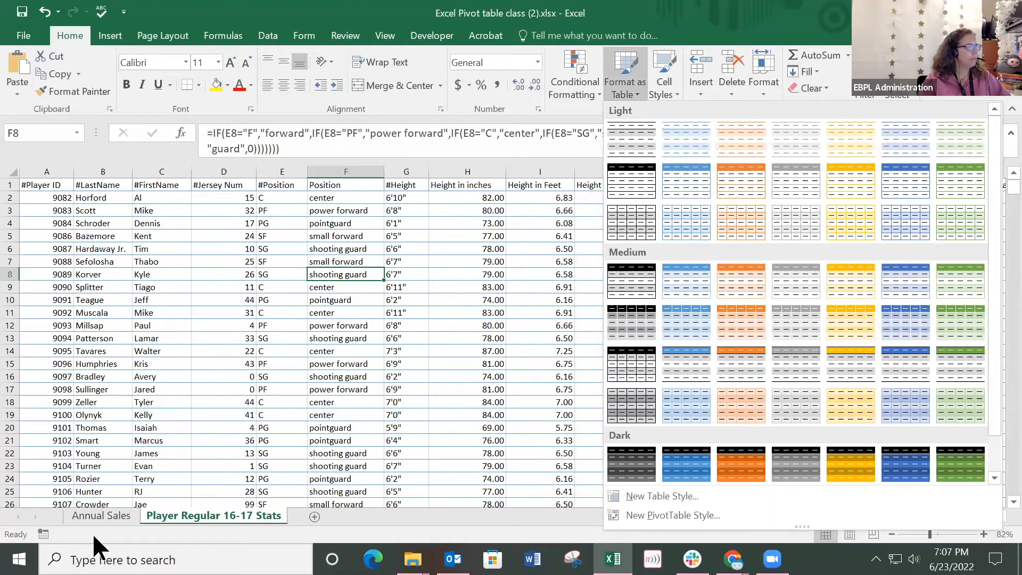
click(100, 510)
click(104, 516)
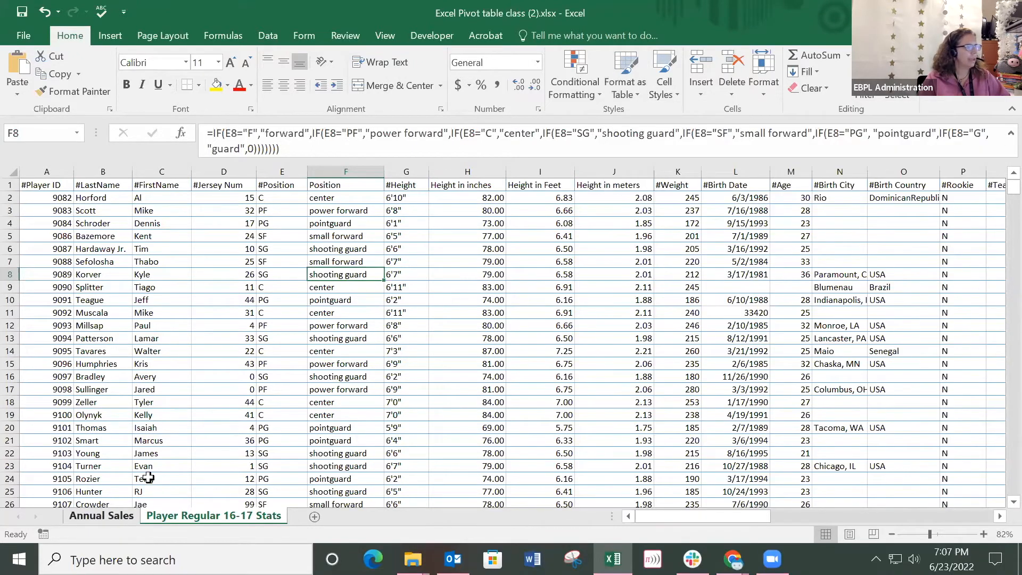
Select cells inside and outside the annual sales table and examine the table design options and applied style.
click(457, 302)
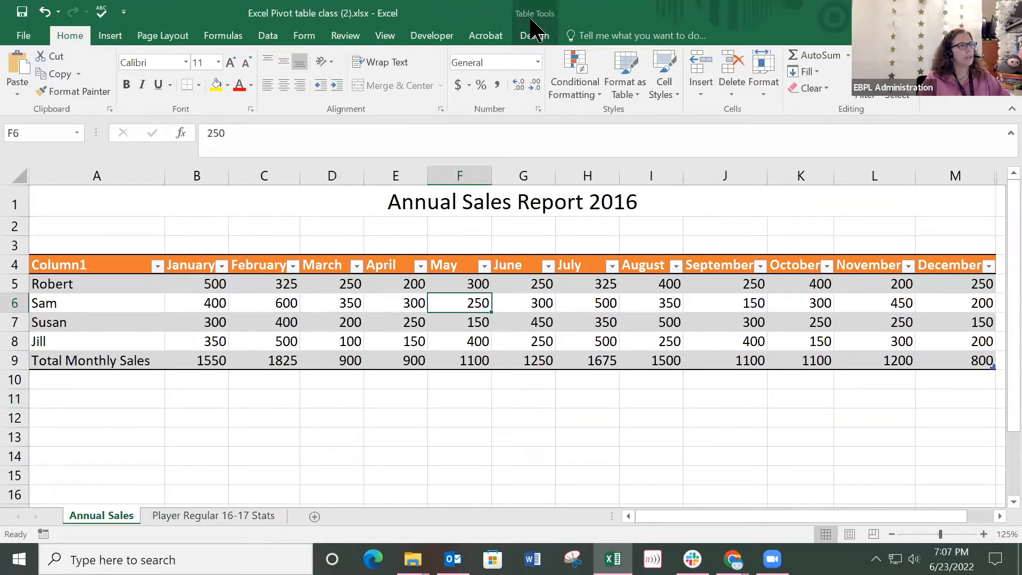
click(462, 402)
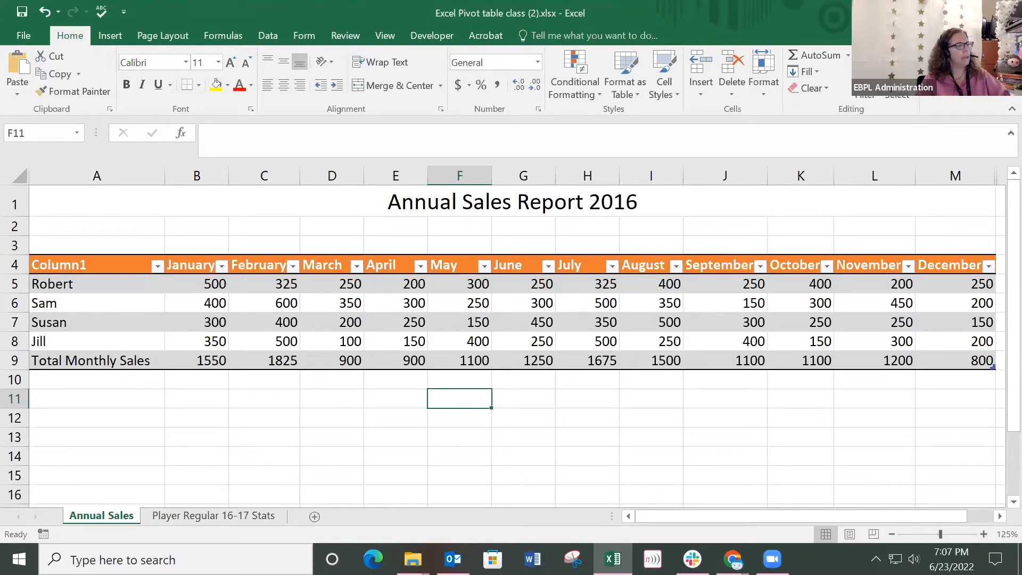
mouse_move(940, 533)
mouse_down()
mouse_move(912, 534)
mouse_move(953, 535)
mouse_move(941, 535)
mouse_up()
drag(843, 519, 745, 501)
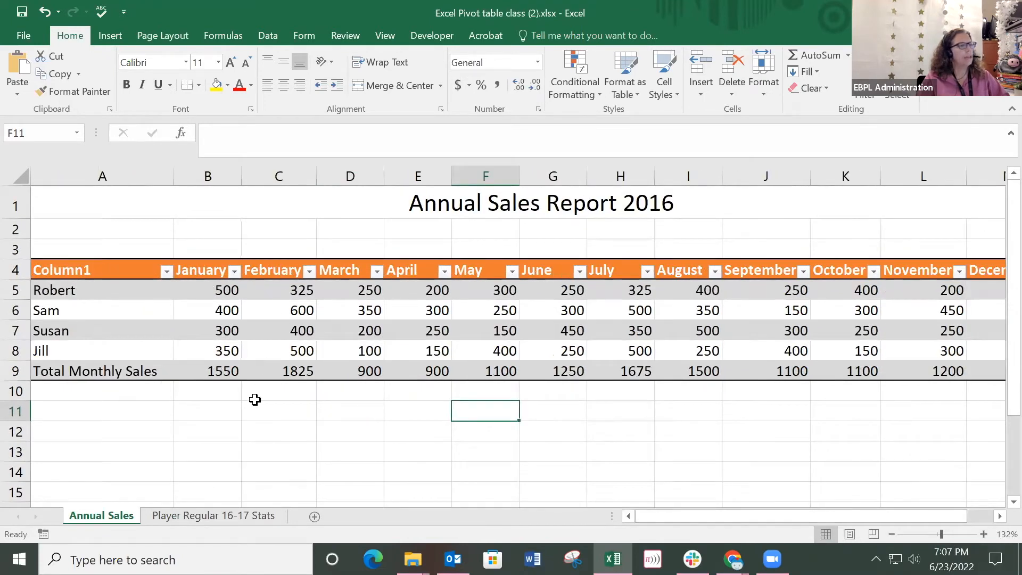
click(408, 312)
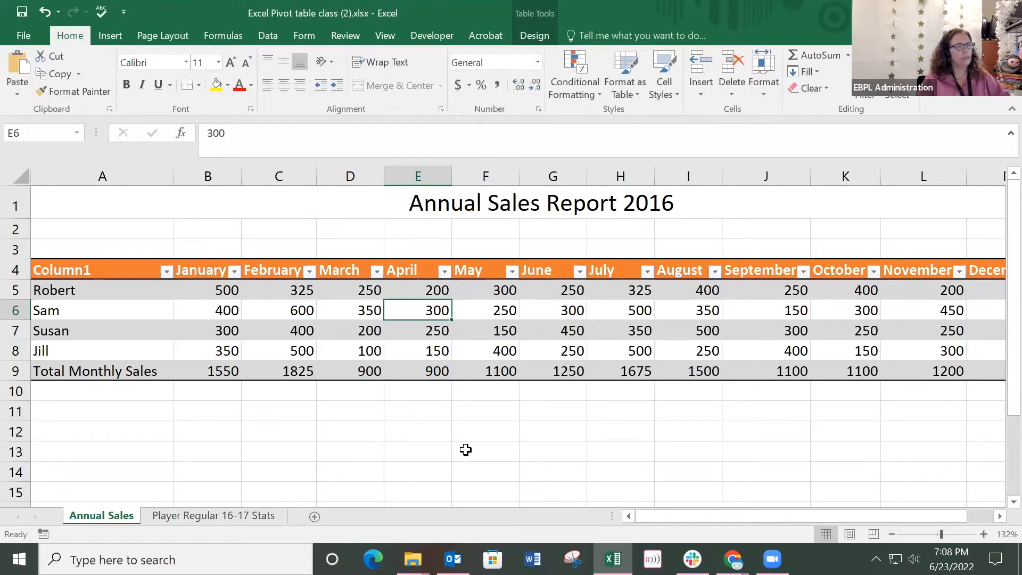
click(411, 429)
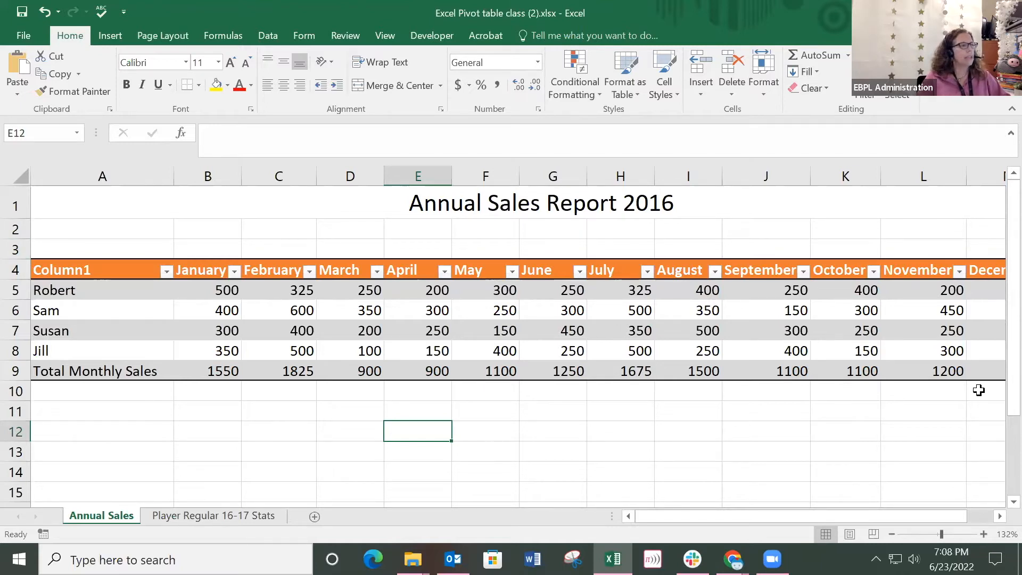
click(468, 311)
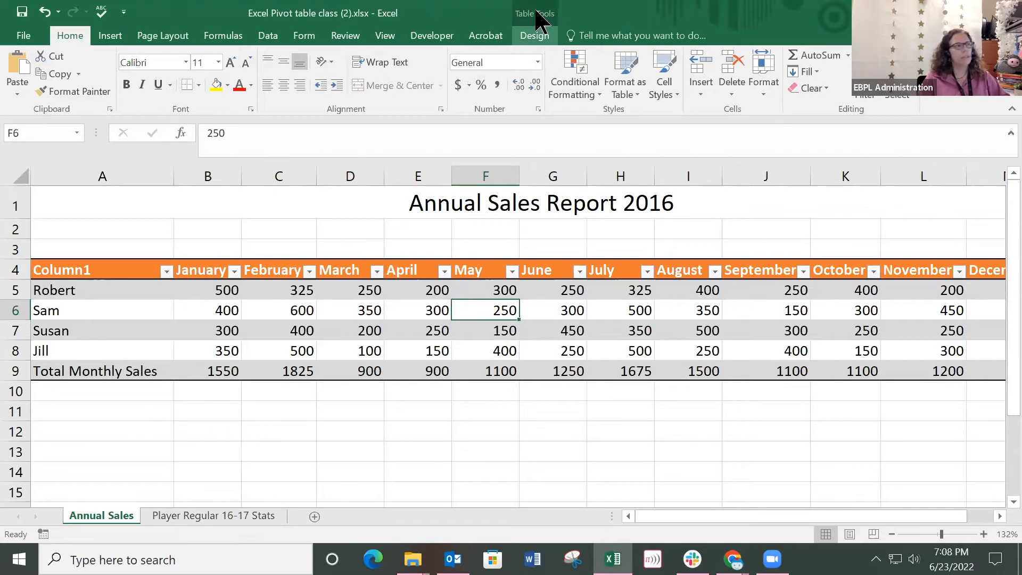
click(534, 35)
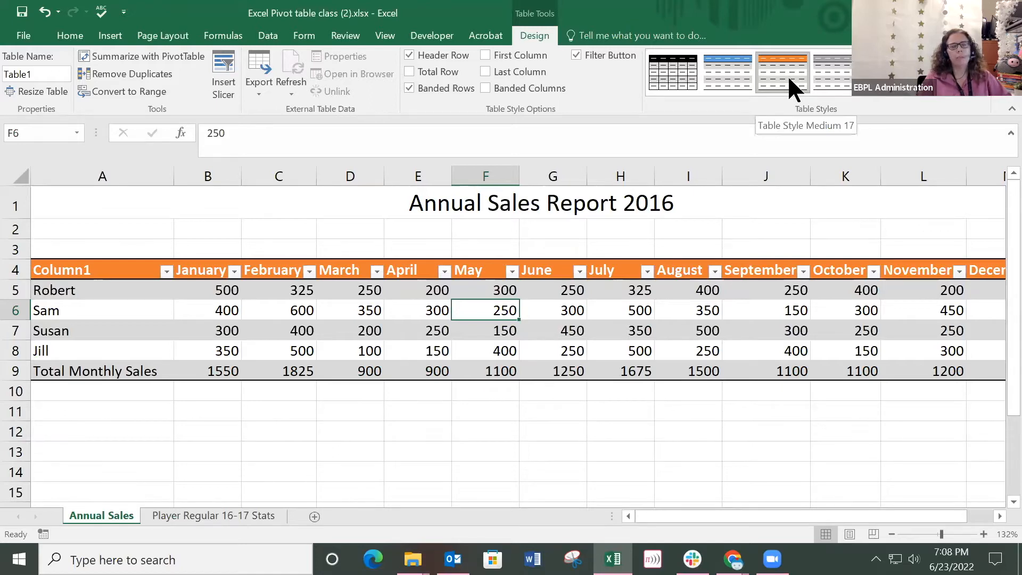
click(554, 420)
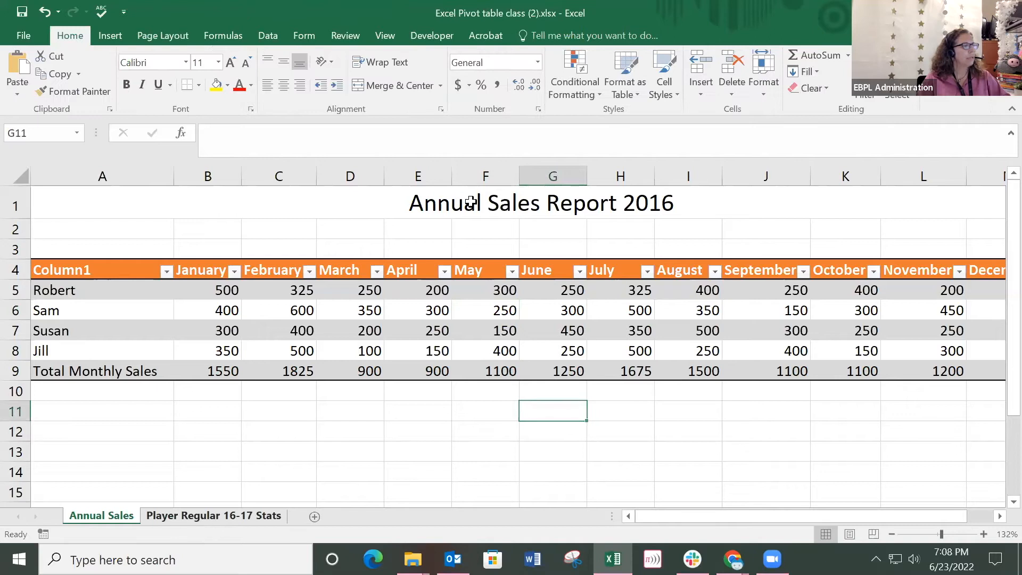
Format the Player Regular 16-17 Stats data as a table with headers, using the orange Table Style Medium 17.
key(ctrl+Page_Down)
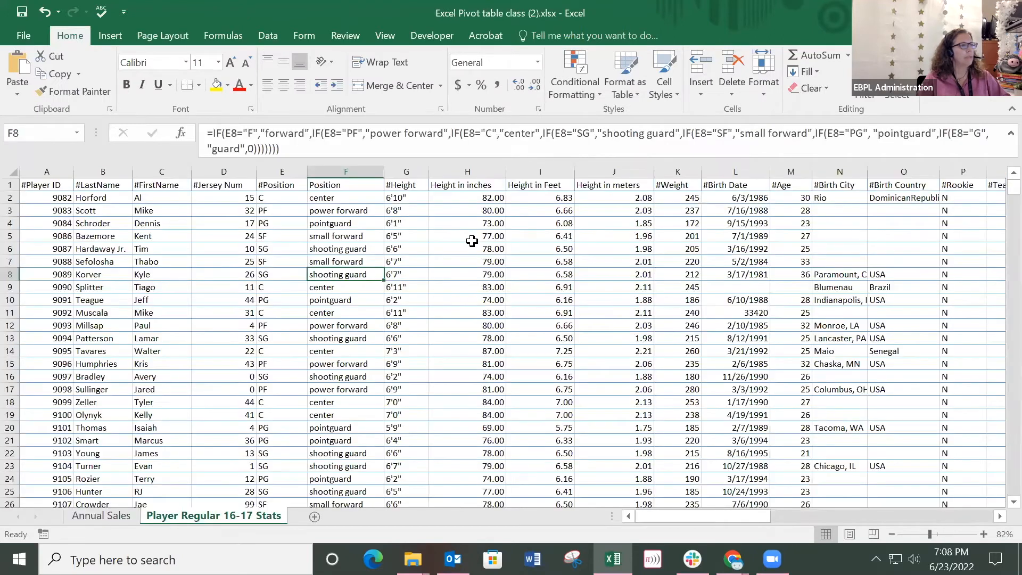
click(635, 94)
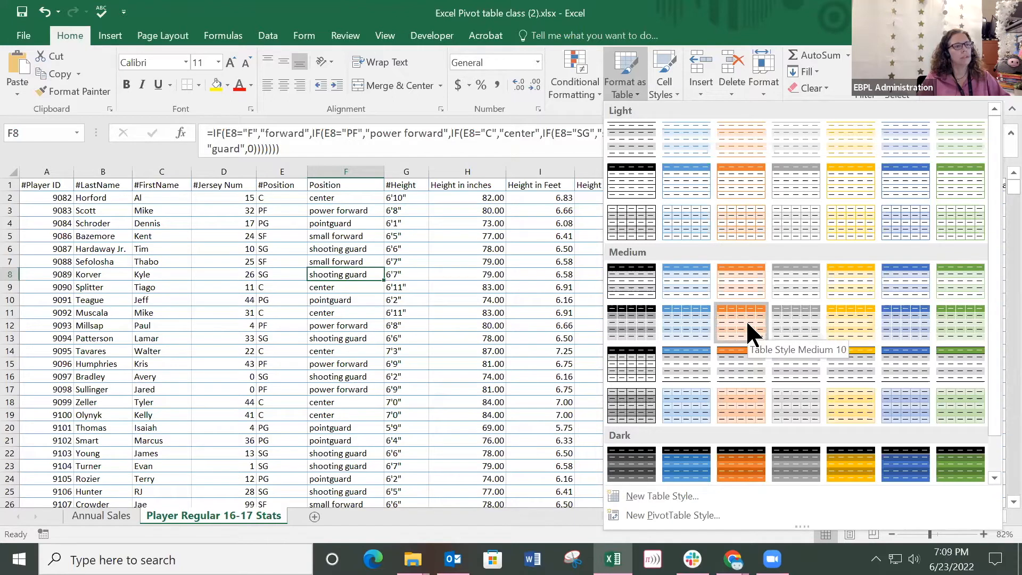
click(740, 354)
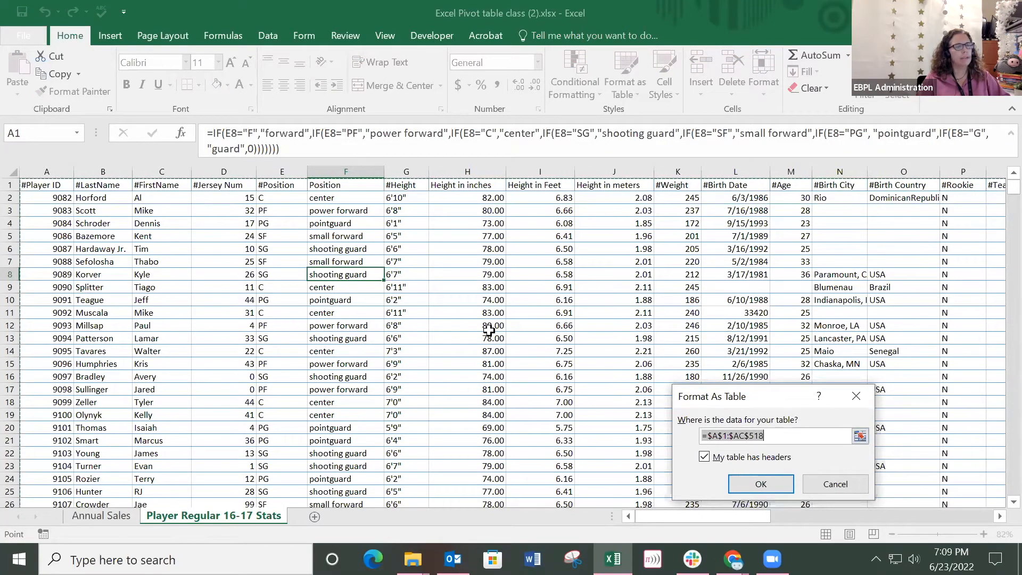
click(761, 484)
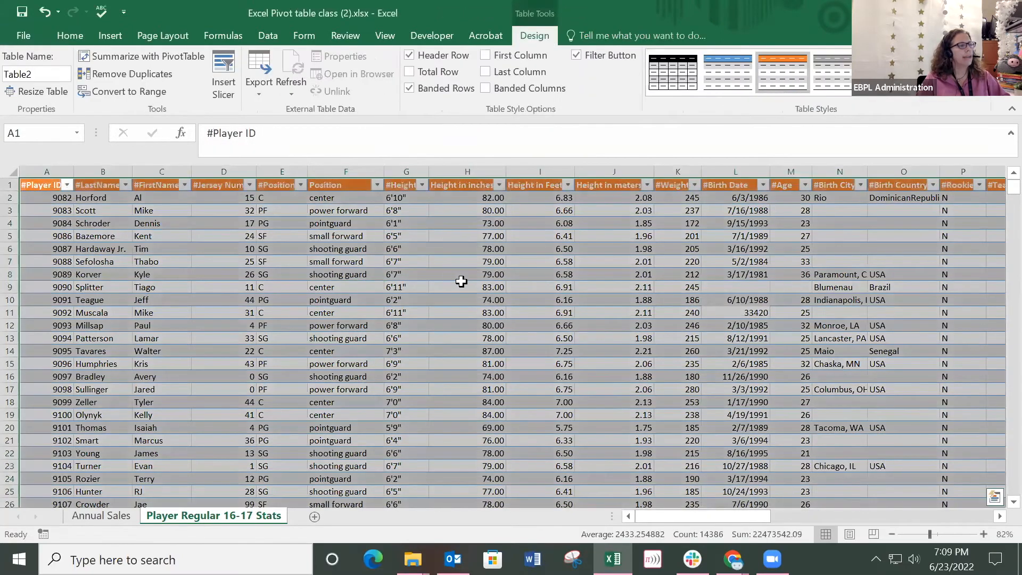
click(466, 287)
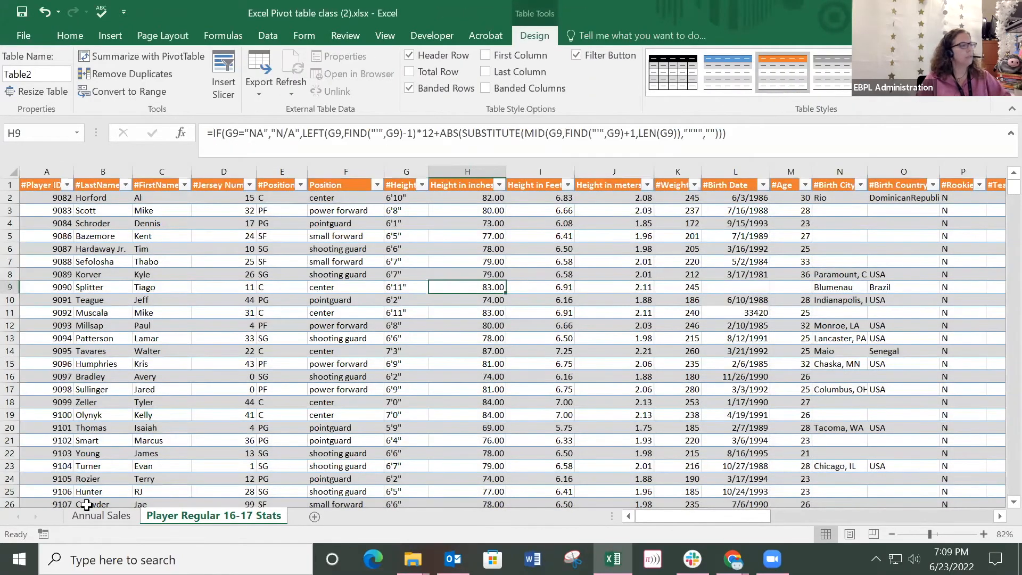
Check the formatted Annual Sales sheet, and view the top of the Player Regular 16-17 Stats table at 175% zoom.
click(97, 517)
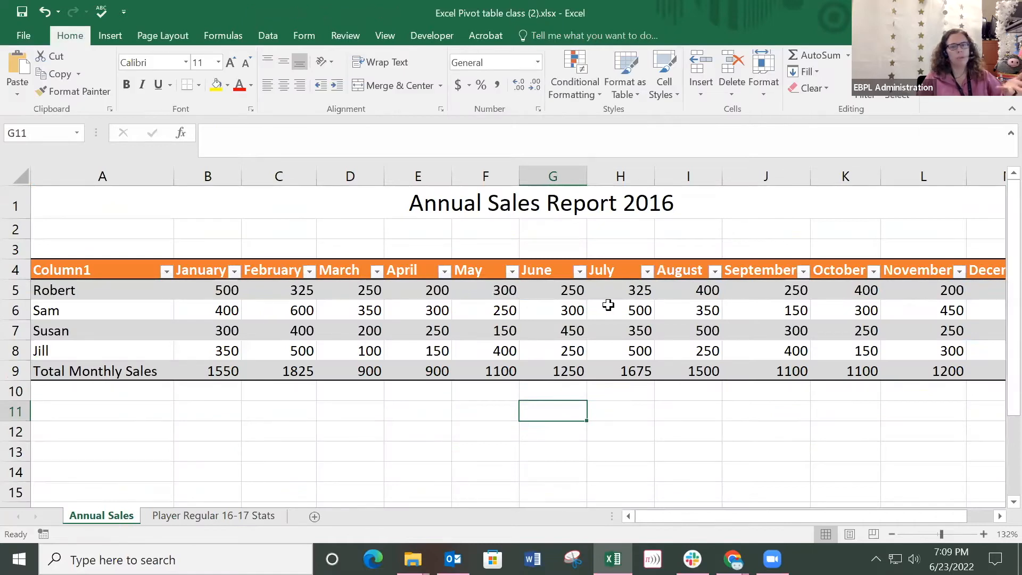
click(198, 514)
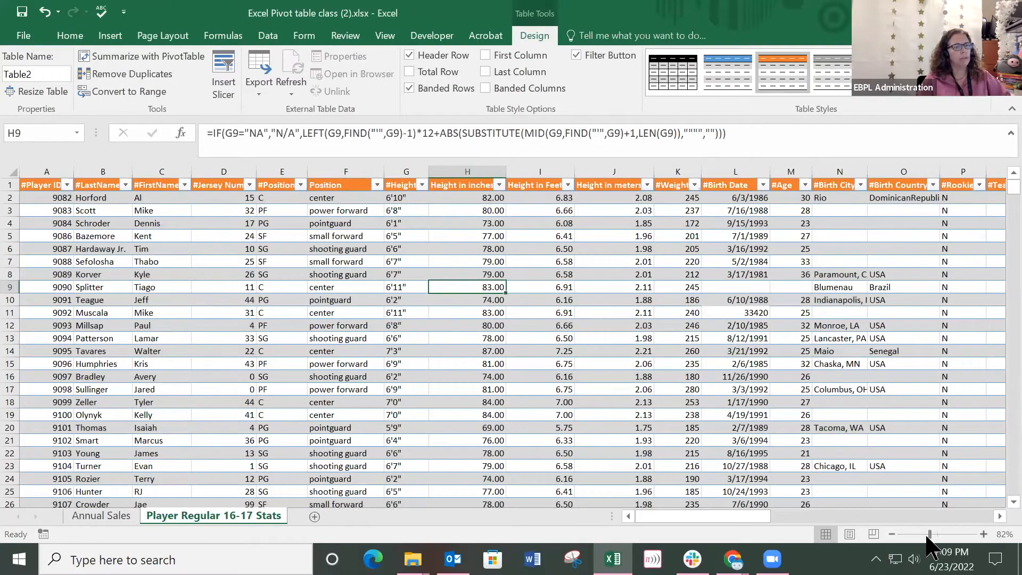
mouse_move(929, 532)
mouse_down()
mouse_move(898, 531)
mouse_move(947, 532)
mouse_up()
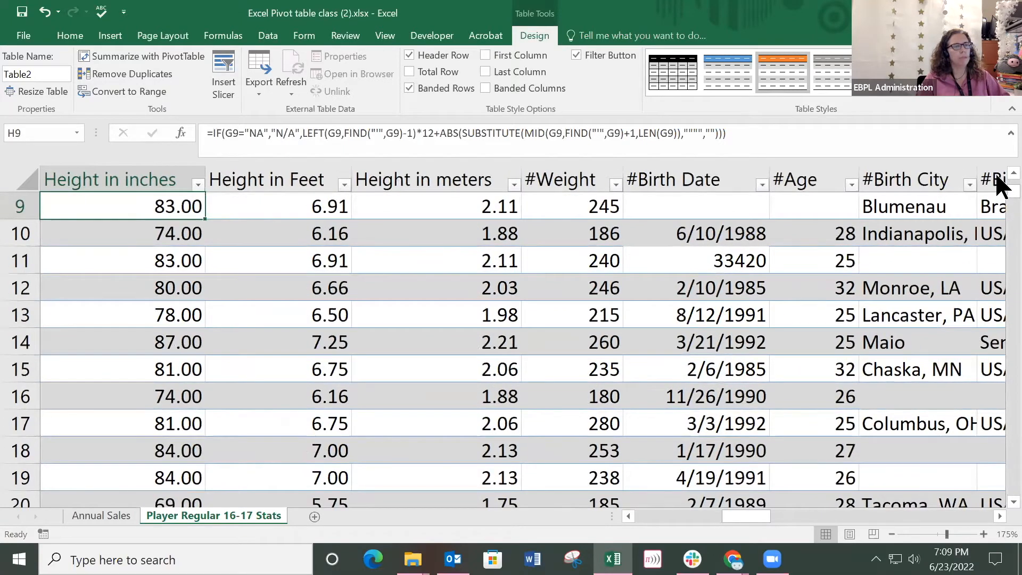
scroll(474, 244, up, 3)
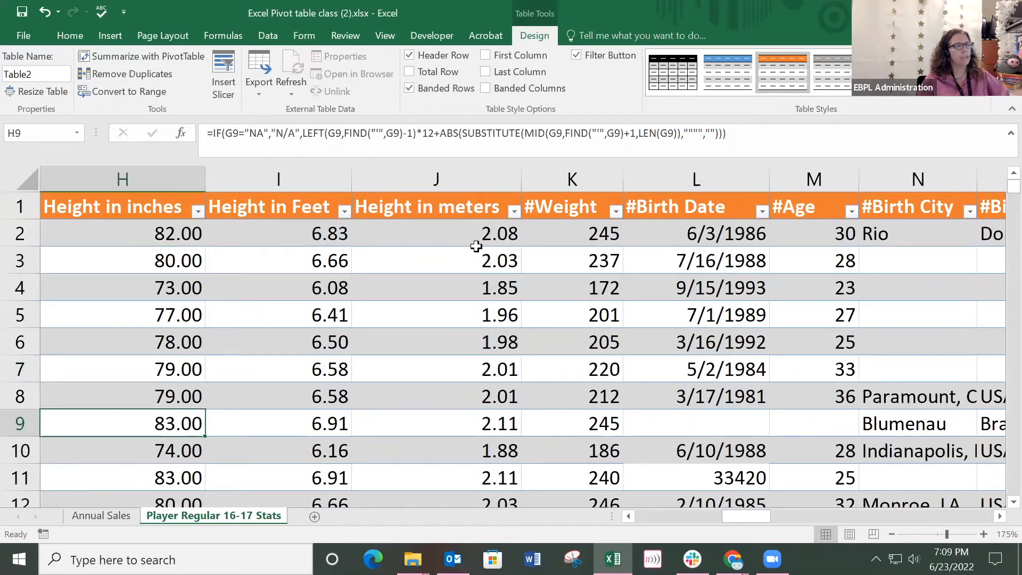
Open the January column's filter options on the Annual Sales sheet, examine the sort and filter choices, and close them without filtering.
click(110, 517)
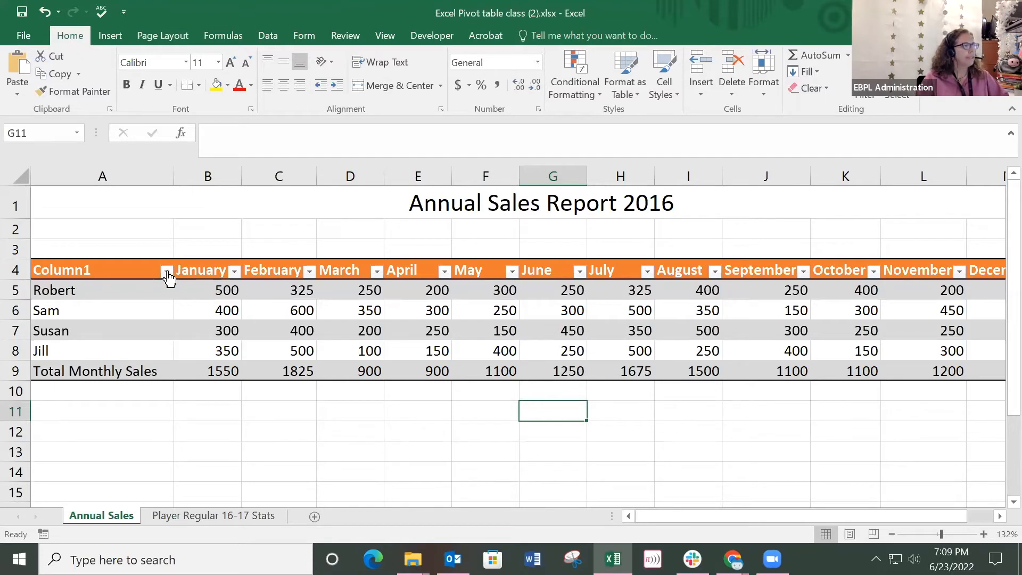
click(234, 273)
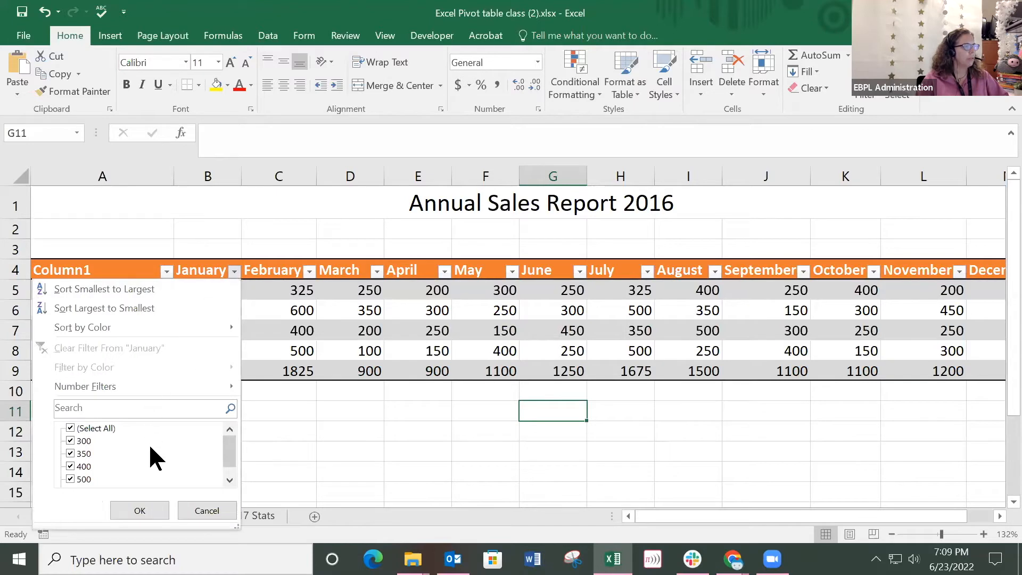
click(413, 442)
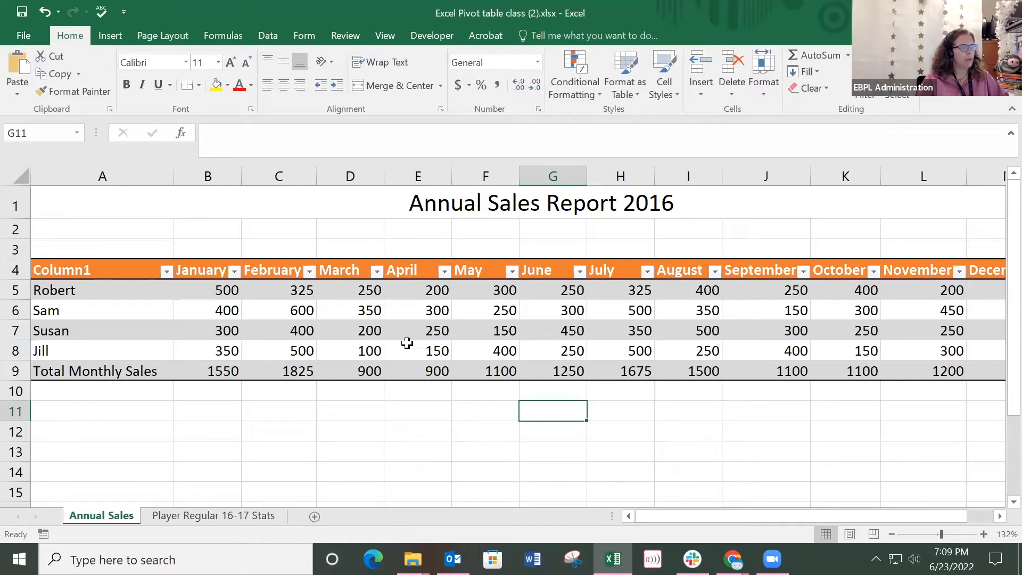
Hide the filter buttons of the Annual Sales table, toggling the option off, on and off again.
click(414, 313)
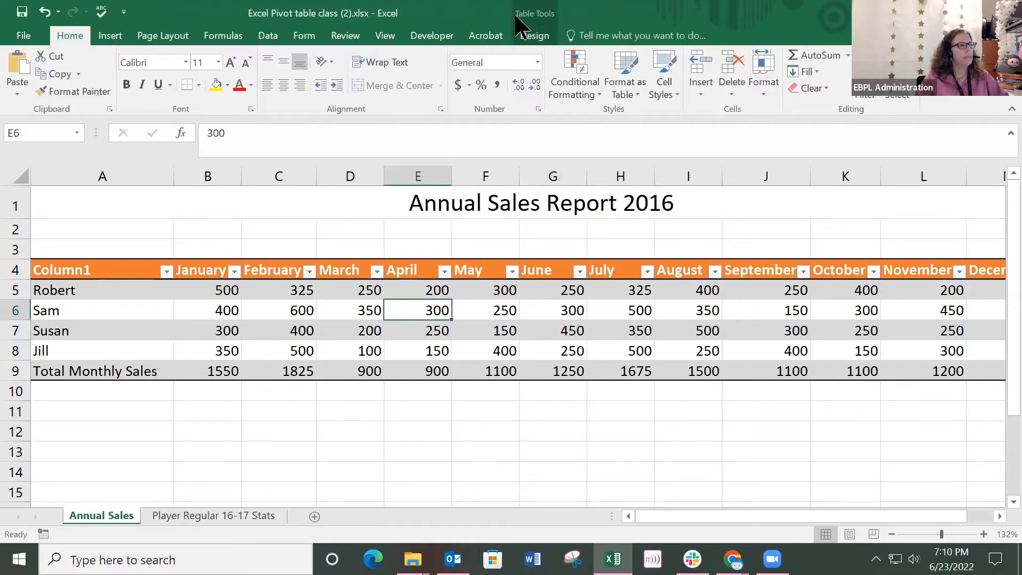
click(534, 35)
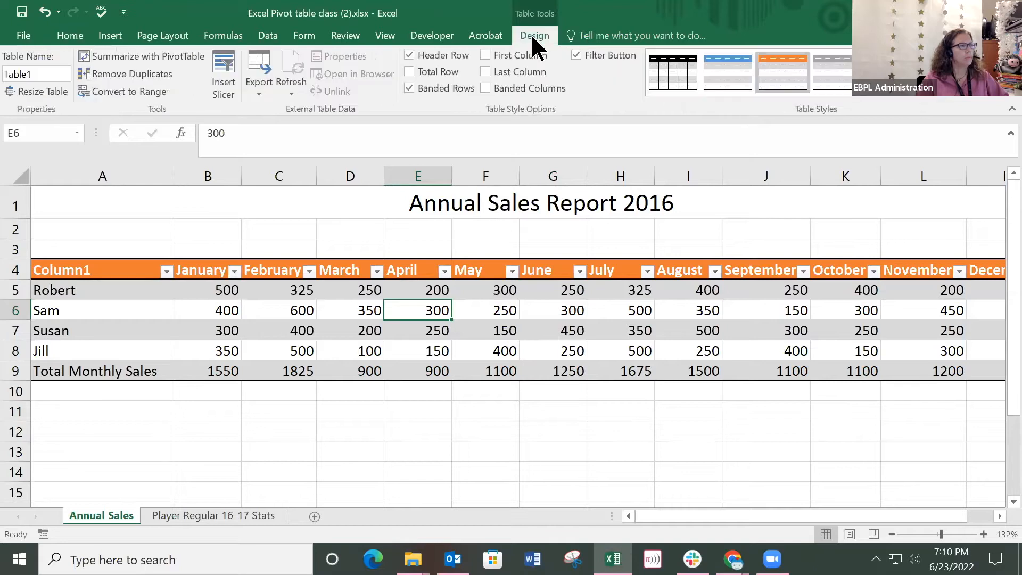
click(576, 55)
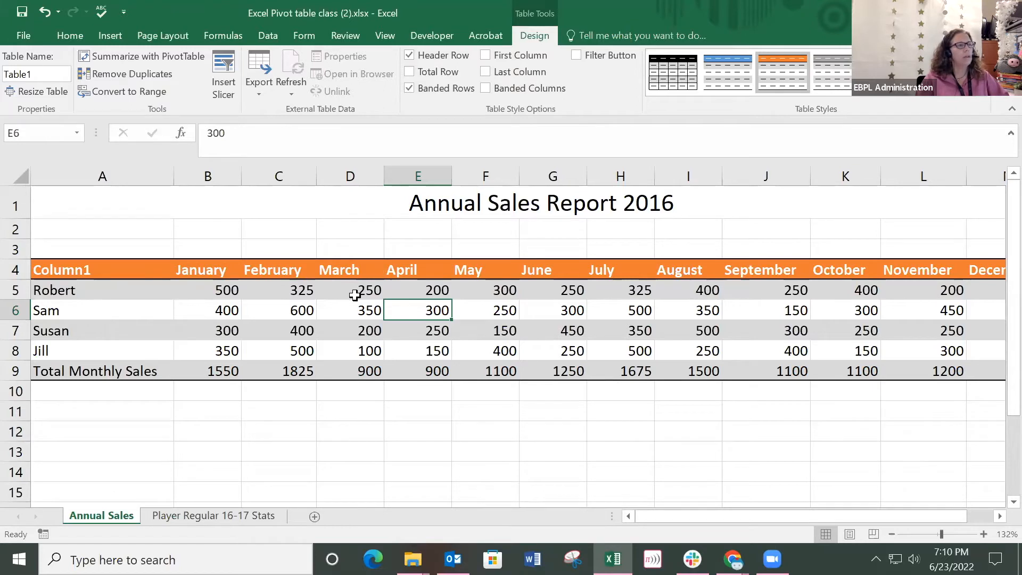
click(576, 55)
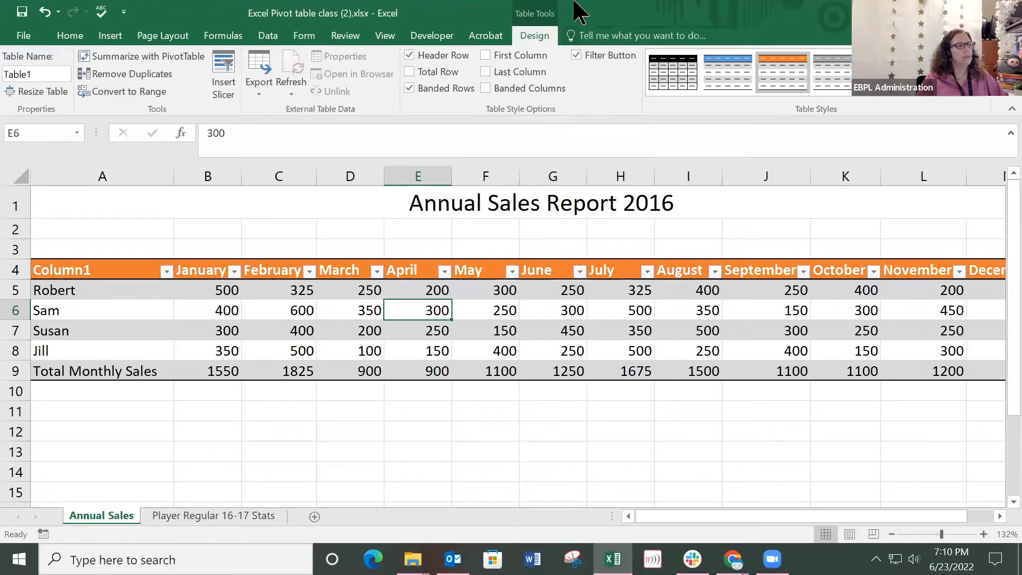
click(576, 54)
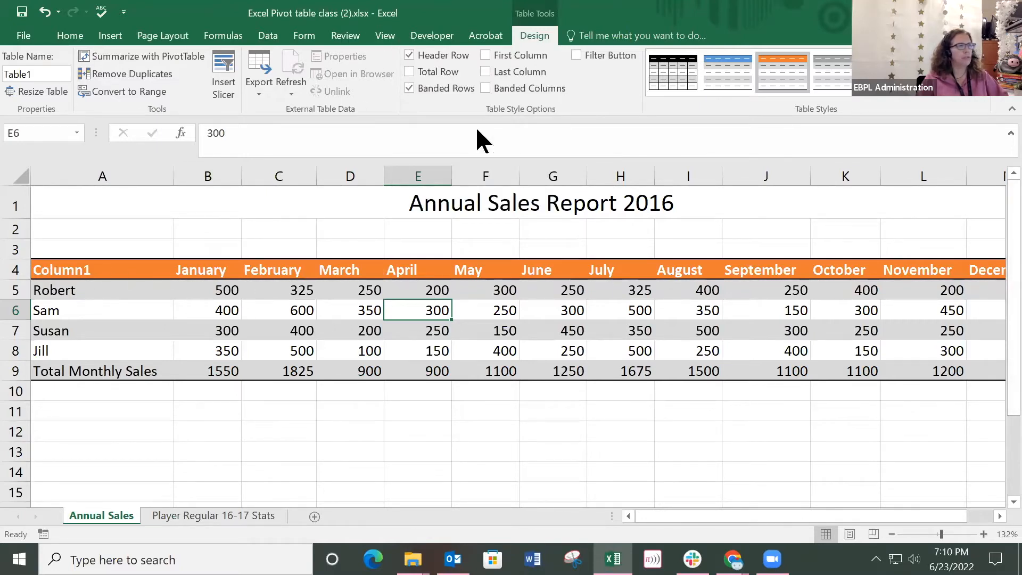
Toggle the Annual Sales table's header row off and back on, and hide the filter buttons again.
click(409, 54)
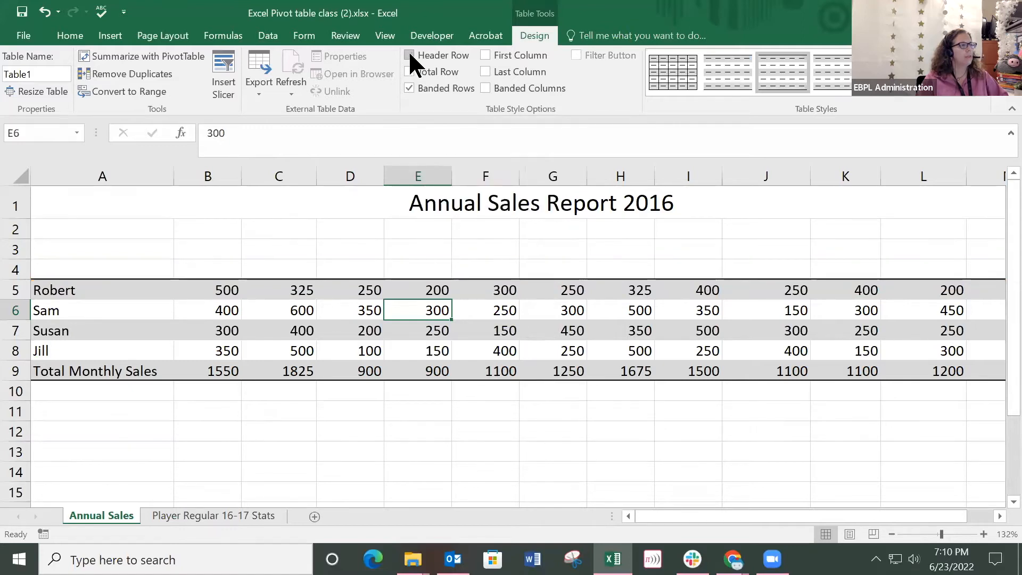
click(408, 55)
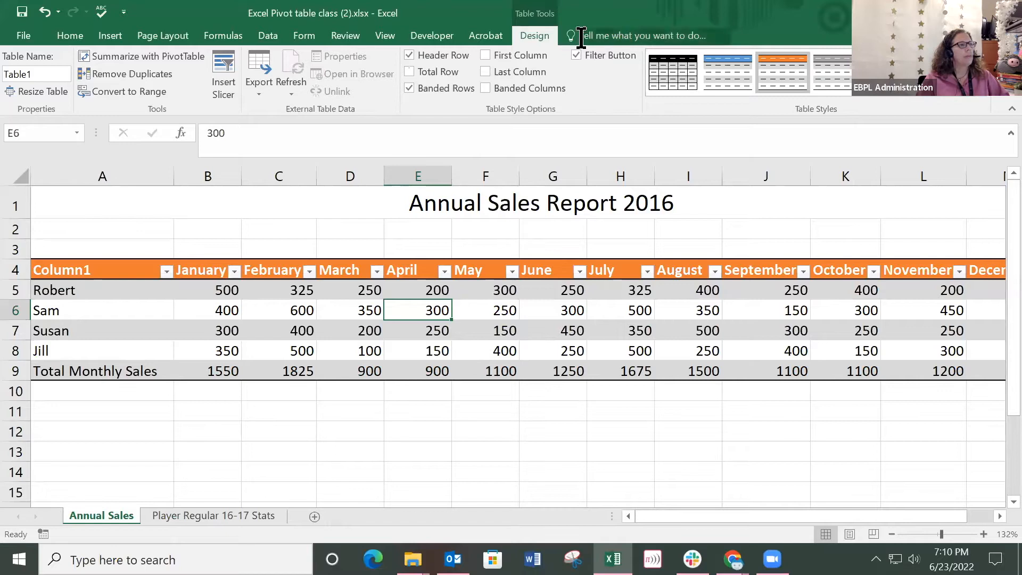
click(575, 54)
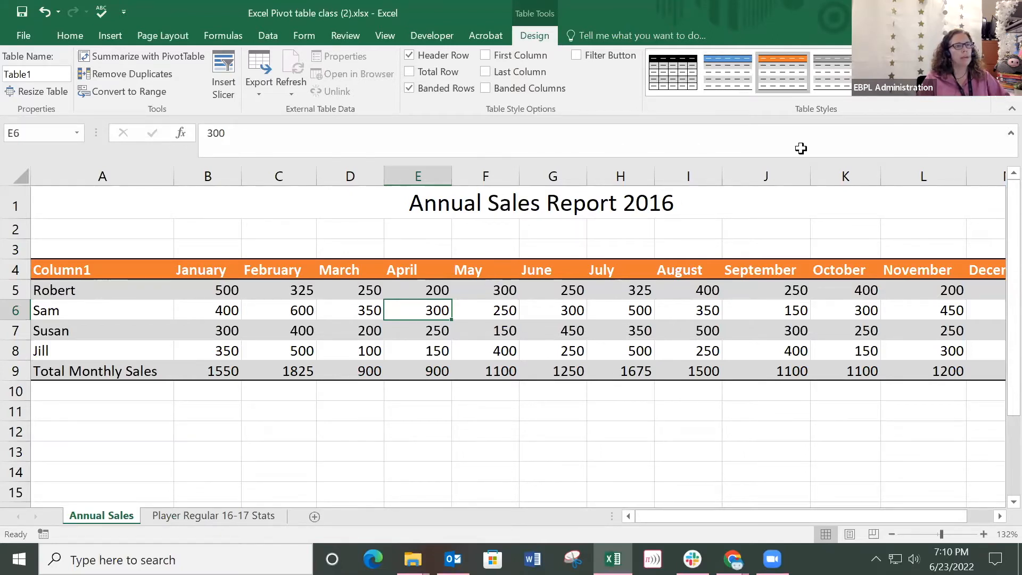
Preview medium and dark table styles, such as Table Style Dark 3, on the Annual Sales table without applying one.
click(529, 451)
click(483, 329)
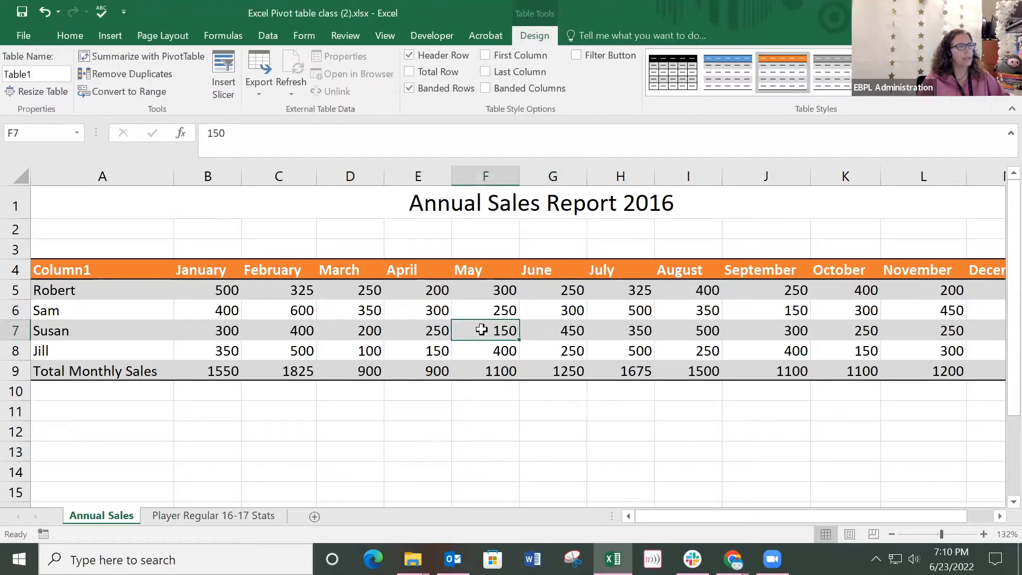
click(987, 101)
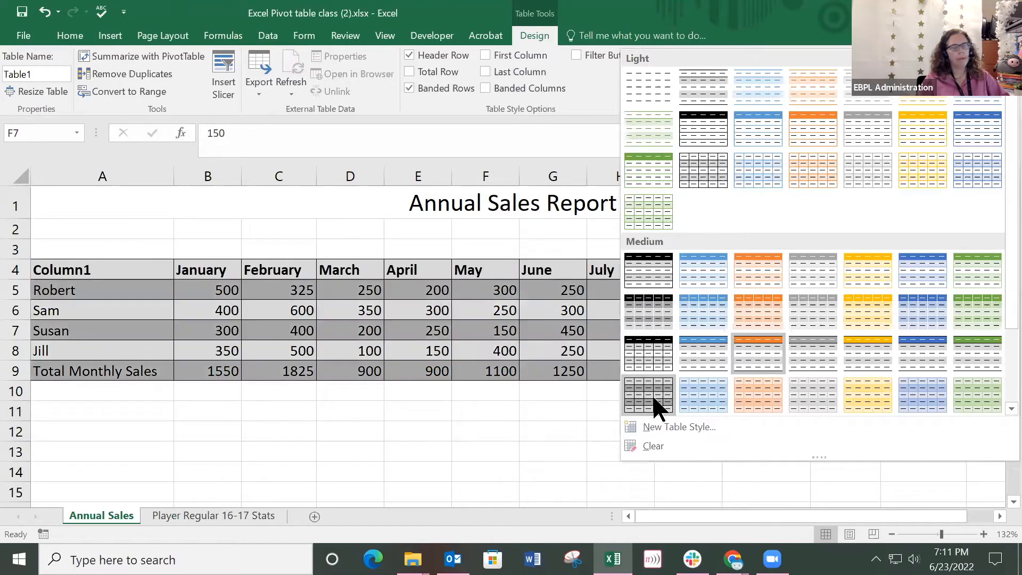
scroll(651, 268, down, 2)
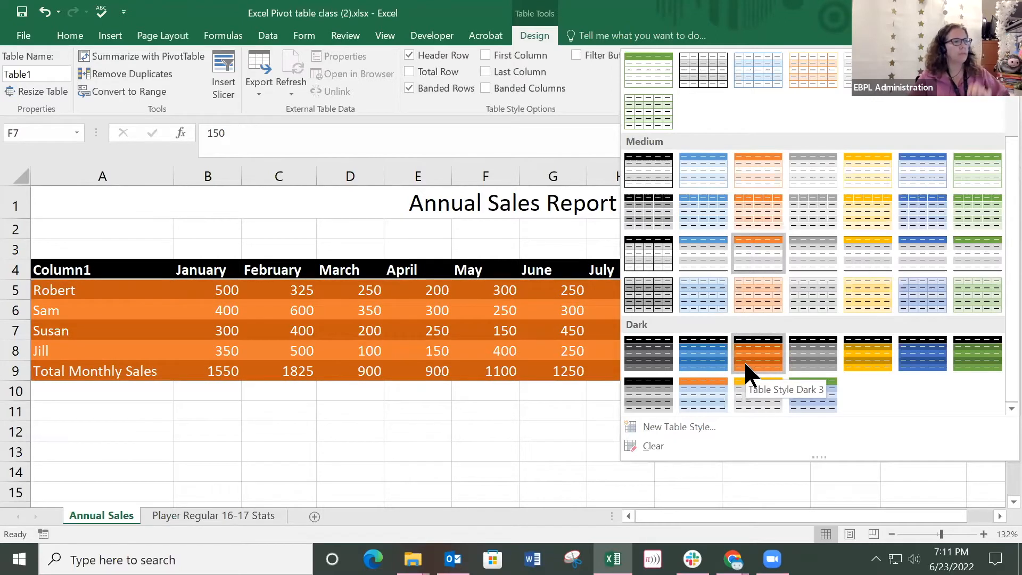
click(360, 415)
click(408, 332)
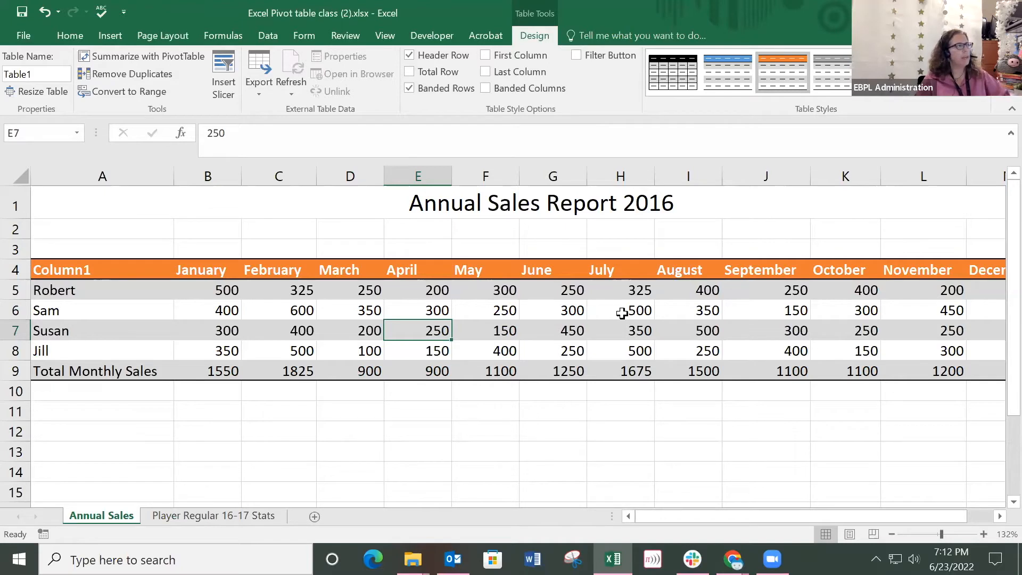
Convert the Annual Sales table to a normal range.
click(543, 433)
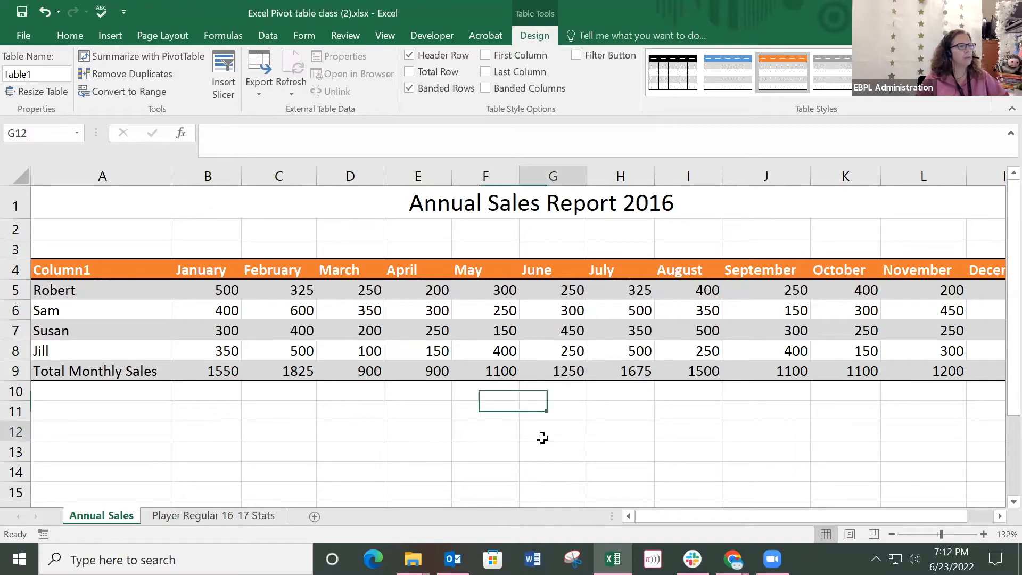
click(545, 333)
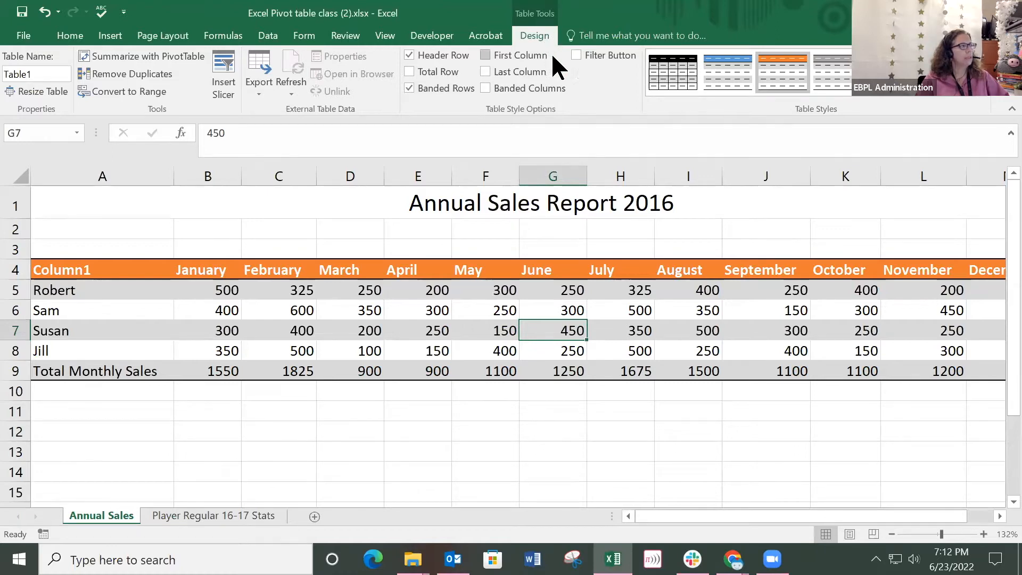
click(111, 94)
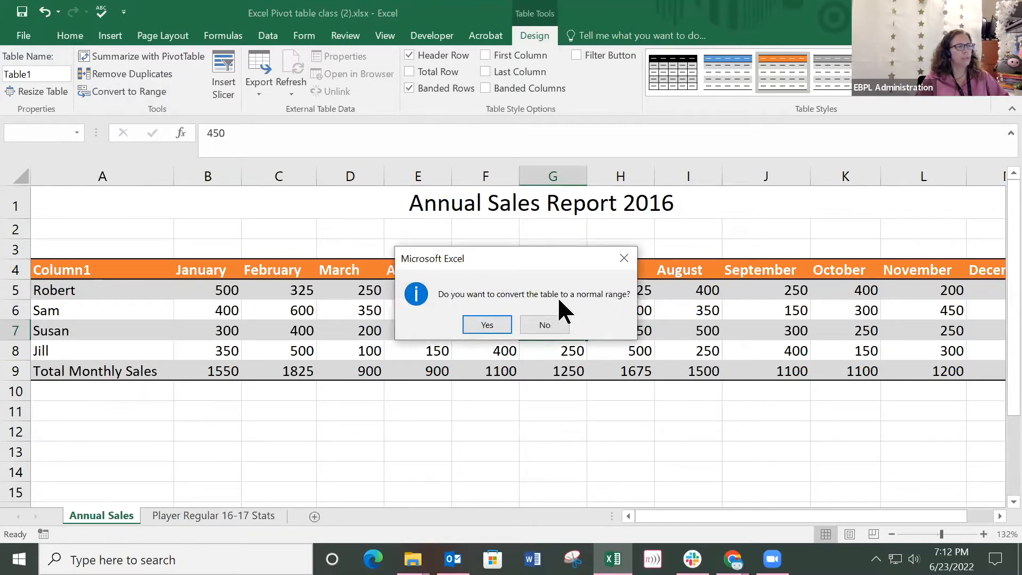
click(486, 324)
Select cells inside and outside the converted Annual Sales range to check whether the table design tools appear.
click(365, 332)
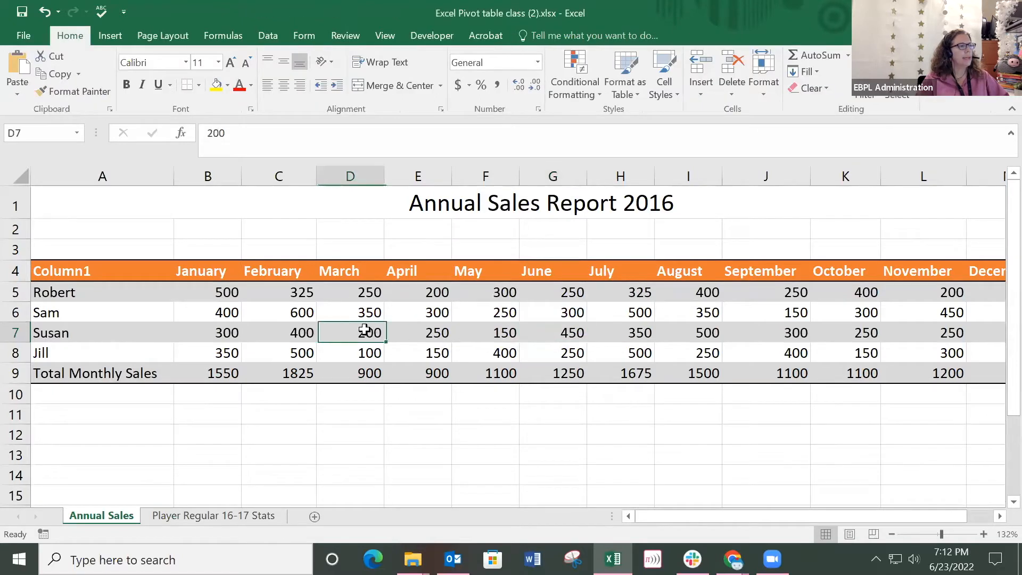
click(402, 452)
click(345, 315)
click(329, 440)
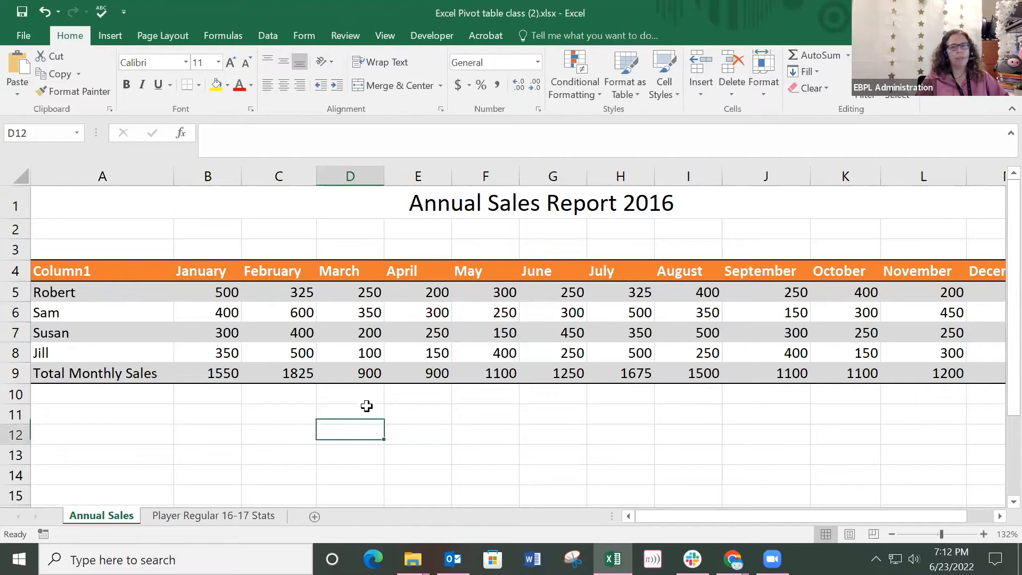
click(456, 329)
click(500, 427)
click(500, 373)
click(499, 314)
click(494, 291)
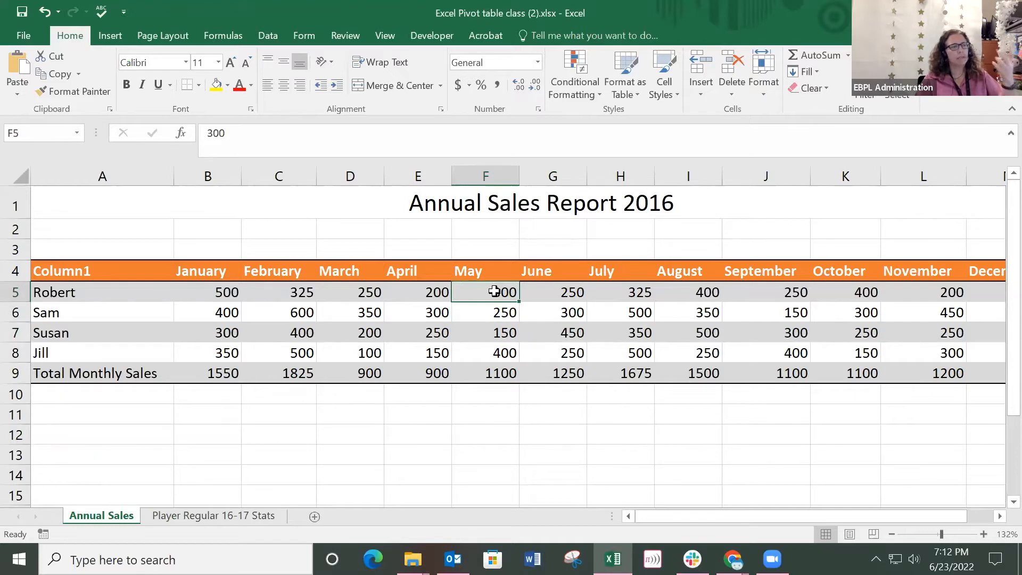
click(605, 317)
click(456, 319)
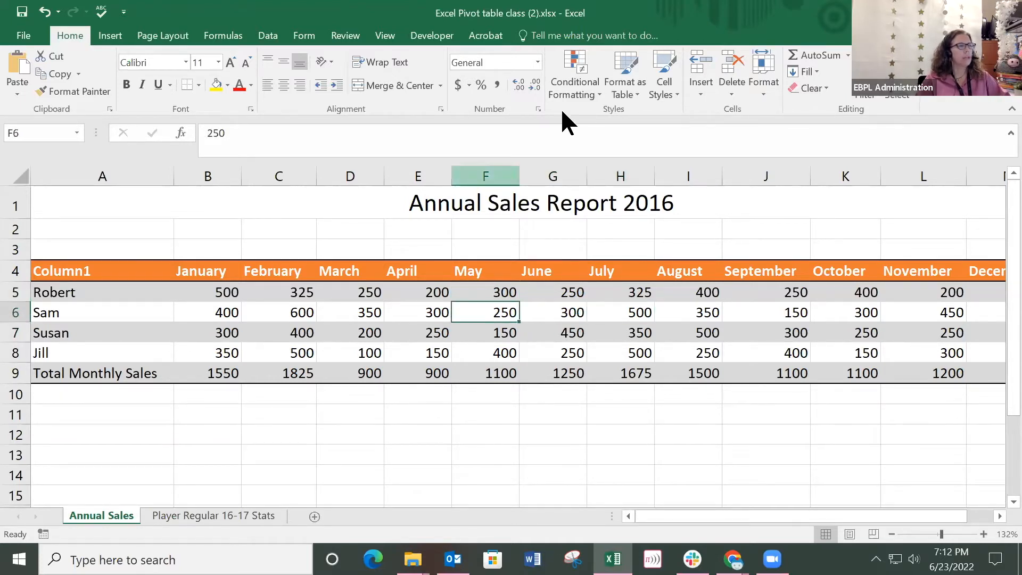
click(637, 90)
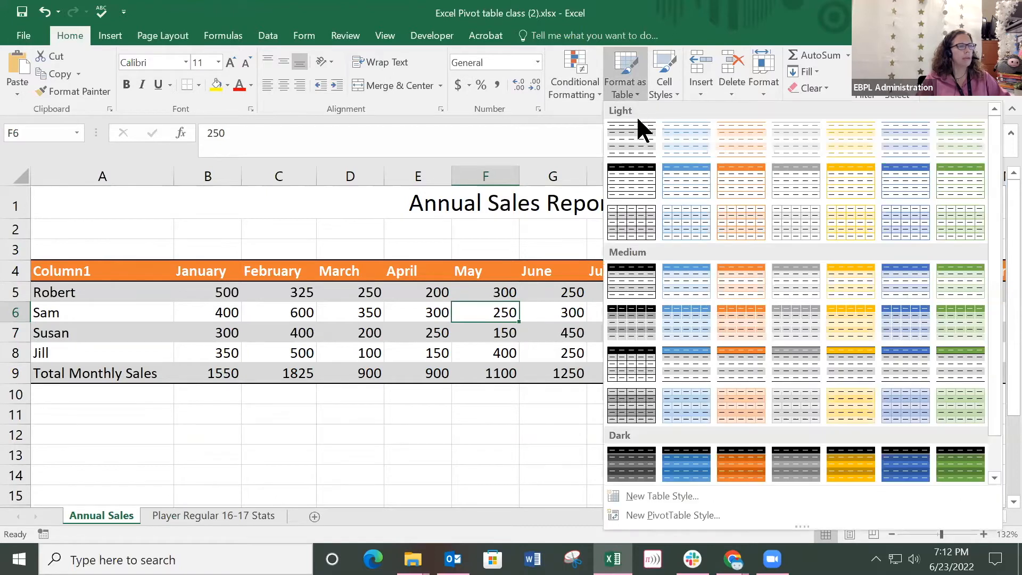
click(625, 172)
click(762, 484)
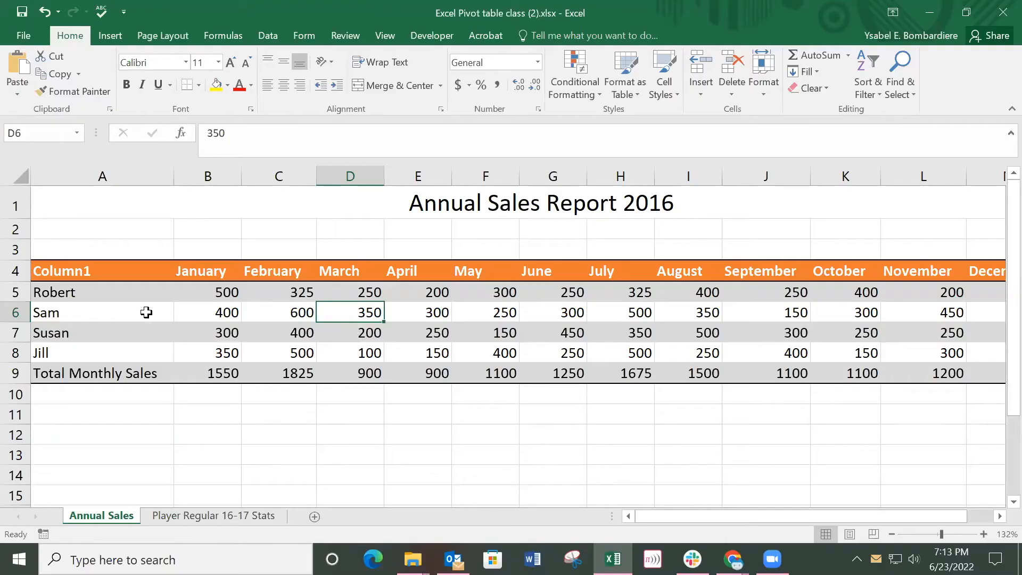
Format the Annual Sales range A4:M9 as a table with headers again, using the light style with the black header row.
drag(109, 268, 835, 372)
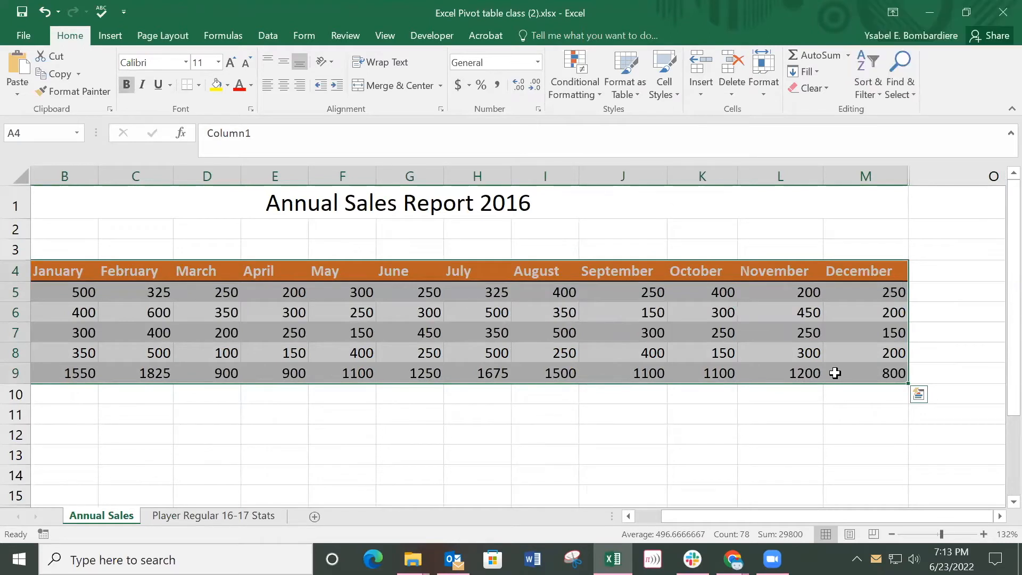
click(427, 314)
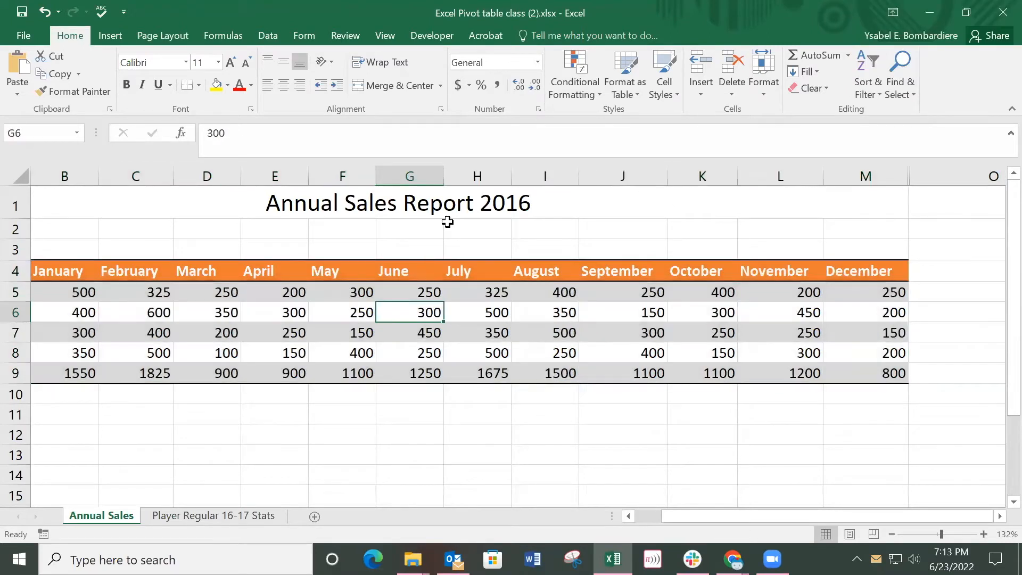
click(628, 87)
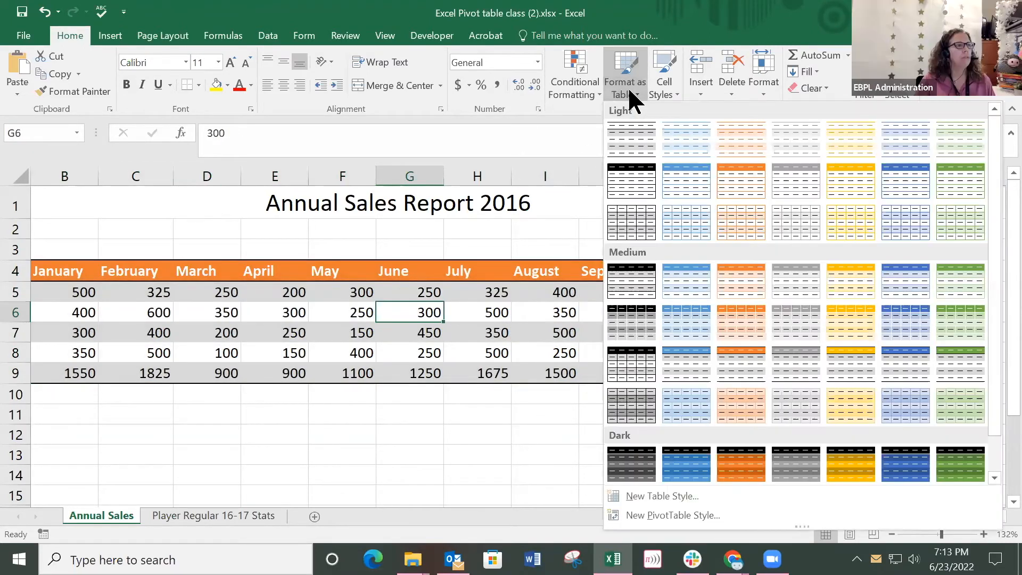
click(631, 176)
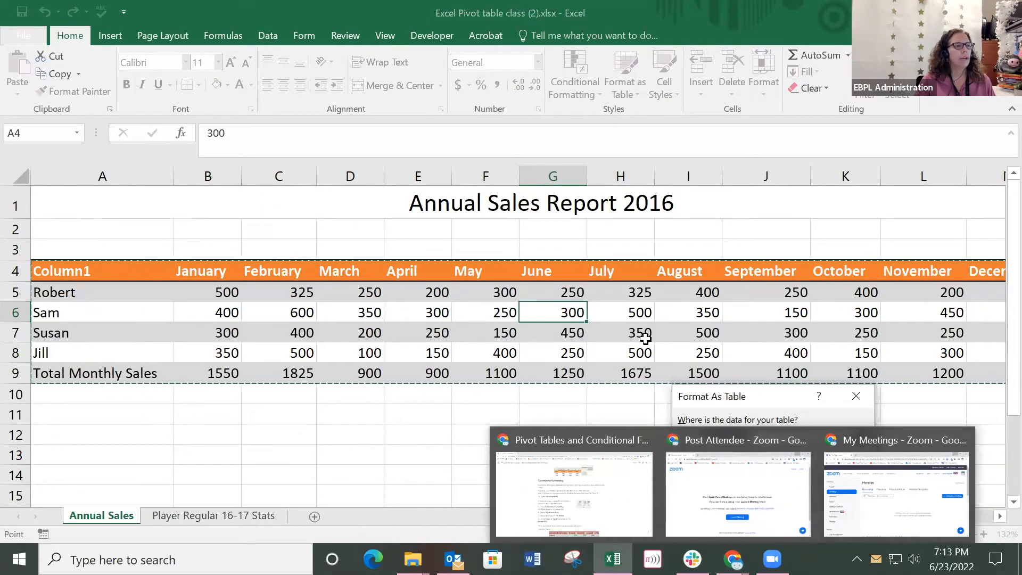
click(741, 478)
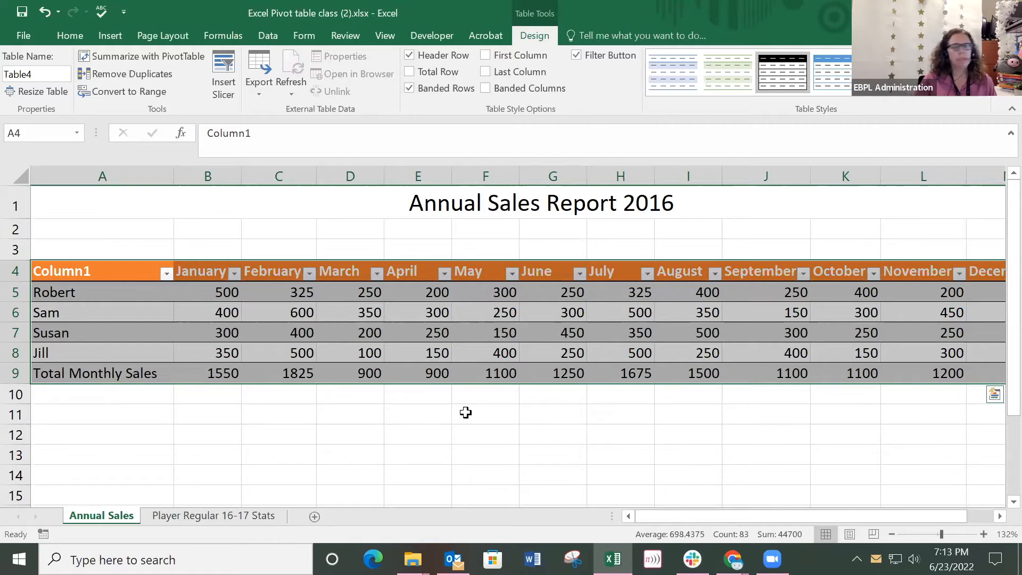
Turn off the filter buttons on the newly reformatted Annual Sales table.
click(535, 315)
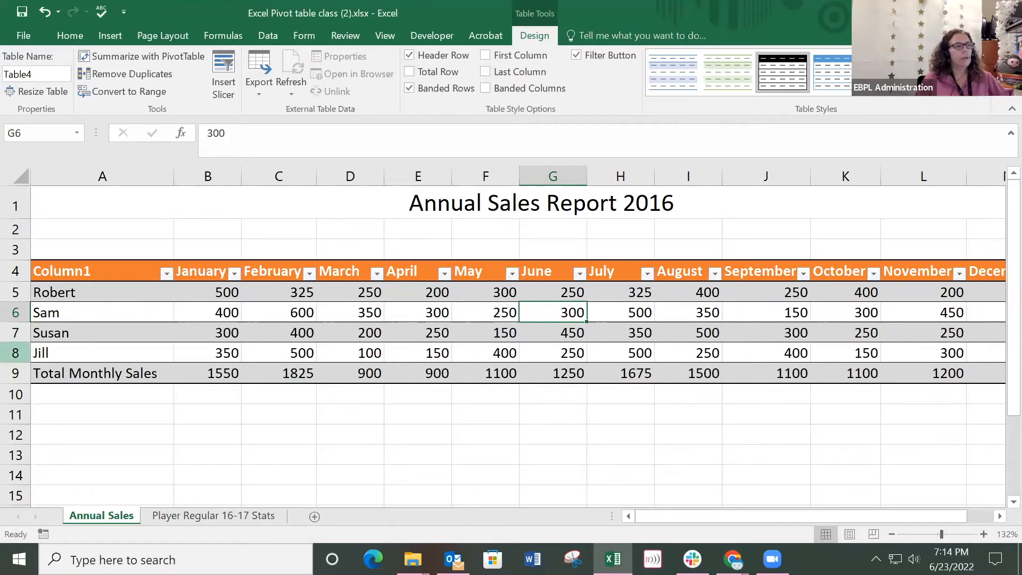
click(472, 292)
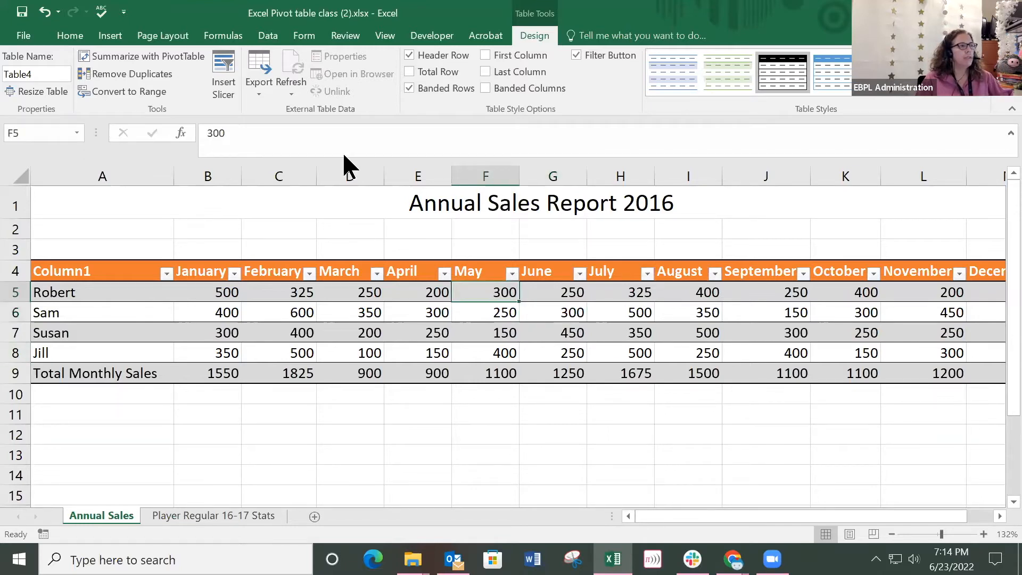
click(575, 55)
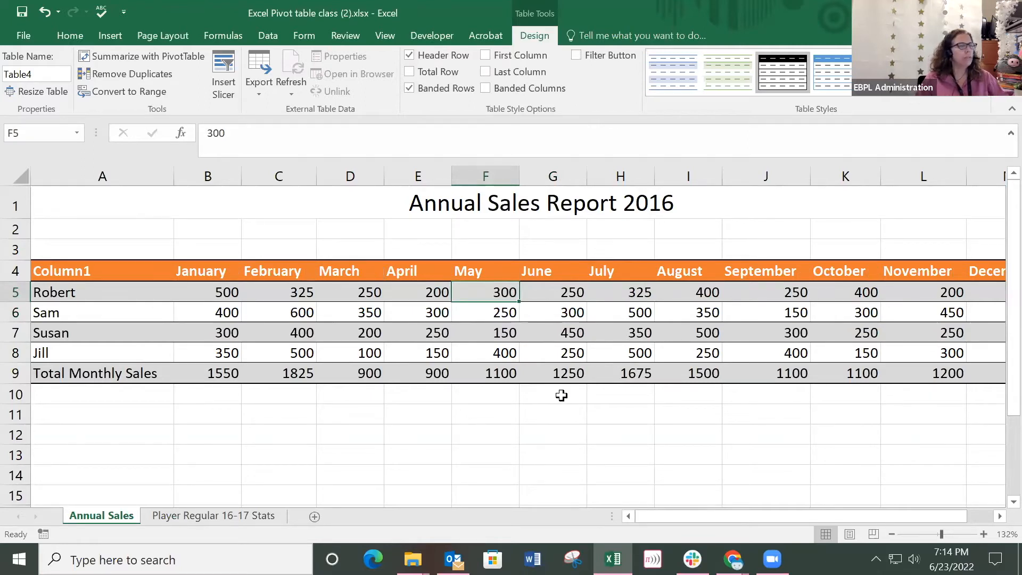
Convert the reformatted Annual Sales table back to a normal range.
click(478, 312)
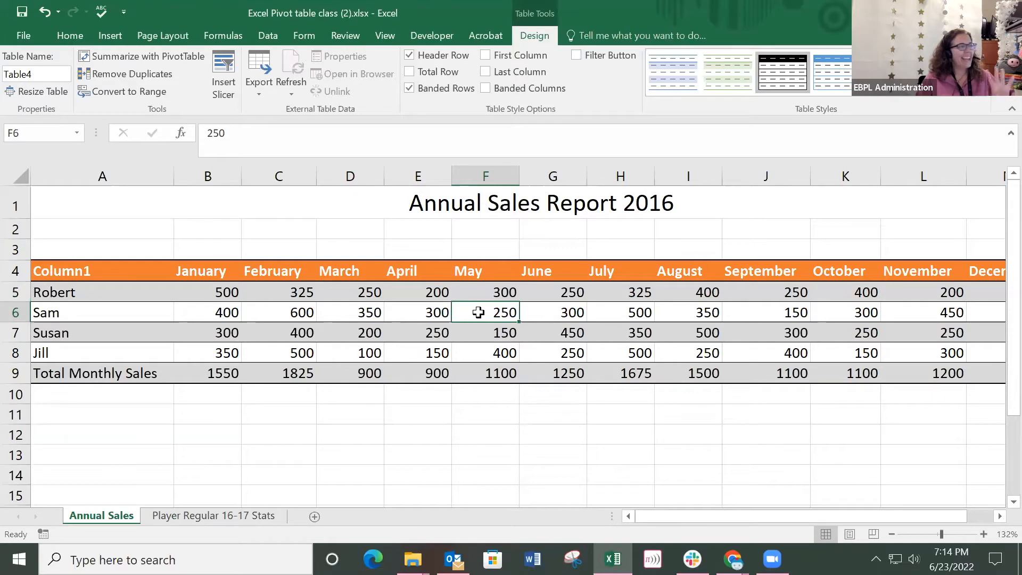
click(141, 96)
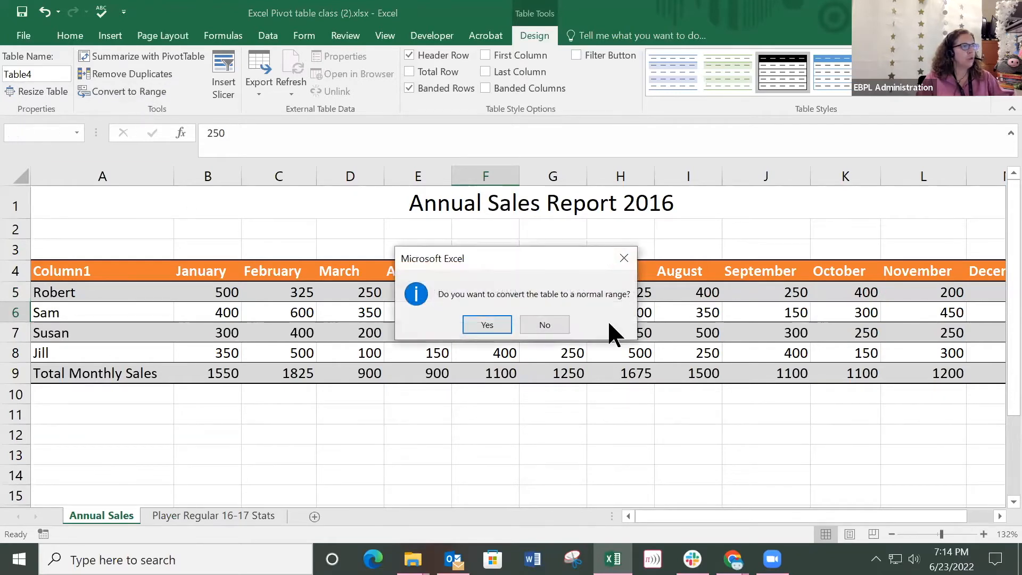
click(488, 325)
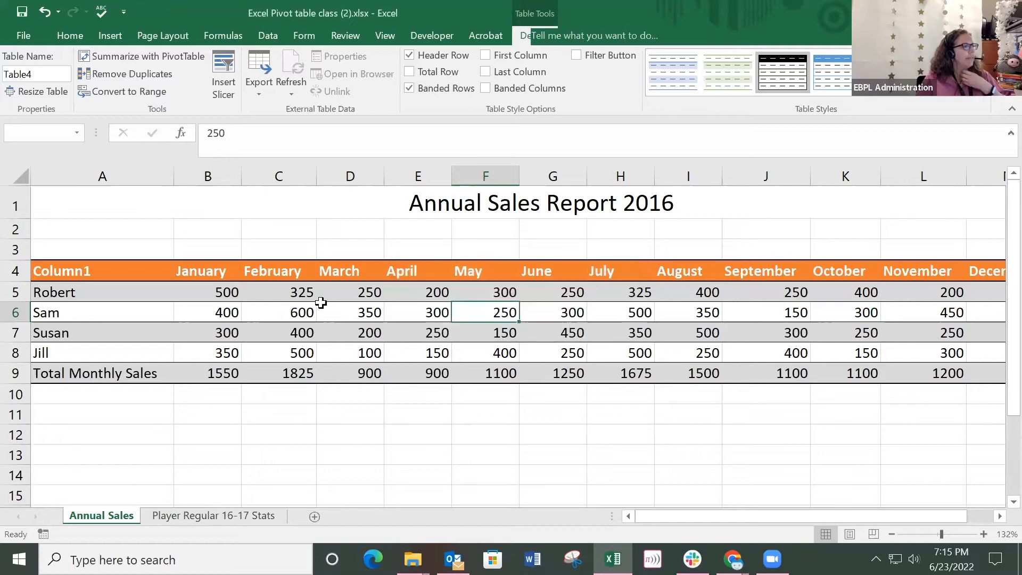
Format the Annual Sales range A4:N9 as a table with headers, using the light blue gridded style.
click(270, 298)
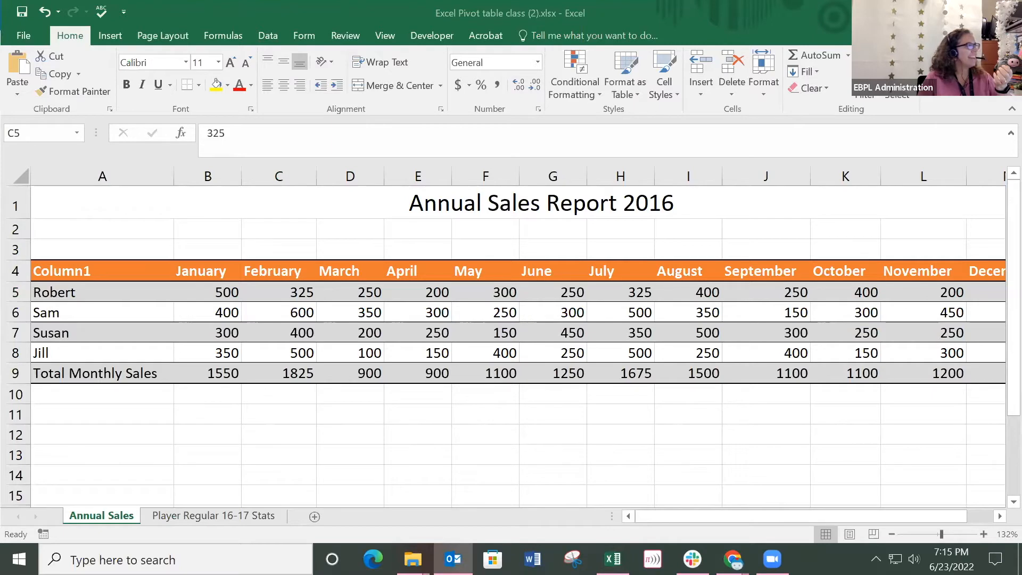
click(601, 294)
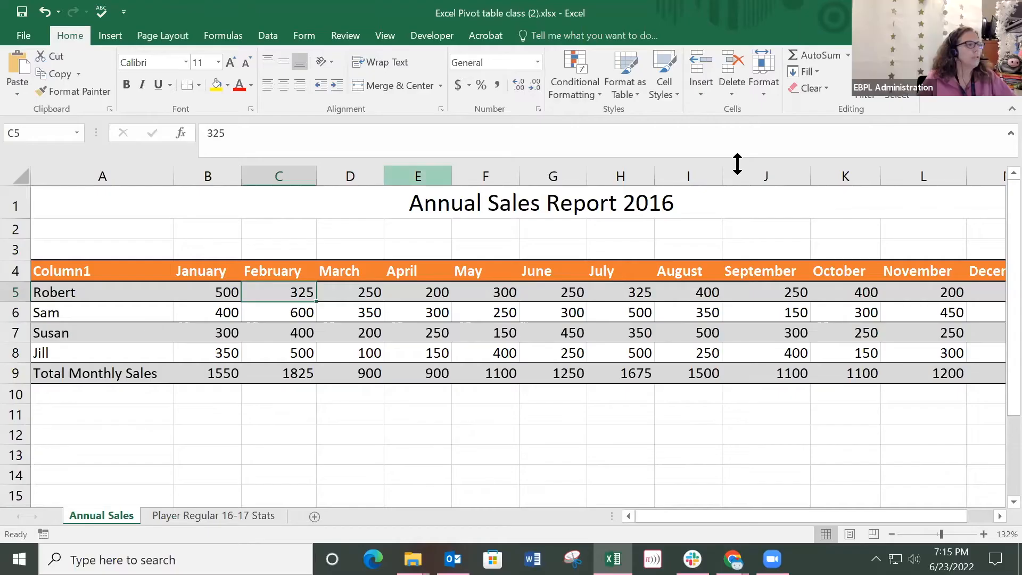
click(415, 313)
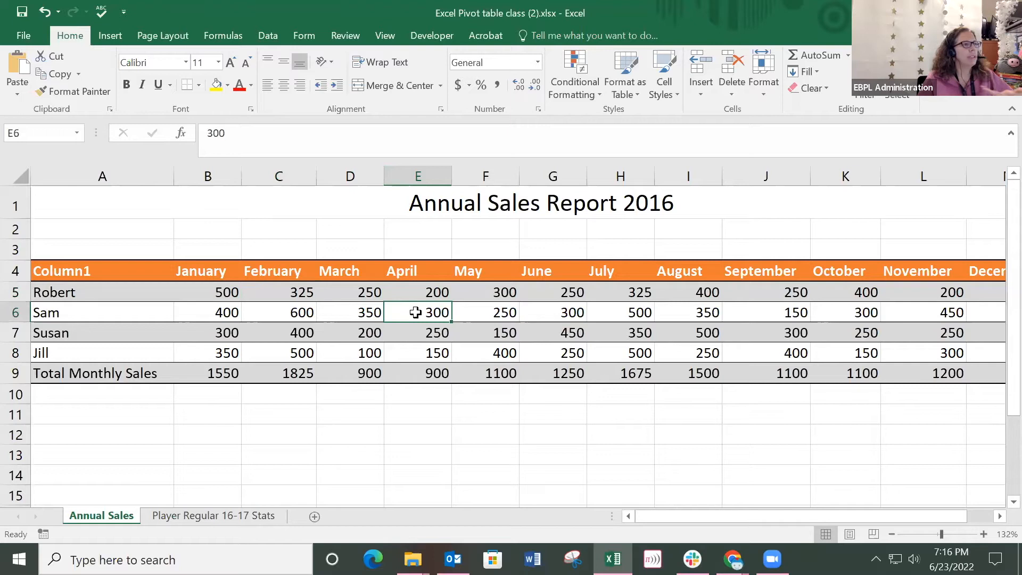
click(633, 93)
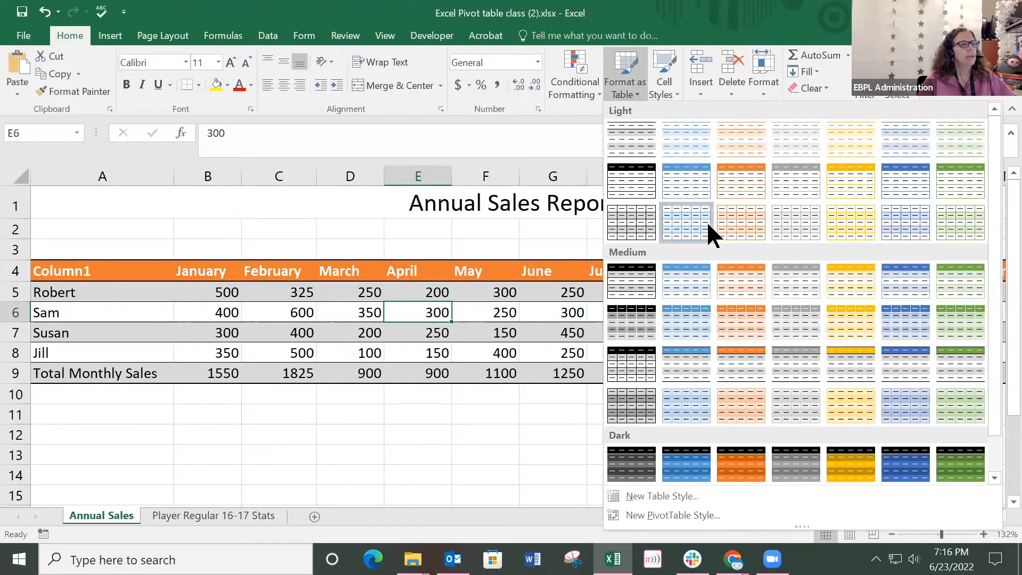
click(701, 223)
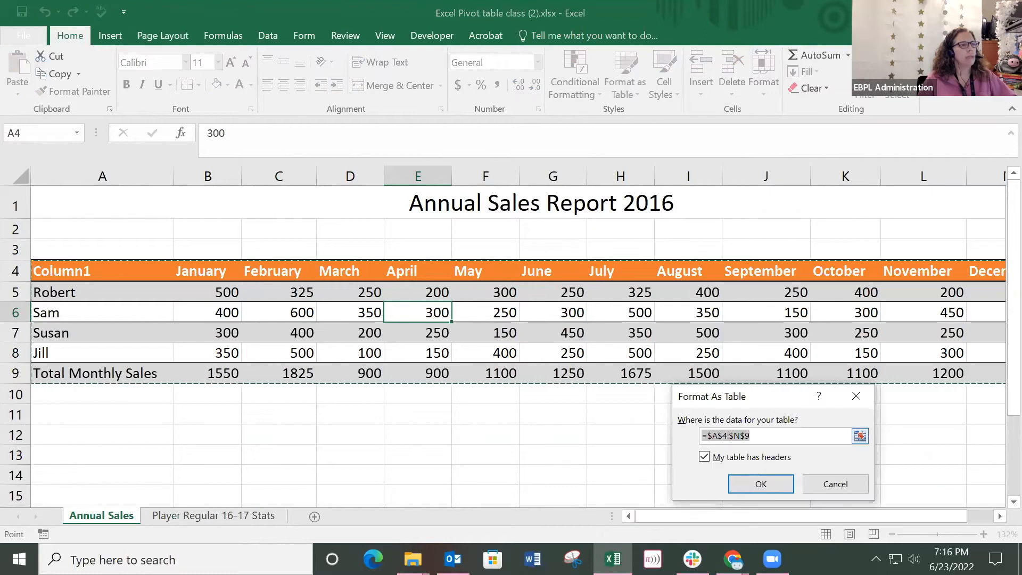
click(774, 482)
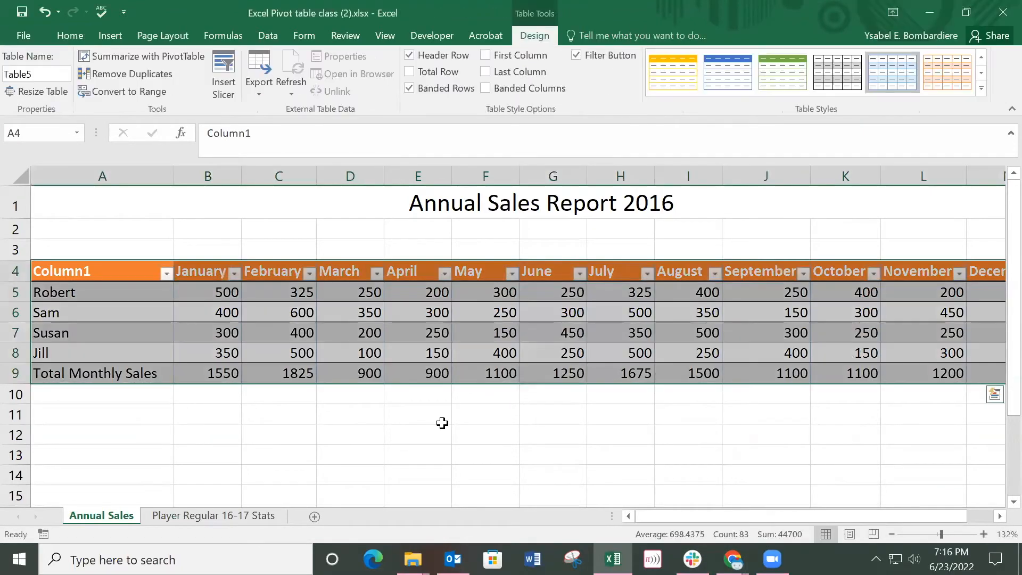
Turn the filter buttons of the Annual Sales table off and back on.
click(487, 324)
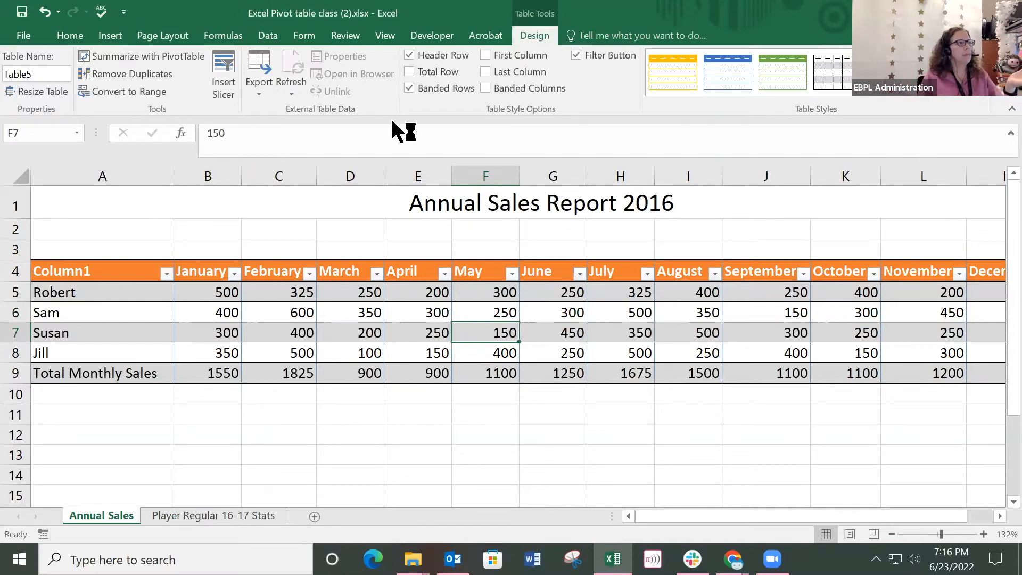
click(577, 53)
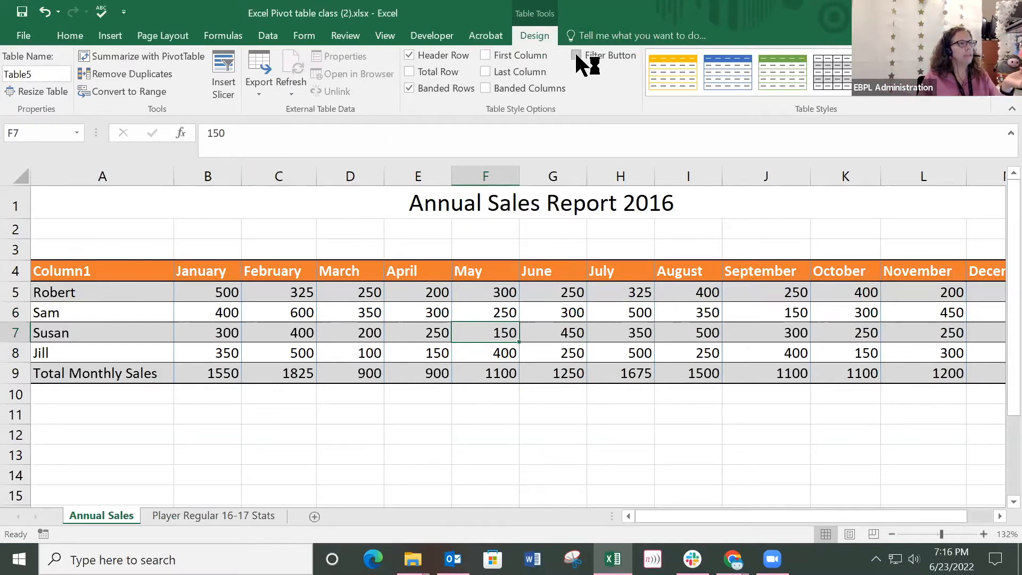
click(577, 53)
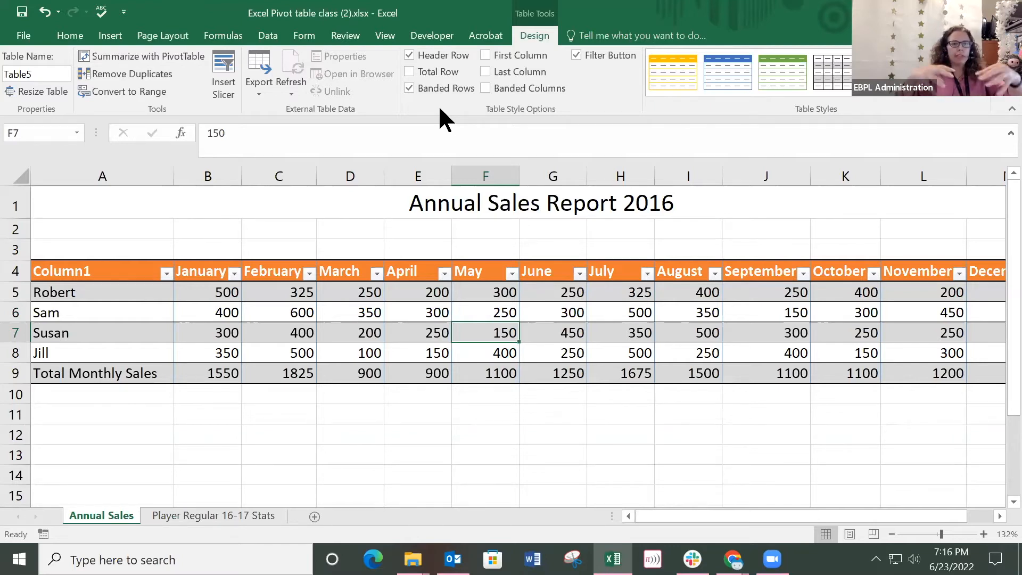
Convert the blue-gridded Annual Sales table to a normal range.
click(110, 90)
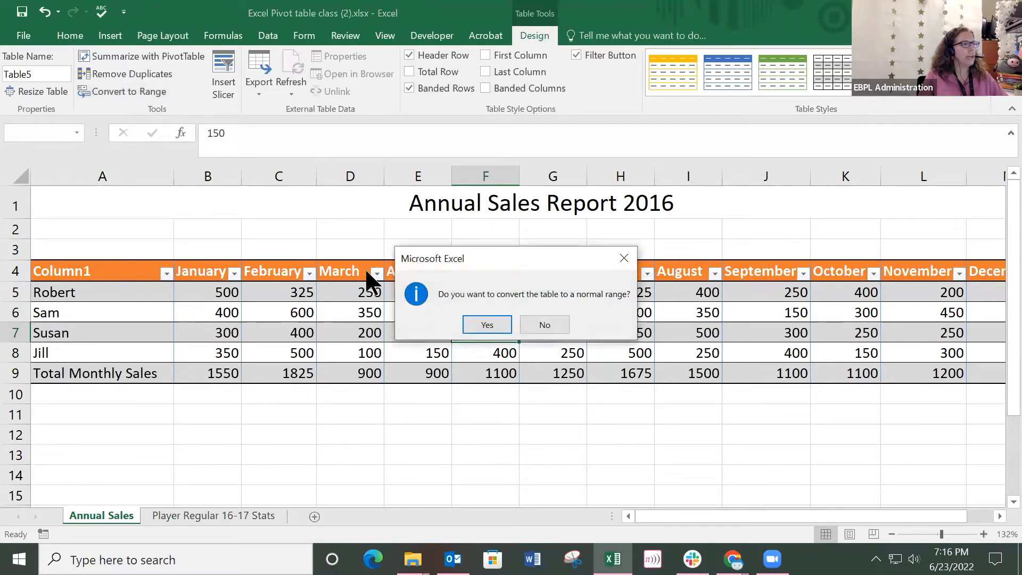
click(486, 323)
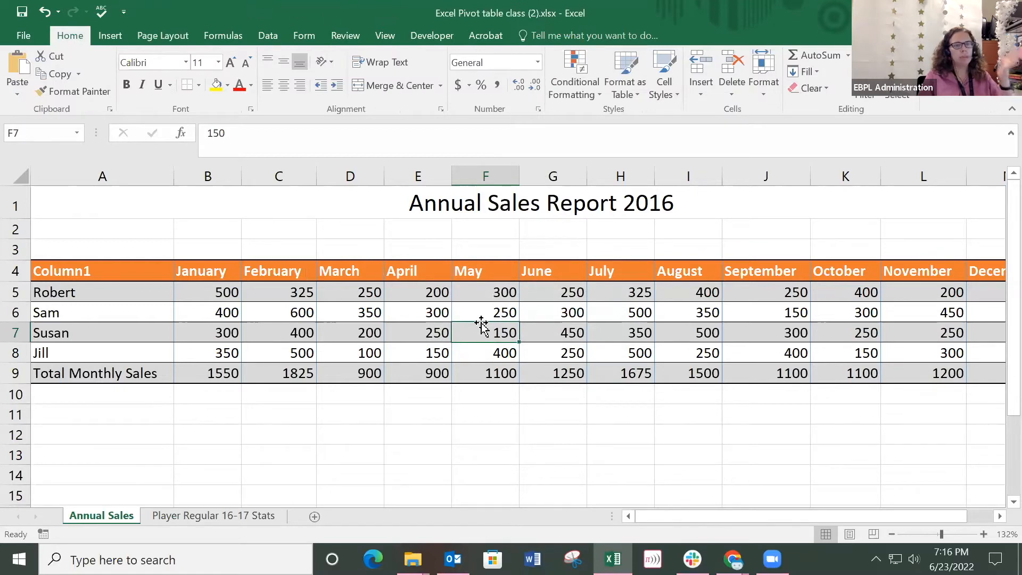
Format the Annual Sales range A4:N9 as a table with headers once more.
click(486, 316)
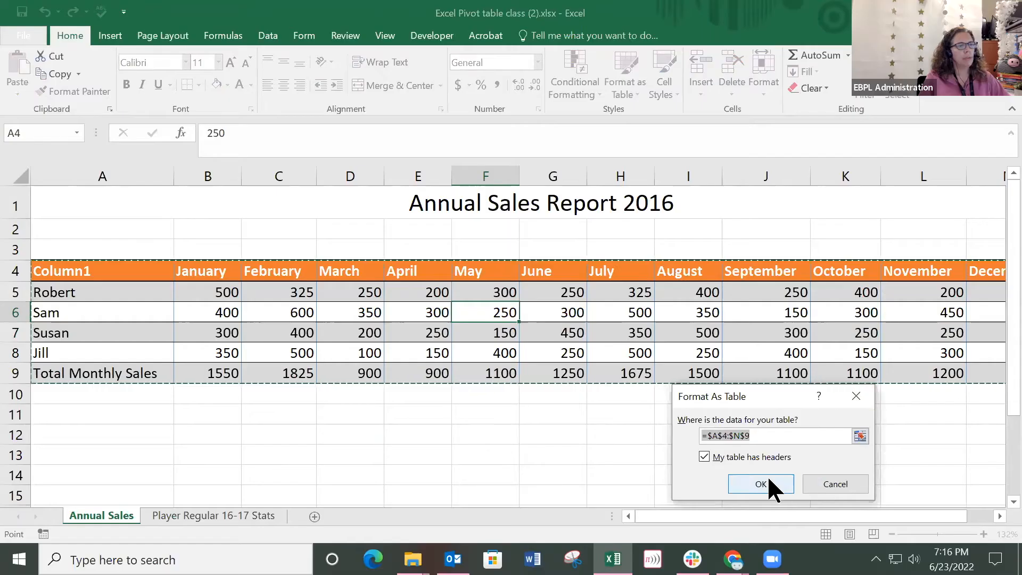
click(766, 479)
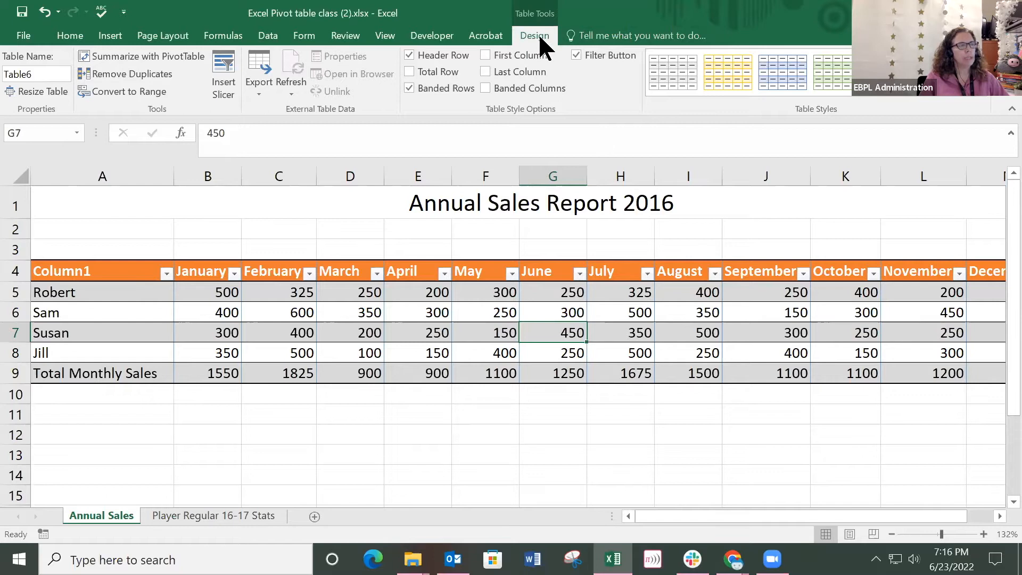
Select cells outside and inside the Annual Sales table to check when the table design tools are available.
click(534, 435)
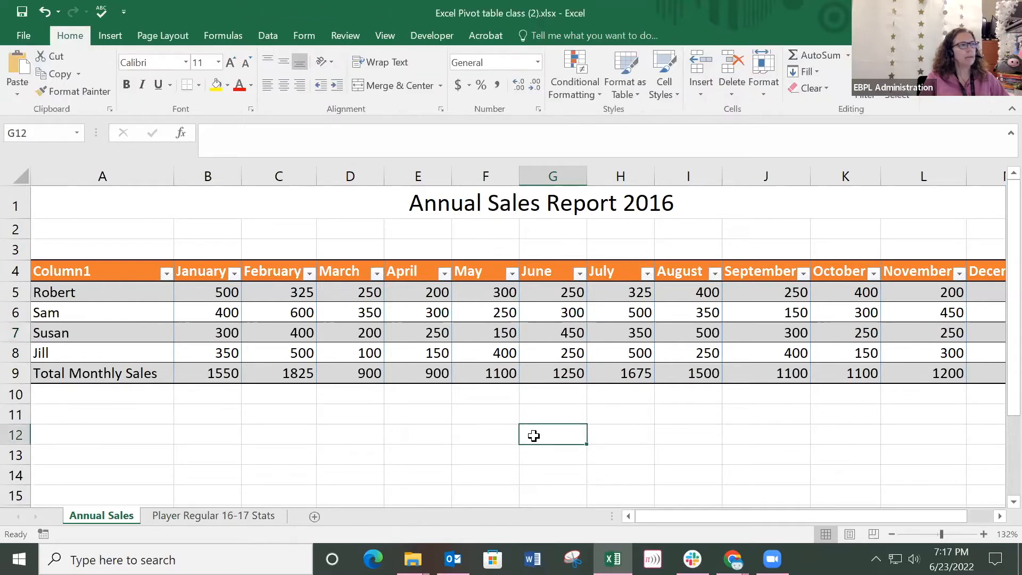
click(548, 331)
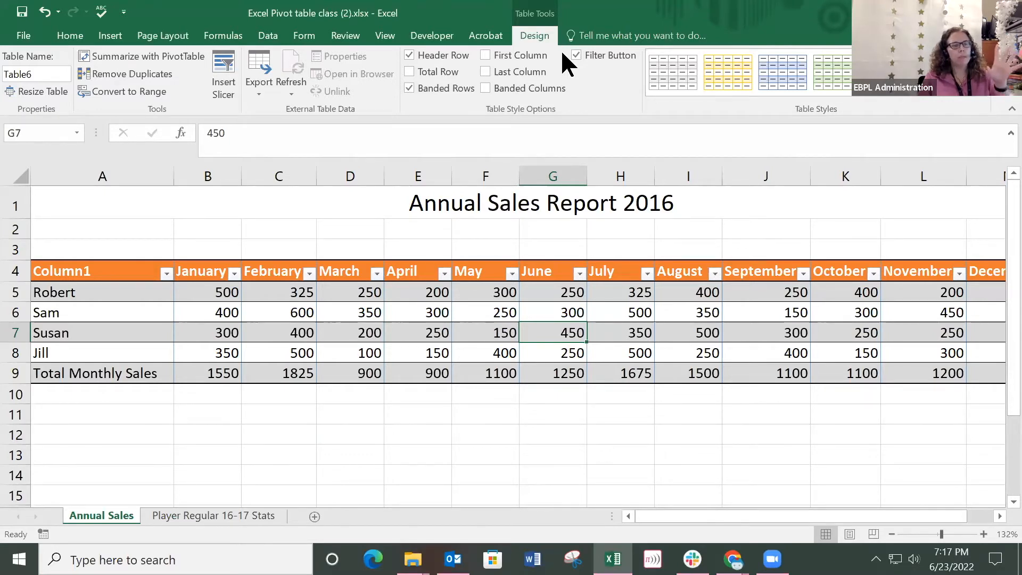
click(505, 440)
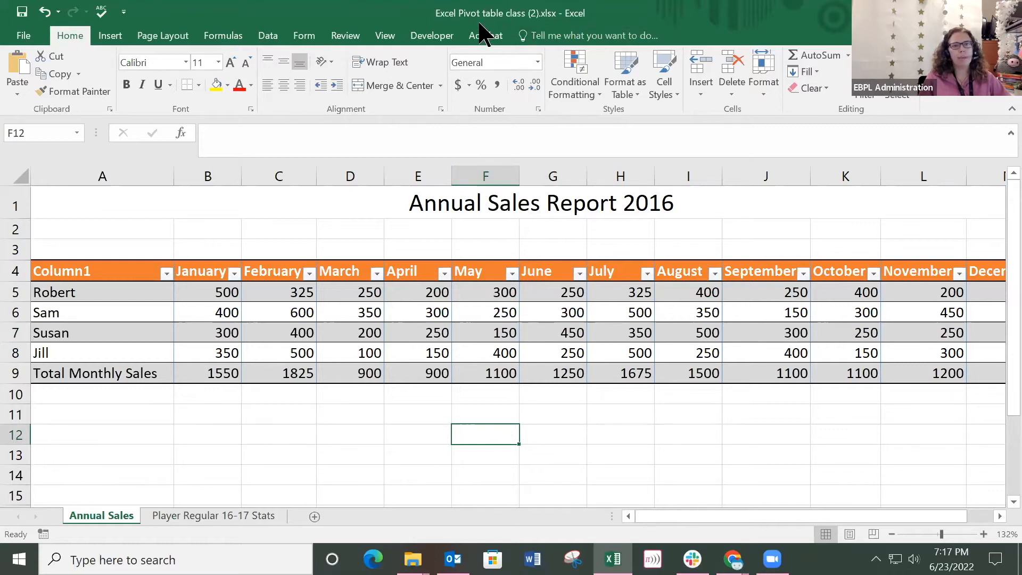
Select a cell inside the Annual Sales table and convert the table back to a normal range.
click(541, 314)
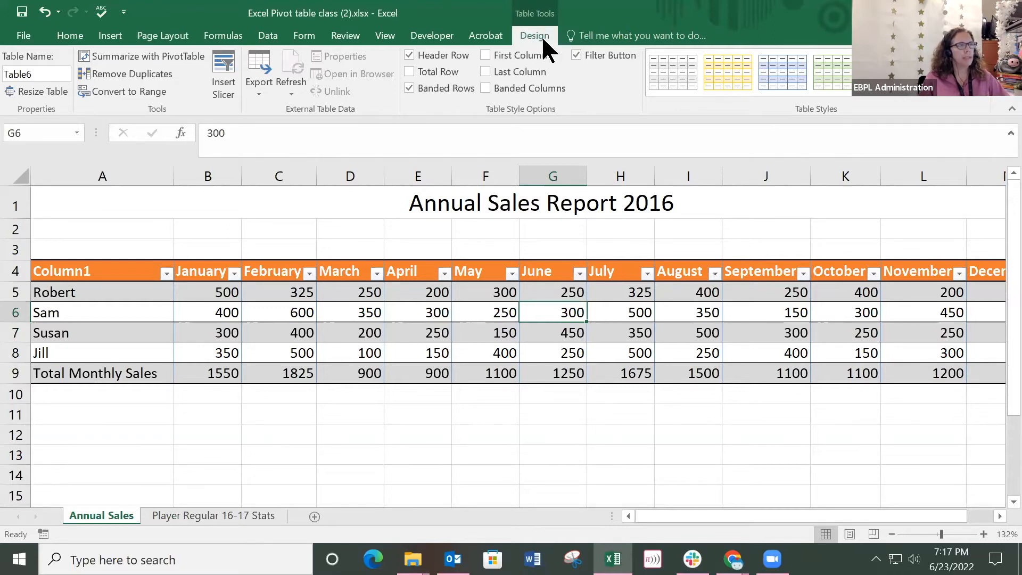
click(116, 91)
click(476, 324)
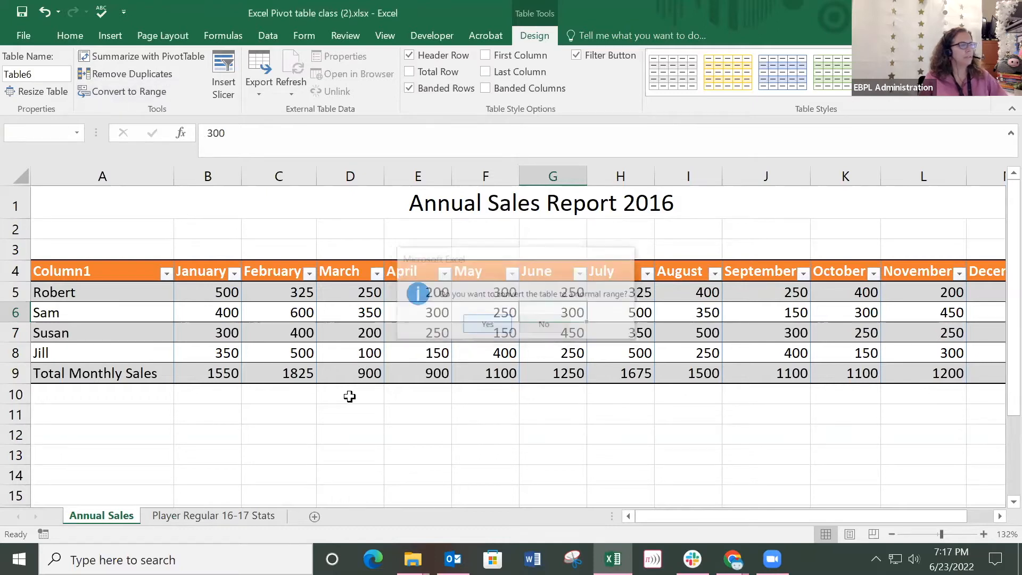
click(279, 326)
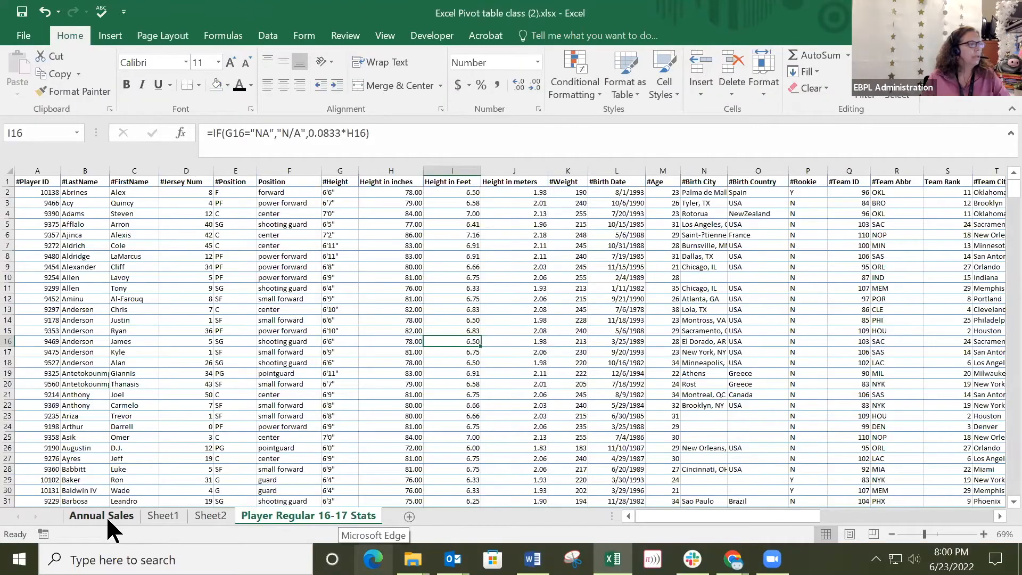
Format B4:M9 on the Annual Sales sheet as a table with headers, using the light style with the orange header row.
click(105, 516)
drag(59, 255, 639, 348)
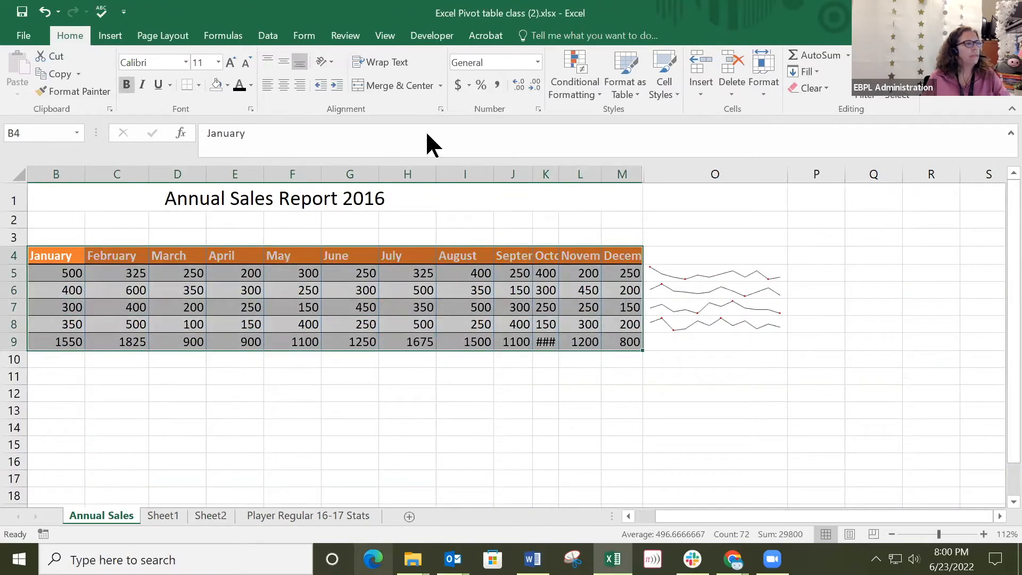
click(631, 88)
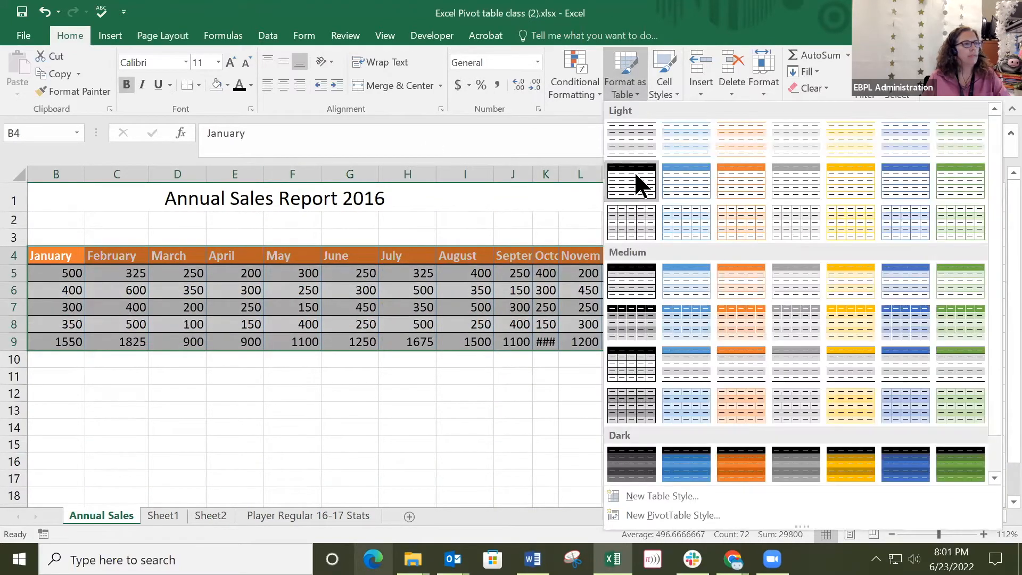
click(740, 179)
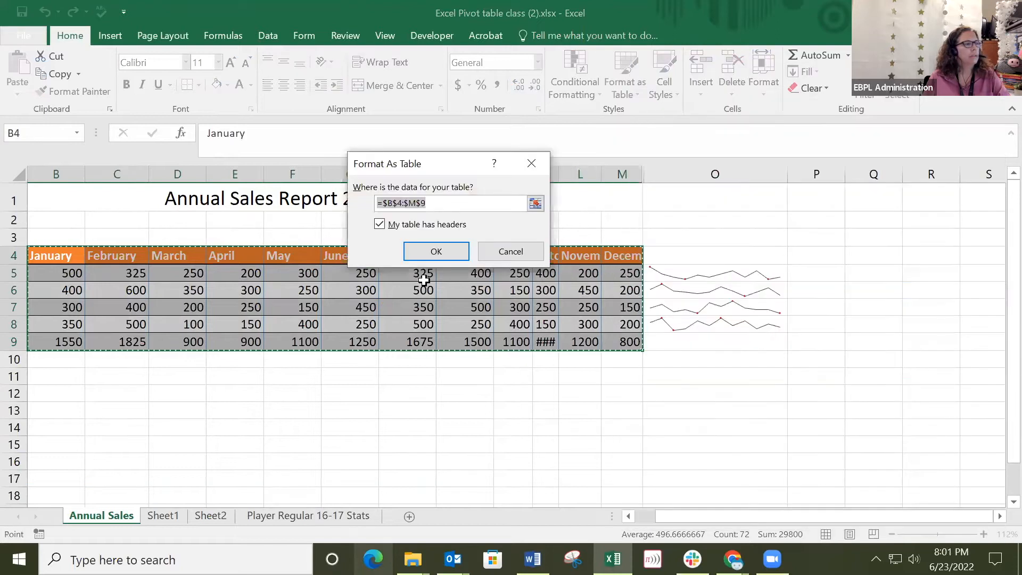
click(439, 245)
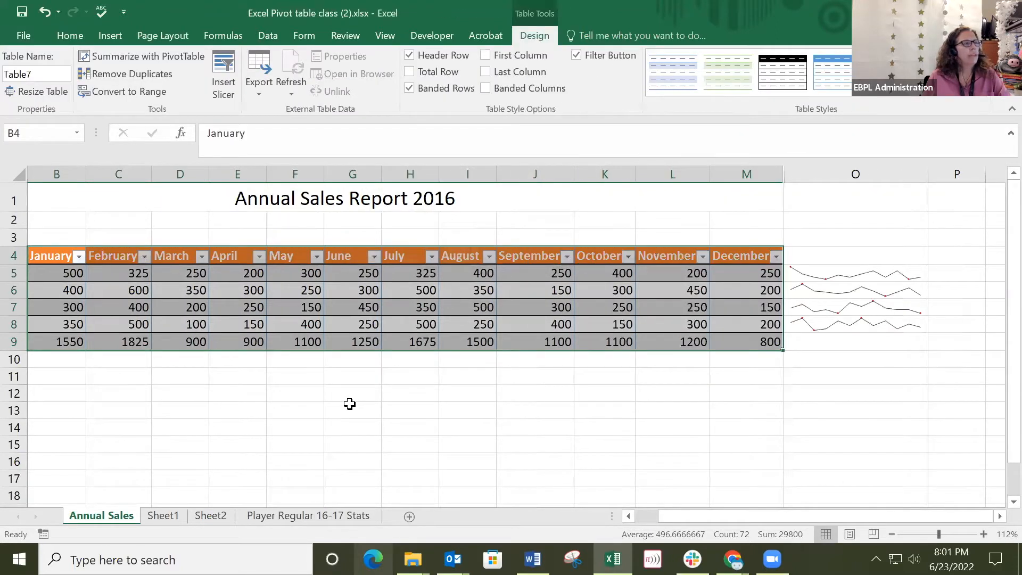
Convert the monthly sales table in B4:M9 to a normal range.
click(350, 405)
click(404, 289)
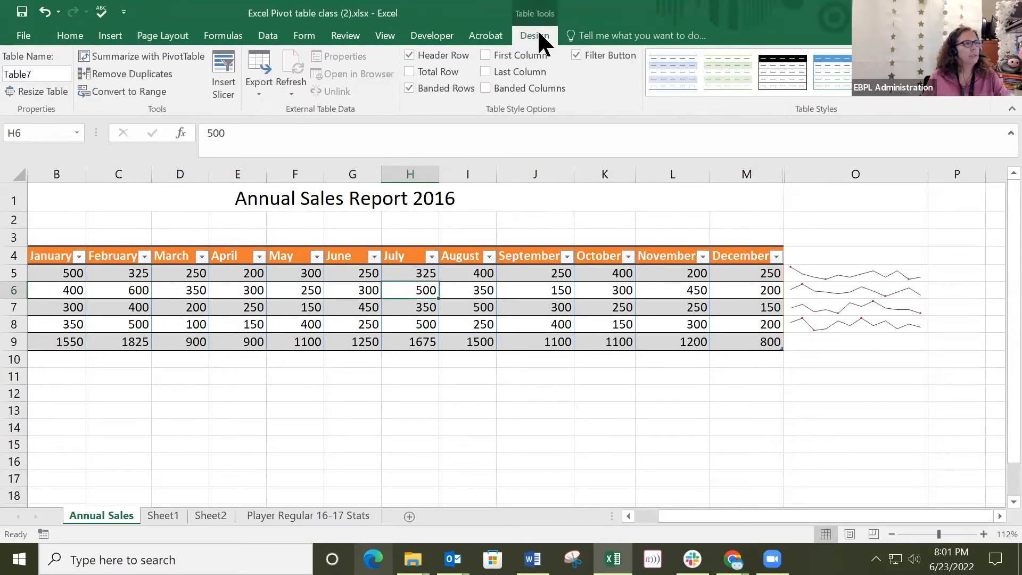
click(133, 91)
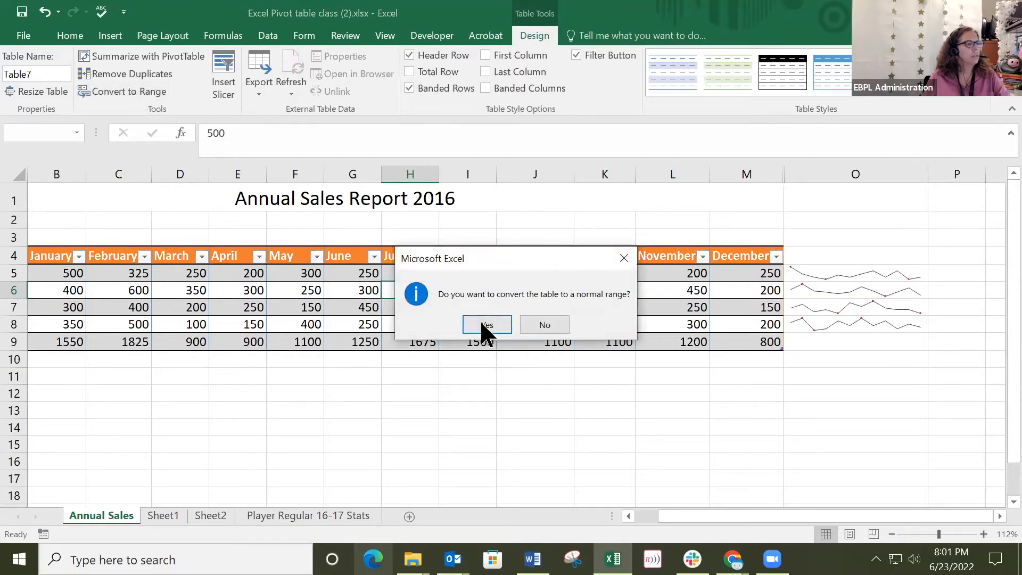
click(482, 326)
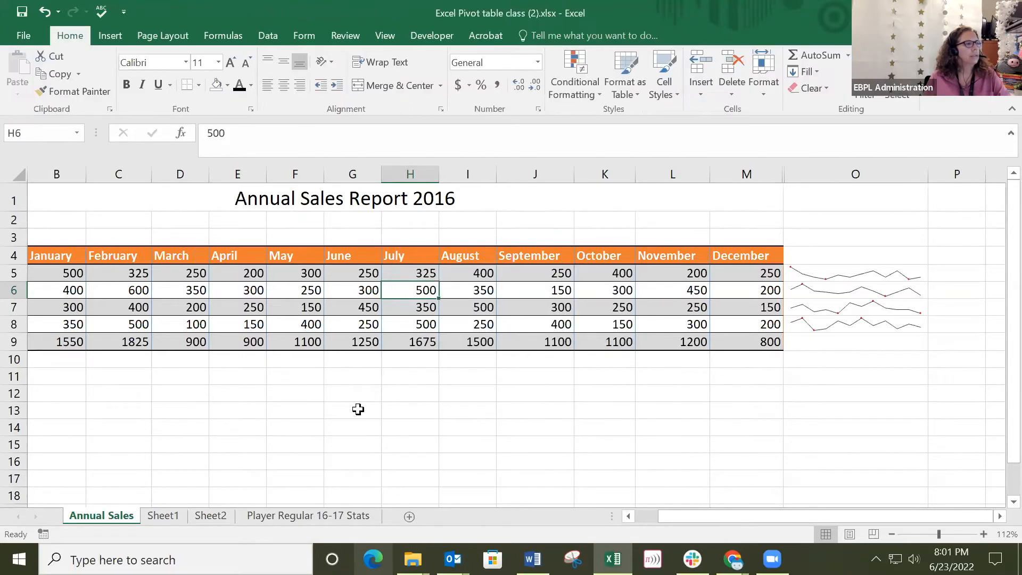
Remove the fill colour from B4:M9 and set its font colour to black.
click(359, 397)
mouse_move(53, 252)
mouse_down()
mouse_move(696, 306)
mouse_move(754, 342)
mouse_up()
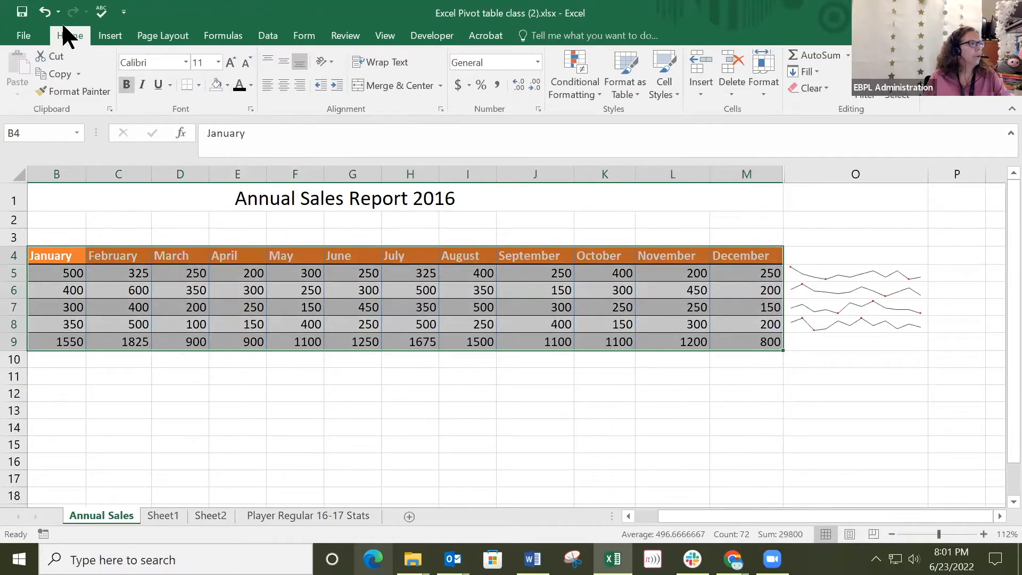
click(227, 86)
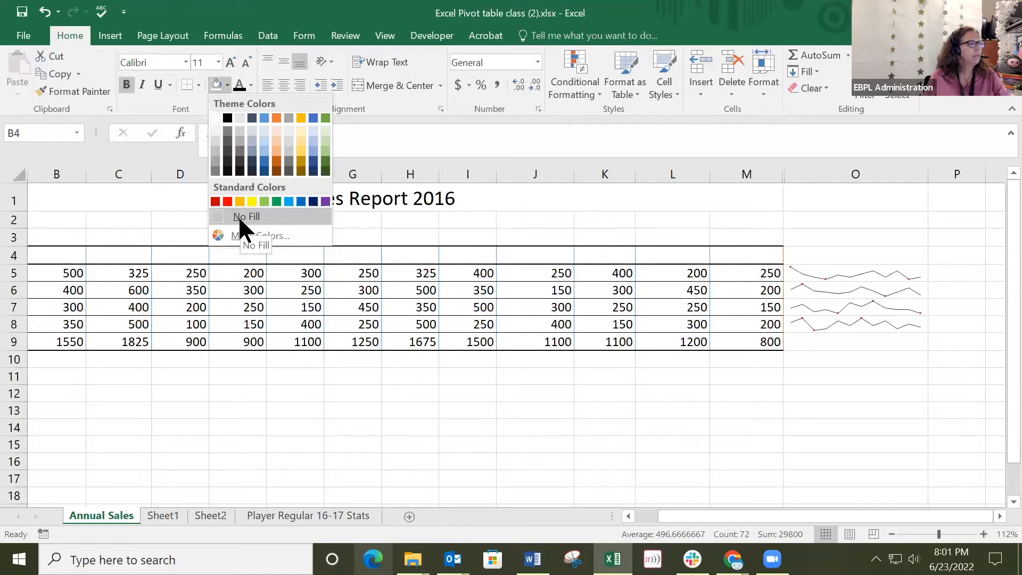
click(238, 215)
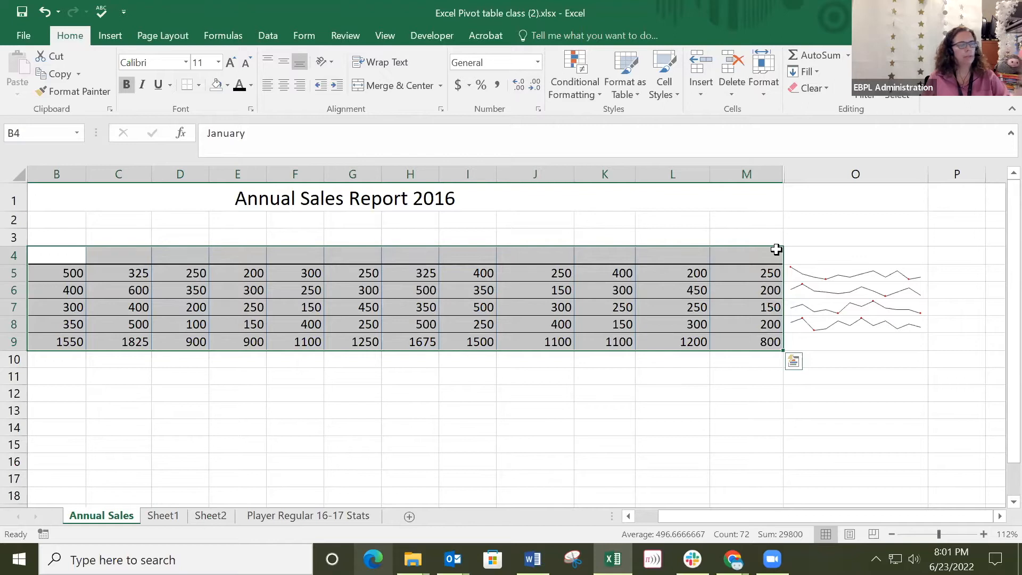
click(239, 87)
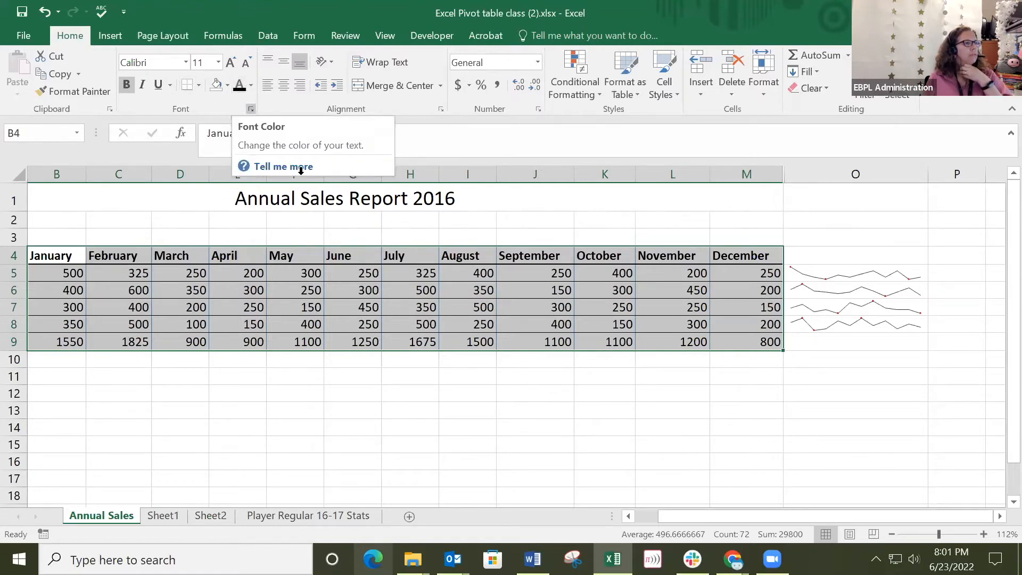
click(401, 312)
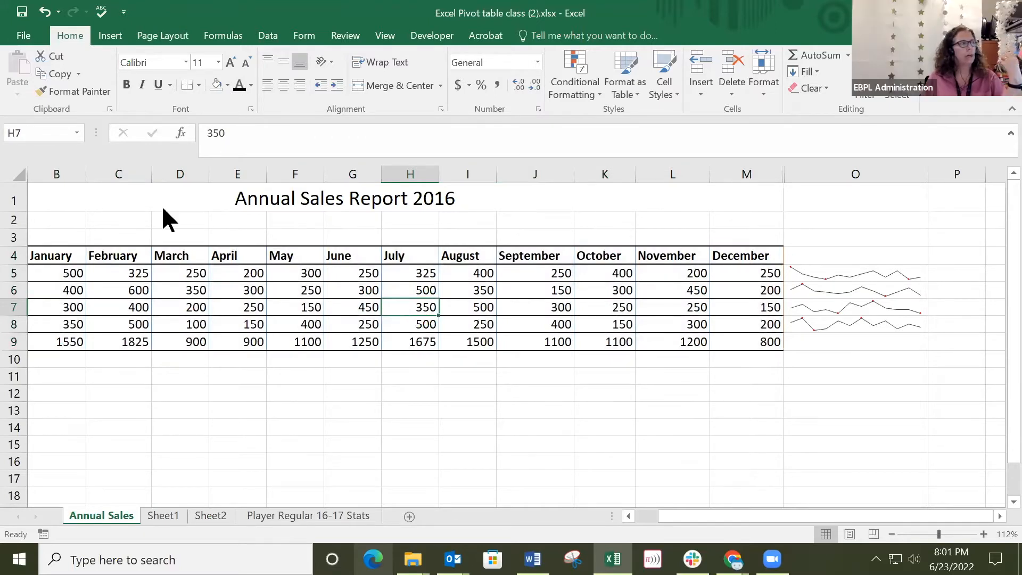
Format the cleared range B4:M9 as a table with headers, using the plain black-and-grey banded light style.
drag(75, 258, 737, 343)
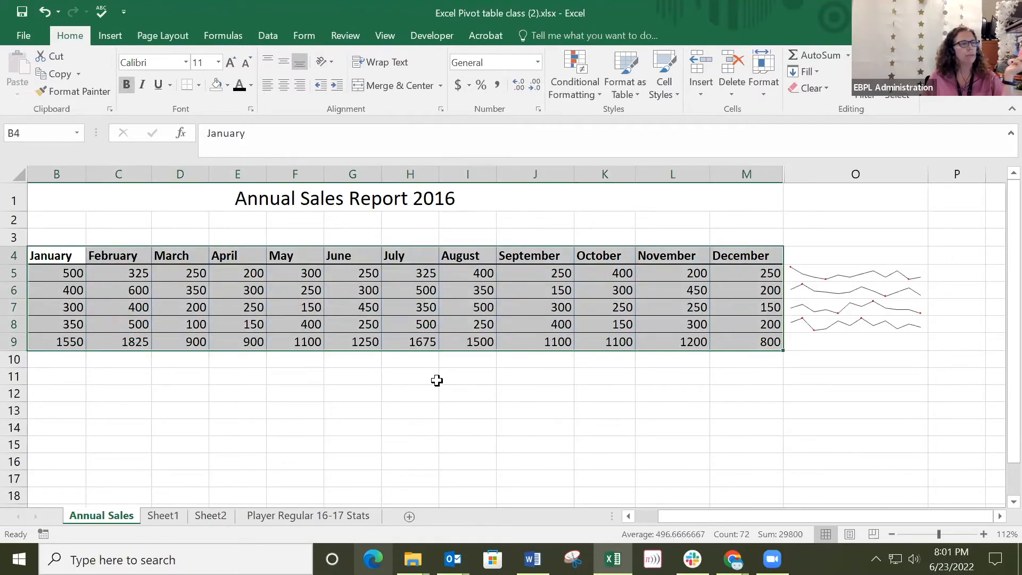
click(625, 96)
click(635, 152)
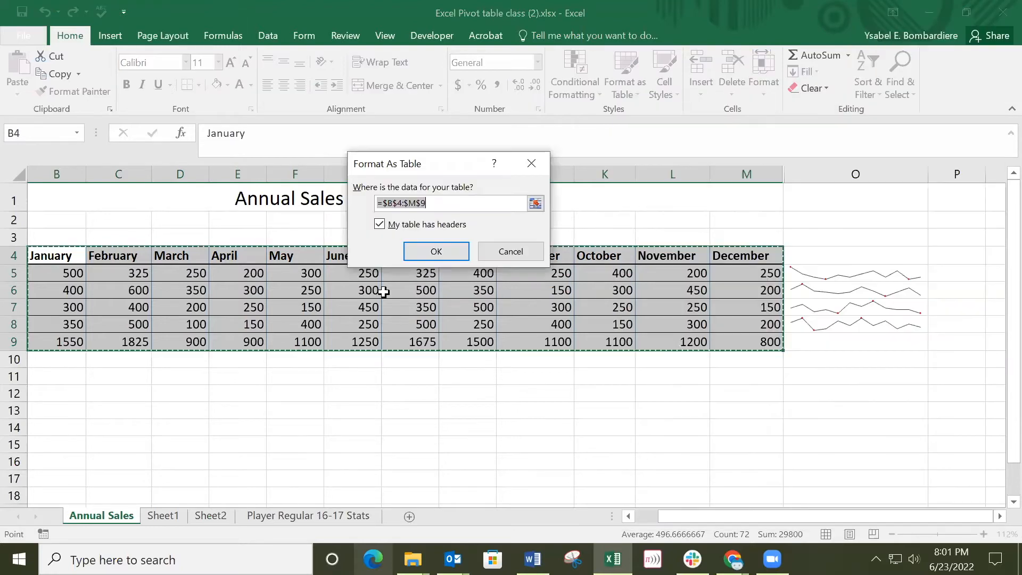
click(445, 251)
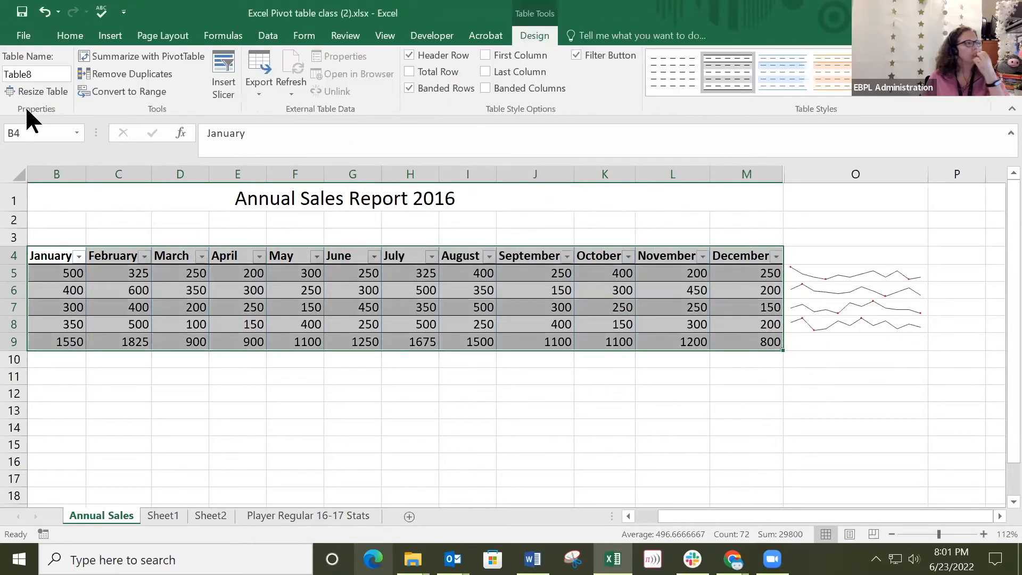
Convert the black-and-grey banded table in B4:M9 to a normal range.
click(116, 91)
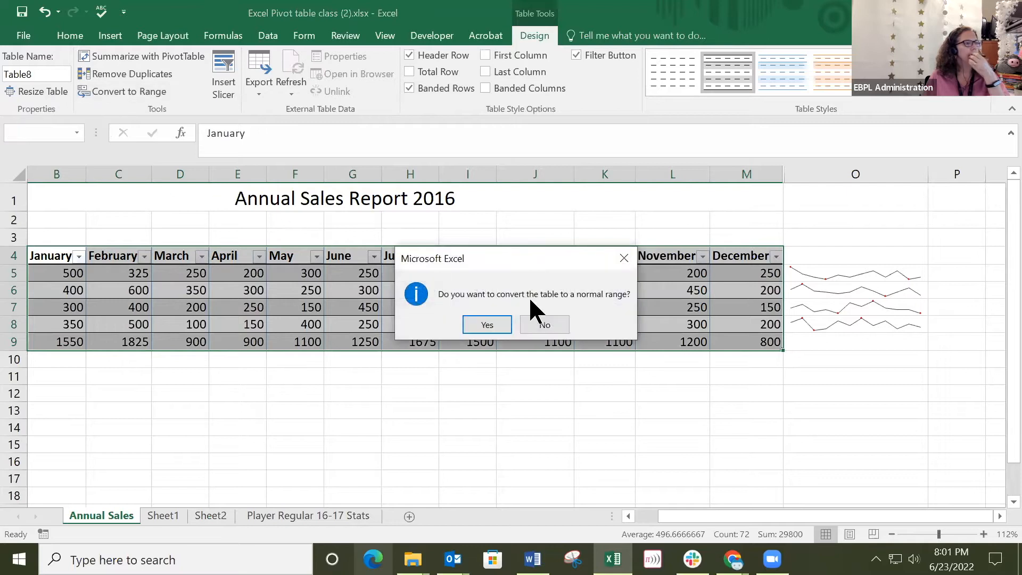
click(487, 328)
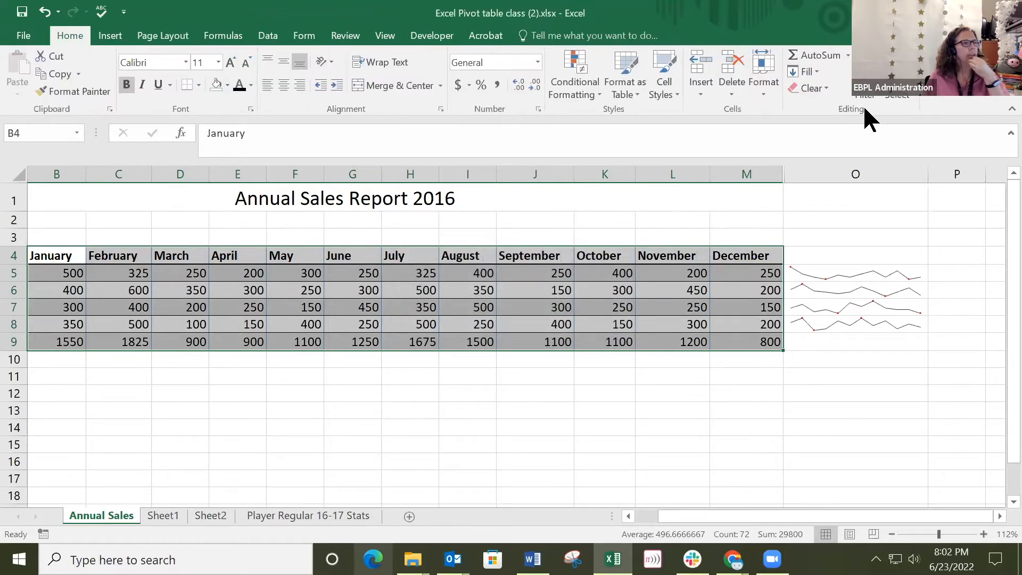
Try clearing both contents and formatting from B4:M9, and undo the clearing.
click(804, 88)
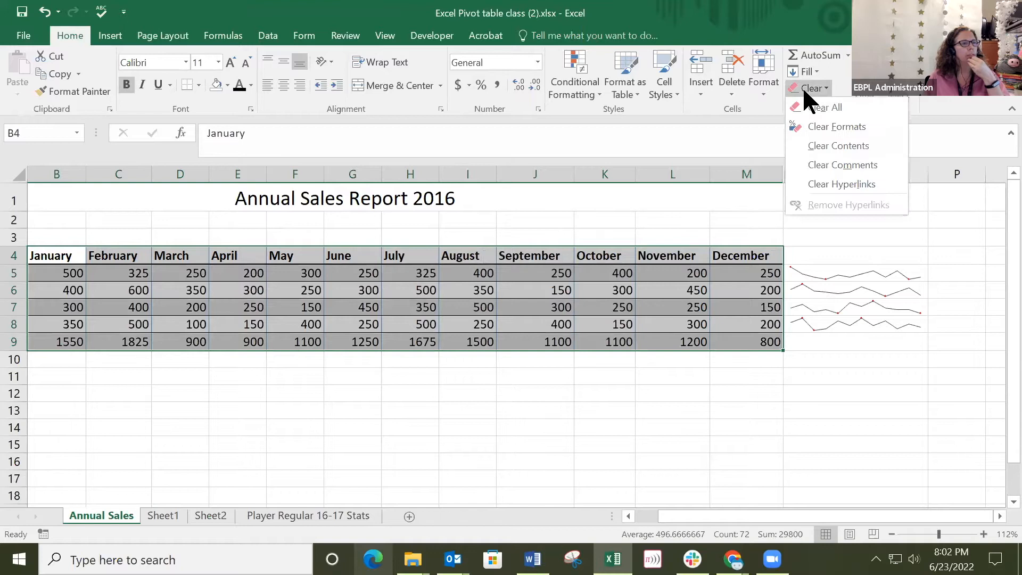
click(826, 108)
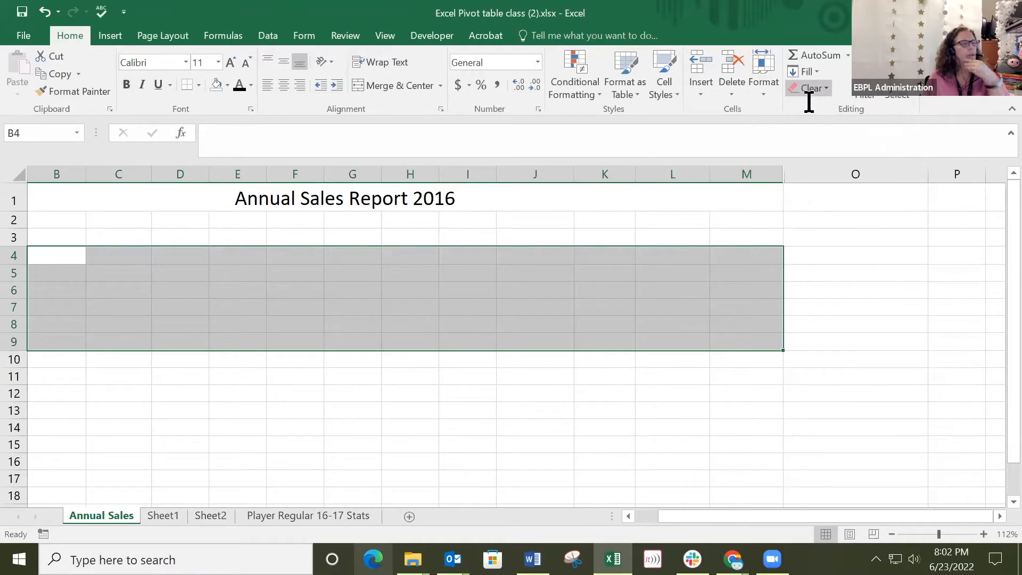
click(45, 11)
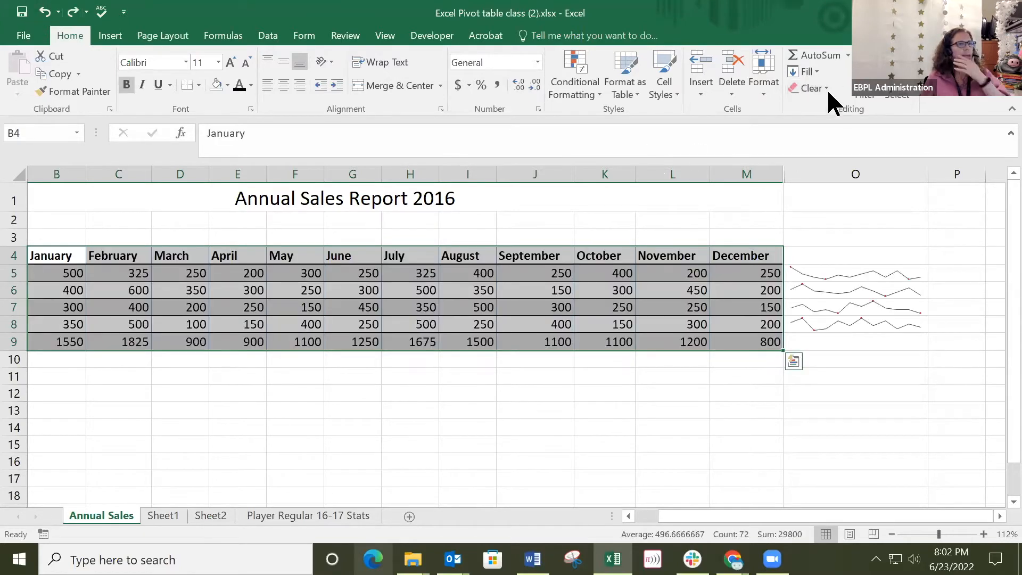
Clear only the formats from the monthly sales range B4:M9, keeping its contents.
click(826, 89)
click(826, 126)
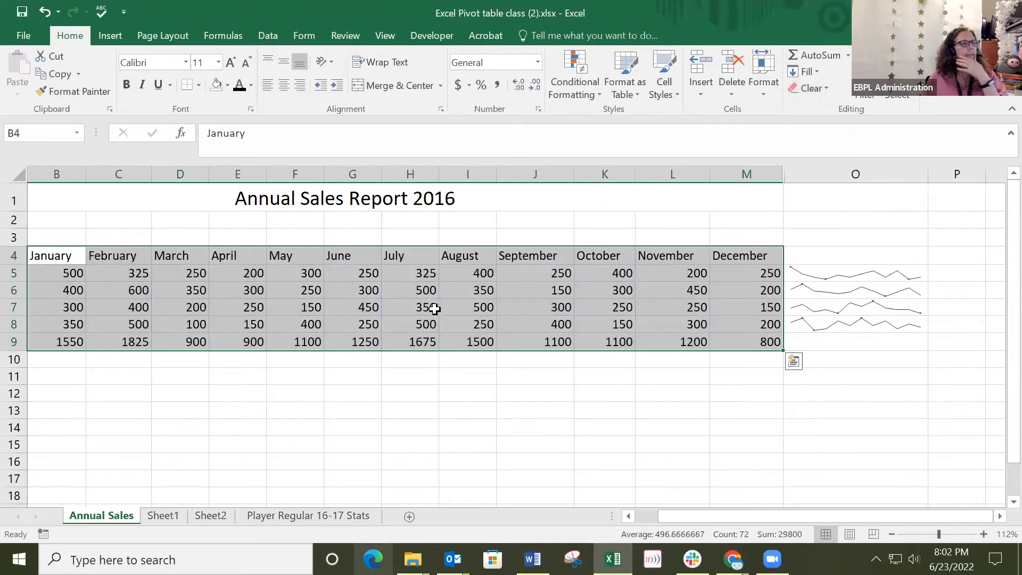
click(410, 308)
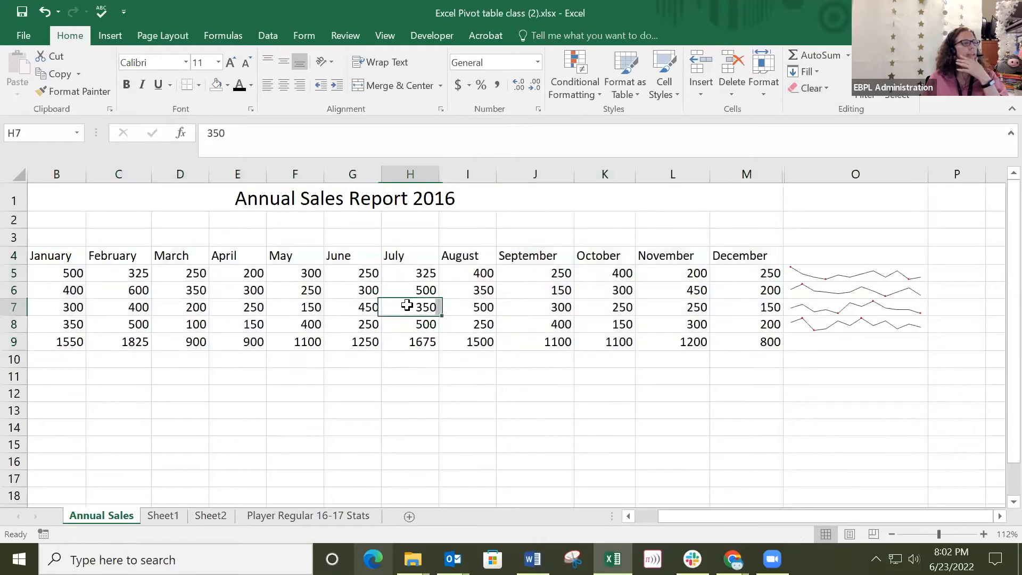
click(826, 88)
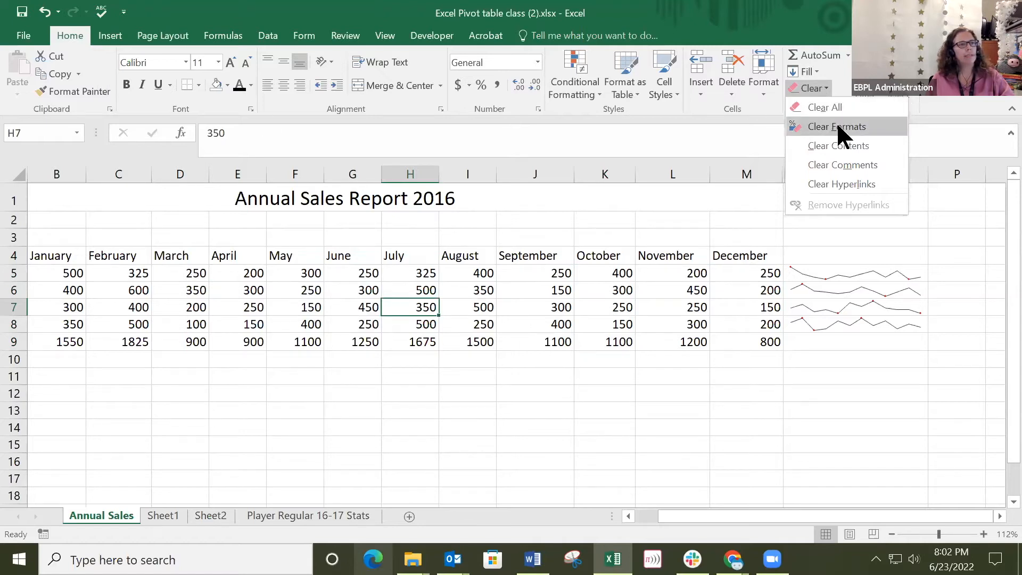
click(687, 289)
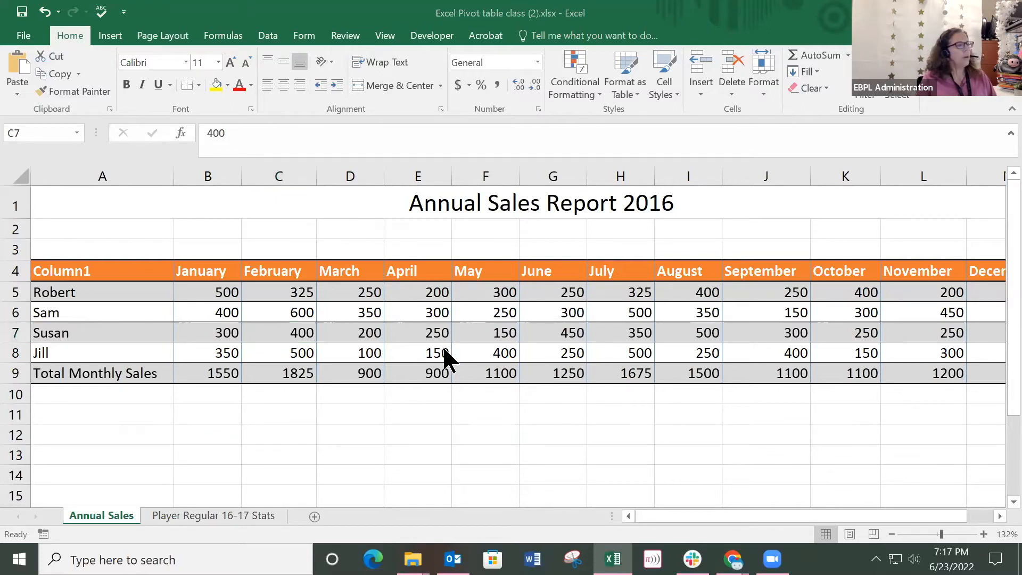
click(427, 335)
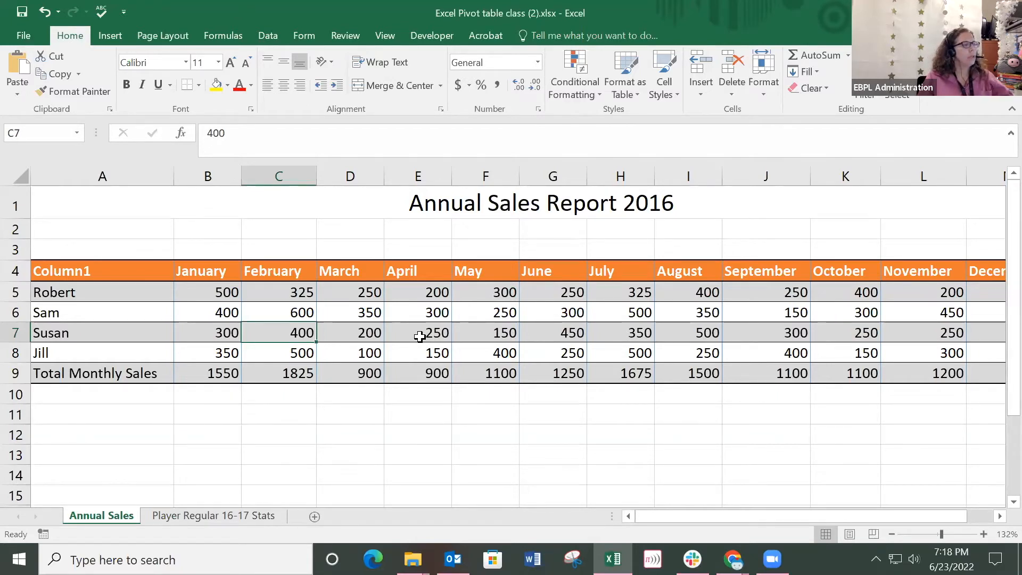
drag(861, 514, 836, 514)
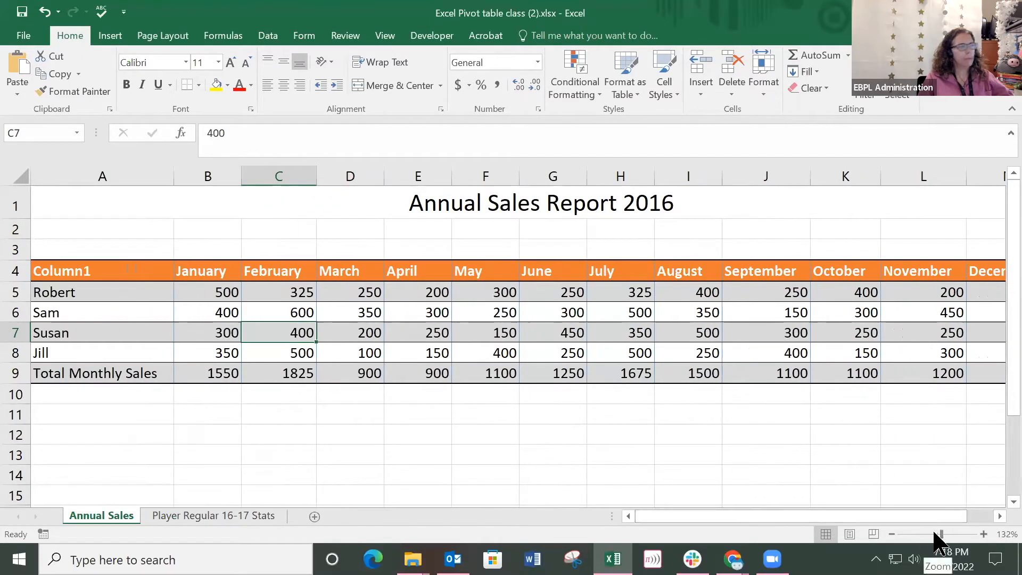
click(878, 514)
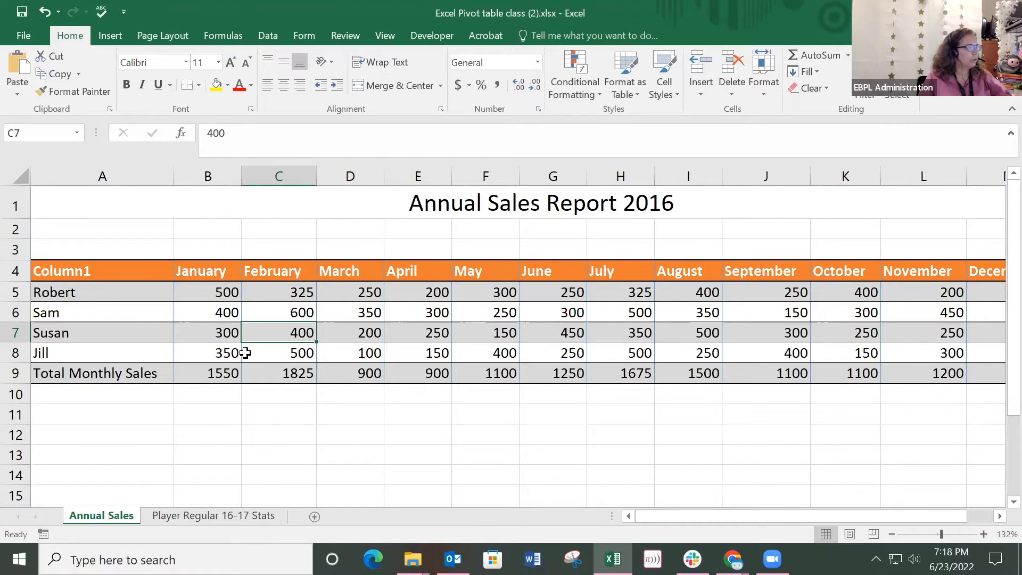
click(223, 351)
click(212, 333)
click(223, 312)
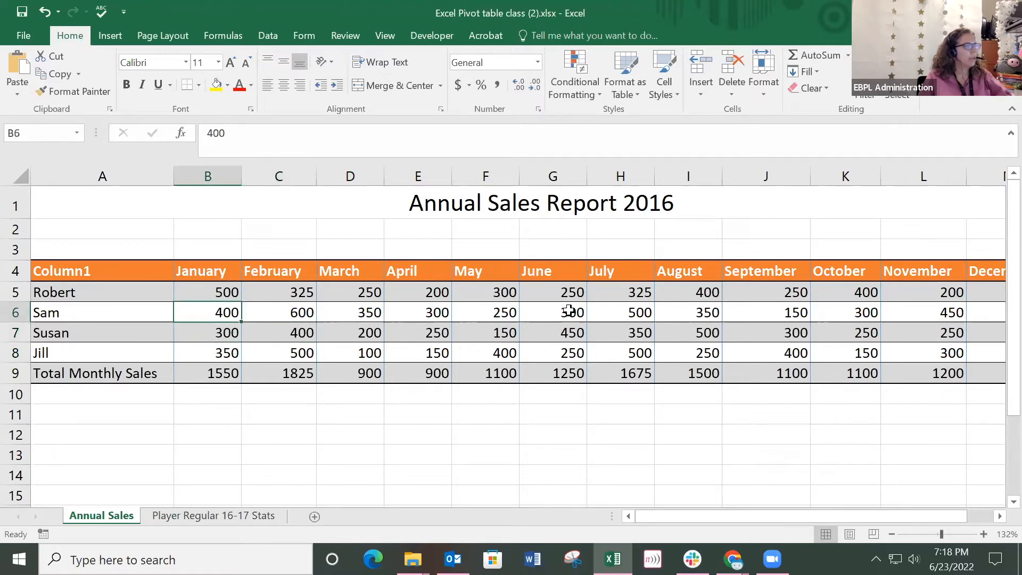
drag(873, 516, 852, 514)
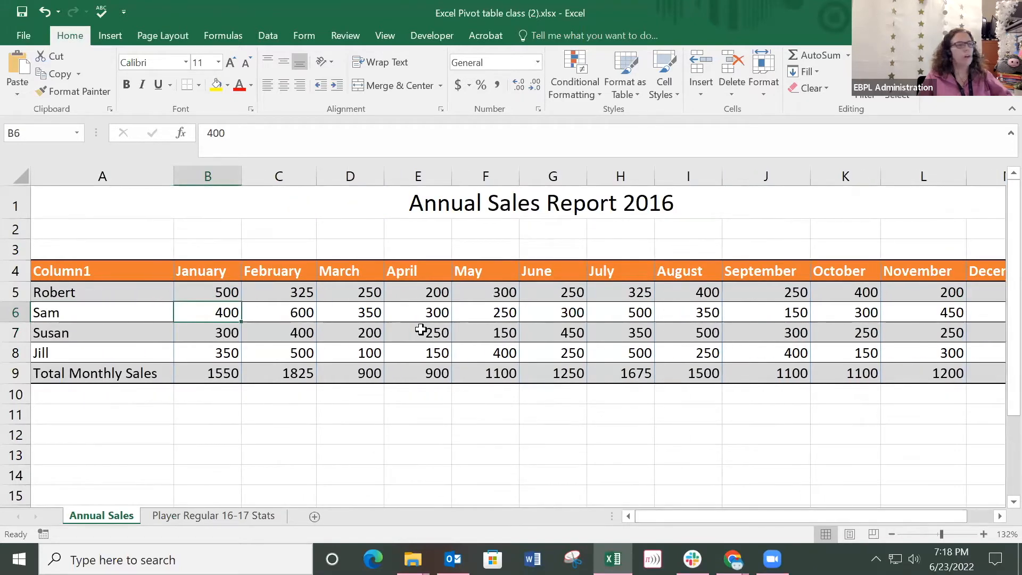
Apply a Top 10% conditional formatting rule to the individual monthly sales in B5:M8, using Green Fill with Dark Green Text.
click(213, 291)
drag(206, 292, 689, 351)
drag(871, 517, 670, 515)
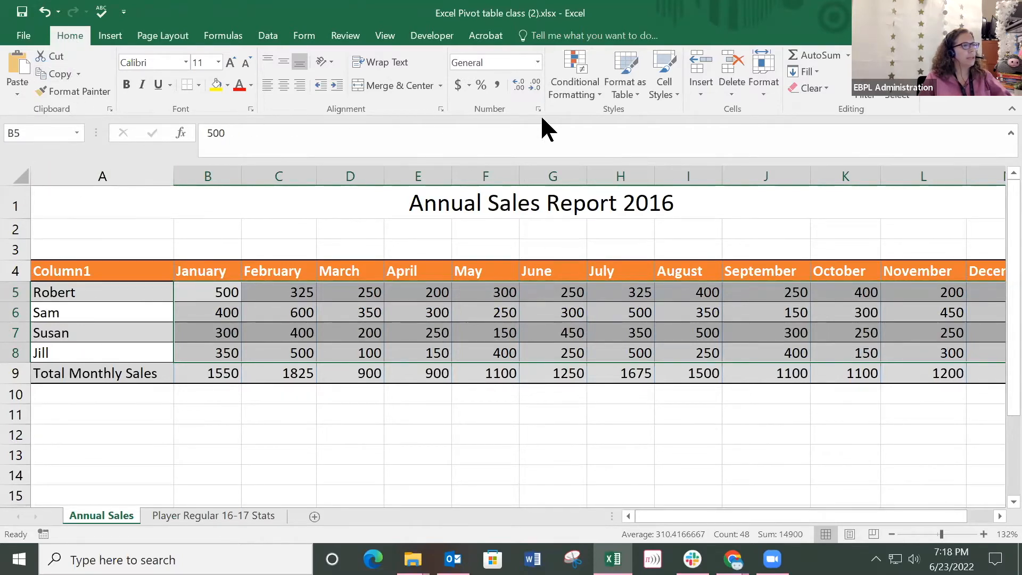
click(598, 91)
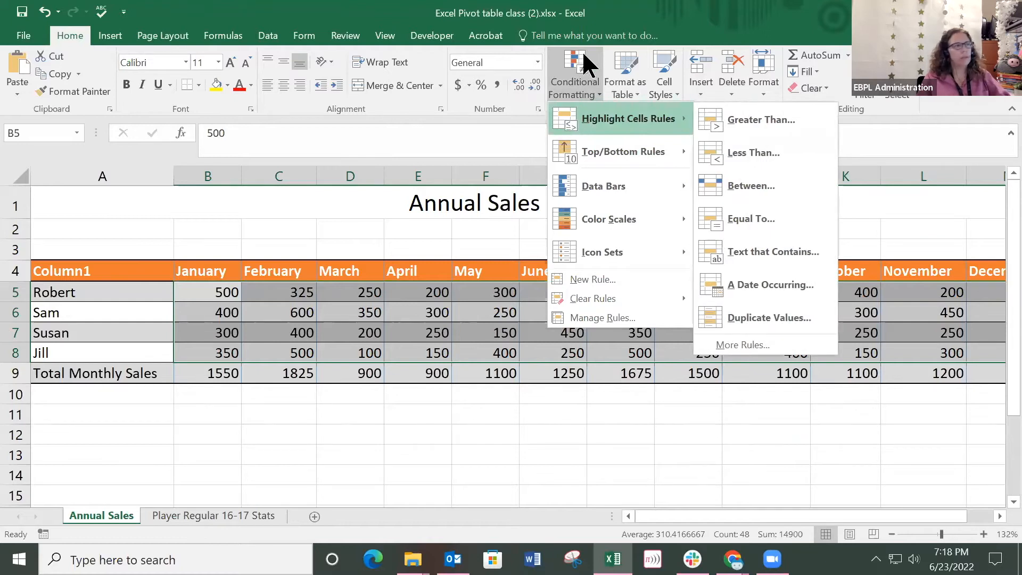
mouse_move(596, 152)
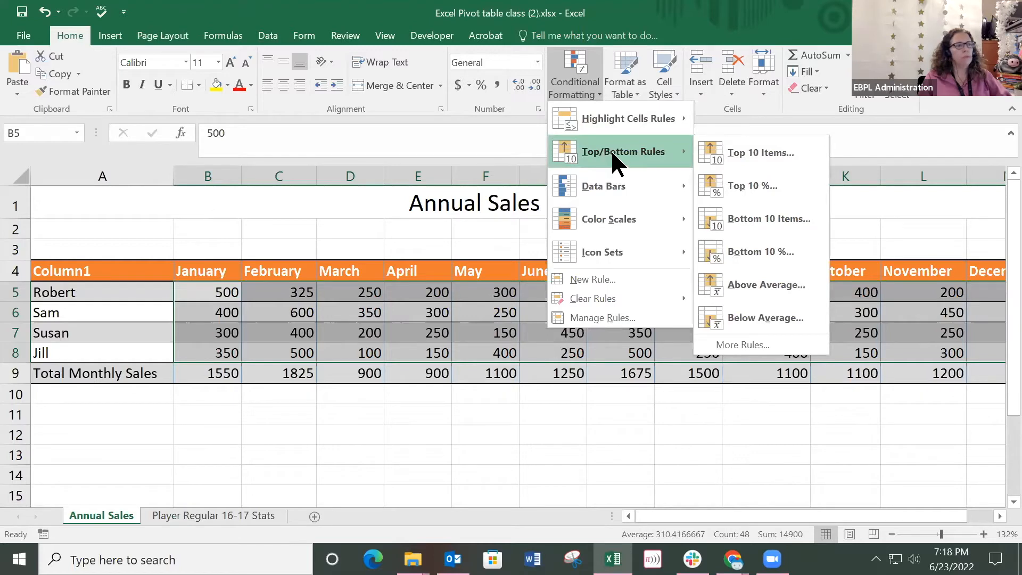
click(745, 185)
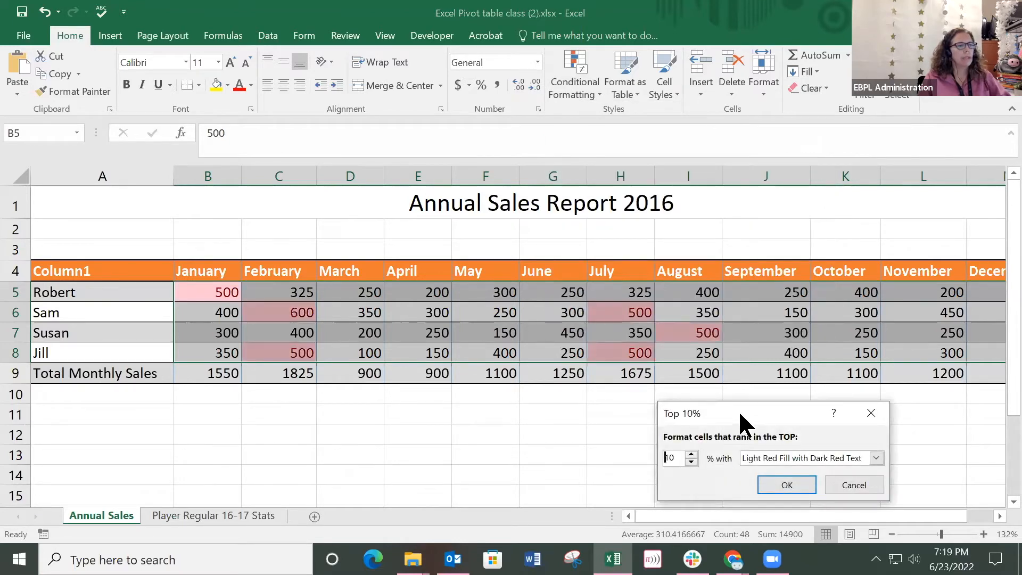
drag(702, 421, 513, 201)
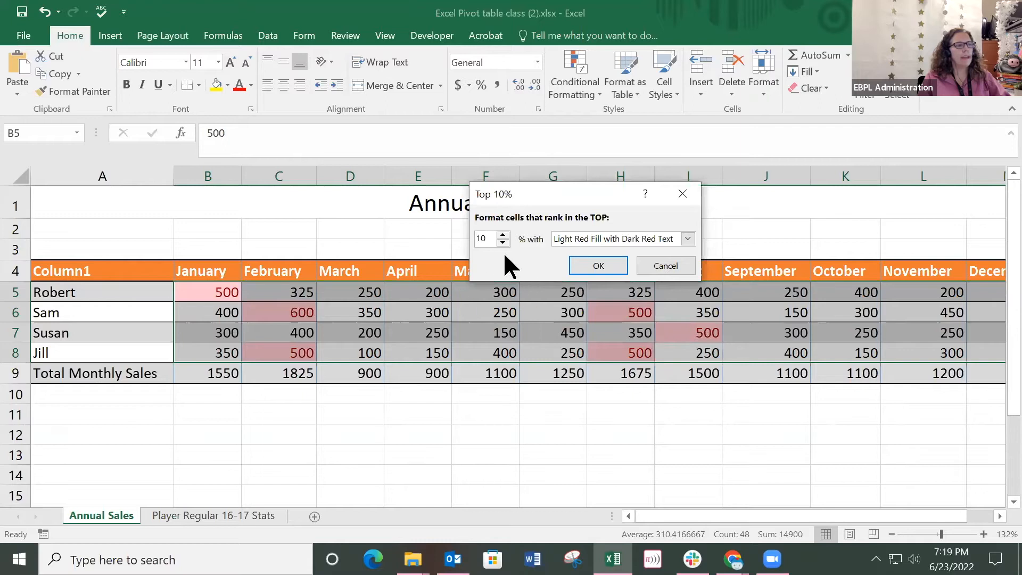
click(687, 237)
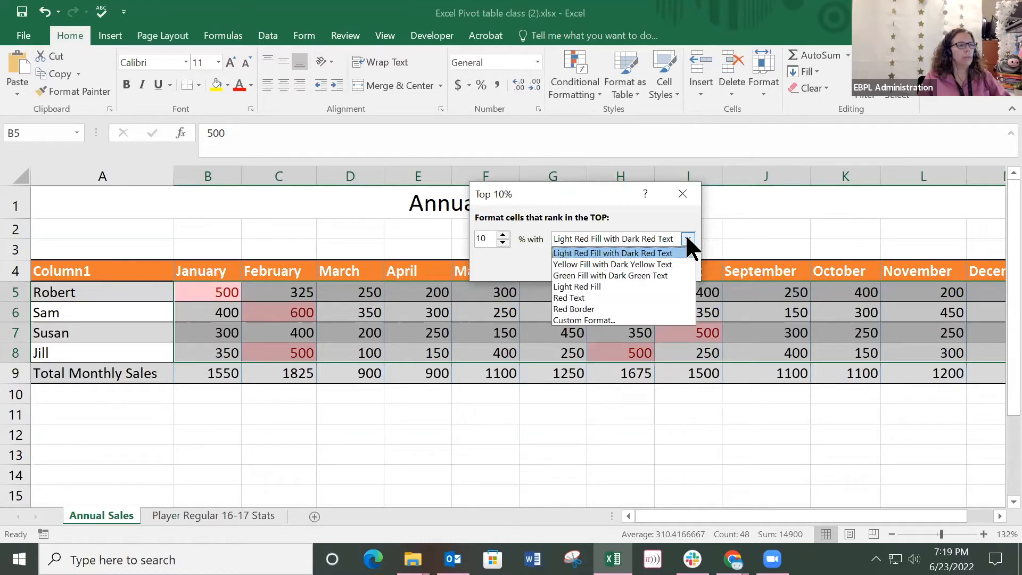
click(602, 276)
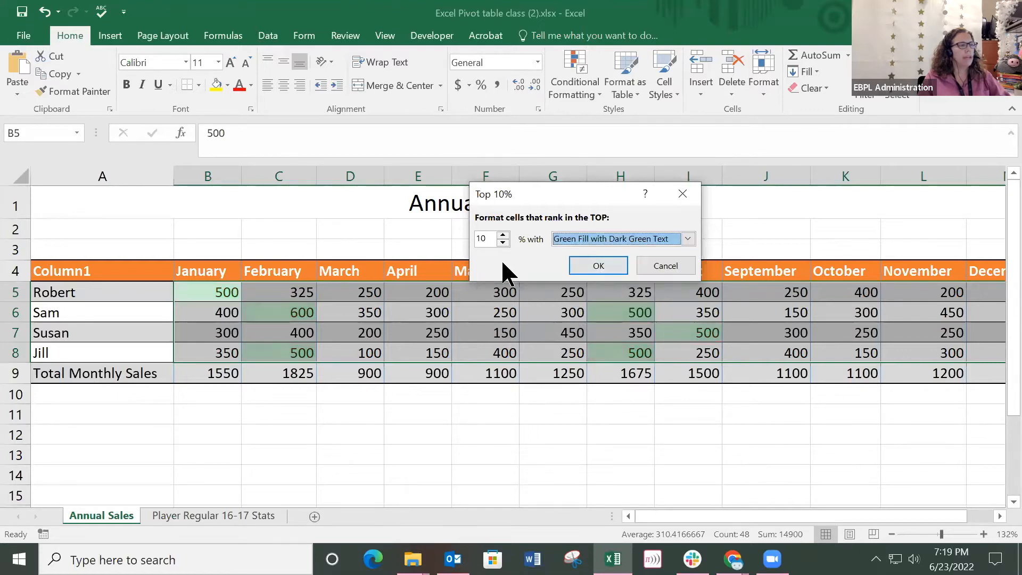
click(587, 265)
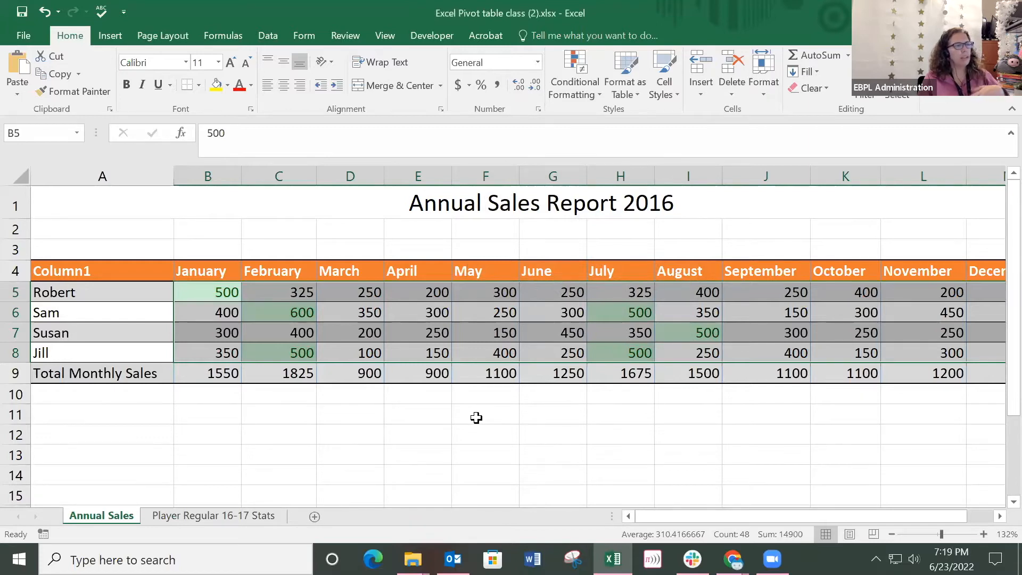
click(476, 418)
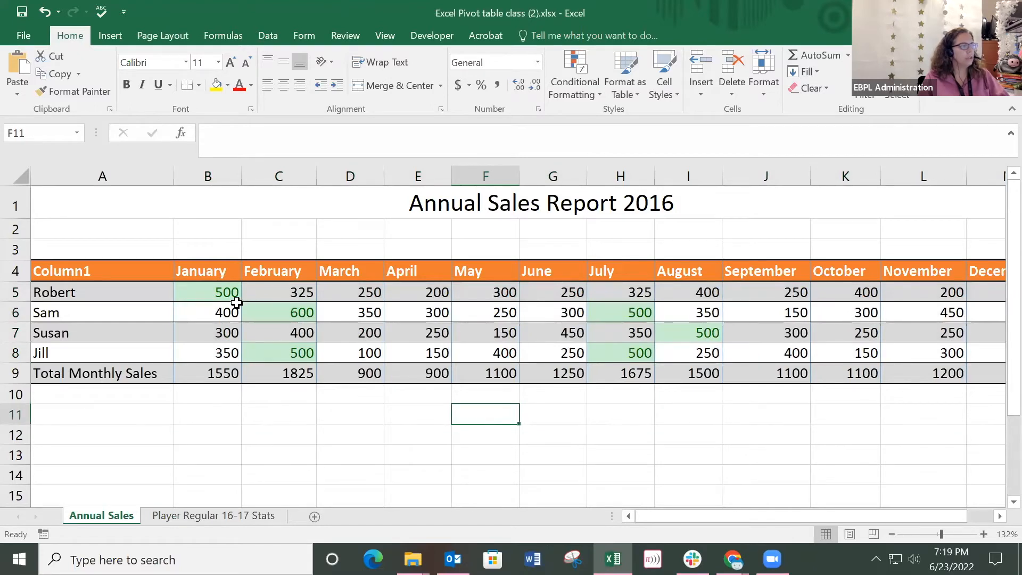
drag(664, 513, 690, 512)
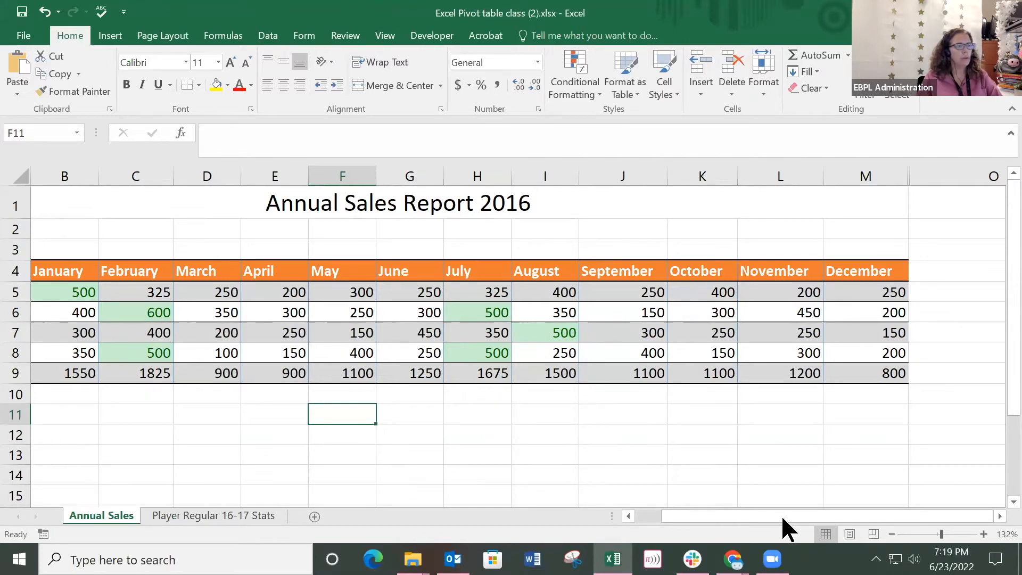
drag(873, 512, 813, 514)
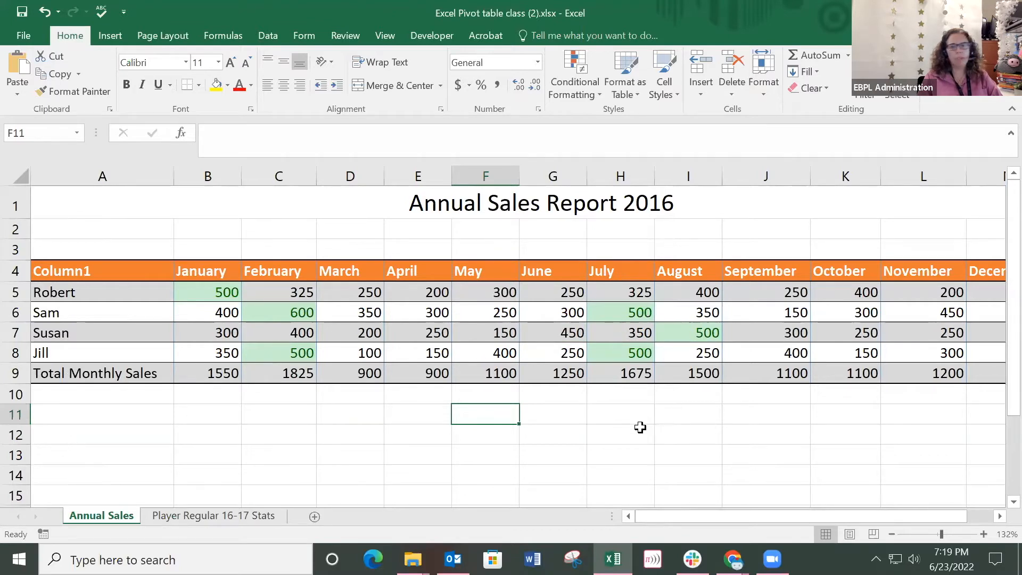
Apply a Bottom 10% conditional formatting rule to the individual monthly sales in B5:M8, using Light Red Fill with Dark Red Text.
mouse_move(711, 517)
mouse_down()
mouse_move(719, 515)
mouse_move(702, 515)
mouse_up()
drag(206, 290, 826, 353)
drag(826, 353, 730, 352)
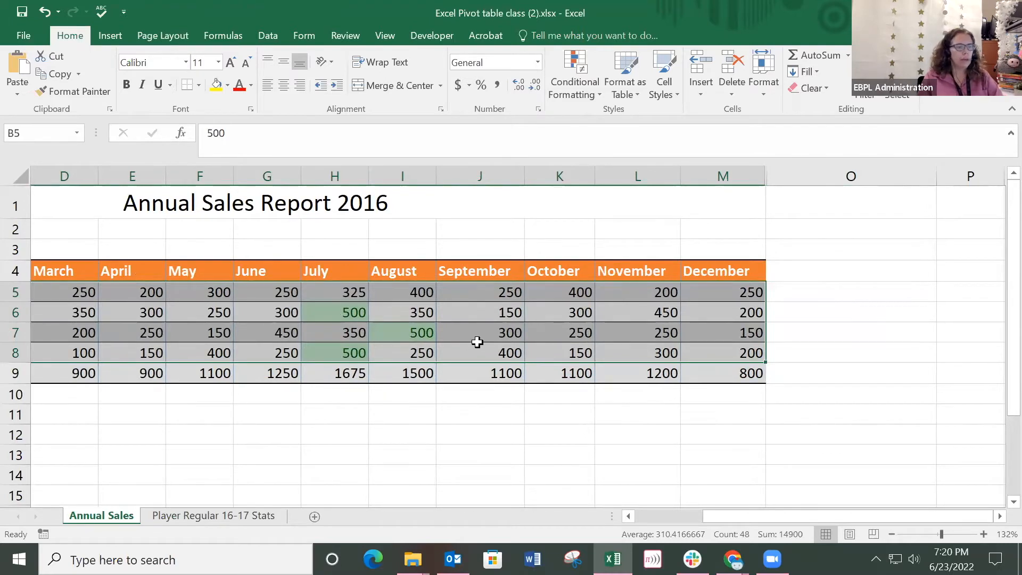
drag(796, 515, 682, 508)
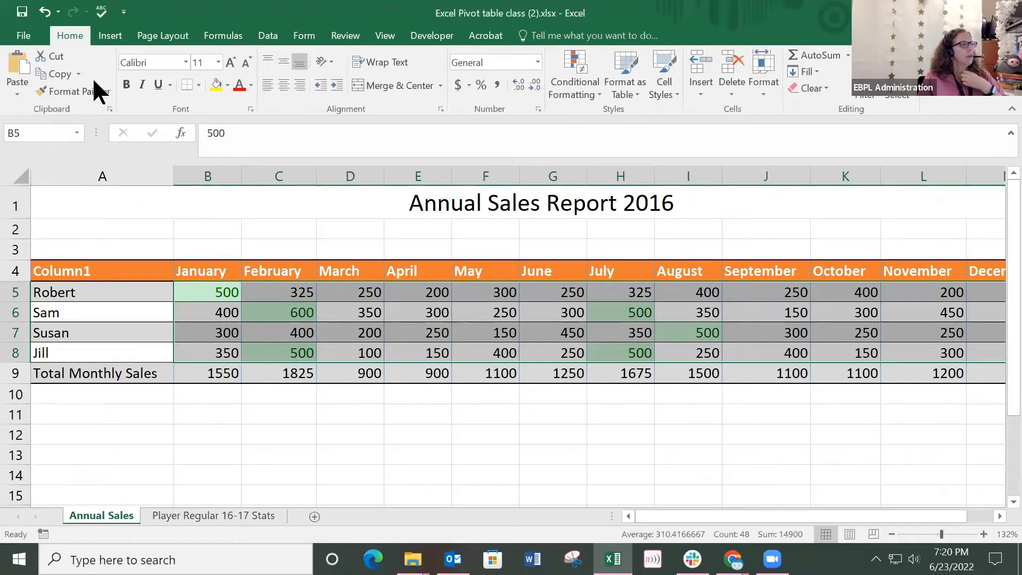
click(593, 93)
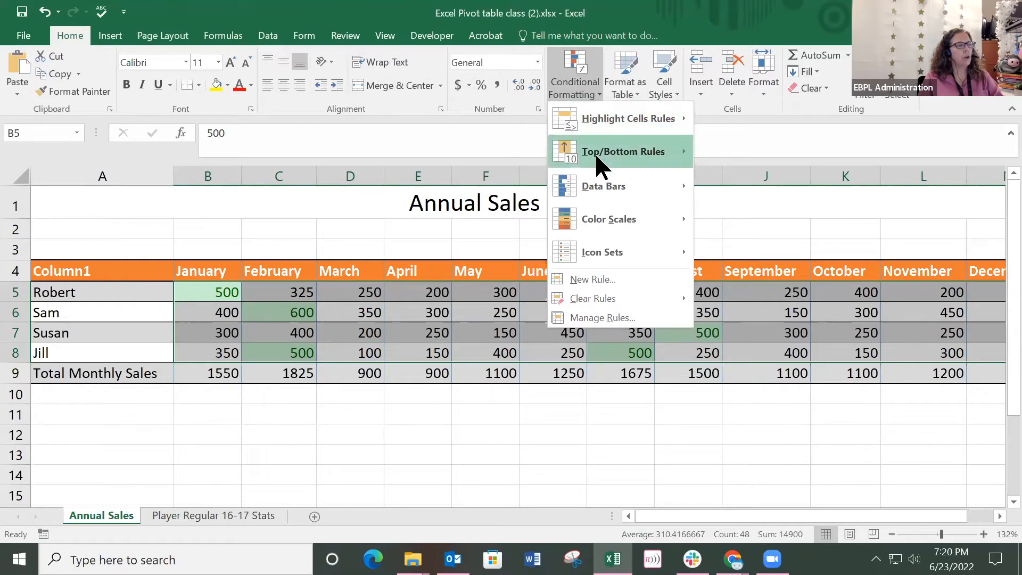
mouse_move(596, 152)
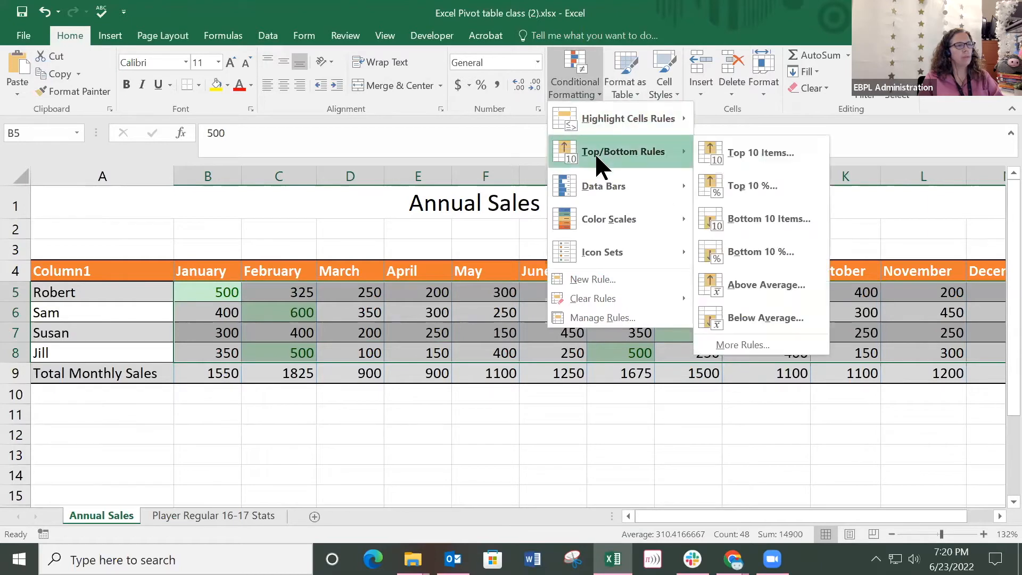
click(764, 250)
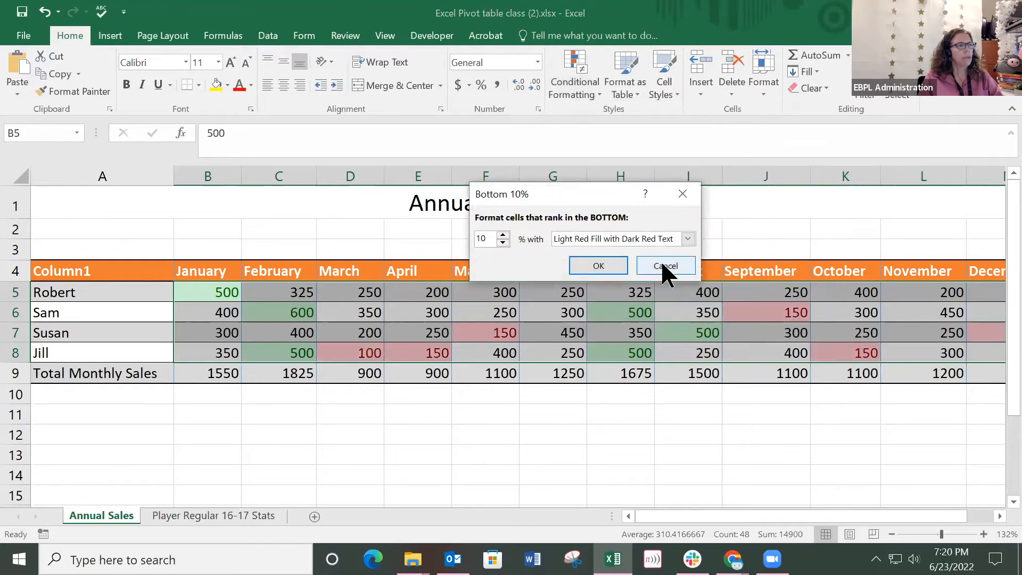
click(689, 237)
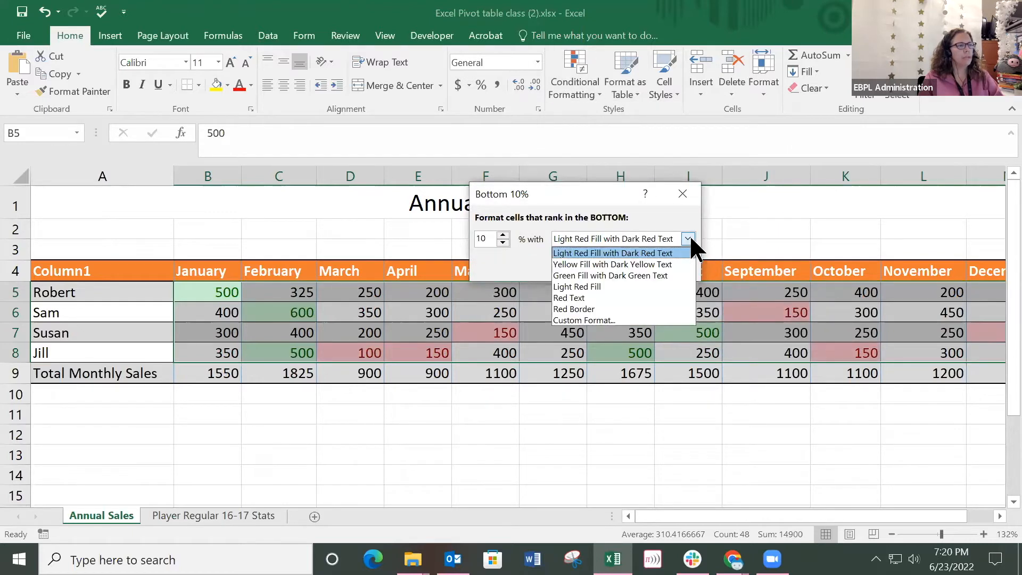
click(603, 251)
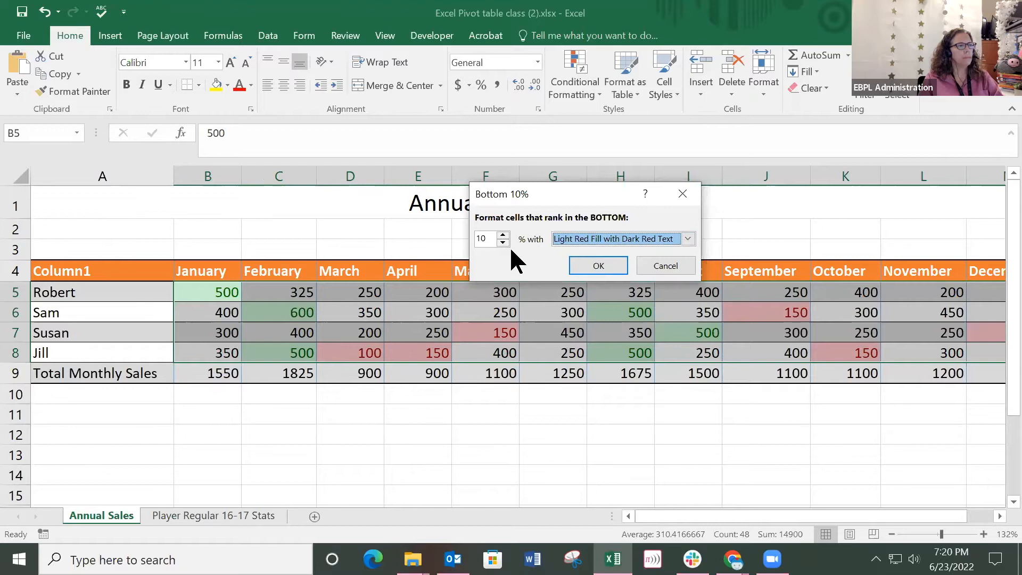
click(597, 265)
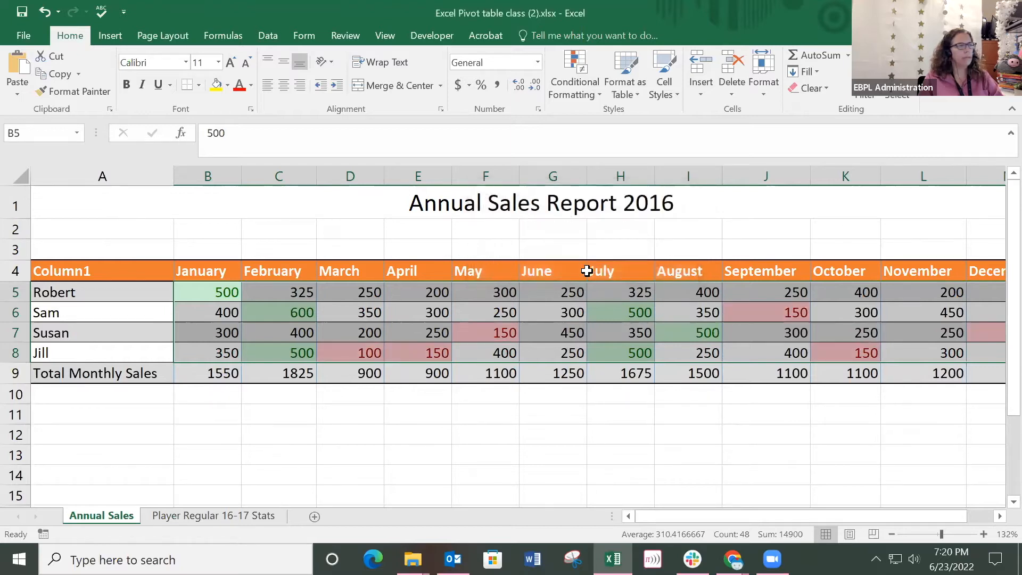
click(440, 436)
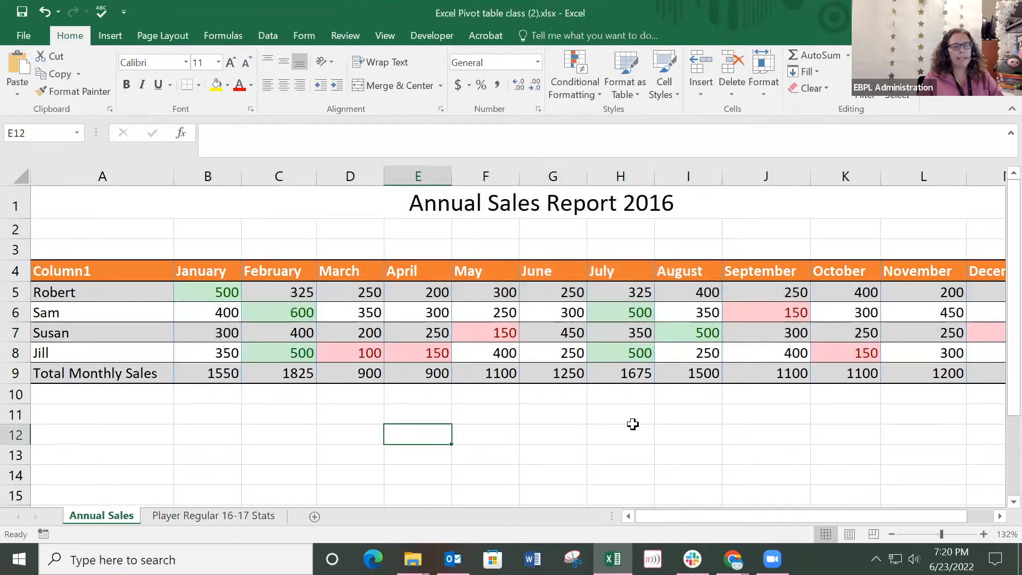
drag(691, 515, 723, 515)
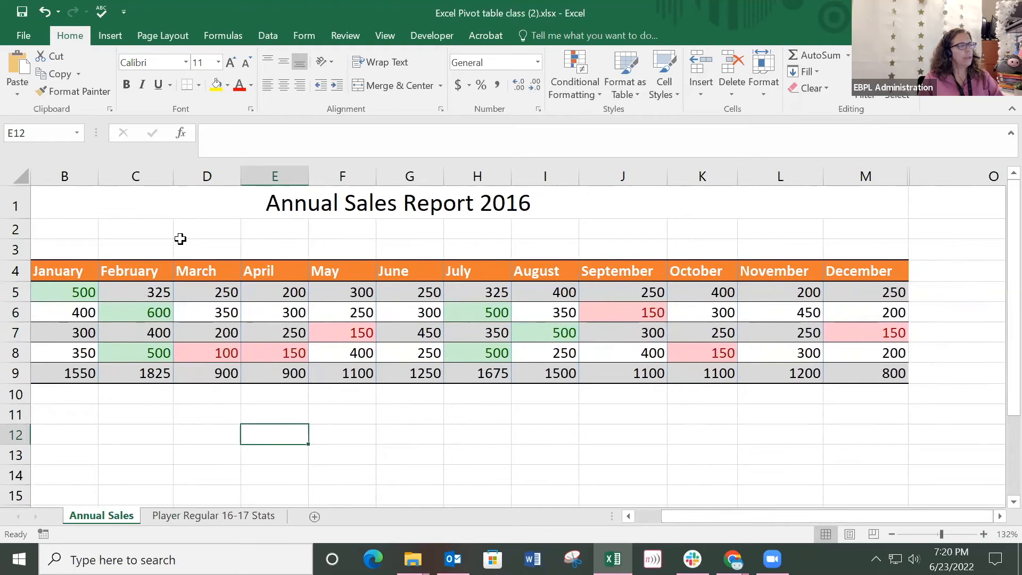
Examine the monthly sales cells highlighted by the Bottom 10% rule, matching each one to its salesperson and month.
click(214, 356)
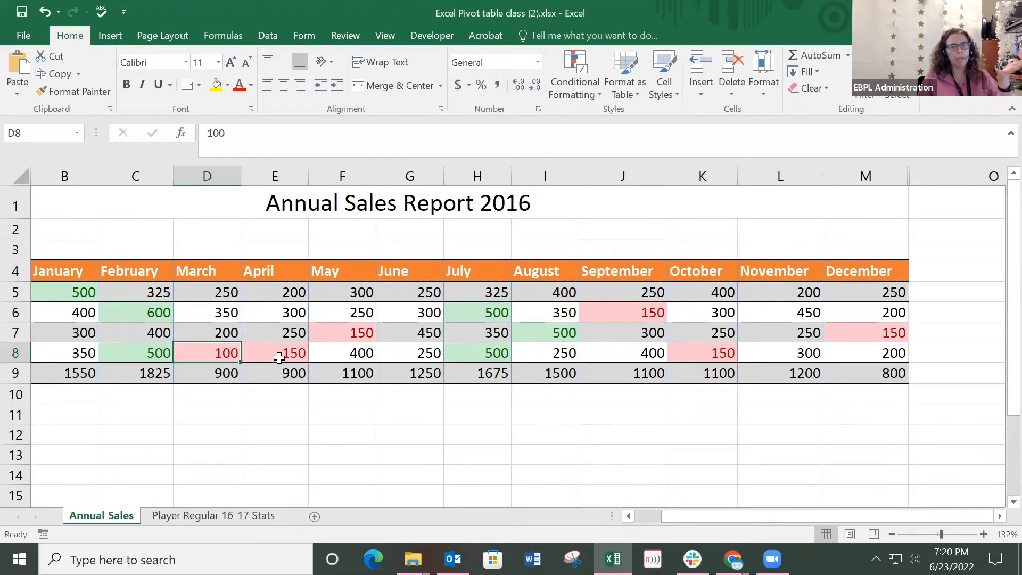
click(278, 357)
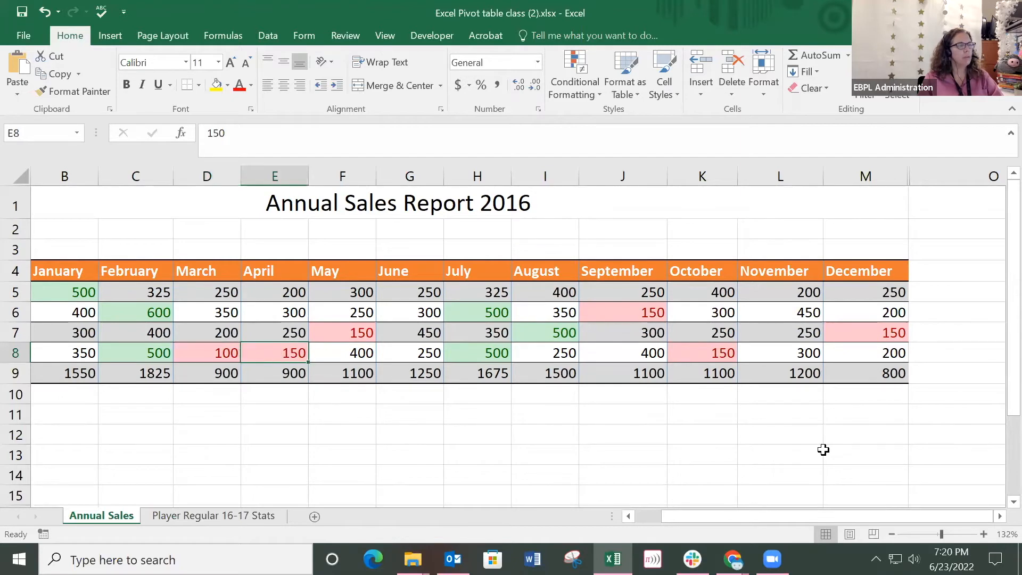
drag(801, 511, 767, 511)
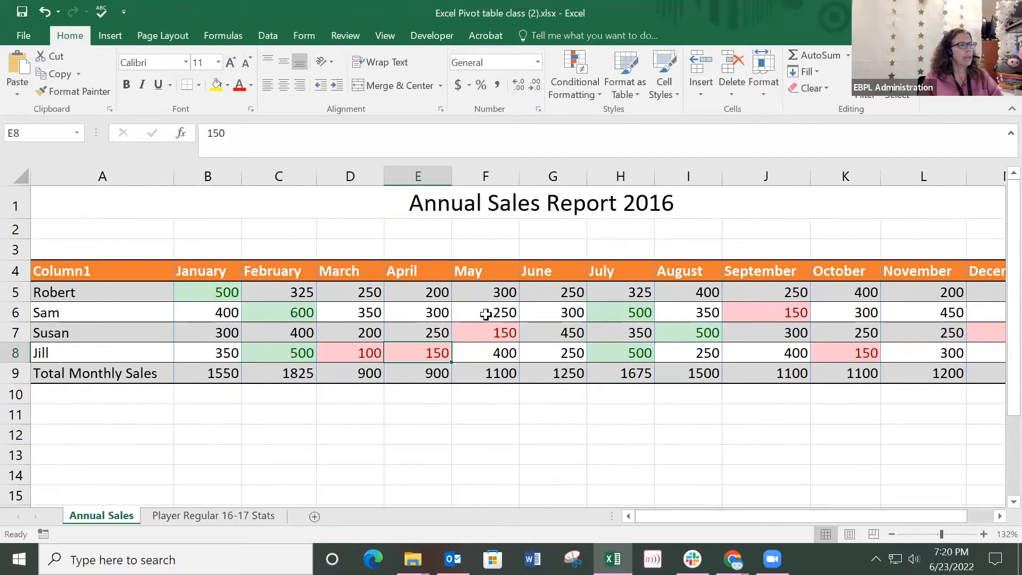
click(480, 330)
click(765, 318)
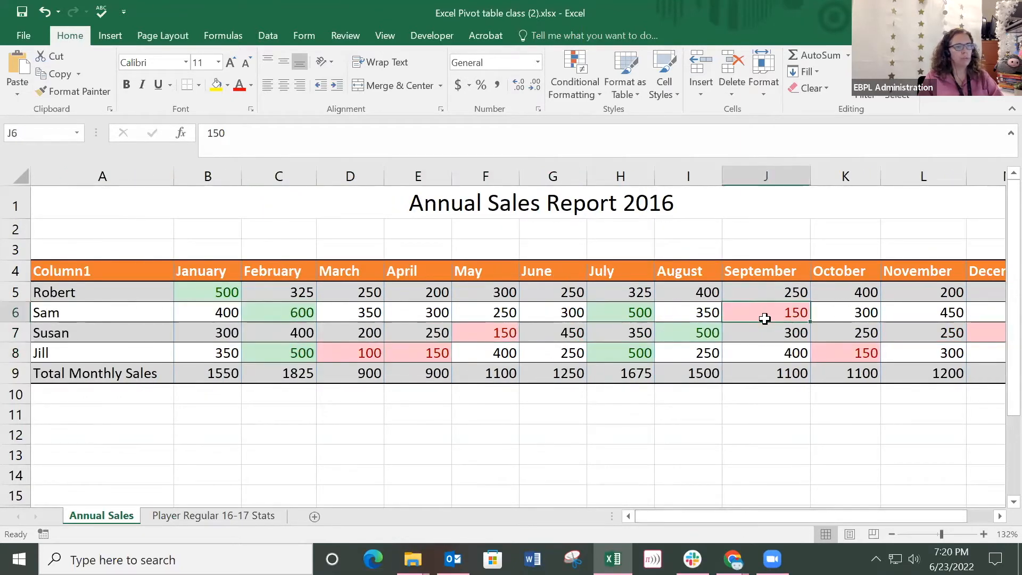
click(840, 353)
drag(783, 514, 845, 512)
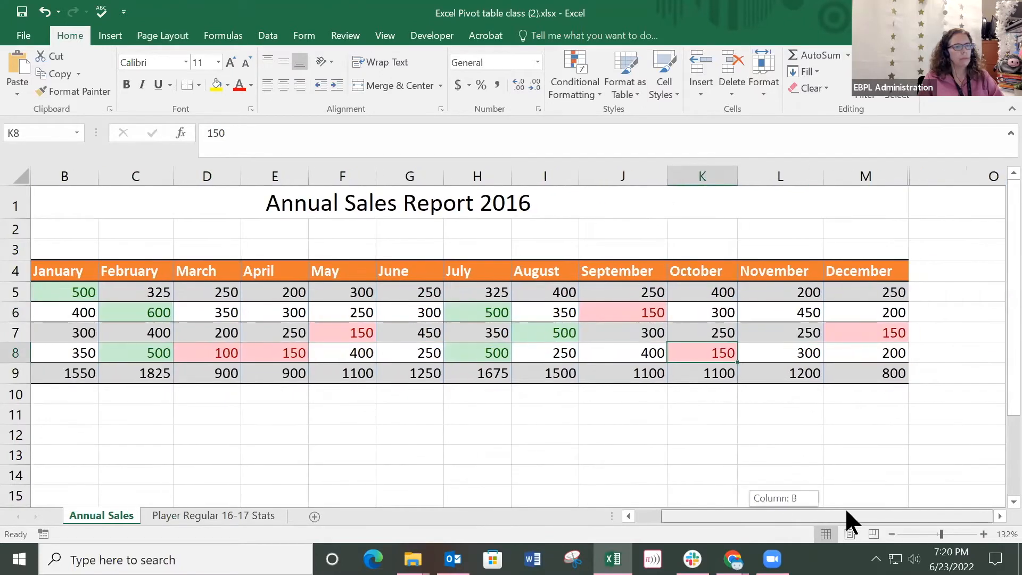
click(907, 333)
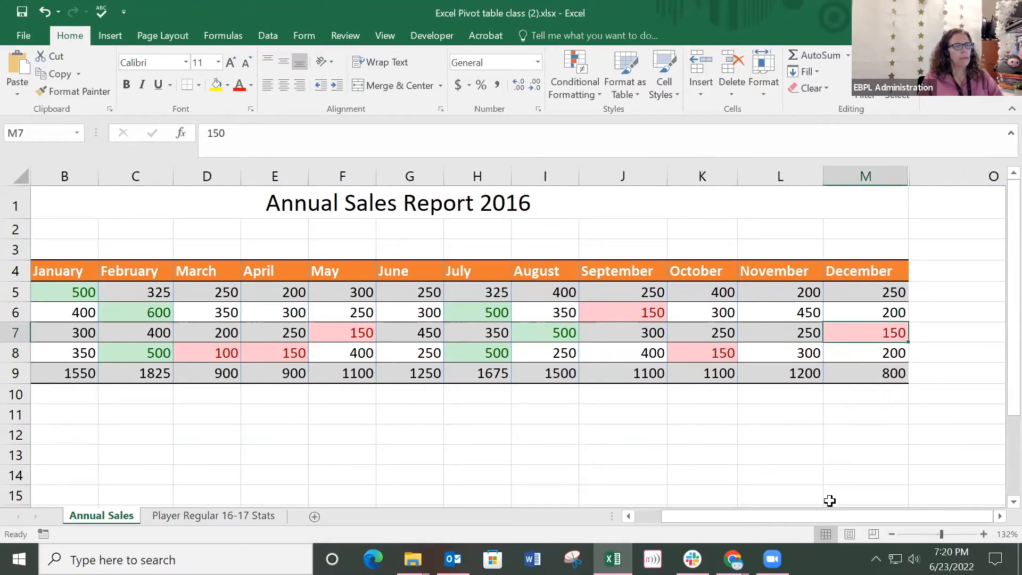
drag(827, 514, 723, 503)
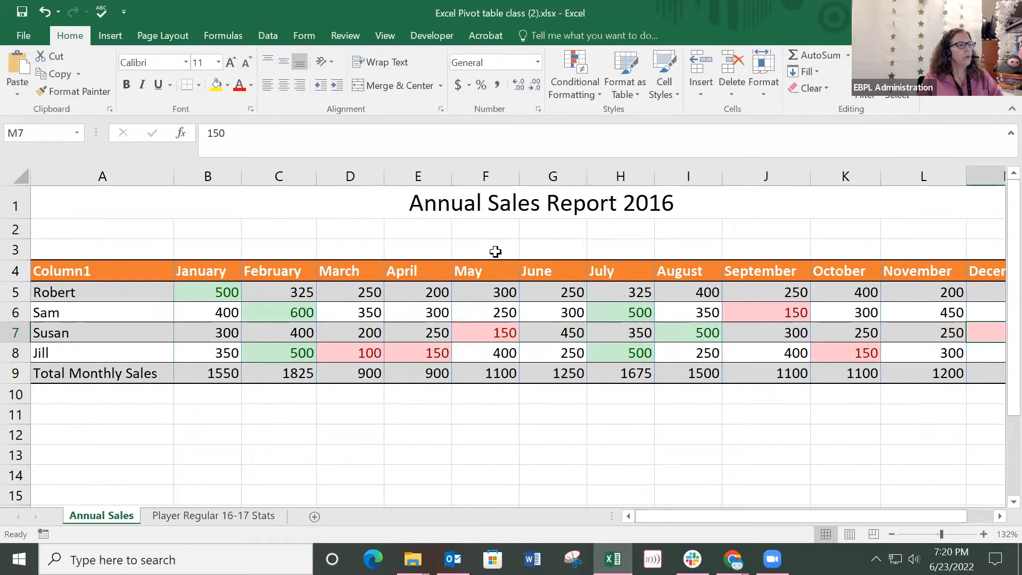
Open the Conditional Formatting Rules Manager and view the available rule types for a new rule without creating one.
click(600, 96)
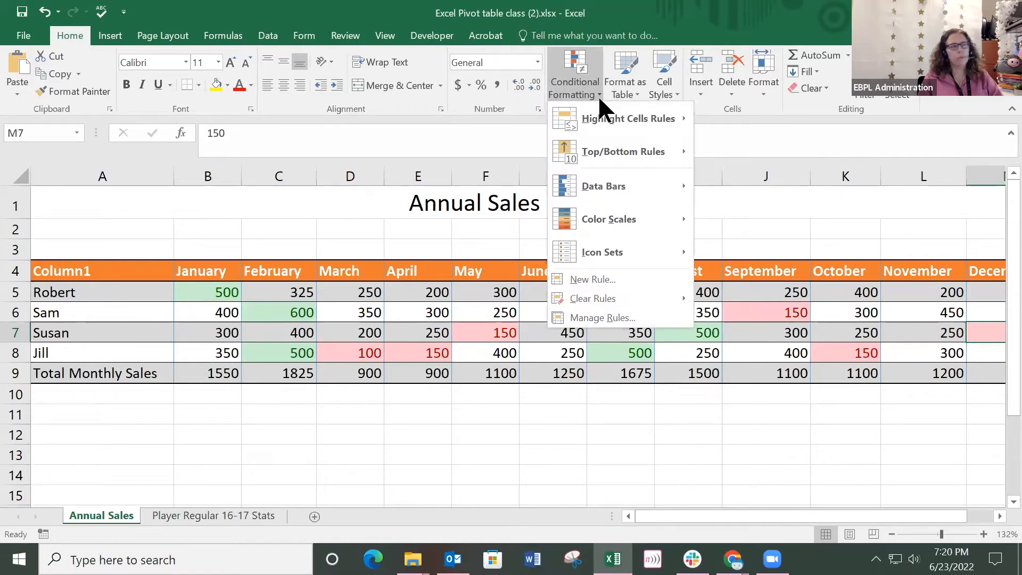
click(590, 318)
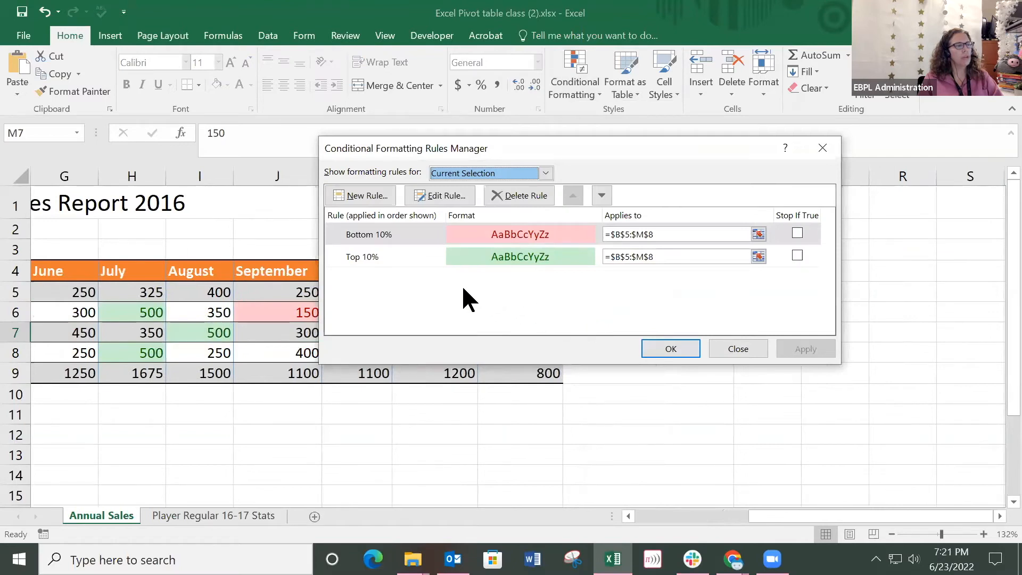
click(369, 194)
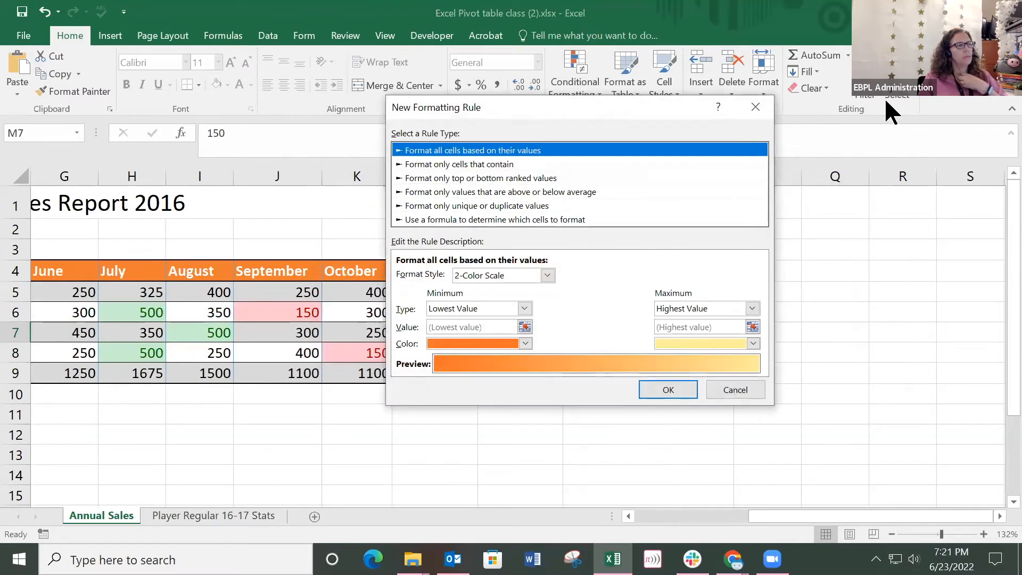
click(760, 111)
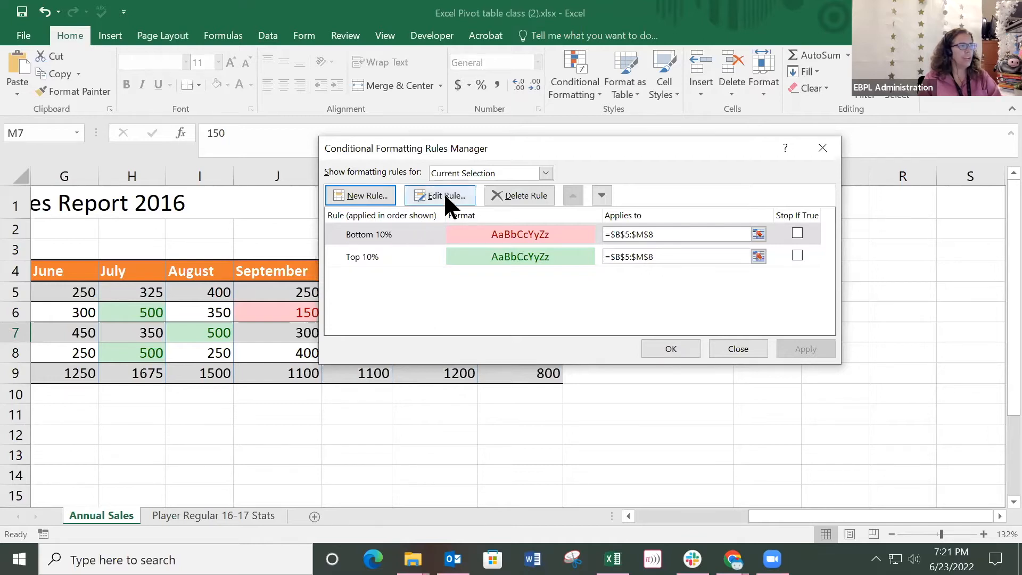
View the settings of the Bottom 10% formatting rule and leave them without making changes.
click(521, 239)
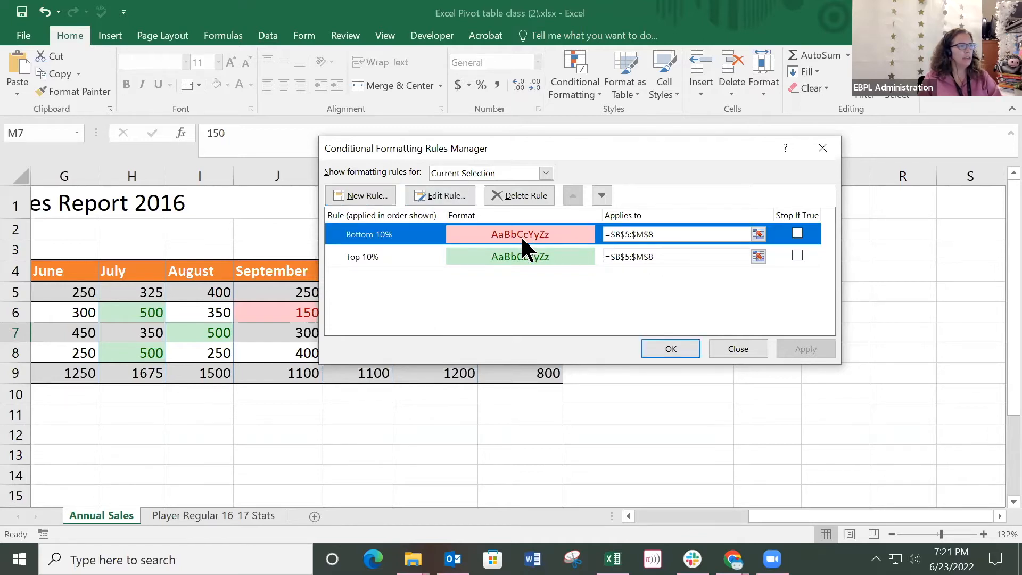
double_click(519, 235)
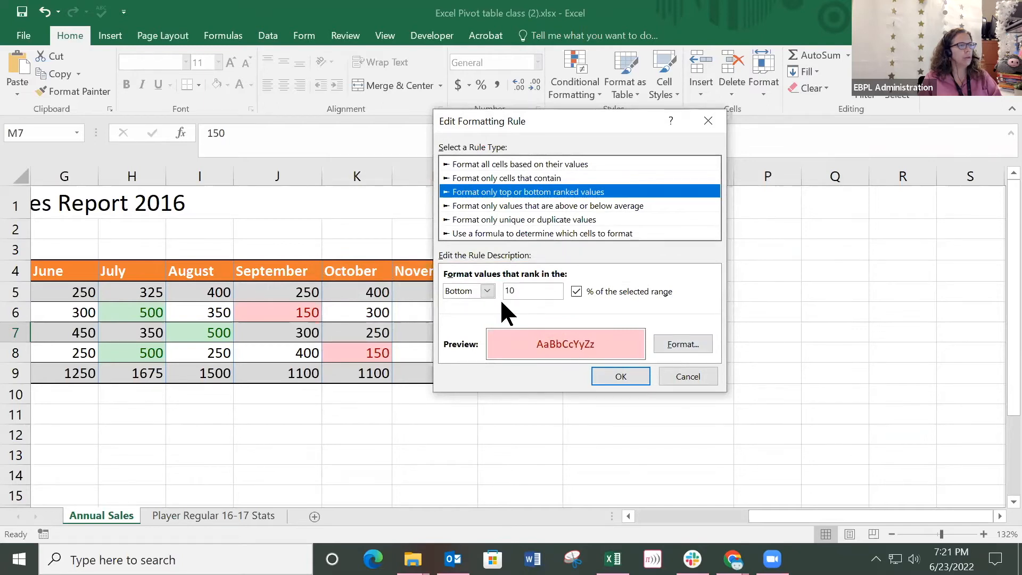
click(686, 379)
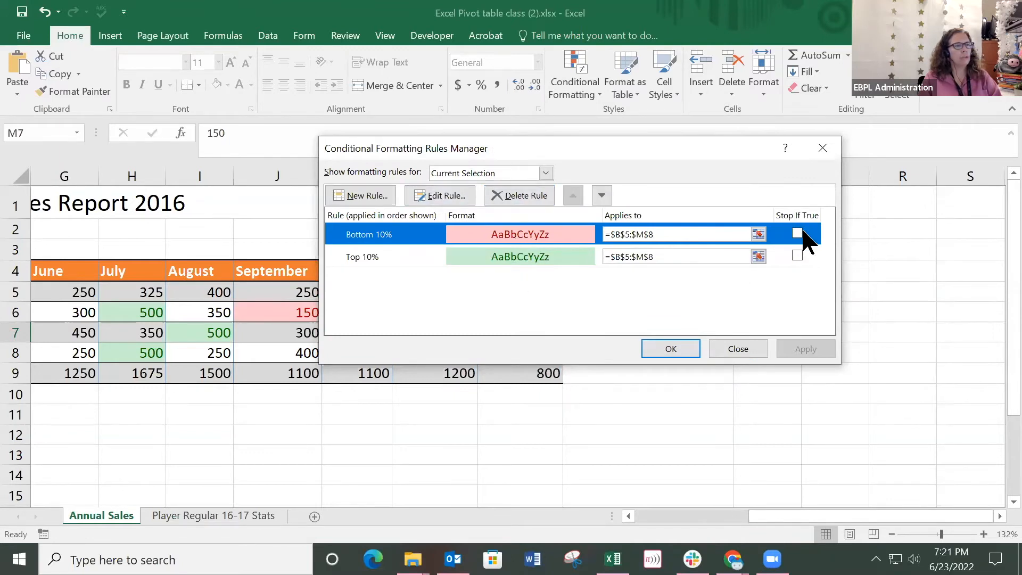
List the formatting rules for This Worksheet, select the Top 10% rule and close the rules manager.
click(546, 174)
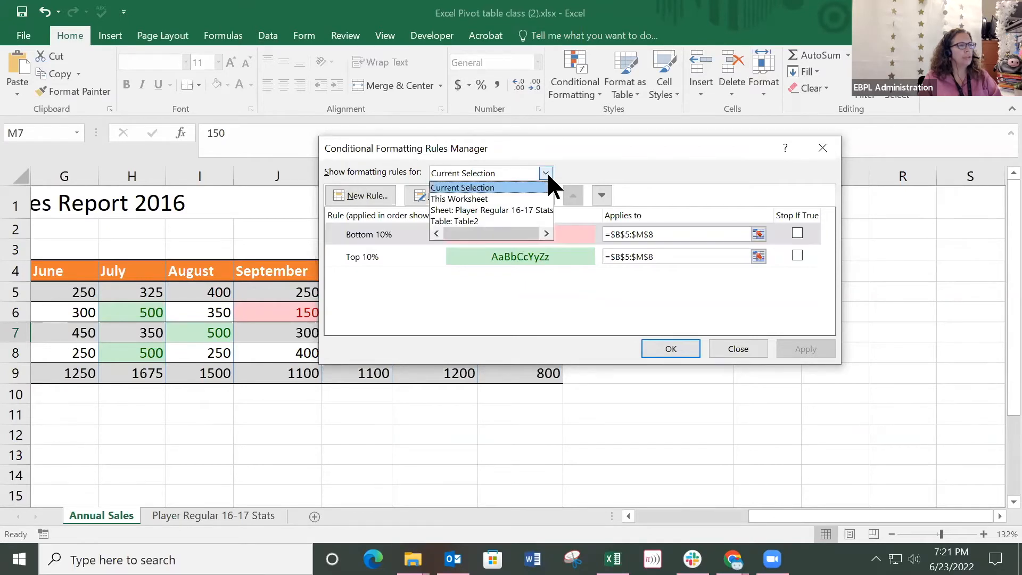
click(484, 198)
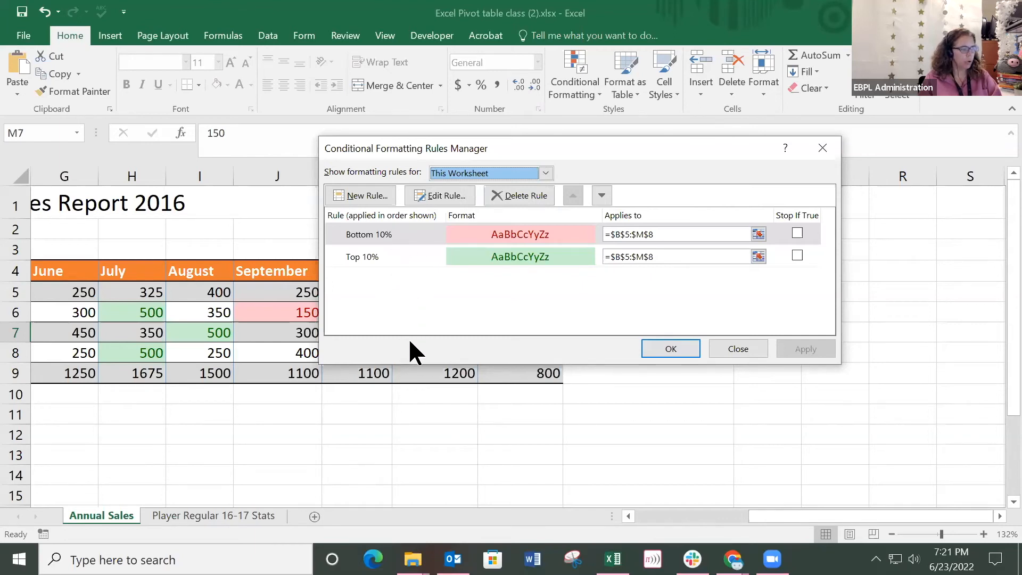
click(399, 257)
click(671, 349)
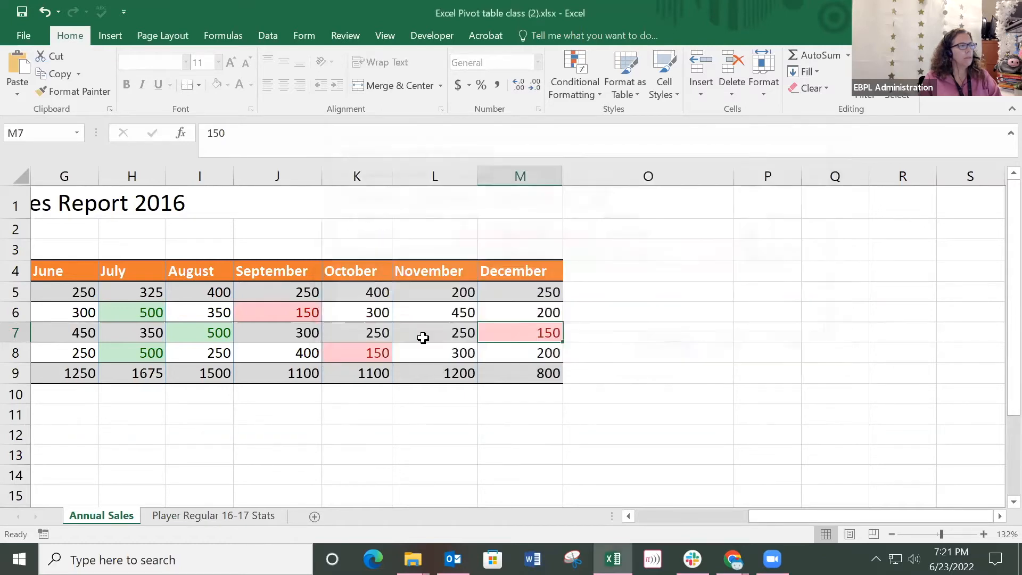
Clear the conditional formatting rules from the entire Annual Sales sheet.
click(376, 331)
drag(905, 516, 777, 515)
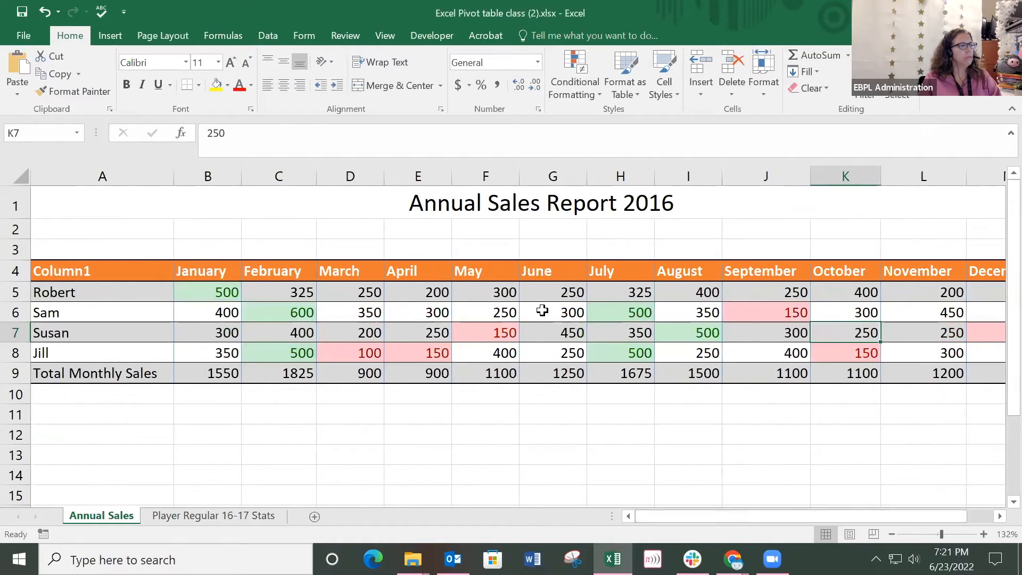
click(510, 311)
click(596, 92)
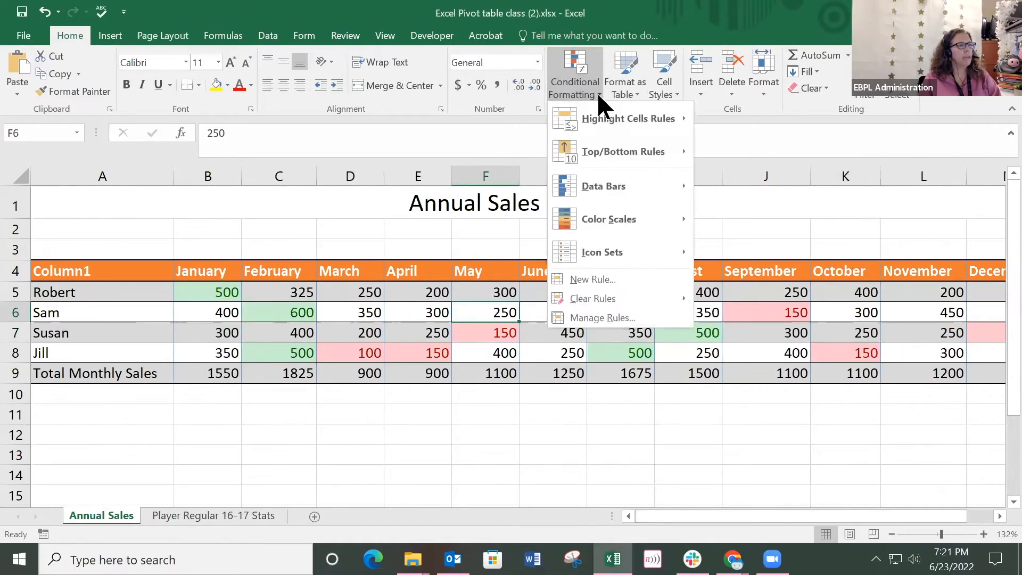
mouse_move(589, 299)
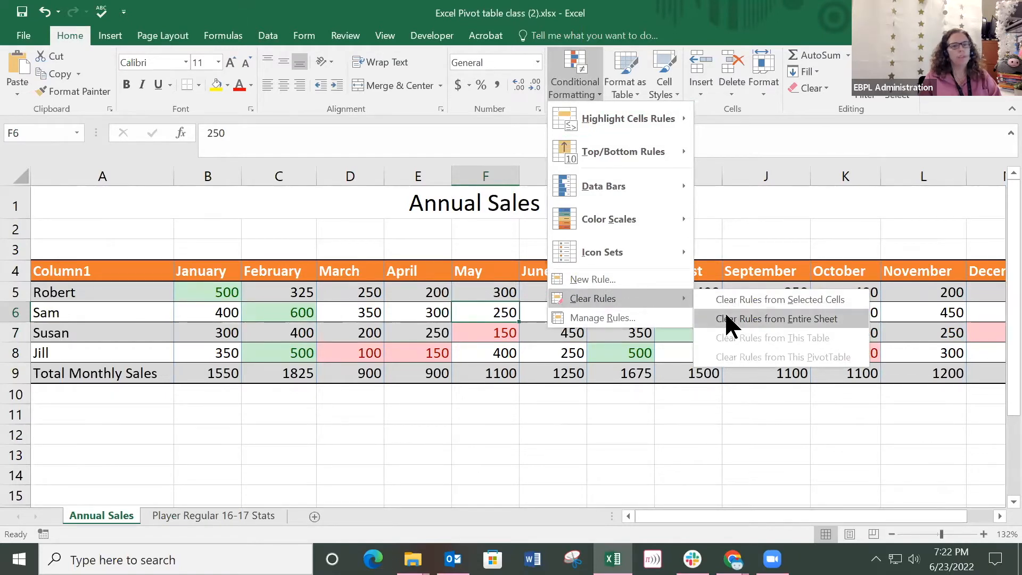
click(787, 317)
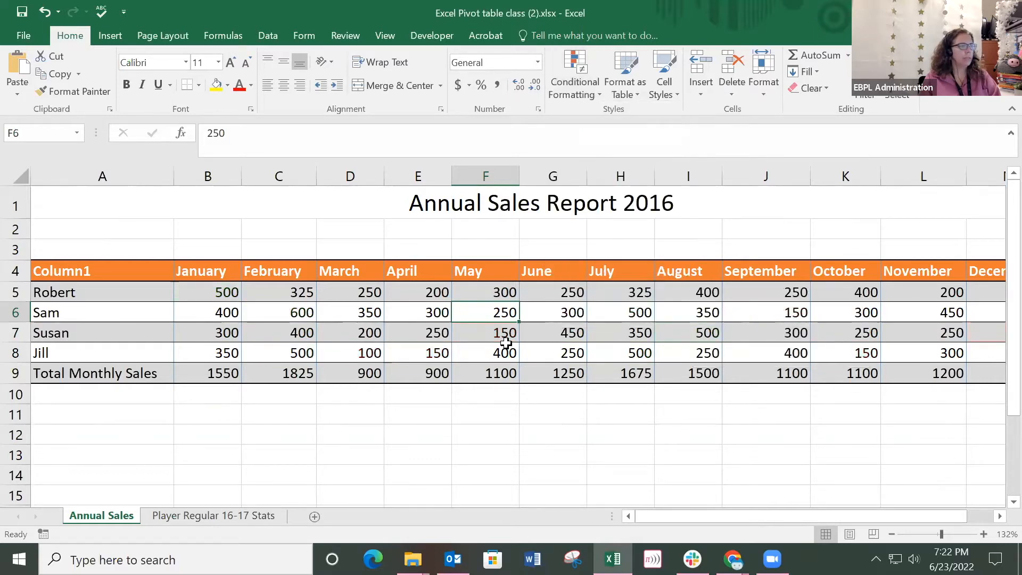
click(302, 329)
drag(780, 514, 683, 516)
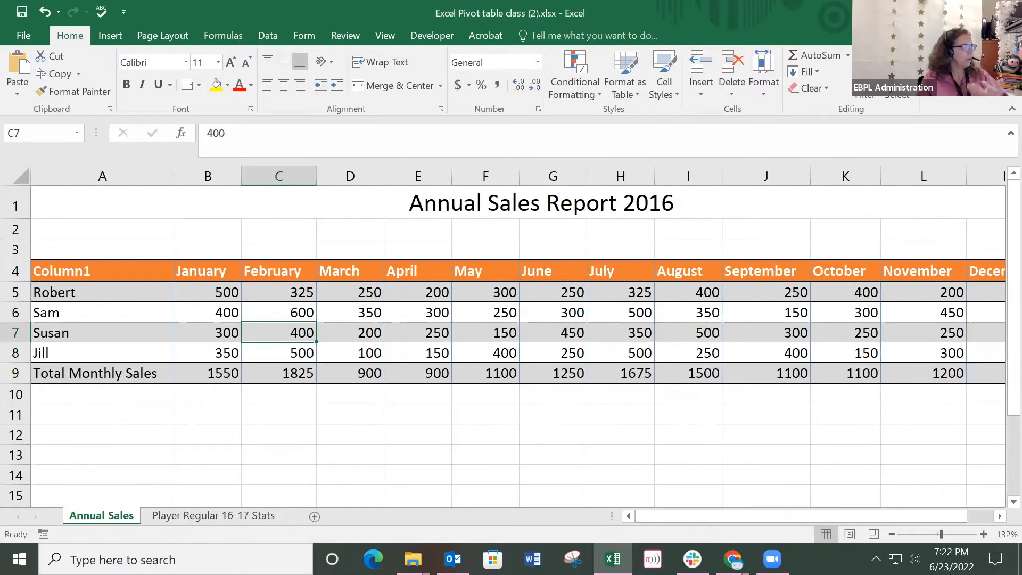
key(alt+Tab)
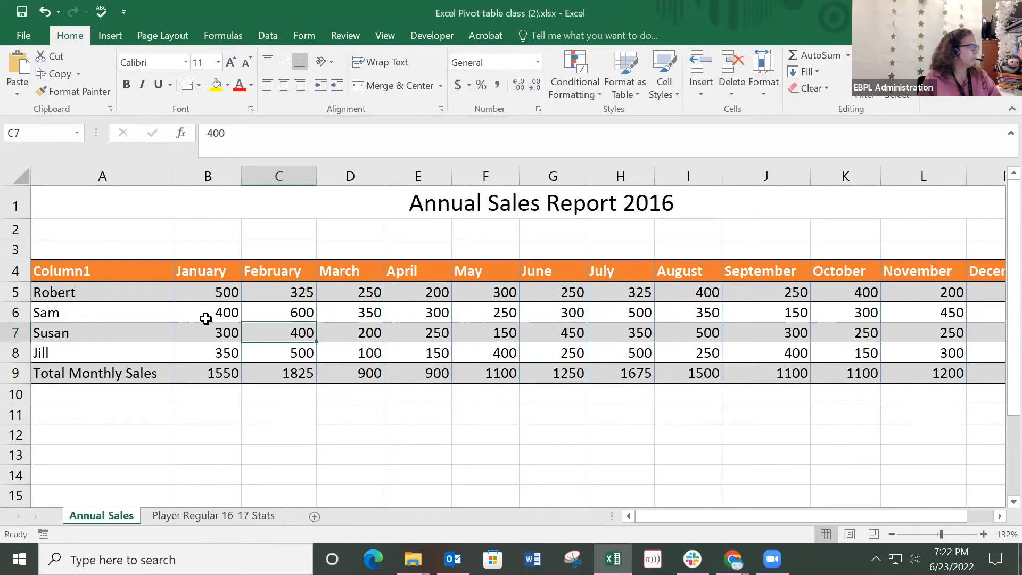
Apply the directional icon set with three colored arrows to the individual monthly sales in B5:M8.
drag(211, 293, 710, 361)
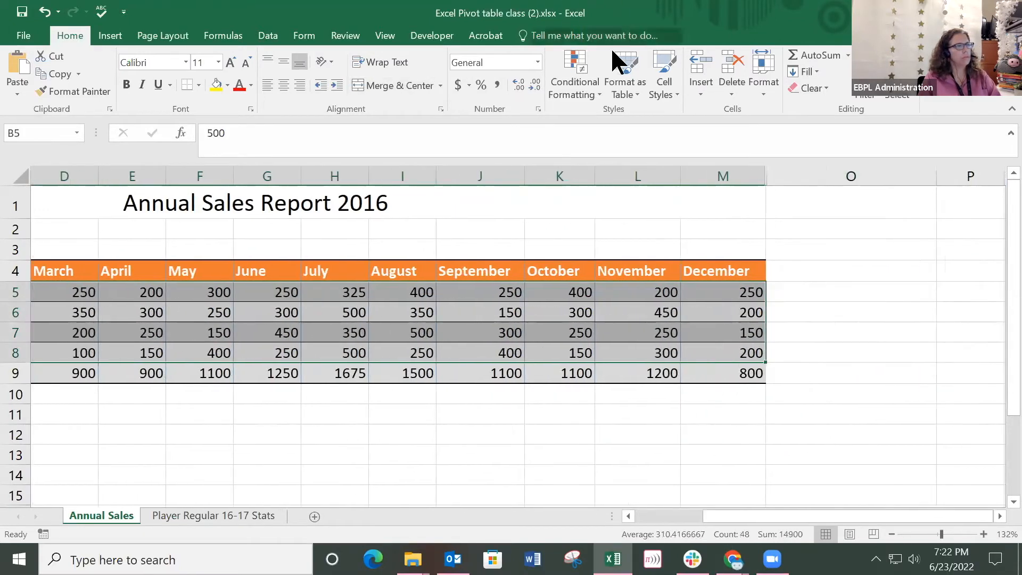
click(588, 98)
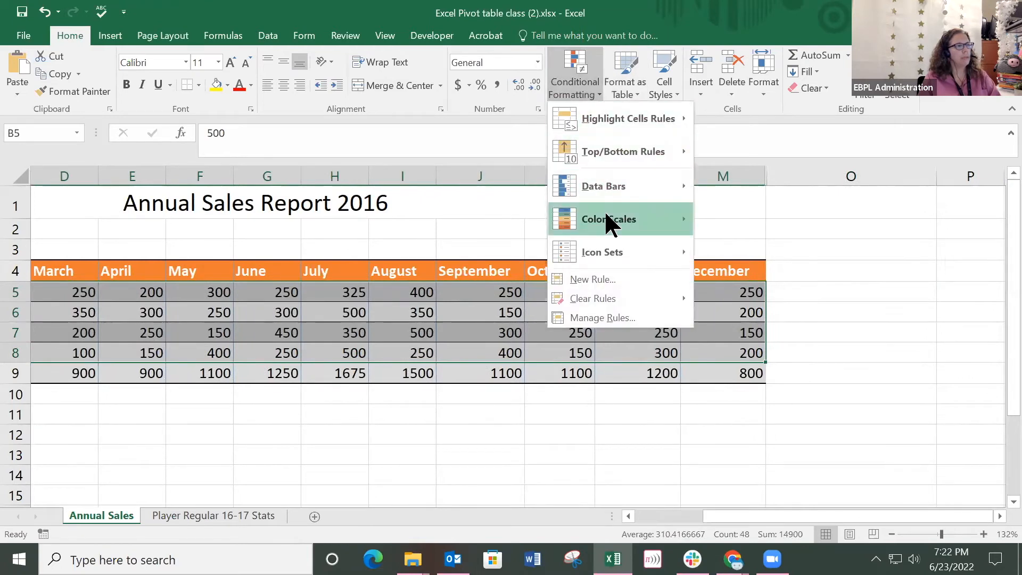
mouse_move(608, 190)
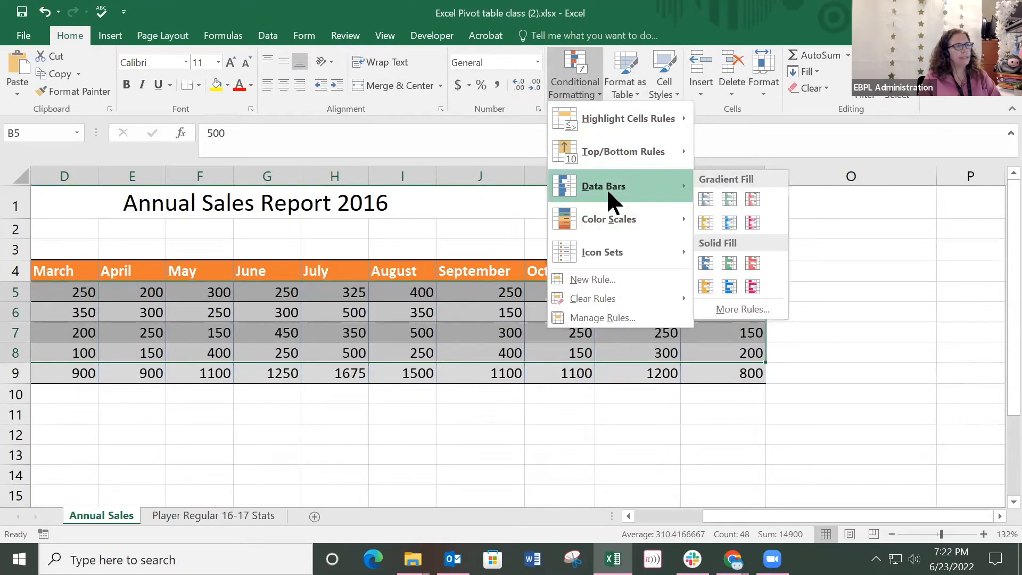
mouse_move(608, 254)
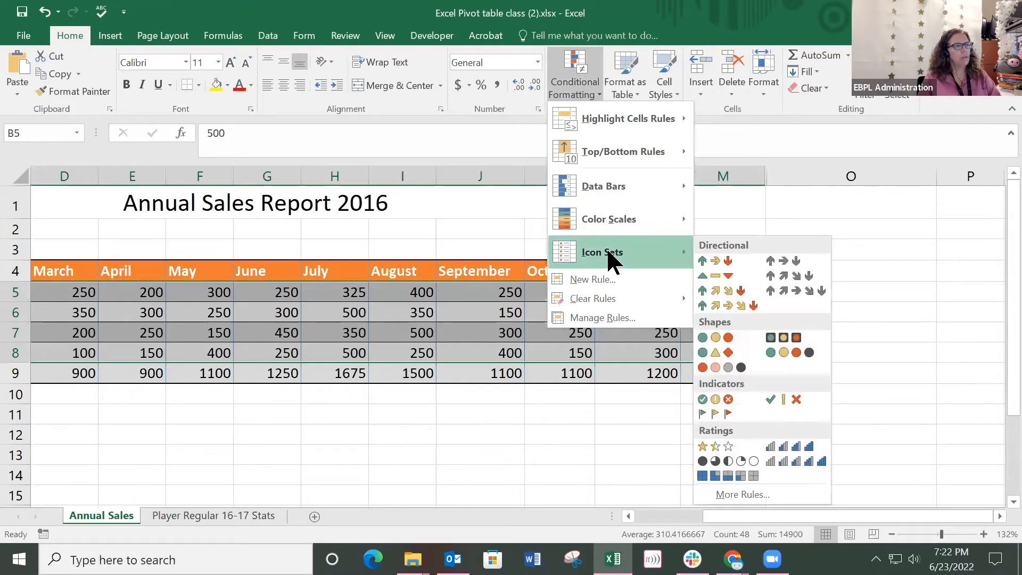
click(715, 260)
click(563, 452)
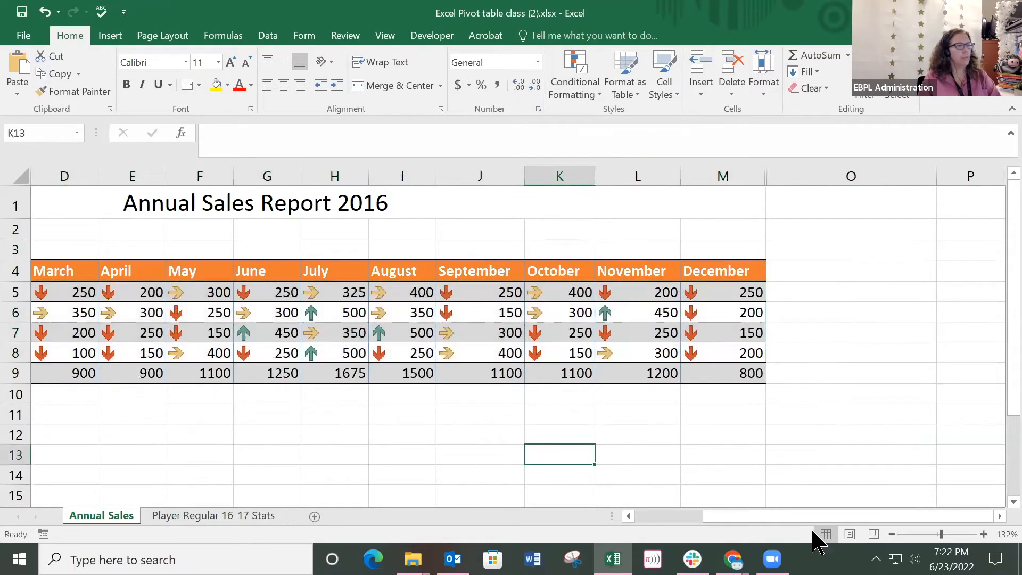
click(689, 514)
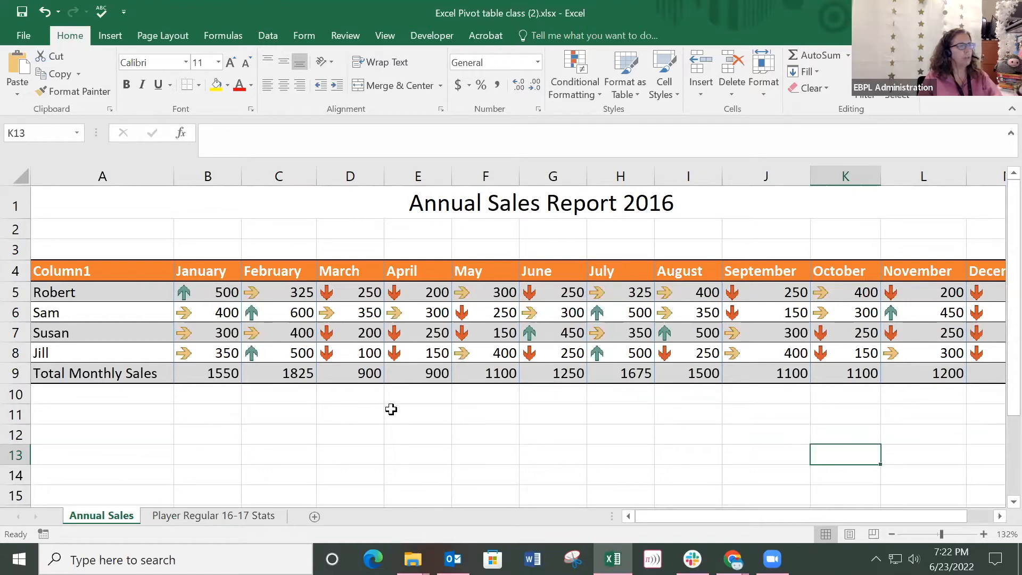
Highlight sales in B5:M8 that are greater than 350 using Light Red Fill with Dark Red Text.
drag(733, 516, 756, 512)
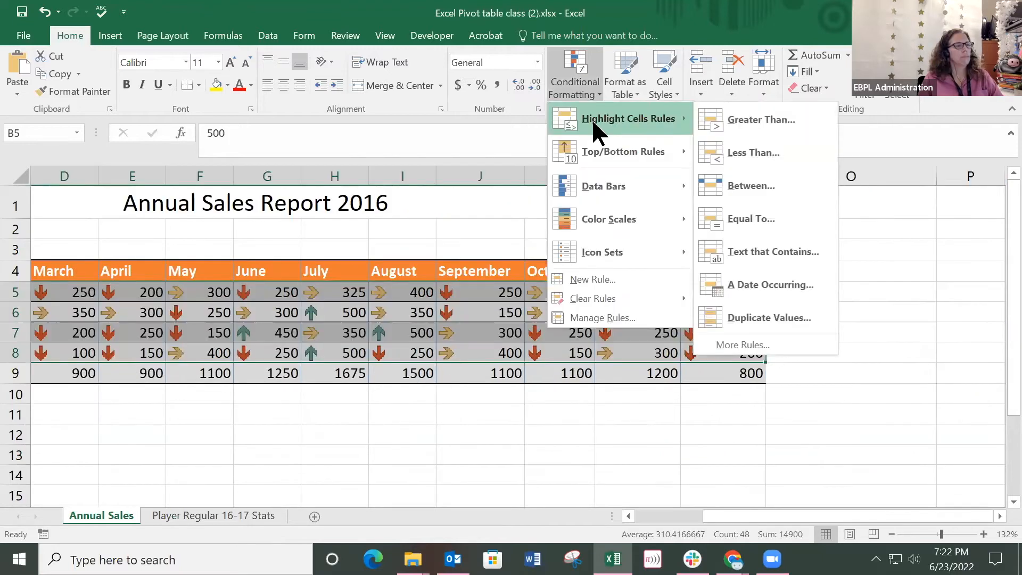
click(772, 120)
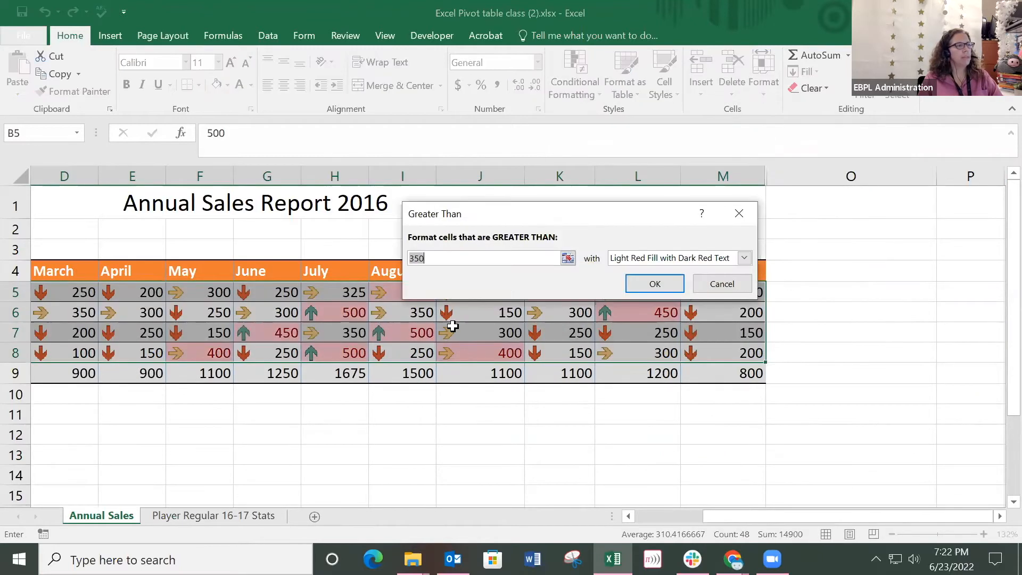
click(654, 283)
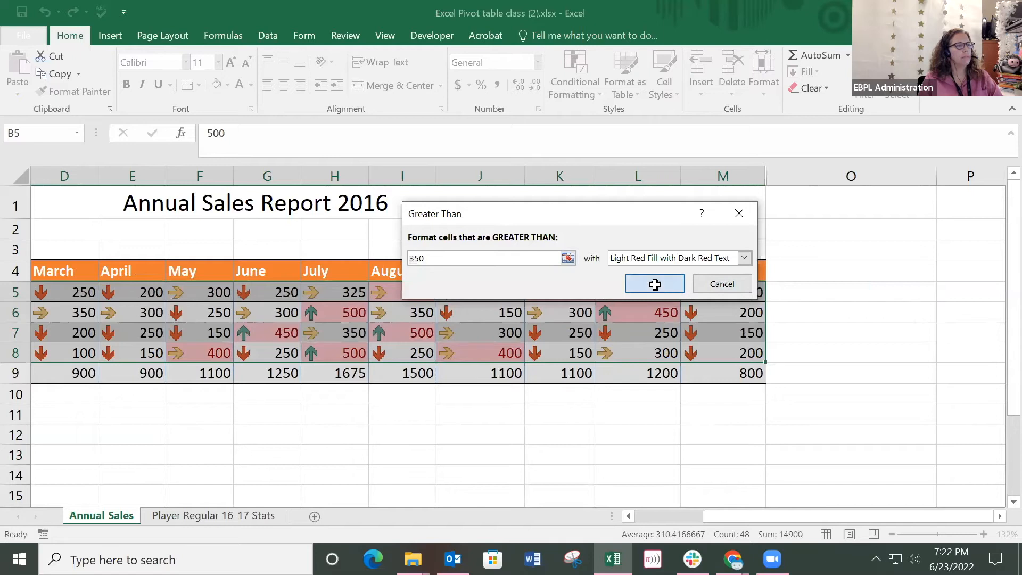
Clear the icon set and Greater Than conditional formatting rules from the entire sheet.
click(590, 92)
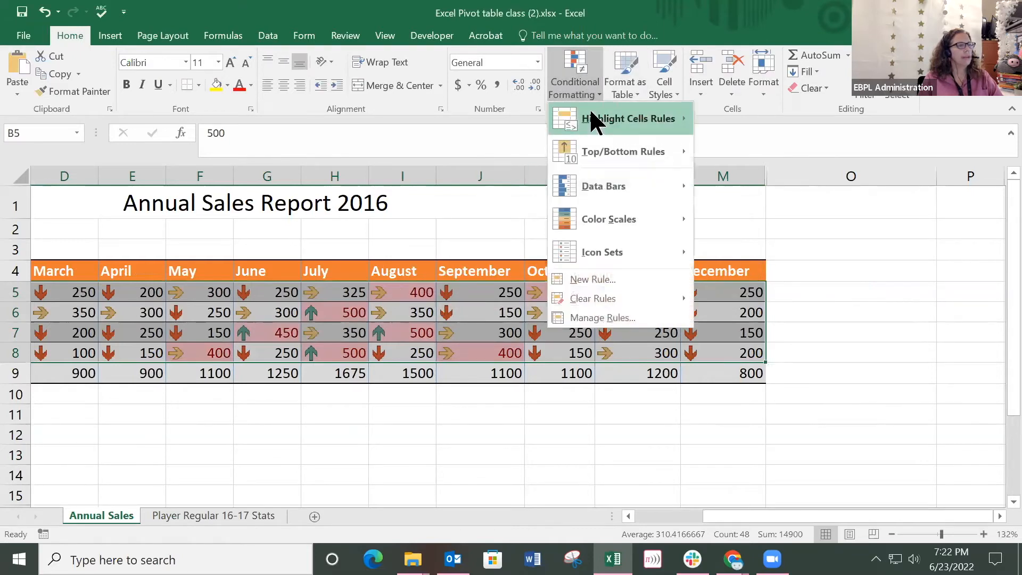
mouse_move(613, 298)
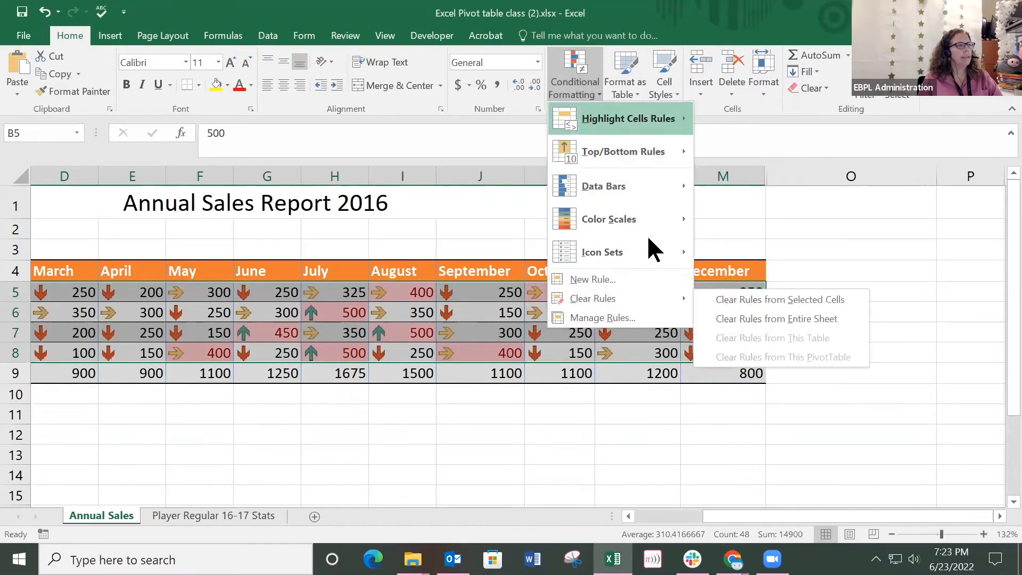
click(802, 314)
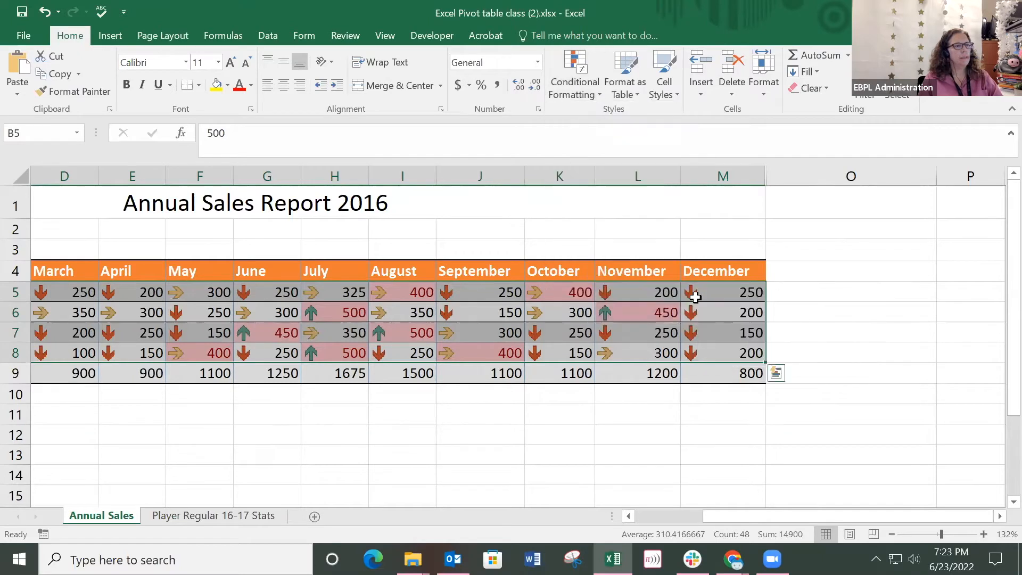
Highlight monthly sales in B5:M8 greater than 350 with Light Red Fill with Dark Red Text.
click(586, 94)
mouse_move(590, 119)
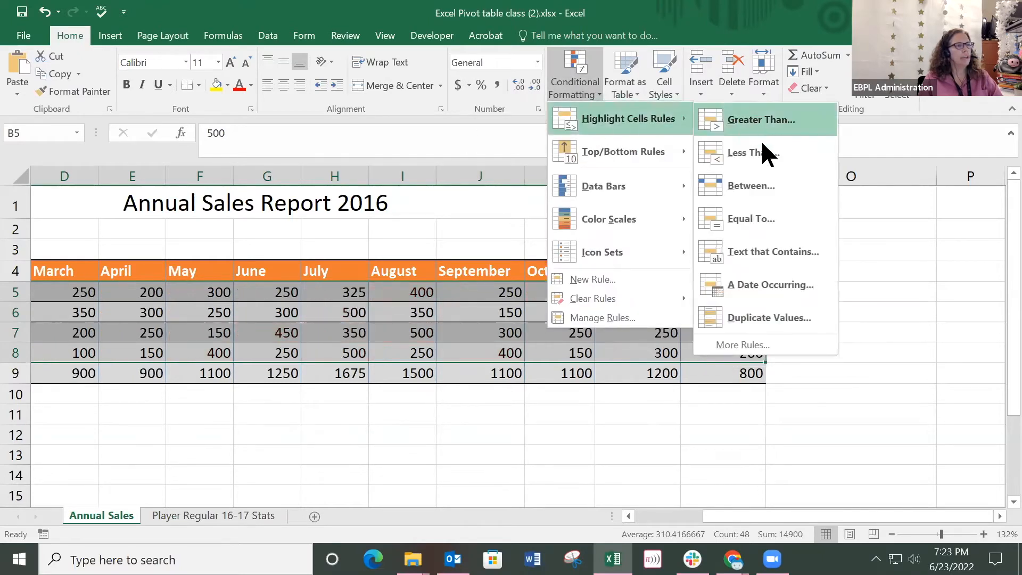
click(782, 120)
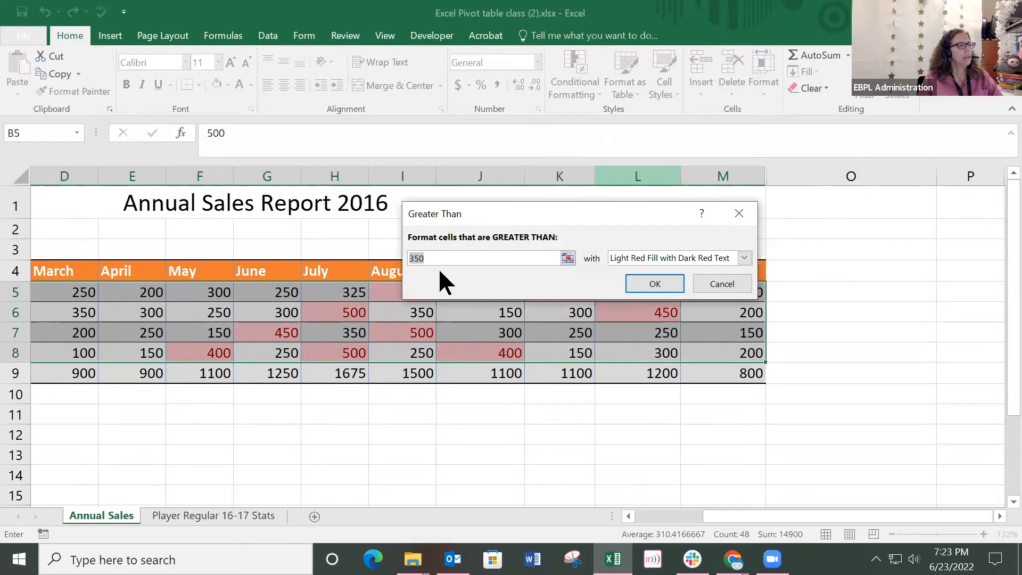
click(655, 283)
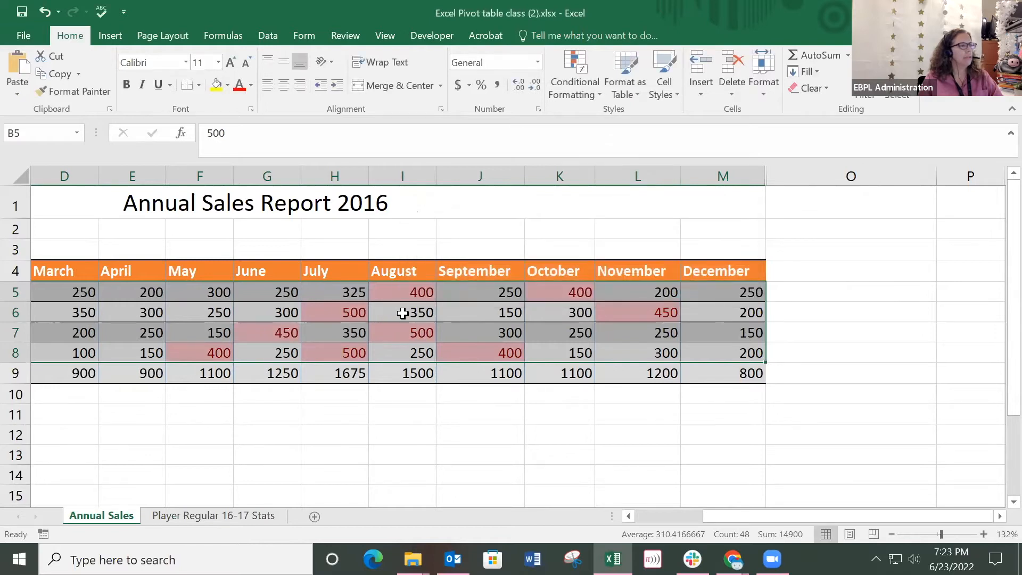
click(402, 313)
drag(786, 520, 660, 512)
click(347, 376)
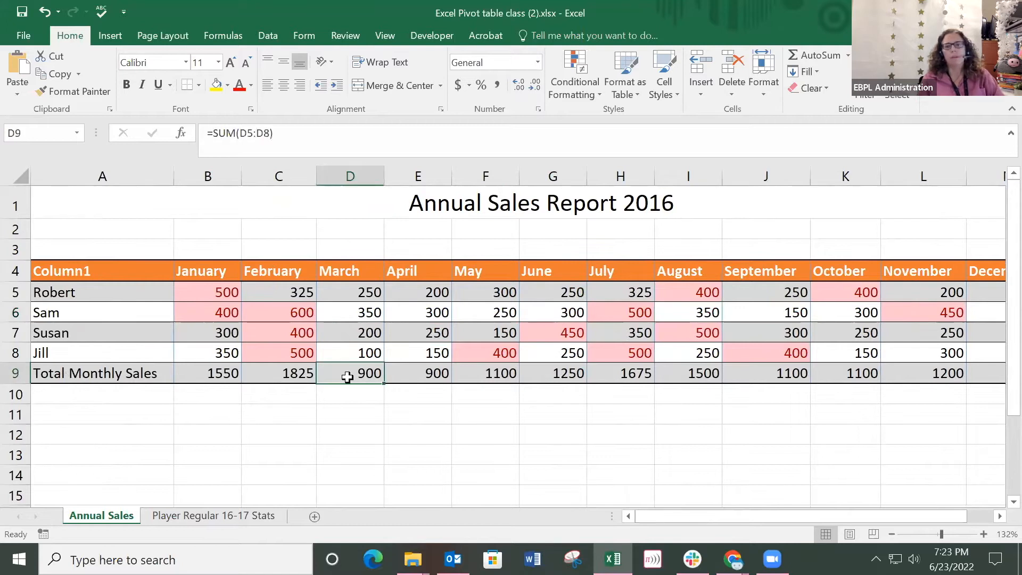
click(212, 292)
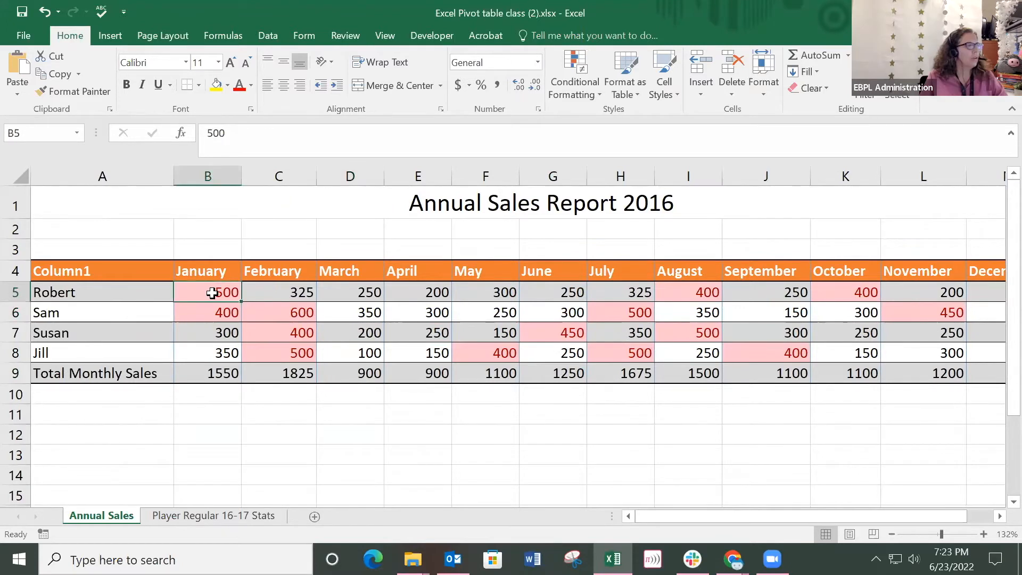
Add the directional icon set with three colored arrows to the monthly sales in B5:M8, on top of the existing highlighting.
click(571, 435)
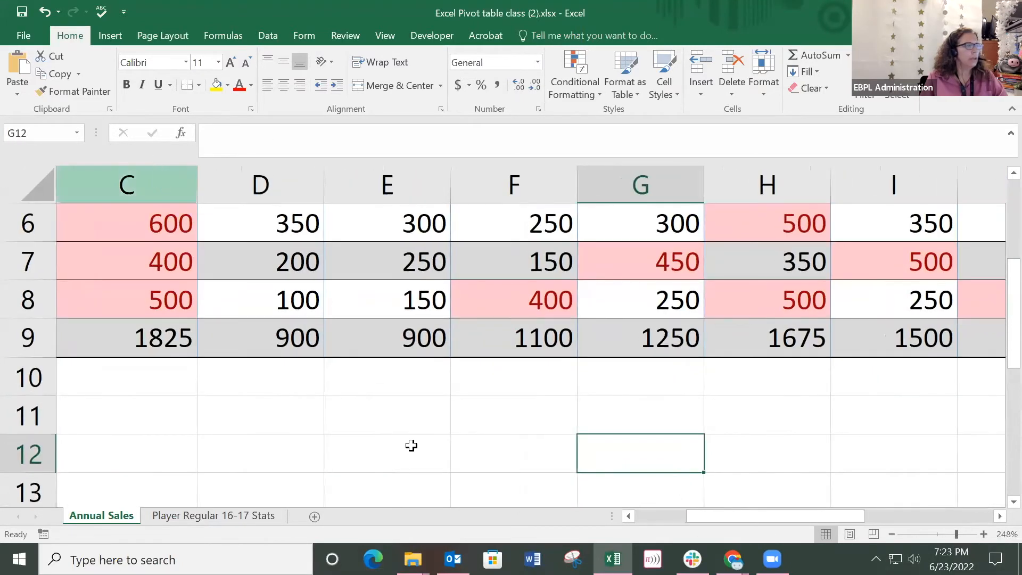
scroll(410, 463, up, 2)
scroll(401, 495, down, 1)
drag(804, 513, 650, 513)
drag(398, 262, 398, 381)
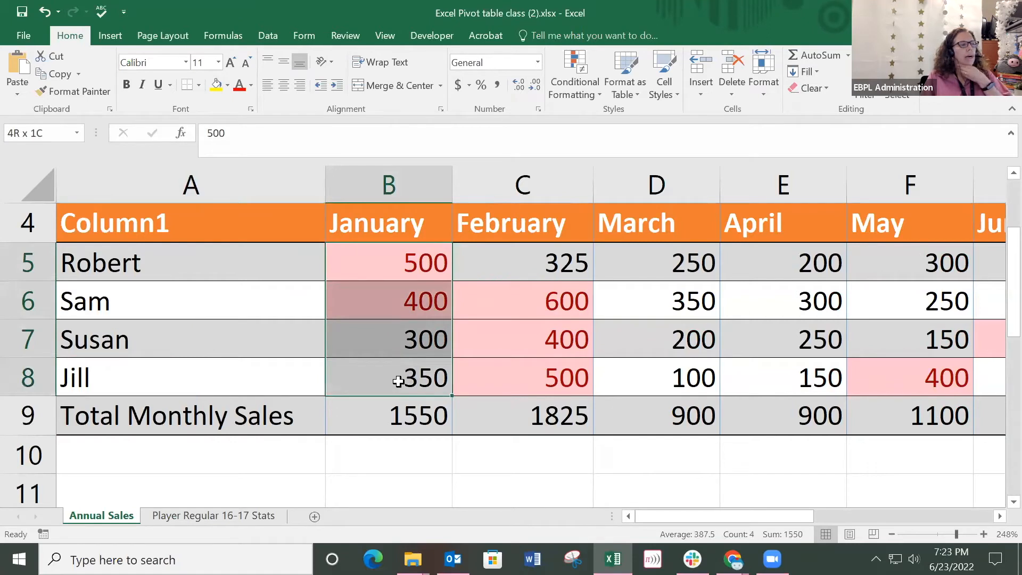
drag(445, 381, 666, 378)
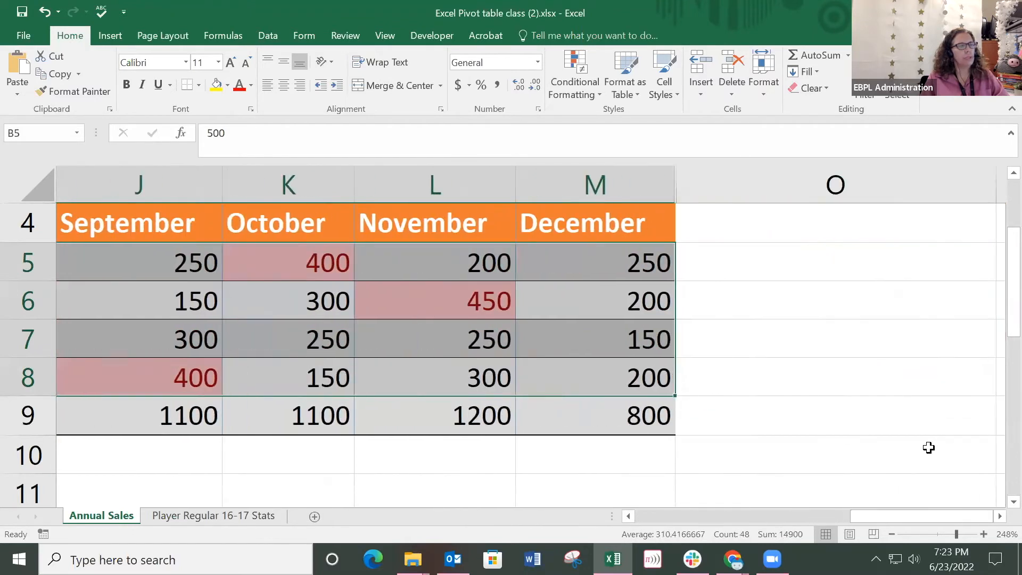
drag(906, 516, 628, 502)
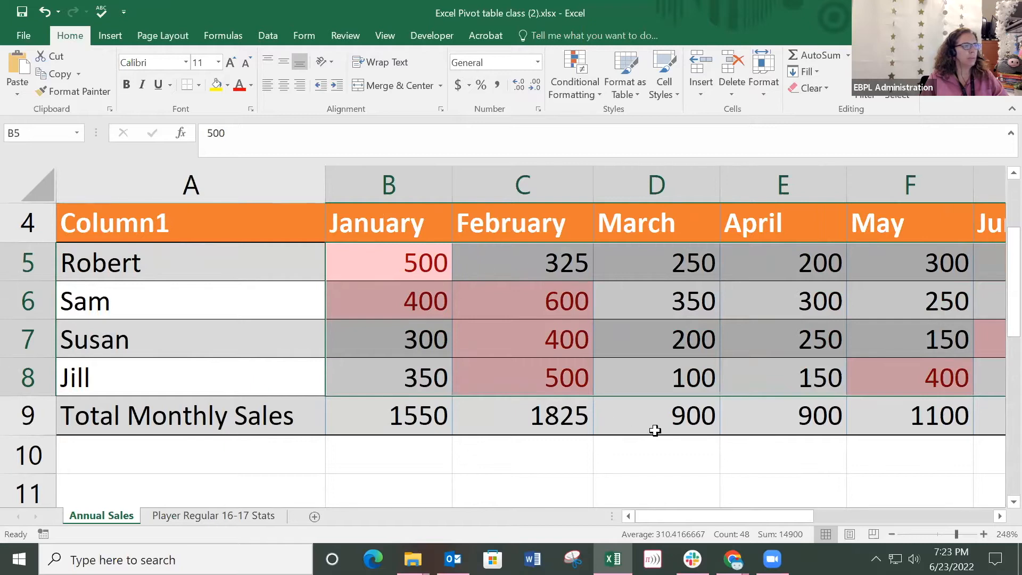
click(597, 94)
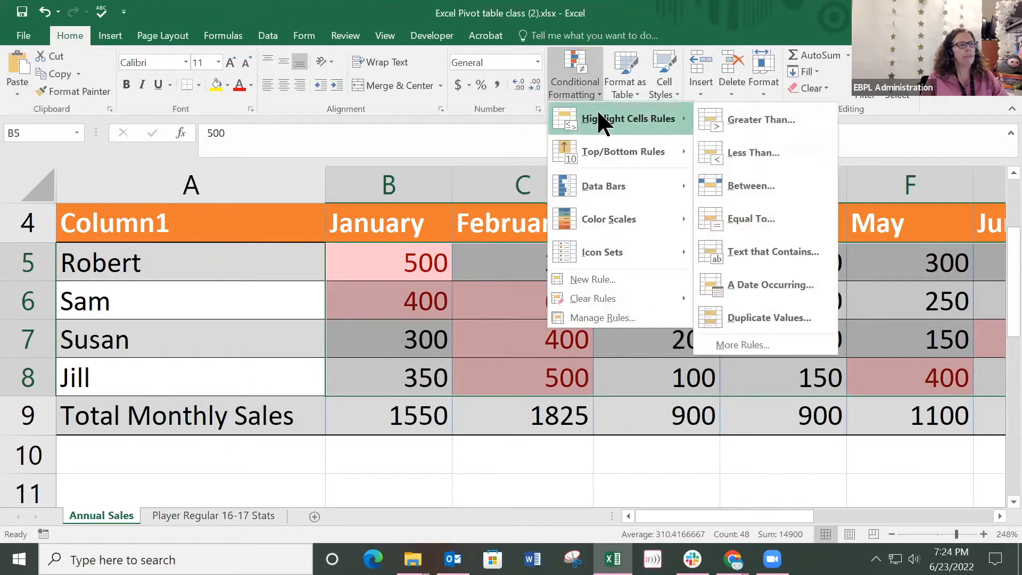
mouse_move(603, 151)
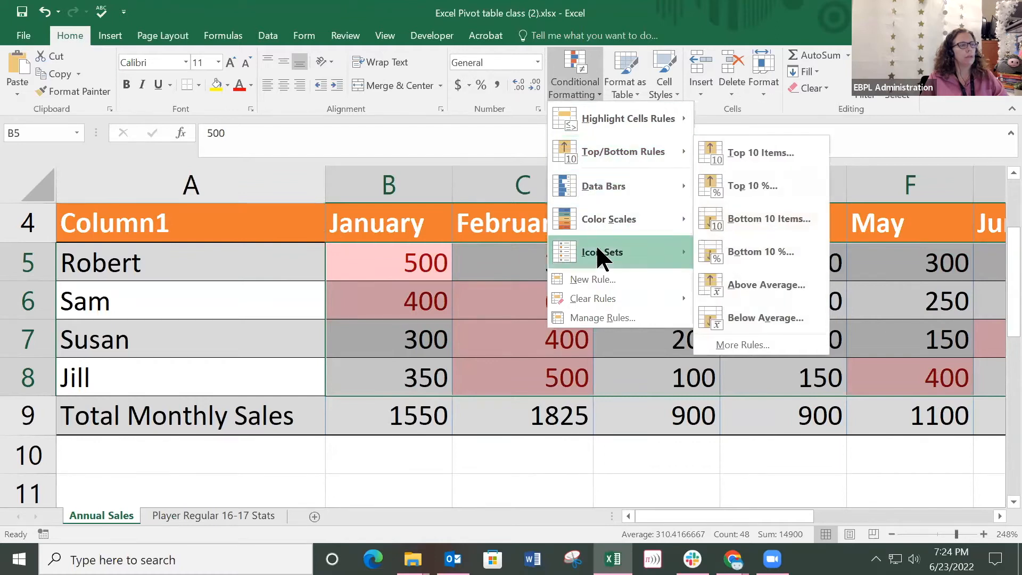
mouse_move(596, 246)
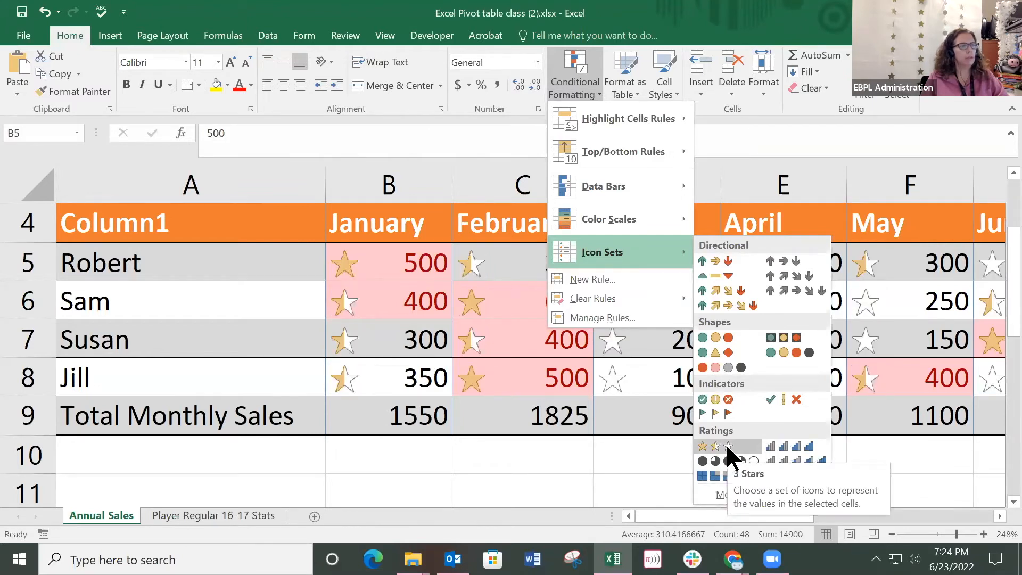
click(726, 258)
Examine how the arrow icons and red highlighting rate individual January, February and March sales.
click(518, 304)
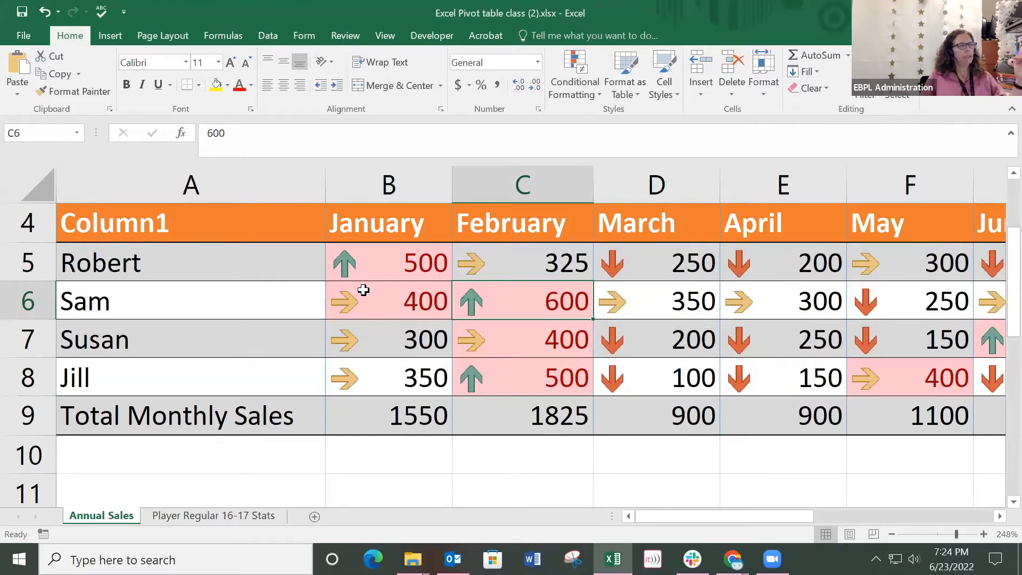
click(362, 307)
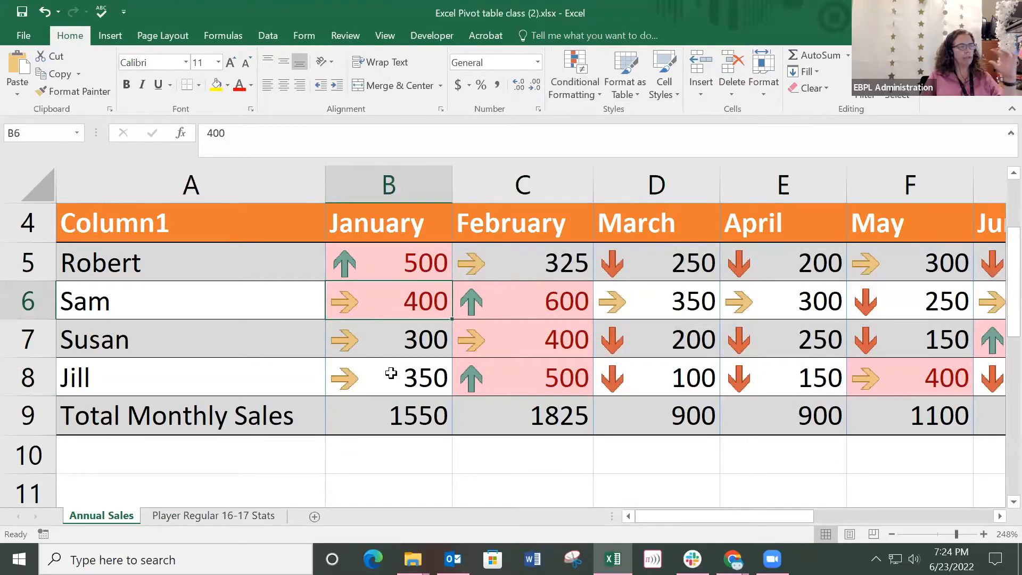
click(659, 344)
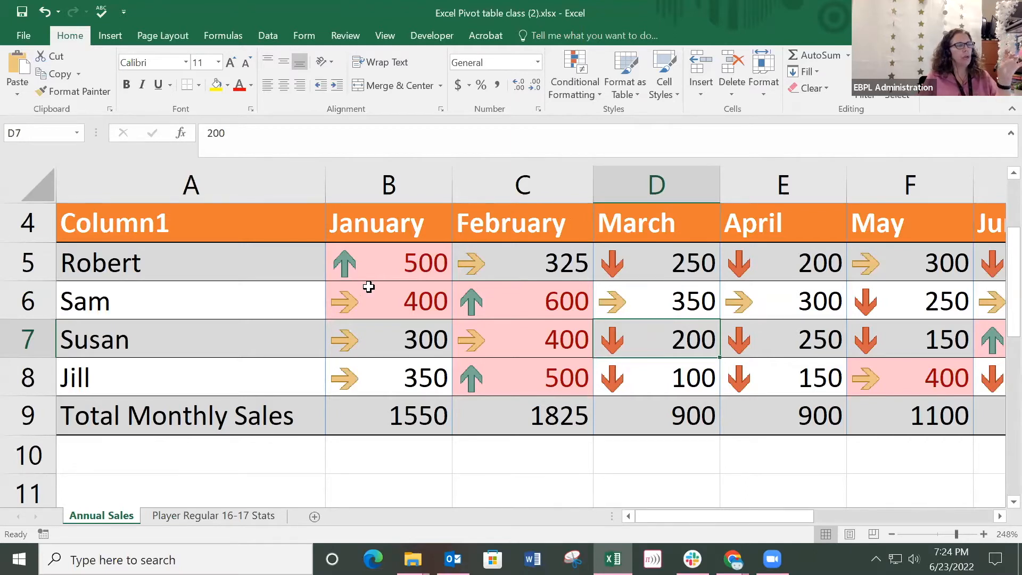
click(421, 259)
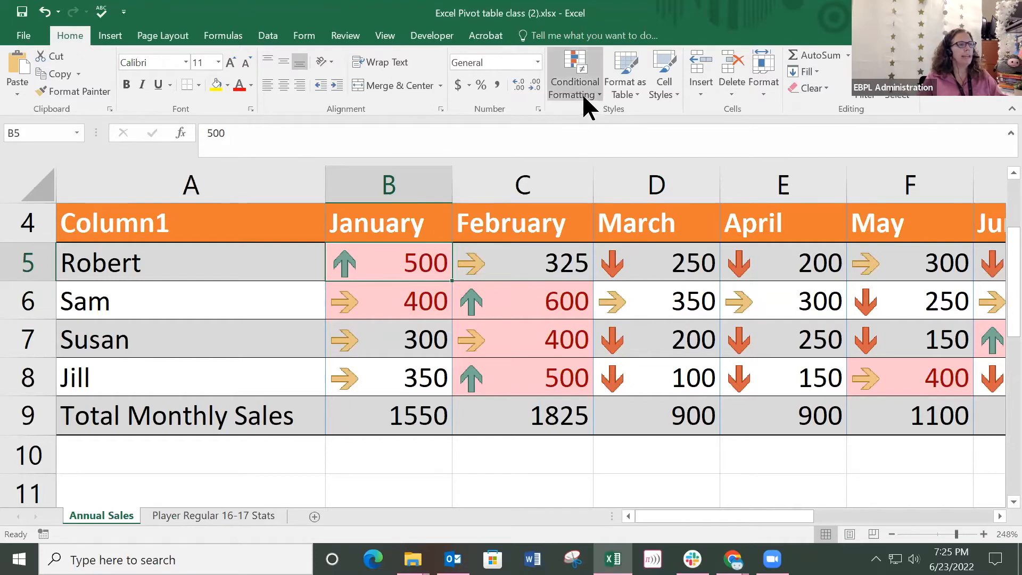
click(500, 277)
click(520, 303)
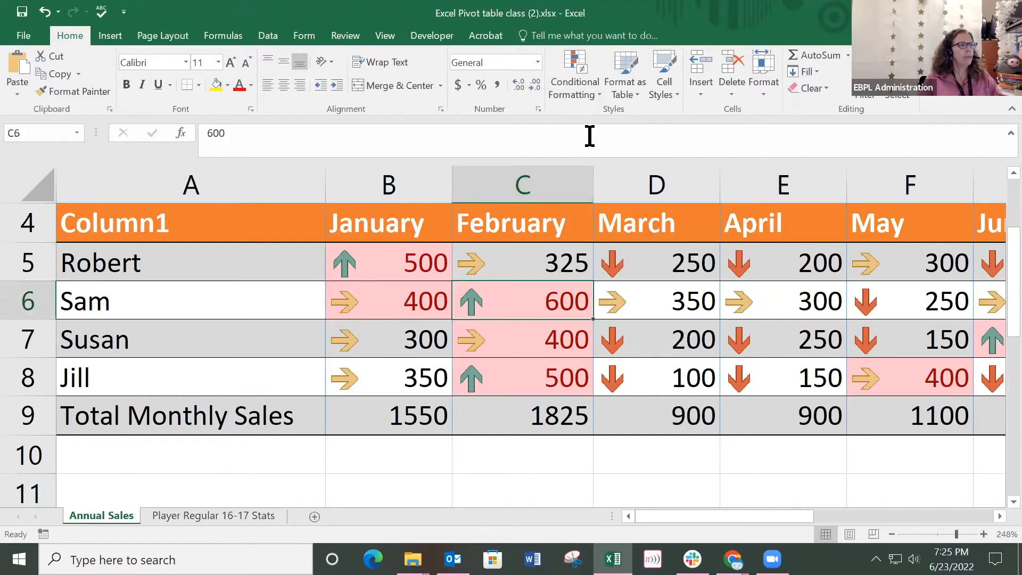
Clear all conditional formatting rules from the entire Annual Sales sheet.
click(595, 92)
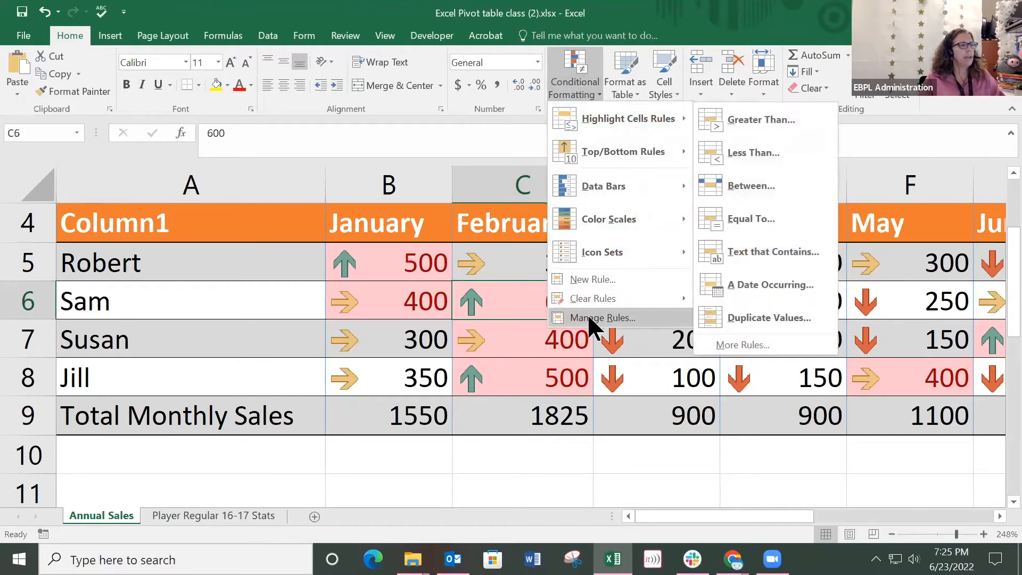
mouse_move(593, 298)
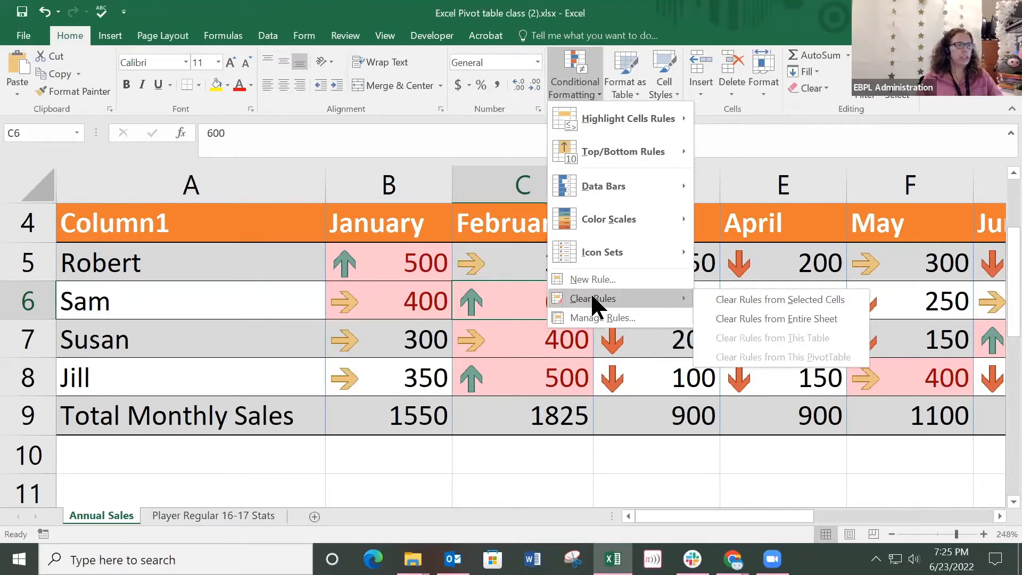
click(827, 319)
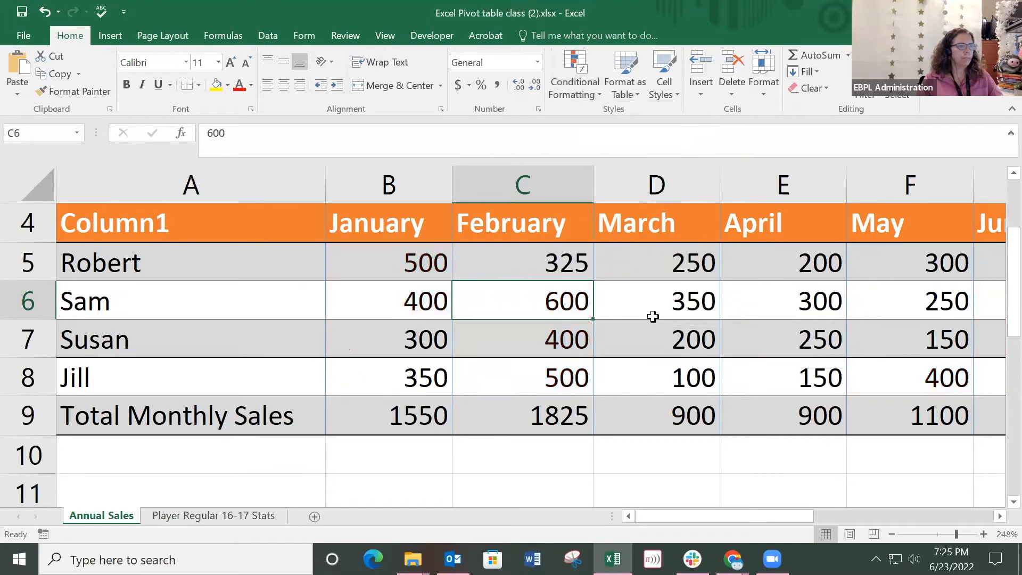
click(653, 316)
Format the top 10% of monthly sales in B5:M8 with Light Red Fill with Dark Red Text.
drag(731, 514, 702, 525)
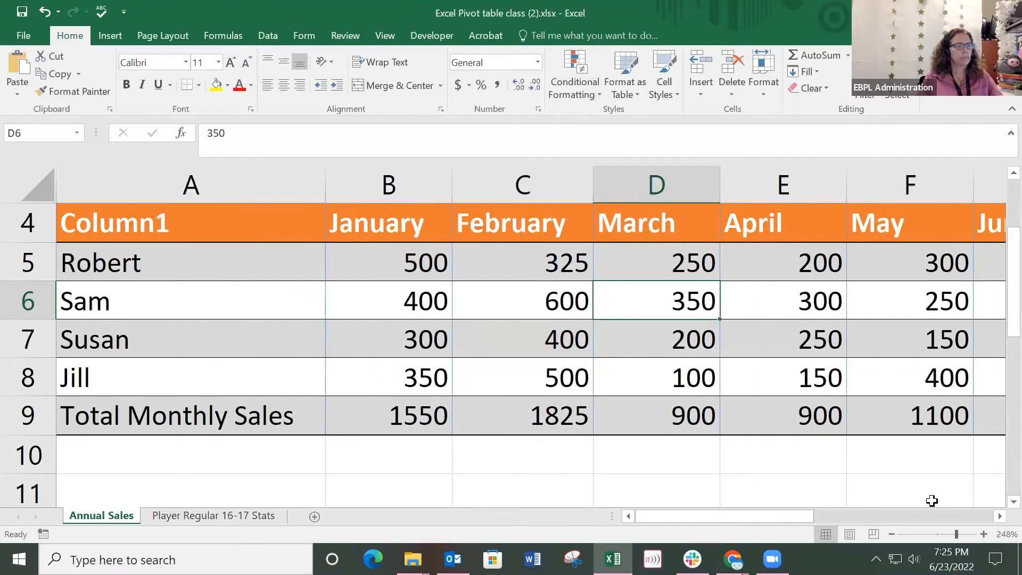
click(946, 534)
drag(287, 317, 874, 395)
click(596, 94)
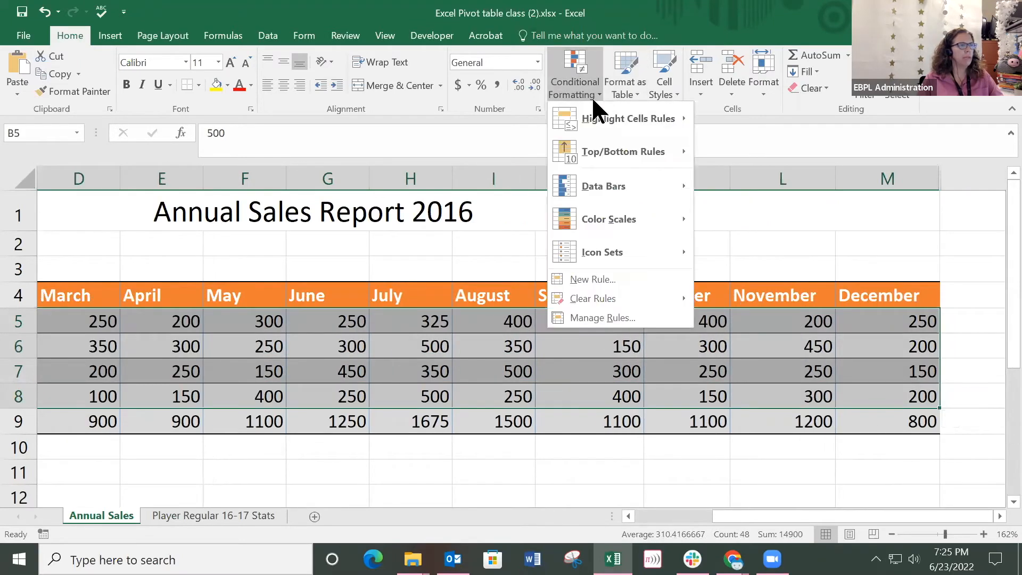
mouse_move(595, 151)
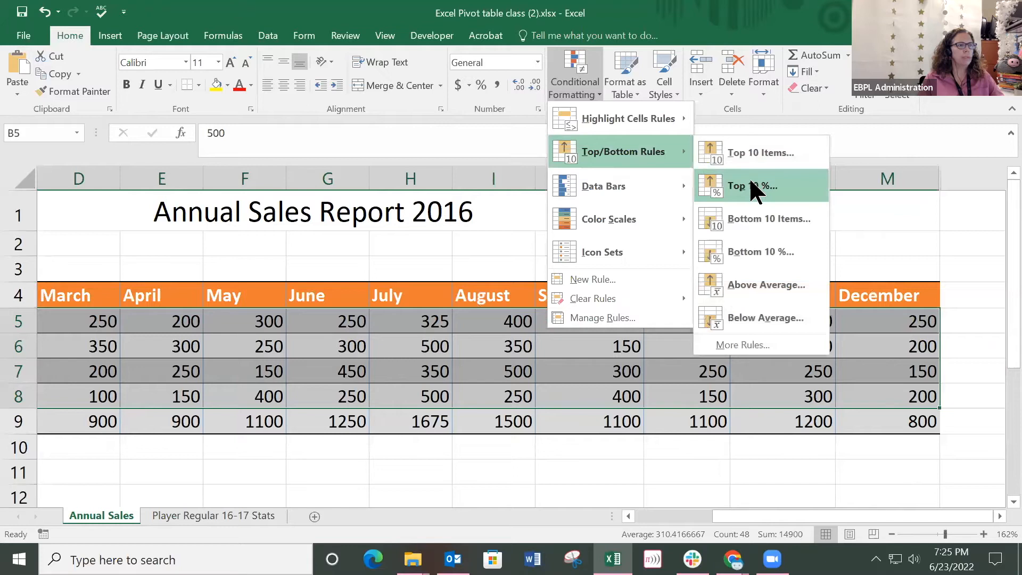
click(751, 186)
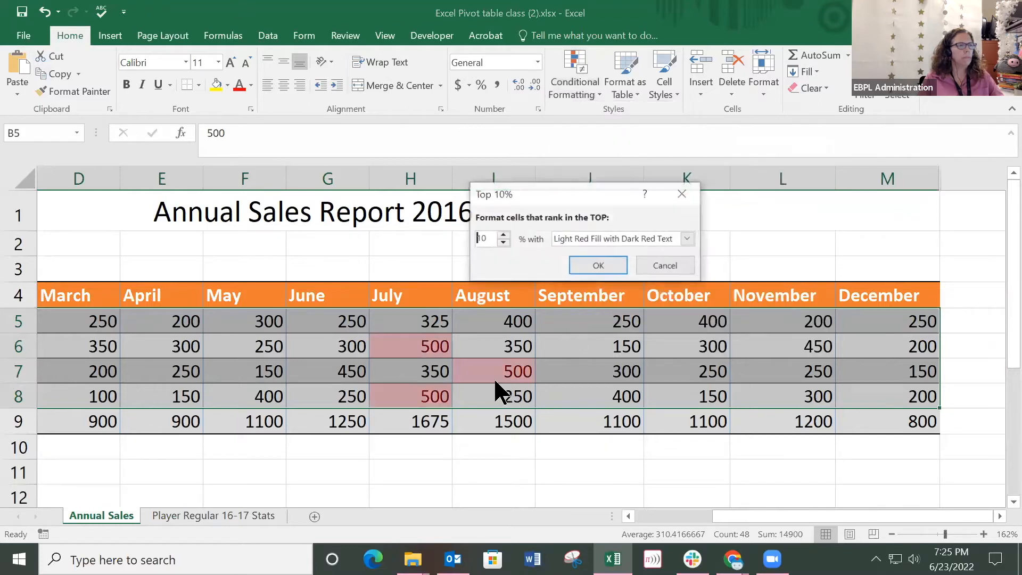
click(602, 267)
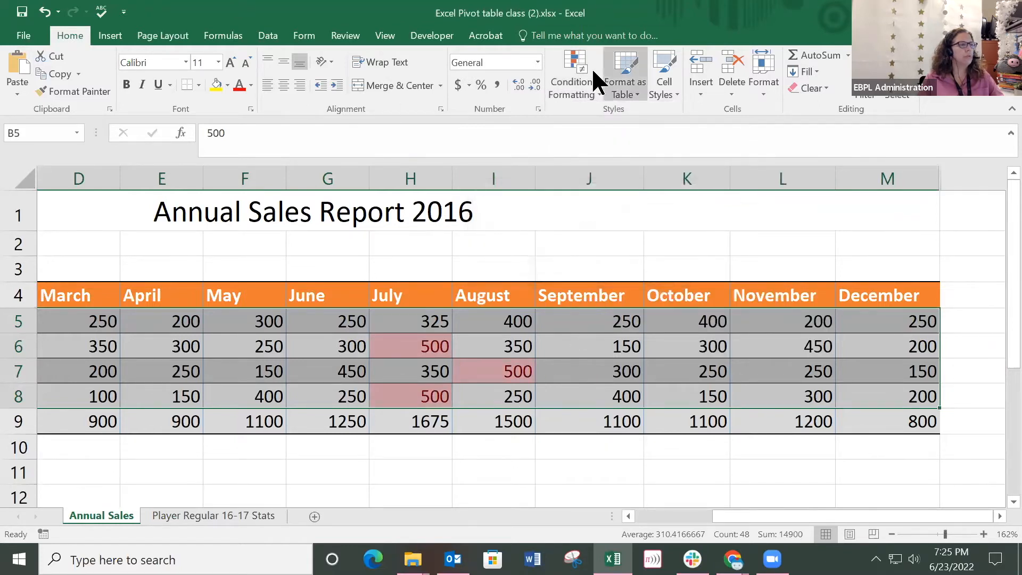
Format the bottom 5% of monthly sales in B5:M8 with Light Red Fill with Dark Red Text.
click(595, 92)
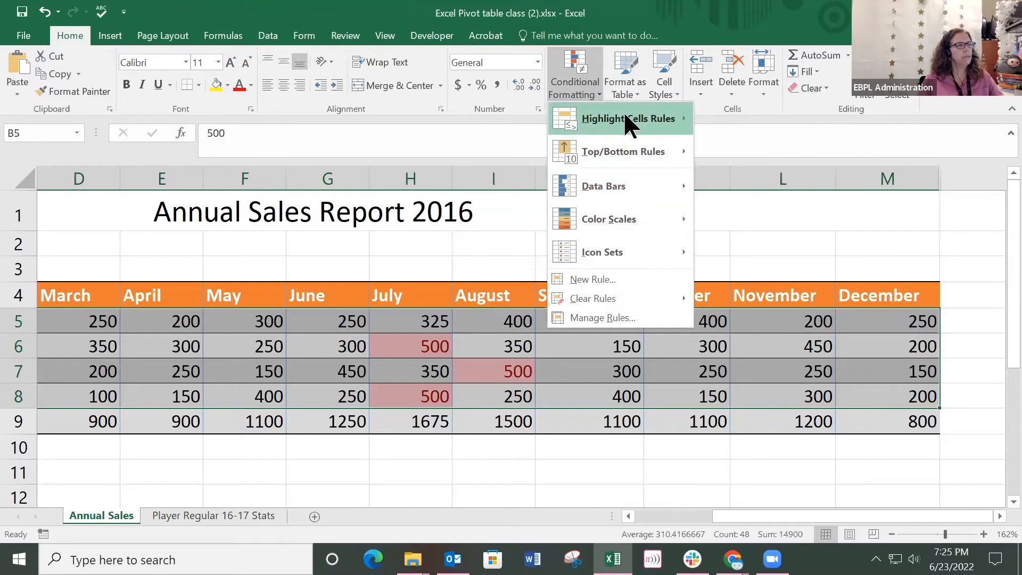
mouse_move(624, 126)
mouse_move(618, 149)
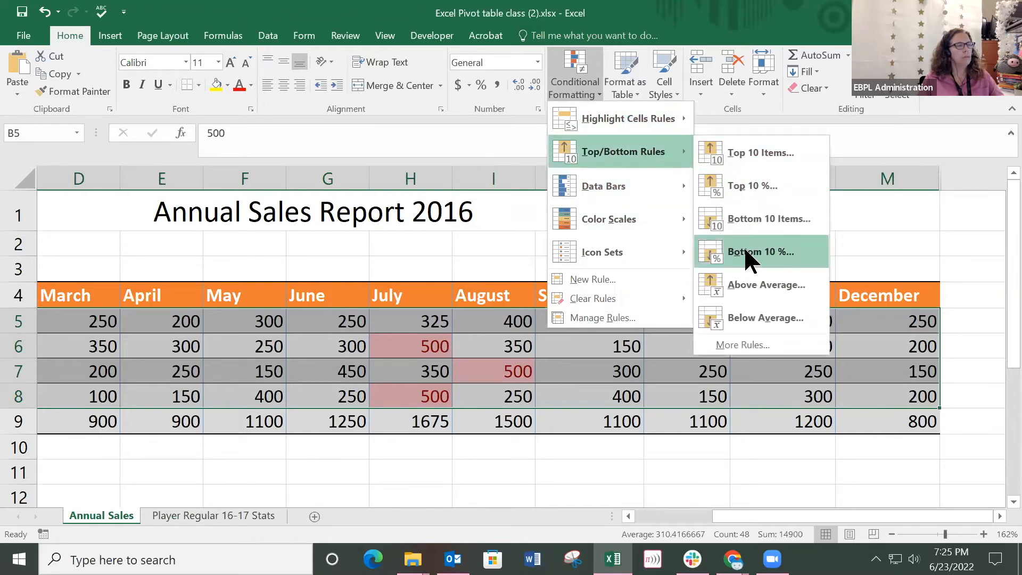
click(750, 252)
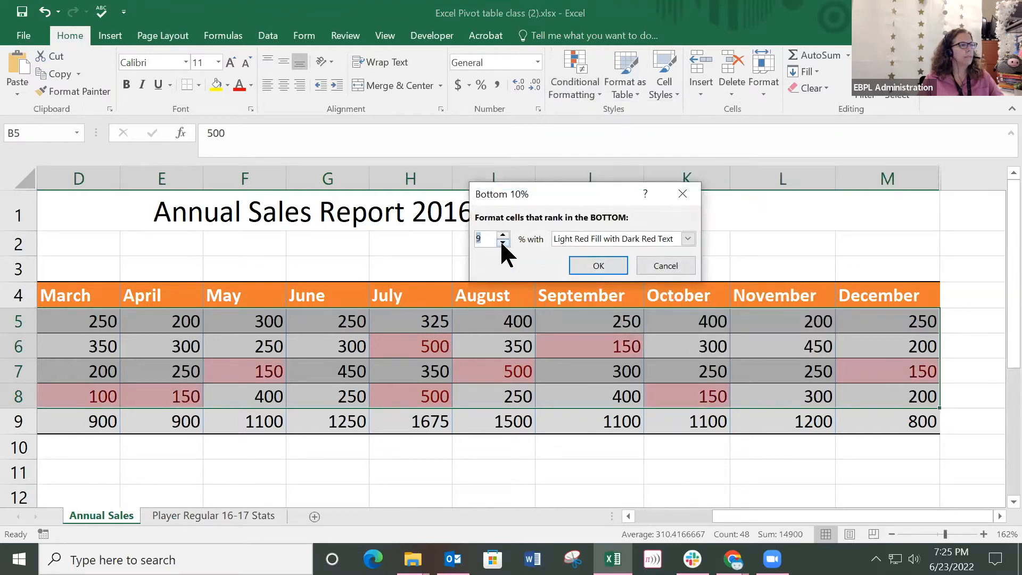
click(593, 266)
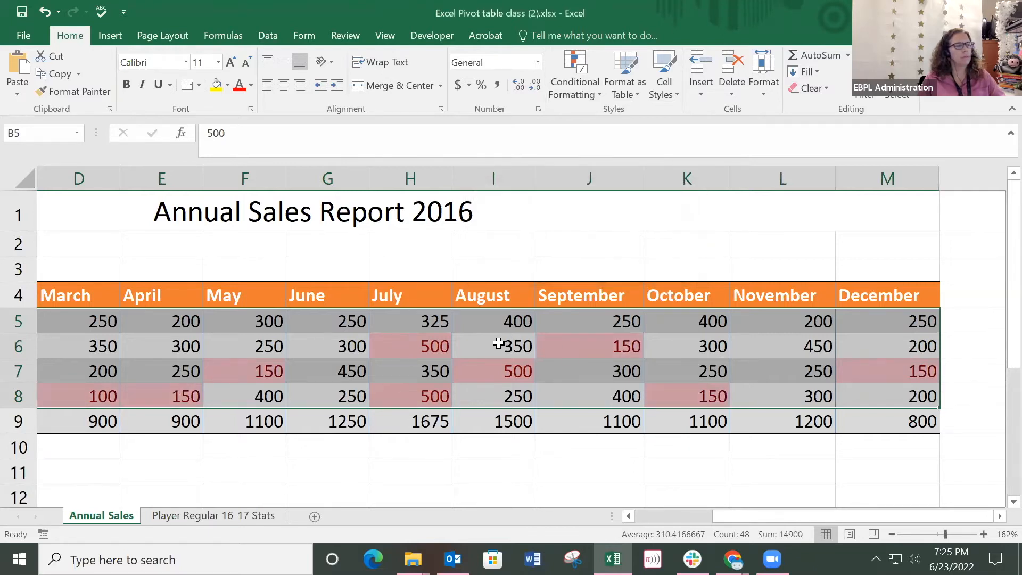
Delete the Top 10% rule for B5:M8 in the Conditional Formatting Rules Manager and apply the change.
click(594, 95)
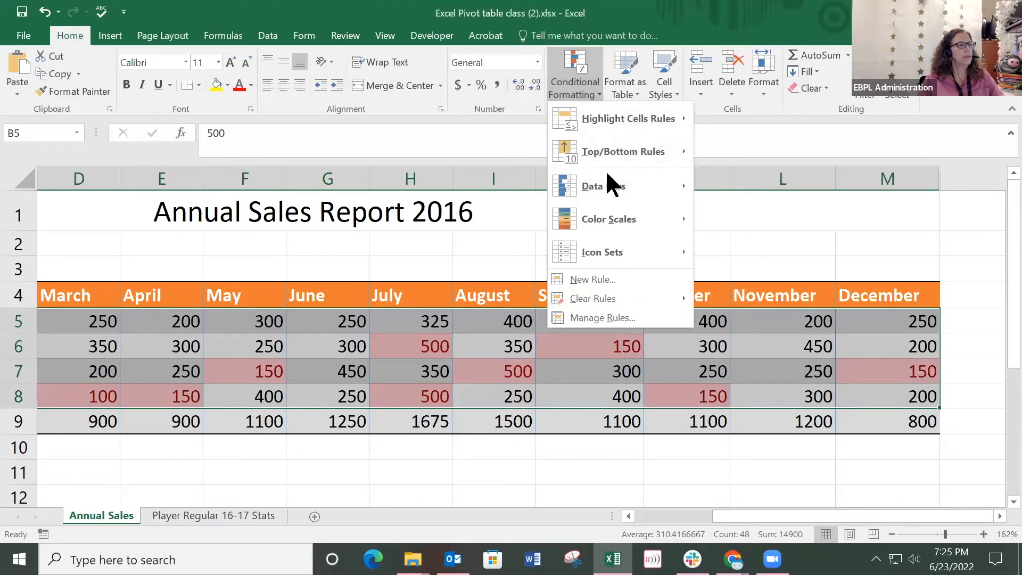
click(584, 320)
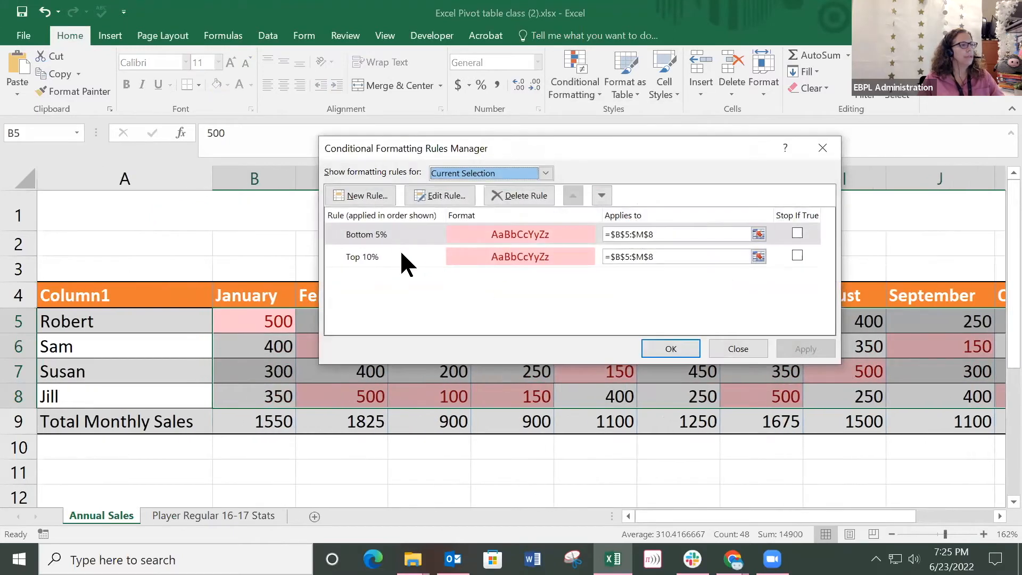
click(400, 256)
click(527, 196)
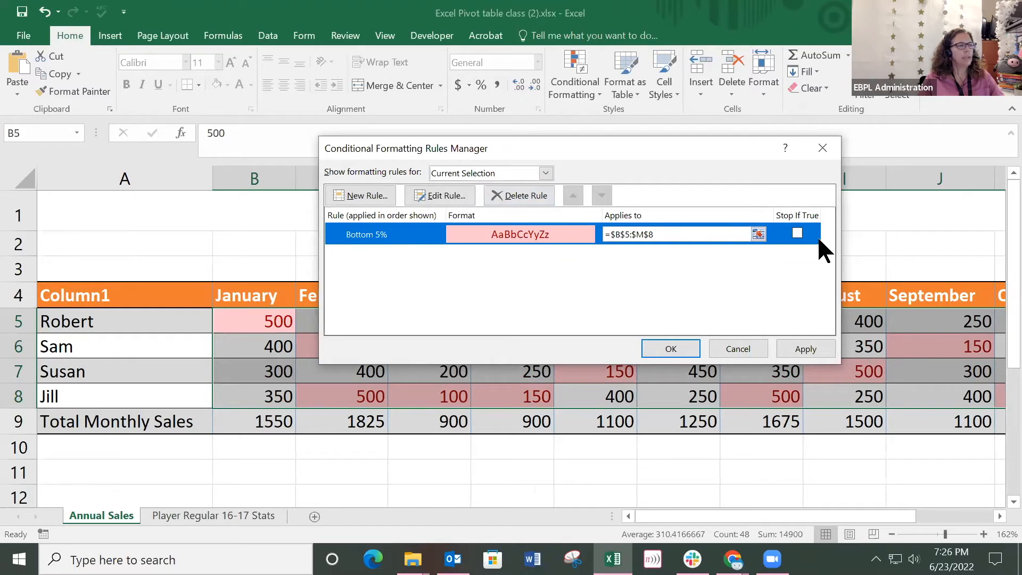
click(813, 353)
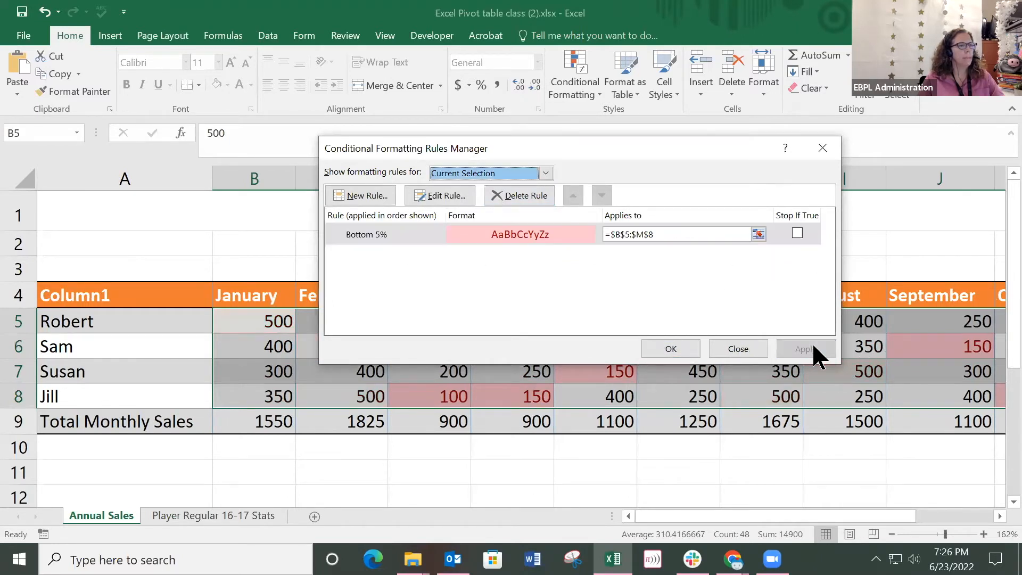
click(670, 351)
Inspect the highlighted lowest sales in March, April and May and look across the remaining months.
click(496, 343)
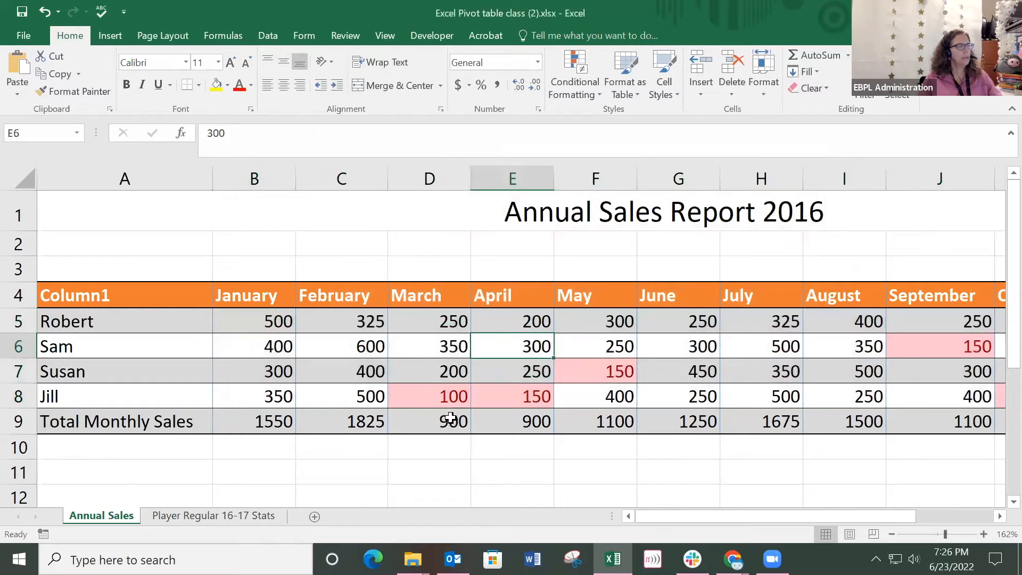
click(449, 394)
click(531, 394)
click(610, 369)
drag(673, 516, 750, 516)
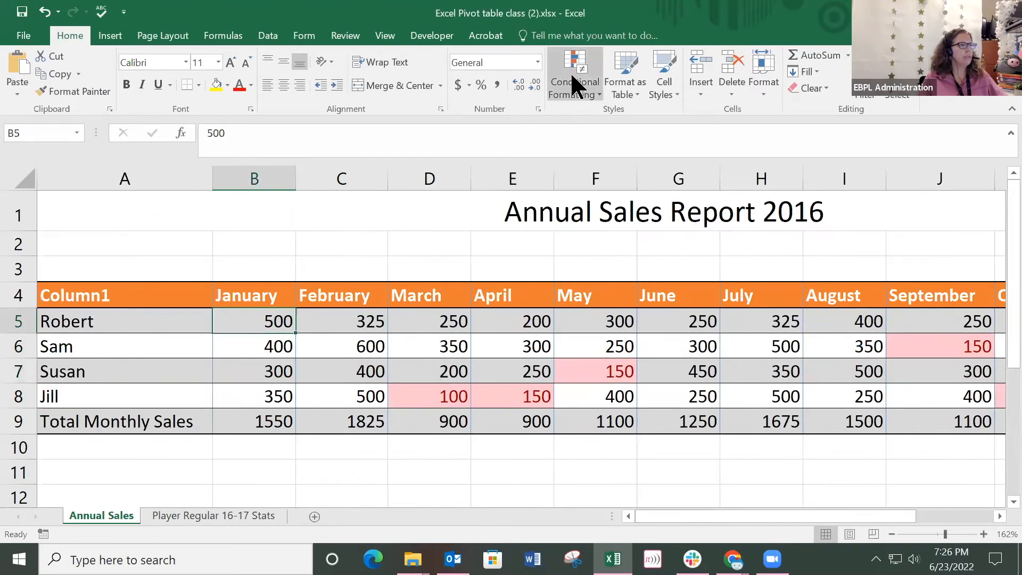
Clear the conditional formatting rules from the entire Annual Sales sheet.
click(586, 90)
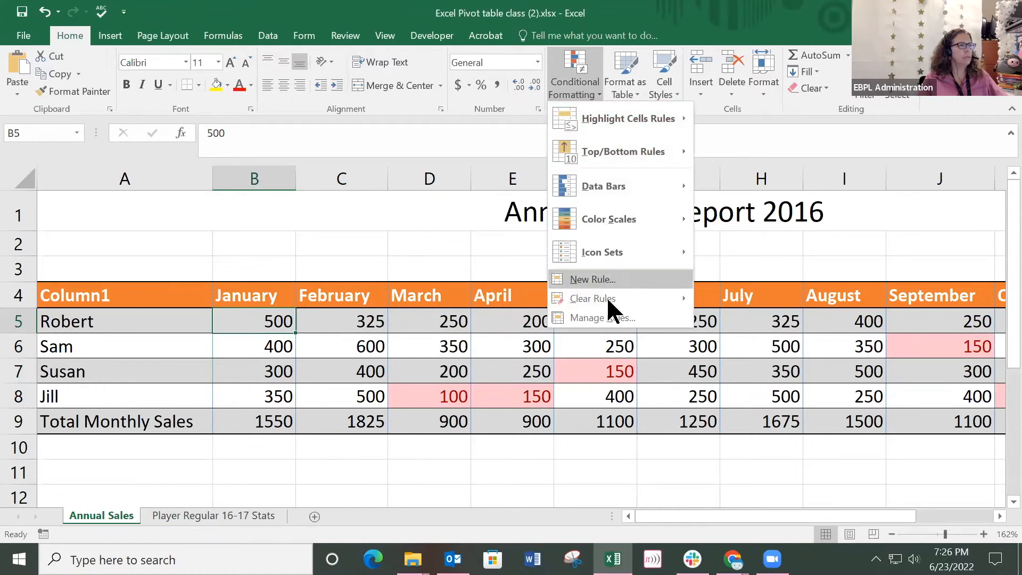
mouse_move(627, 297)
click(797, 318)
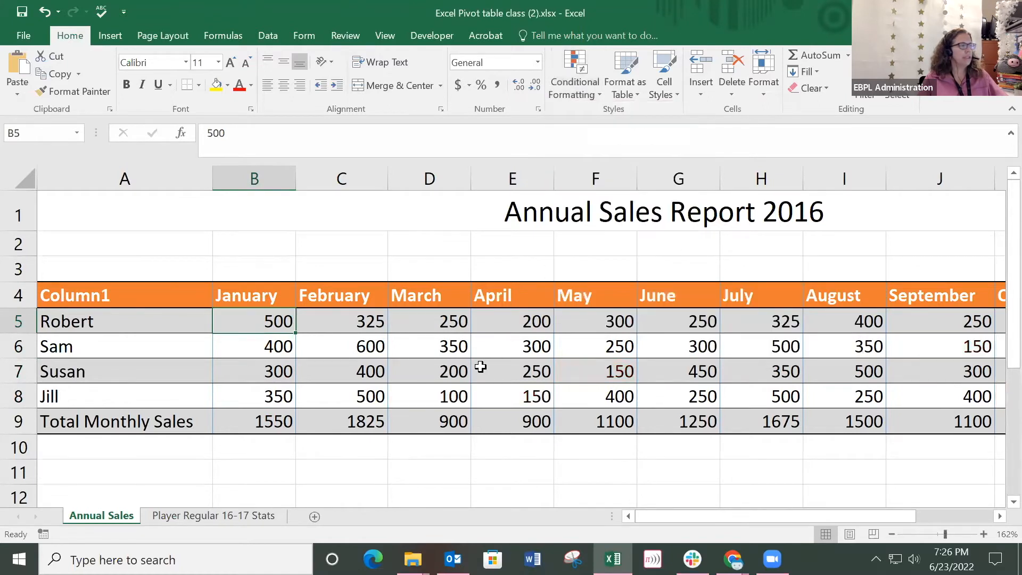
click(481, 367)
key(alt+Tab)
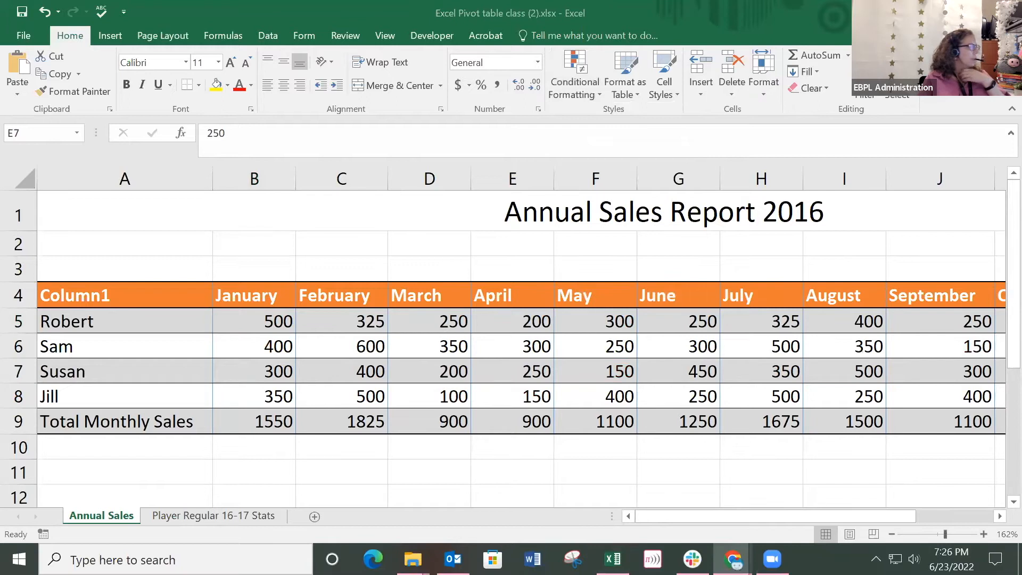
click(761, 512)
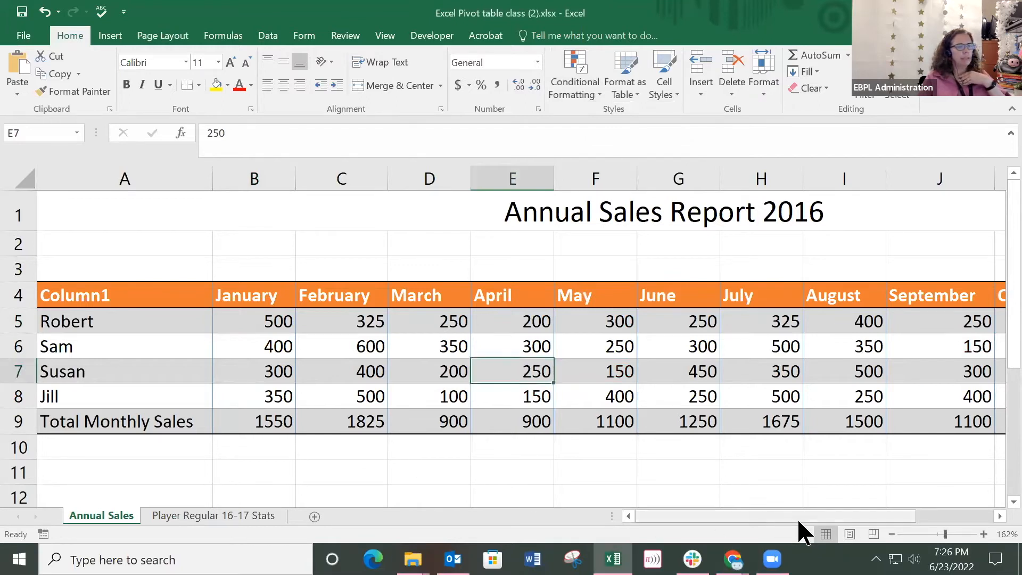
Highlight monthly sales in B5:M8 that are greater than 400 with Green Fill with Dark Green Text.
drag(798, 515, 969, 516)
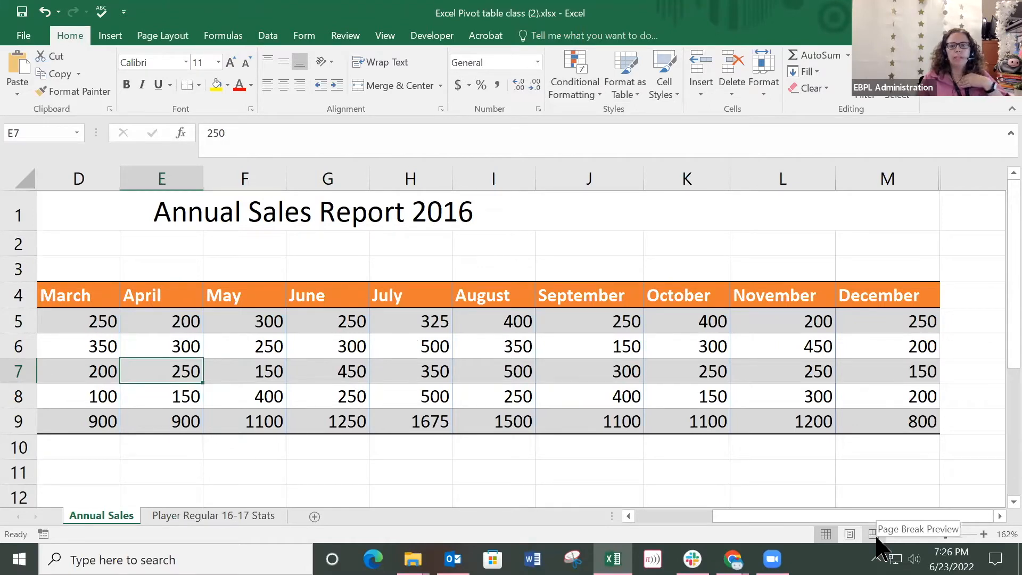
click(163, 323)
drag(924, 400, 252, 315)
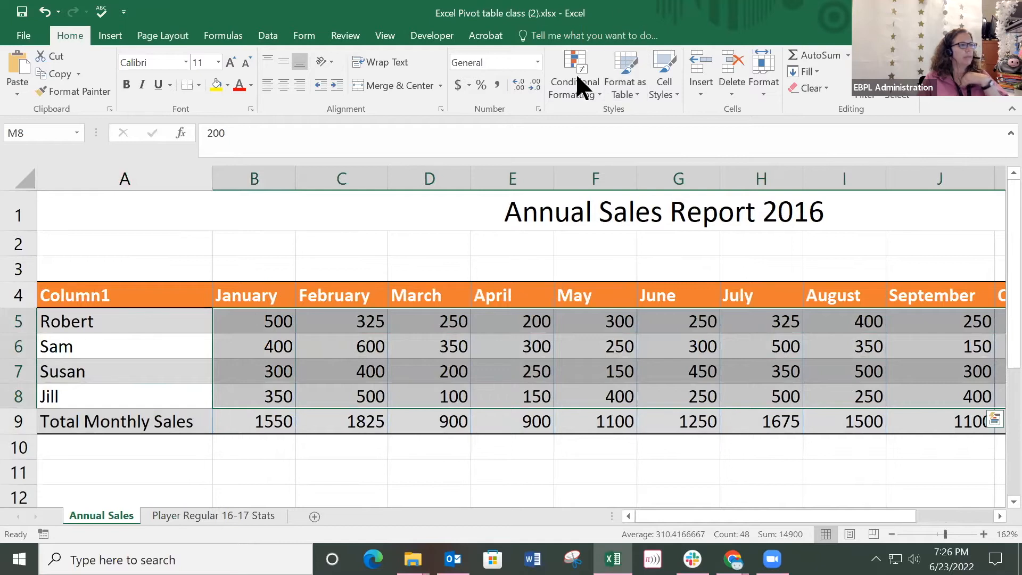
click(587, 96)
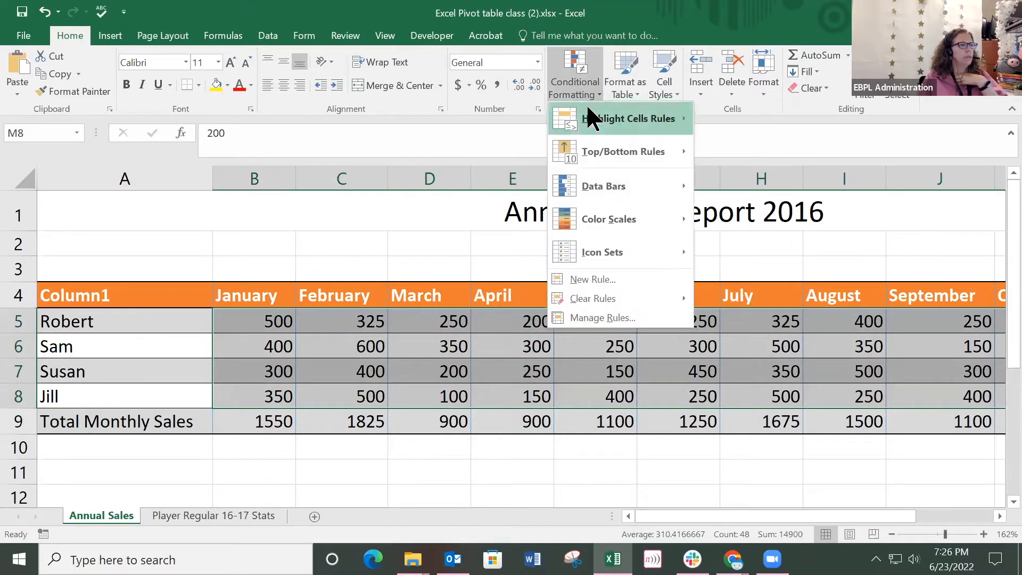
mouse_move(586, 103)
click(788, 121)
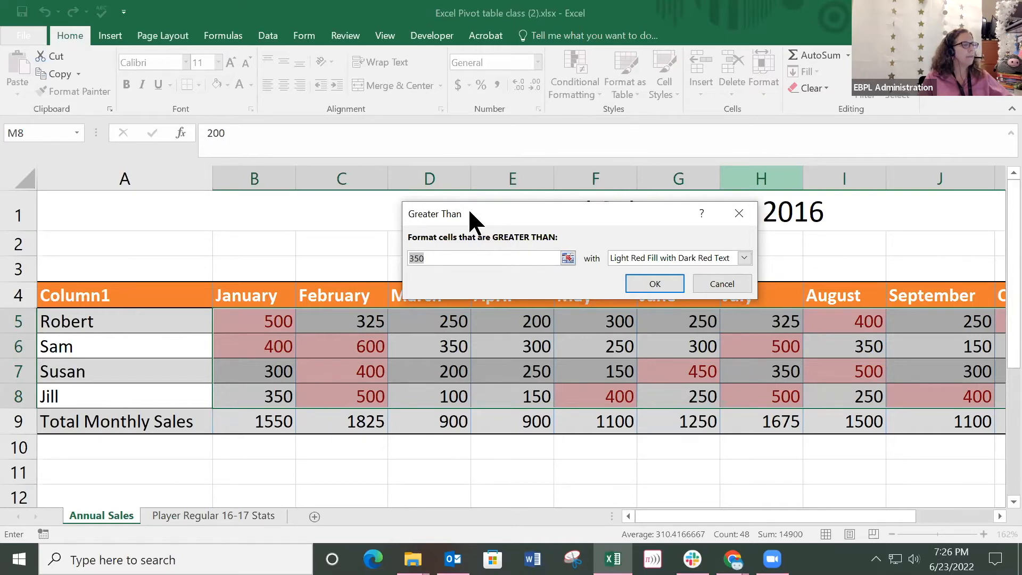
text(400)
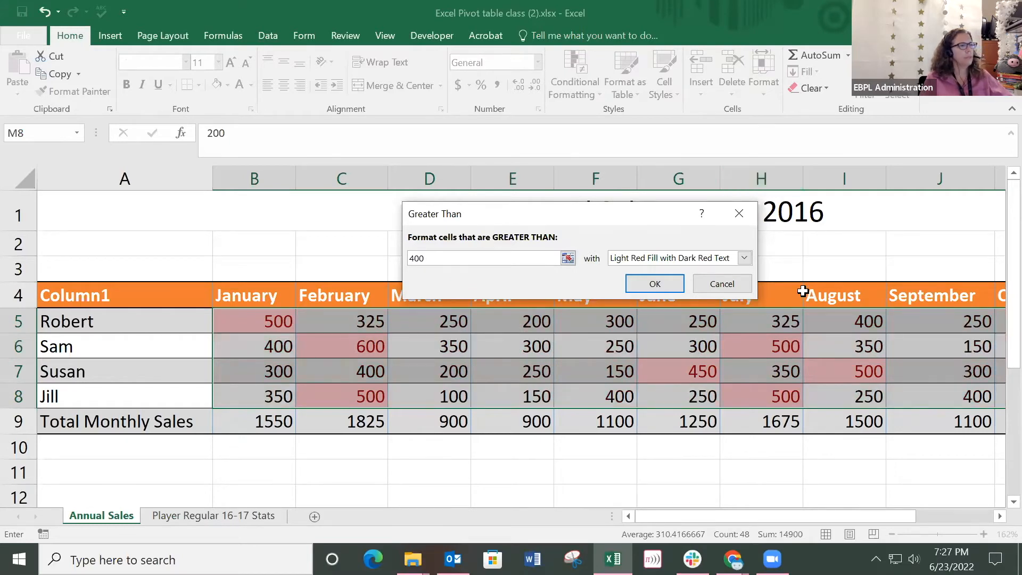
click(745, 253)
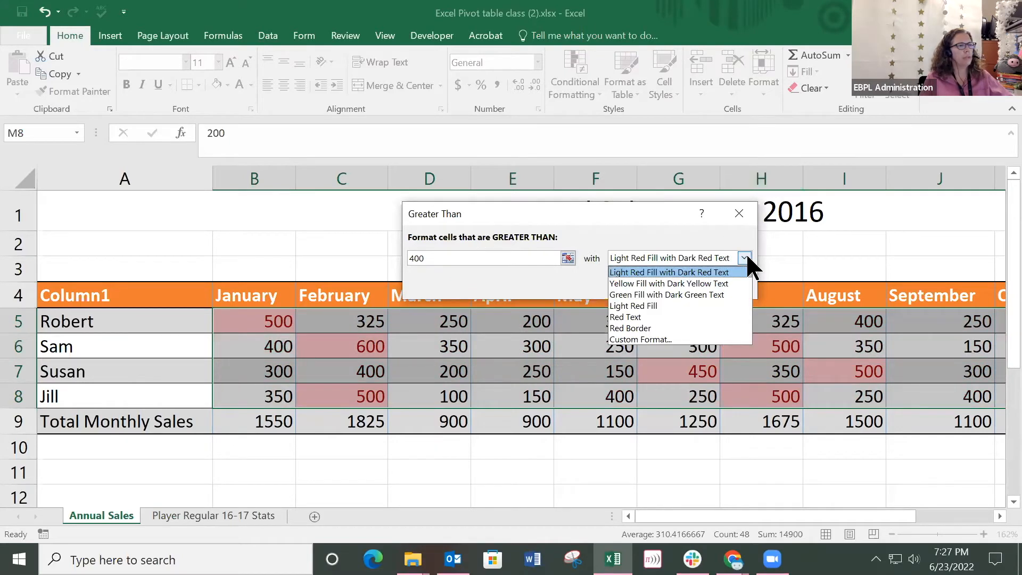
click(661, 294)
click(655, 288)
Remove the Greater Than highlighting by clearing conditional formatting rules from the entire sheet.
drag(274, 404, 856, 393)
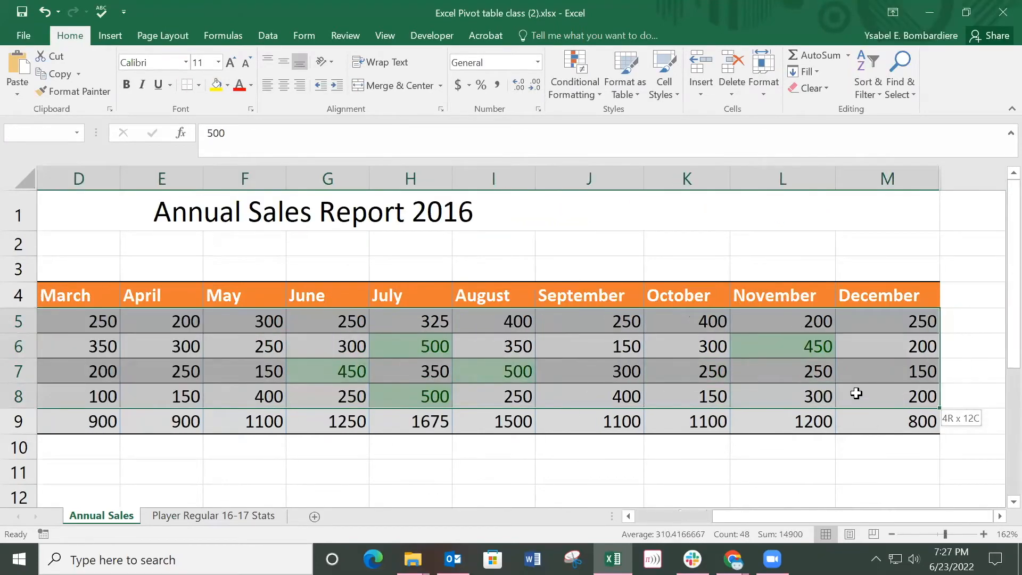
click(636, 372)
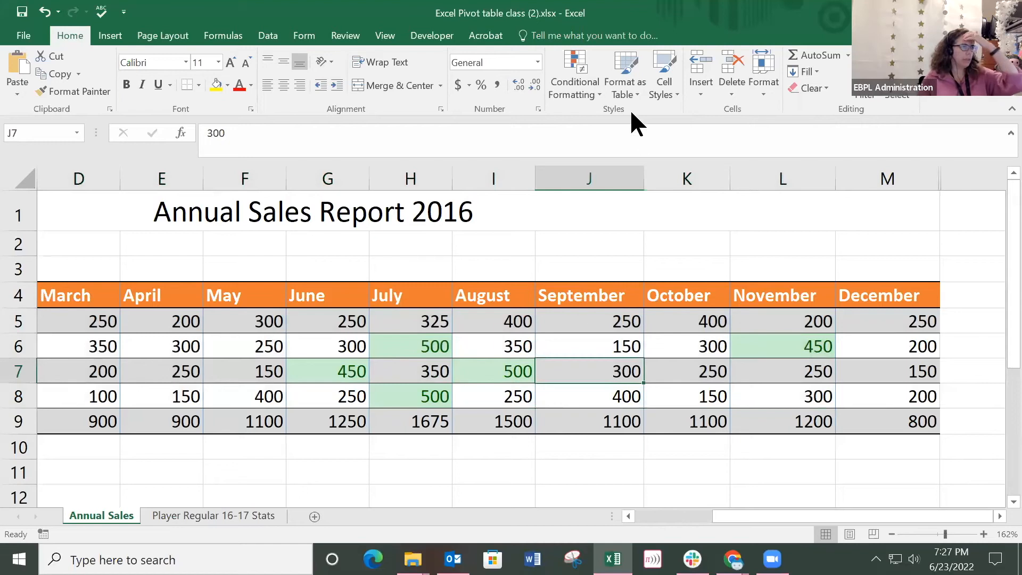
click(597, 89)
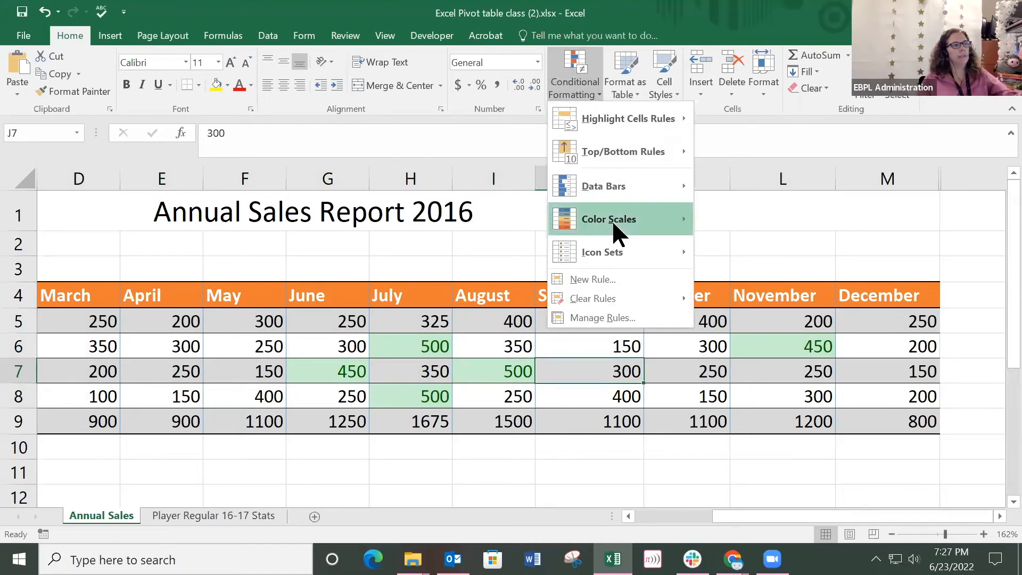
mouse_move(613, 224)
mouse_move(587, 295)
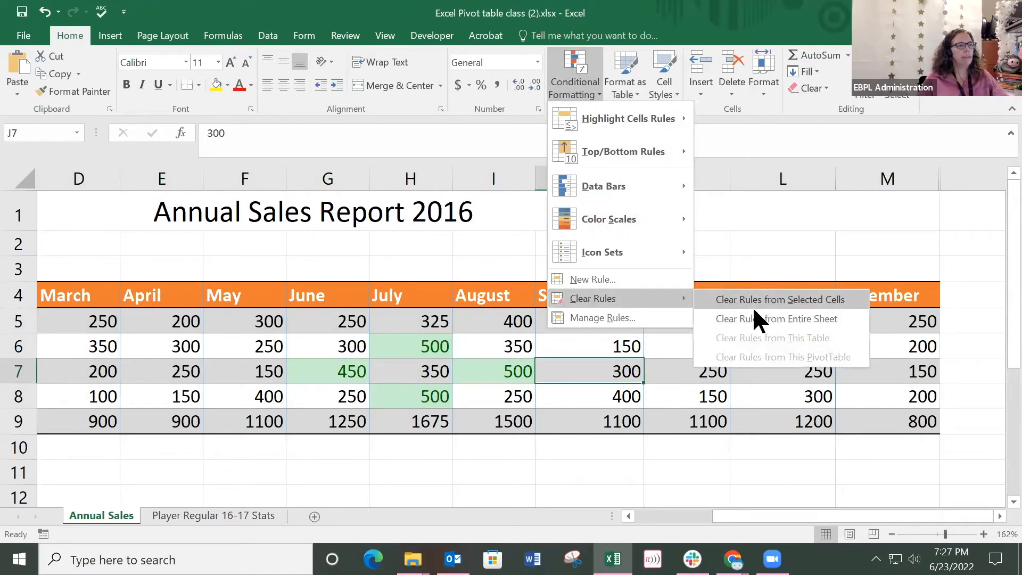
click(786, 322)
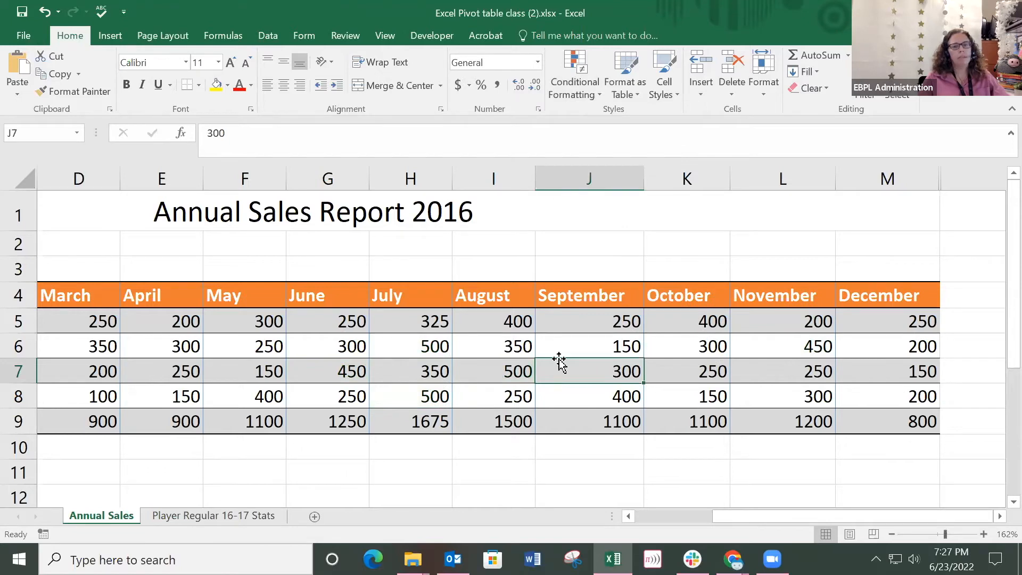
Select the empty cell O5 beyond the December column in the first salesperson's row.
drag(825, 516, 745, 516)
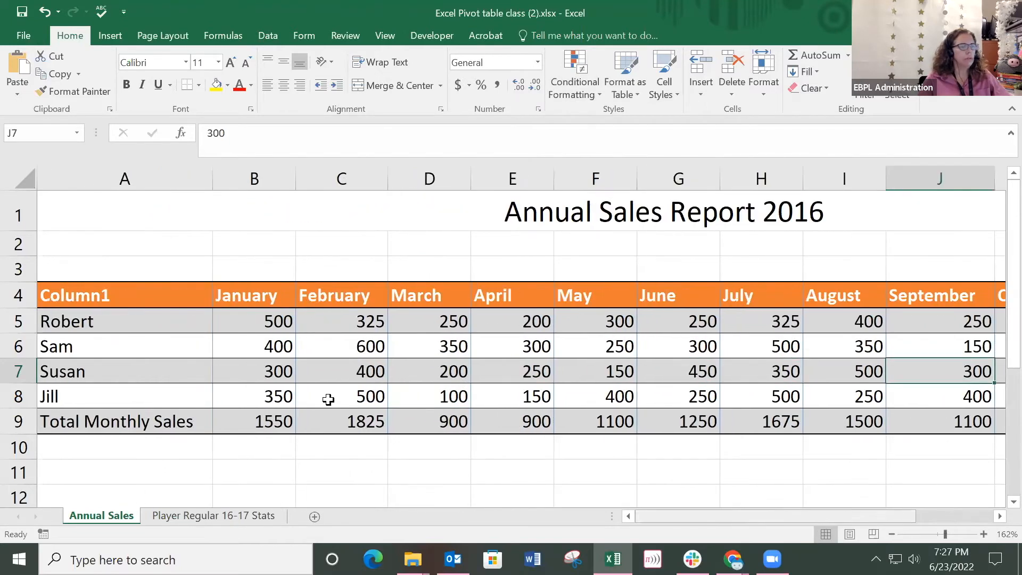
click(358, 444)
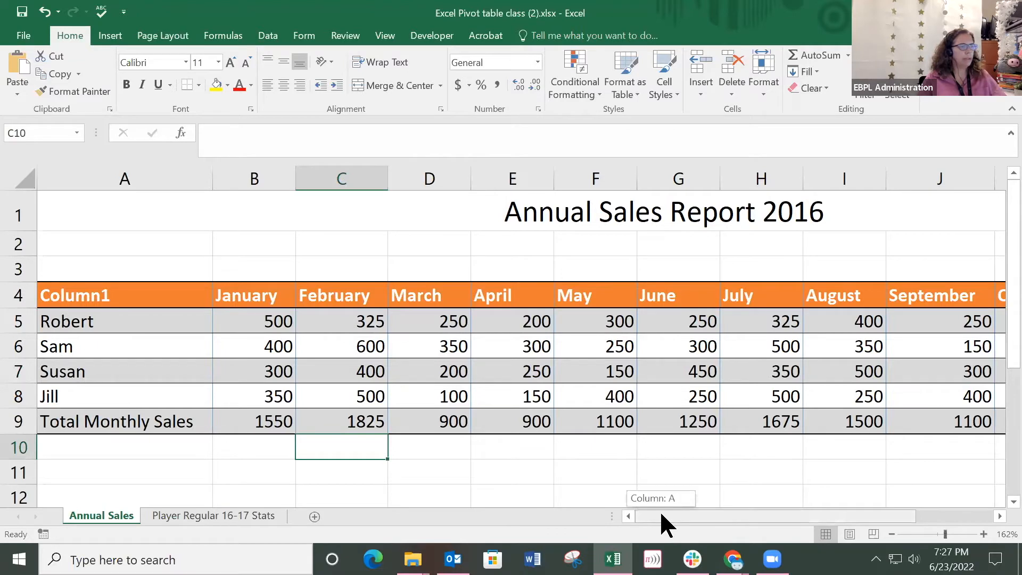
drag(659, 512, 868, 514)
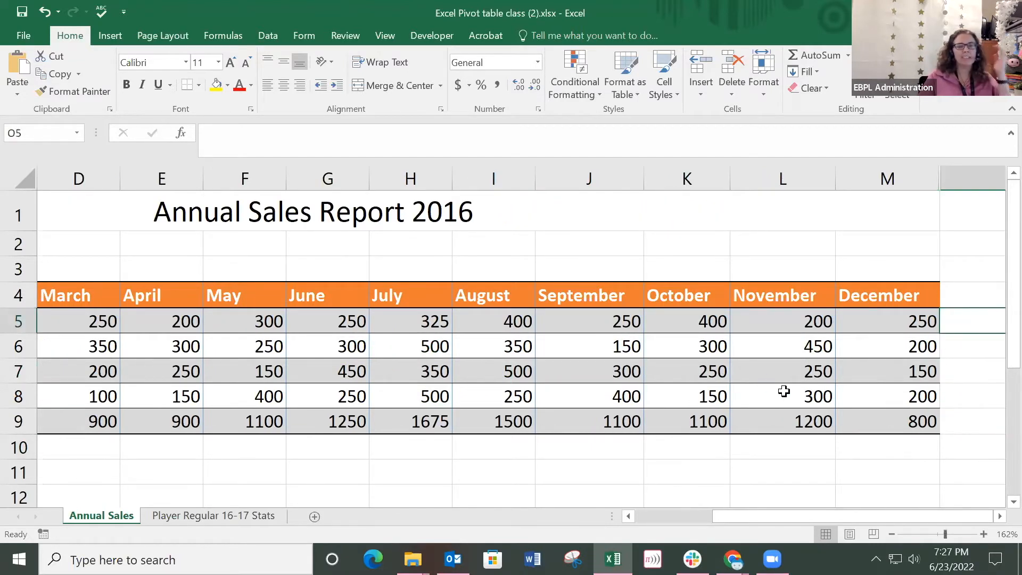
drag(767, 515, 650, 514)
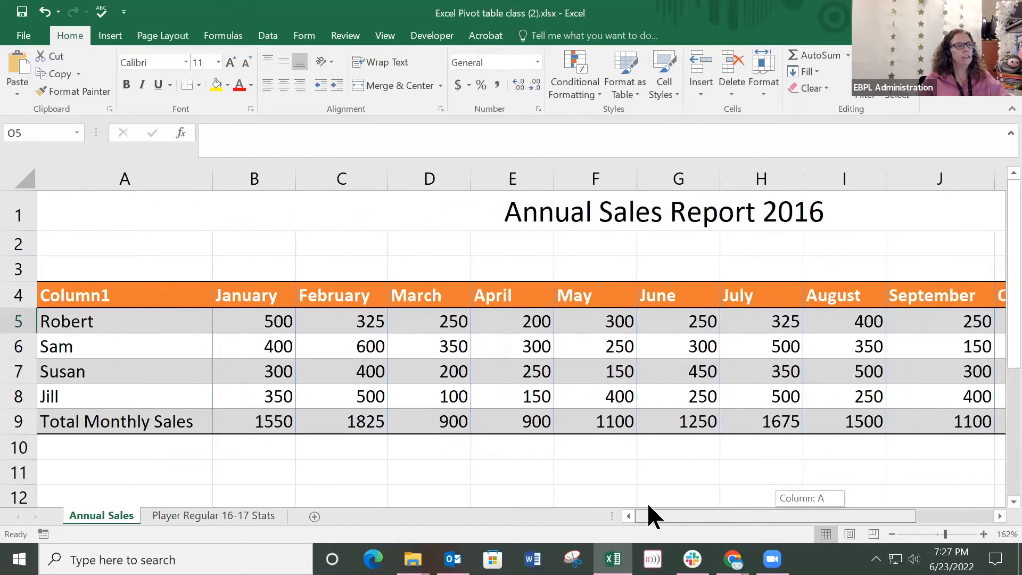
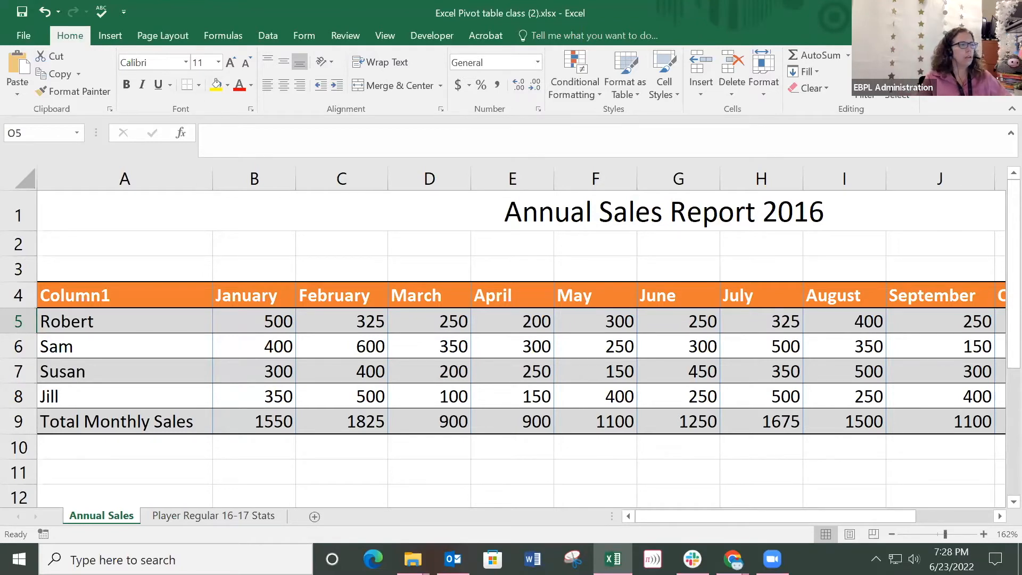
drag(842, 514, 932, 512)
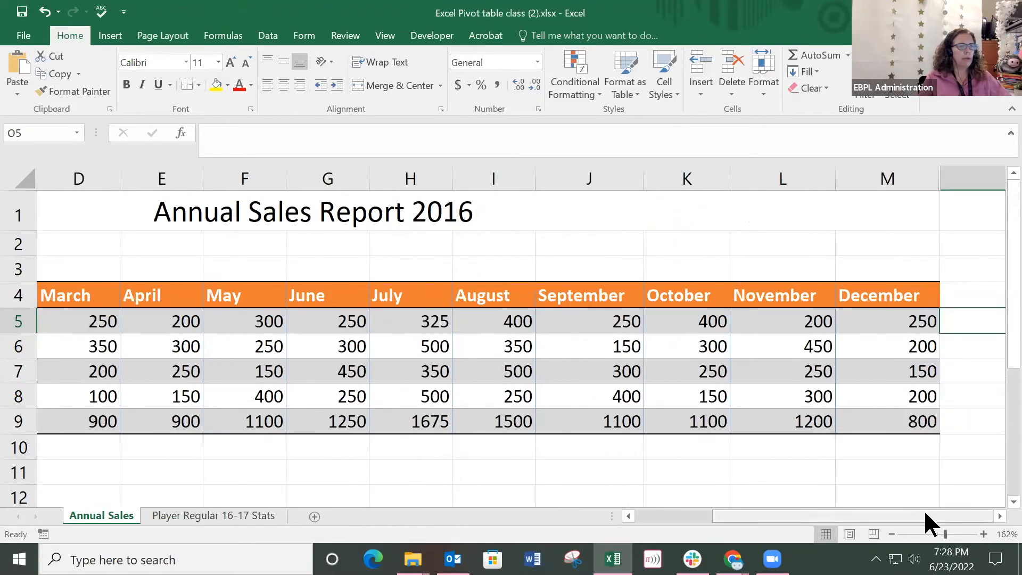
click(796, 470)
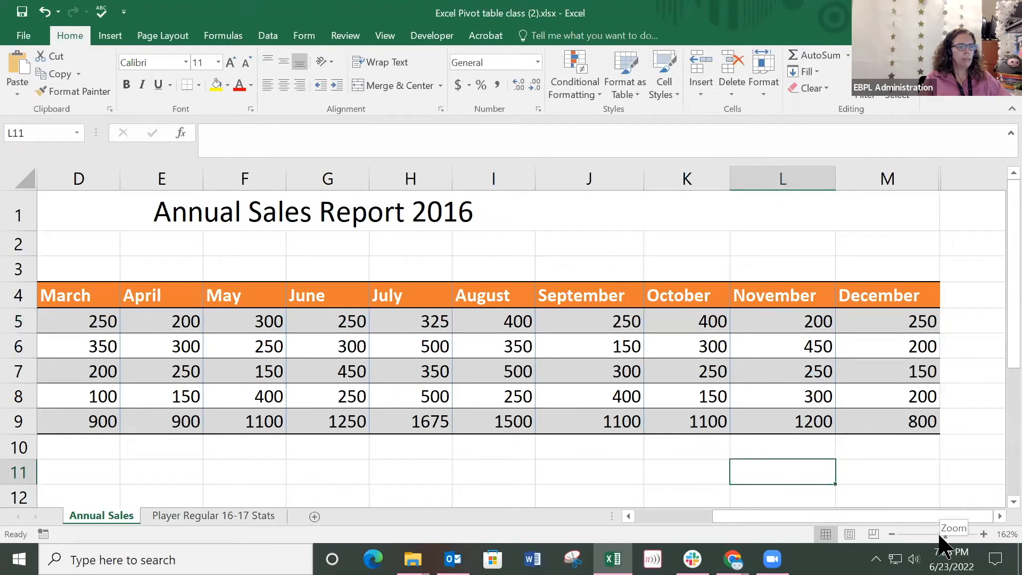
click(938, 534)
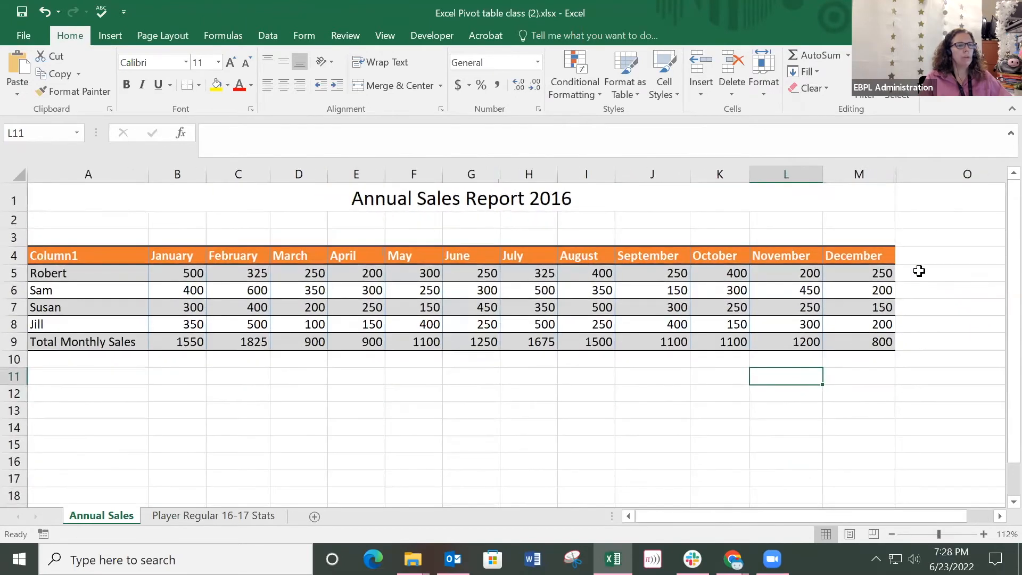
click(919, 271)
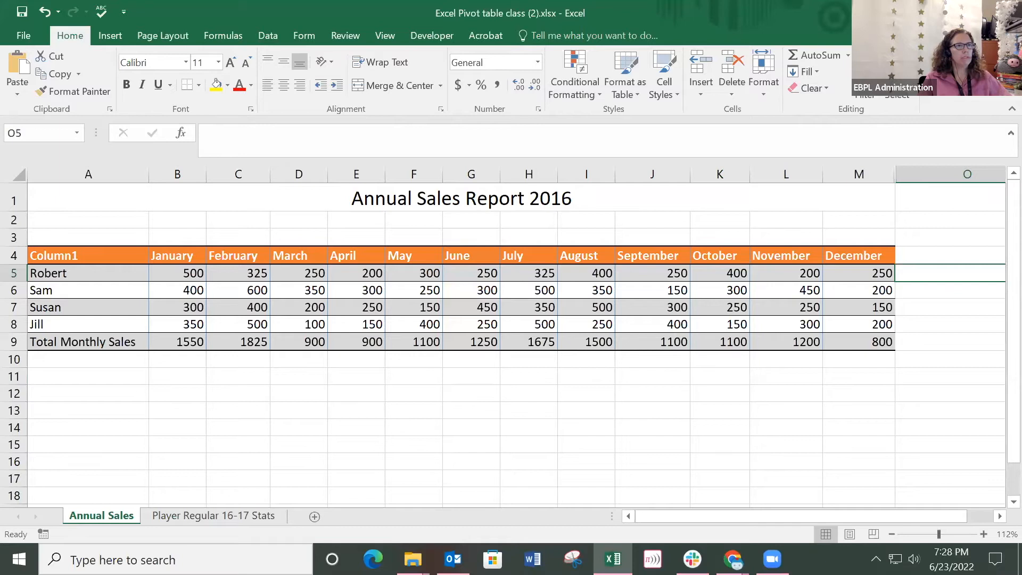
Restore the maximized workbook window to a smaller size and reposition it on the desktop with the December column in view.
drag(676, 45, 465, 5)
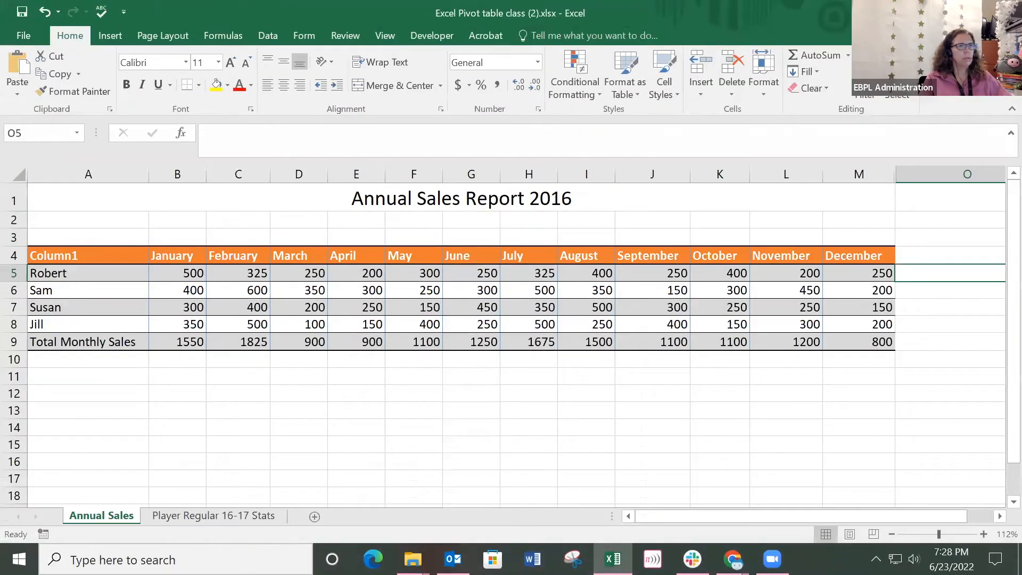
click(965, 13)
drag(142, 268, 1, 256)
click(548, 98)
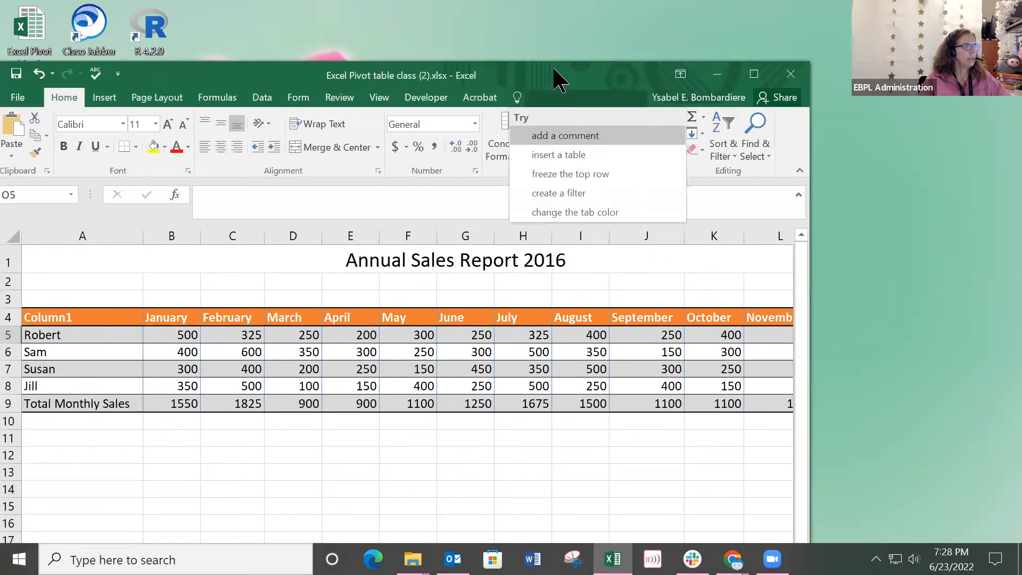
drag(550, 76, 483, 14)
drag(523, 501, 549, 500)
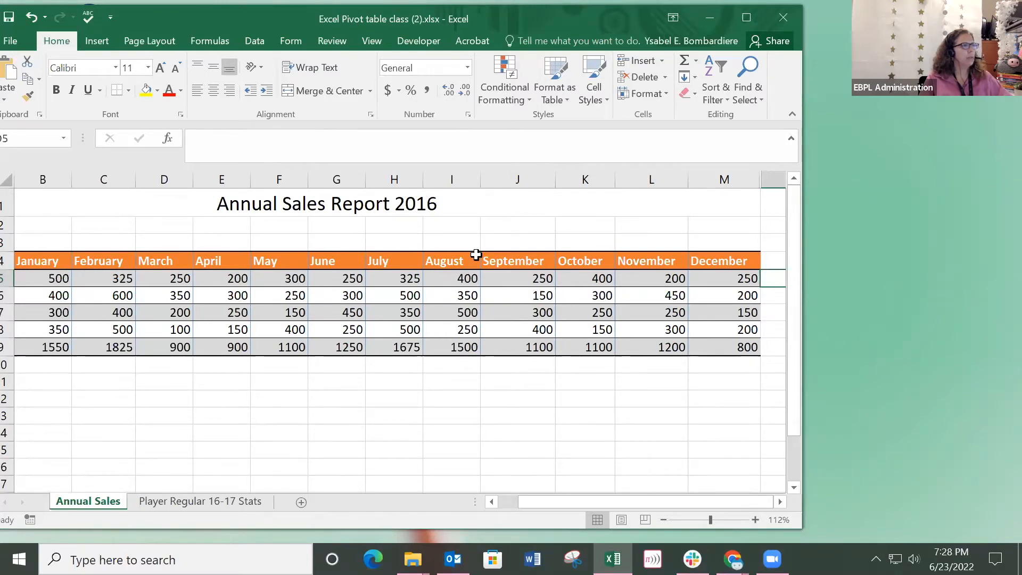
Insert a line sparkline in cell O5 based on the monthly sales data range B5:M5.
click(97, 43)
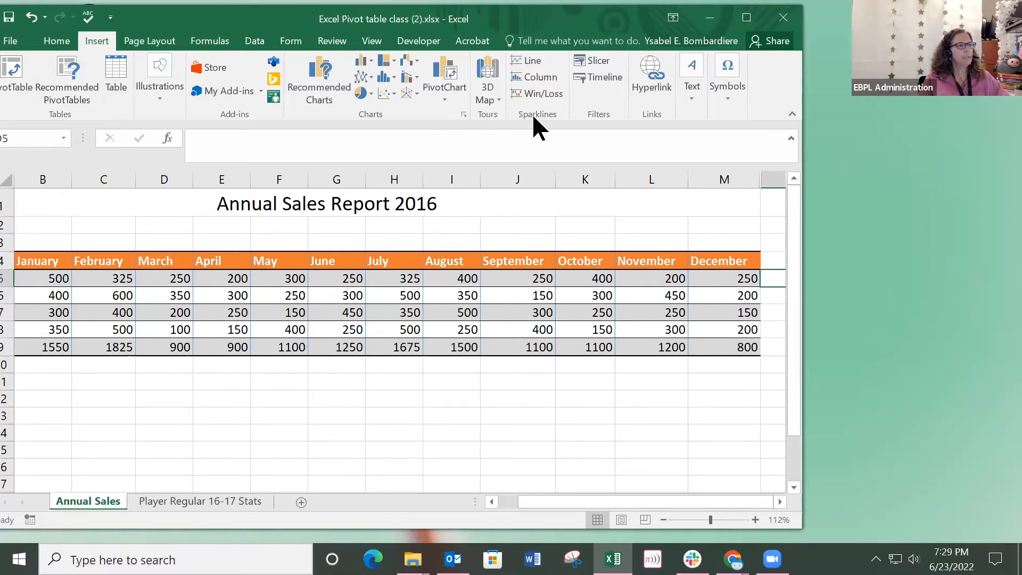
click(536, 60)
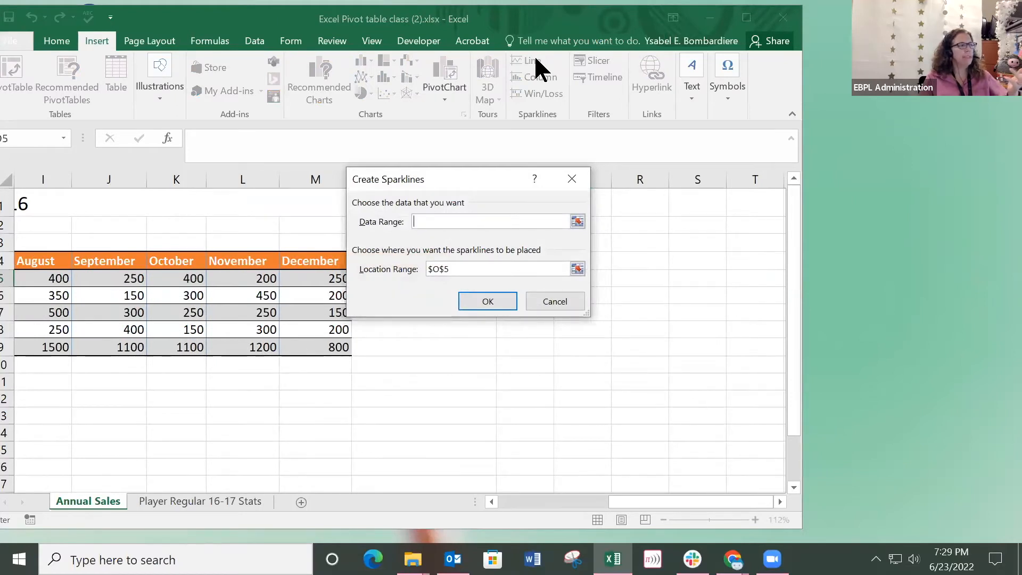
drag(327, 279, 169, 269)
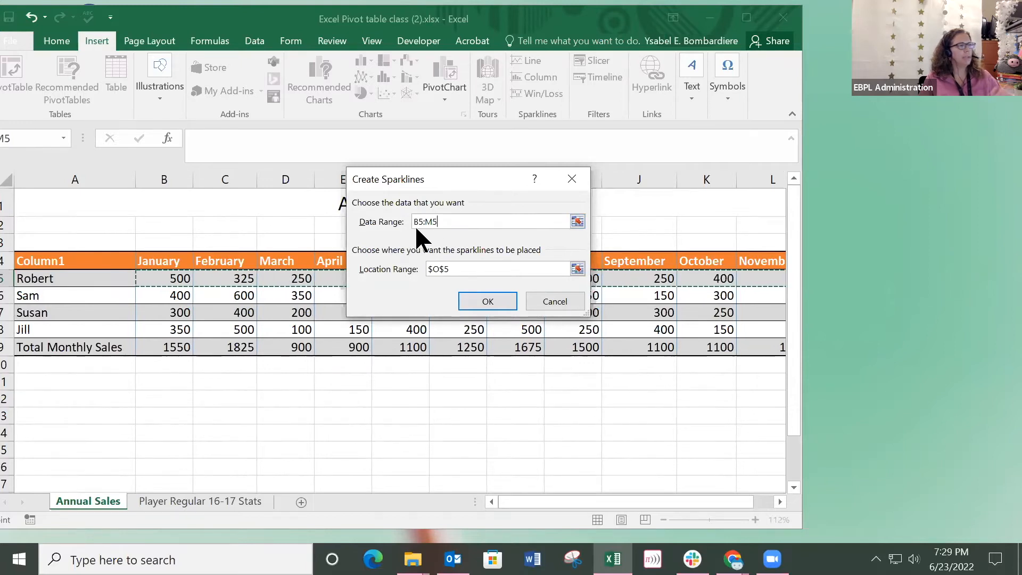
drag(574, 502, 669, 504)
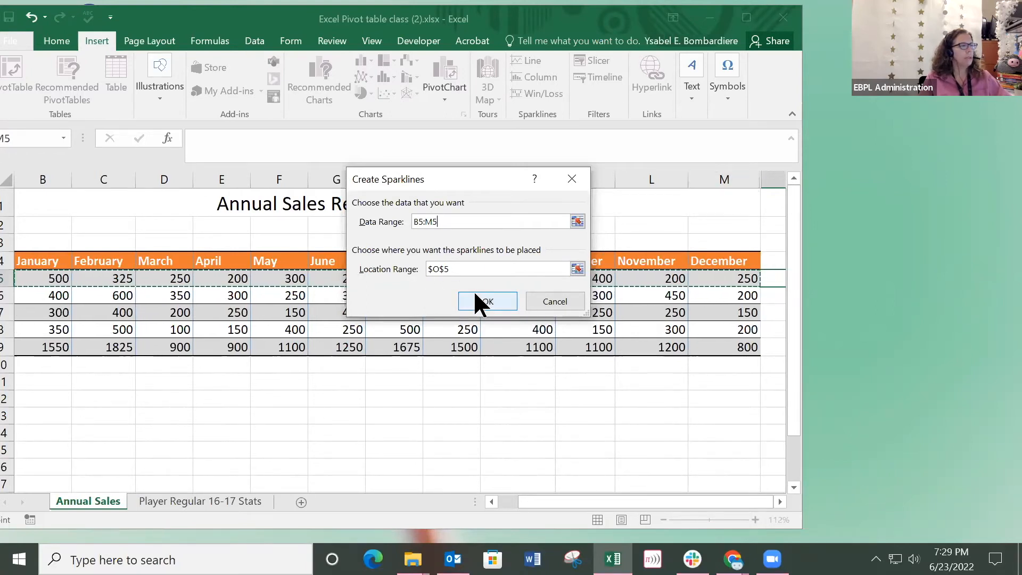
click(482, 301)
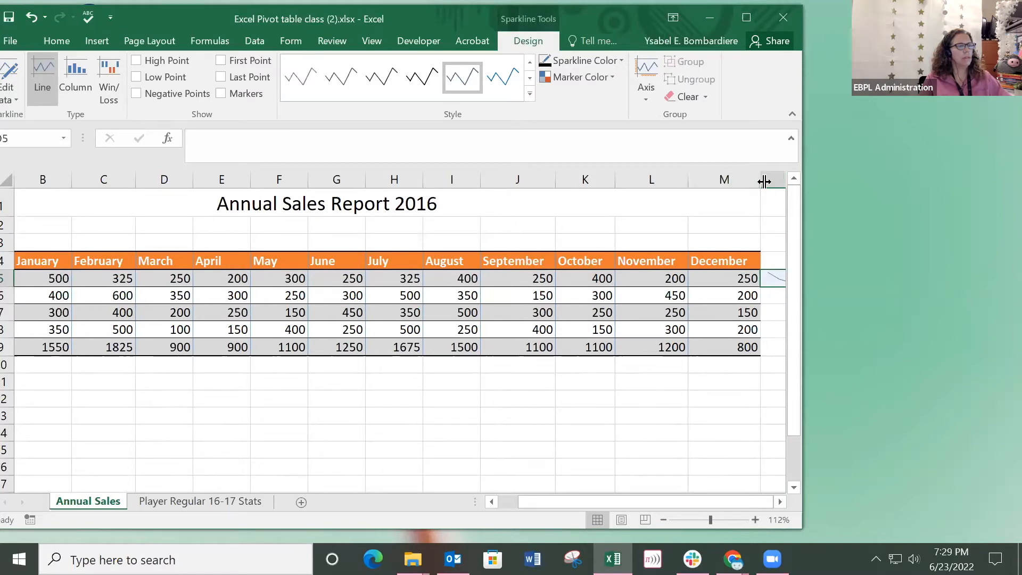
Hide columns K and M and narrow columns J and L to bring the sparkline column O next to the months.
drag(761, 180, 657, 180)
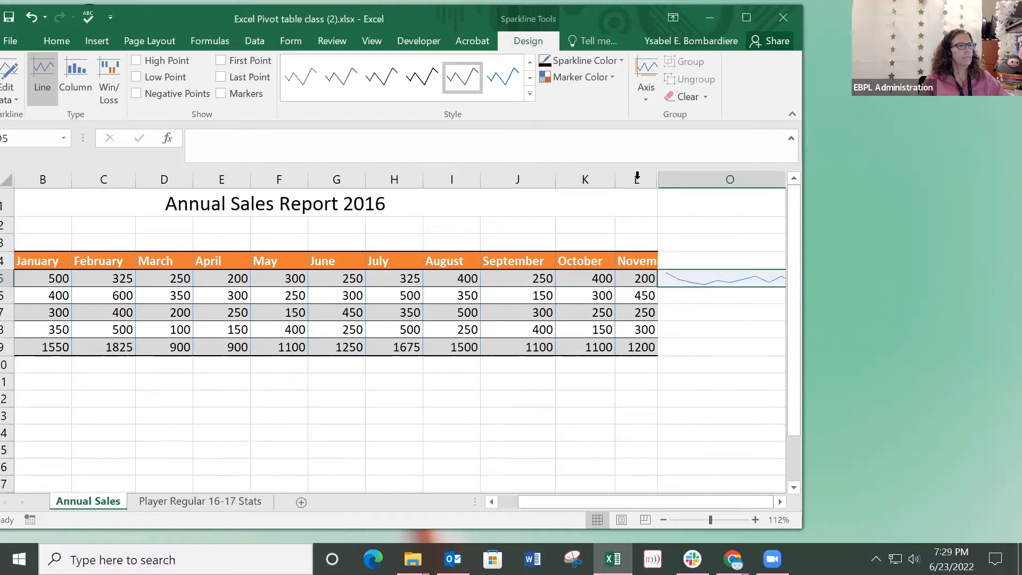
drag(613, 181, 519, 180)
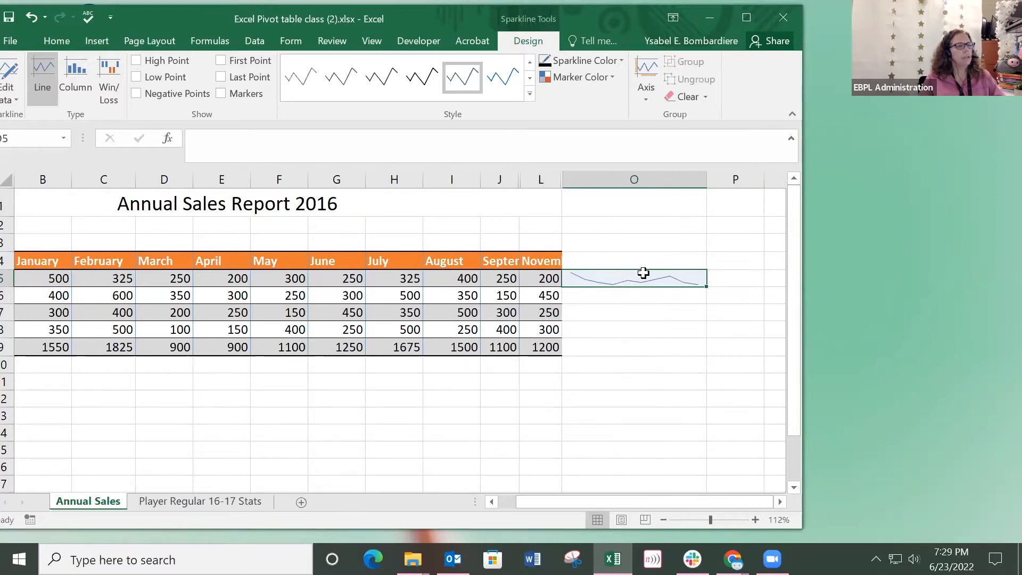
click(608, 322)
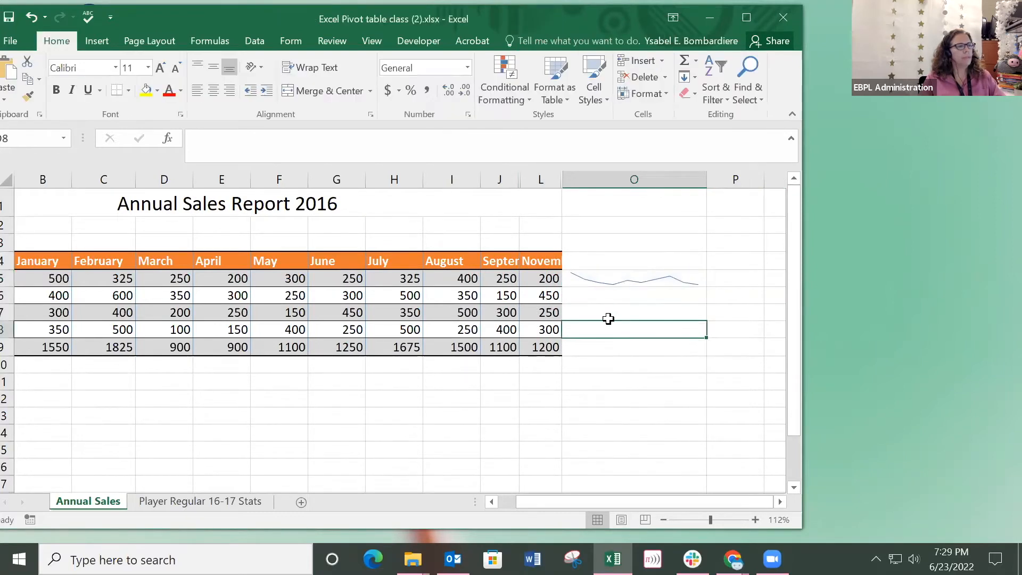
Copy the line sparkline in cell O5 down through O8 for the other salespeople.
click(637, 275)
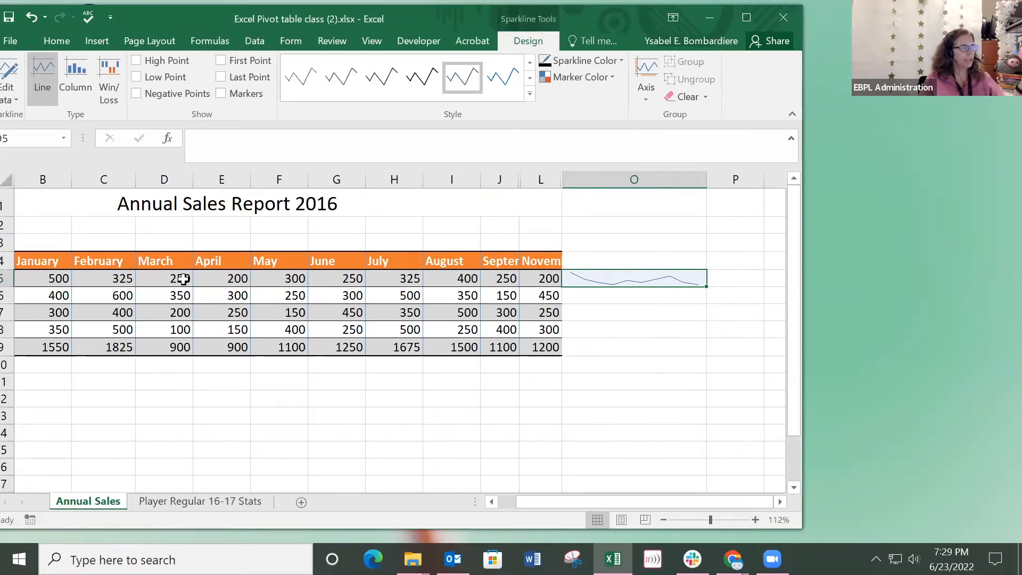
click(616, 317)
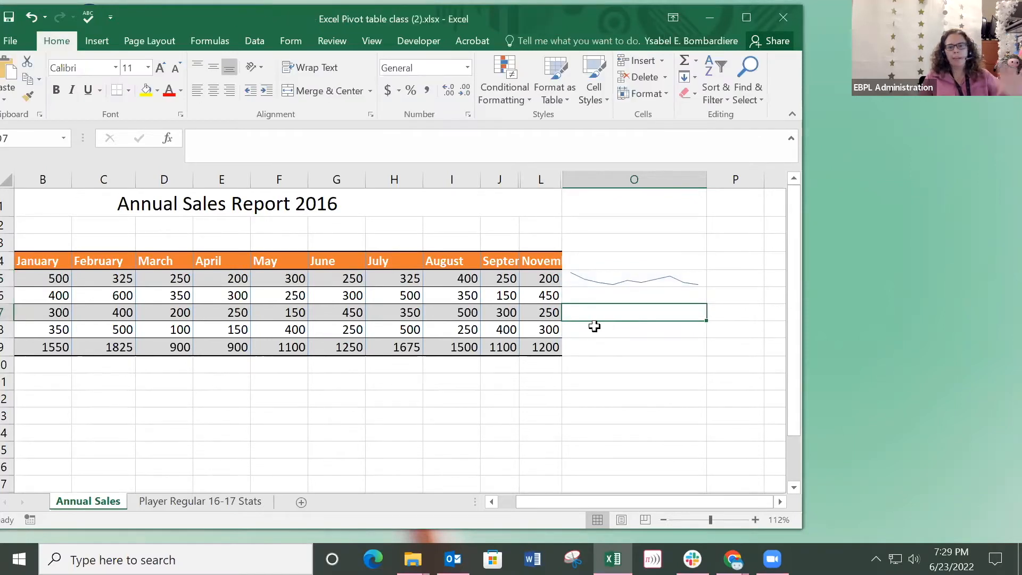
click(600, 279)
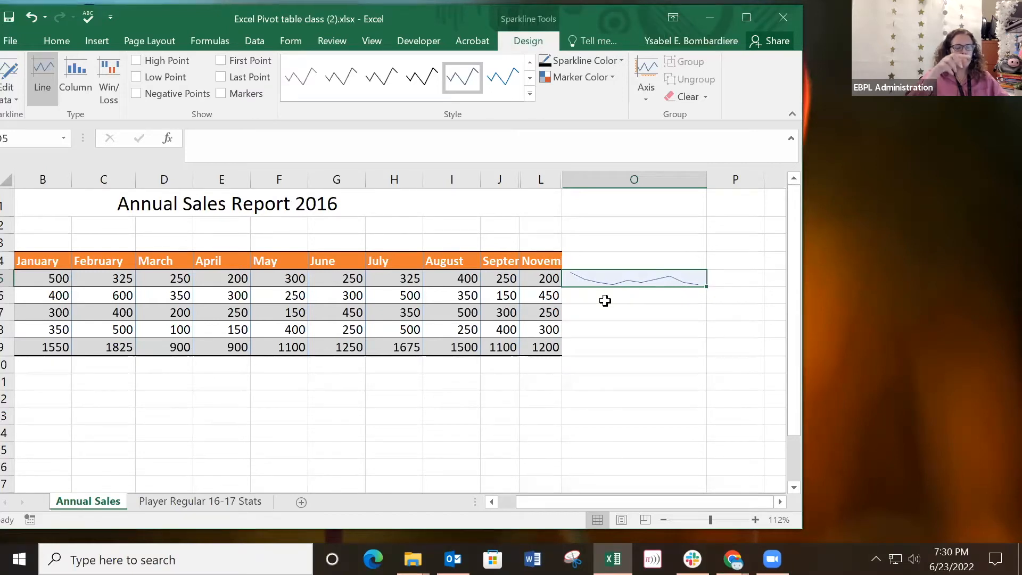
drag(706, 287, 703, 335)
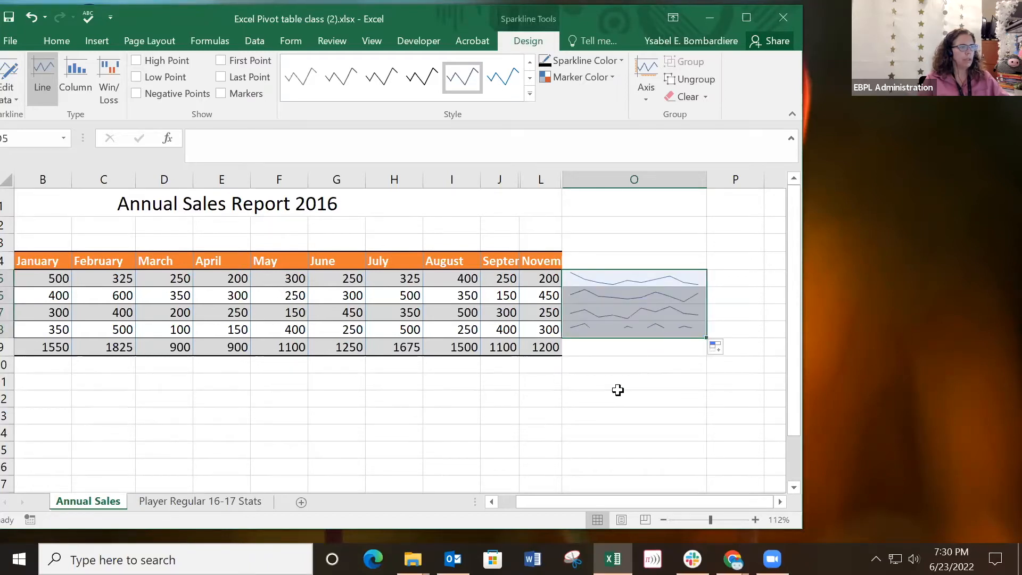
click(620, 348)
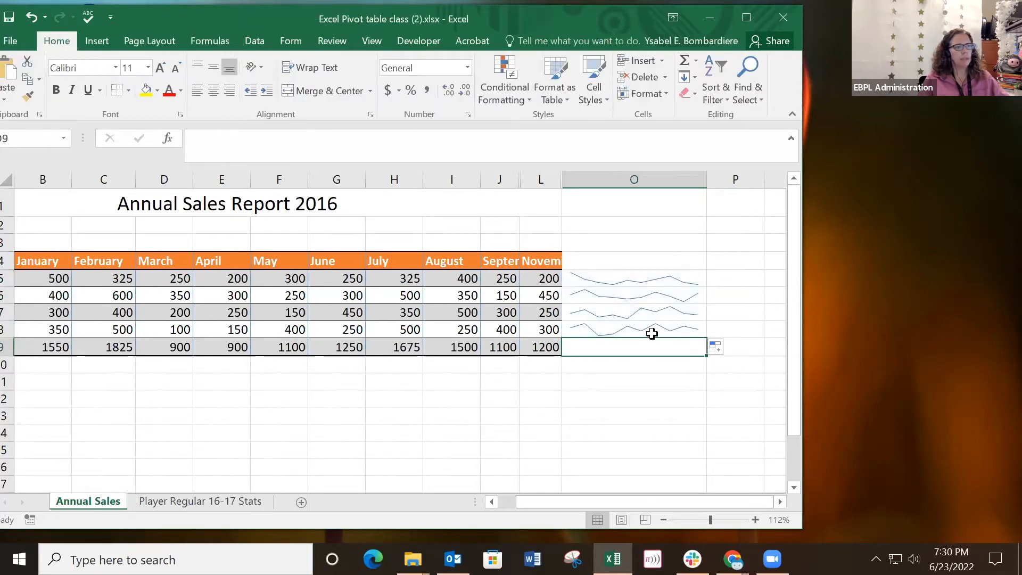
Try to delete the copied sparklines in cells O6 to O8.
drag(630, 302, 631, 327)
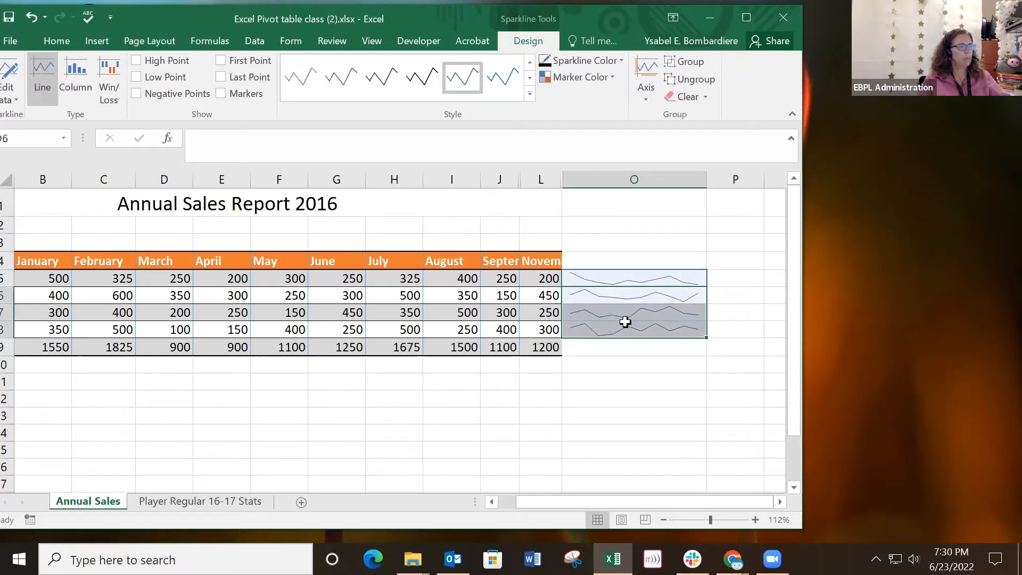
right_click(626, 322)
click(673, 353)
click(610, 366)
click(622, 301)
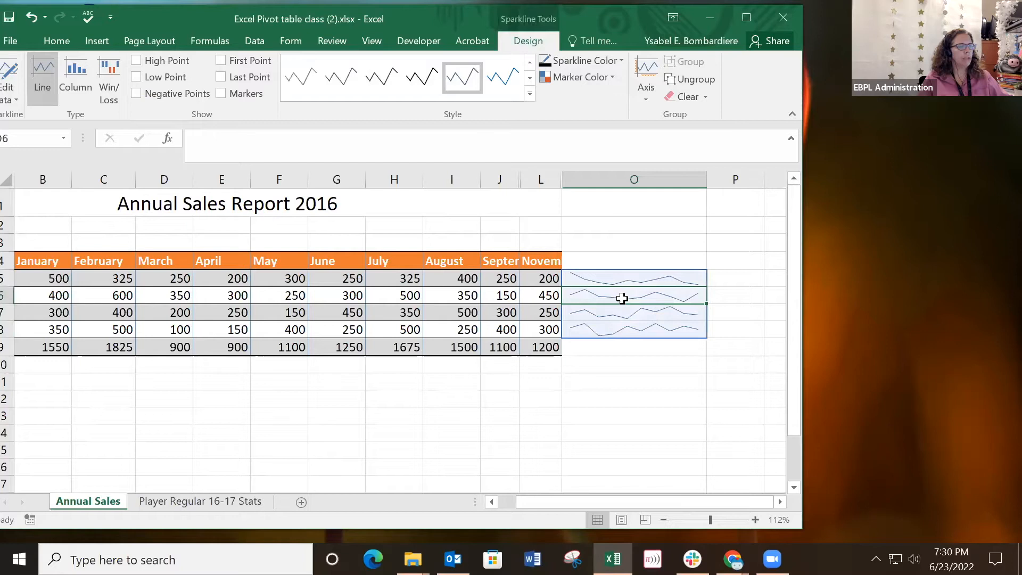
right_click(622, 298)
click(658, 351)
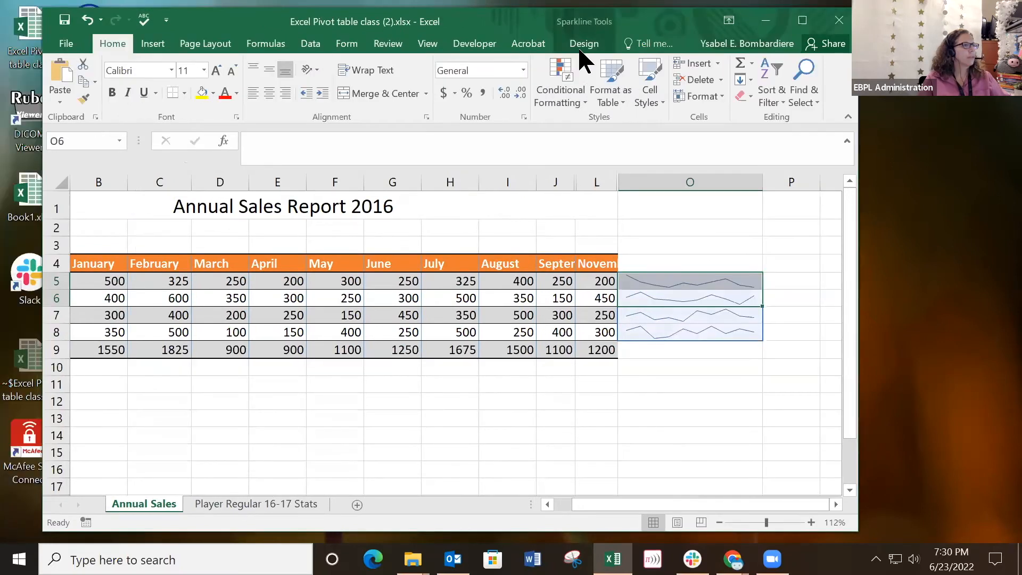
Clear the sparklines from cells O5 and O6 together and the remaining ones from O7 and O8.
click(581, 45)
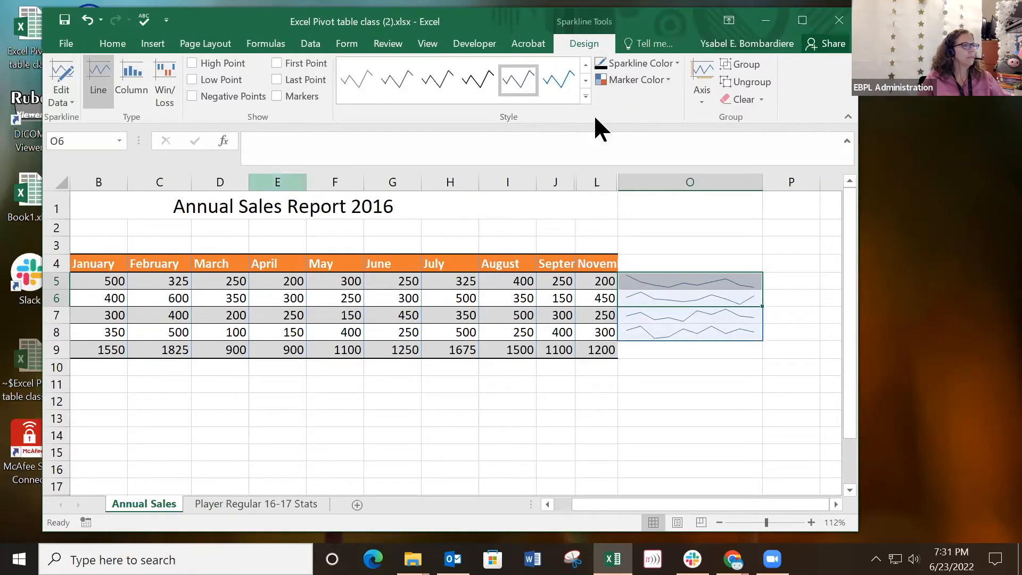
click(742, 99)
click(680, 318)
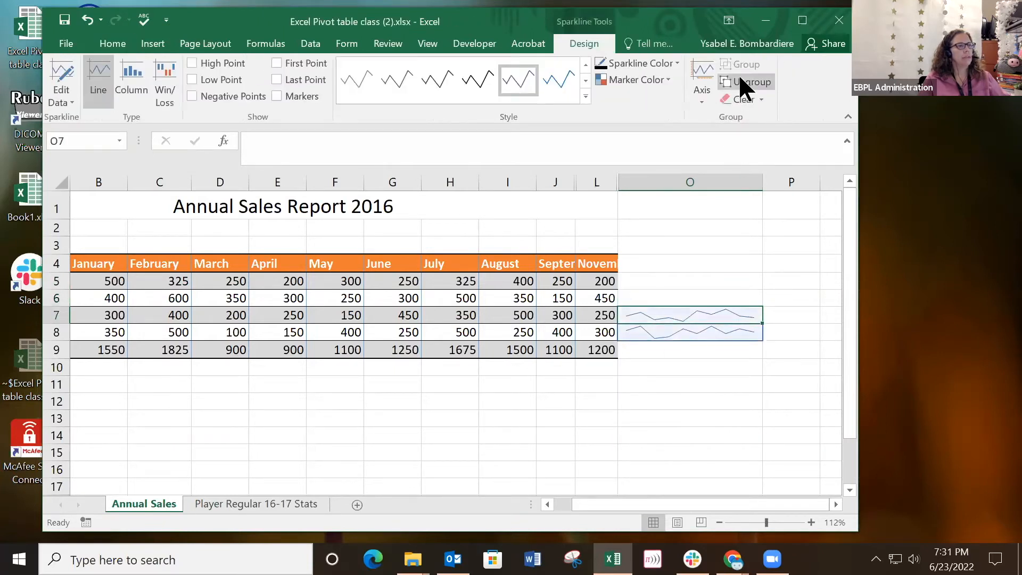
click(735, 97)
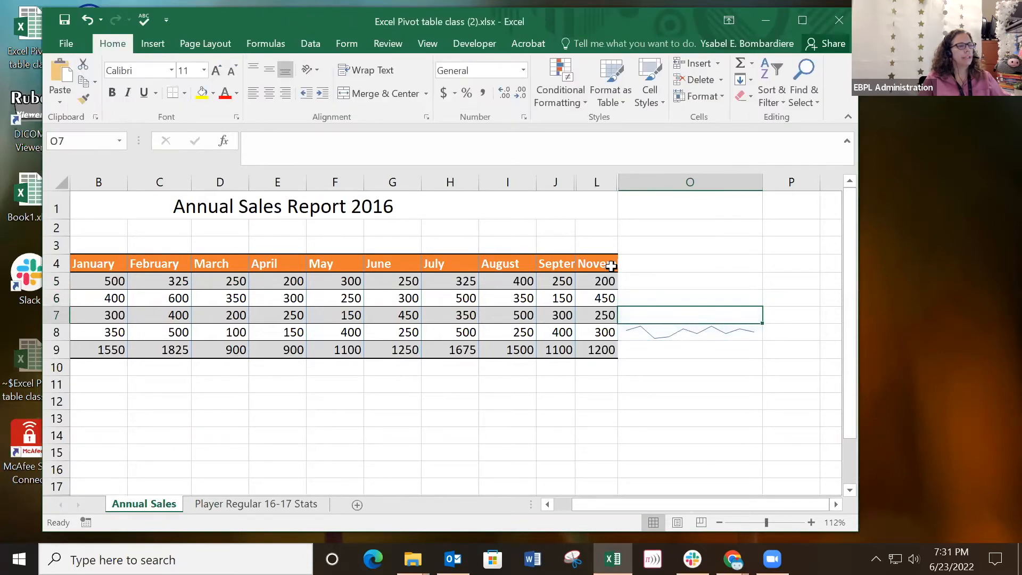
click(667, 337)
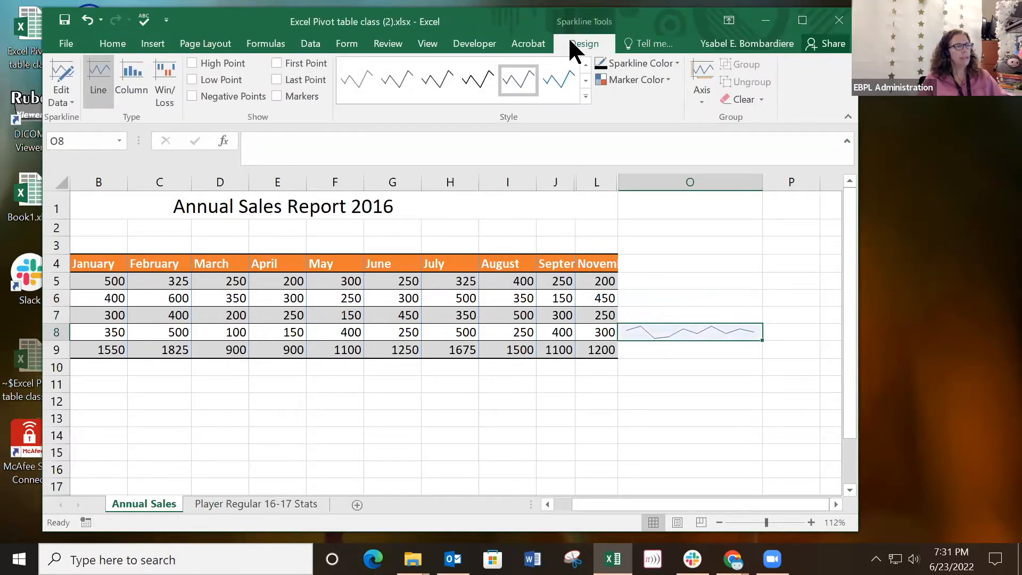
click(671, 413)
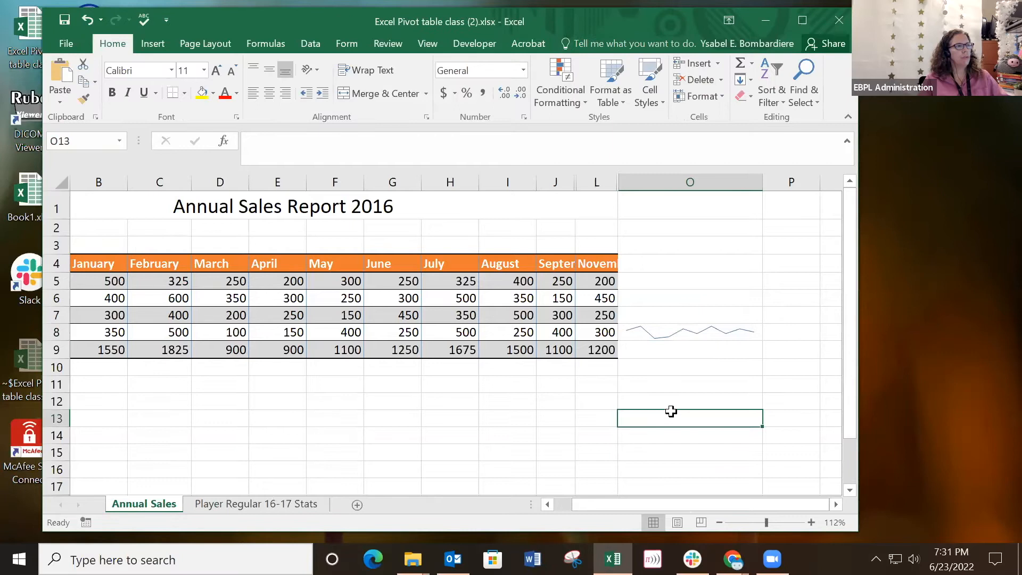
click(680, 330)
click(745, 99)
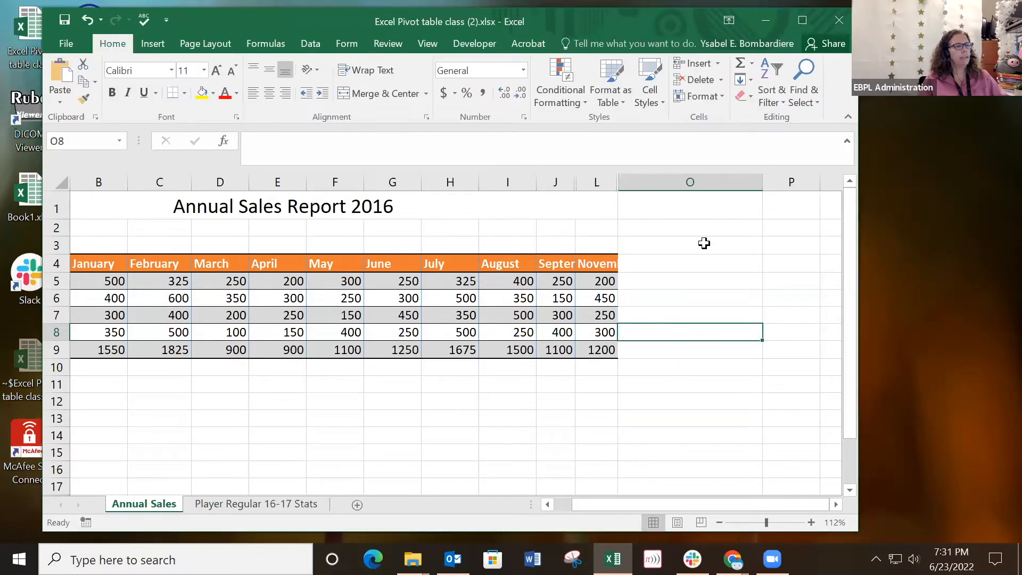
Insert a line sparkline in cell O5 based on the sales data range B5:L5.
click(646, 266)
click(650, 284)
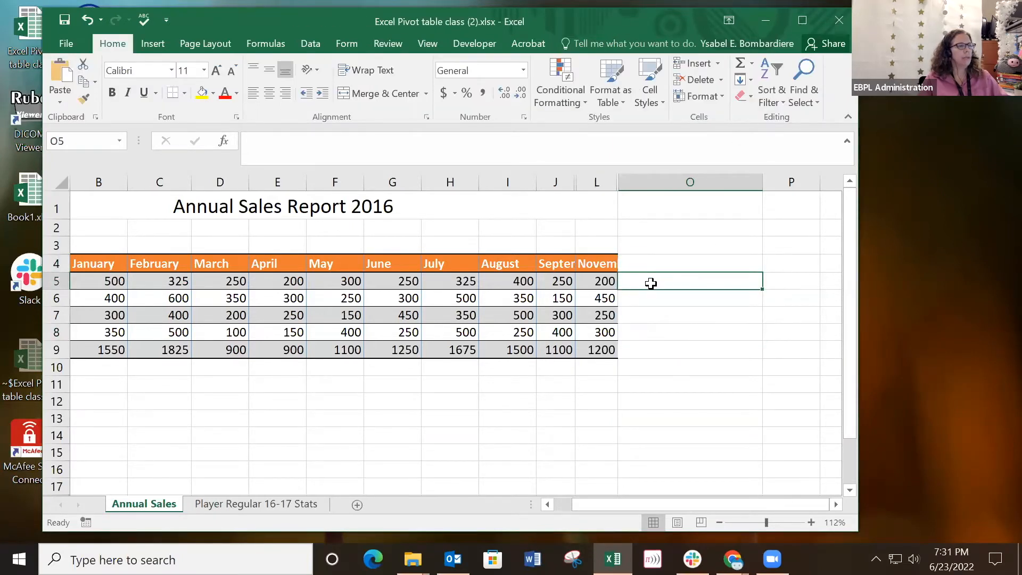
click(153, 43)
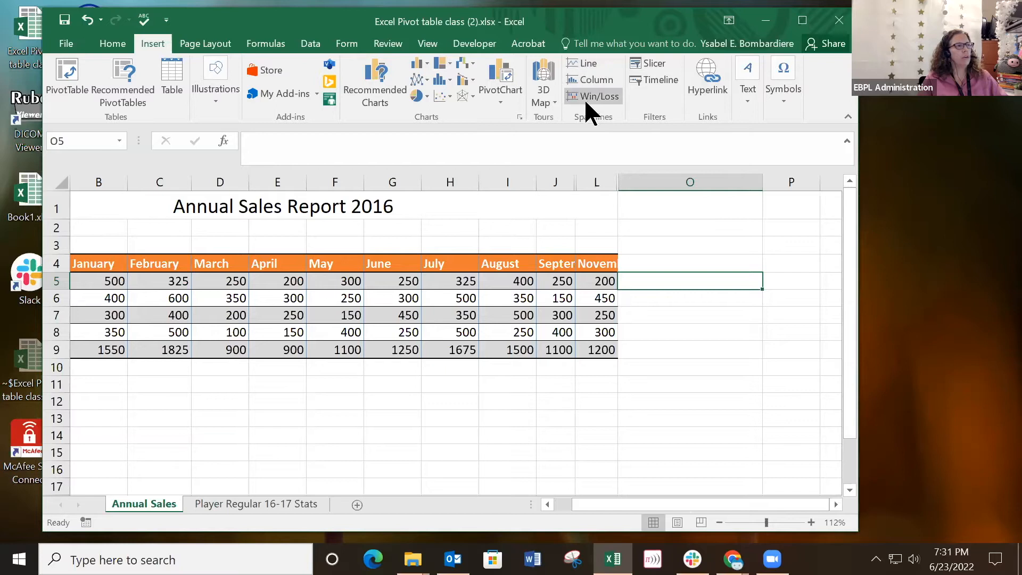
click(586, 58)
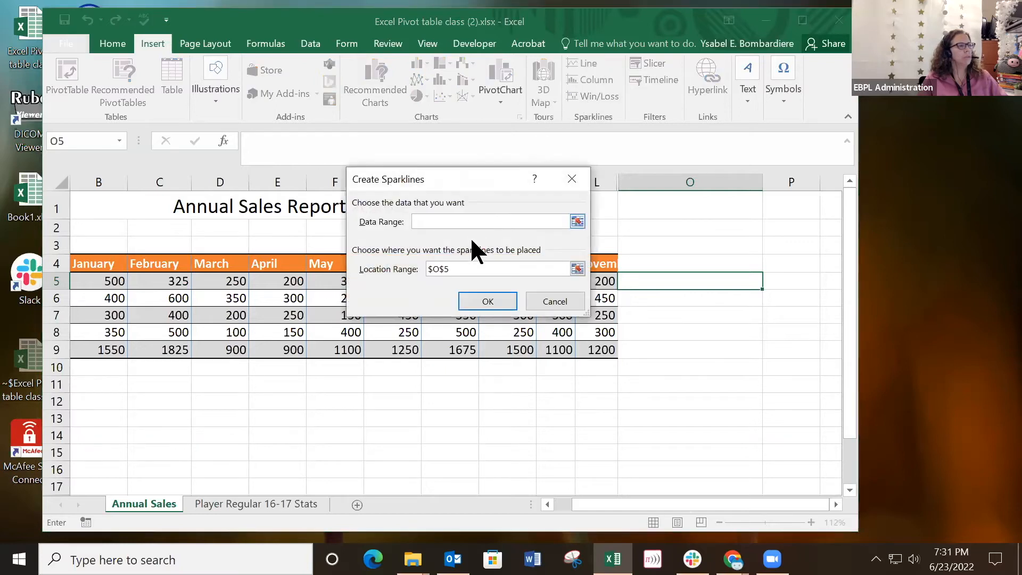
drag(91, 280, 587, 276)
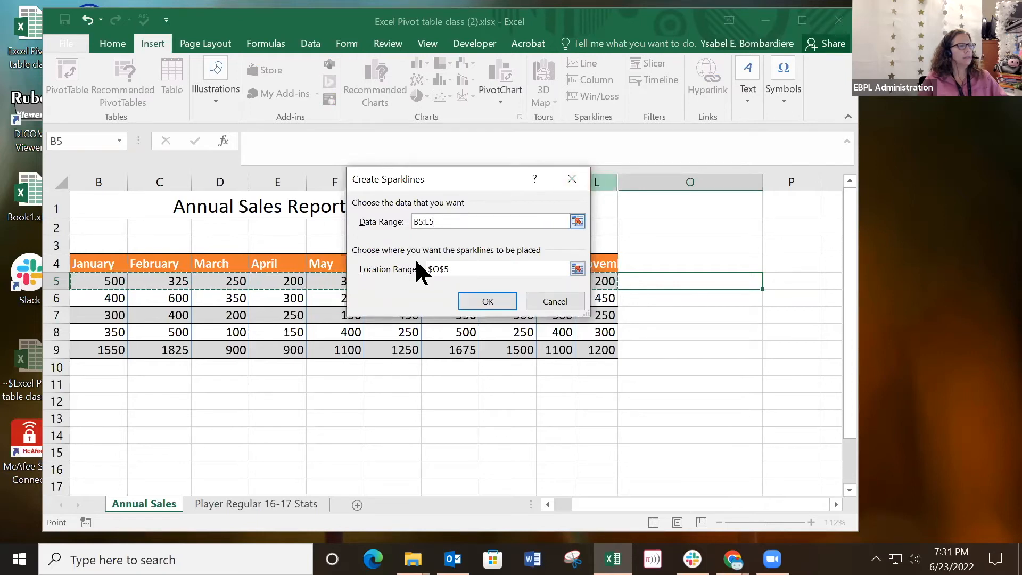
click(479, 296)
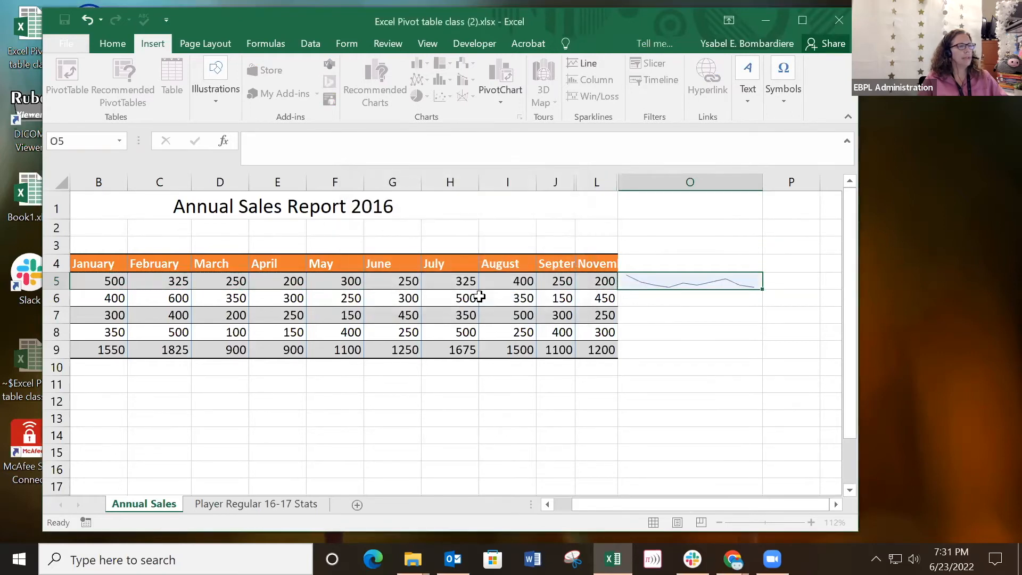
click(664, 301)
click(708, 283)
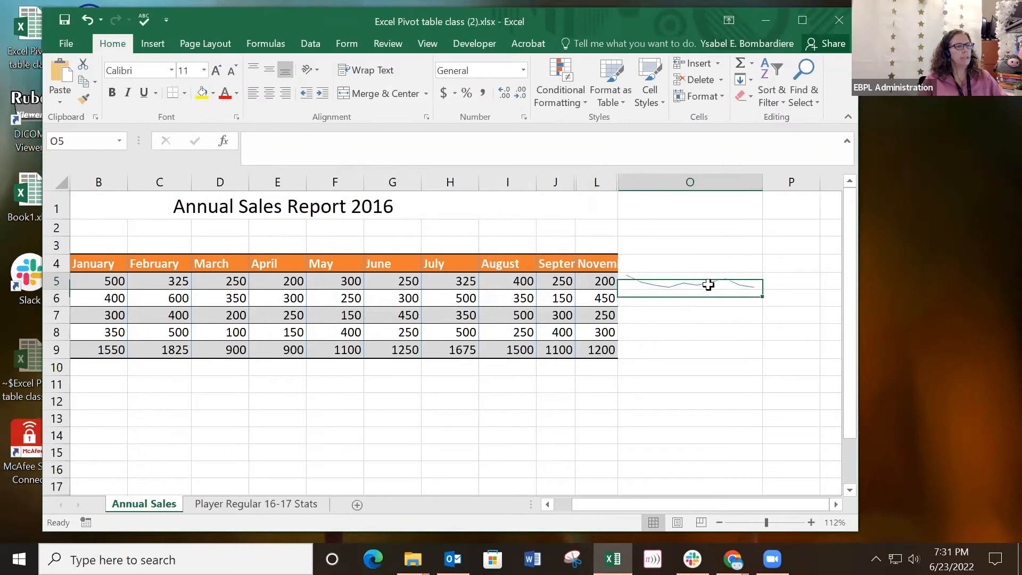
Insert a separate line sparkline in cell O6 based on the monthly sales data in row 6.
click(687, 301)
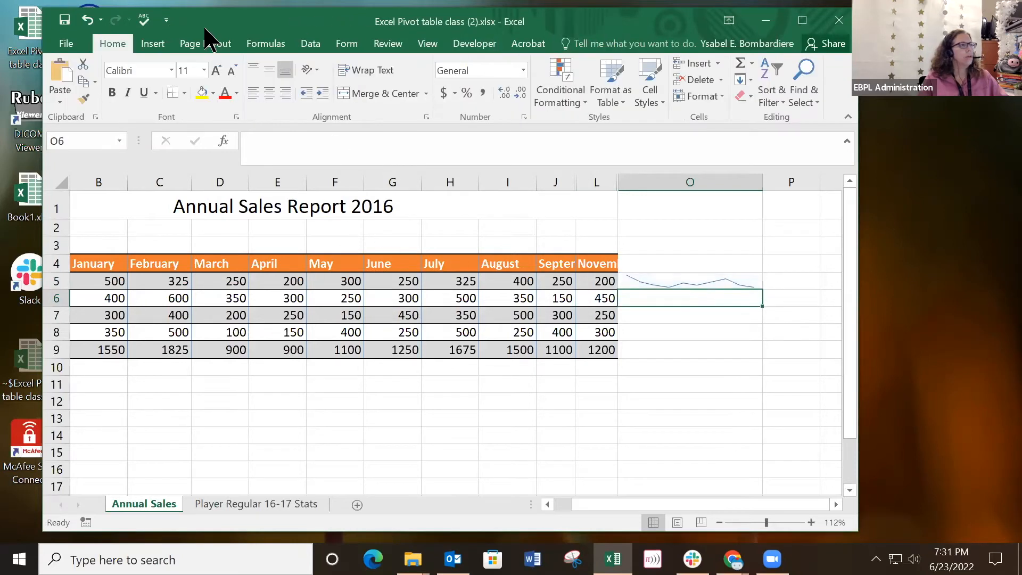
click(153, 43)
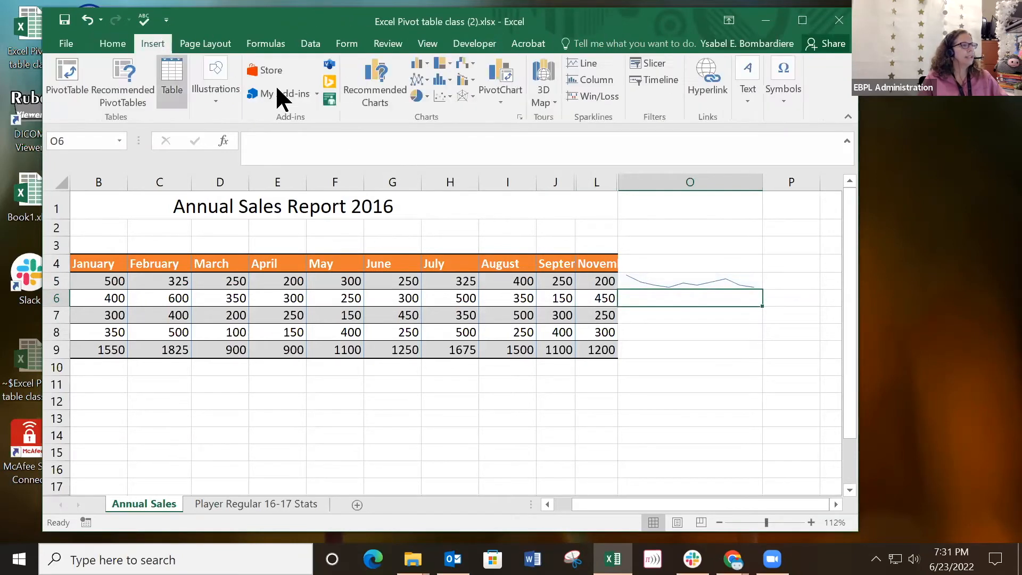
click(588, 64)
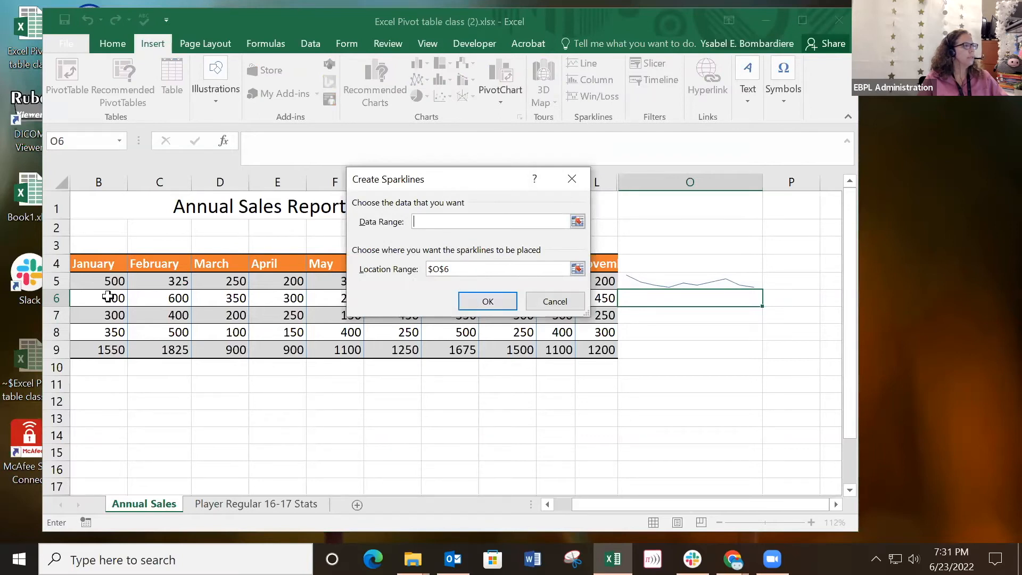
drag(111, 296, 561, 273)
drag(590, 297, 591, 298)
click(479, 303)
click(690, 346)
Extend the O6 sparkline down through the totals row in cell O9.
click(732, 297)
drag(762, 308, 756, 353)
click(674, 394)
Apply a gold style to the sparkline group in O6:O9 and mark its high and low points.
click(691, 300)
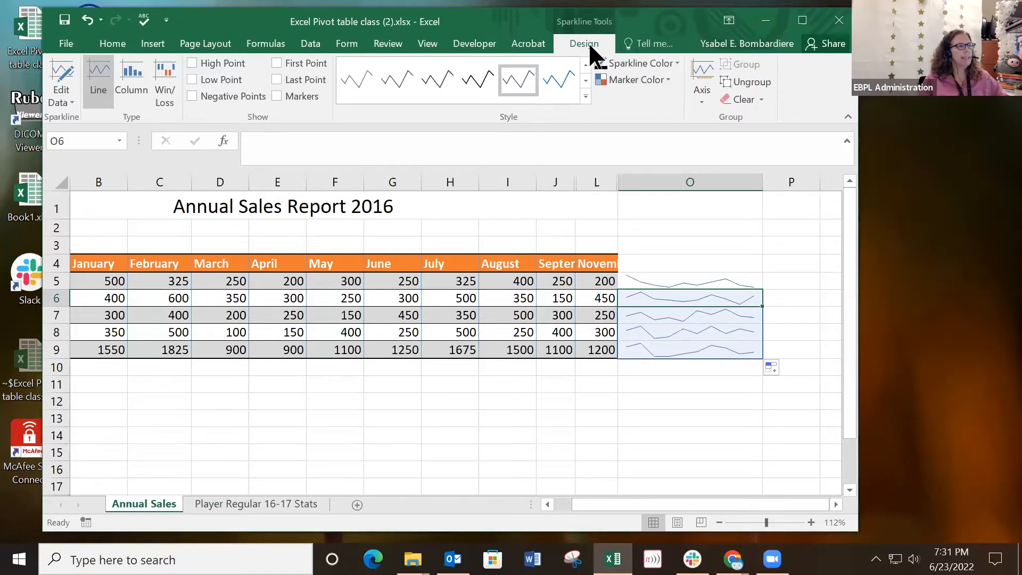
click(585, 96)
click(478, 168)
click(381, 162)
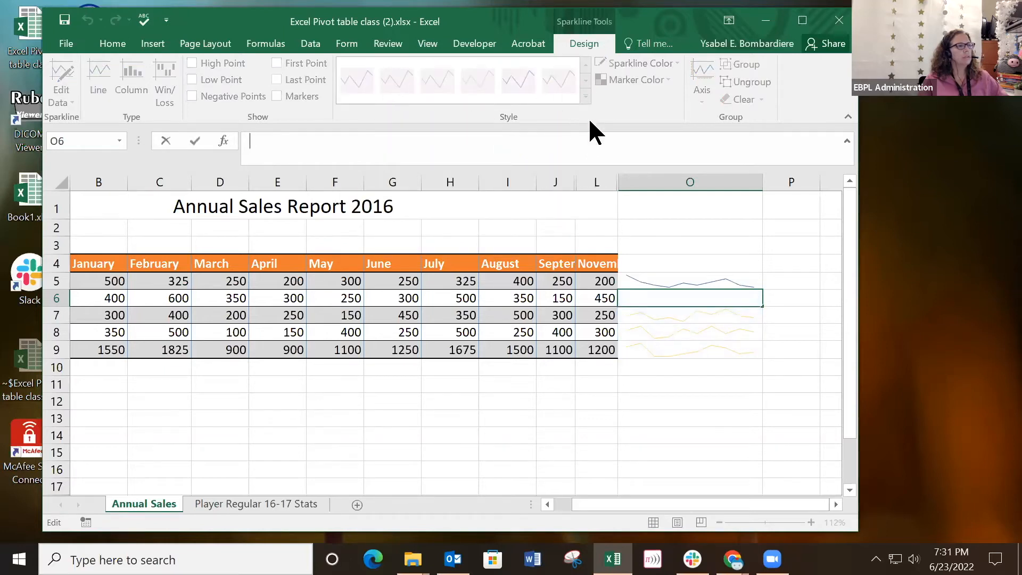
click(507, 227)
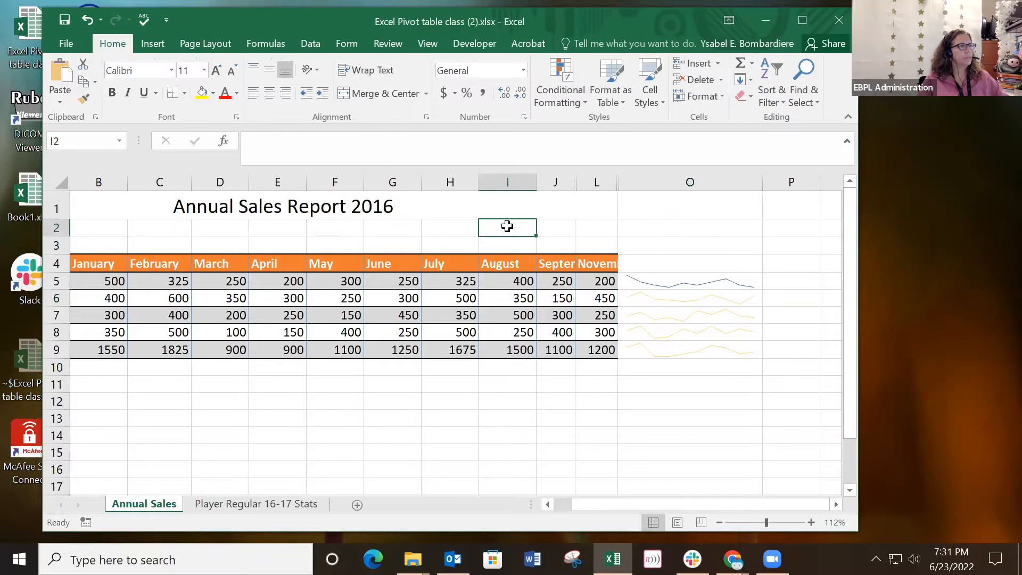
click(676, 275)
click(679, 327)
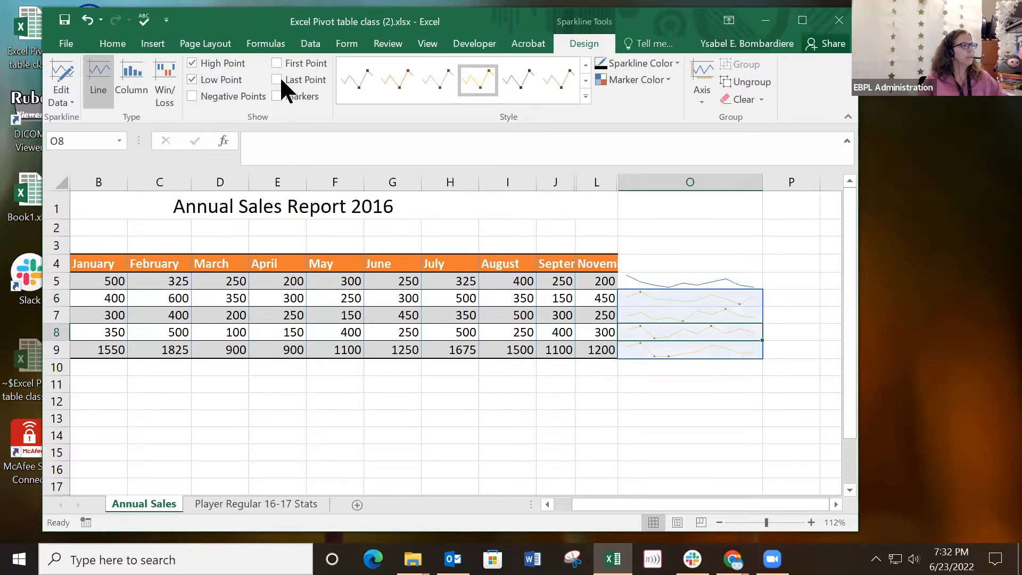
Change the sparkline group in O6:O9 to the Column type and to Win/Loss, and open its data editing options.
click(135, 72)
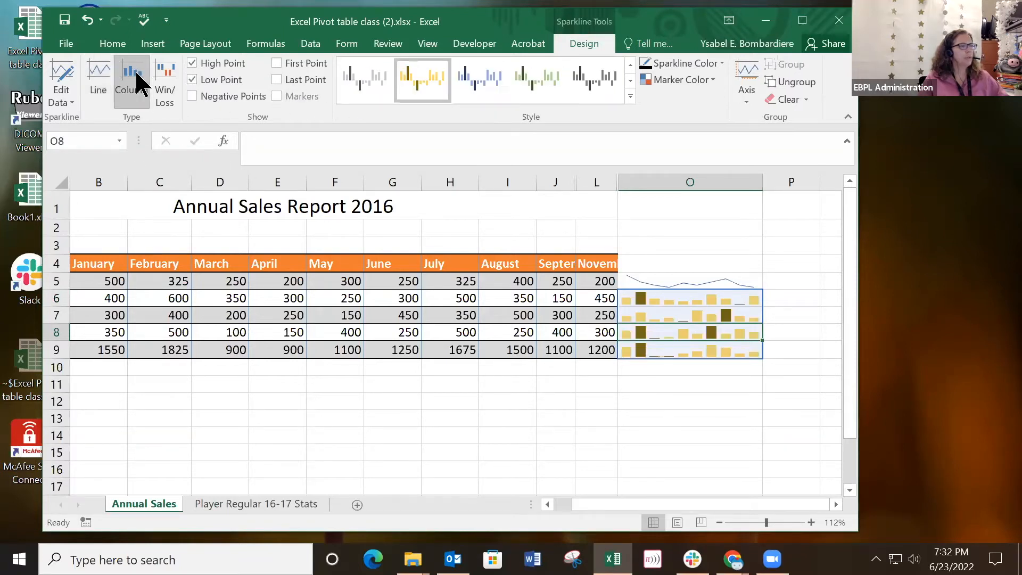
click(168, 90)
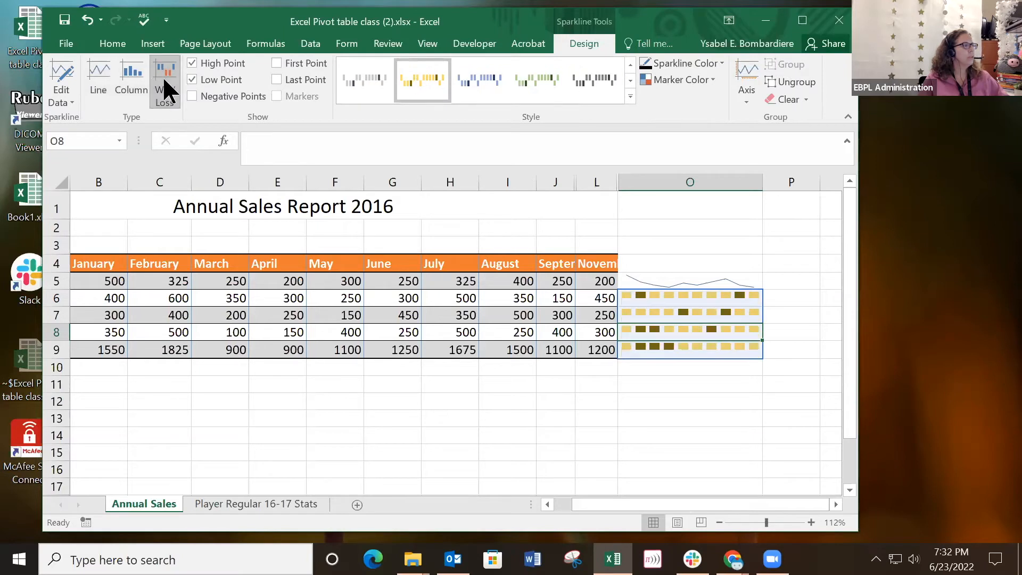
click(71, 101)
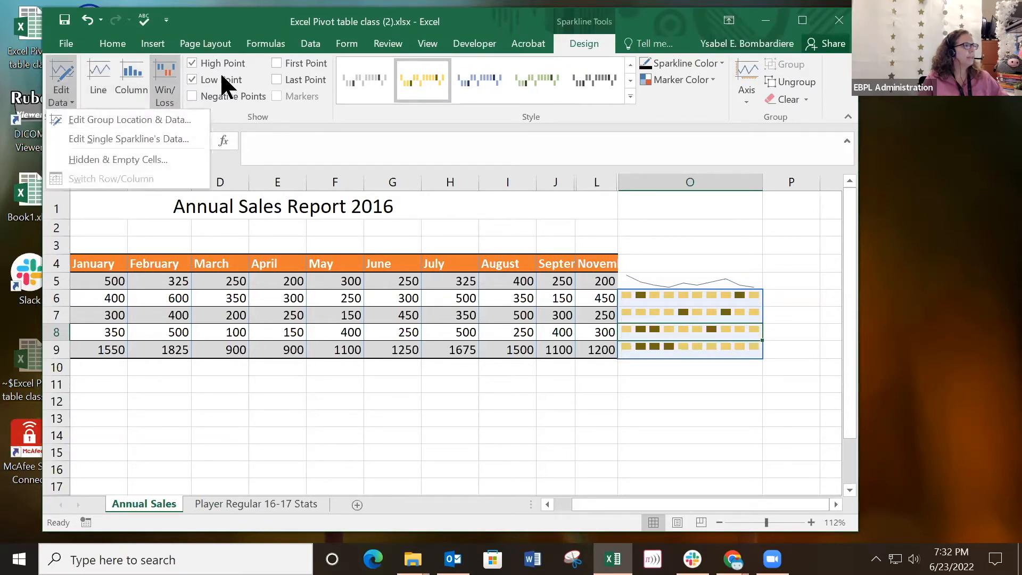
Apply a grey style to the Win/Loss sparklines in O6:O9 and set their sparkline color to yellow.
click(364, 79)
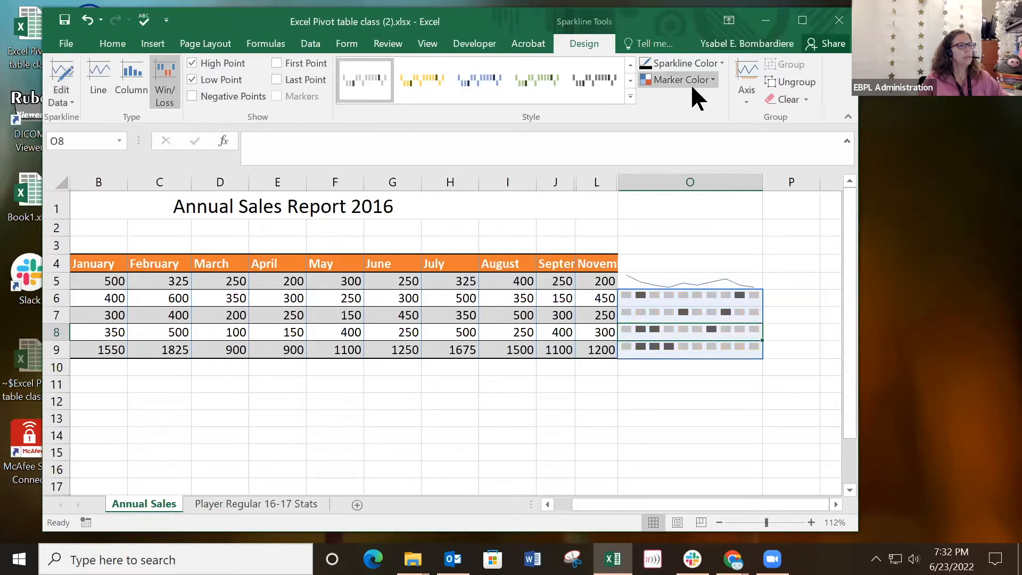
click(717, 63)
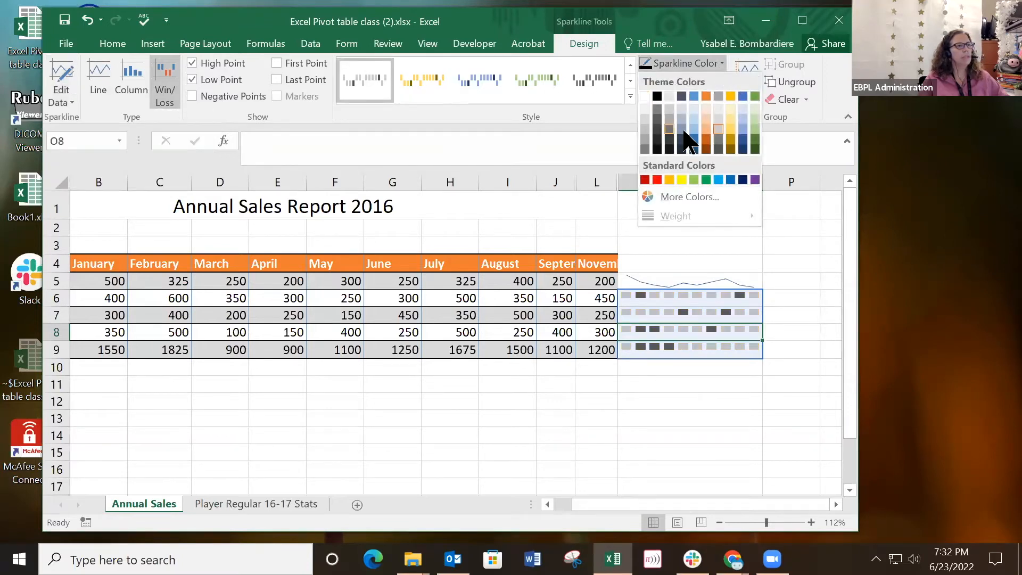
click(682, 179)
click(675, 227)
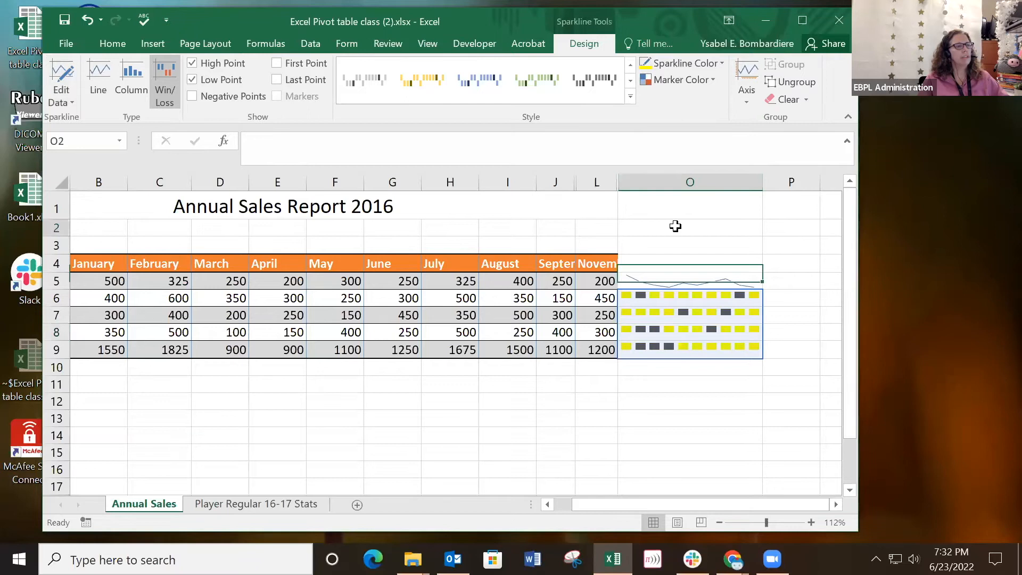
click(702, 346)
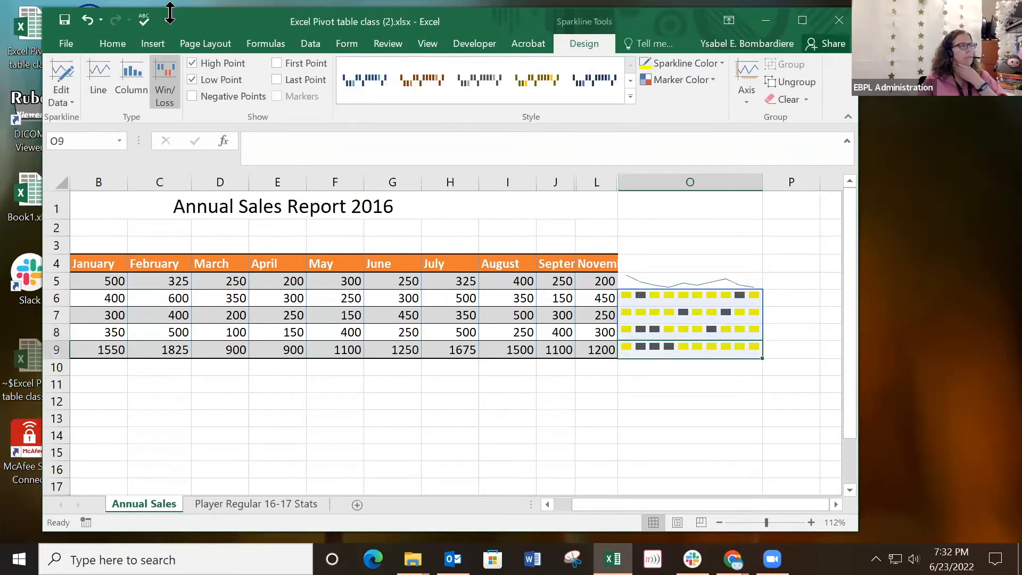
Undo the yellow color, the grey style and the type changes on the sparkline group.
click(88, 21)
click(87, 21)
click(88, 21)
click(88, 22)
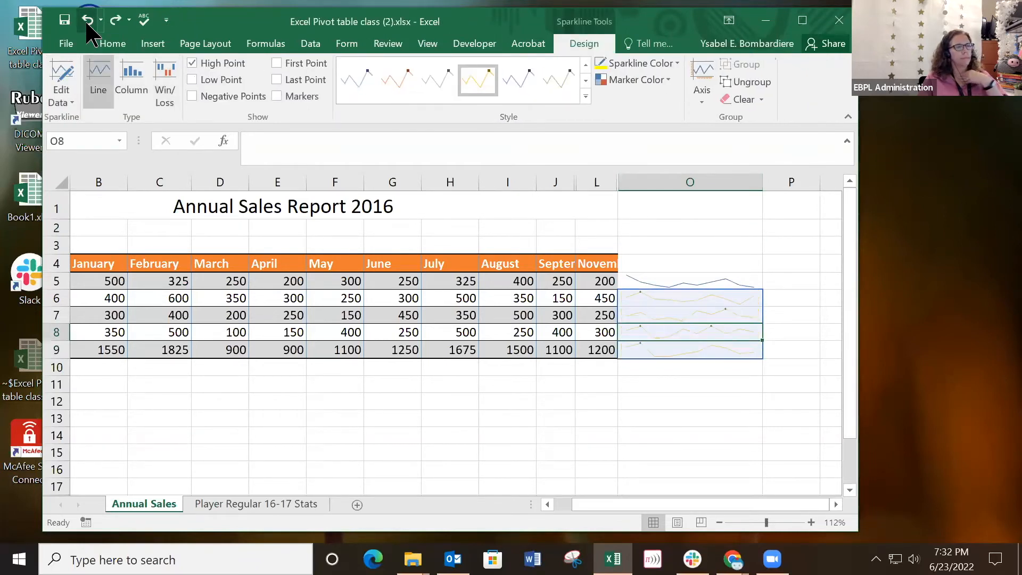
Undo the point markers and the gold style on the sparkline group in O6:O9.
click(88, 22)
click(87, 21)
click(88, 22)
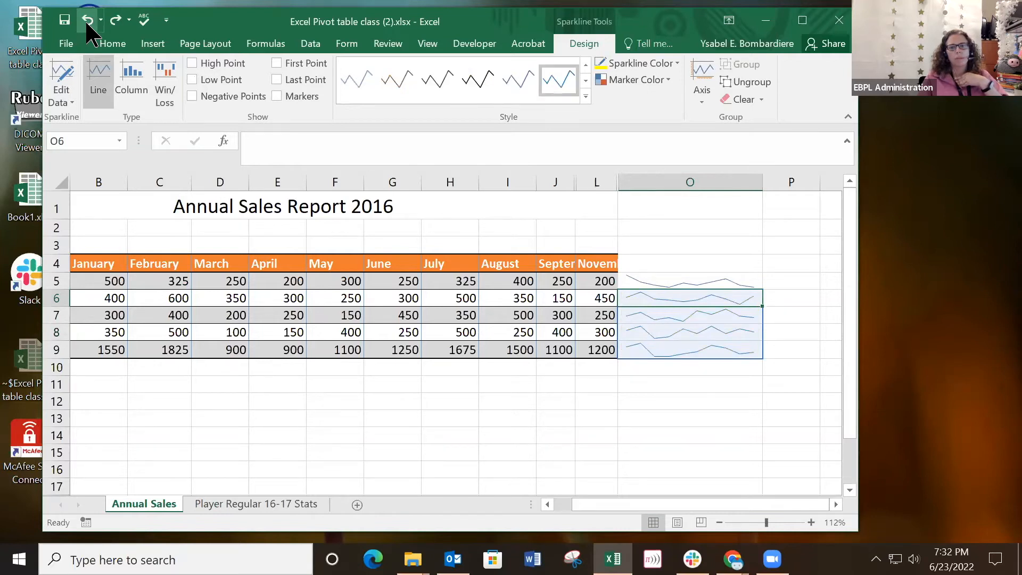
click(657, 381)
Clear the sparklines from cells O5 to O9 one cell at a time.
click(674, 281)
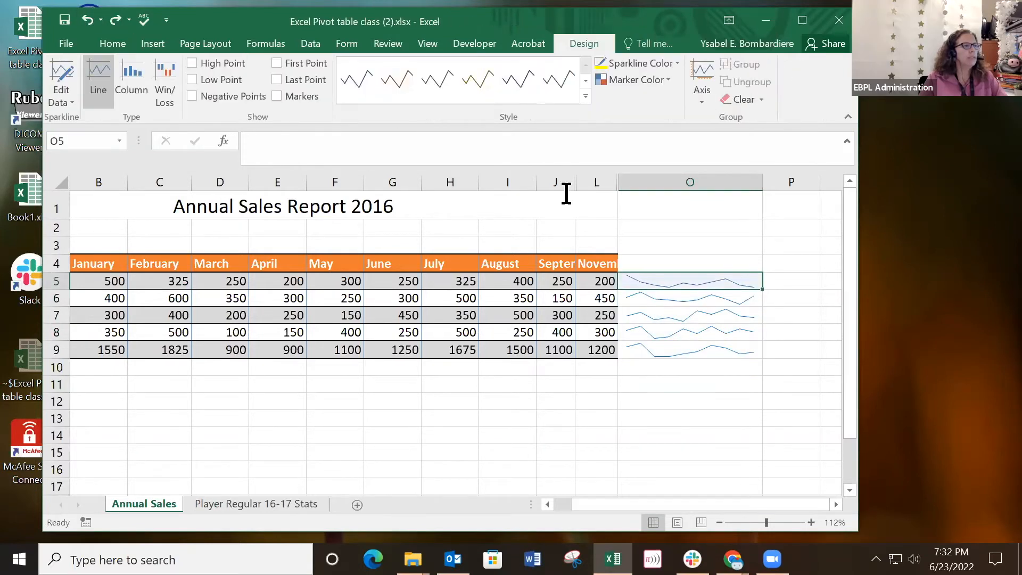
click(741, 99)
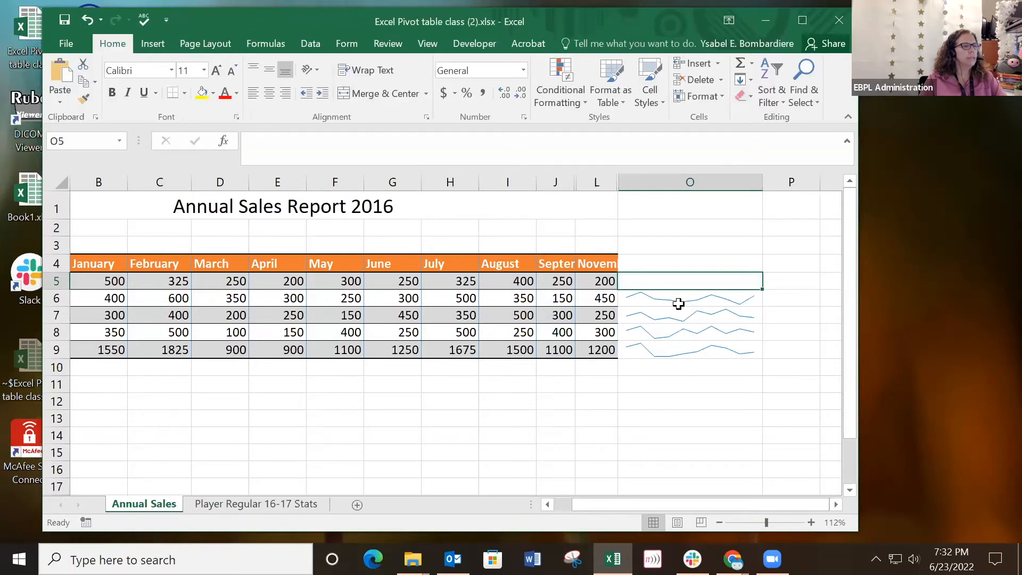
click(678, 303)
click(741, 99)
click(680, 314)
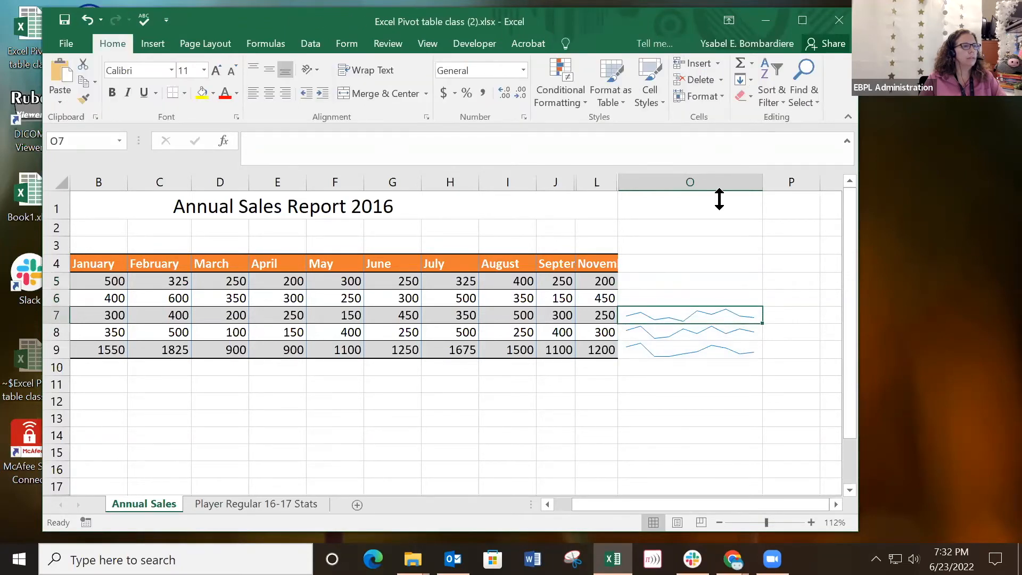
click(730, 99)
click(692, 331)
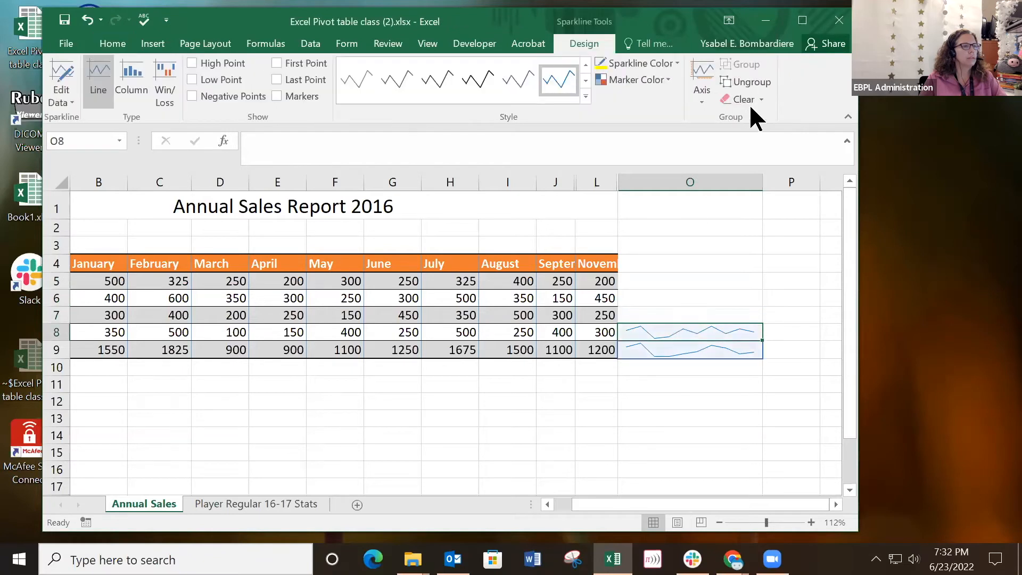
click(737, 100)
click(668, 355)
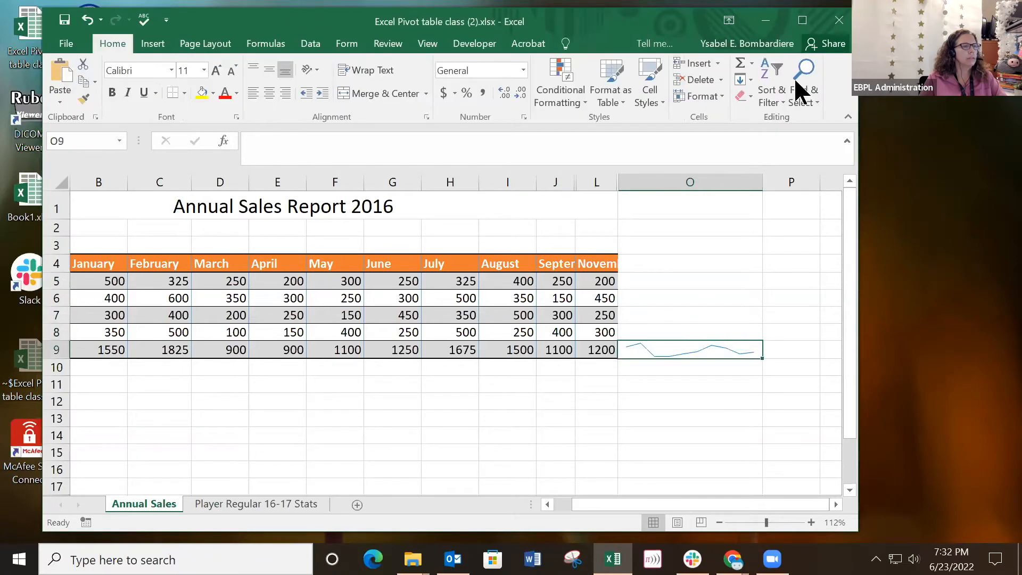
click(739, 99)
click(663, 415)
Unhide the Salesperson column N and the December column M.
click(659, 283)
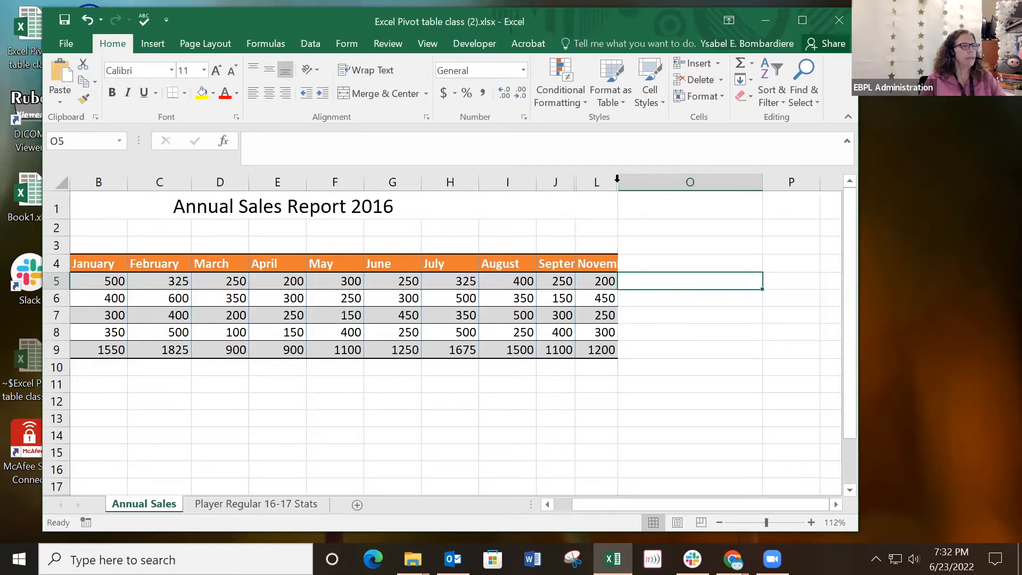
drag(617, 181, 685, 186)
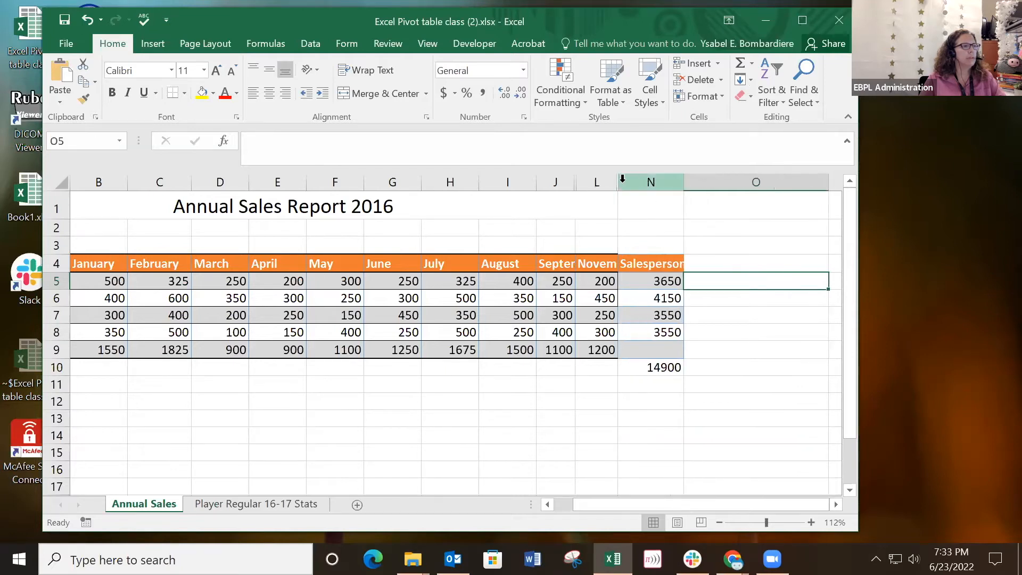
drag(619, 183, 657, 189)
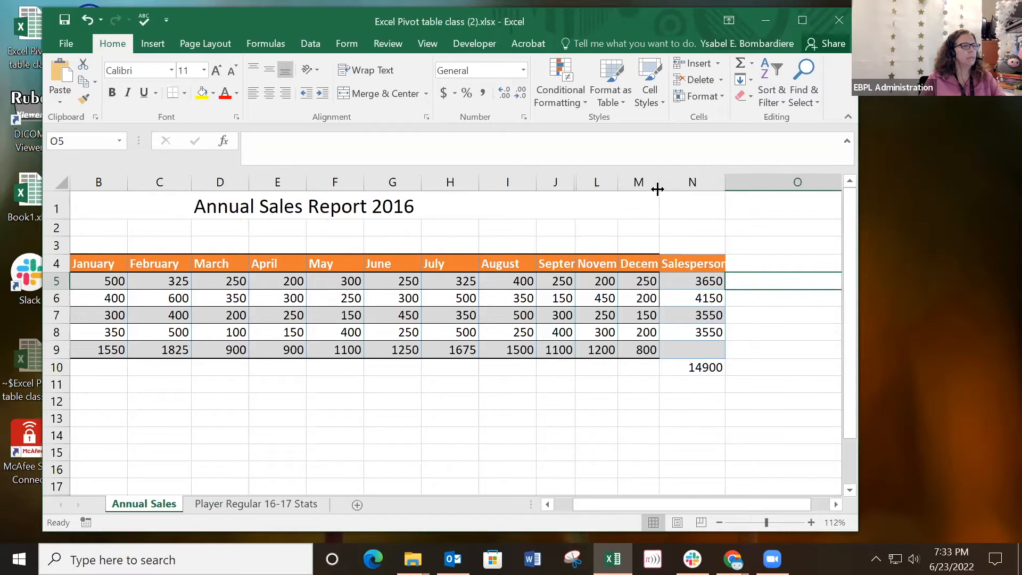
Hide the Salesperson column N and reveal the hidden October column K at a narrow width.
click(708, 182)
right_click(682, 184)
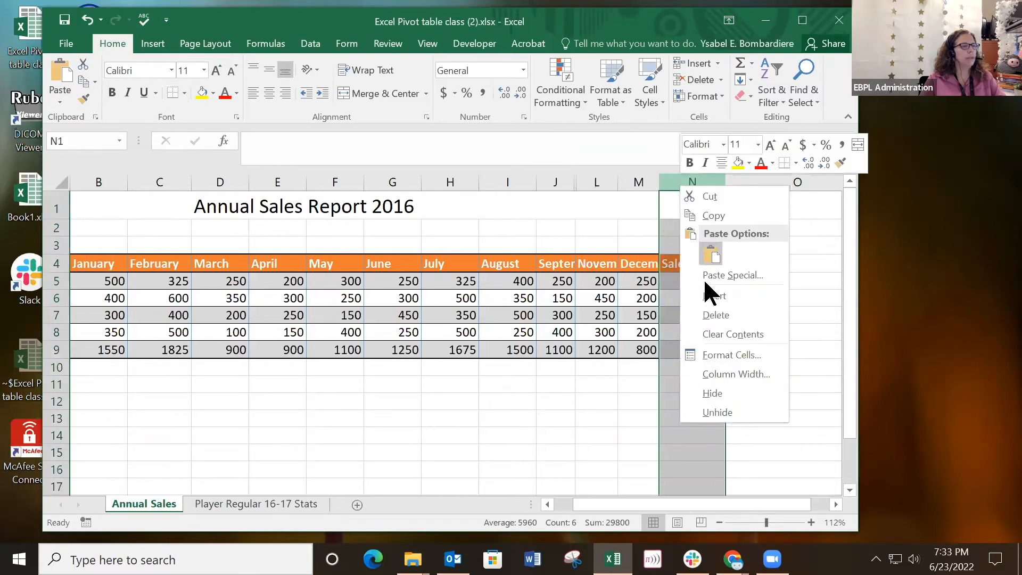
click(721, 397)
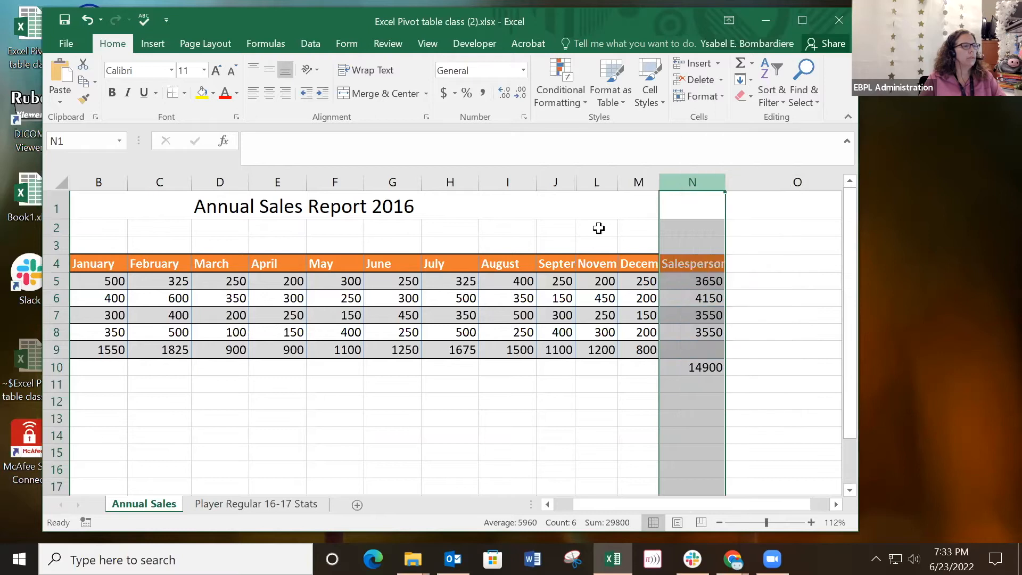
drag(585, 182, 602, 183)
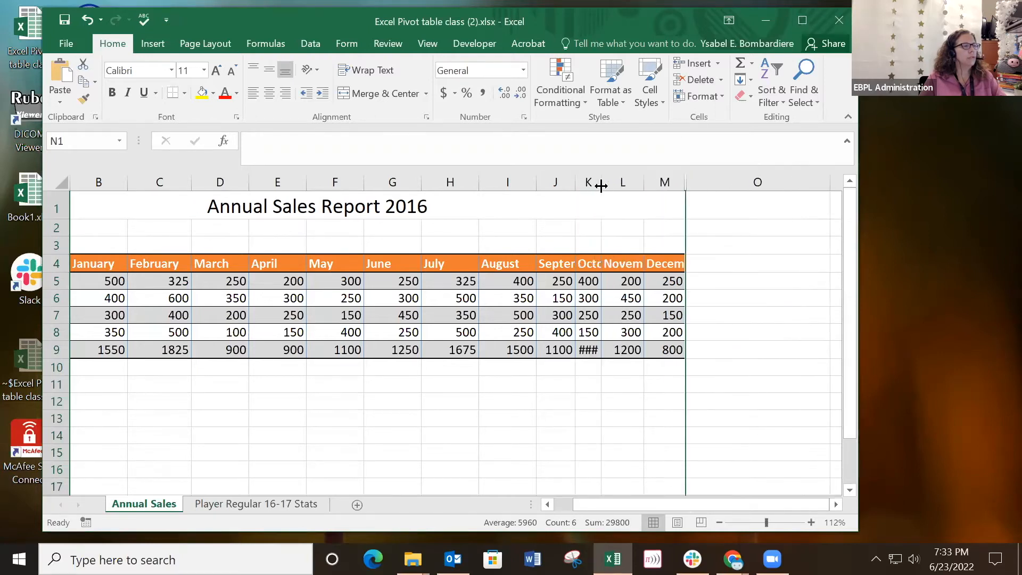
click(587, 278)
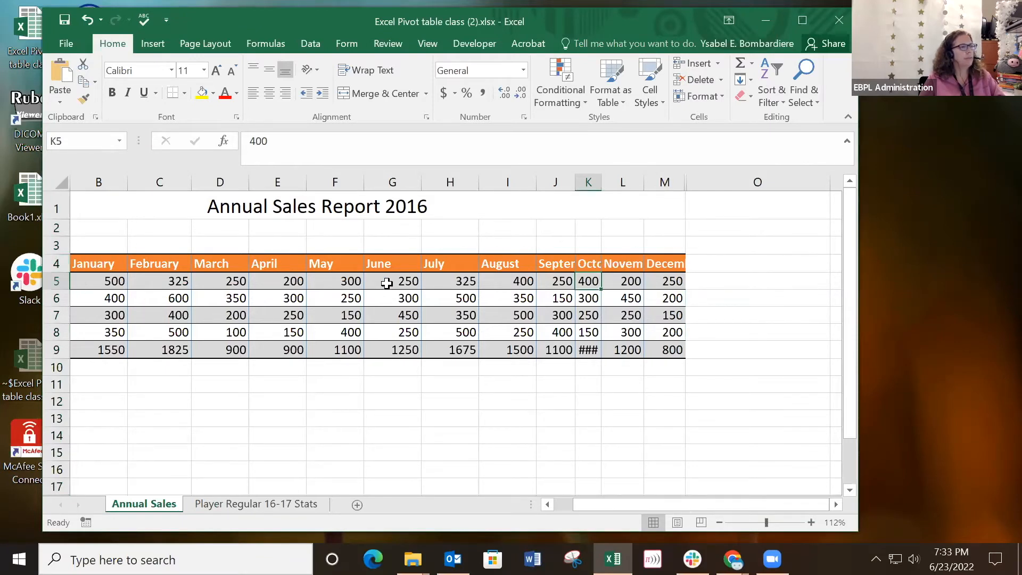
Insert a line sparkline in O5 from the January to December data range B5:M5.
click(728, 281)
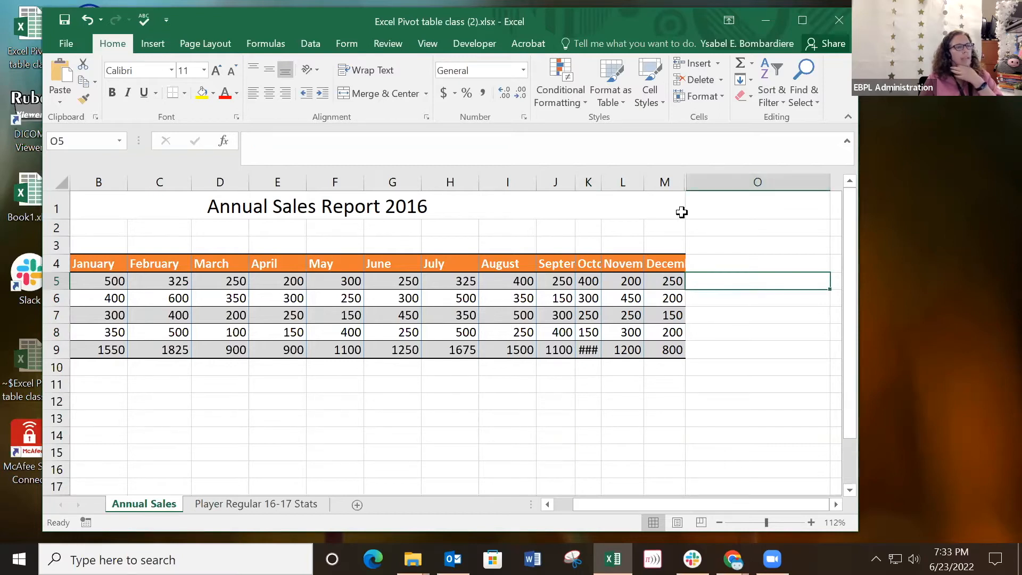
click(758, 303)
click(761, 282)
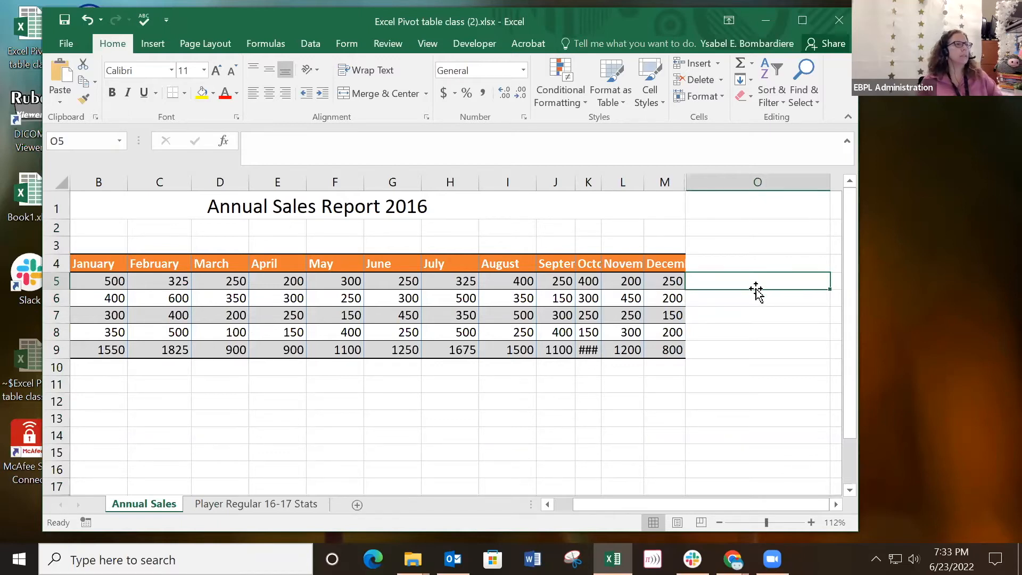
click(155, 43)
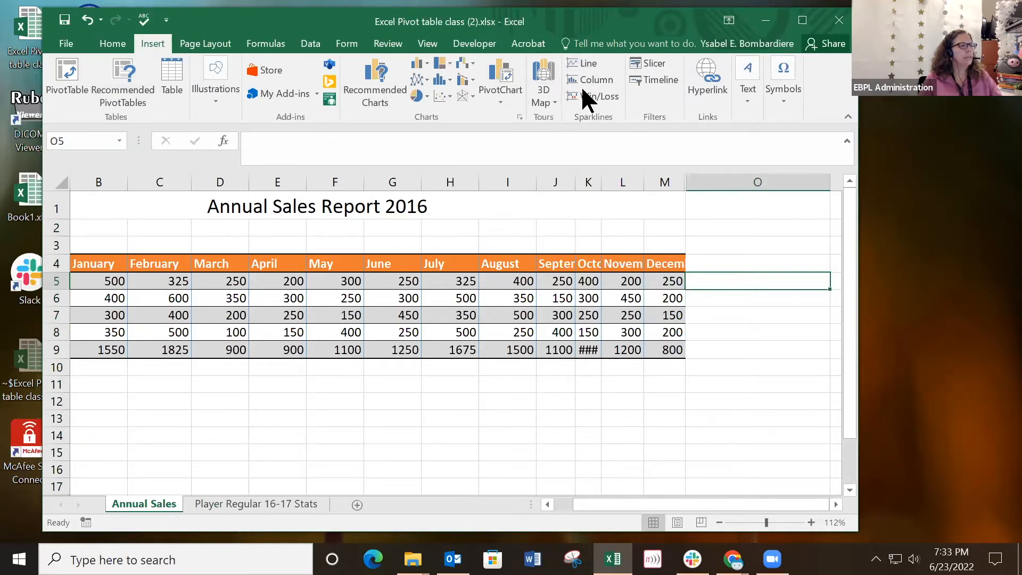
click(582, 63)
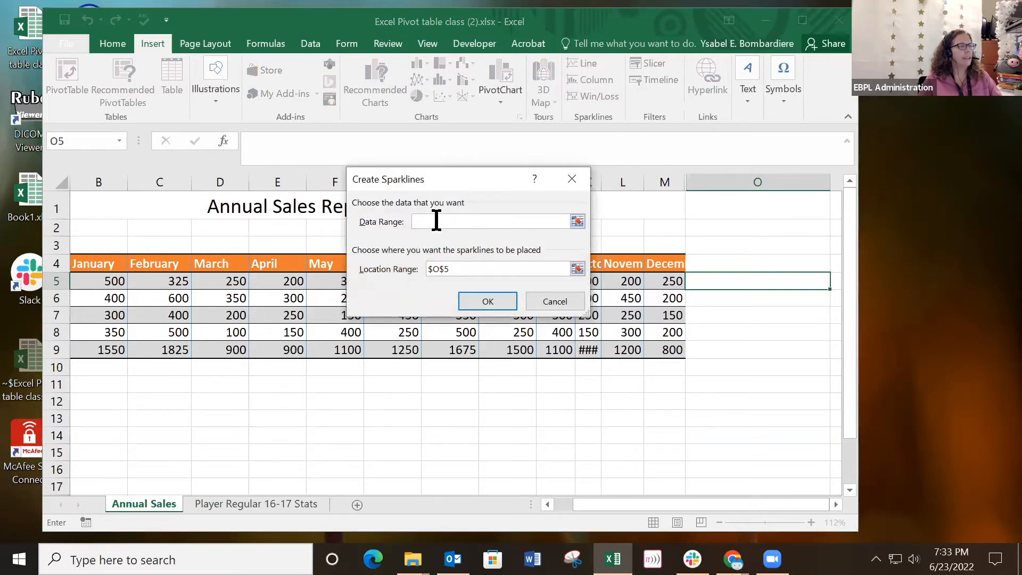
drag(107, 283, 663, 283)
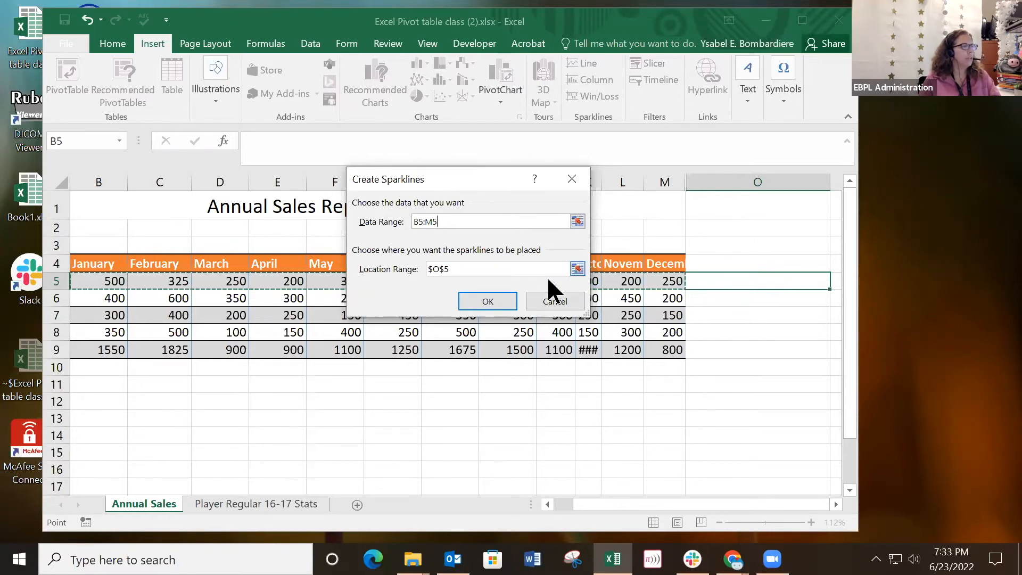
click(485, 301)
click(745, 300)
click(743, 282)
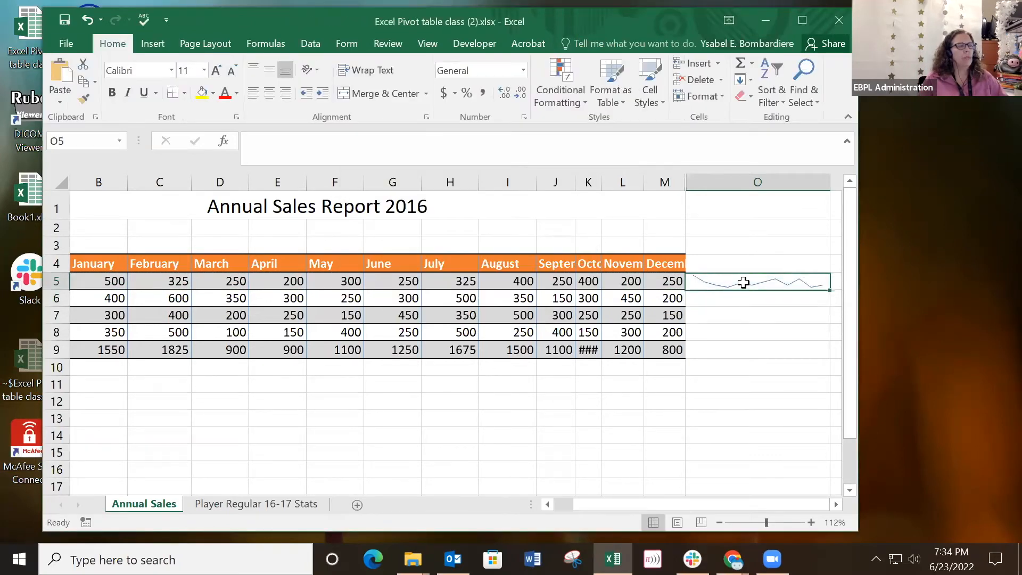
Fill the sparkline in O5 down through O8.
click(742, 301)
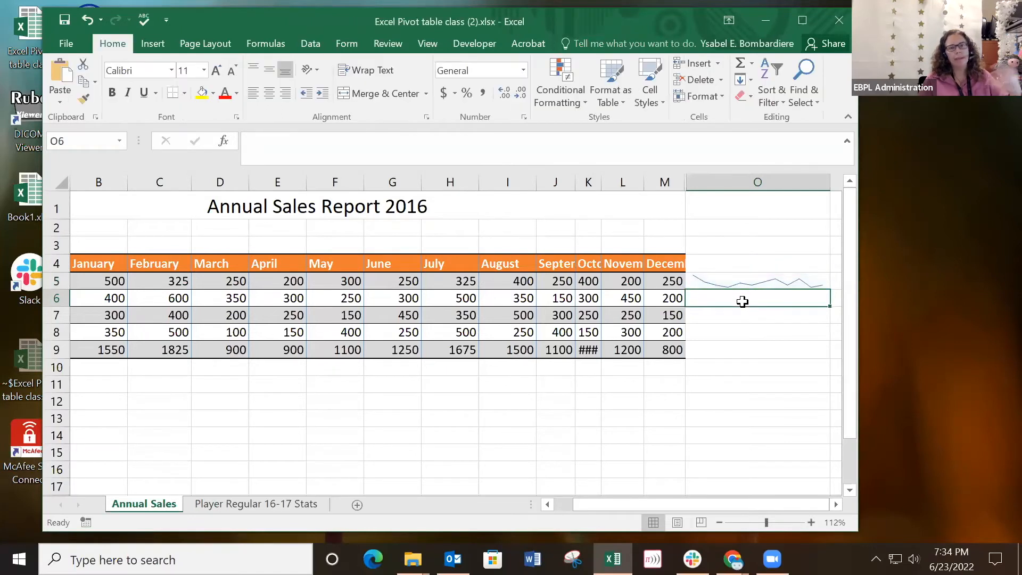
click(745, 284)
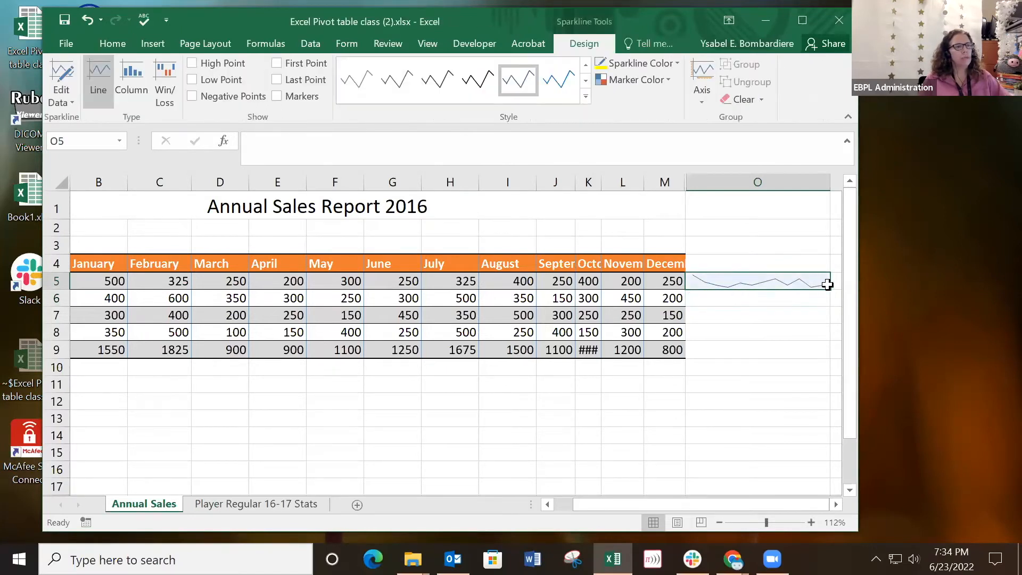
drag(832, 289, 814, 337)
click(753, 352)
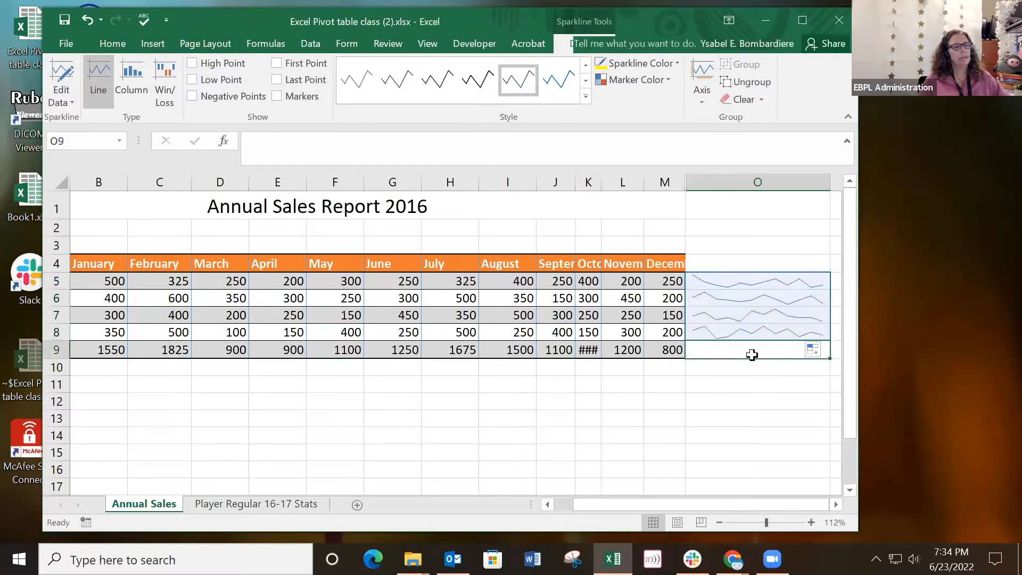
click(755, 284)
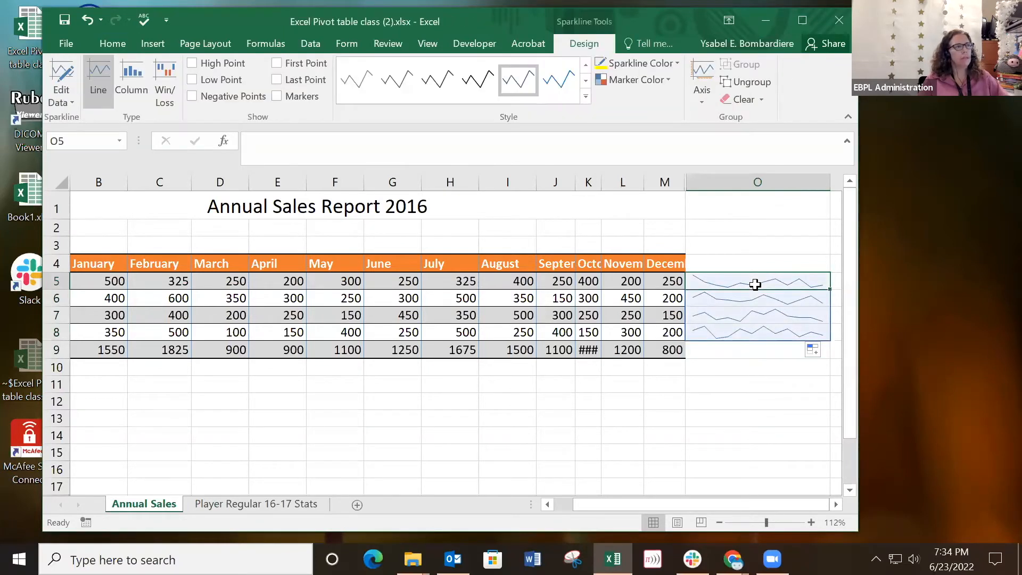
click(745, 387)
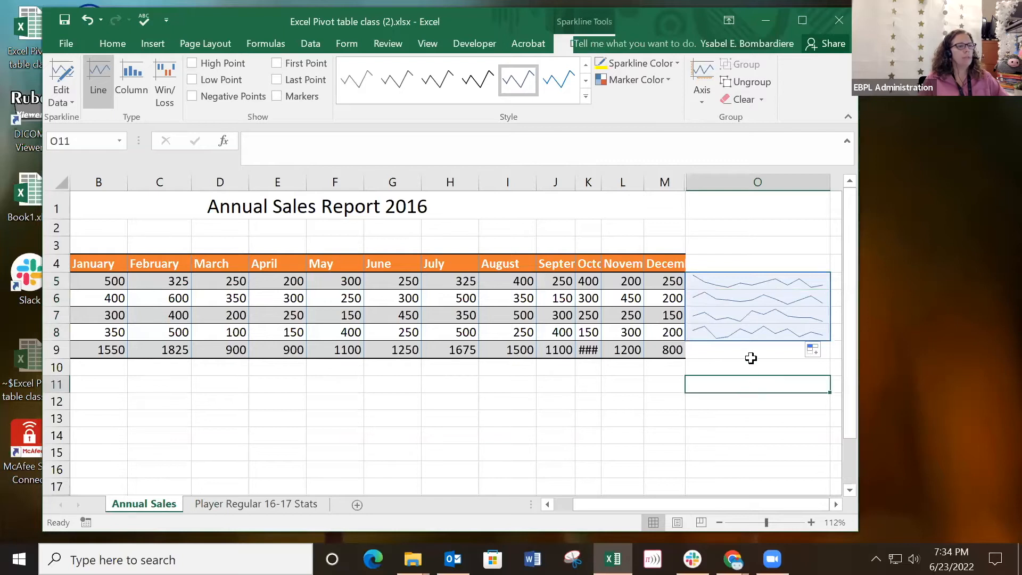
Apply a dark style to the sparkline group in O5:O8 and mark its high and low points.
click(746, 328)
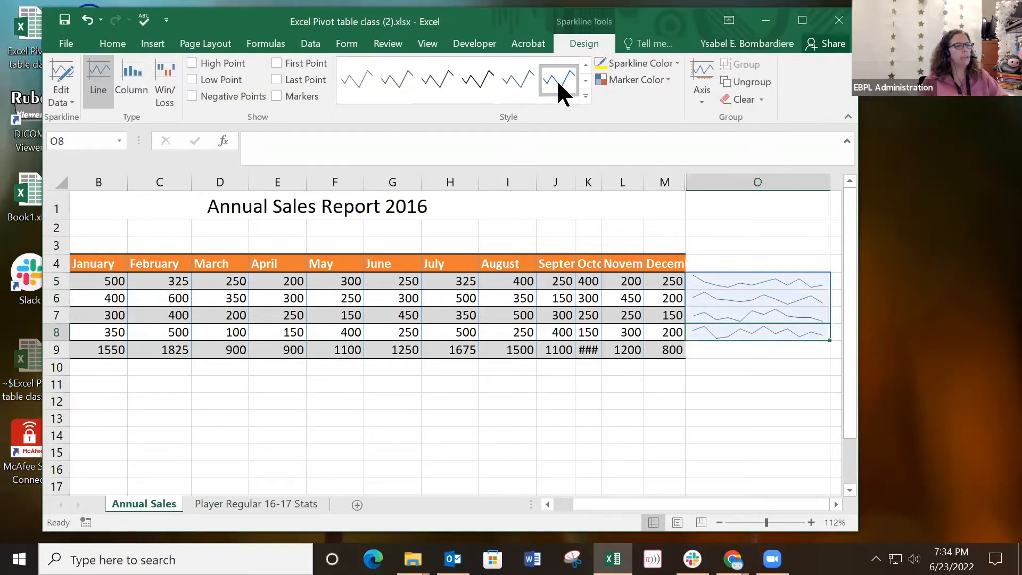
click(440, 85)
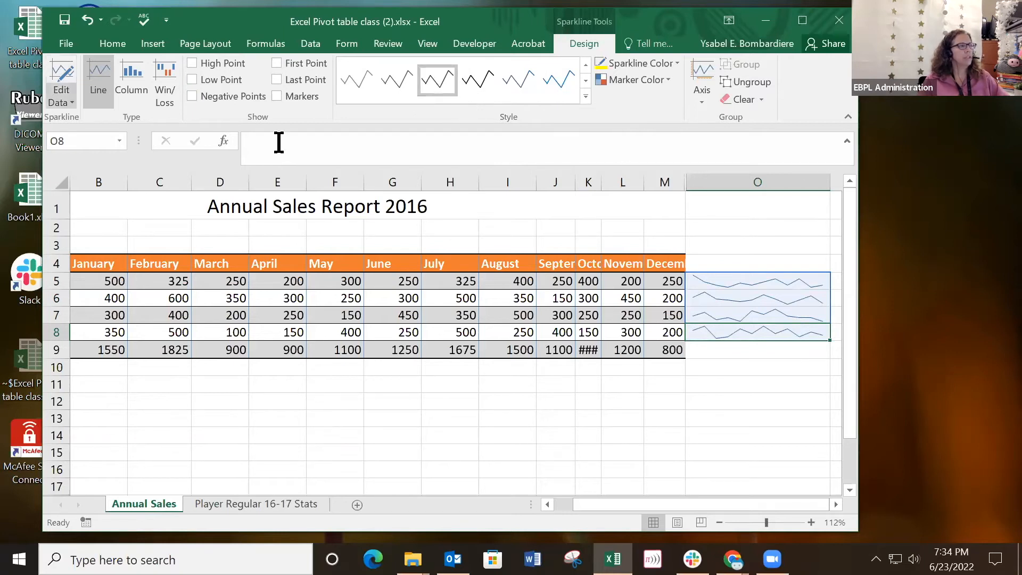
click(192, 79)
click(515, 398)
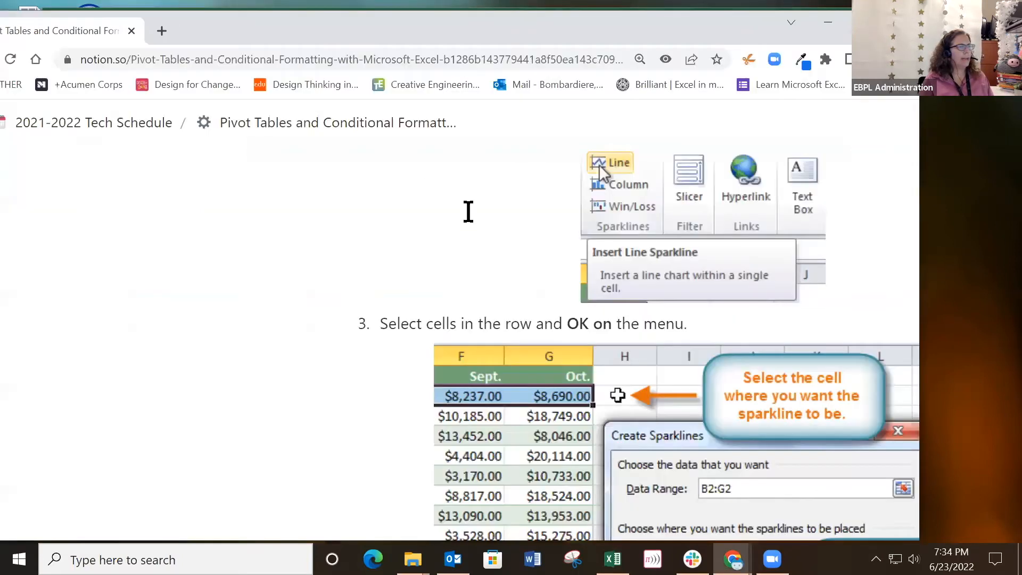
Switch to the Notion class notes in Chrome and go through the sparklines section to the Pivot Tables introduction.
scroll(469, 213, down, 10)
scroll(475, 266, down, 10)
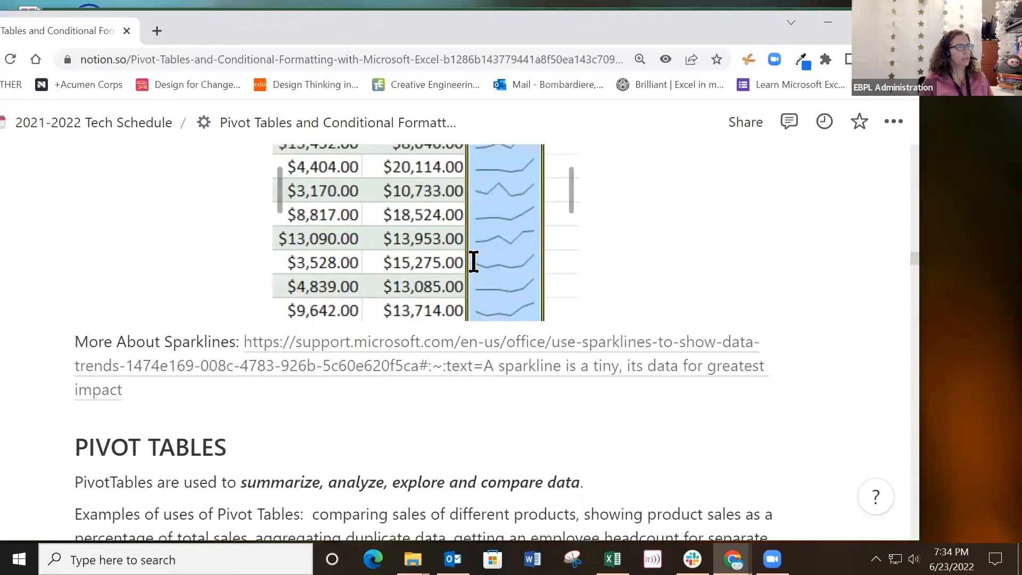
scroll(474, 262, up, 3)
scroll(468, 240, up, 1)
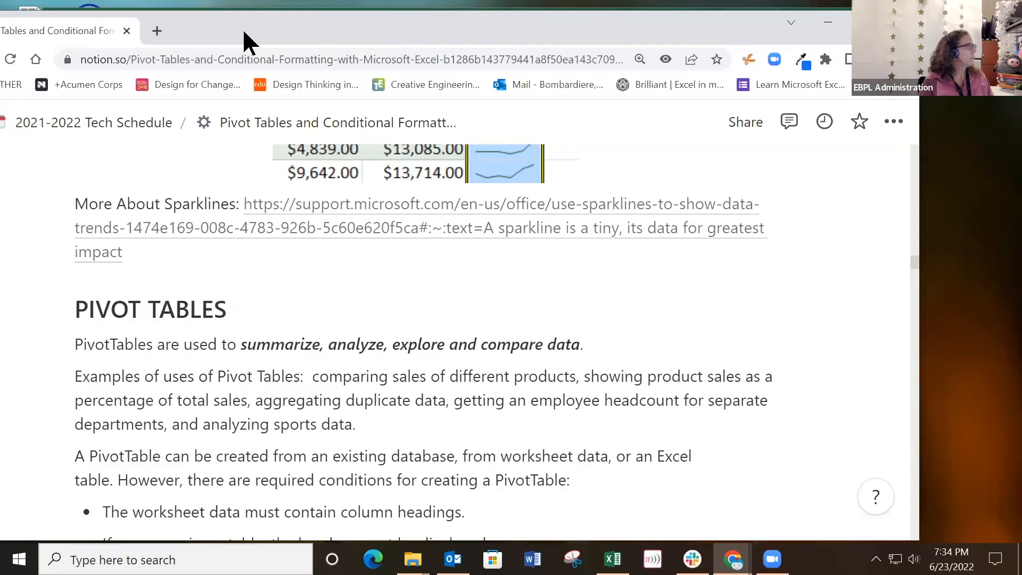
Return to Excel and convert the table on the Player Regular 16-17 Stats sheet to a normal range.
key(alt+Tab)
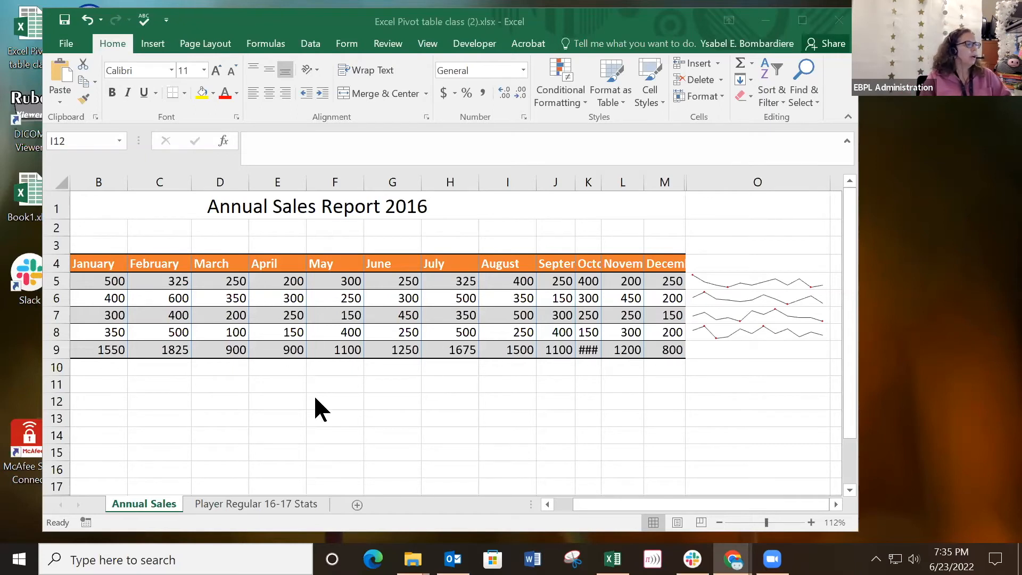
click(242, 502)
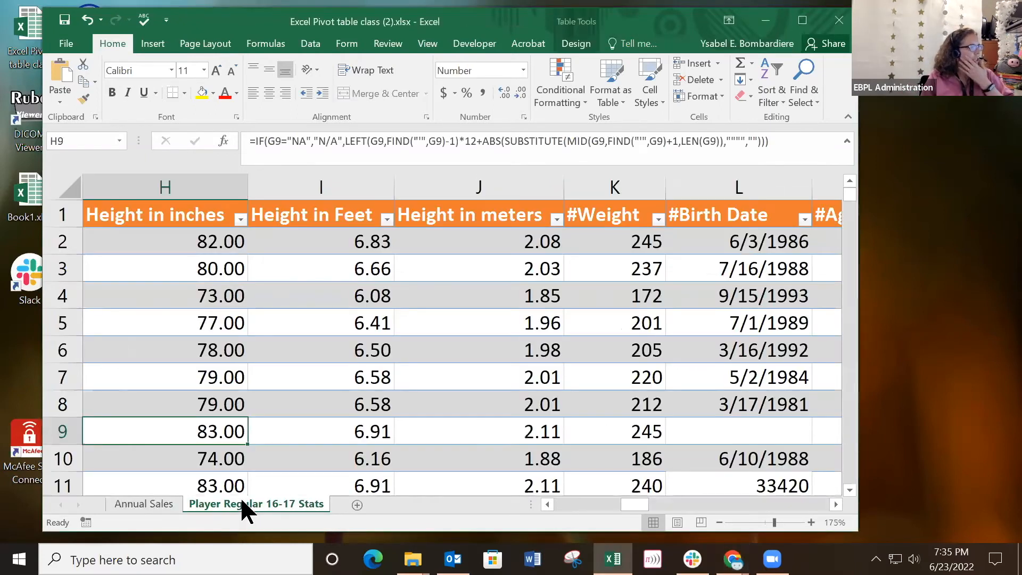
click(271, 292)
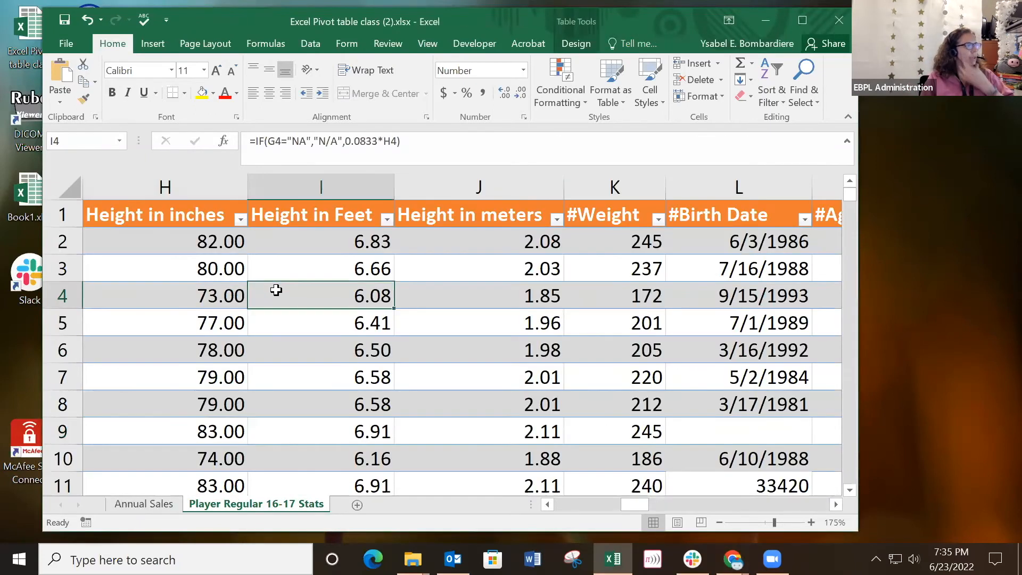
click(575, 45)
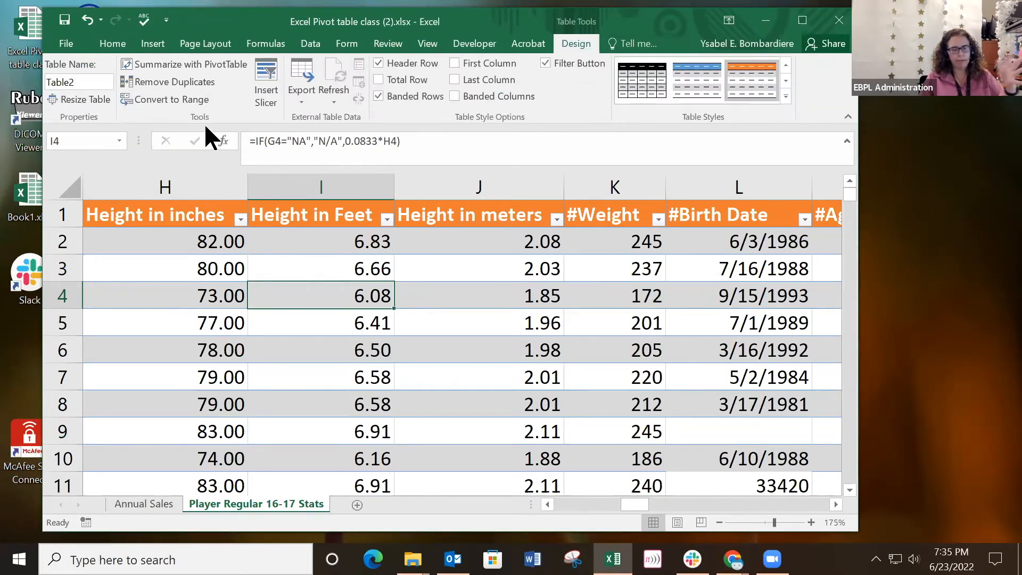
click(175, 100)
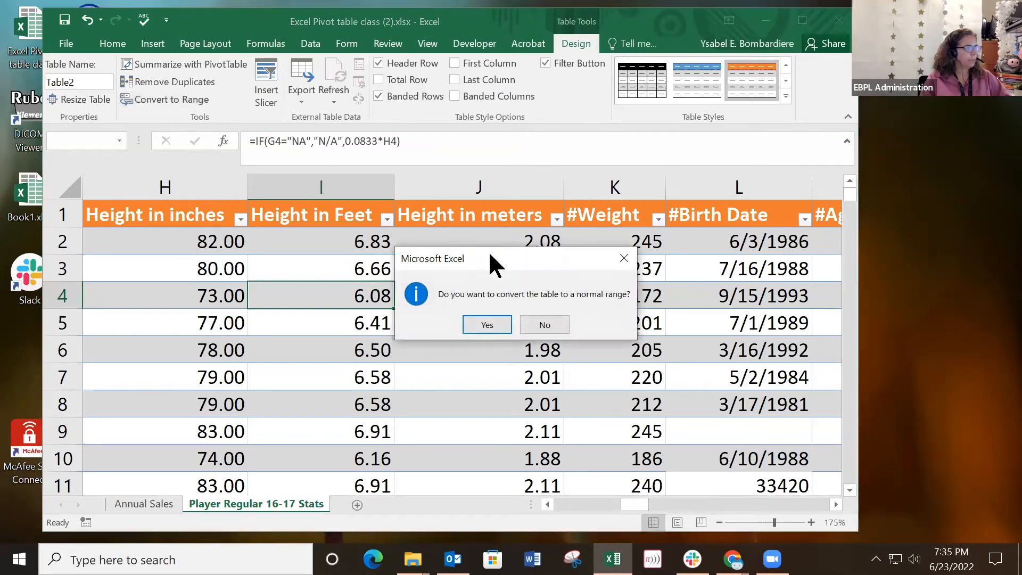
click(486, 324)
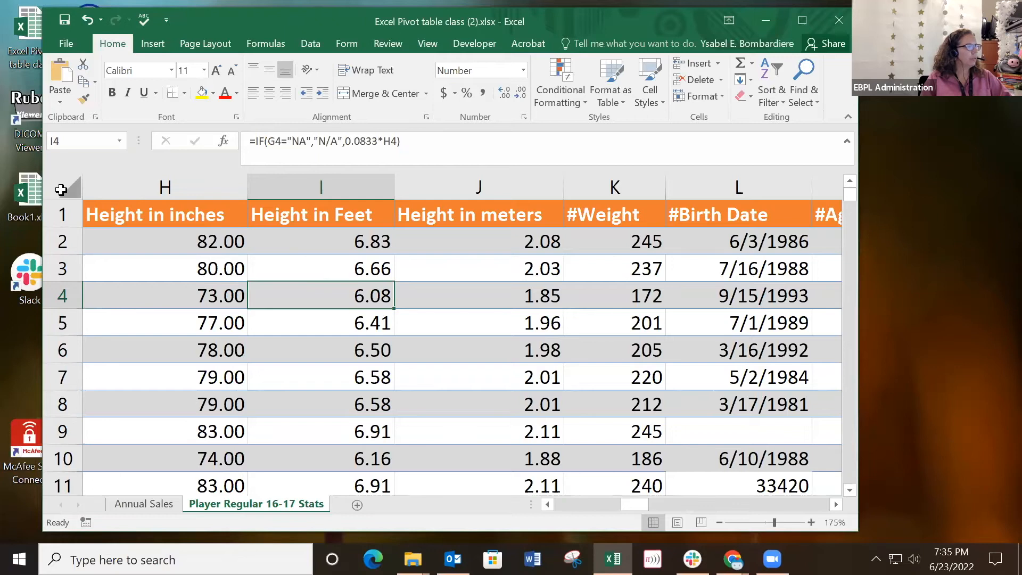
Remove the fill color from all cells of the Player Regular 16-17 Stats sheet.
click(61, 190)
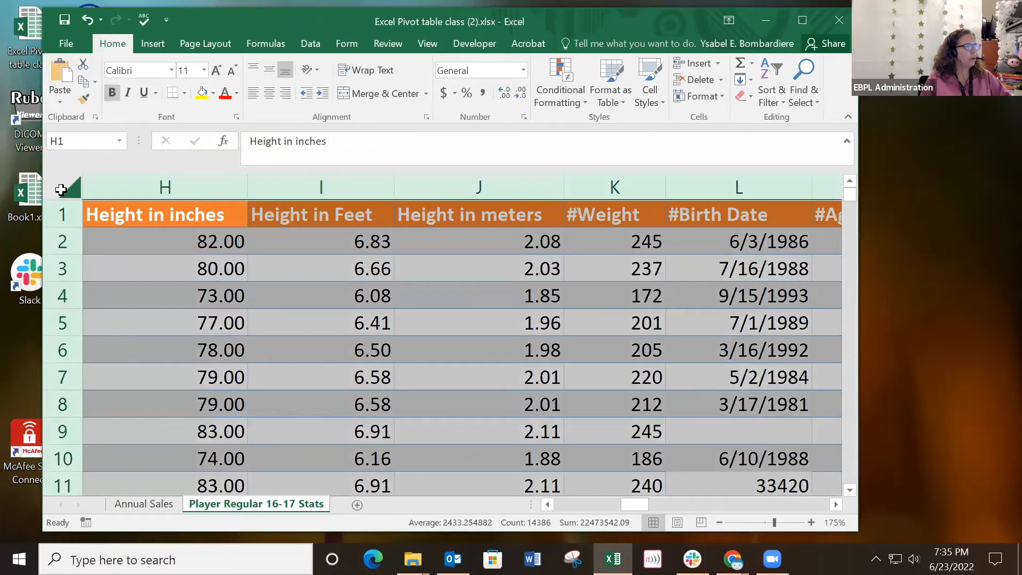
click(212, 92)
click(258, 224)
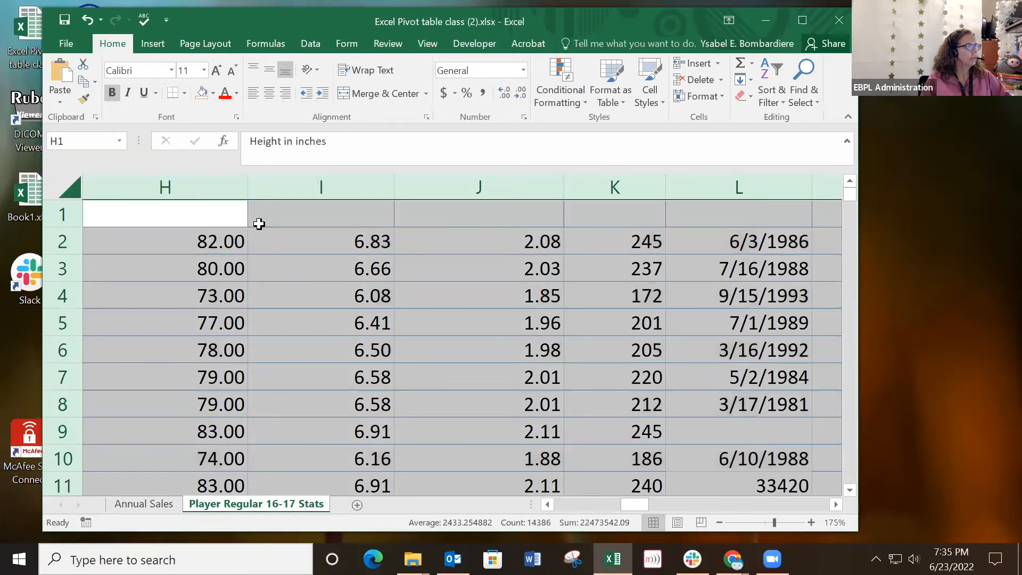
click(301, 241)
Change the font color of the header text in row 1 to black.
click(73, 213)
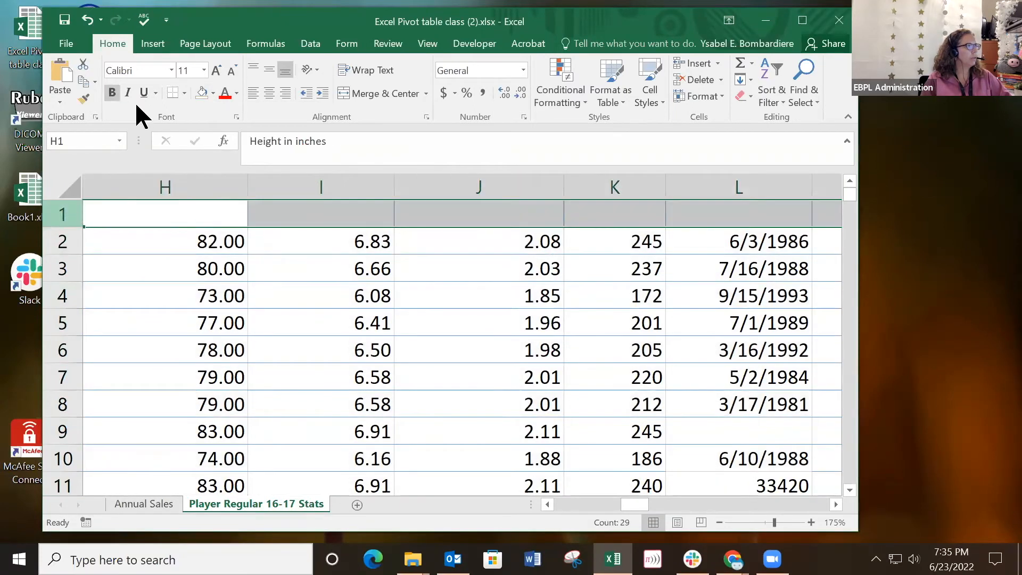
click(236, 93)
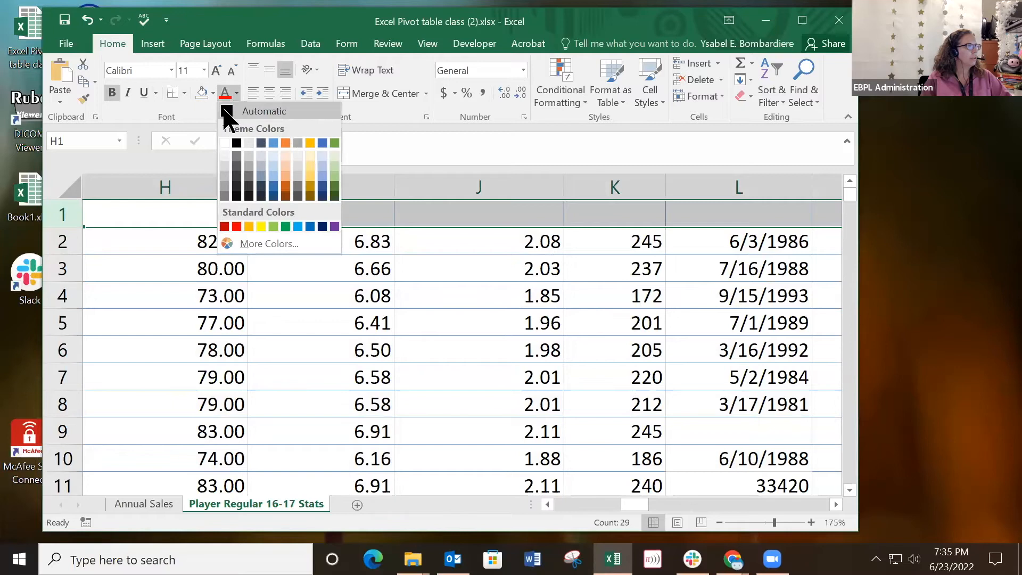
click(261, 142)
click(303, 268)
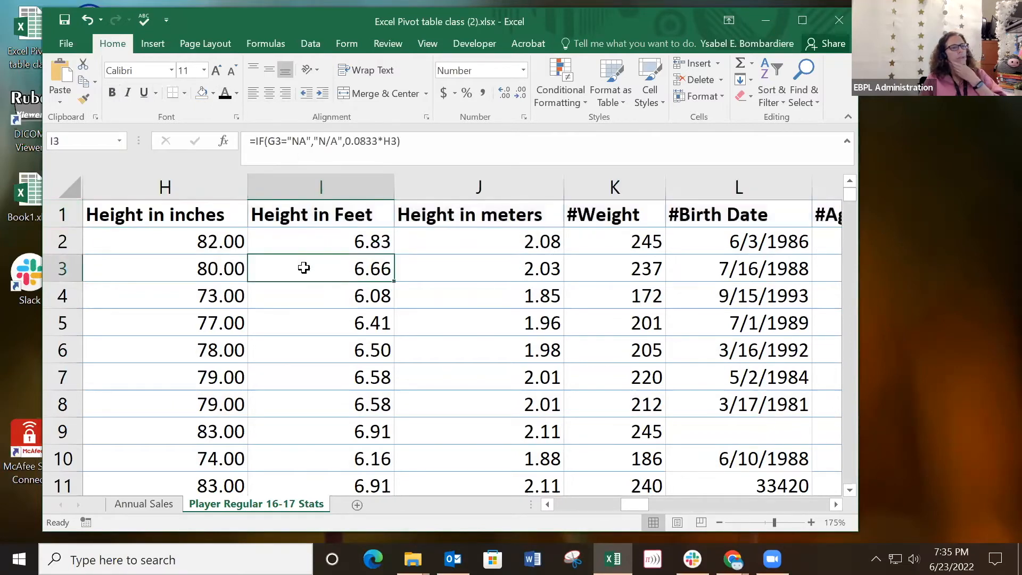
Maximize the workbook window and zoom the player stats sheet out to 69% to show more columns.
scroll(308, 267, down, 1)
scroll(308, 267, up, 1)
click(137, 245)
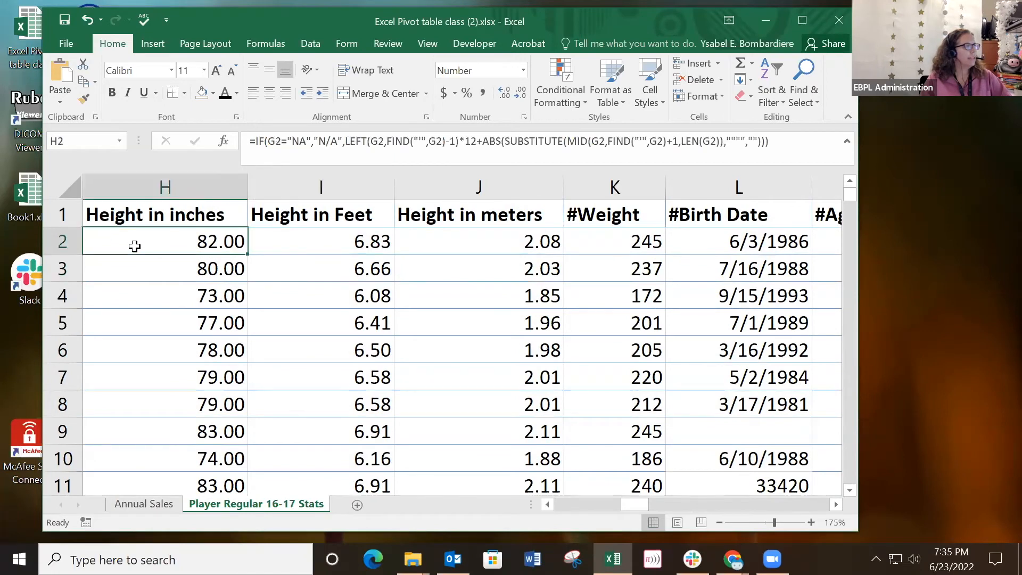
click(804, 21)
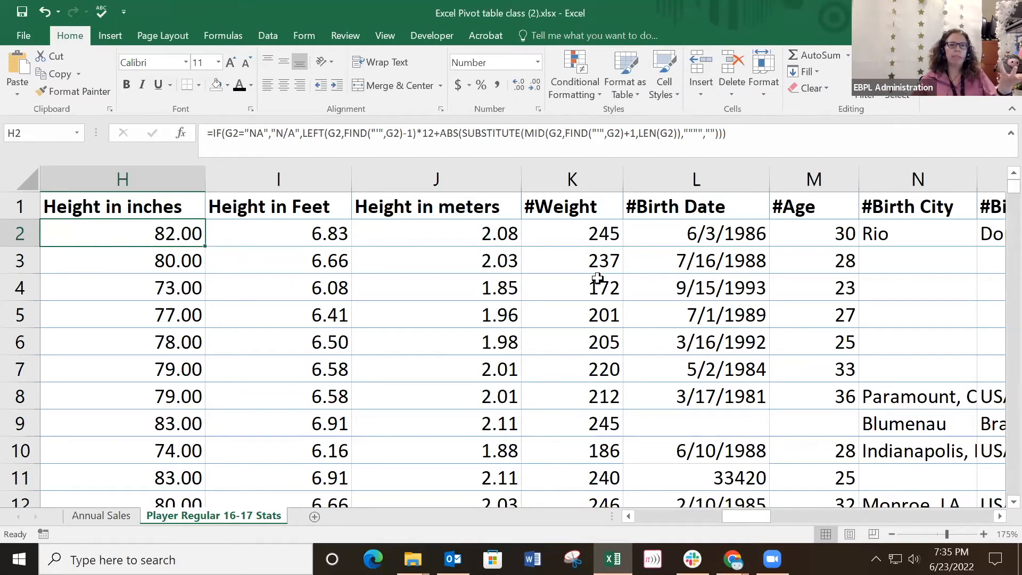
click(573, 285)
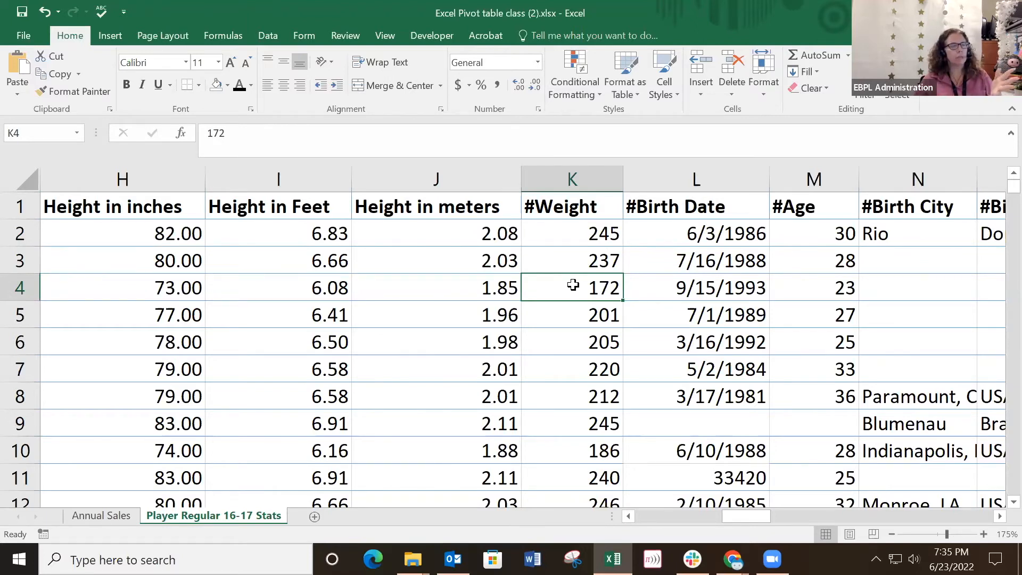
click(379, 276)
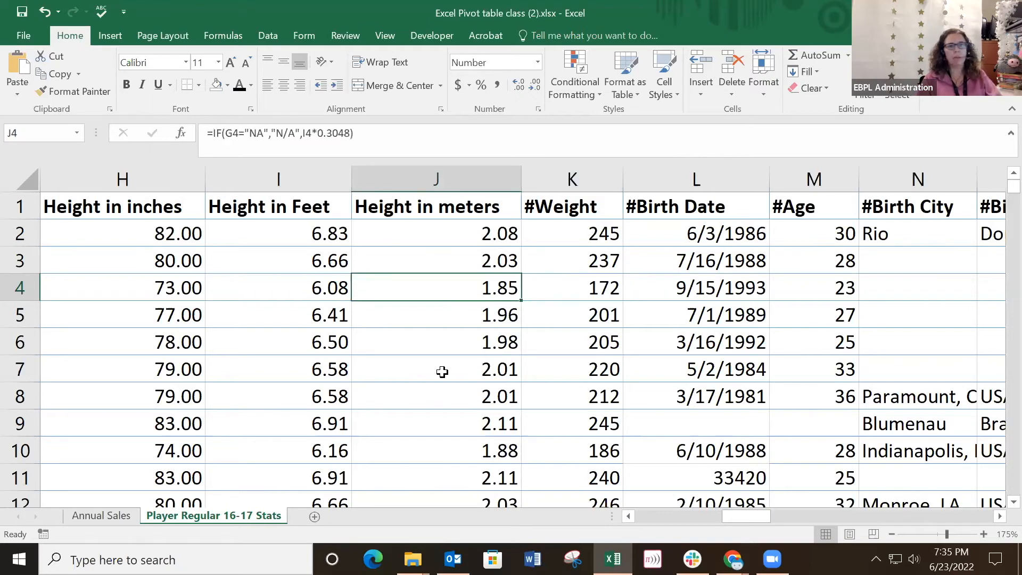
click(925, 533)
scroll(579, 395, down, 1)
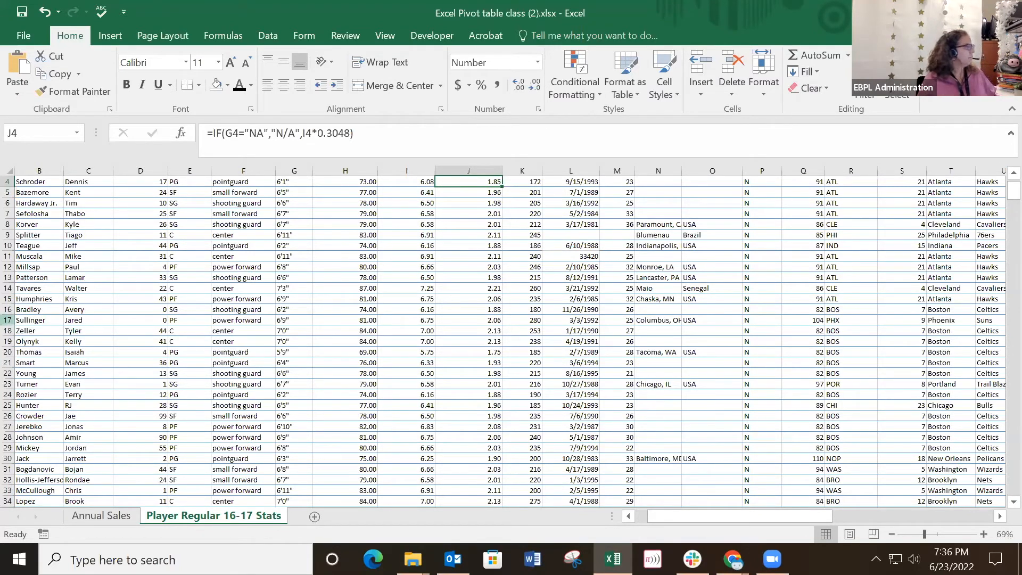
Select cell C15 and bring the header row of the player stats back into view.
key(alt+Tab)
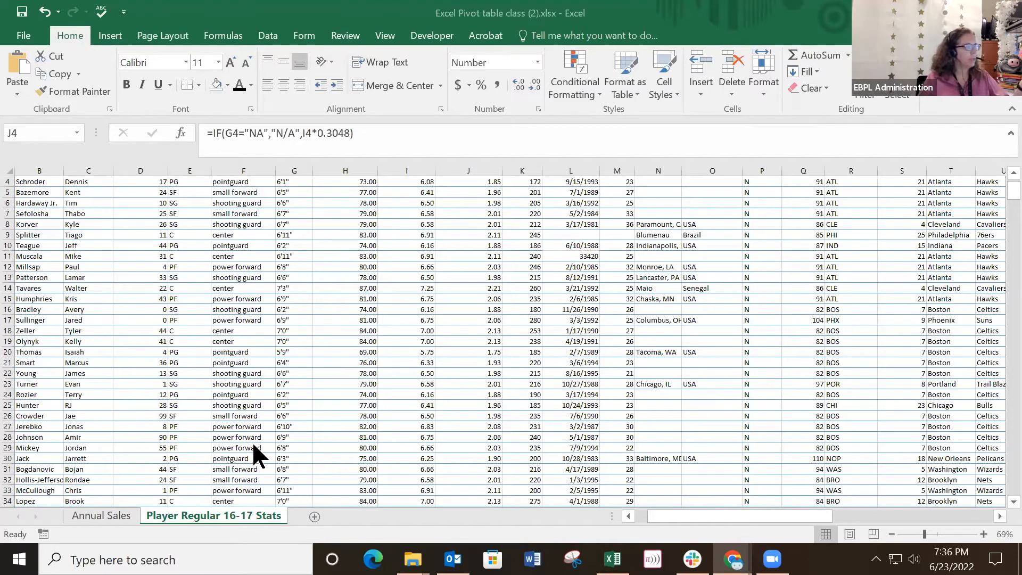
click(232, 377)
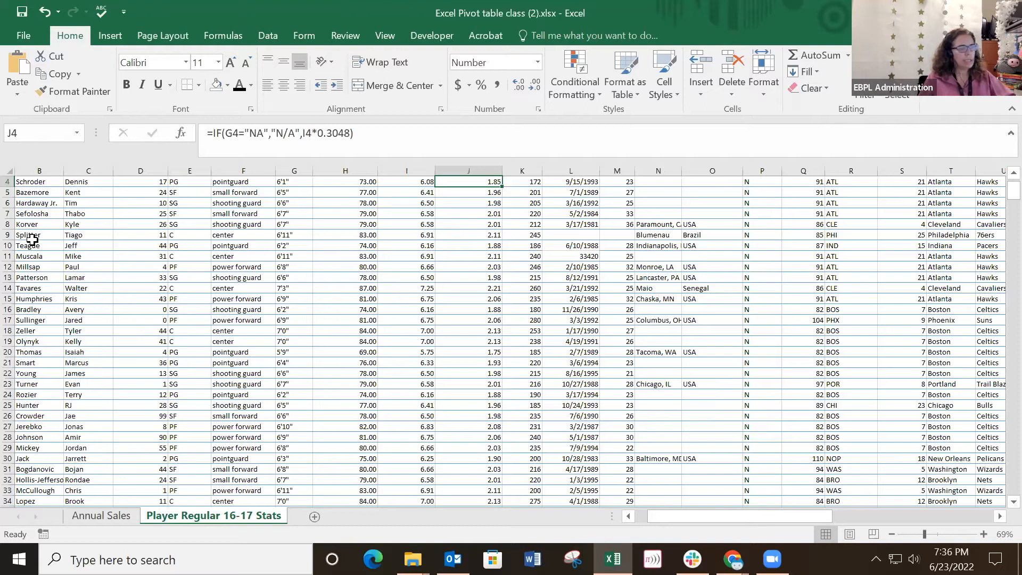
click(98, 295)
scroll(98, 296, up, 1)
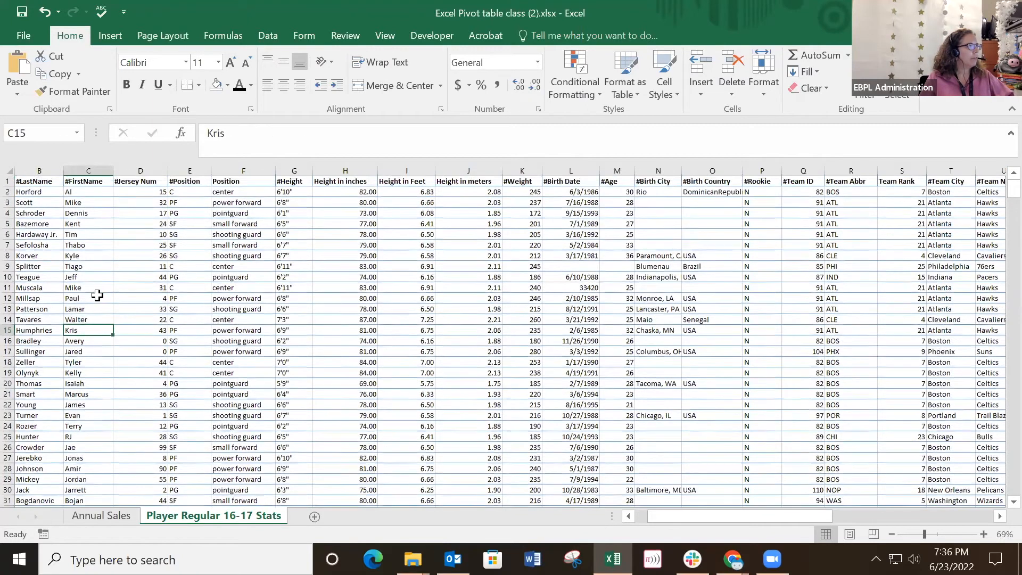
Look through the columns and rows of the player statistics data on the Player Regular 16-17 Stats sheet.
drag(740, 513, 638, 514)
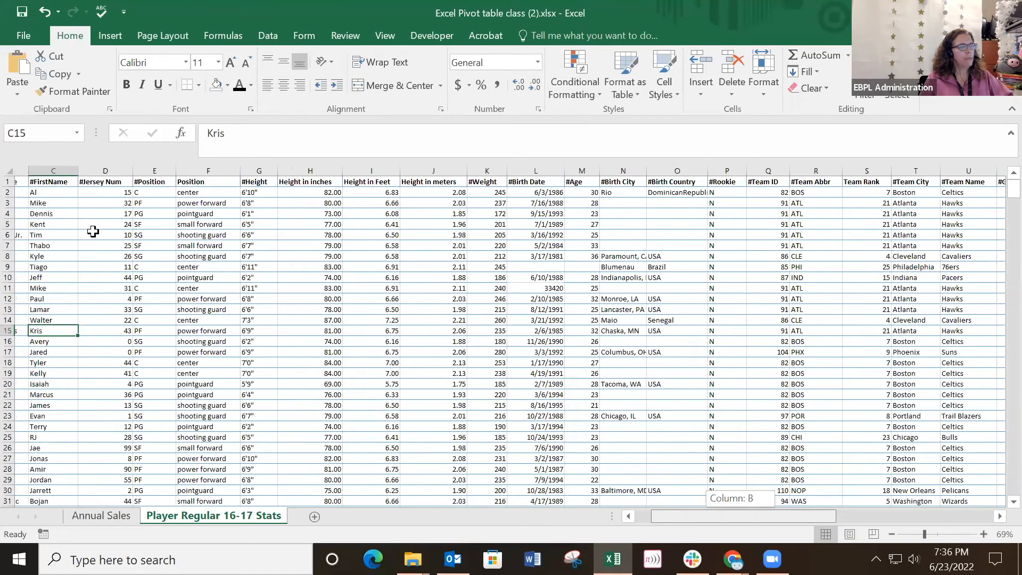
scroll(168, 285, down, 9)
scroll(168, 284, down, 17)
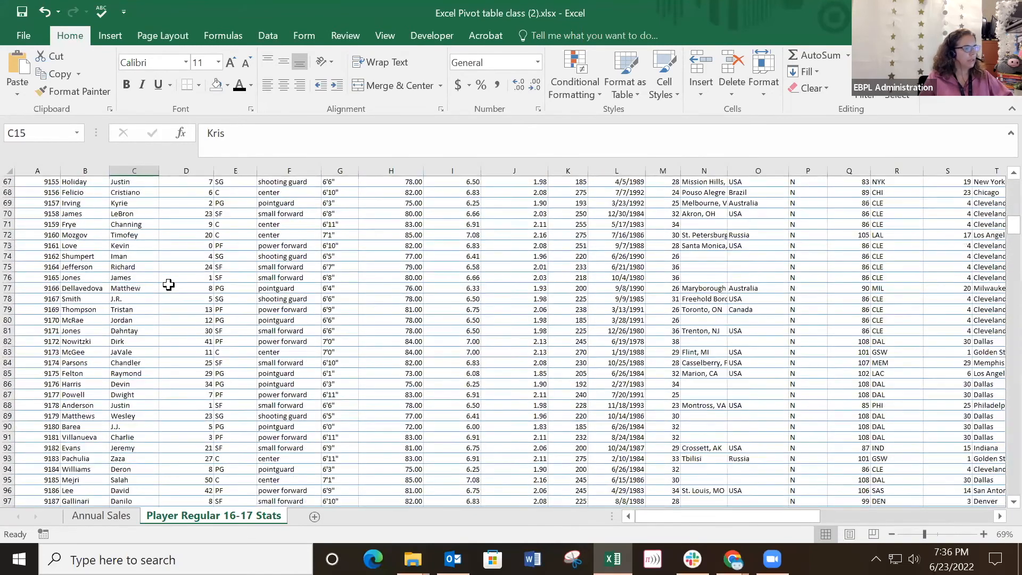
scroll(168, 285, up, 20)
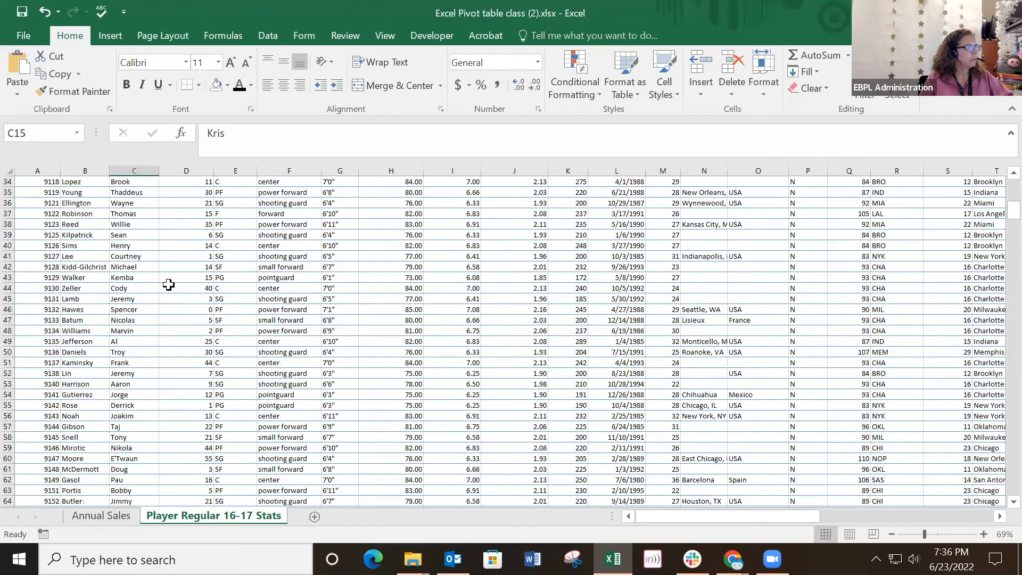
click(192, 205)
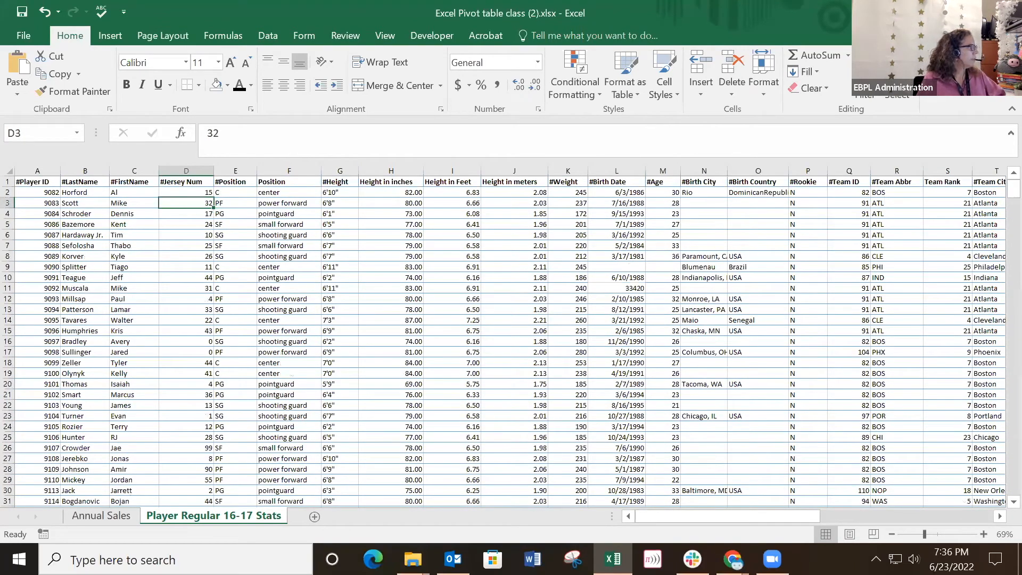
key(alt+Tab)
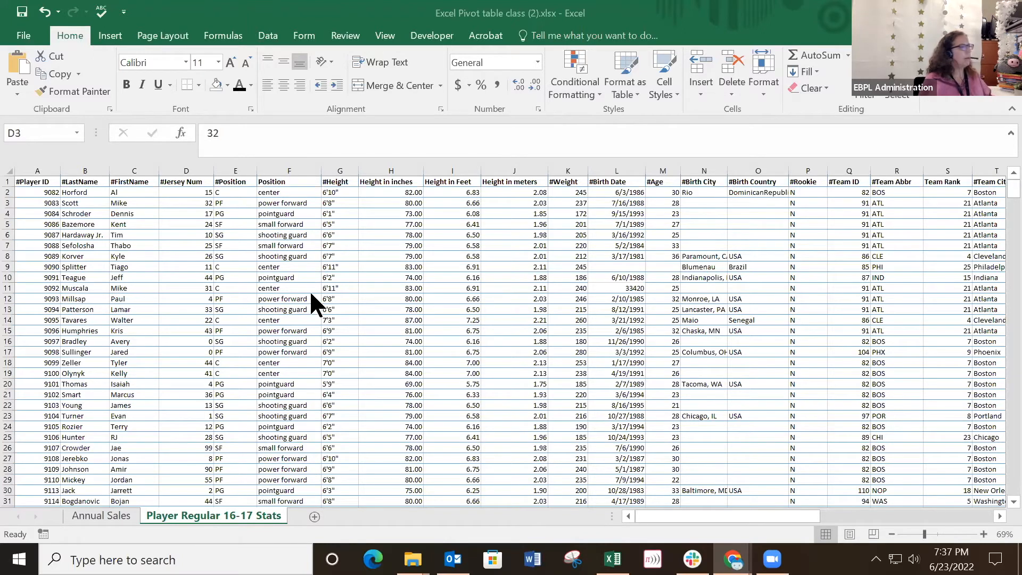
Insert the recommended PivotTable "Sum of Height in inches by #Position" from the player statistics data.
click(288, 256)
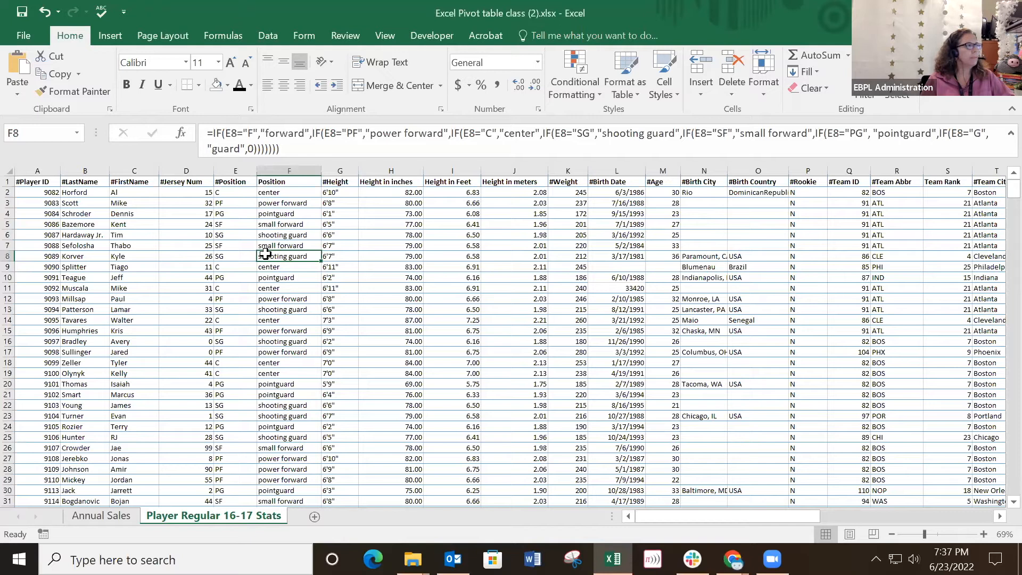
click(111, 35)
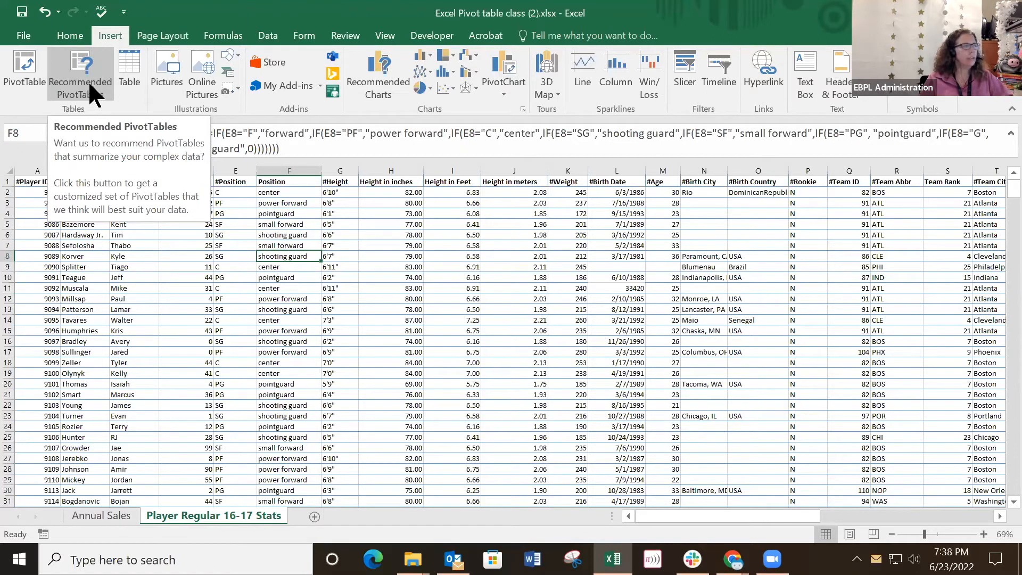
click(90, 86)
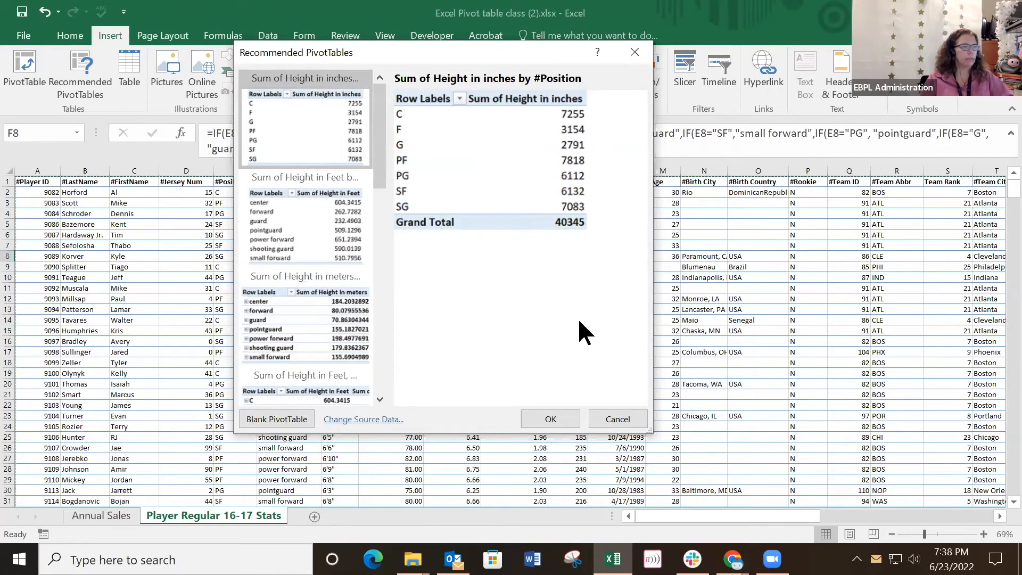
click(550, 419)
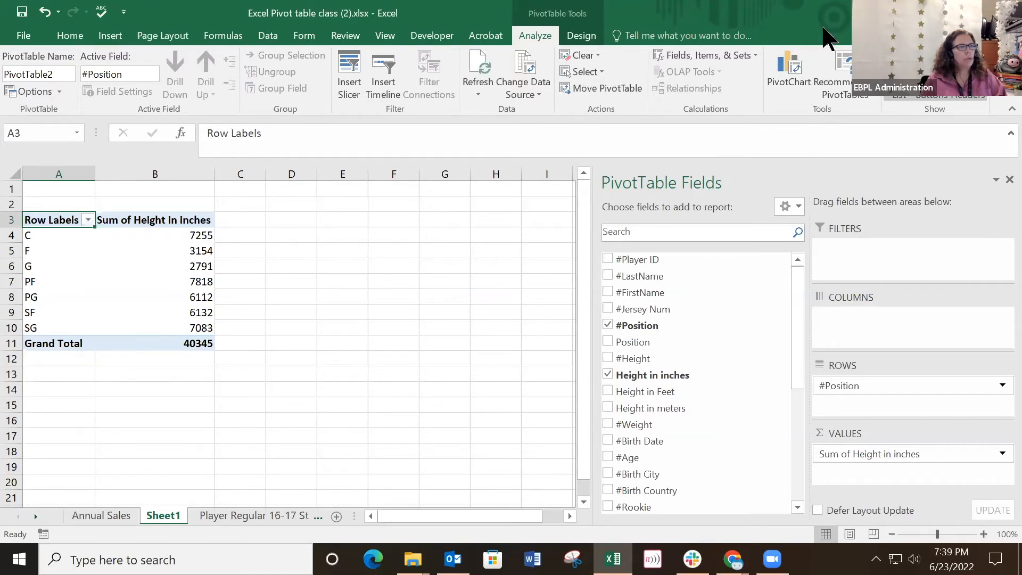
Compare the column headers on the Player Regular 16-17 Stats sheet with the PivotTable field list on Sheet1.
double_click(824, 27)
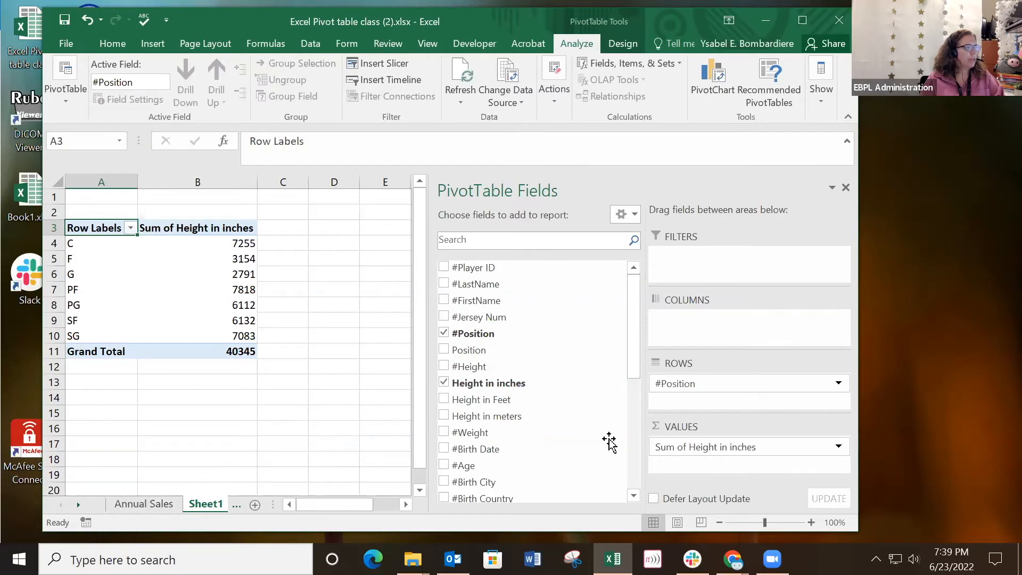
click(798, 24)
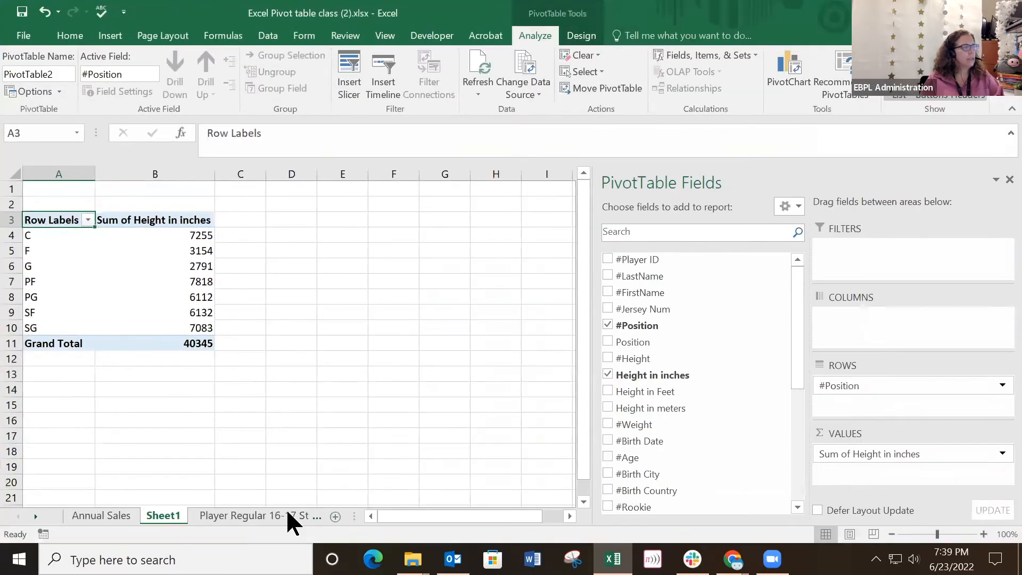
click(249, 518)
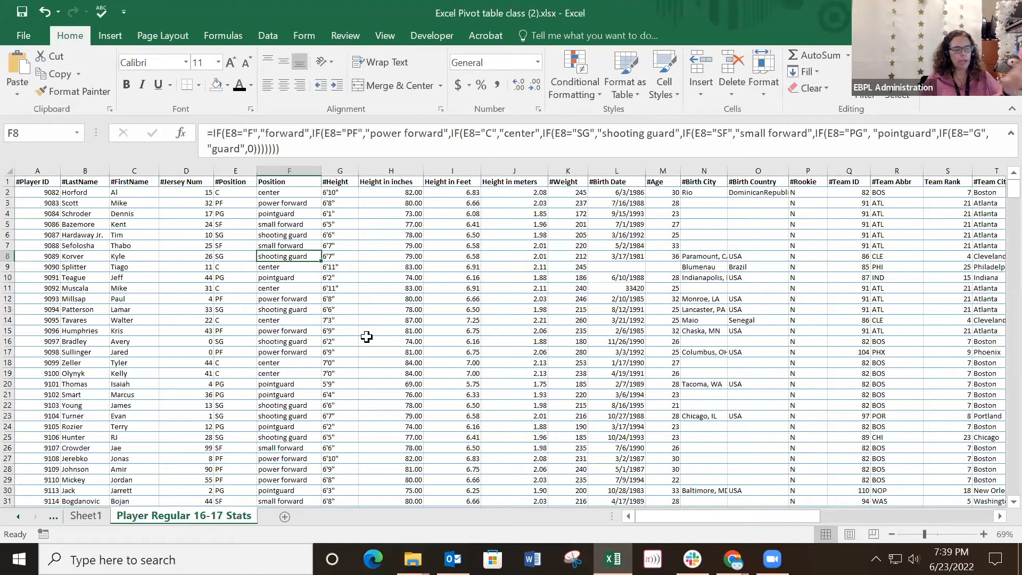
click(32, 181)
click(99, 182)
click(131, 182)
click(183, 182)
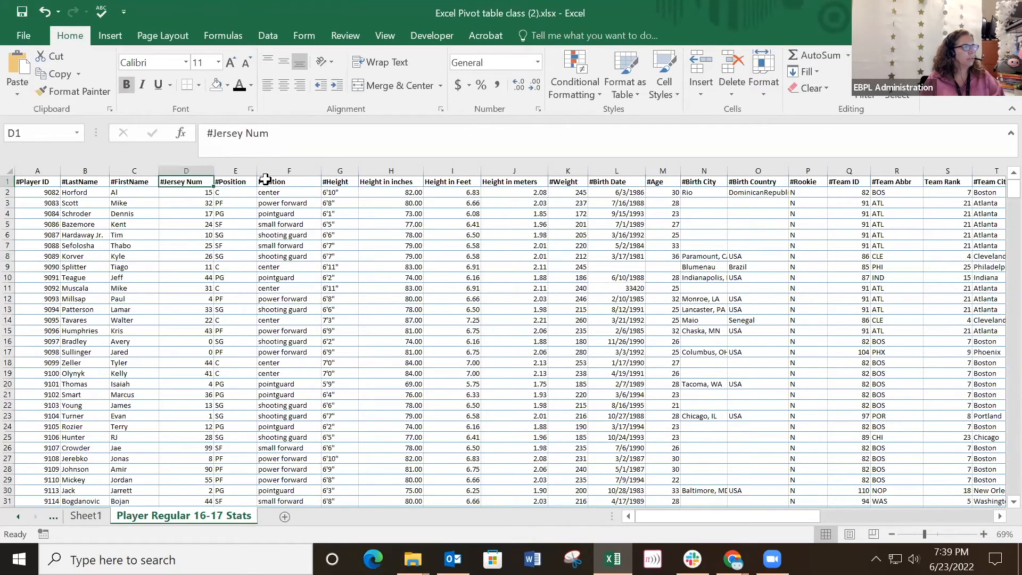
click(283, 181)
click(80, 517)
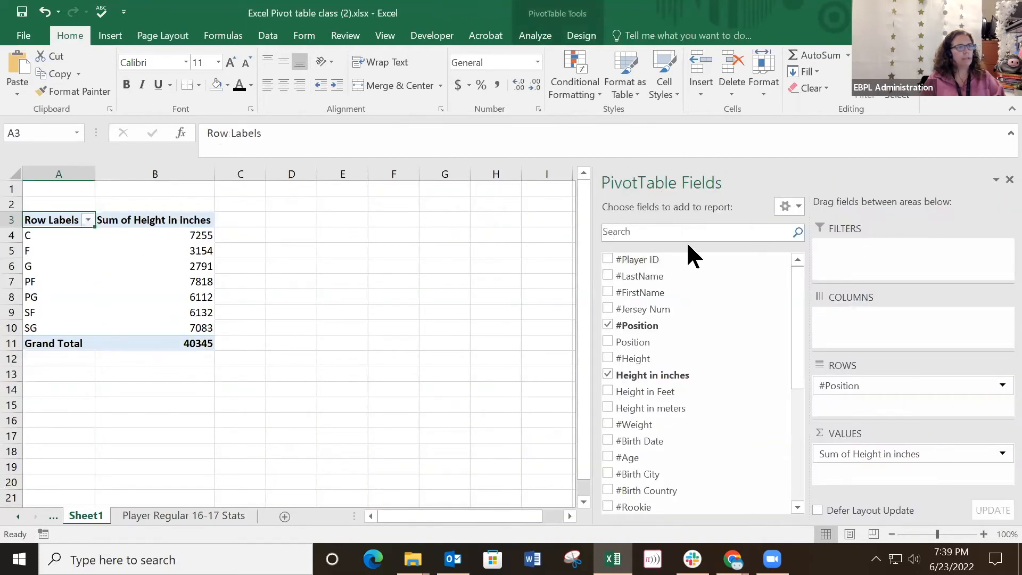
mouse_move(796, 268)
mouse_down()
mouse_move(799, 414)
mouse_move(800, 250)
mouse_move(799, 346)
mouse_move(803, 267)
mouse_up()
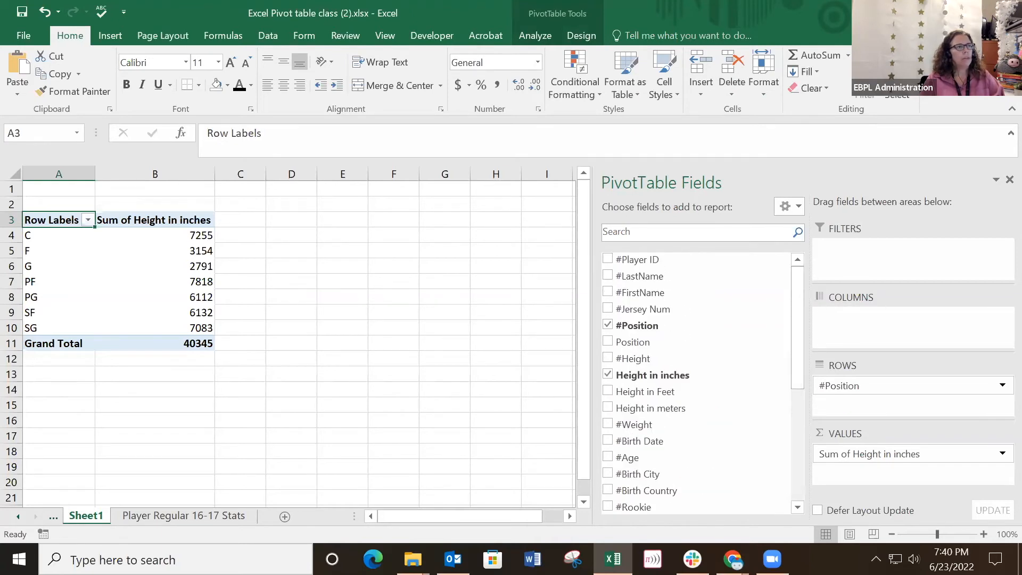
Examine the pivot table of summed heights by position on Sheet1 and revisit its source data sheet.
click(966, 11)
scroll(737, 255, down, 1)
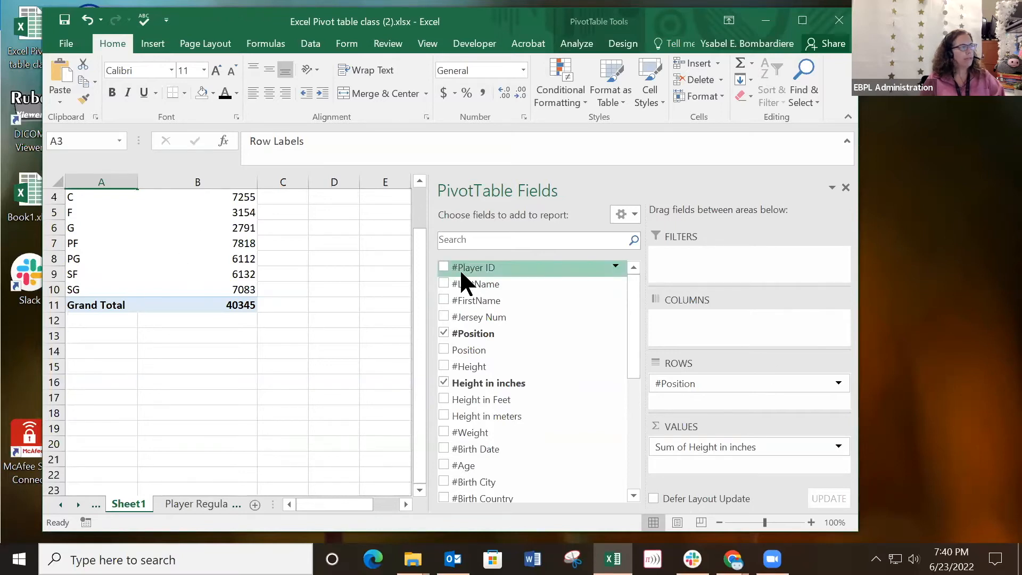
scroll(149, 208, up, 1)
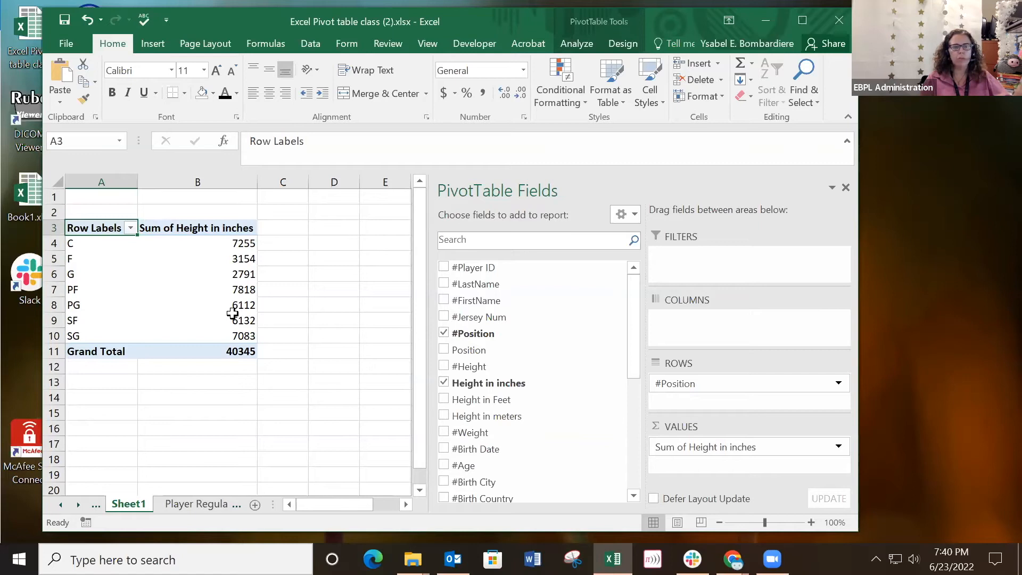
click(192, 240)
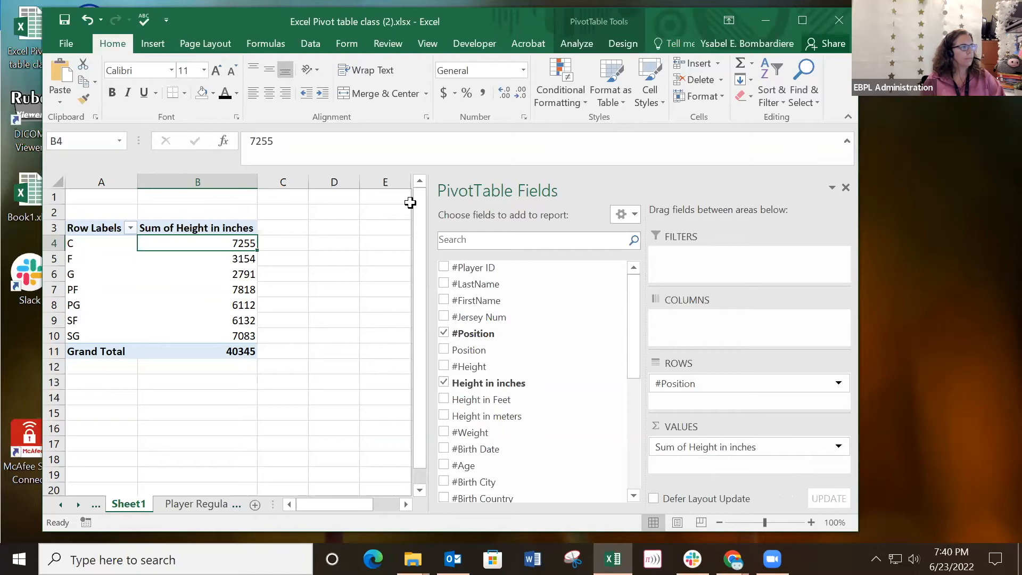
drag(420, 213, 420, 277)
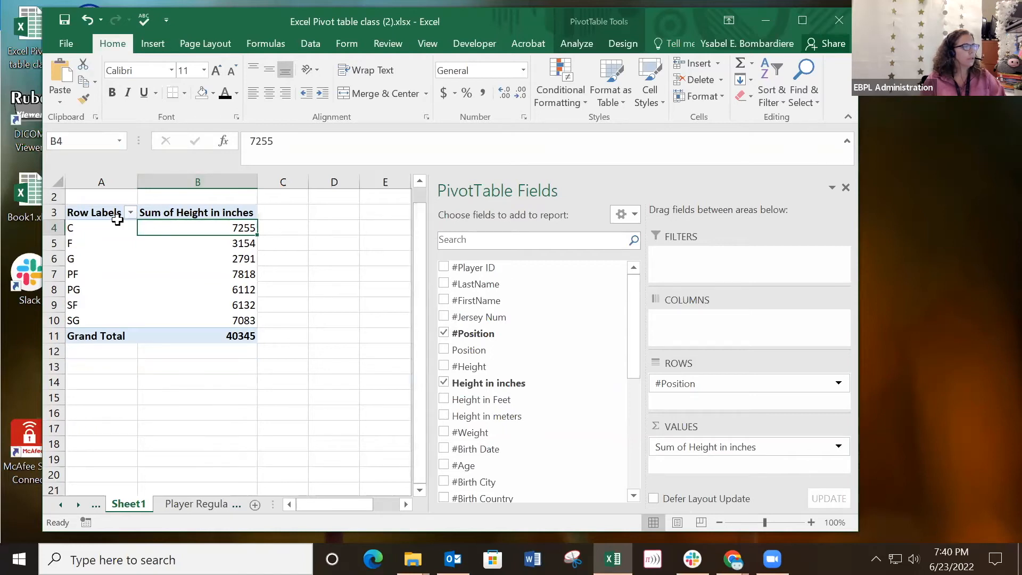
click(191, 506)
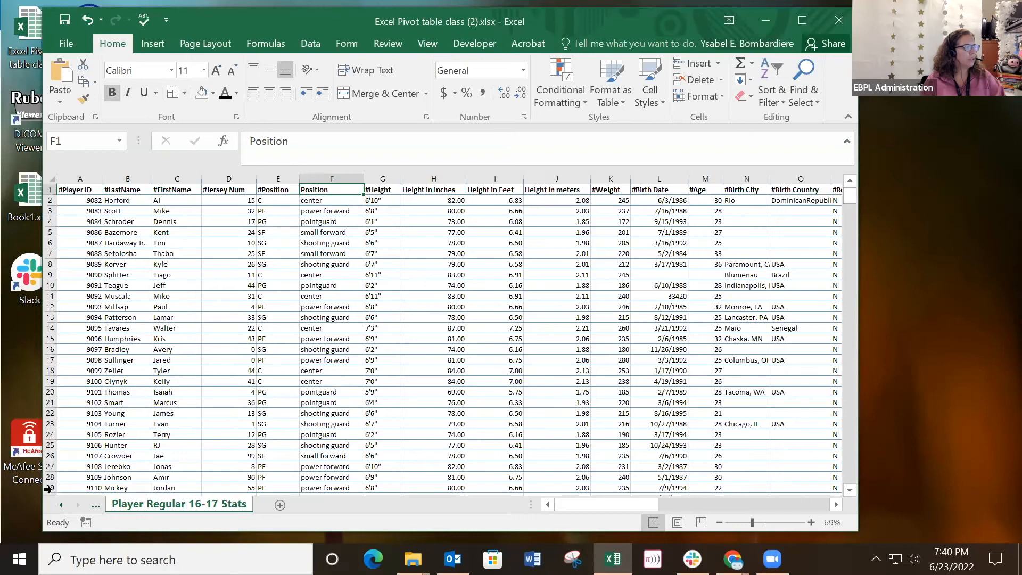
click(59, 503)
click(60, 504)
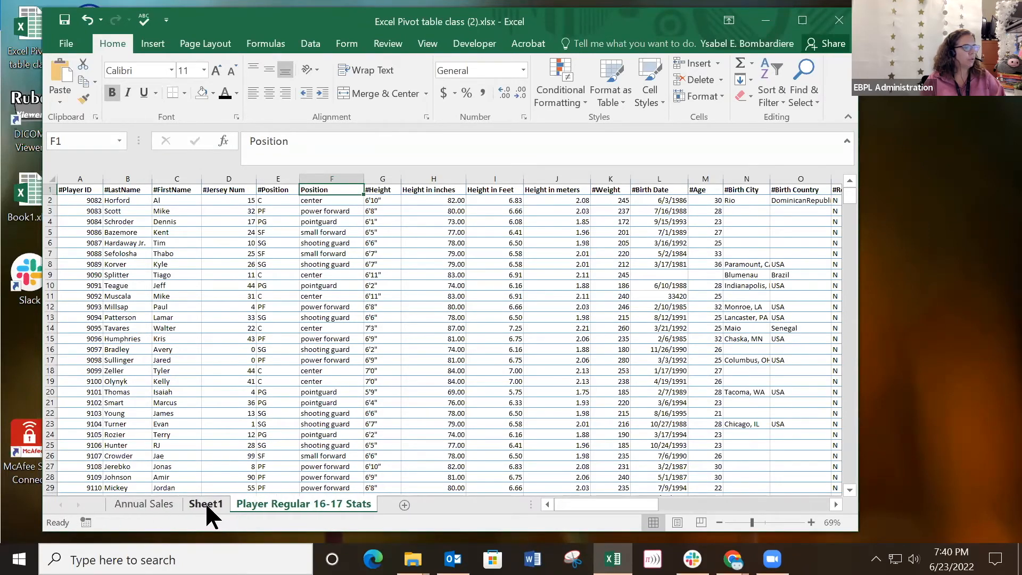
click(205, 503)
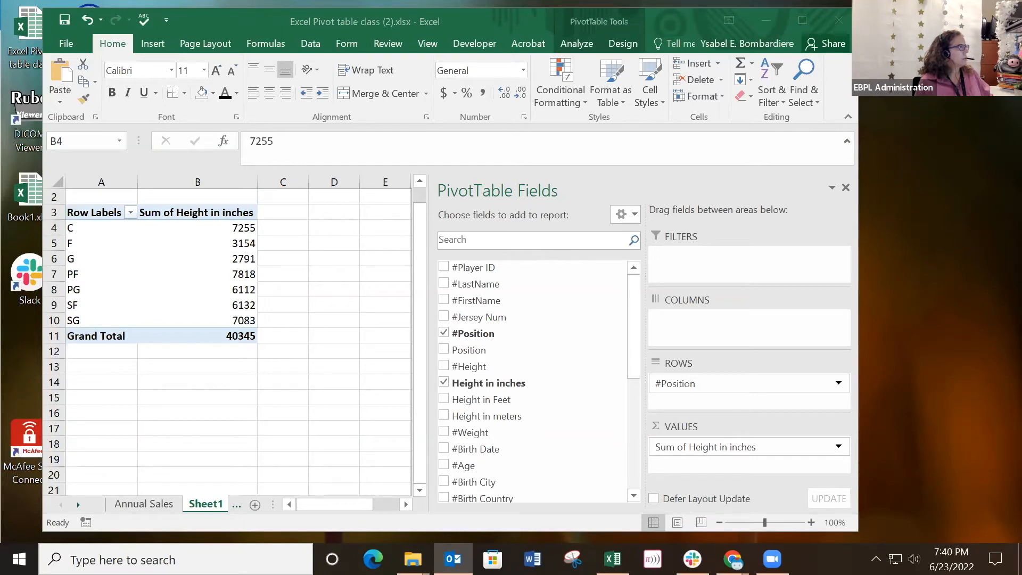
key(alt+Tab)
key(alt+Tab)
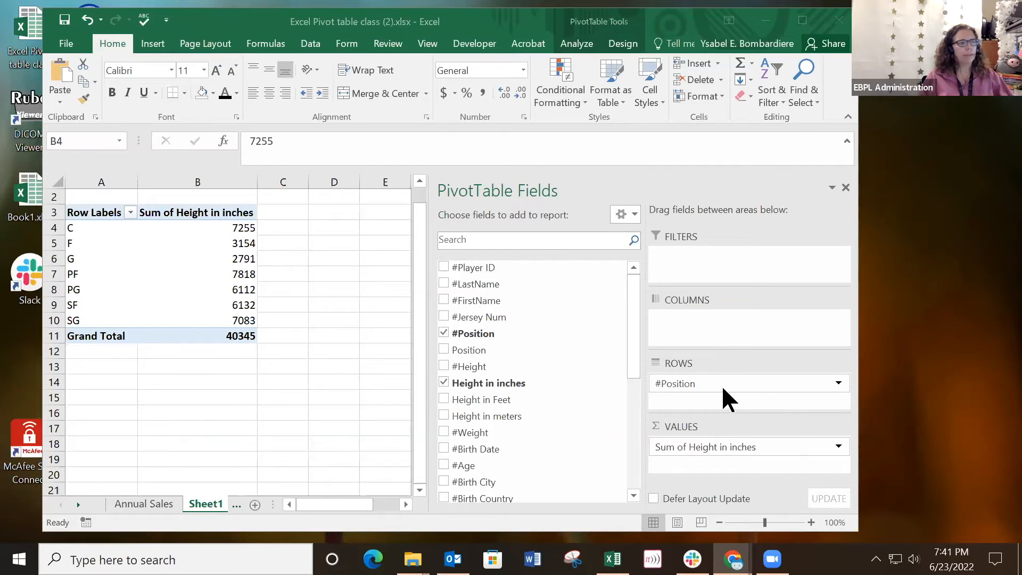
Empty the pivot table by removing #Position from the rows and Sum of Height in inches from the values.
click(740, 385)
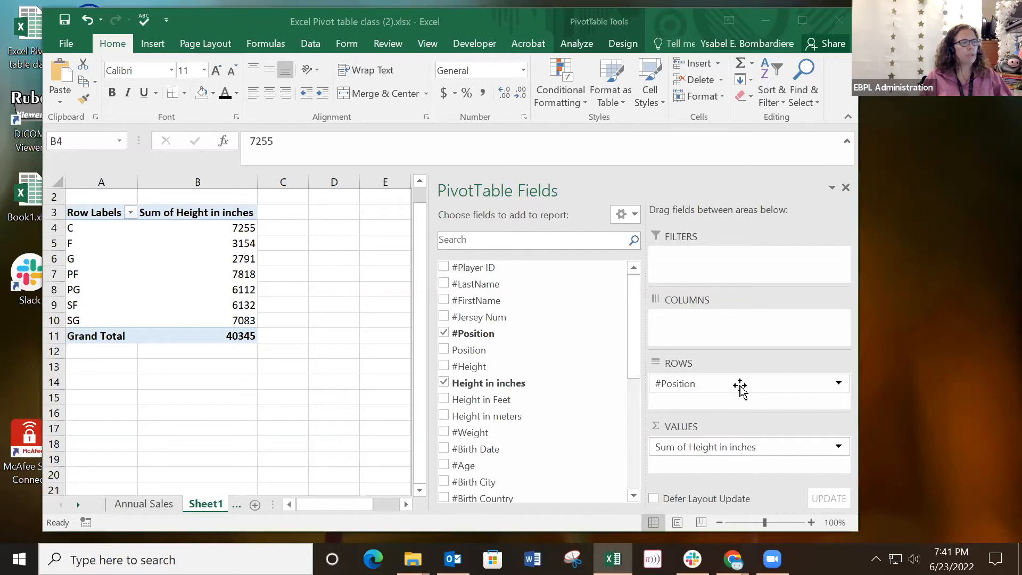
drag(736, 383, 537, 367)
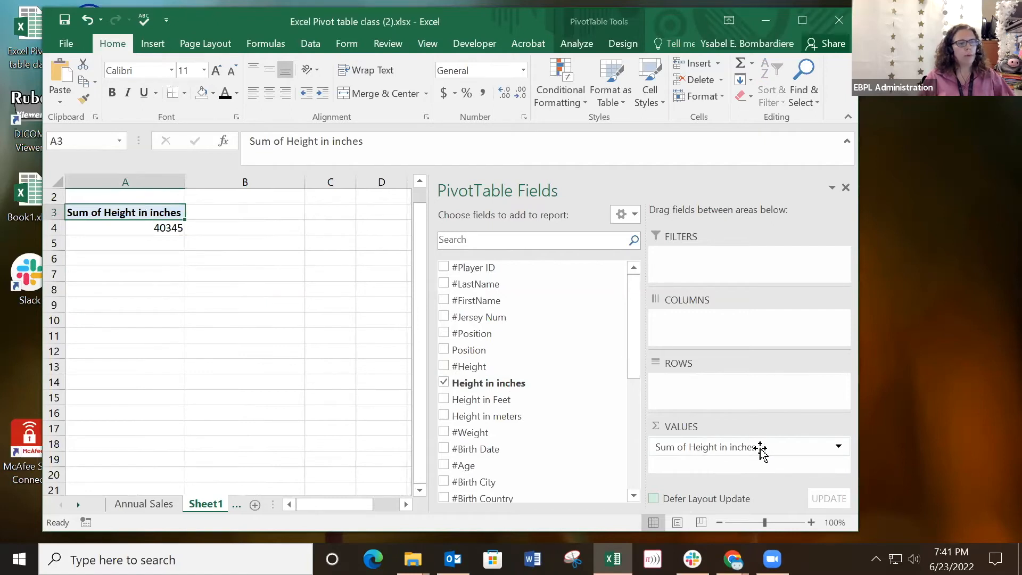
drag(757, 448, 543, 422)
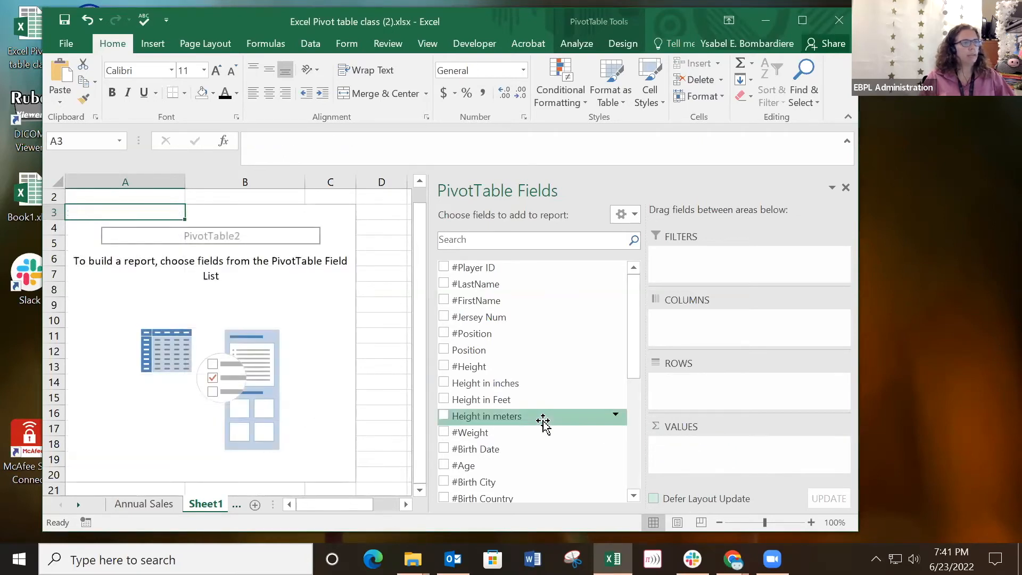
click(803, 20)
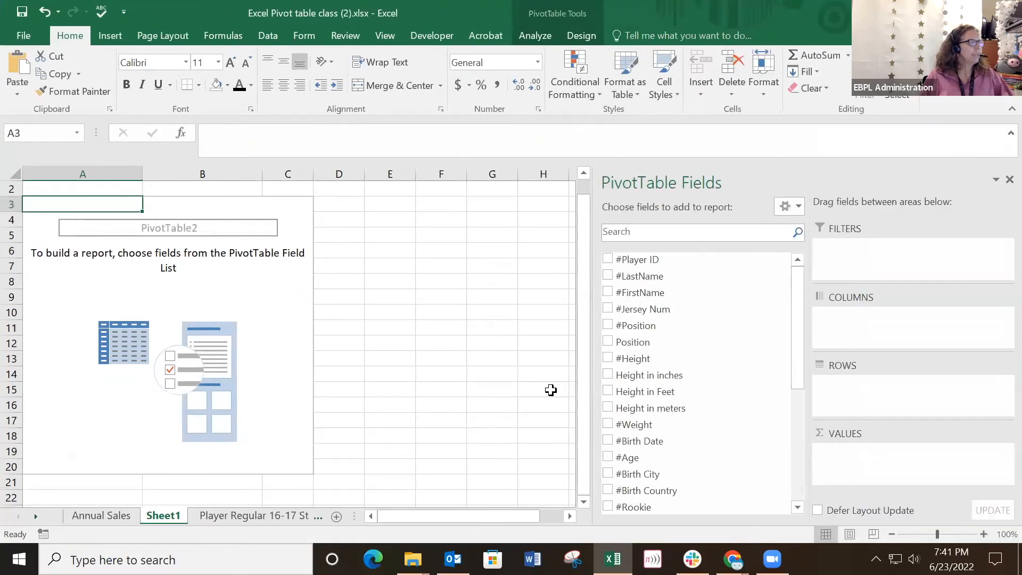
scroll(522, 378, up, 1)
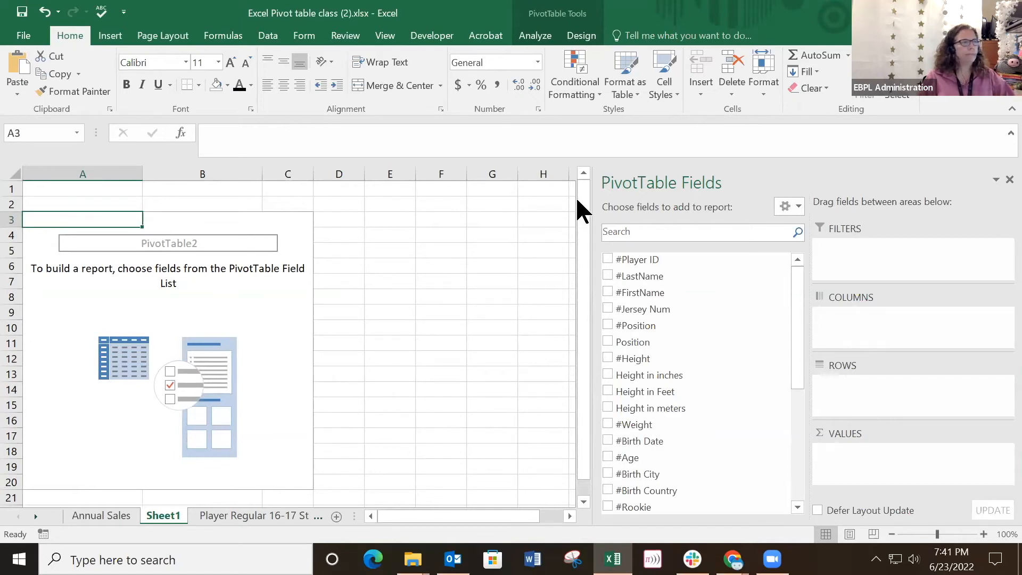
click(966, 12)
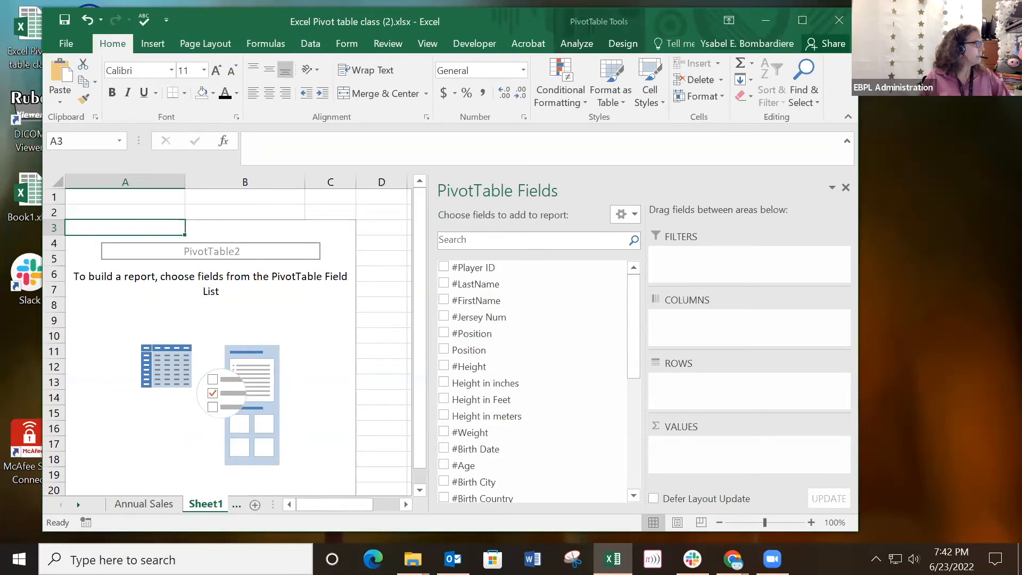
key(alt+Tab)
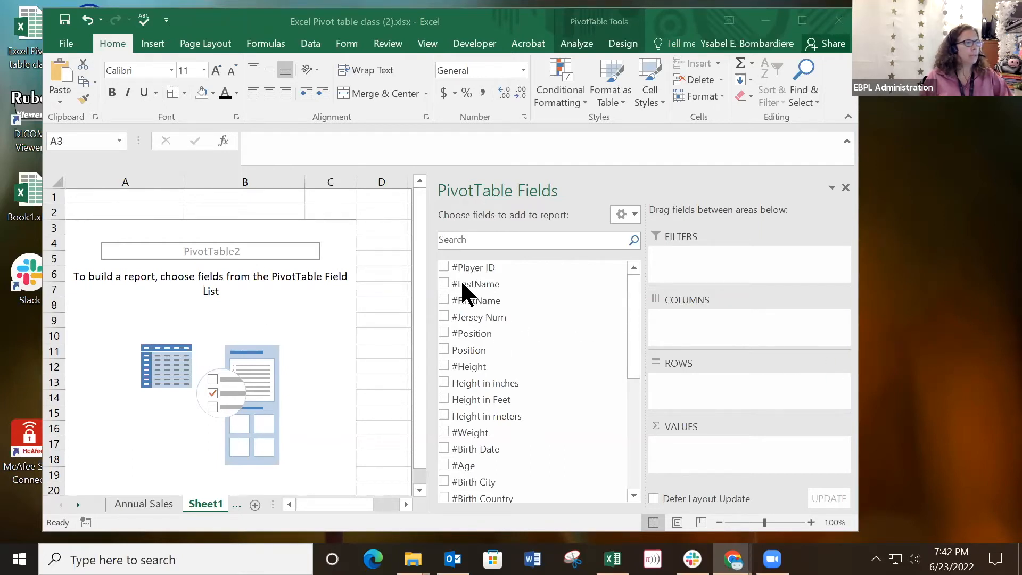
Build the pivot table with #LastName as rows and Height in inches as values.
drag(448, 283, 701, 382)
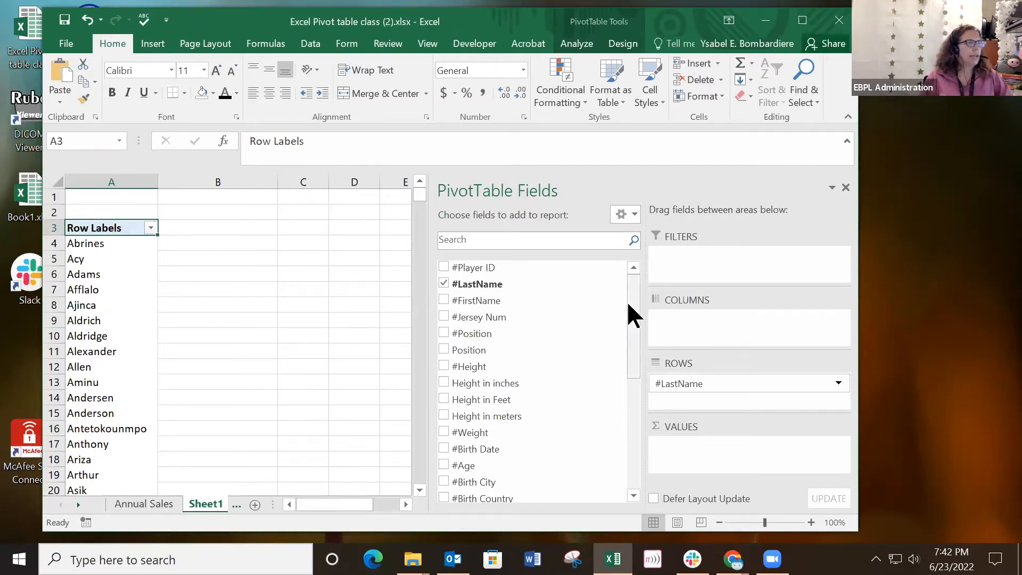
drag(630, 300, 630, 330)
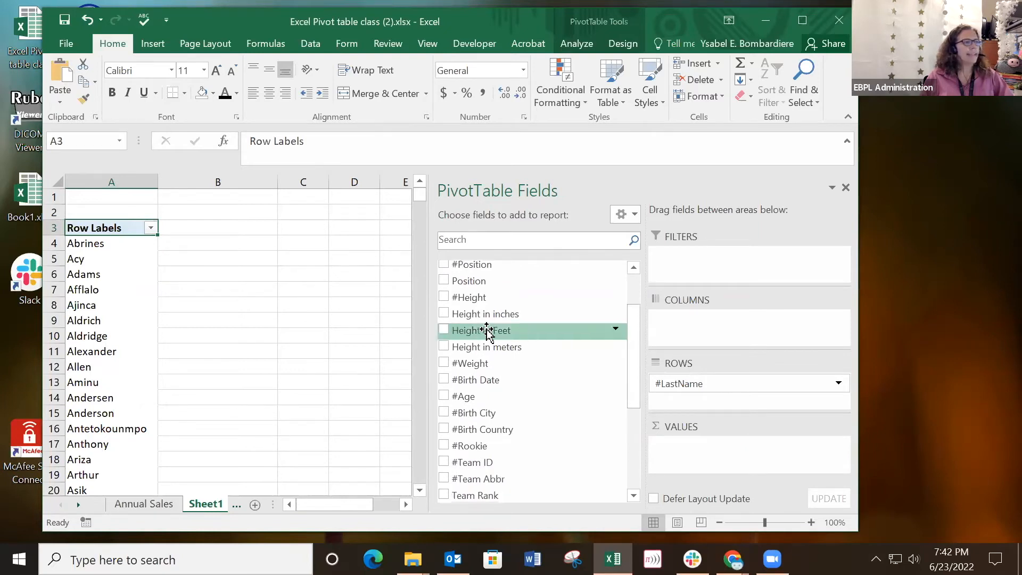
drag(486, 319, 711, 444)
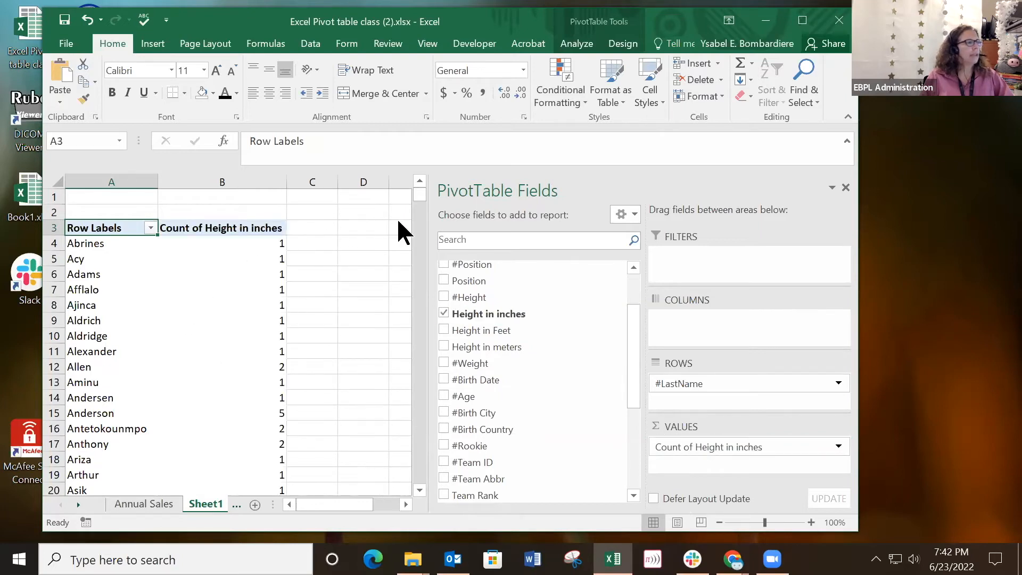
click(802, 21)
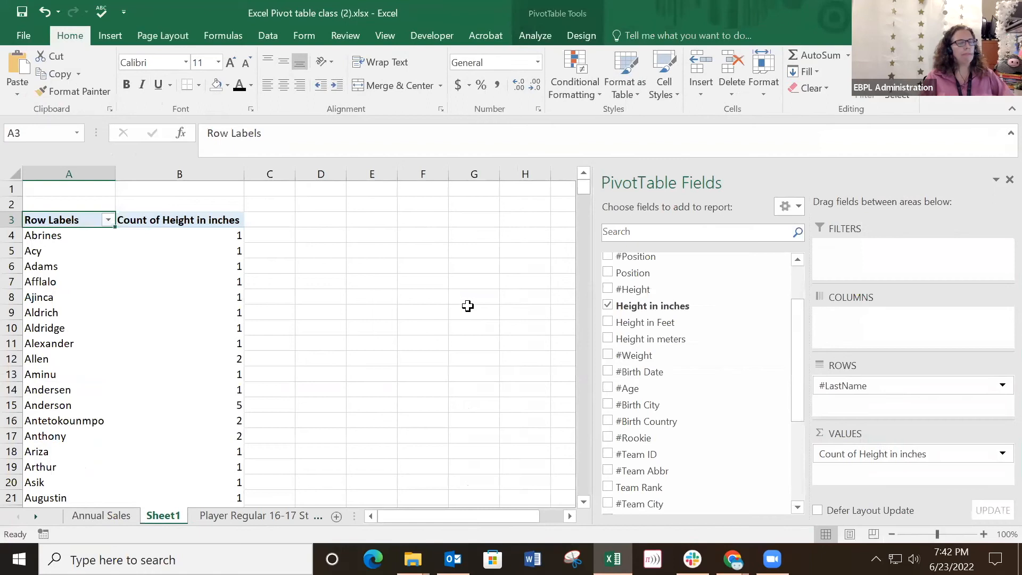
scroll(390, 296, down, 4)
scroll(390, 297, up, 4)
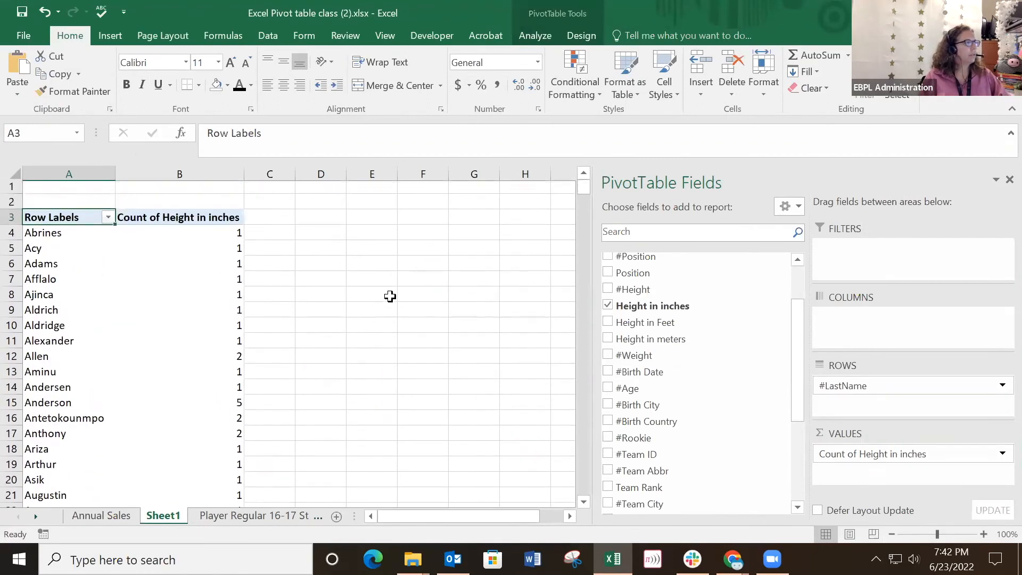
Examine the Count of Height in inches beside individual last names in the pivot table, including the Allen row.
click(34, 235)
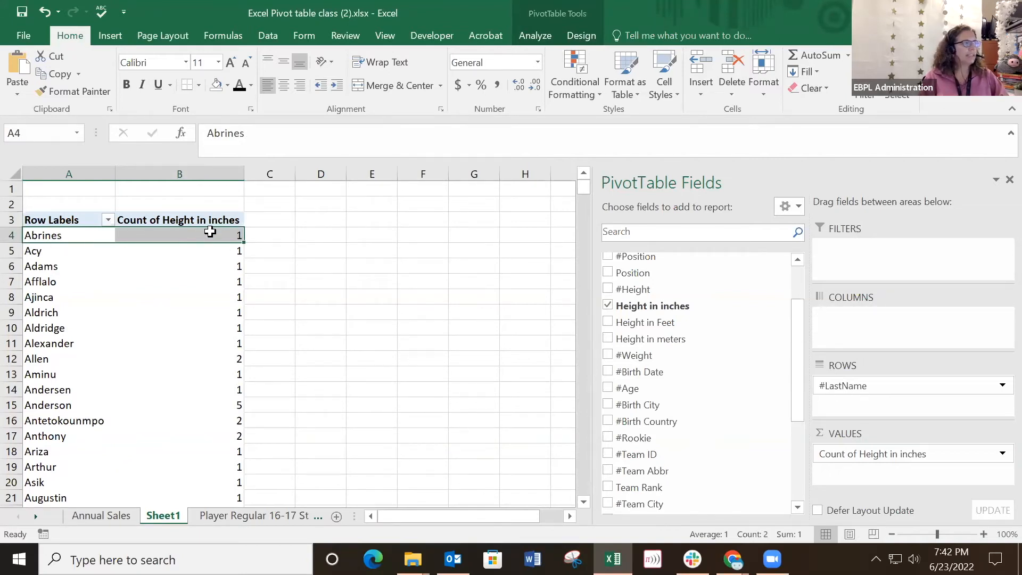
click(49, 256)
click(55, 282)
click(55, 326)
drag(40, 358, 182, 360)
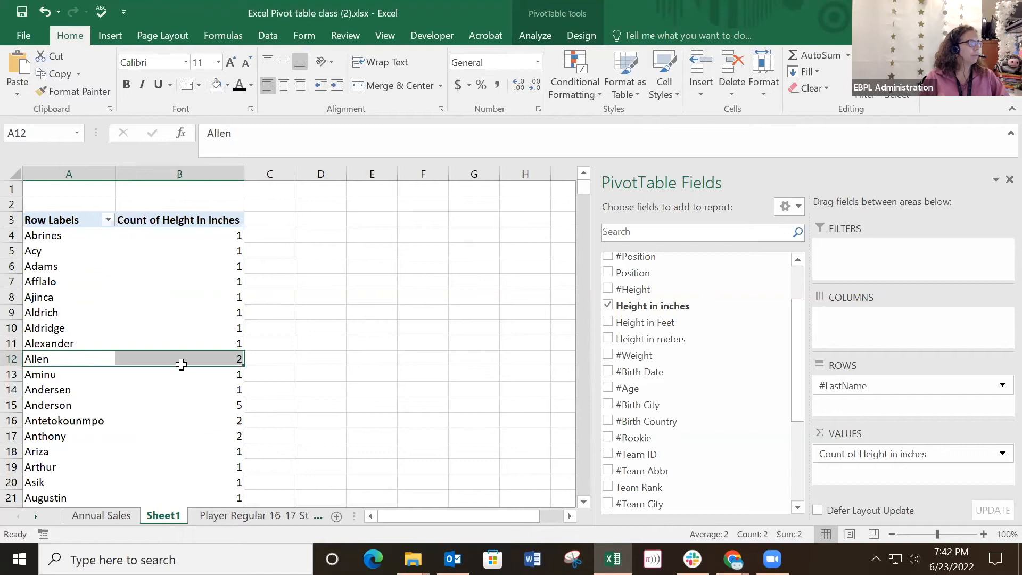
click(328, 366)
click(51, 362)
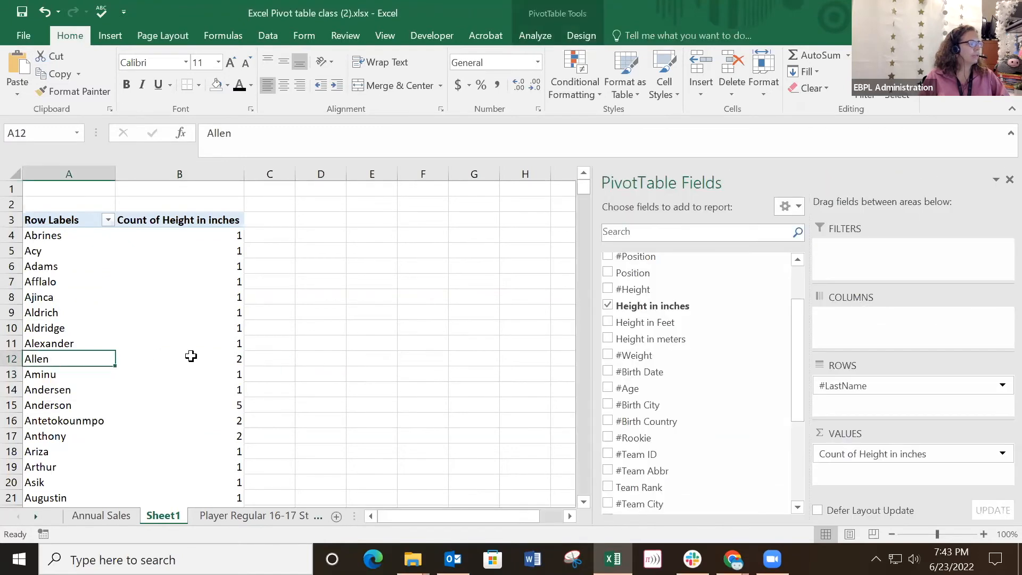
click(44, 378)
scroll(43, 378, down, 7)
scroll(43, 377, down, 5)
scroll(43, 377, up, 9)
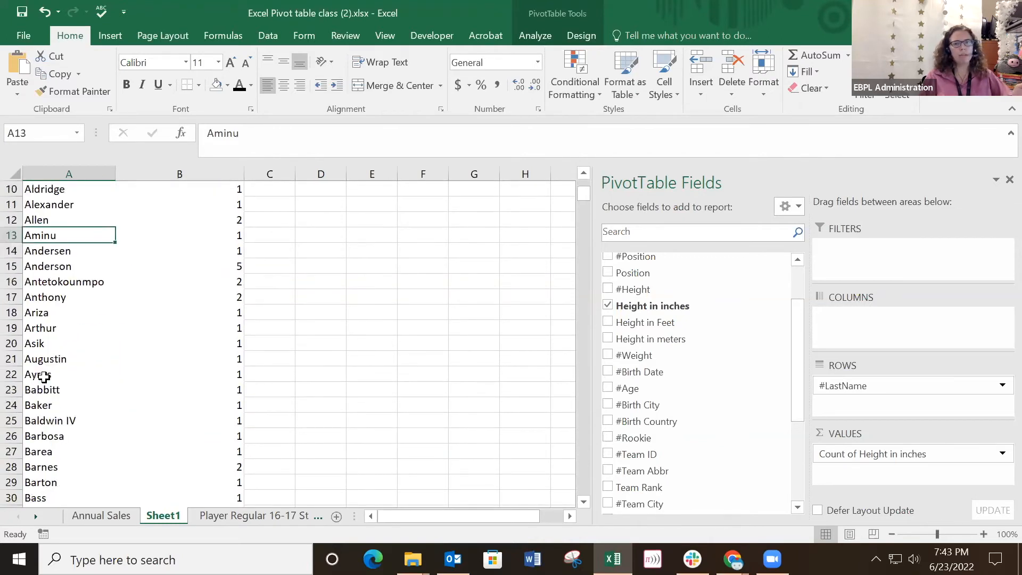
scroll(43, 377, up, 3)
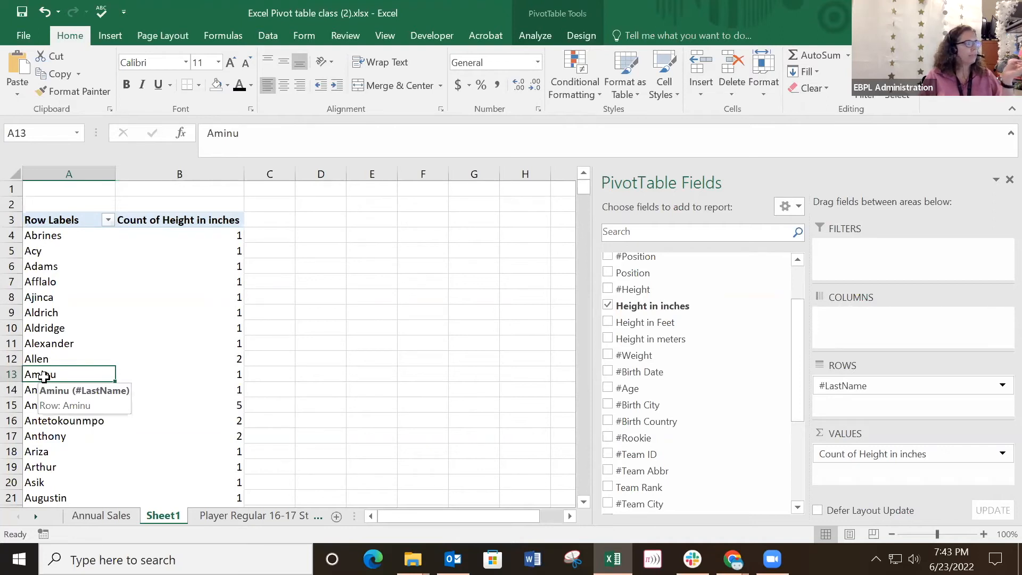
Review the last-name rows from Abrines through Antetokounmpo and beyond against the height count column.
click(48, 234)
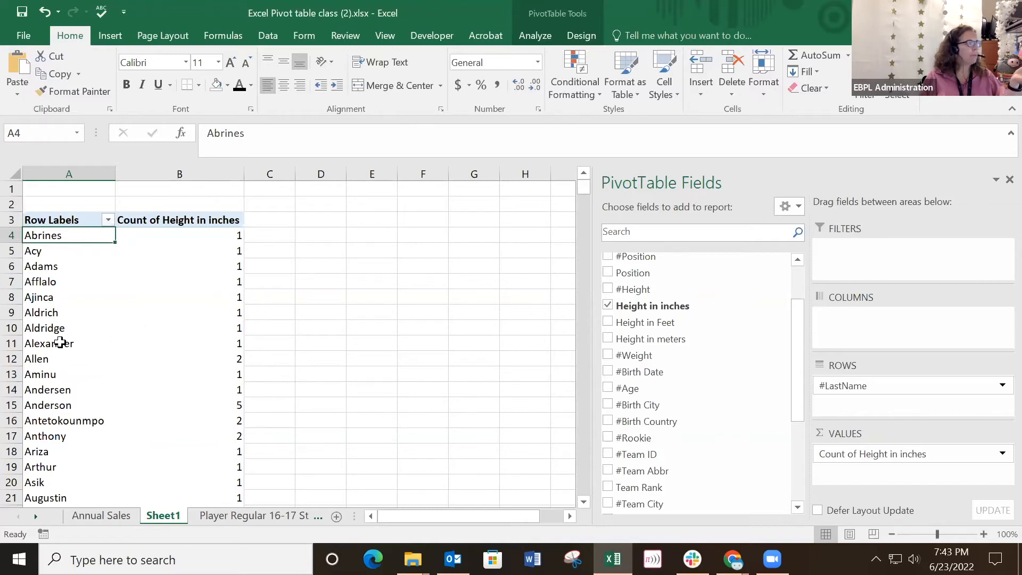
click(46, 361)
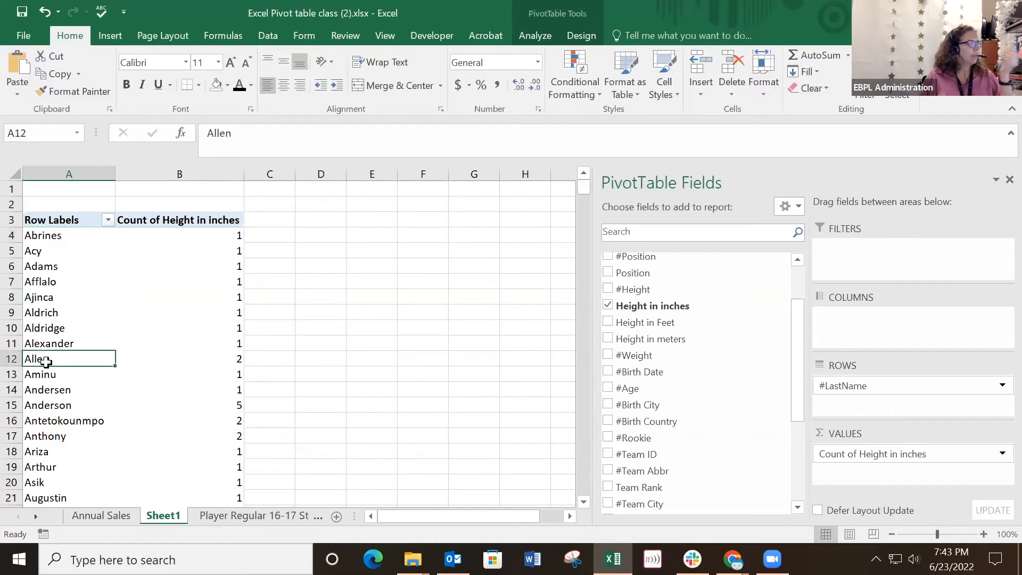
scroll(46, 361, down, 2)
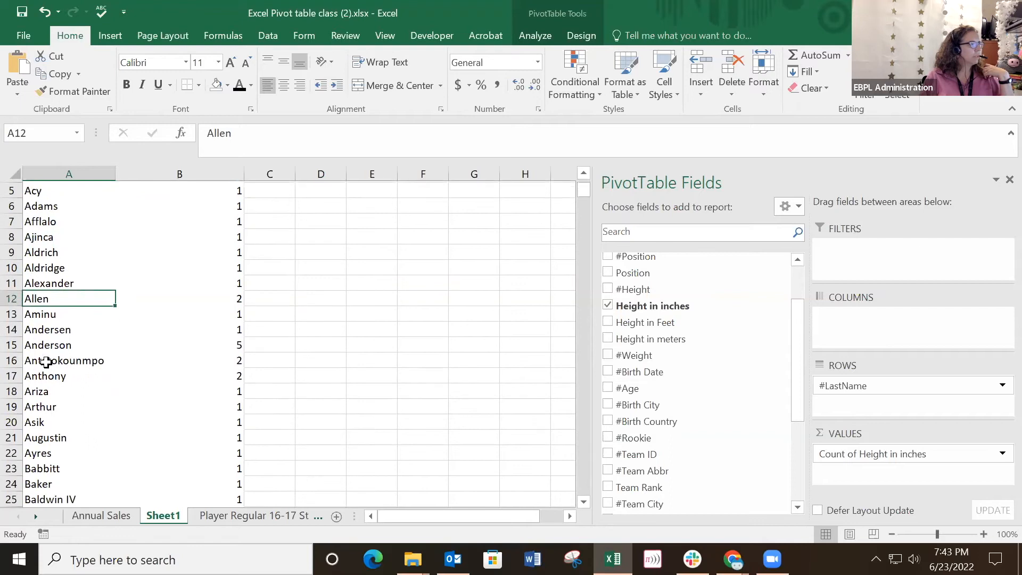
click(60, 314)
click(55, 333)
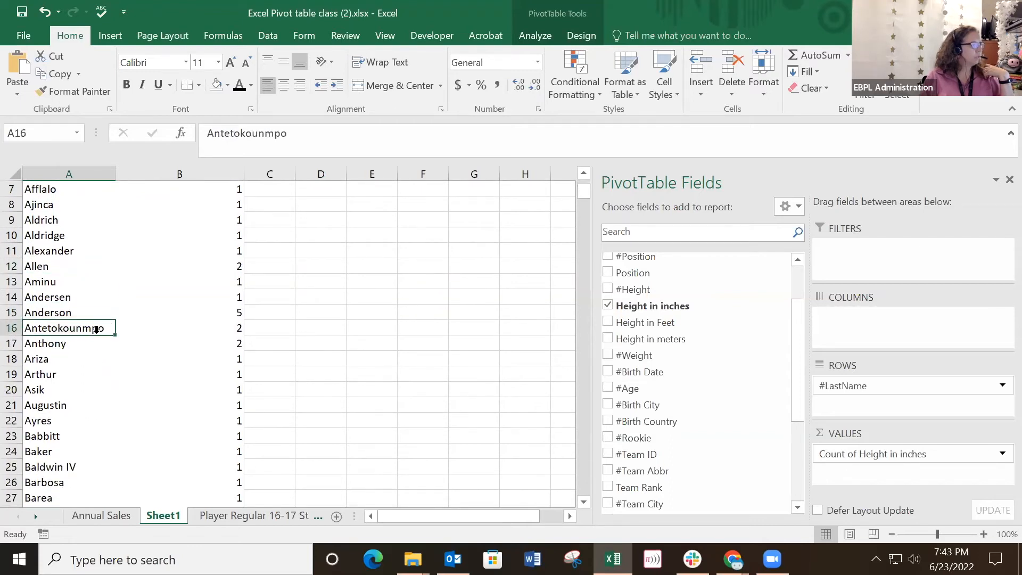
scroll(88, 333, down, 7)
scroll(88, 333, down, 6)
scroll(88, 332, up, 15)
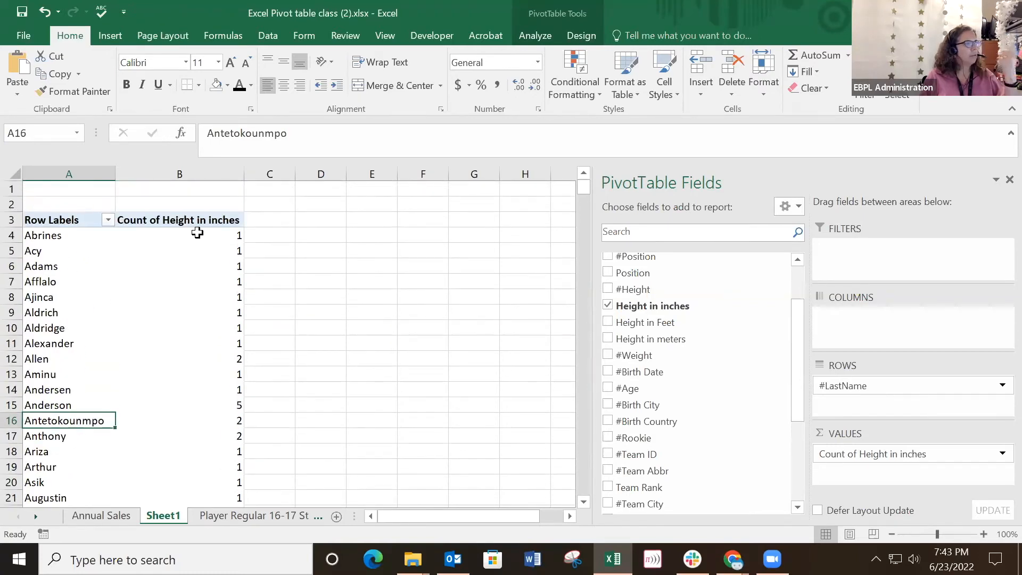
mouse_move(191, 237)
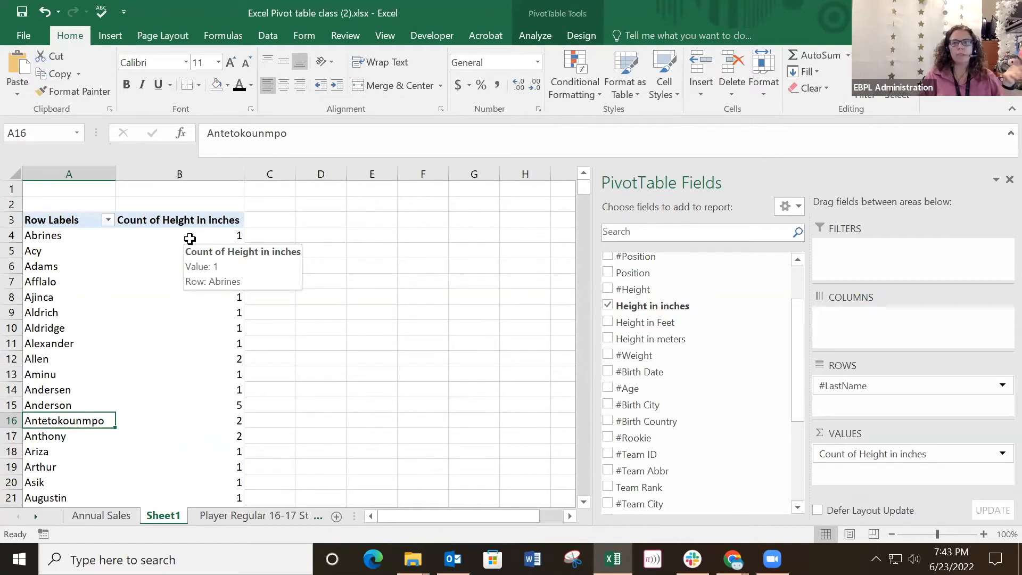
Summarize the pivot table's Height in inches values by Sum.
click(327, 224)
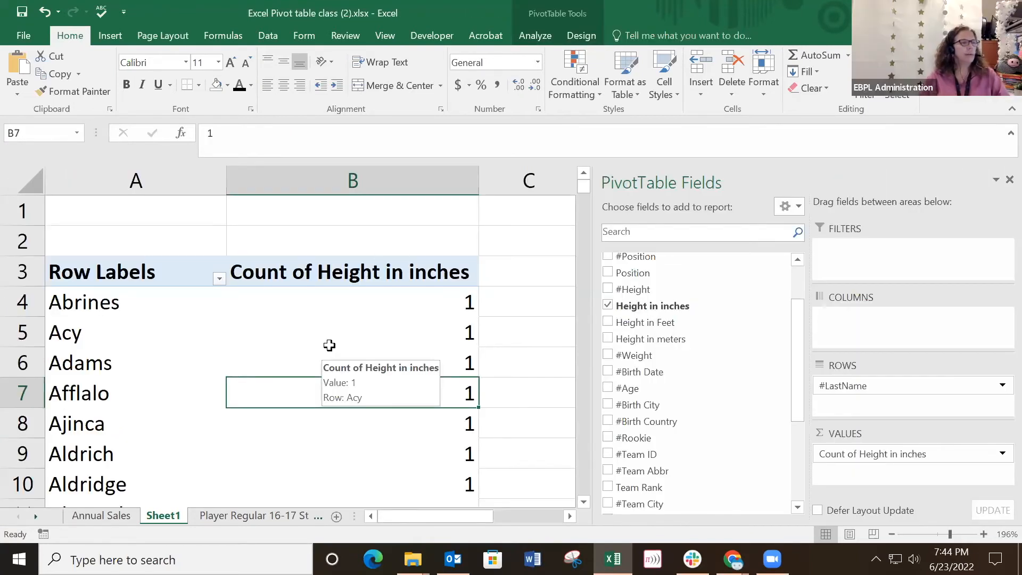
click(525, 277)
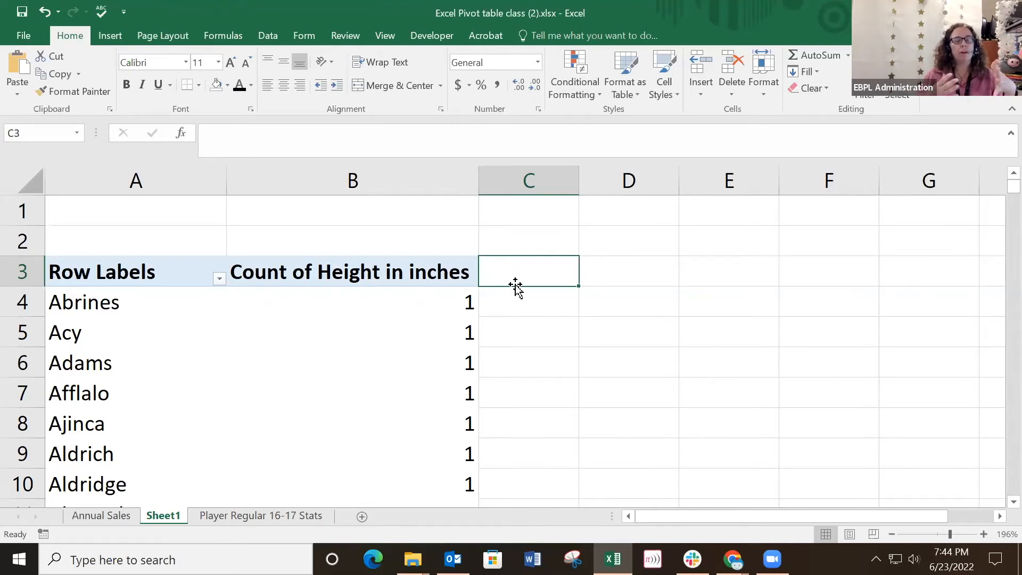
click(355, 309)
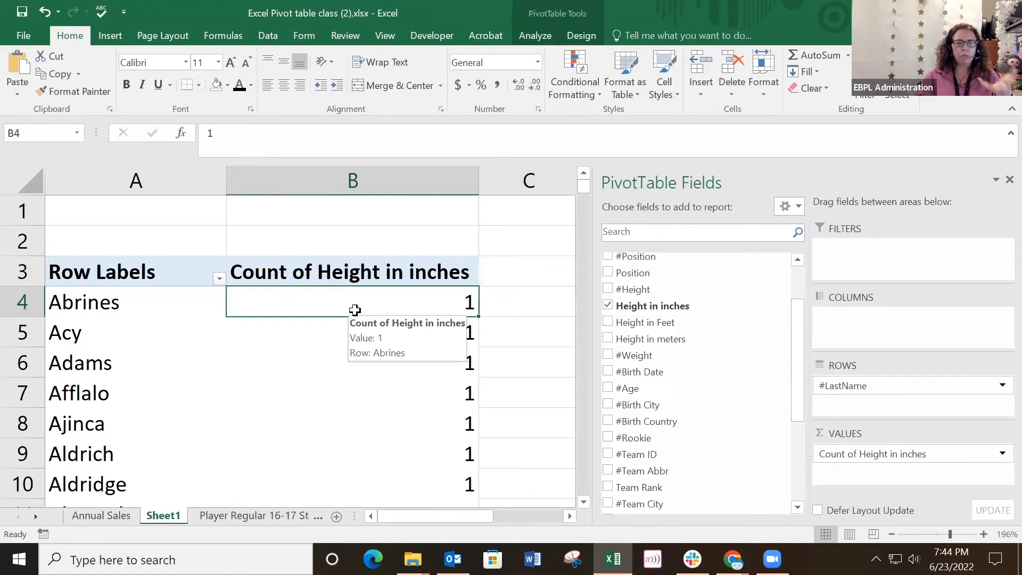
click(333, 275)
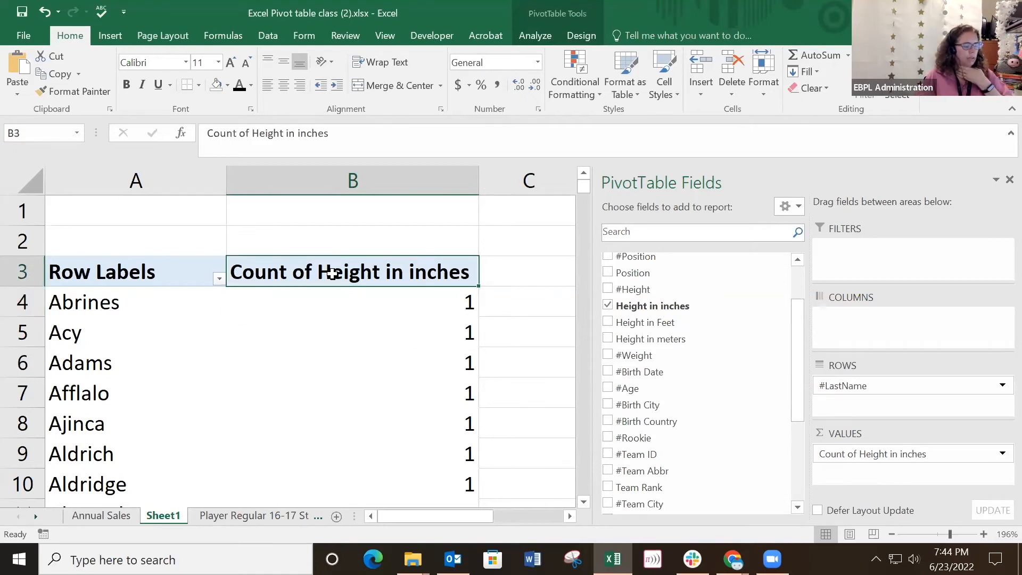
click(320, 301)
click(306, 272)
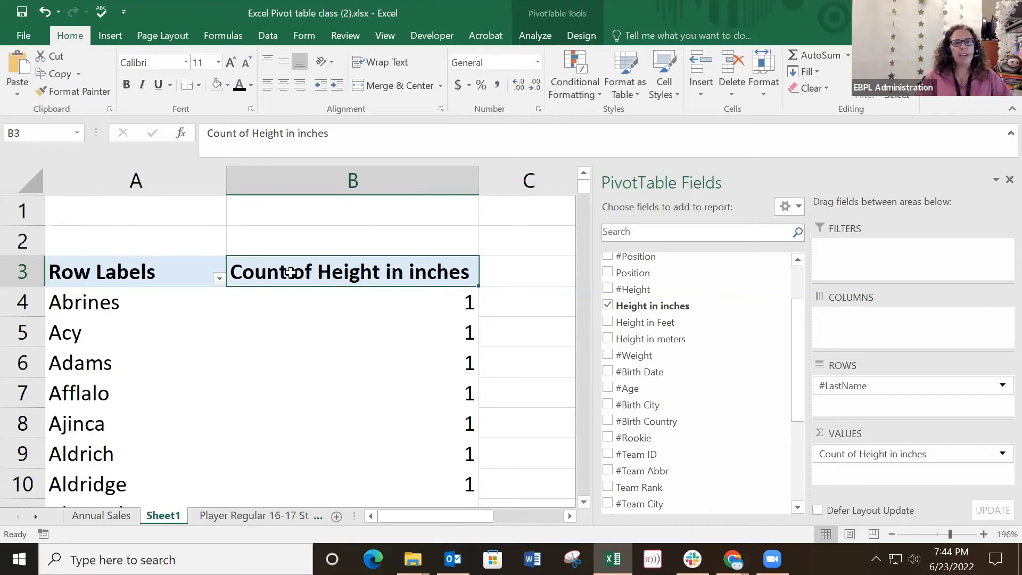
right_click(290, 272)
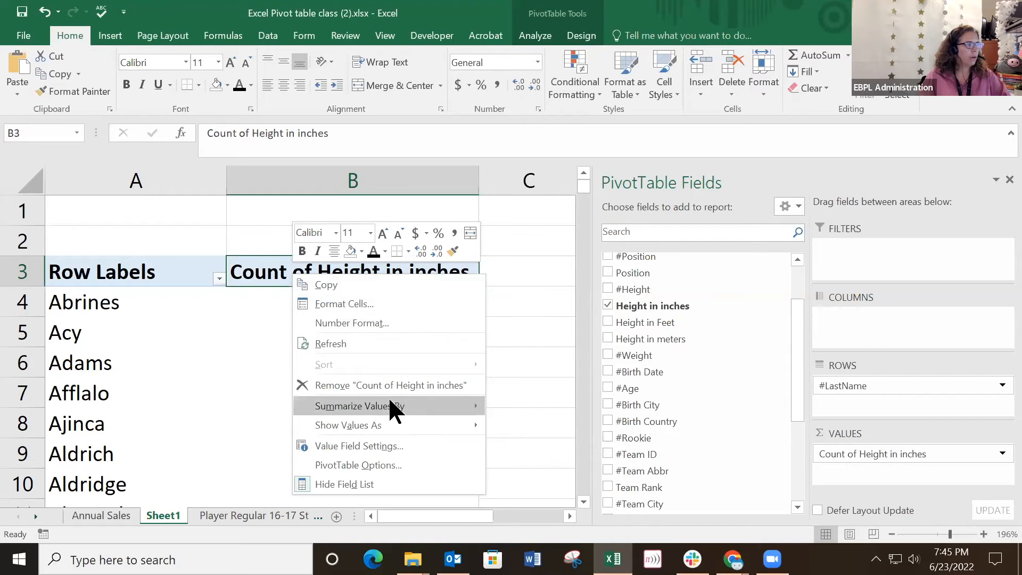
mouse_move(391, 405)
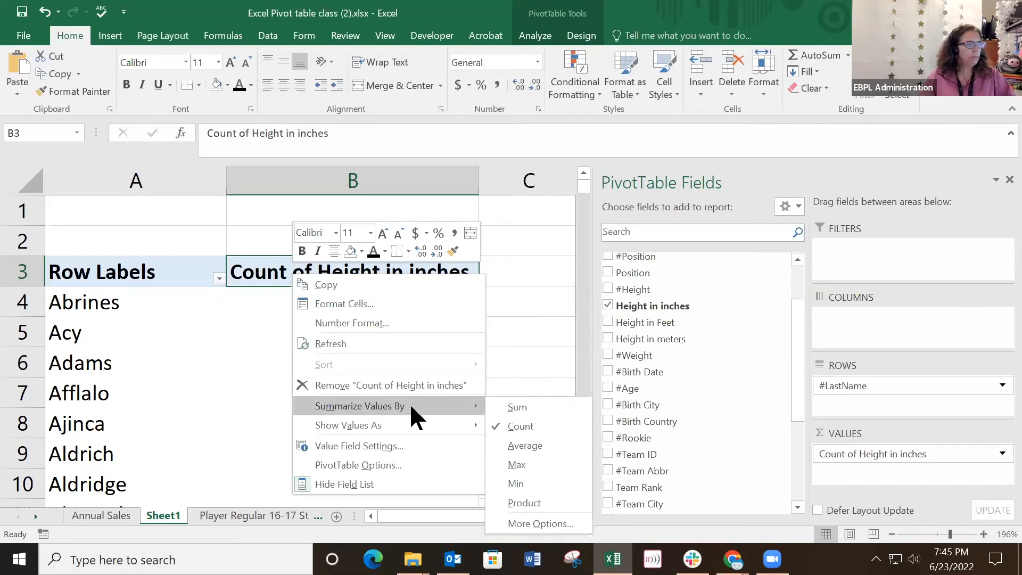
click(551, 409)
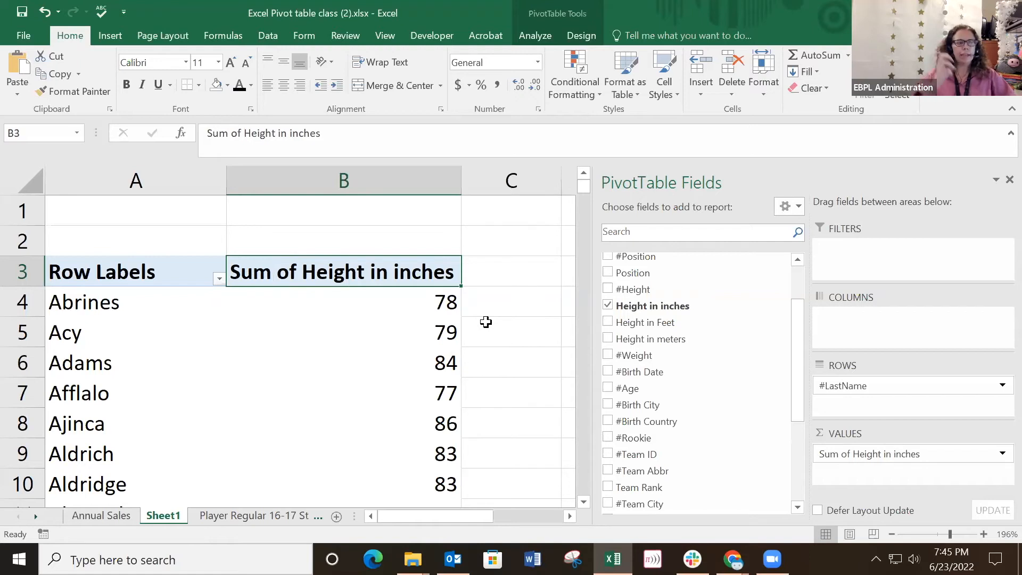
click(484, 303)
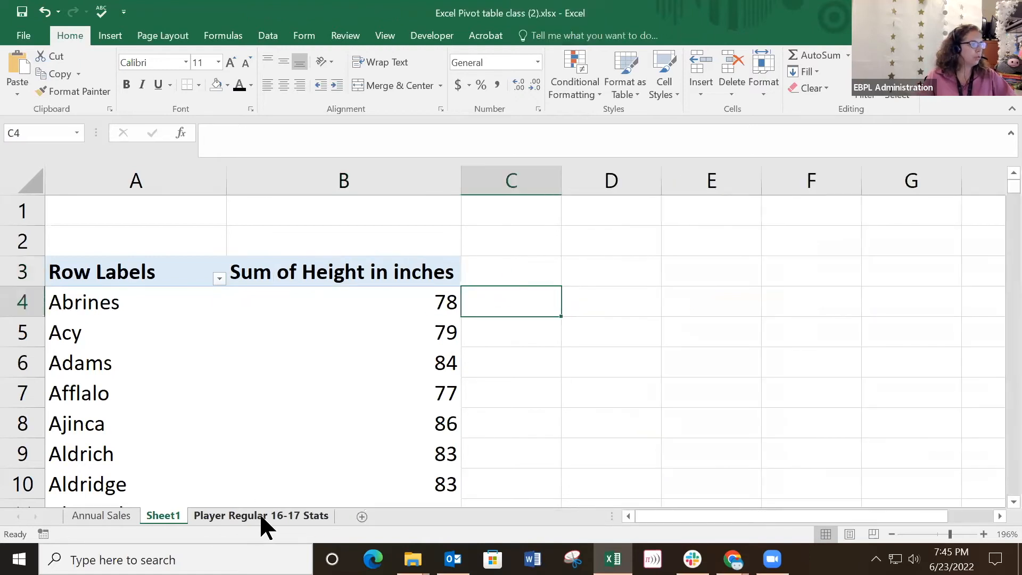
Examine the Height in inches values and matching last names on the Player Regular 16-17 Stats sheet.
click(263, 516)
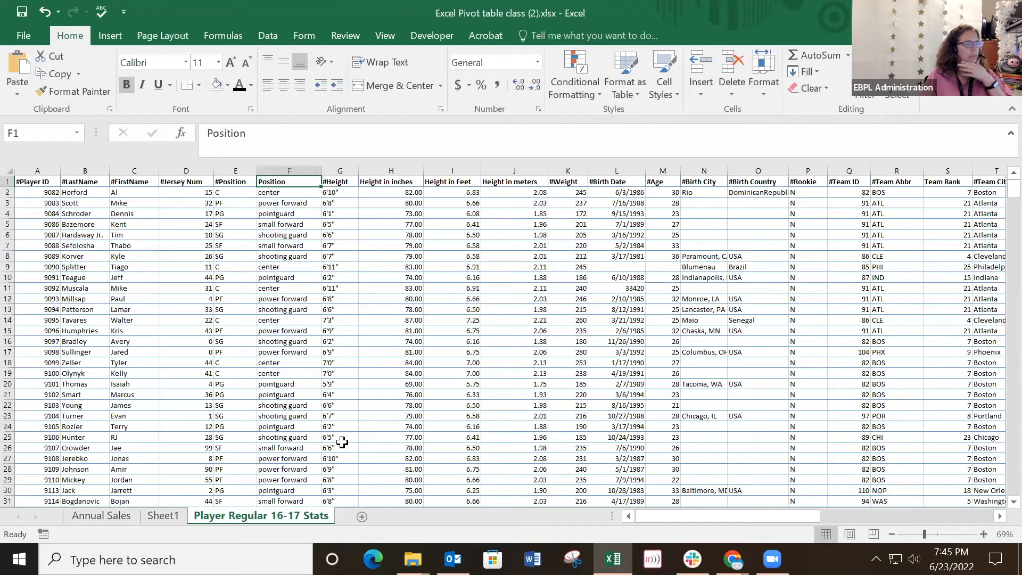
click(377, 192)
click(382, 214)
click(388, 224)
click(390, 246)
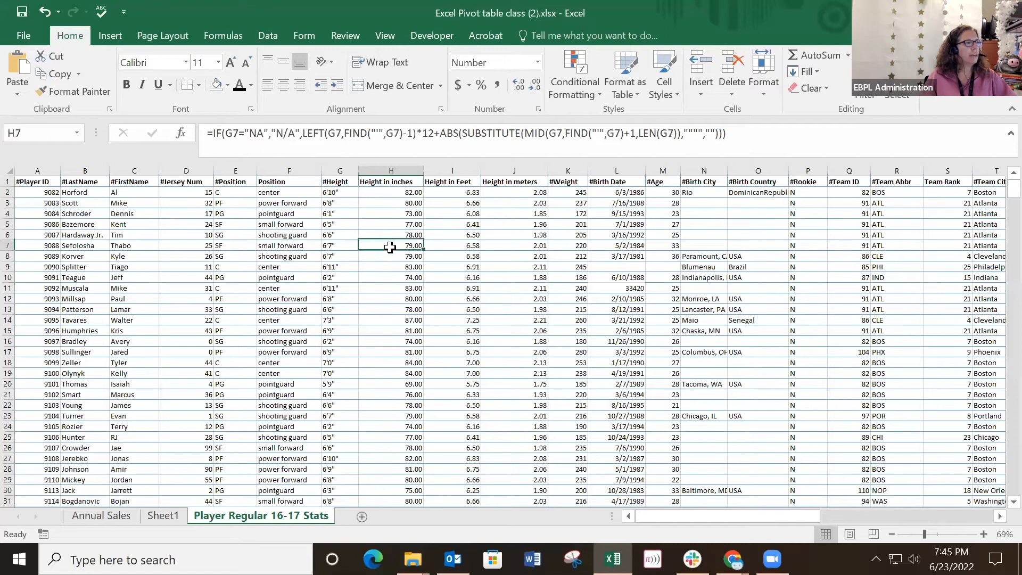
click(389, 276)
click(389, 309)
click(392, 351)
click(392, 392)
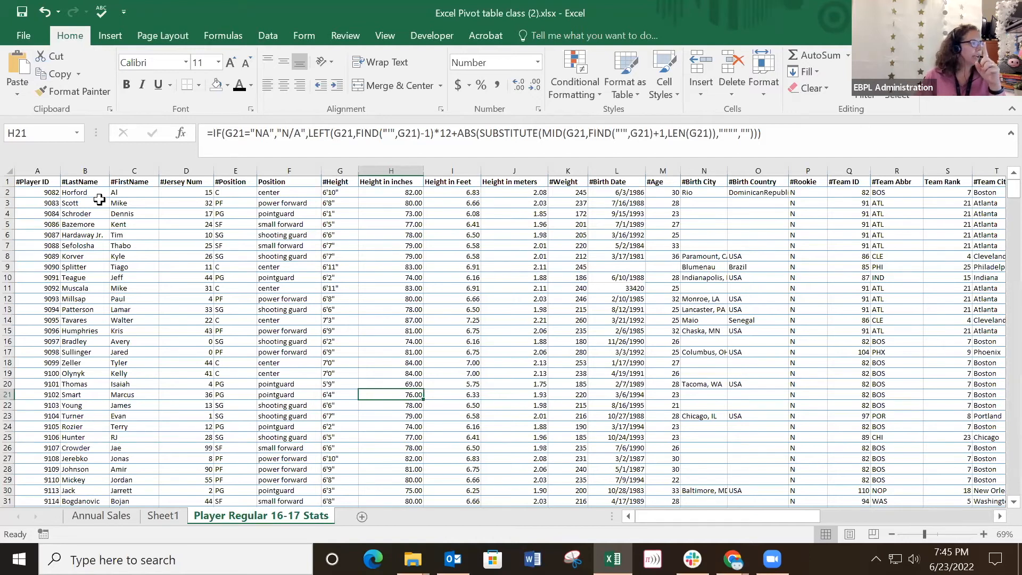
click(81, 193)
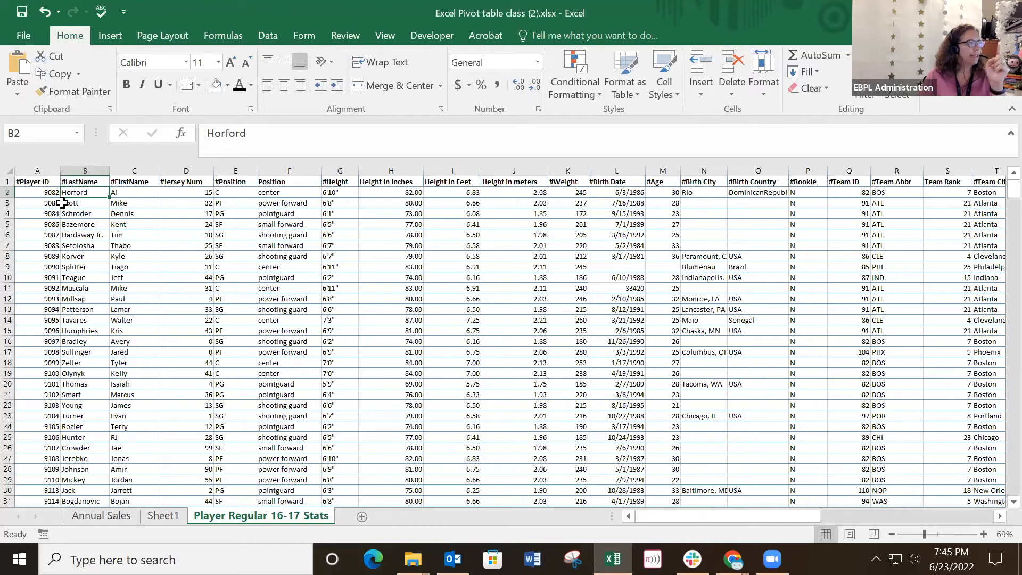
click(385, 193)
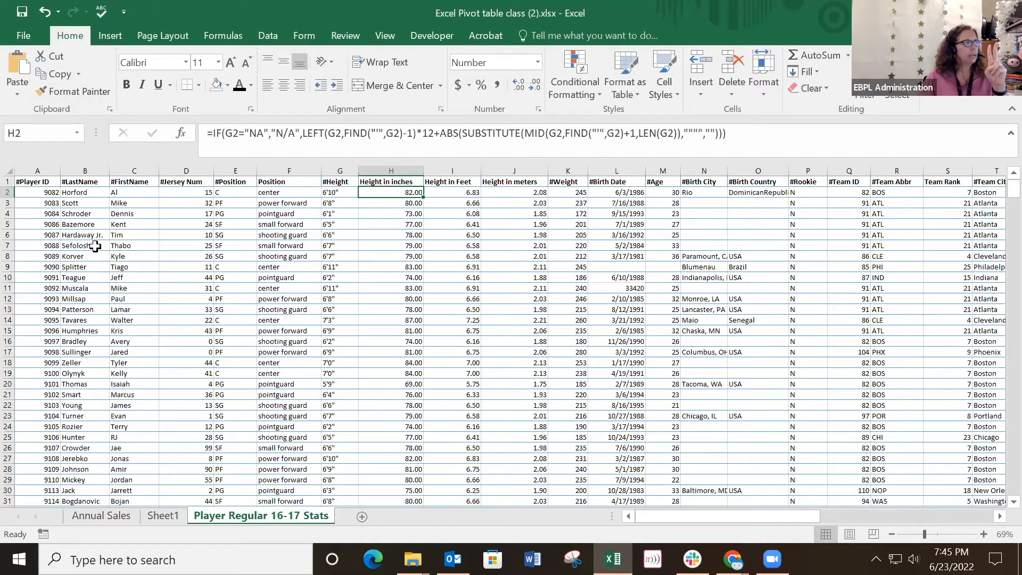
Sort the player statistics by #LastName from A to Z.
click(86, 182)
right_click(87, 181)
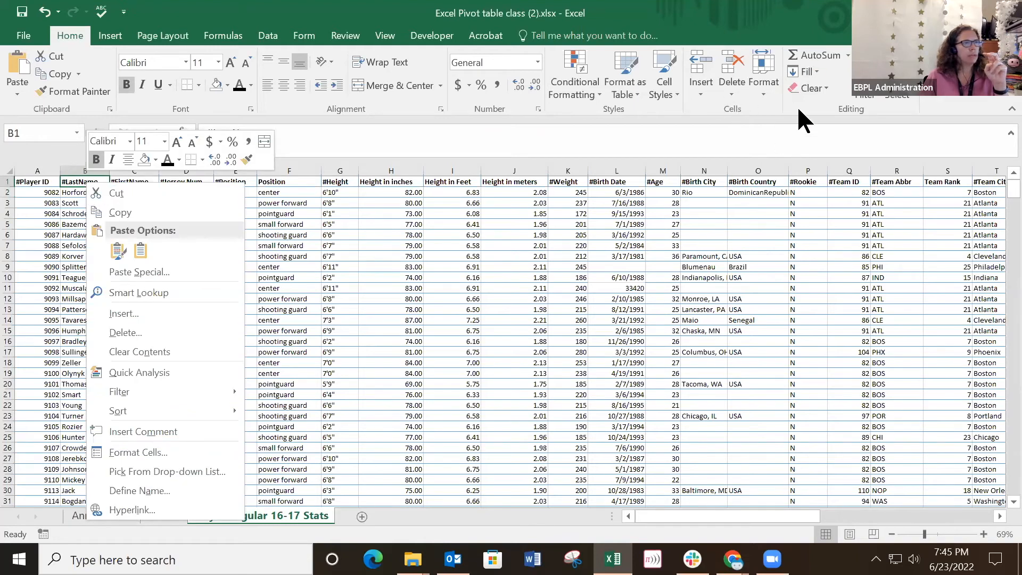
click(860, 95)
click(861, 95)
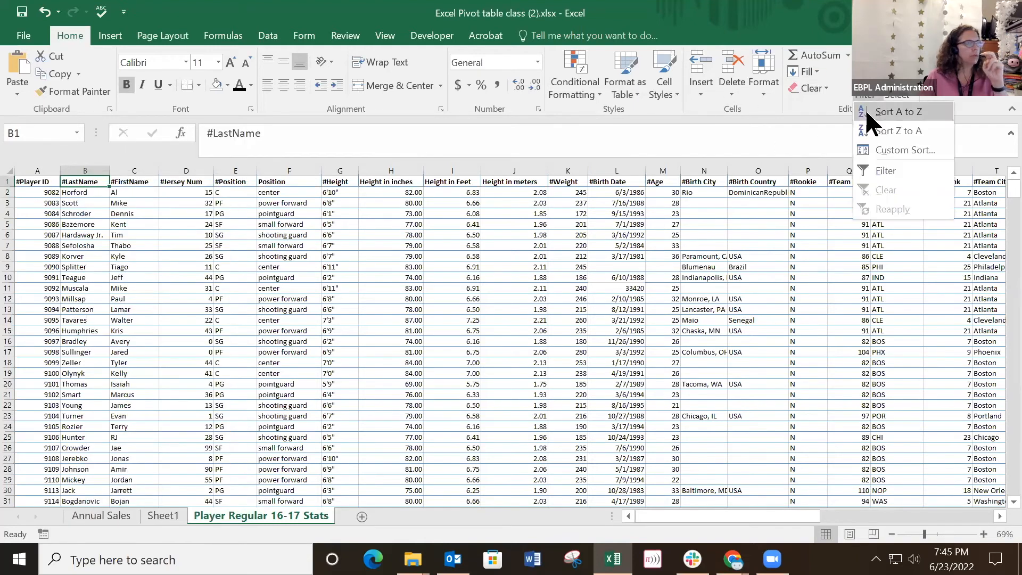
click(897, 112)
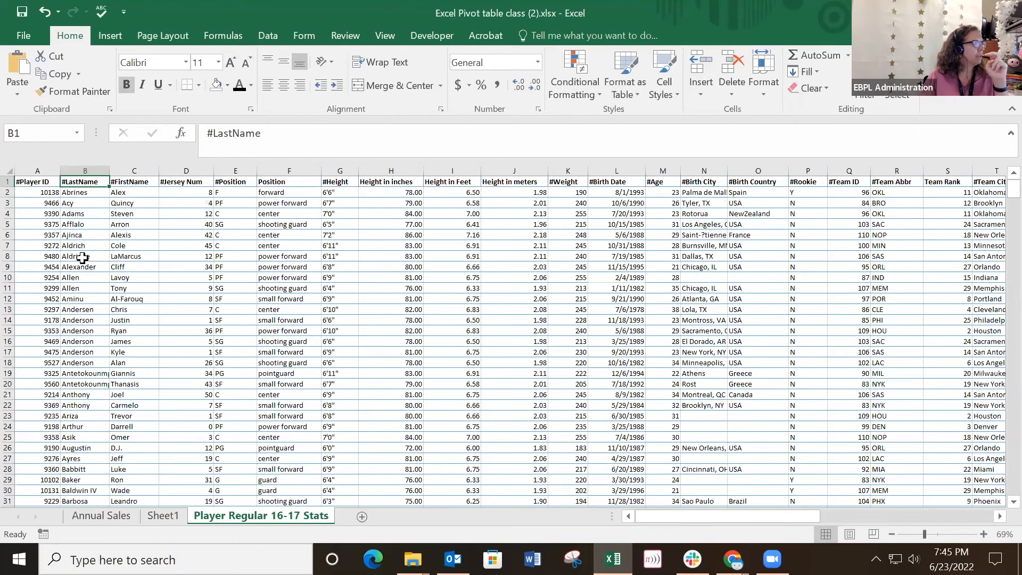
Check the individual heights in inches of the players named Allen in the sorted statistics.
click(90, 288)
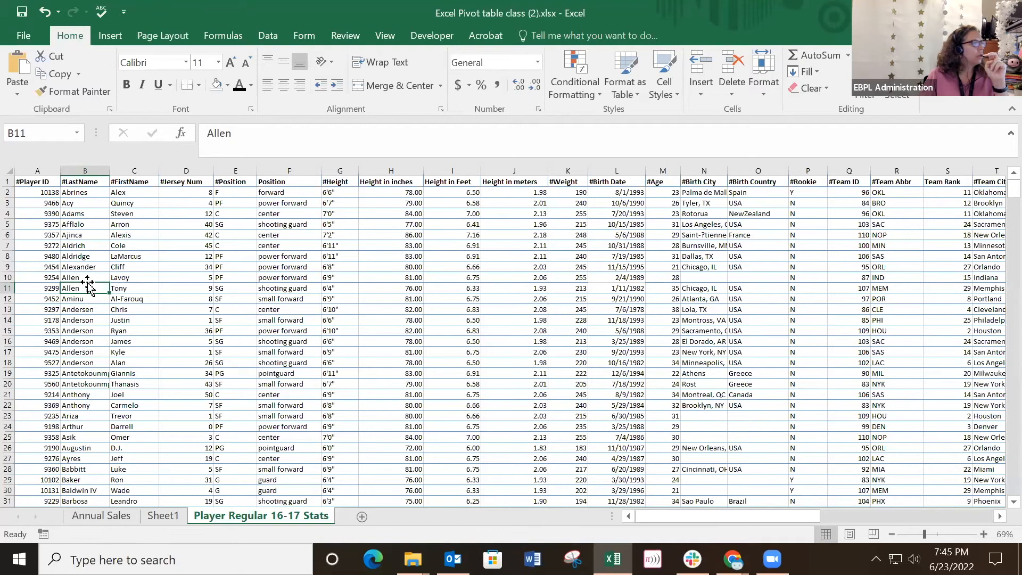
click(379, 279)
drag(379, 279, 361, 291)
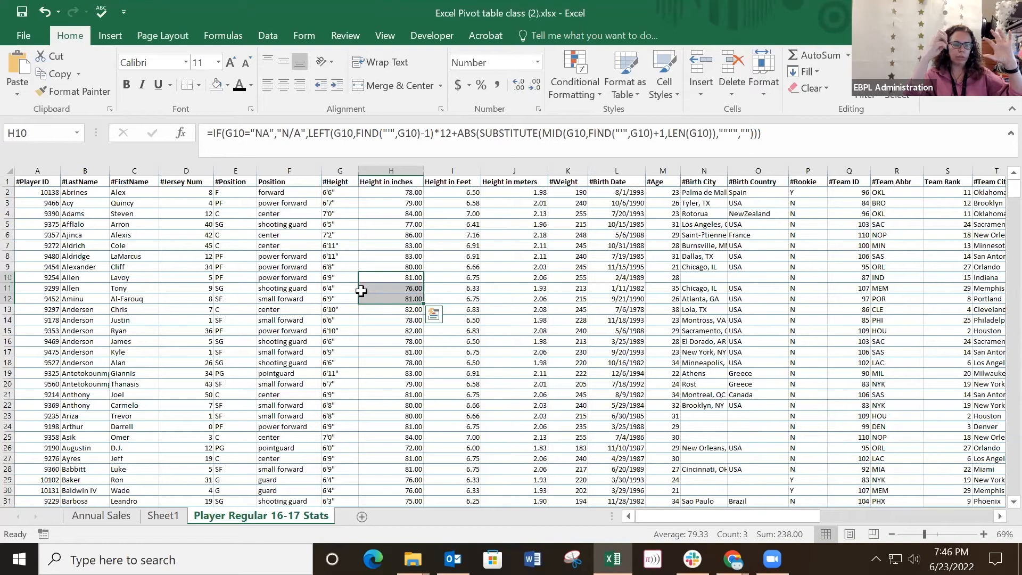
Return to the pivot table on Sheet1 and check the Sum of Height in inches for Adams and Allen.
click(101, 515)
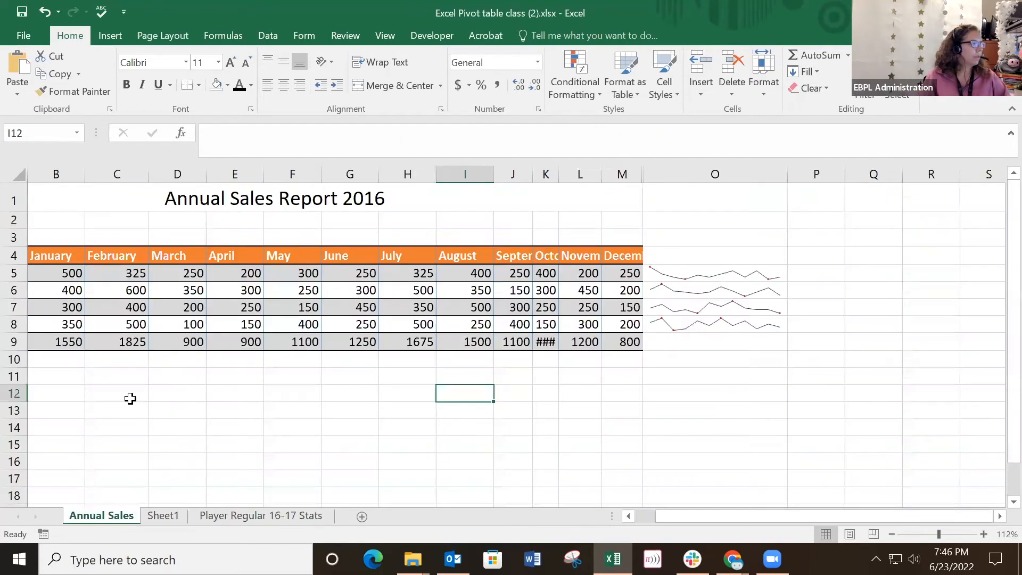
click(163, 515)
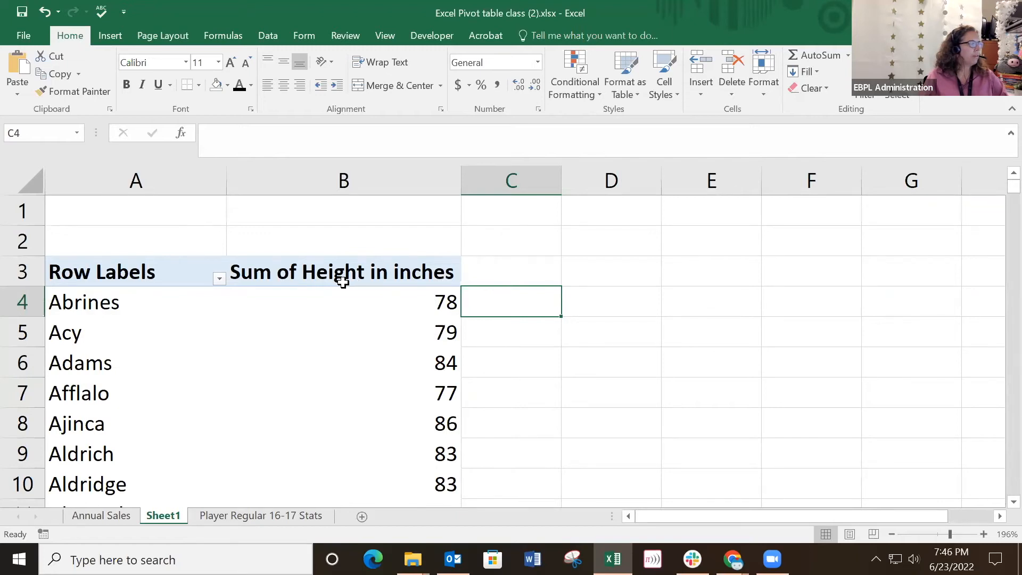
click(93, 362)
click(425, 357)
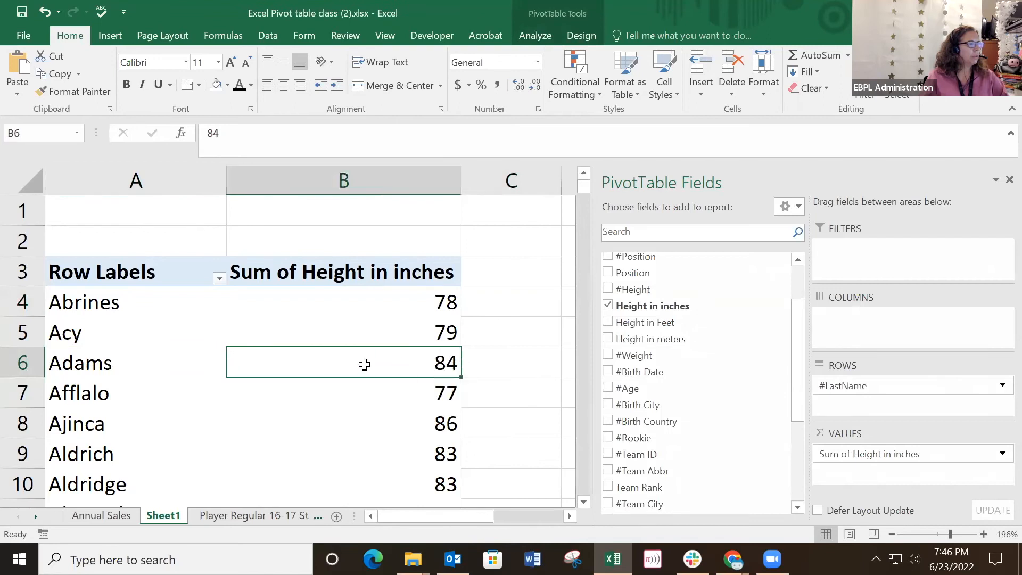
scroll(362, 364, down, 1)
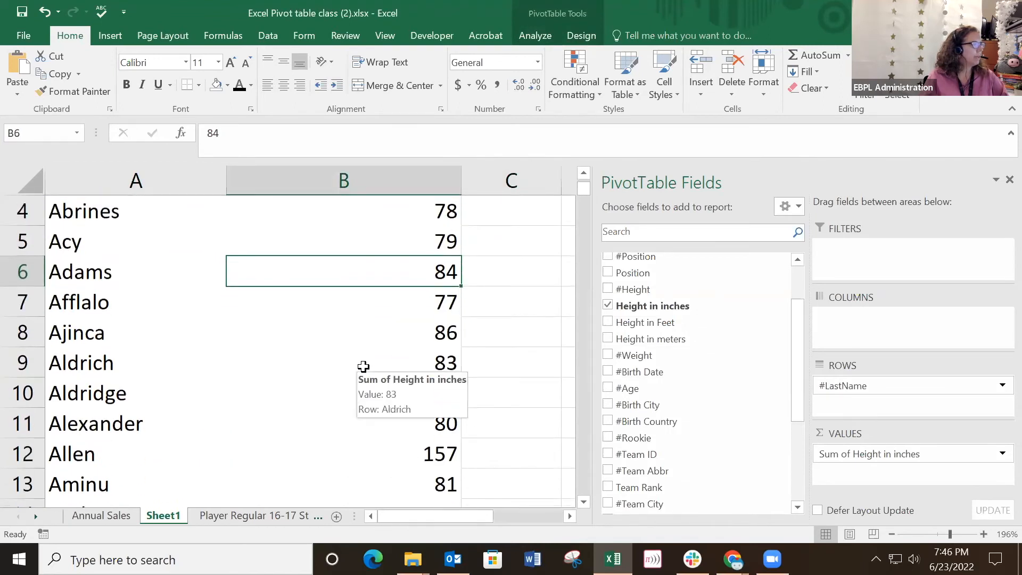
click(55, 450)
click(429, 452)
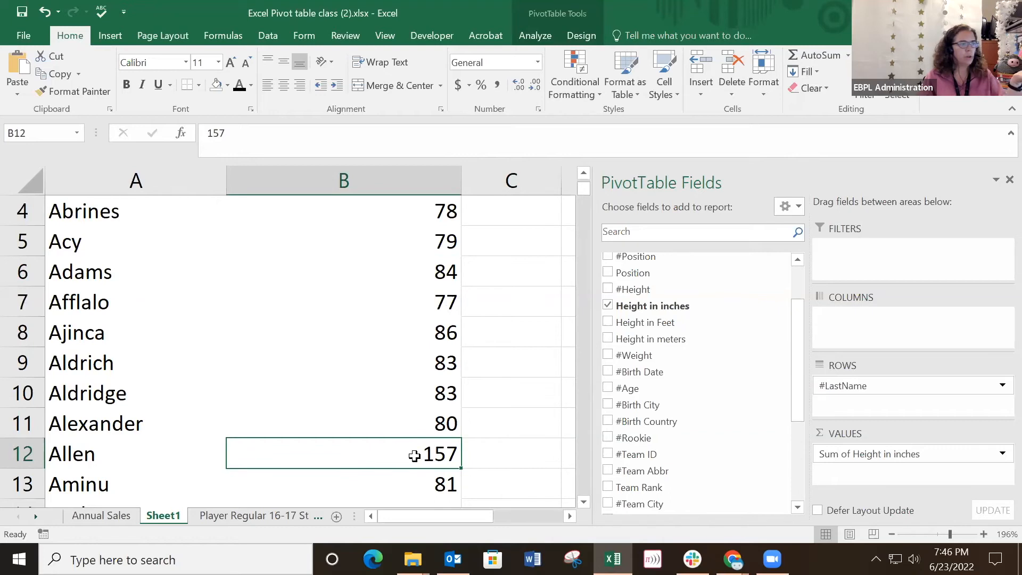
Add #FirstName to the pivot table rows beneath #LastName and check the first names grouped under Allen.
mouse_move(414, 456)
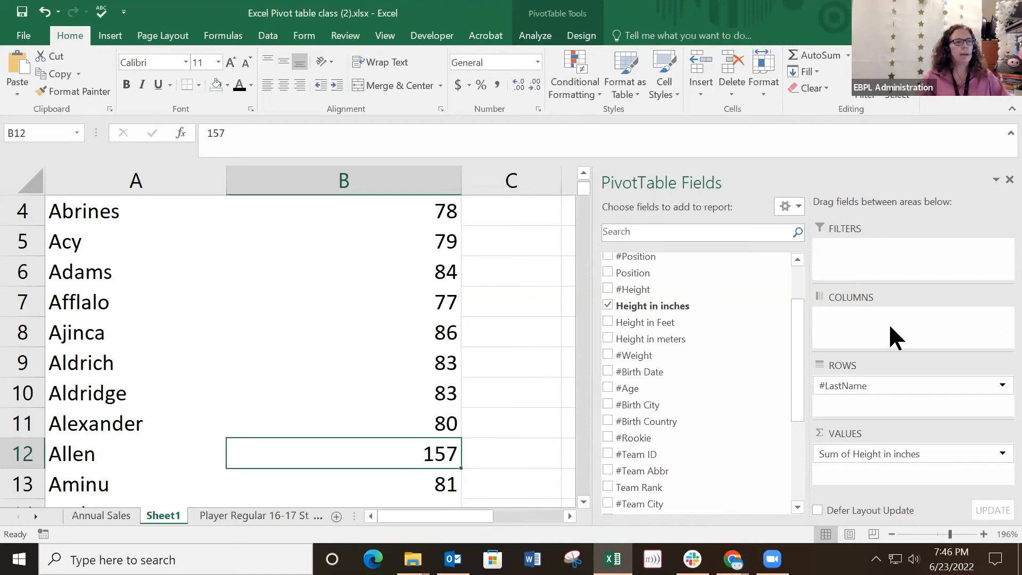
drag(797, 376, 803, 283)
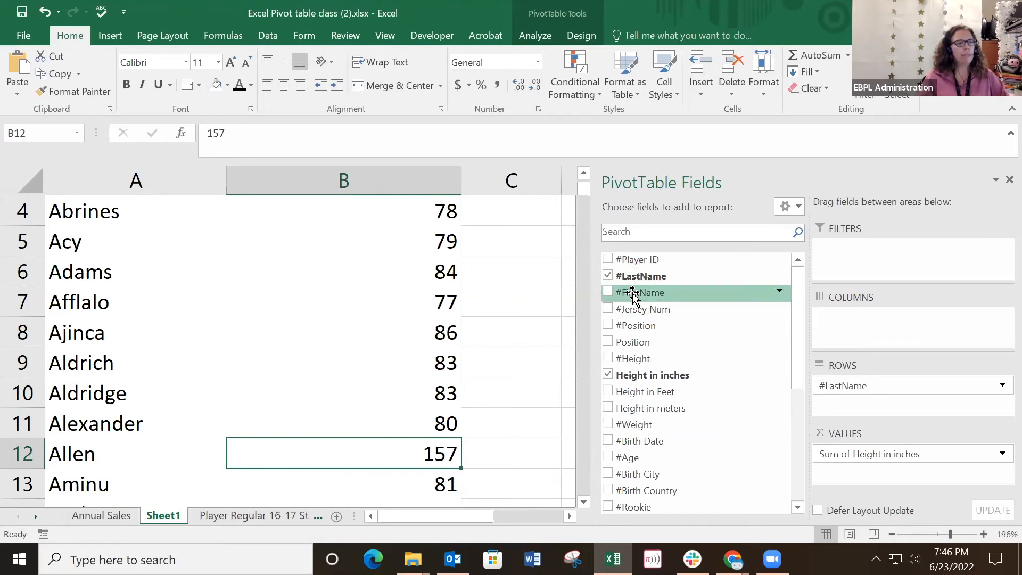
drag(633, 295, 875, 407)
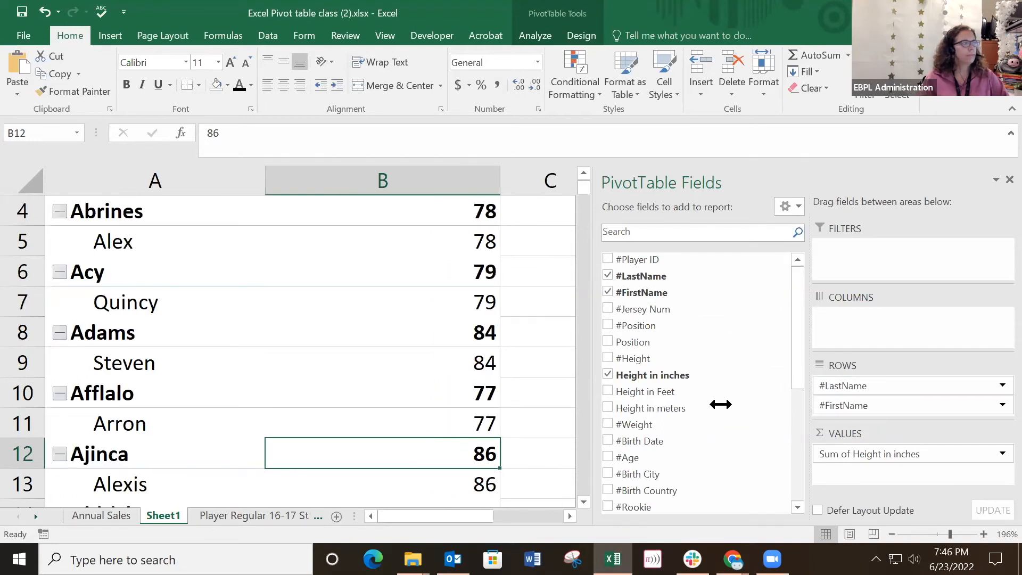
scroll(544, 261, up, 1)
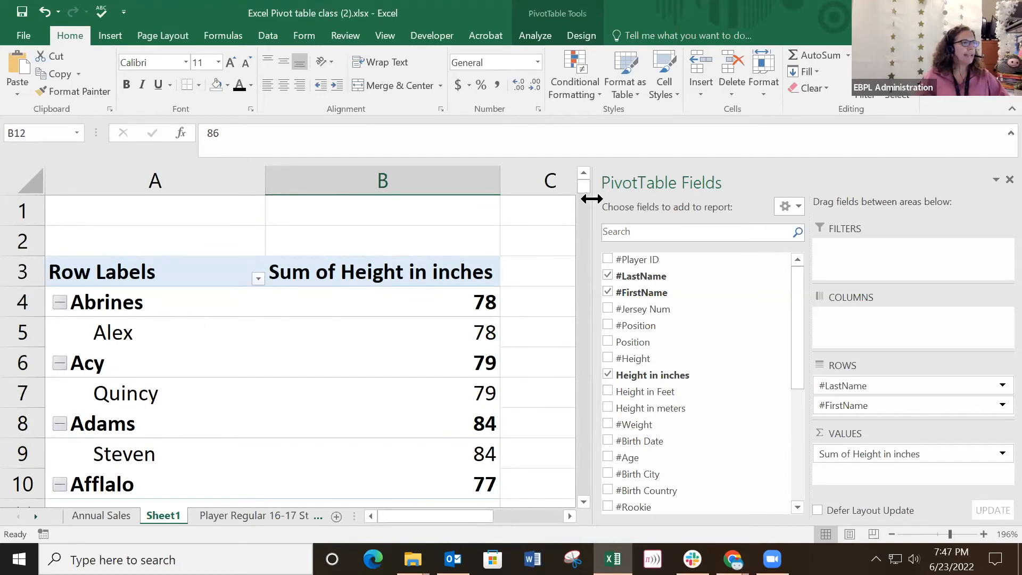
mouse_move(582, 186)
mouse_down()
mouse_move(583, 202)
mouse_move(579, 188)
mouse_up()
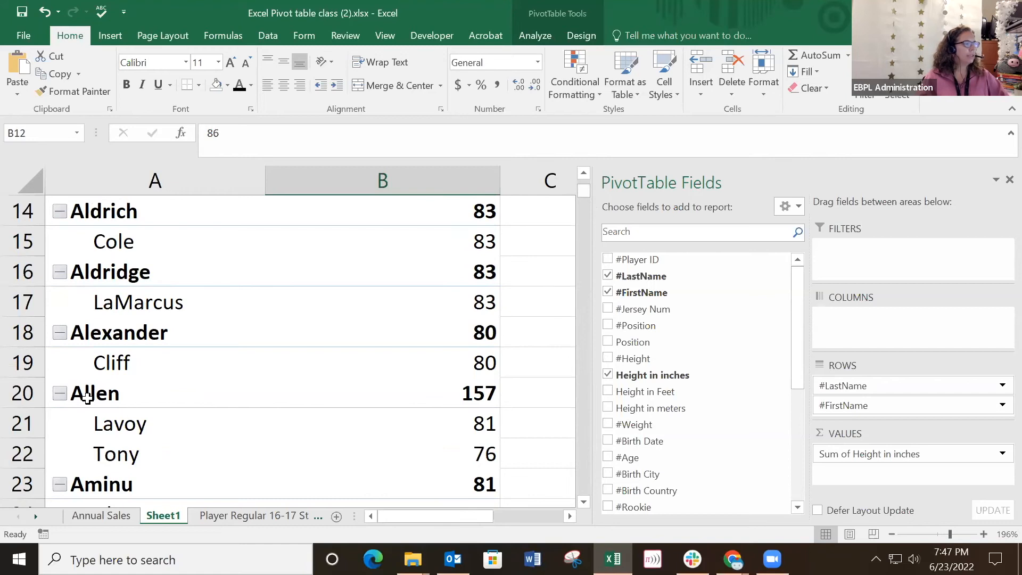
mouse_move(467, 395)
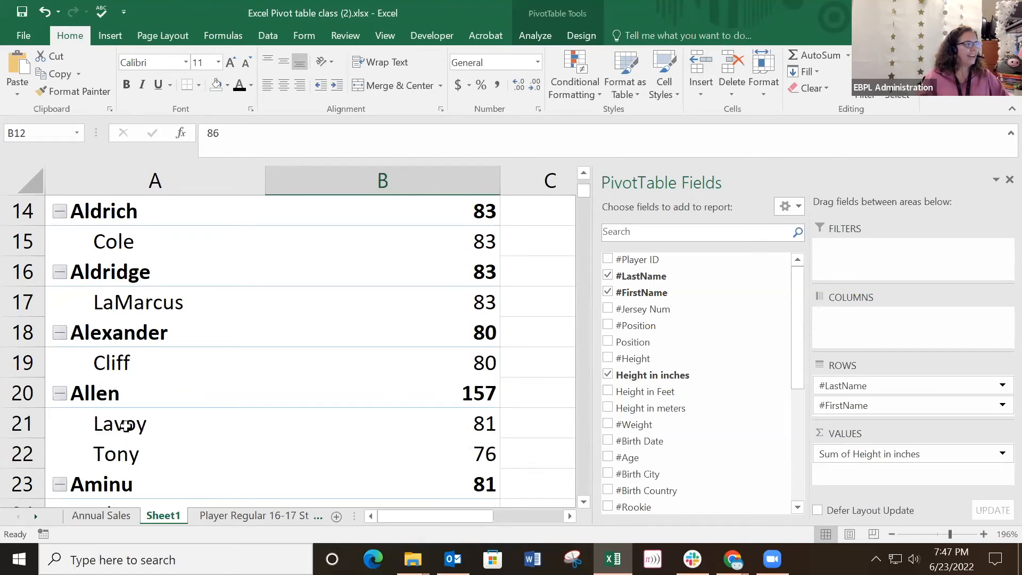
Collapse and re-expand the Allen group, and check the individual heights of the players listed in it.
click(60, 393)
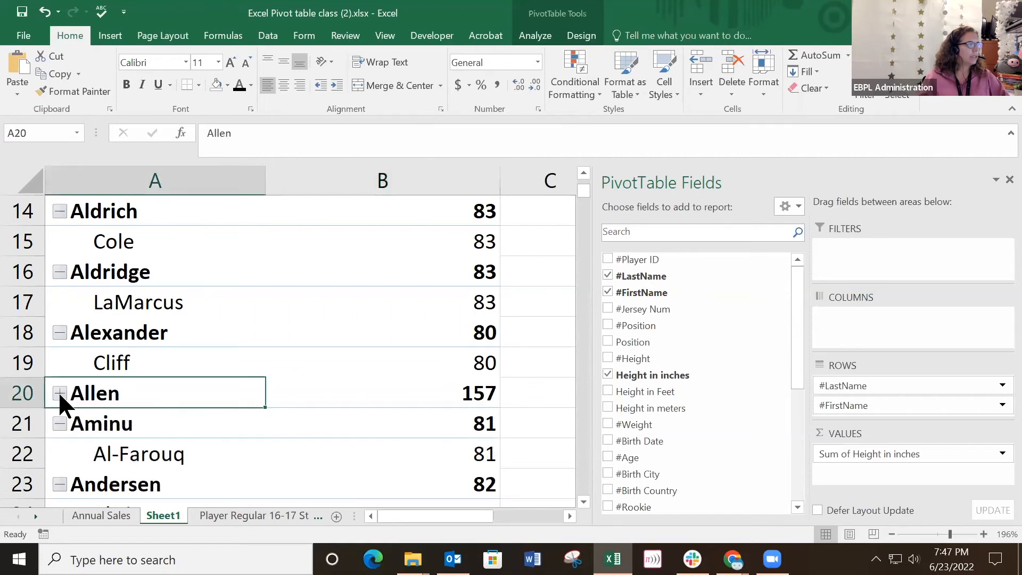
click(60, 393)
click(121, 428)
click(125, 451)
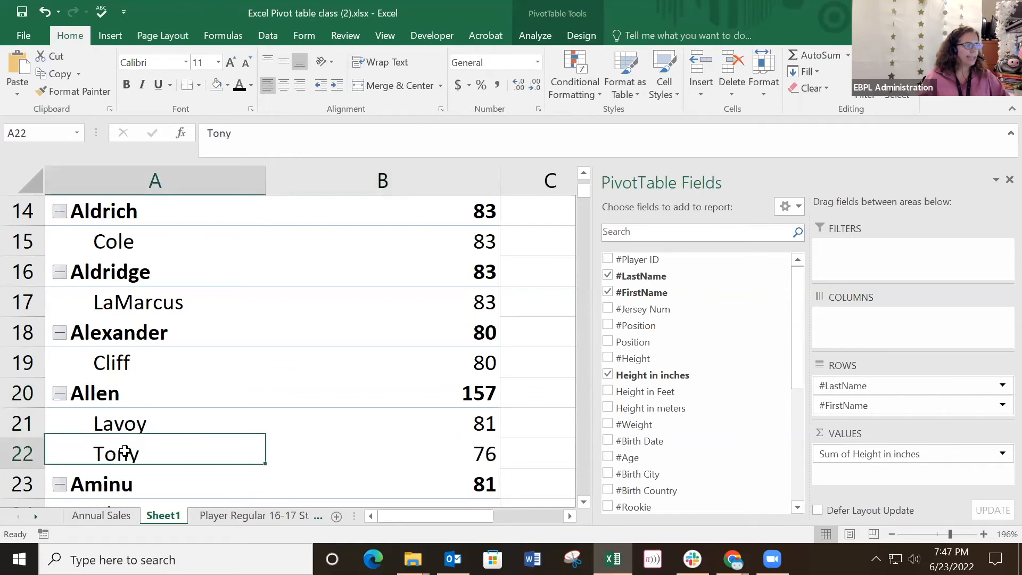
click(383, 417)
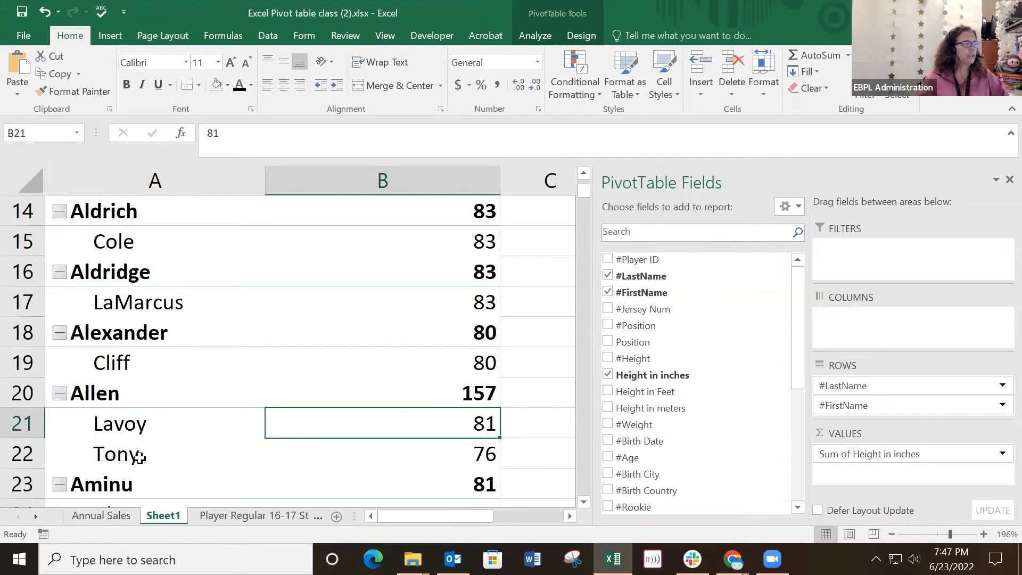
click(120, 456)
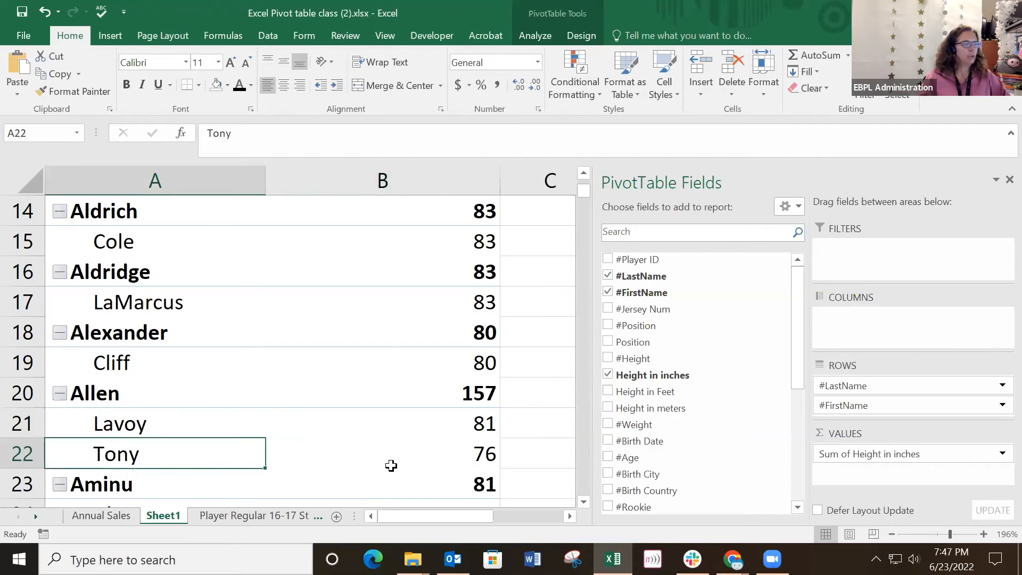
mouse_move(465, 453)
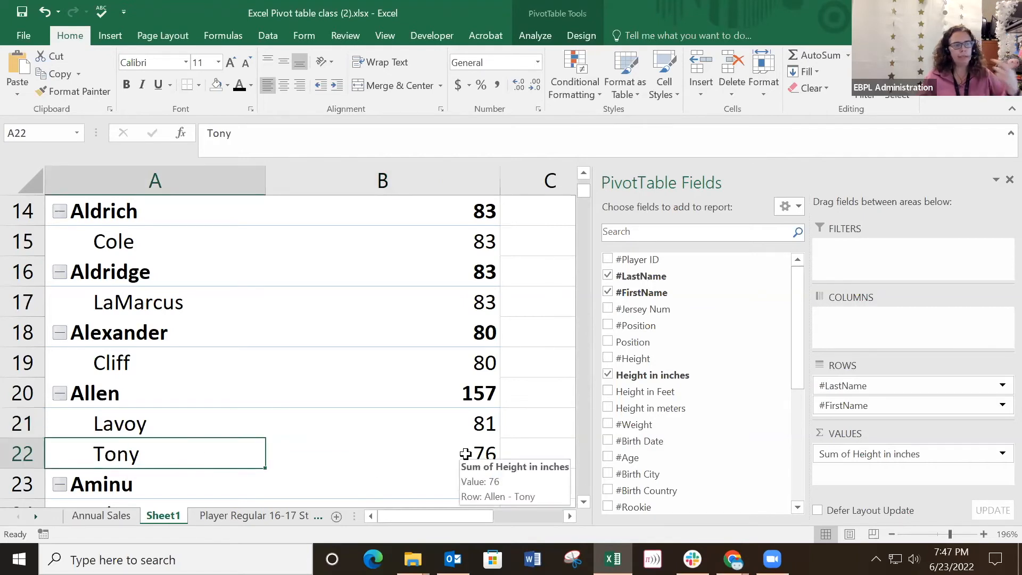
click(106, 394)
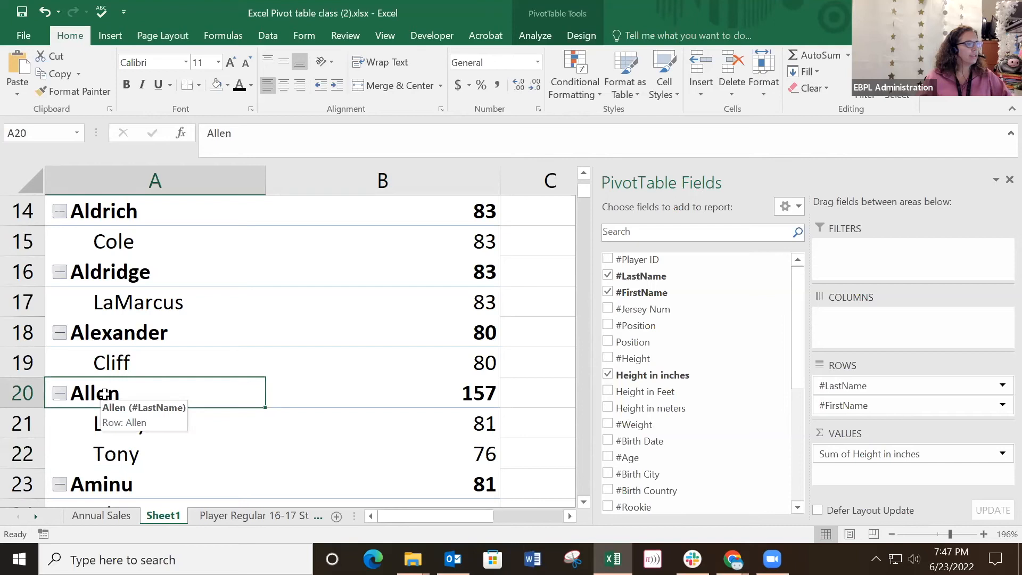
mouse_move(343, 466)
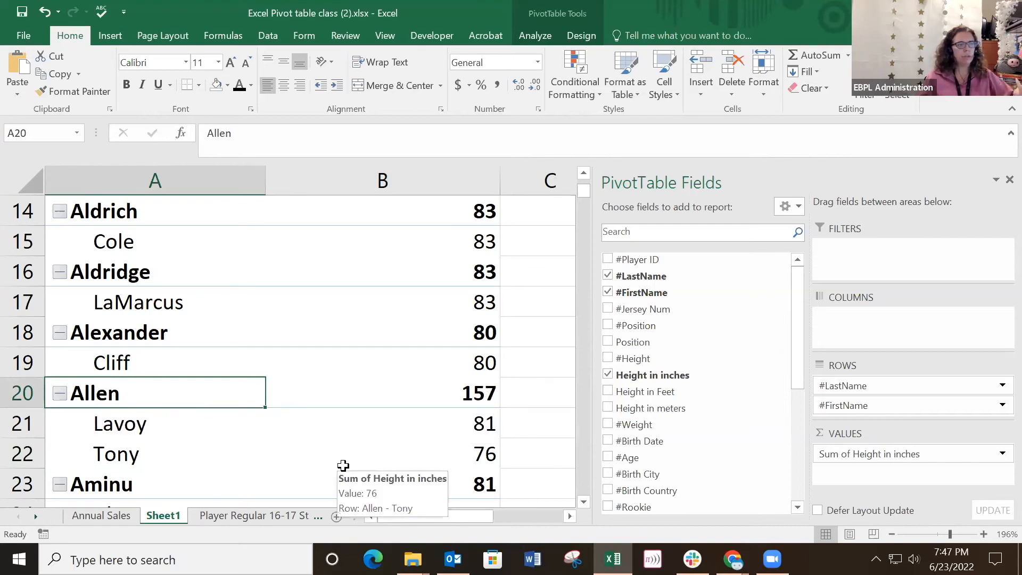
Move #FirstName above #LastName in the pivot table rows and review the last names grouped under each first name.
click(874, 406)
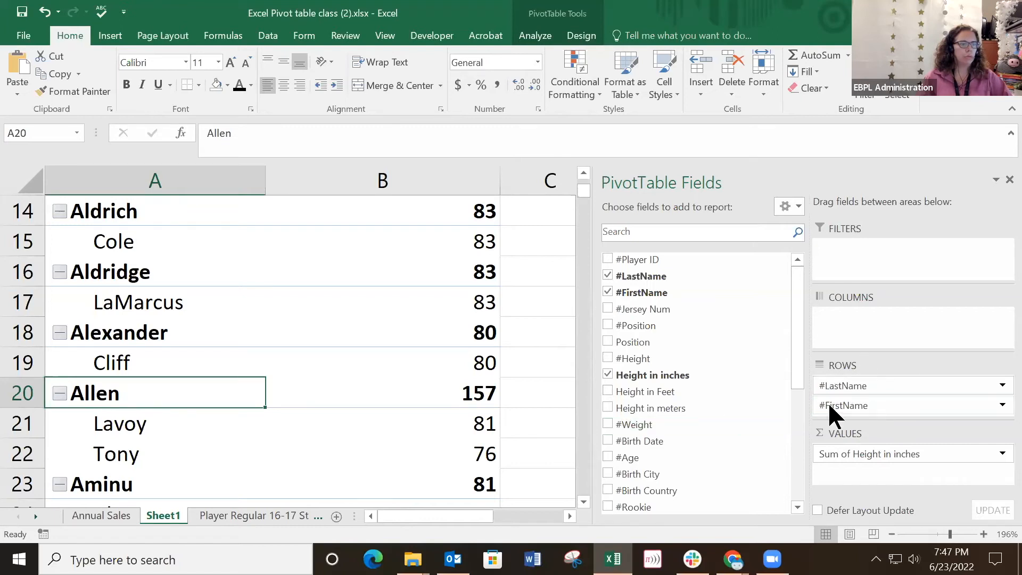
drag(877, 407, 873, 379)
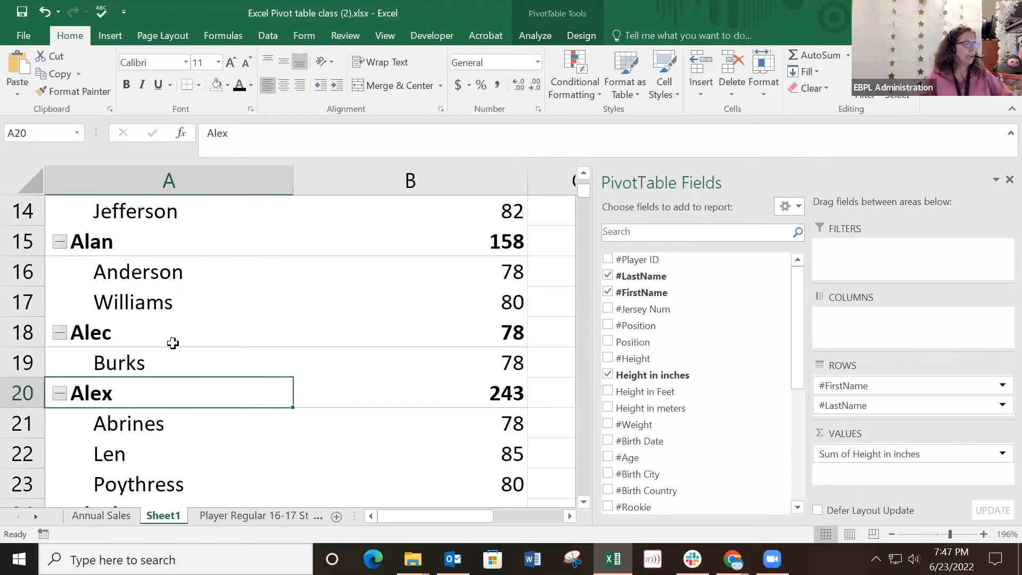
scroll(173, 344, down, 1)
scroll(173, 343, up, 5)
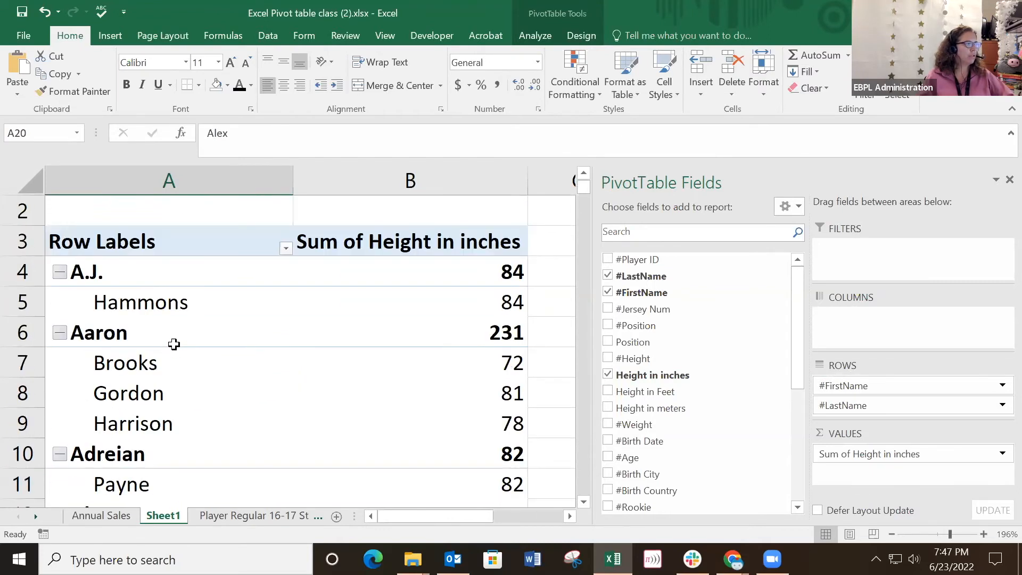
scroll(174, 344, down, 1)
scroll(174, 344, down, 1)
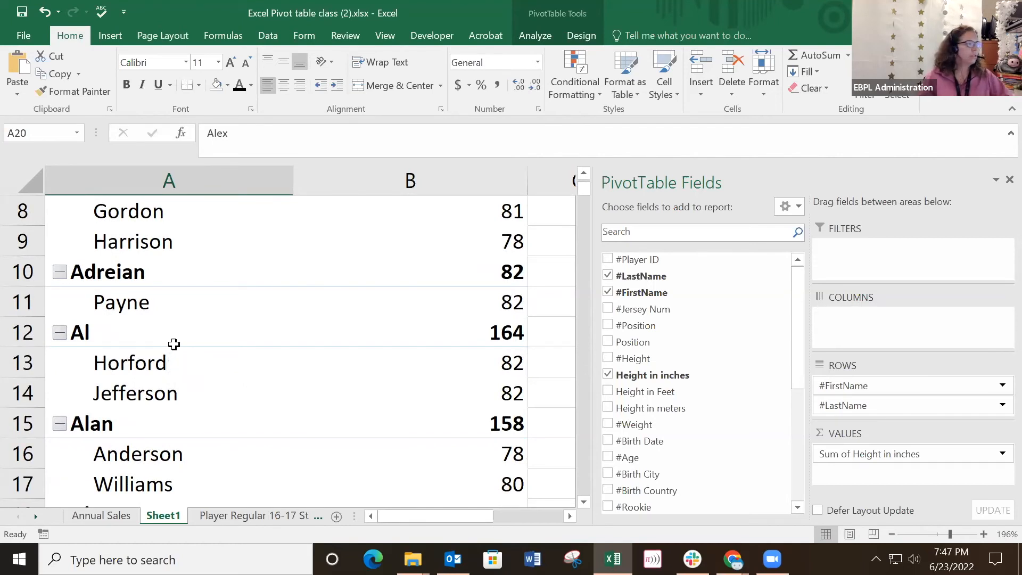
scroll(173, 344, down, 4)
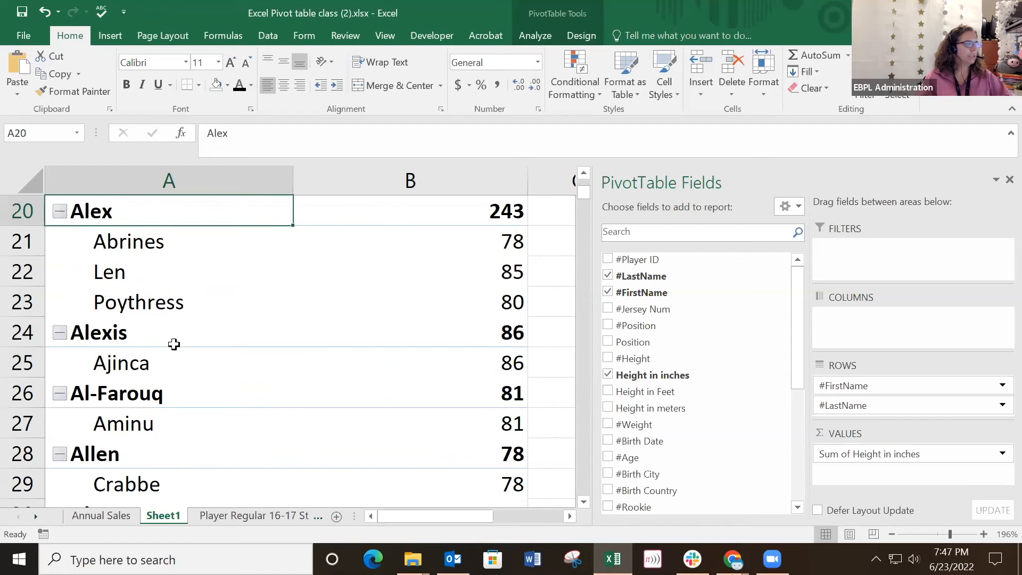
scroll(174, 344, up, 6)
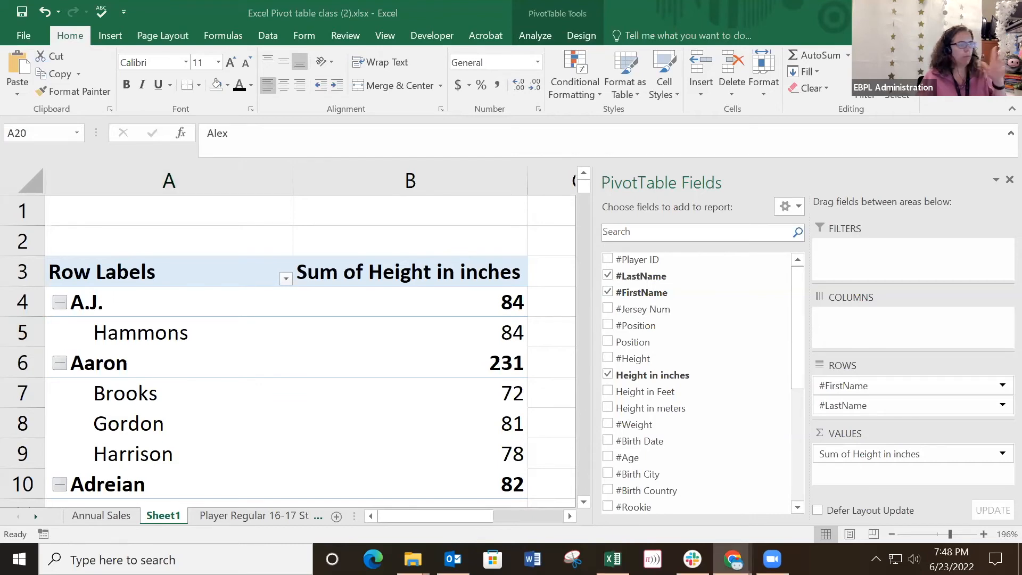
Put #LastName back above #FirstName in the rows and remove #FirstName from the pivot table.
click(890, 401)
drag(886, 407, 894, 379)
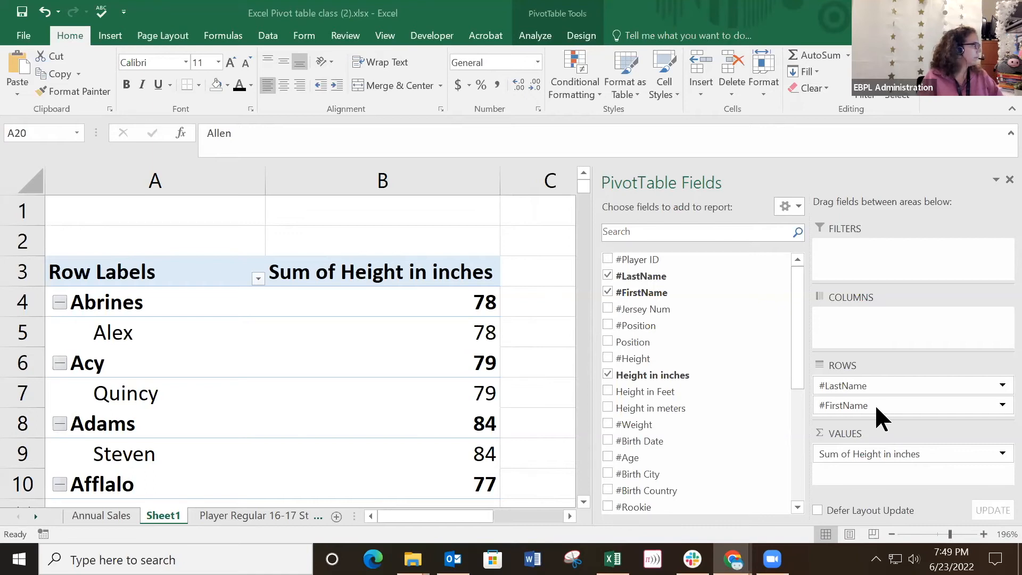
drag(901, 407, 711, 408)
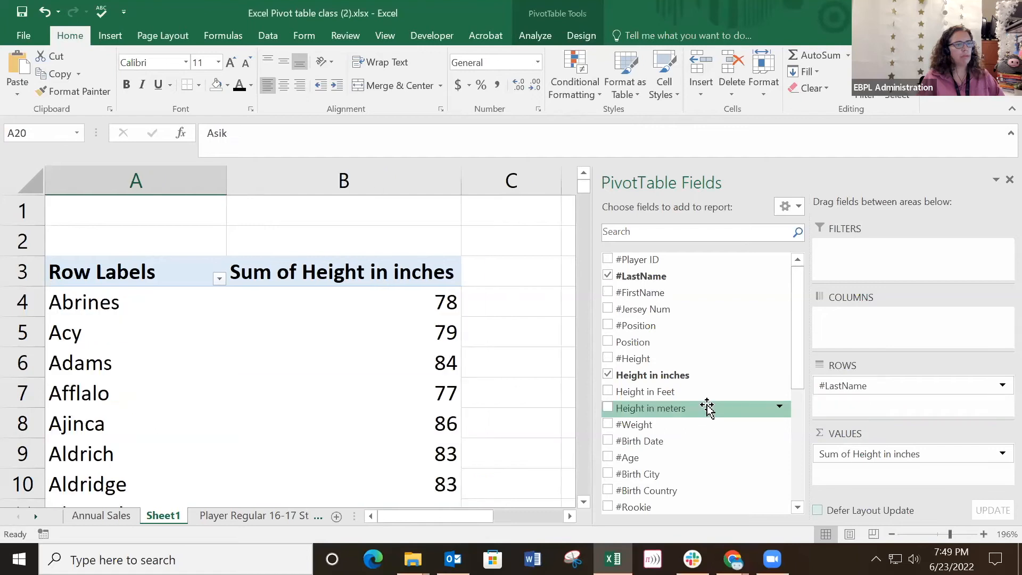
Examine the Sum of Height in inches values for the first last names, such as Abrines, Acy and Afflalo.
mouse_move(351, 345)
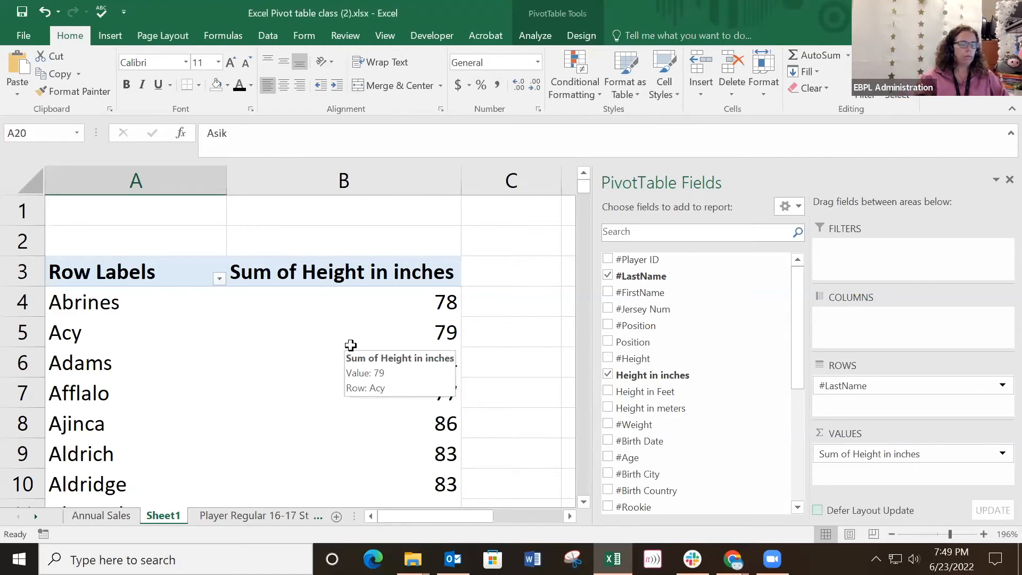
click(372, 302)
click(85, 301)
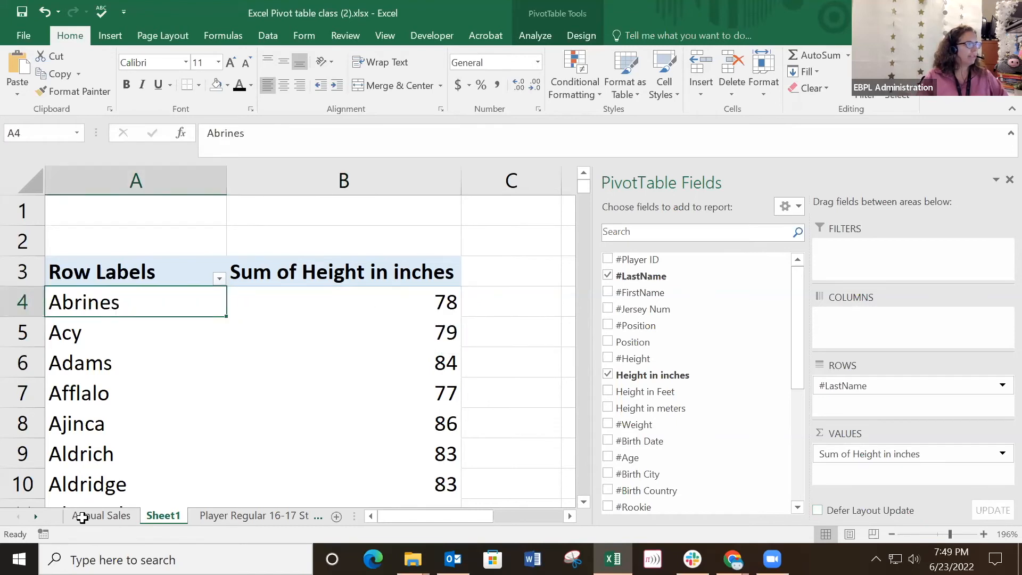
click(378, 300)
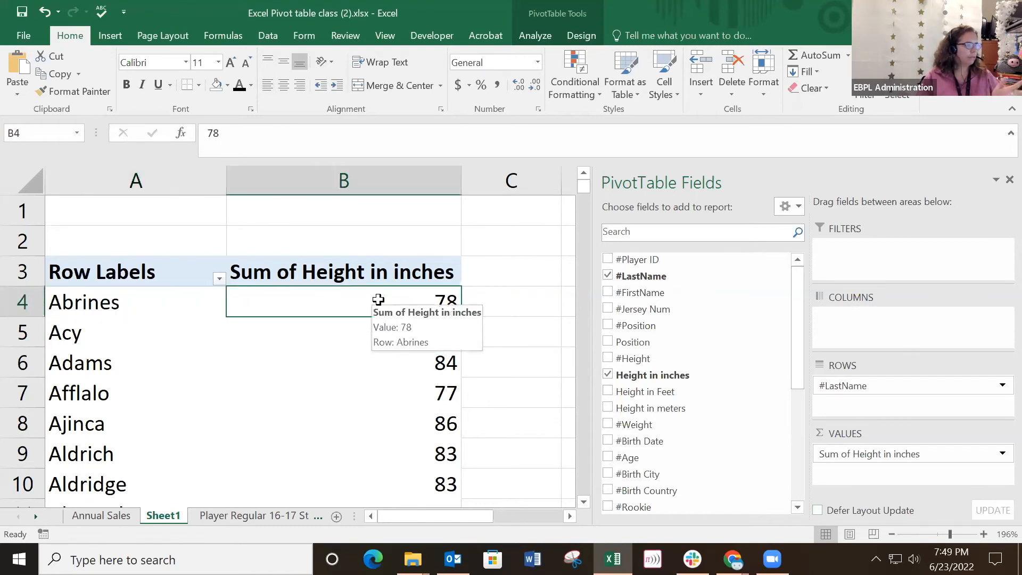
mouse_move(378, 421)
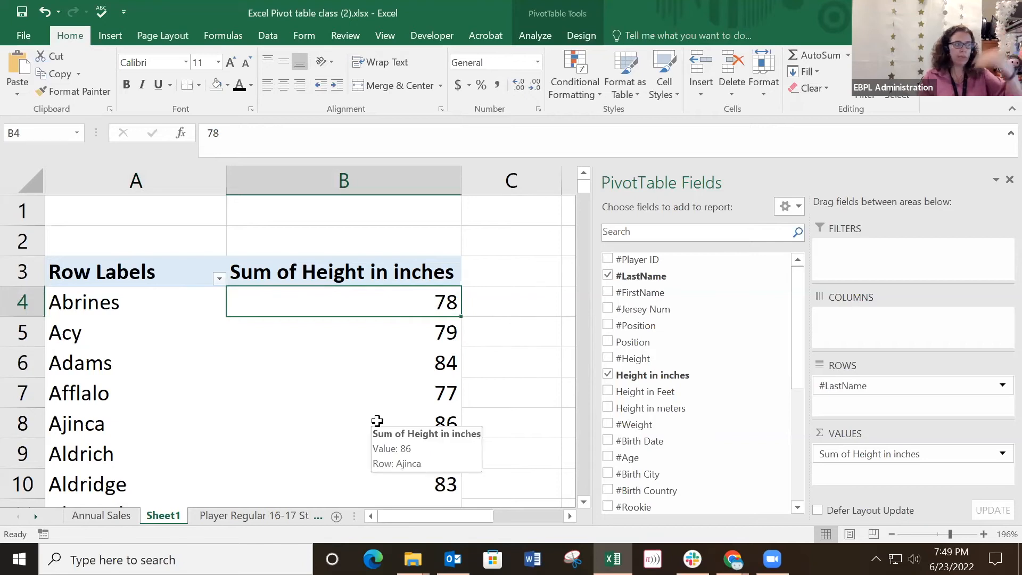
click(326, 392)
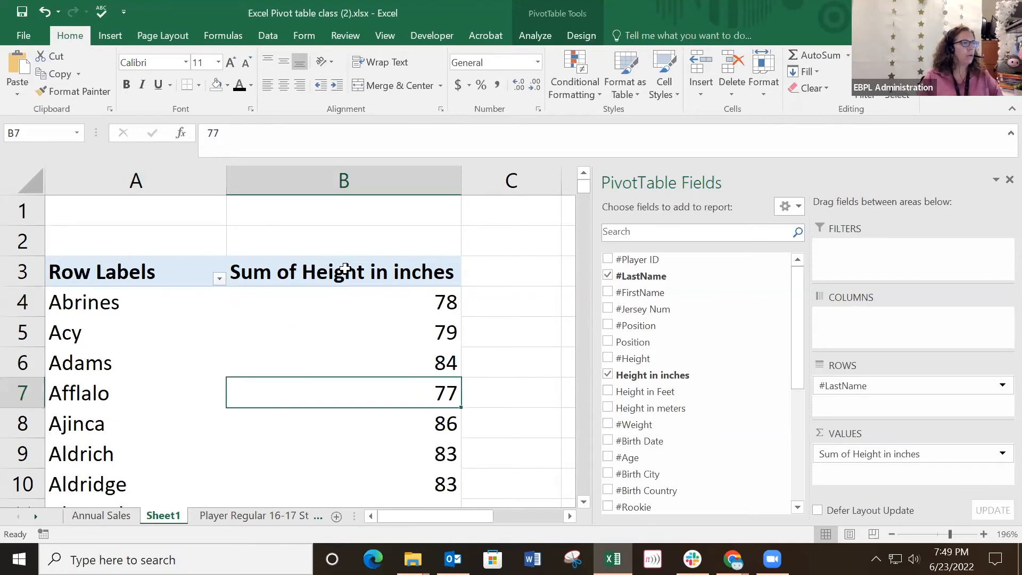
click(331, 305)
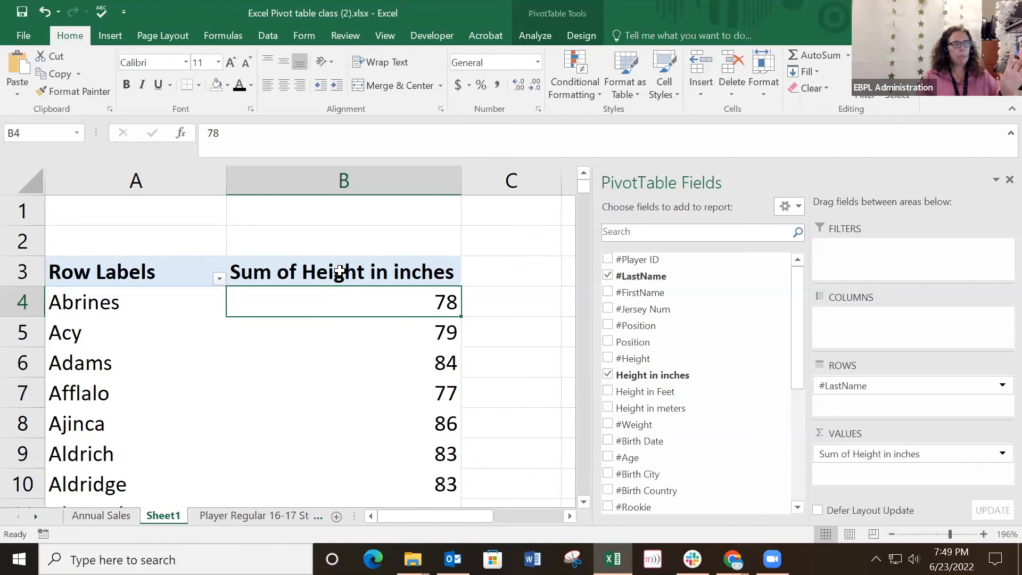
click(339, 335)
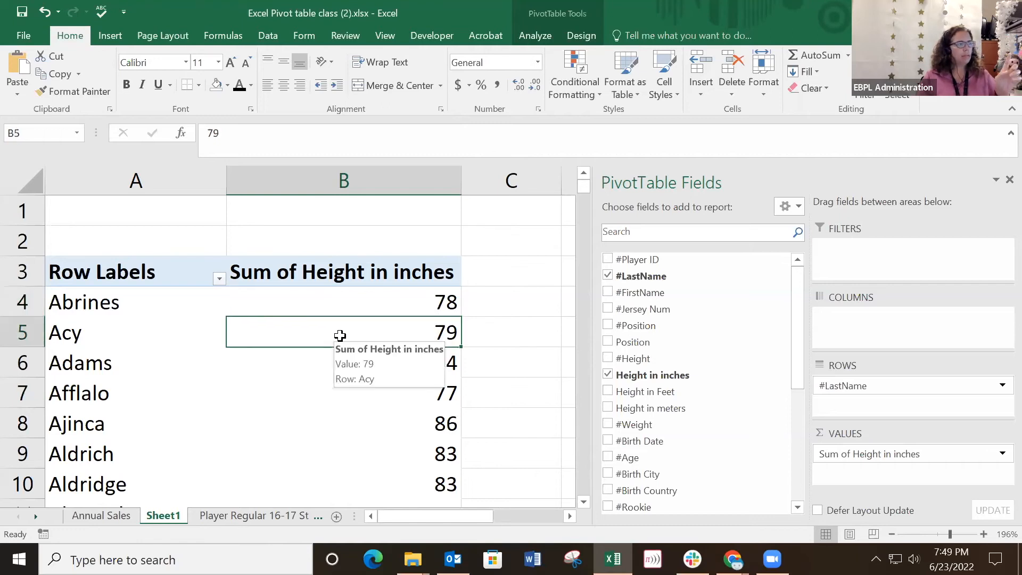
click(343, 273)
click(338, 305)
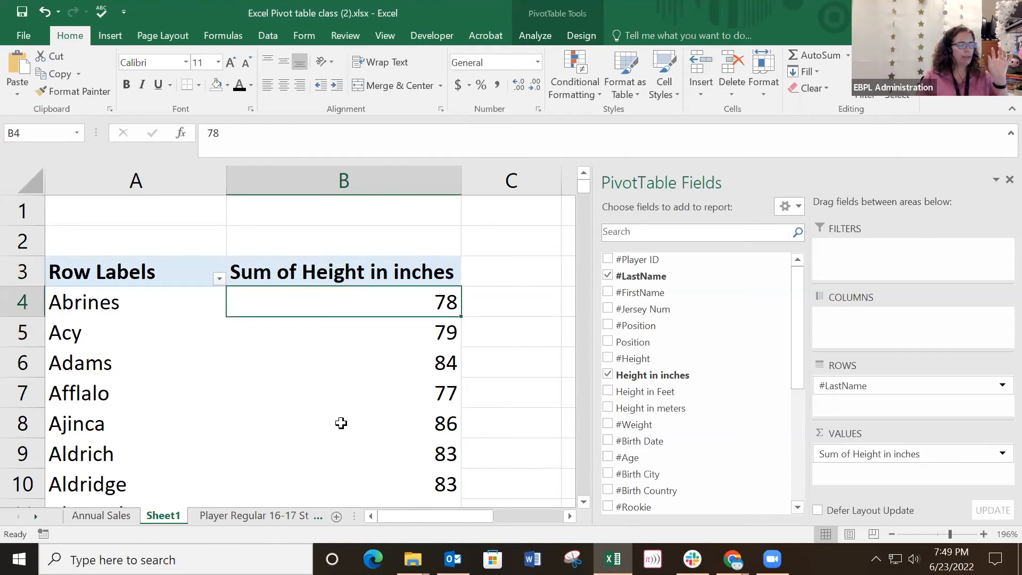
Sort the pivot table by Sum of Height in inches from largest to smallest.
mouse_move(327, 307)
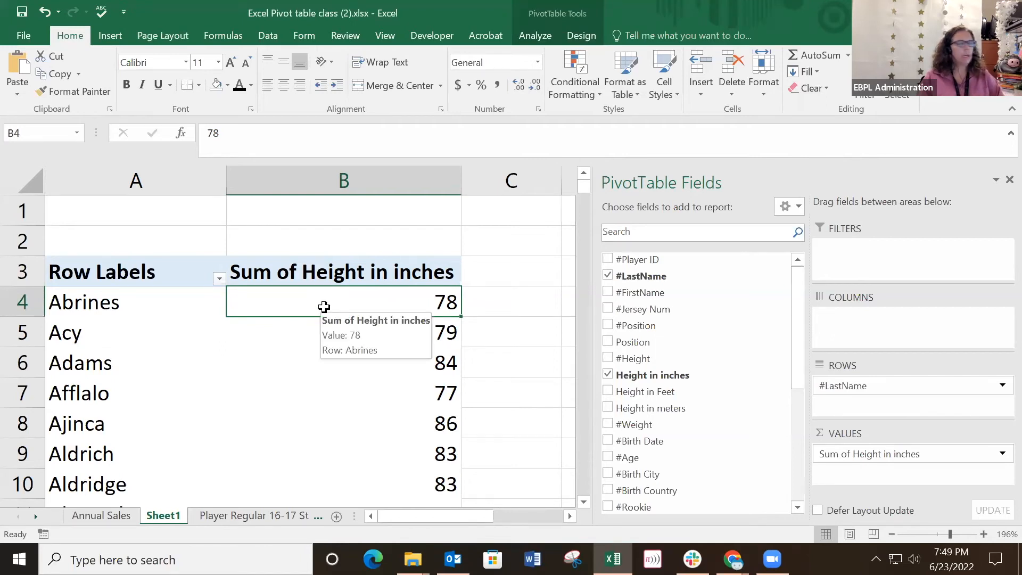
right_click(324, 306)
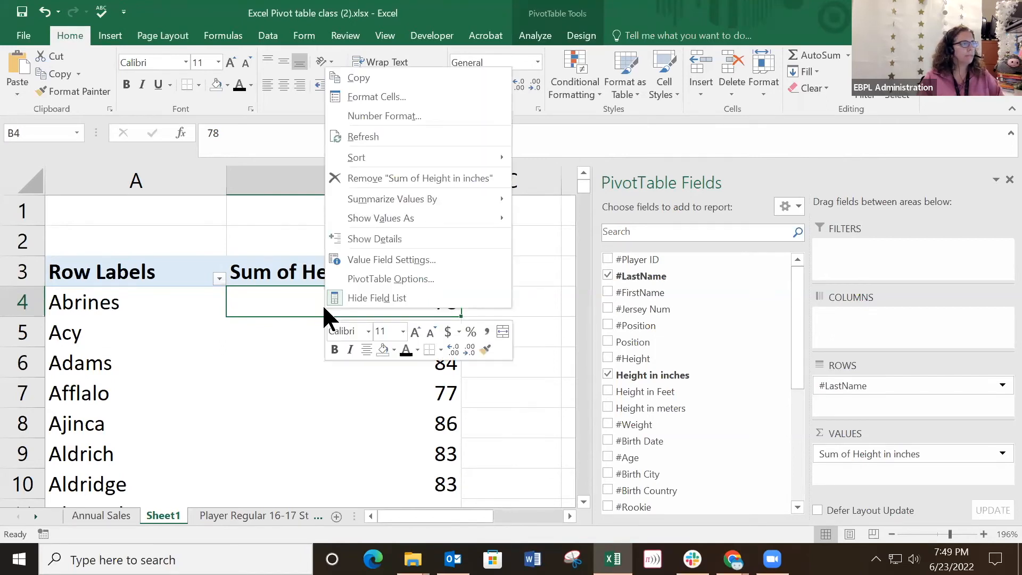
mouse_move(338, 157)
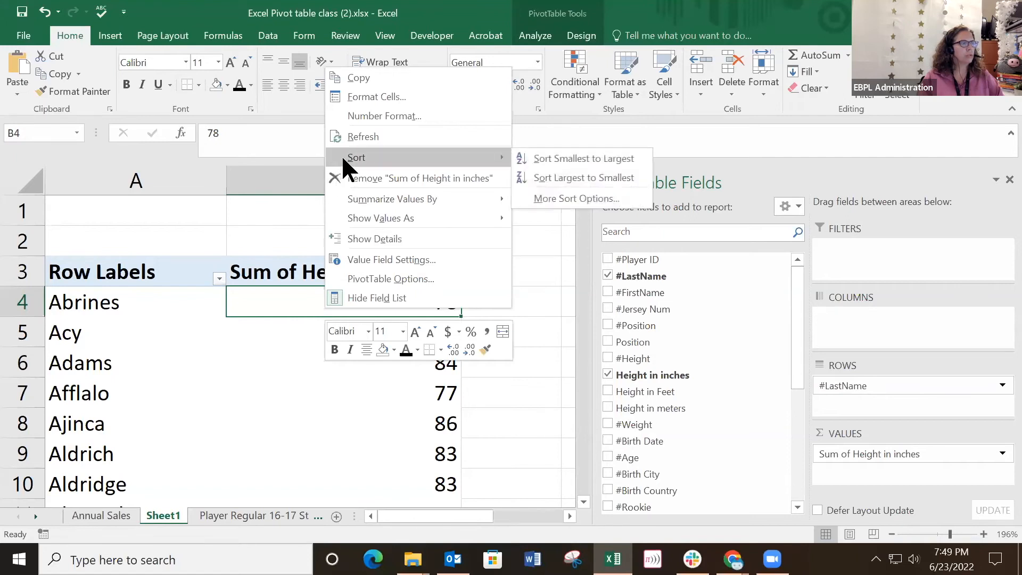
click(569, 178)
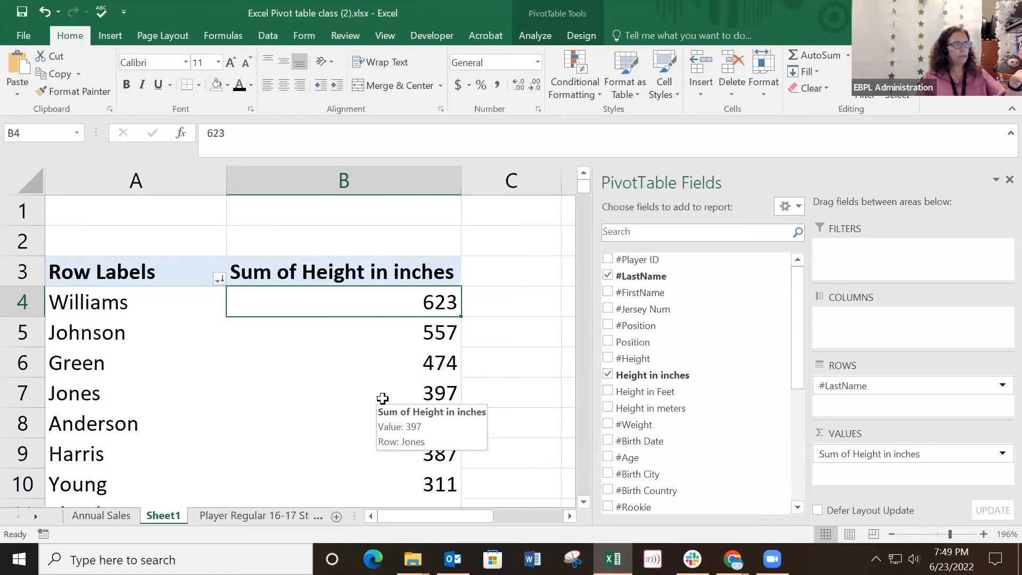
Break down the sorted last names by first name by adding #FirstName beneath #LastName in the rows.
click(117, 303)
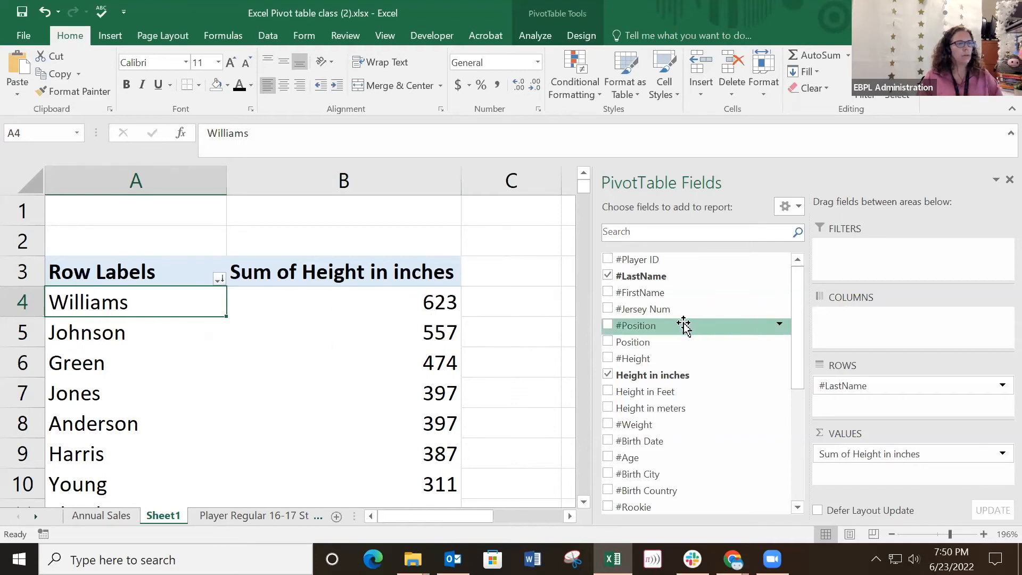
drag(648, 293, 858, 400)
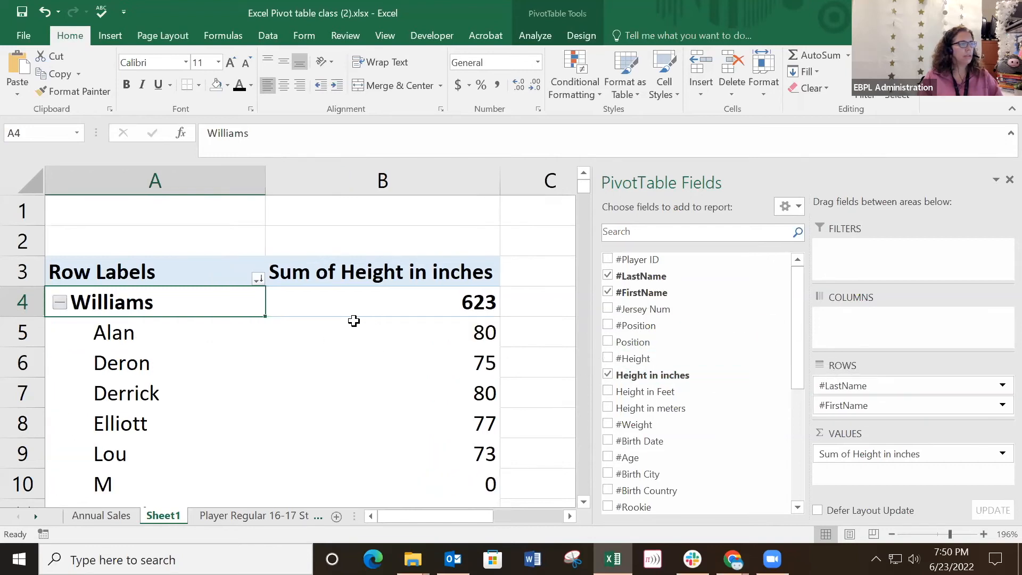
Examine the Sum of Height in inches for each first name grouped under the last name Williams.
scroll(383, 329, down, 1)
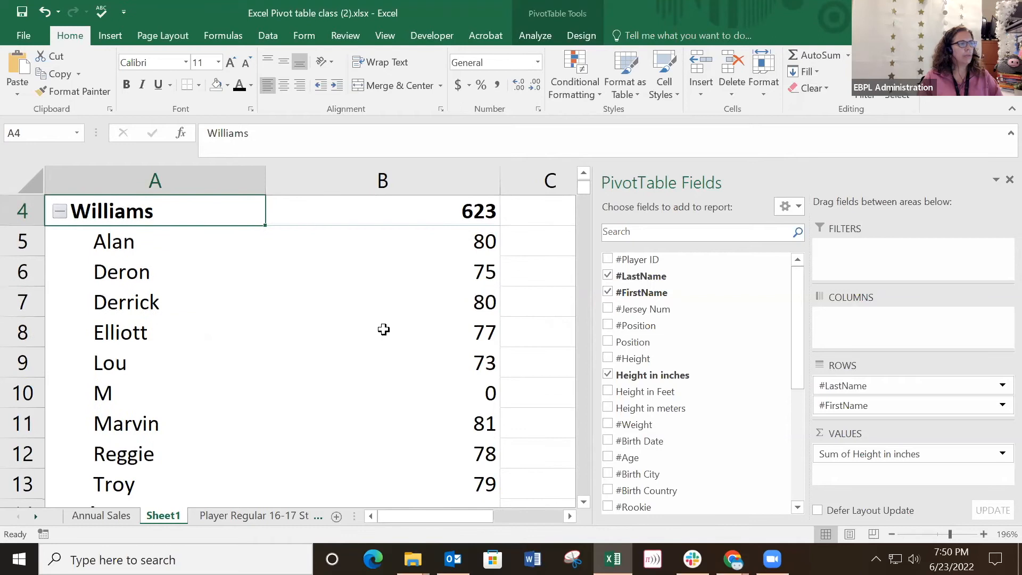
scroll(384, 329, down, 2)
scroll(383, 329, up, 3)
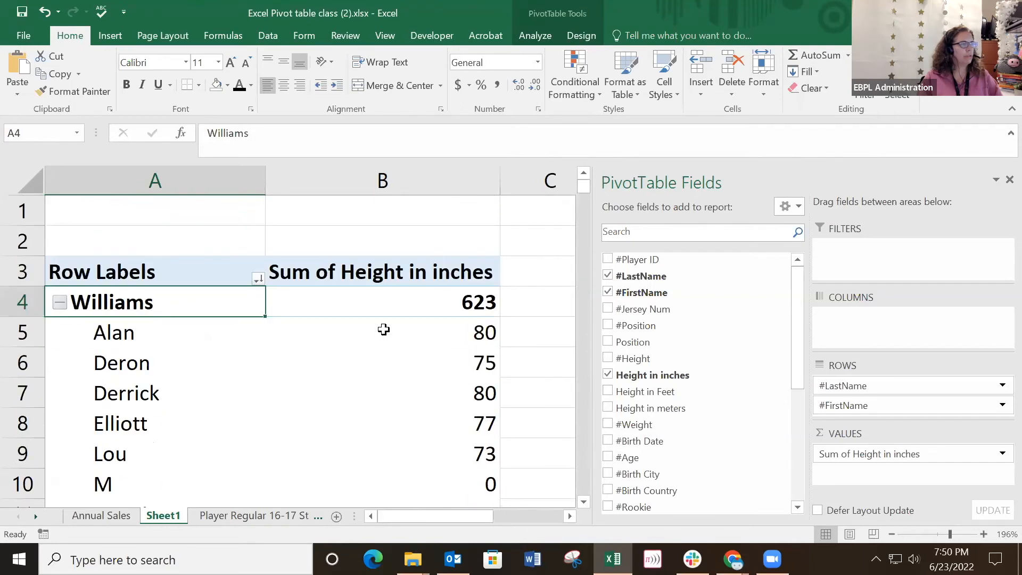
click(468, 308)
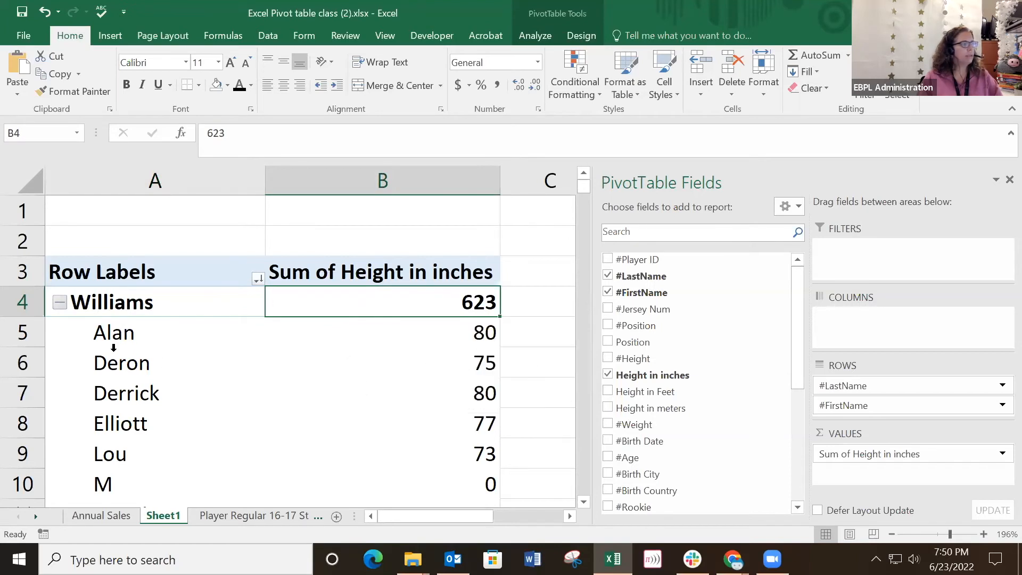
scroll(203, 437, down, 5)
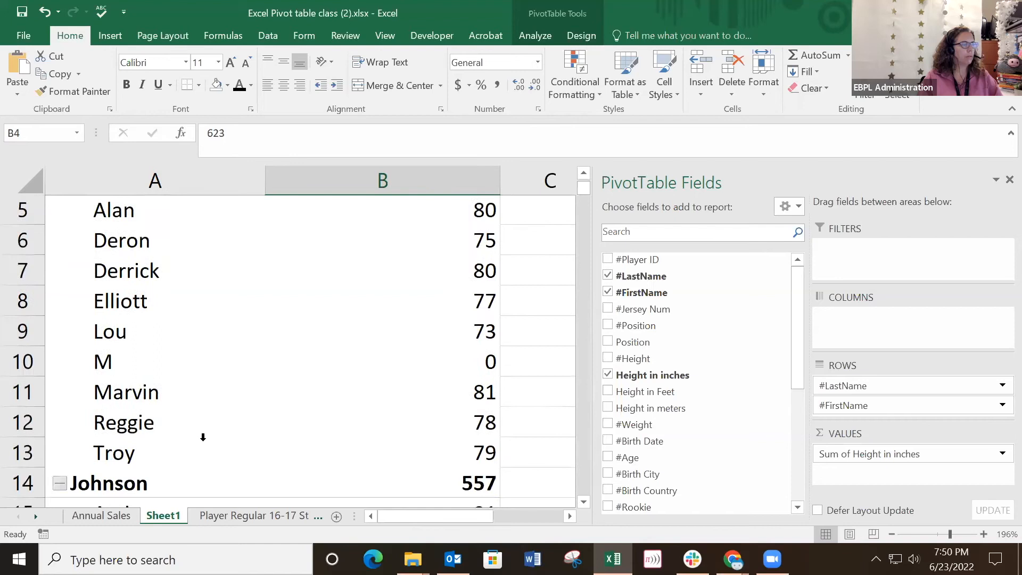
scroll(203, 437, up, 5)
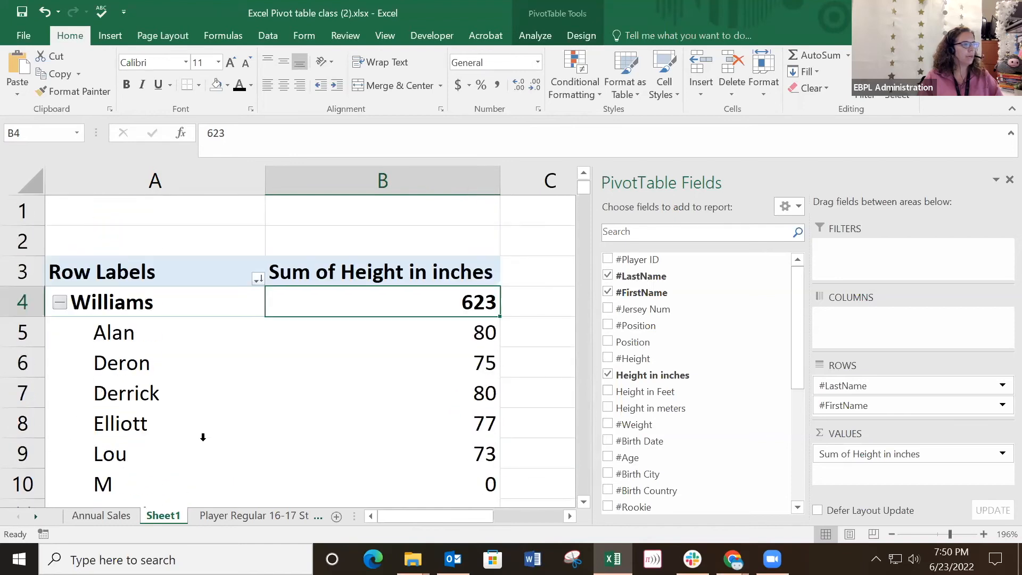
click(434, 337)
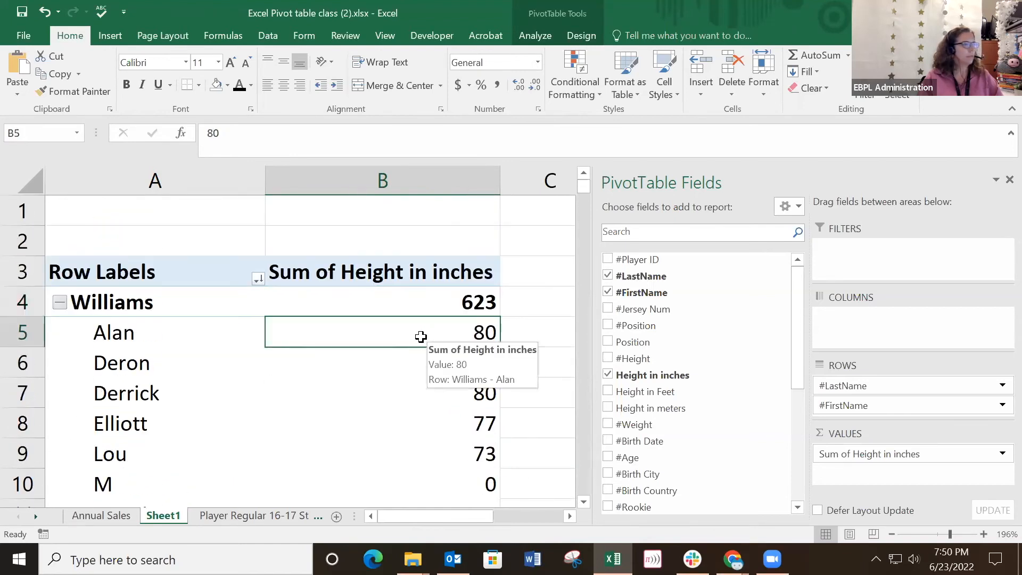
Remove #FirstName from the rows and filter #LastName to the top 10 items by Sum of Height in inches.
drag(859, 405, 701, 412)
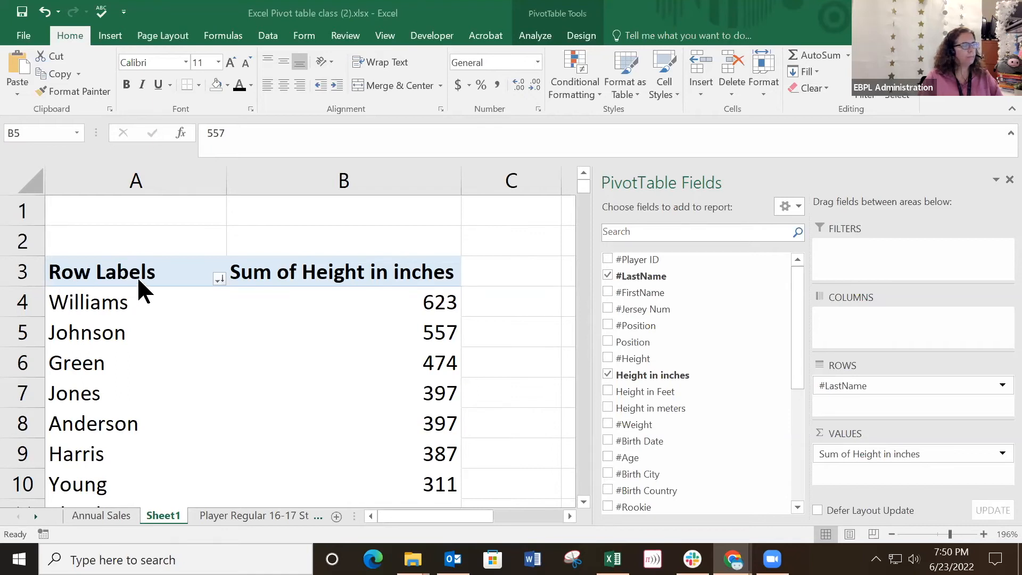
click(219, 279)
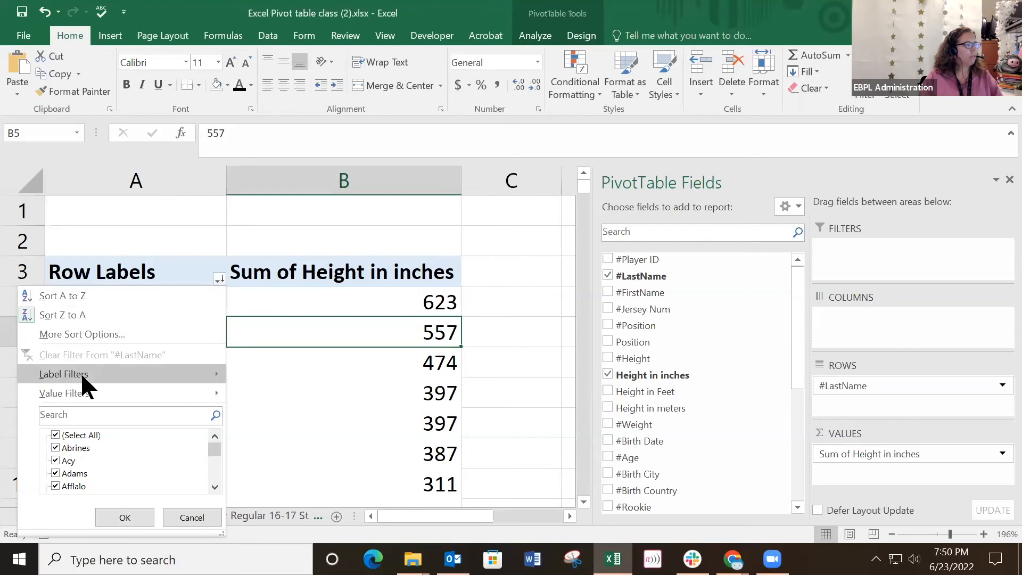
mouse_move(86, 392)
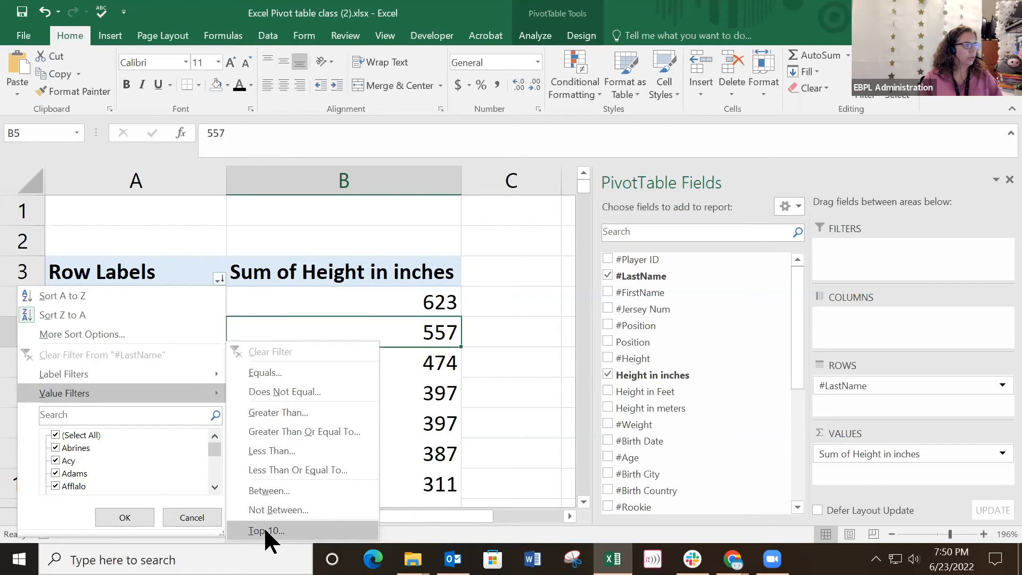
click(340, 531)
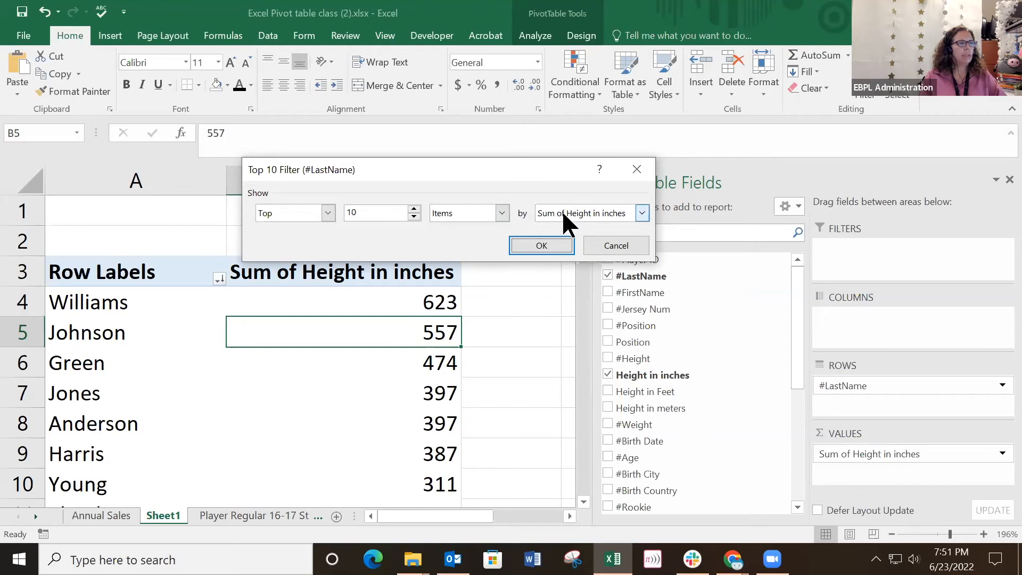
click(643, 213)
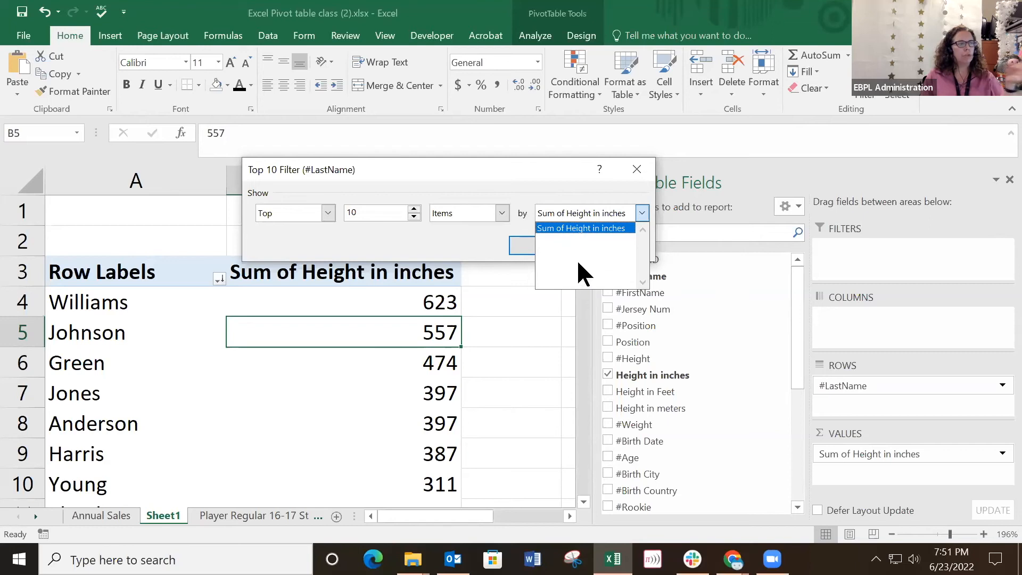
click(570, 187)
click(543, 250)
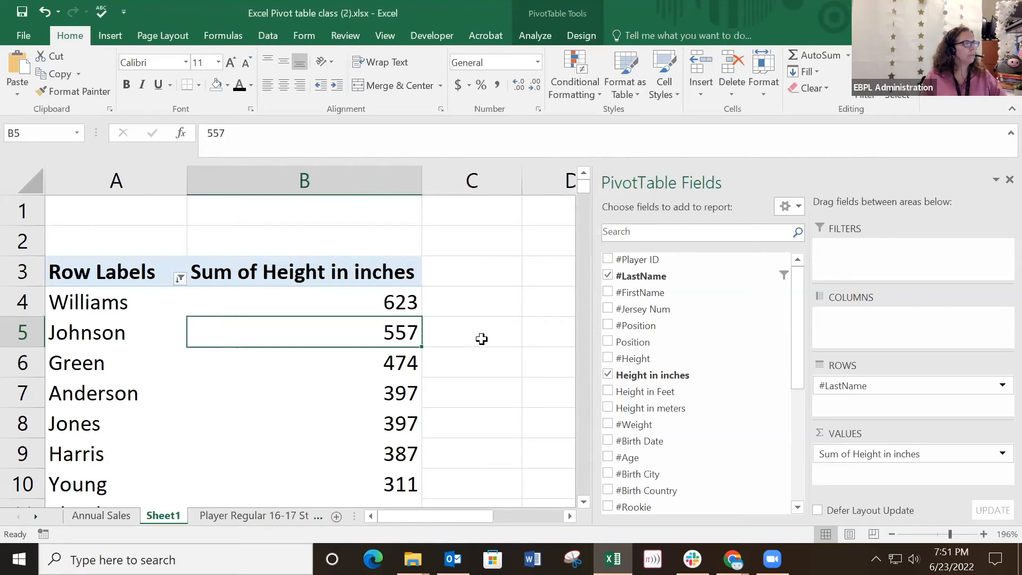
Review the settings of the Top 10 value filter on #LastName.
click(180, 278)
mouse_move(53, 391)
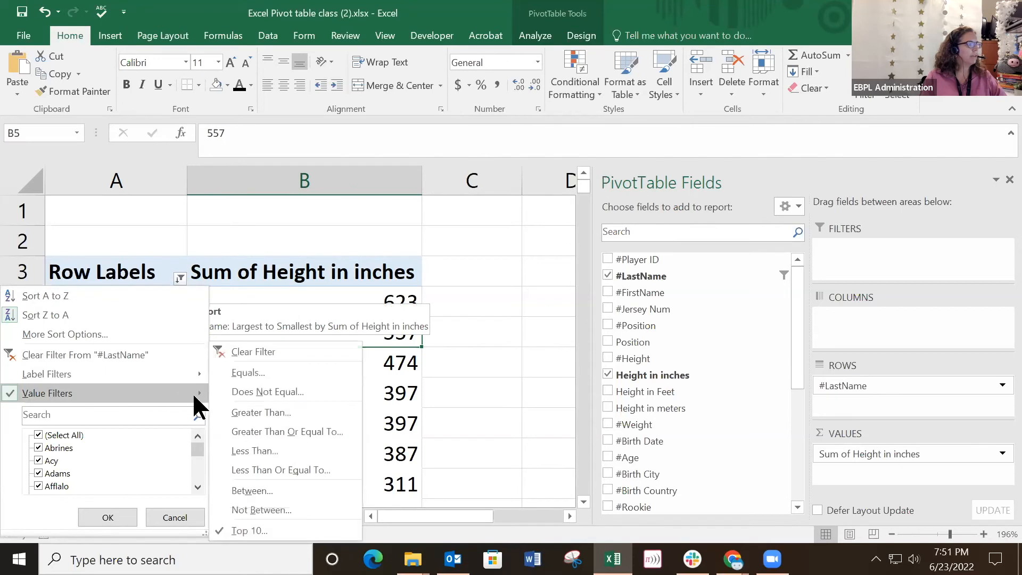
click(249, 530)
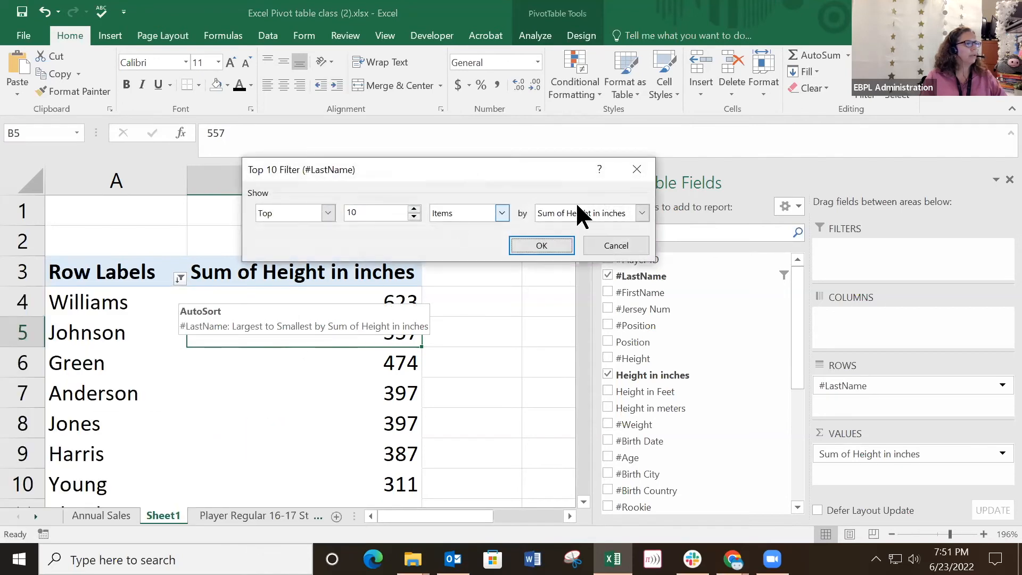
click(539, 246)
click(209, 392)
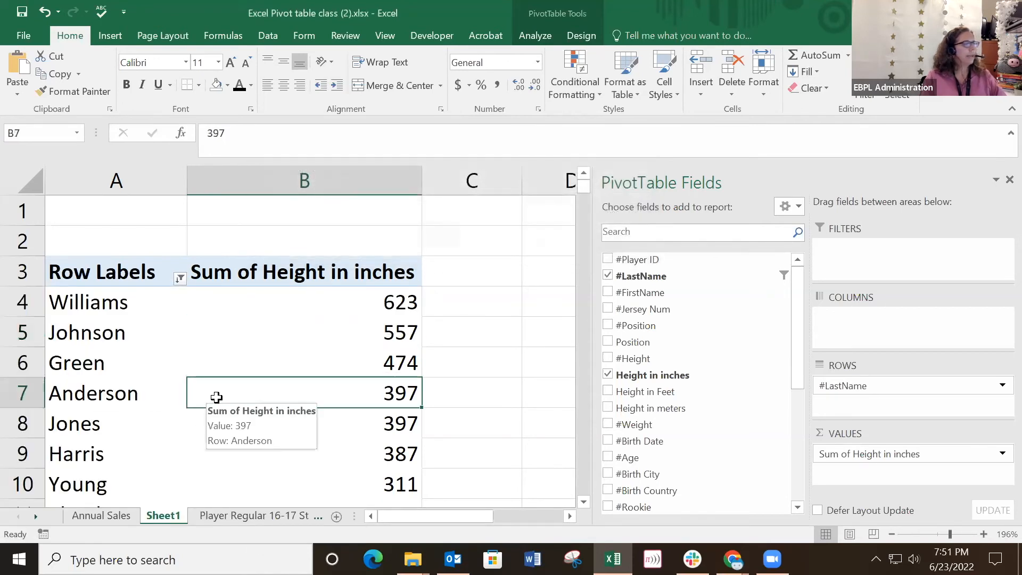
Break down the filtered last names by height by adding #Height beneath #LastName in the rows.
key(alt+Tab)
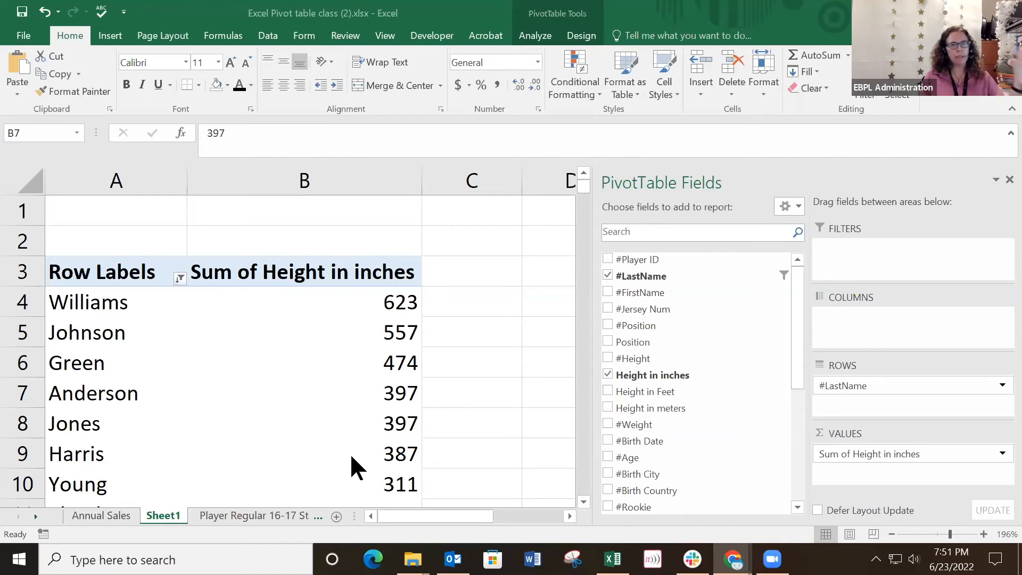
click(632, 360)
drag(632, 359, 864, 405)
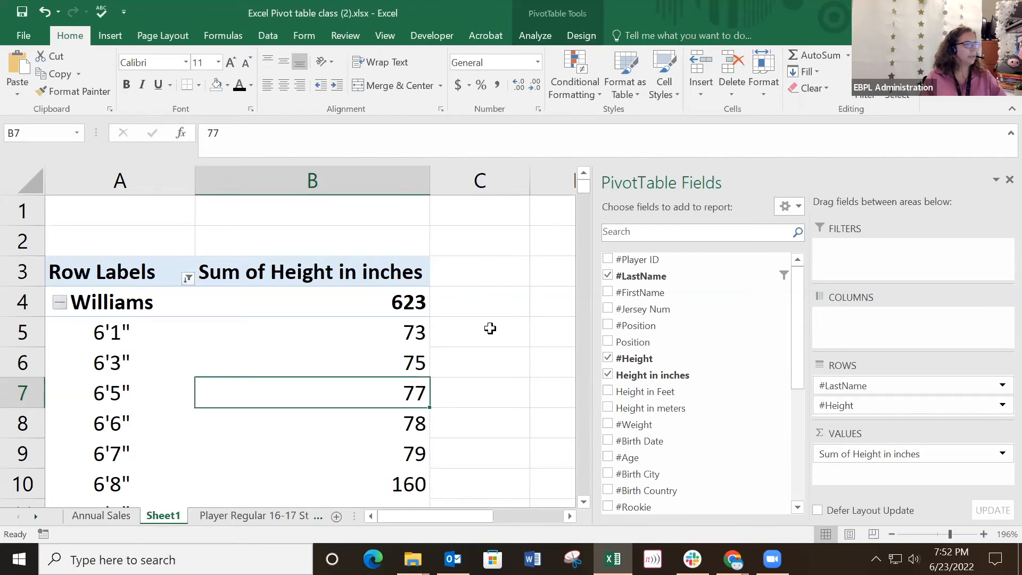
Examine how the Sum of Height in inches is split by #Height under each last name.
click(490, 328)
scroll(488, 326, down, 2)
scroll(297, 328, up, 2)
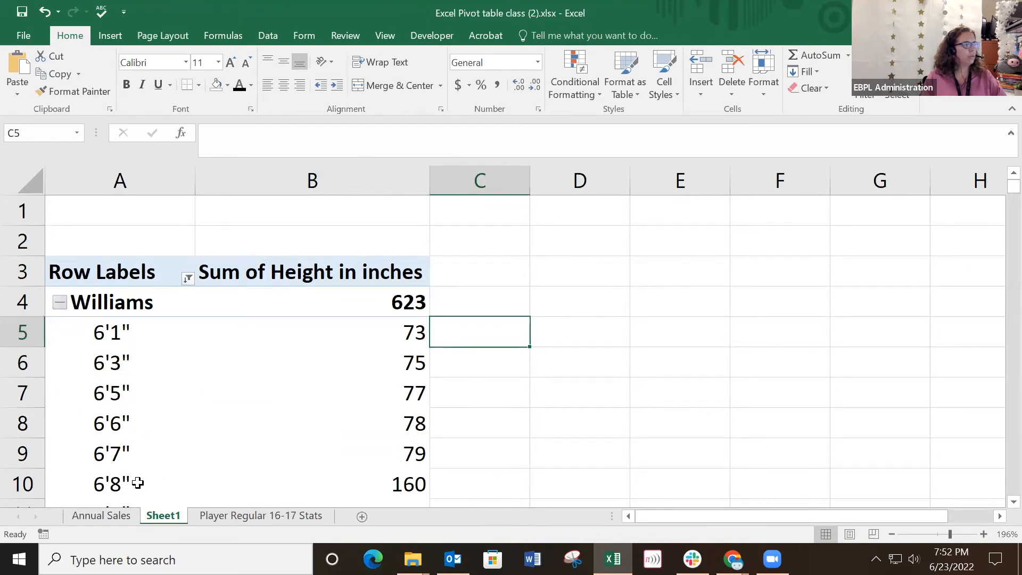
click(574, 302)
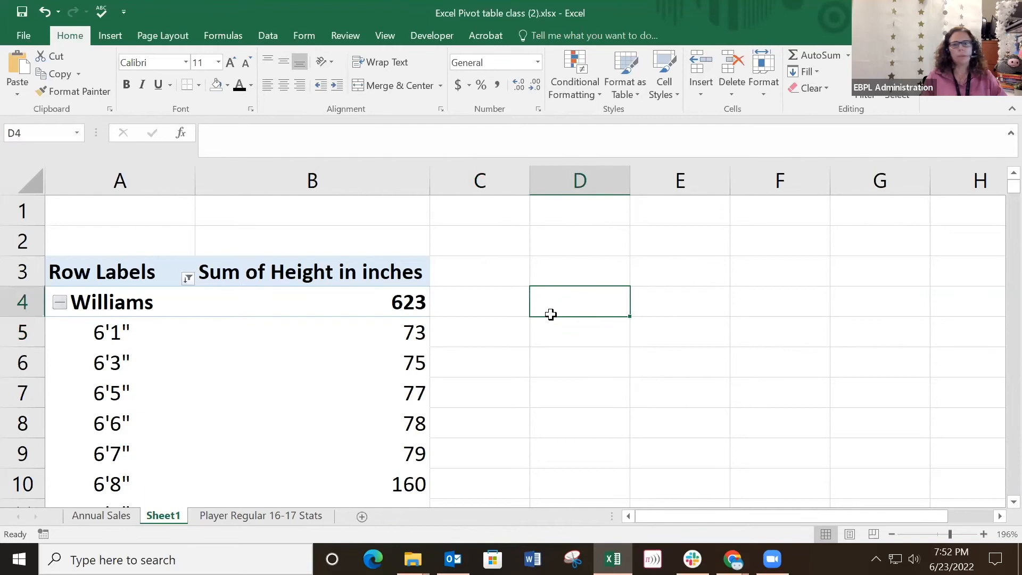
scroll(550, 314, down, 2)
scroll(551, 314, up, 2)
click(287, 345)
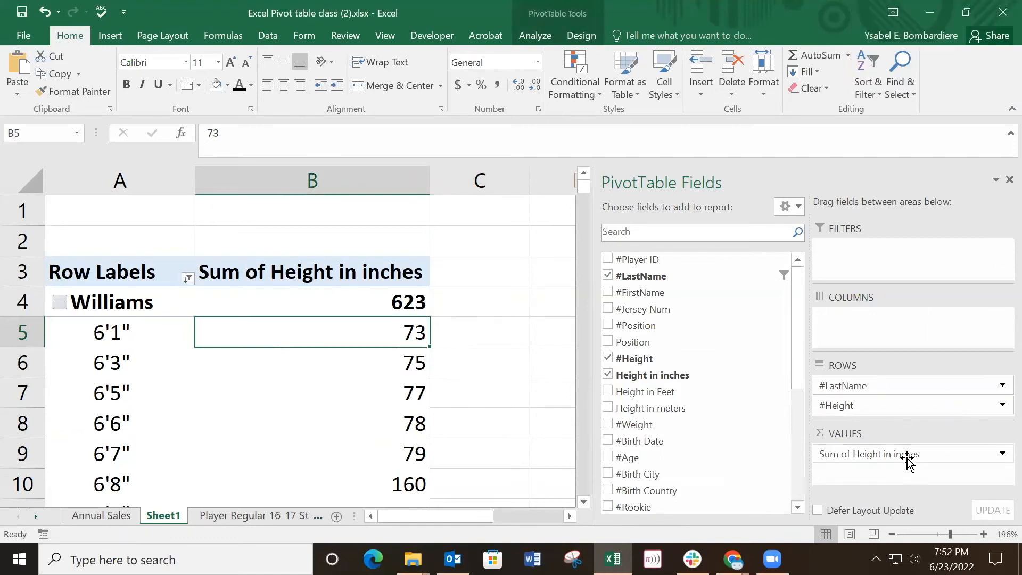
Clear the pivot table by removing Sum of Height in inches from the values and all fields from the rows.
drag(927, 455, 771, 394)
drag(865, 388, 718, 391)
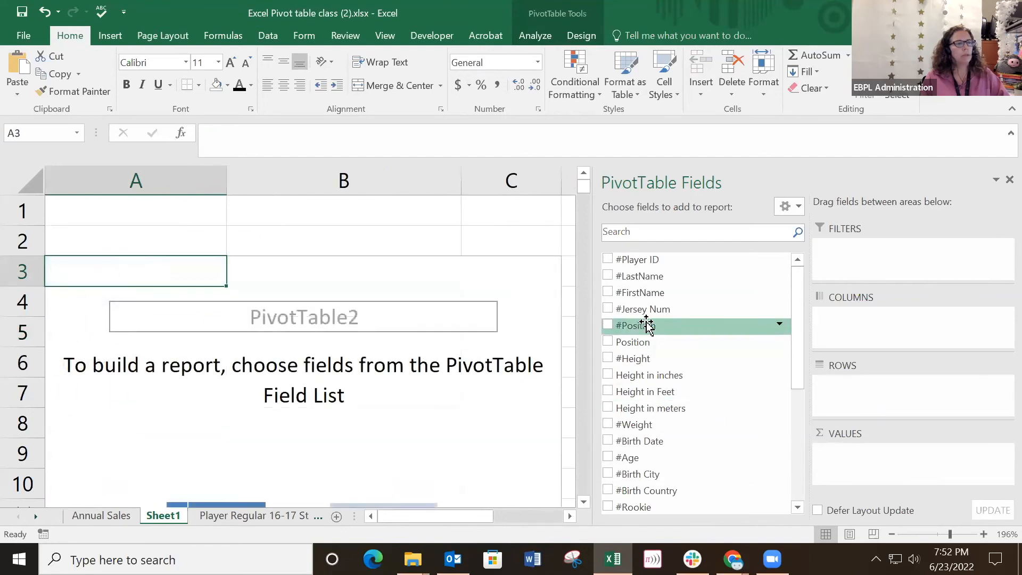
Inspect the #Birth Date column in the Player Regular 16-17 Stats source data.
click(230, 515)
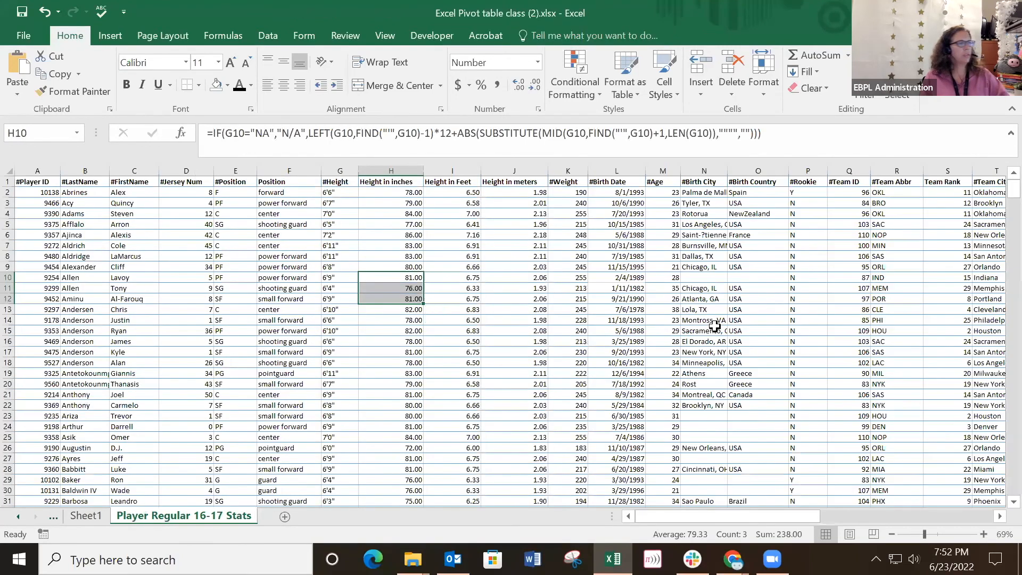
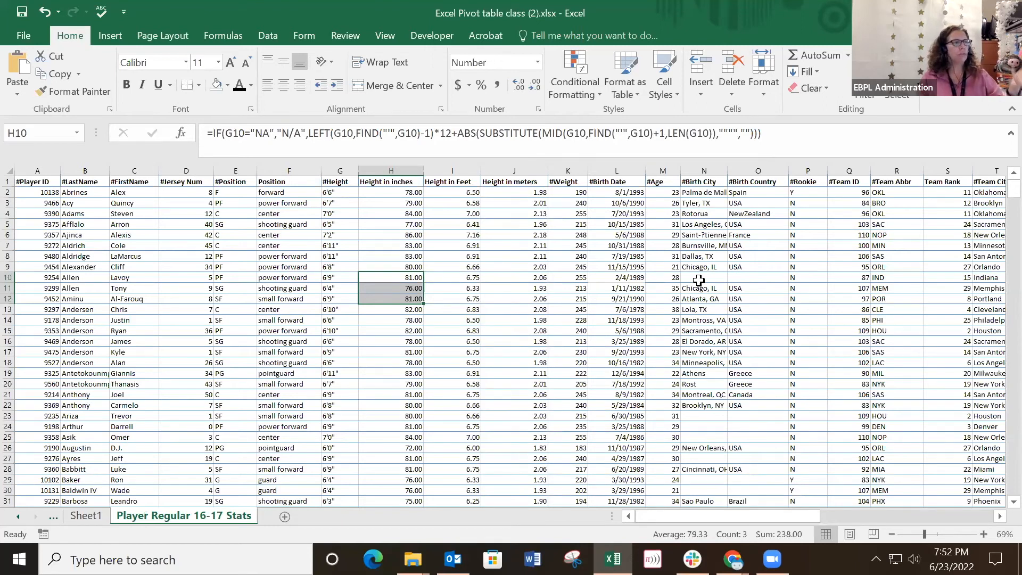
click(617, 174)
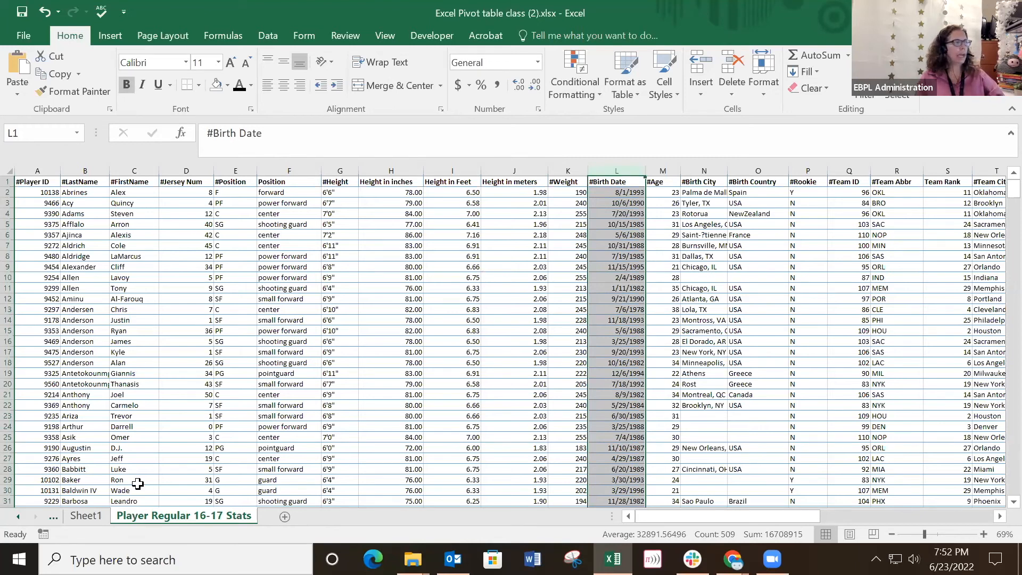
Return to the pivot table on Sheet1 and add #LastName to its rows.
click(82, 515)
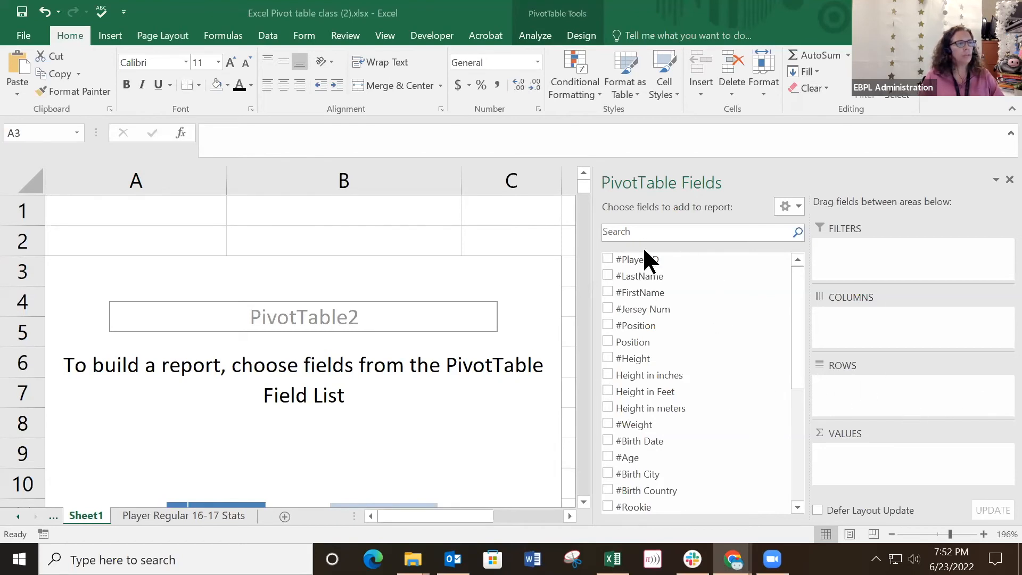
drag(639, 277, 881, 388)
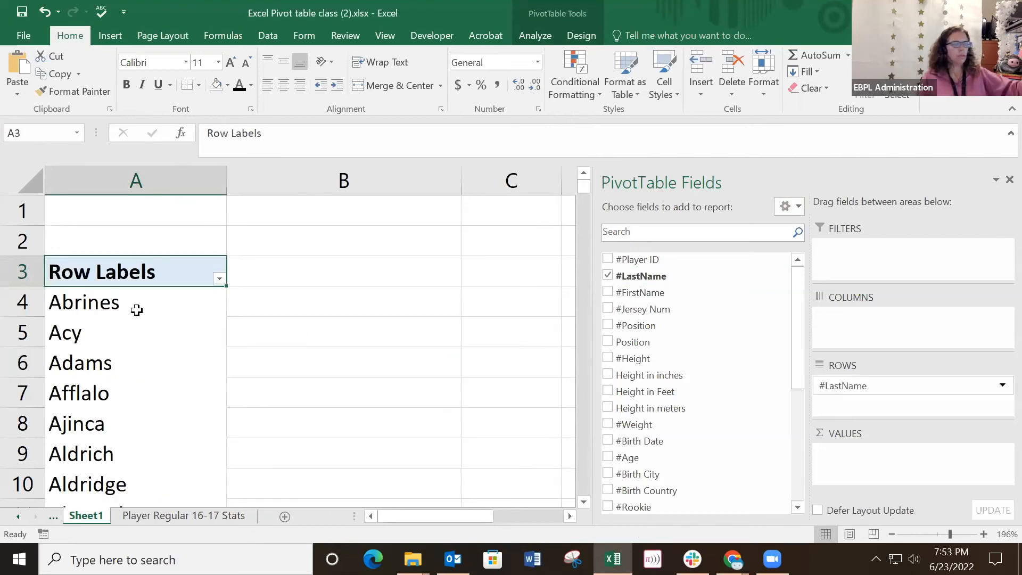
Examine the first last names listed in the rows and the blank cells beside them, where no values are assigned.
click(115, 306)
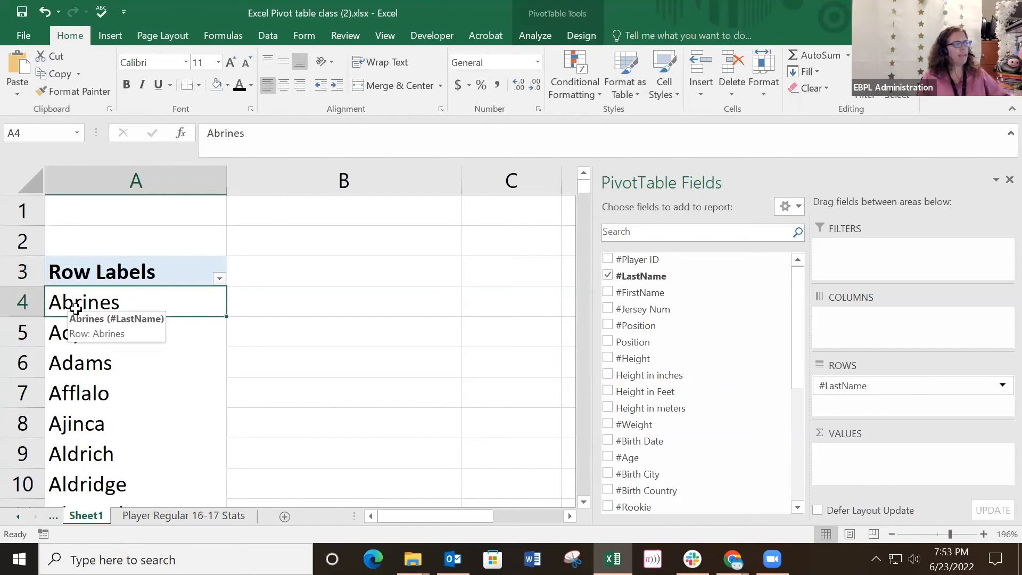
click(358, 304)
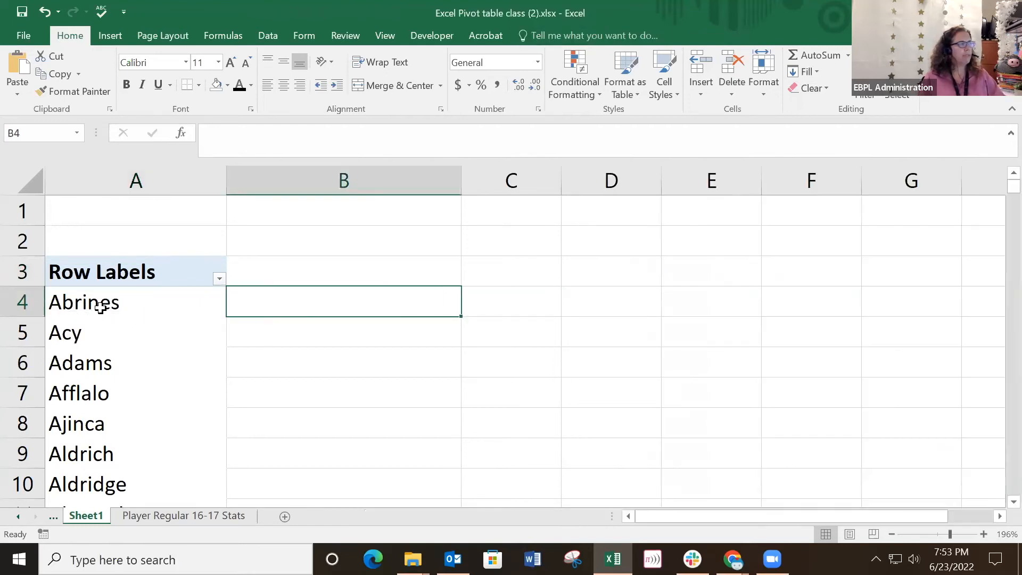
click(273, 335)
click(299, 367)
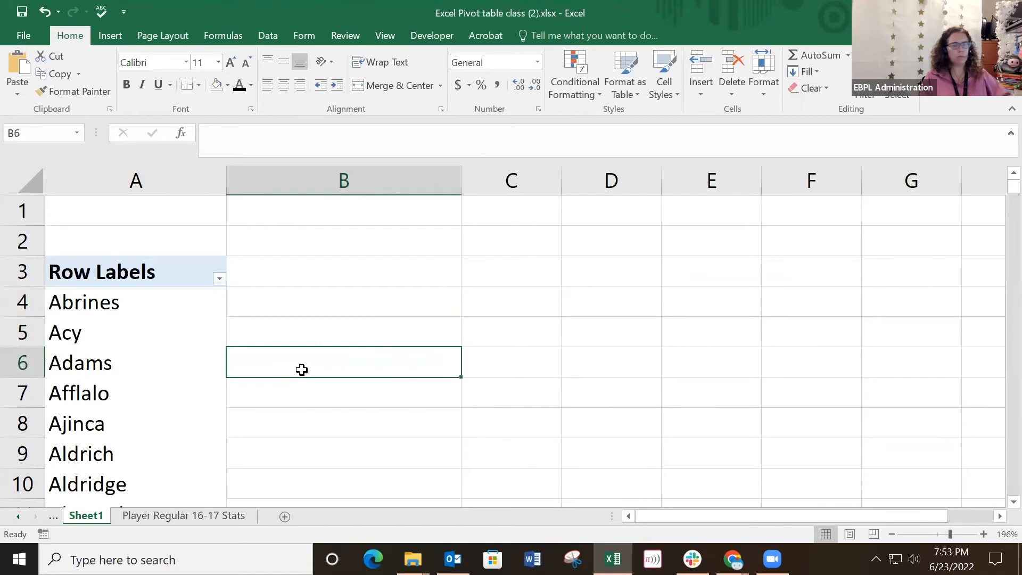
click(113, 308)
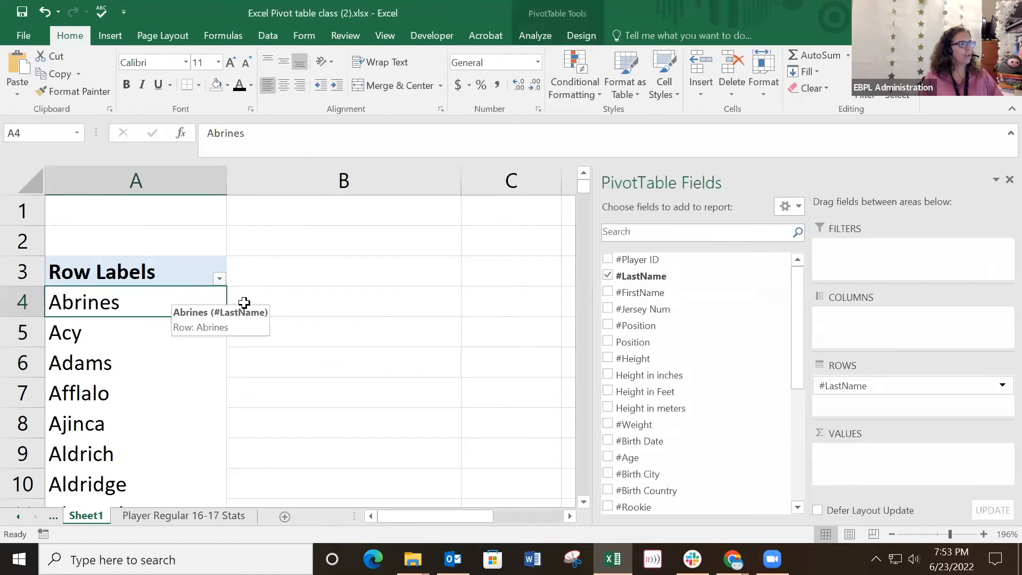
click(121, 338)
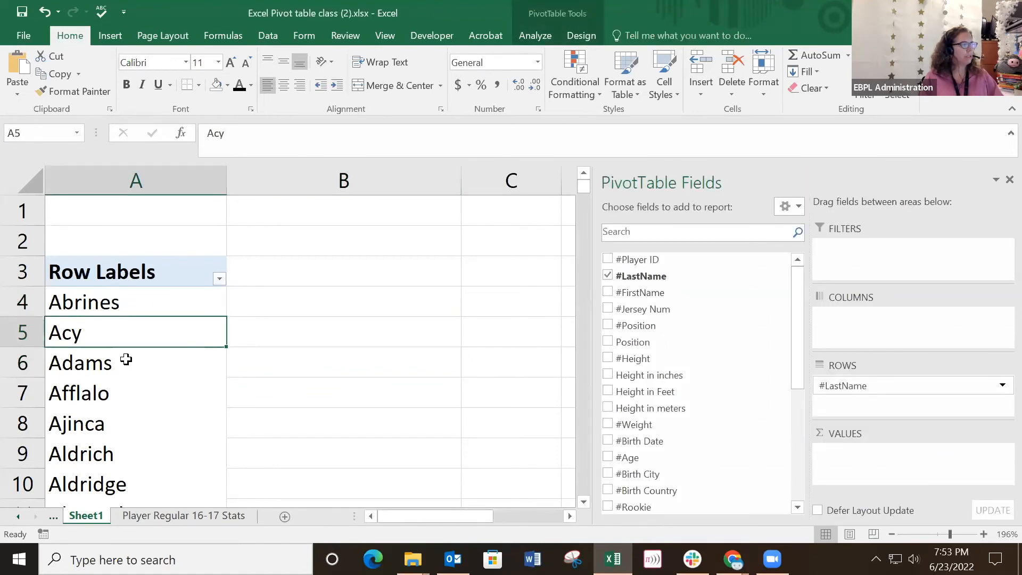
click(126, 360)
click(114, 398)
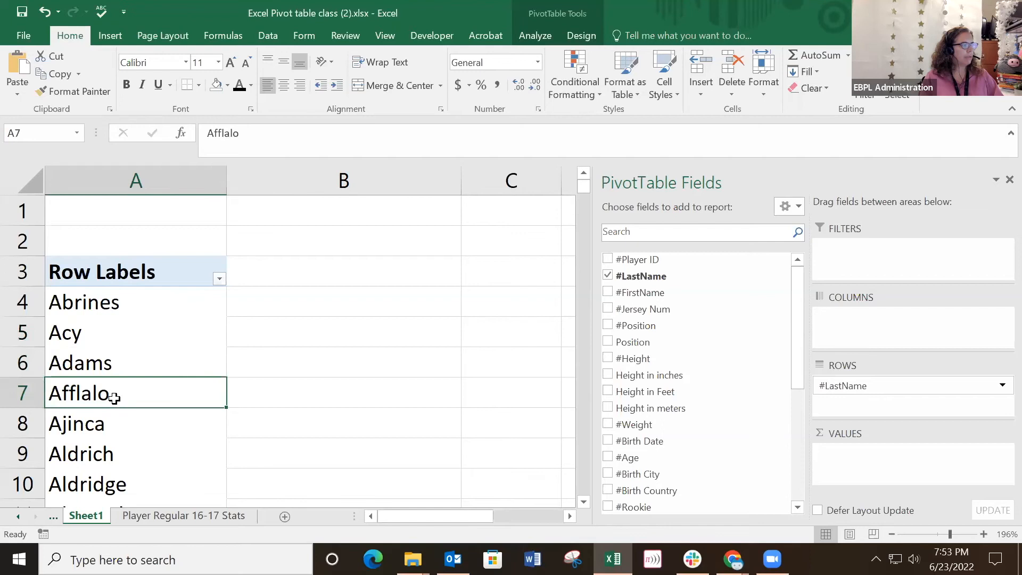
click(135, 300)
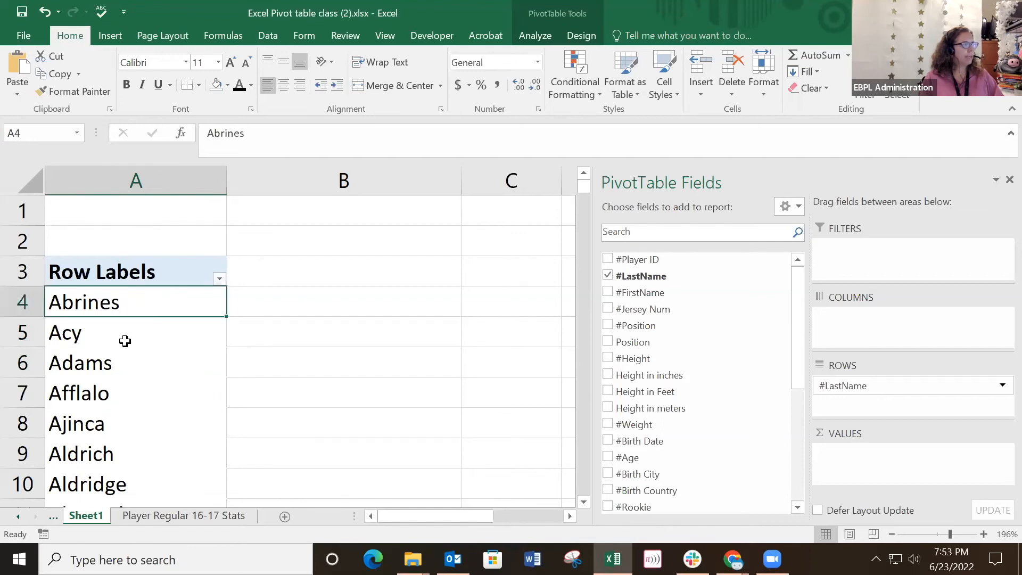
click(126, 343)
click(119, 369)
click(113, 398)
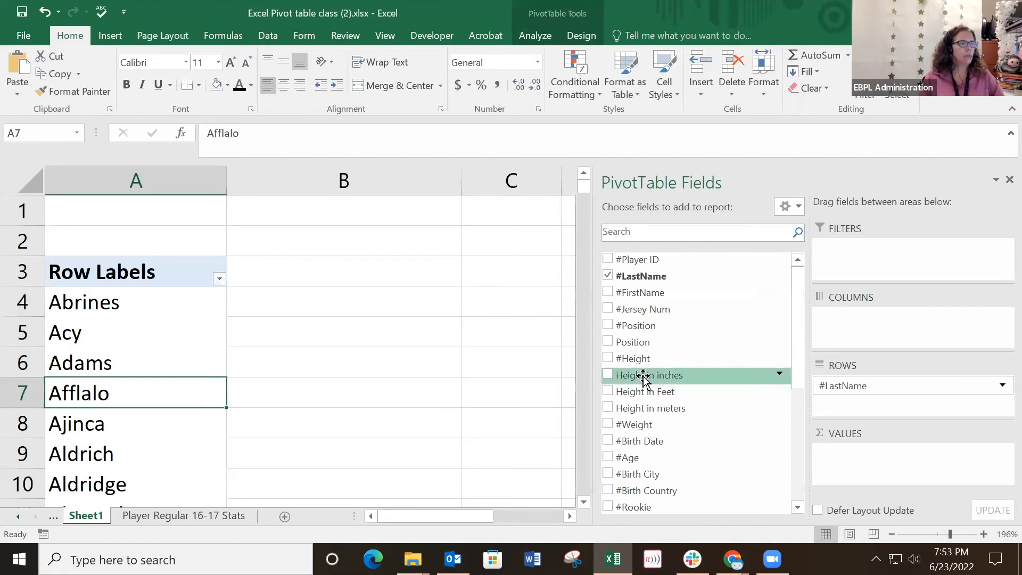
Add Height in inches to the pivot table's values.
drag(643, 373, 902, 456)
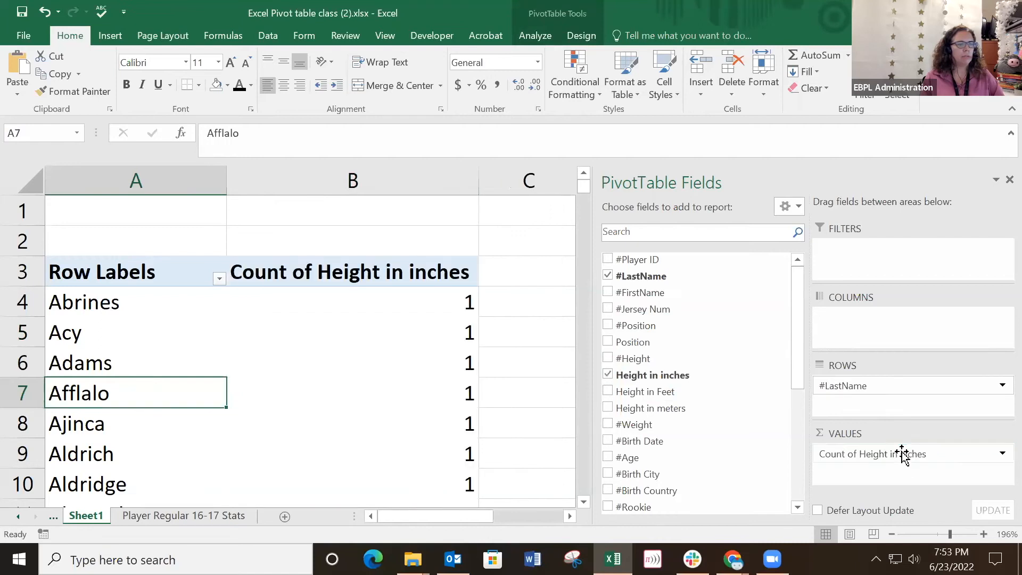
Compare the Count of Height in inches values across the last names, including one shared by several players in row 12.
click(329, 307)
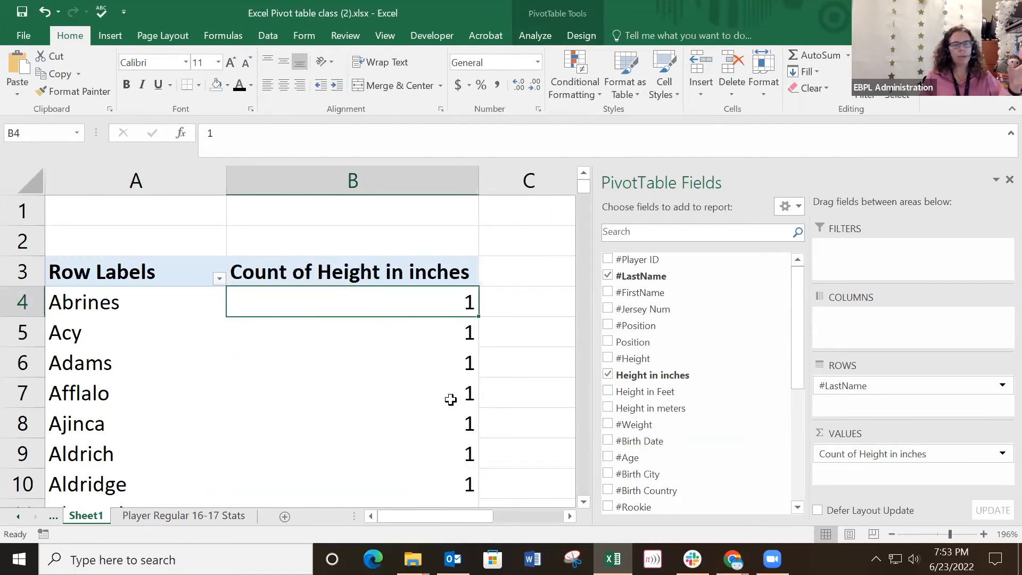
mouse_move(451, 400)
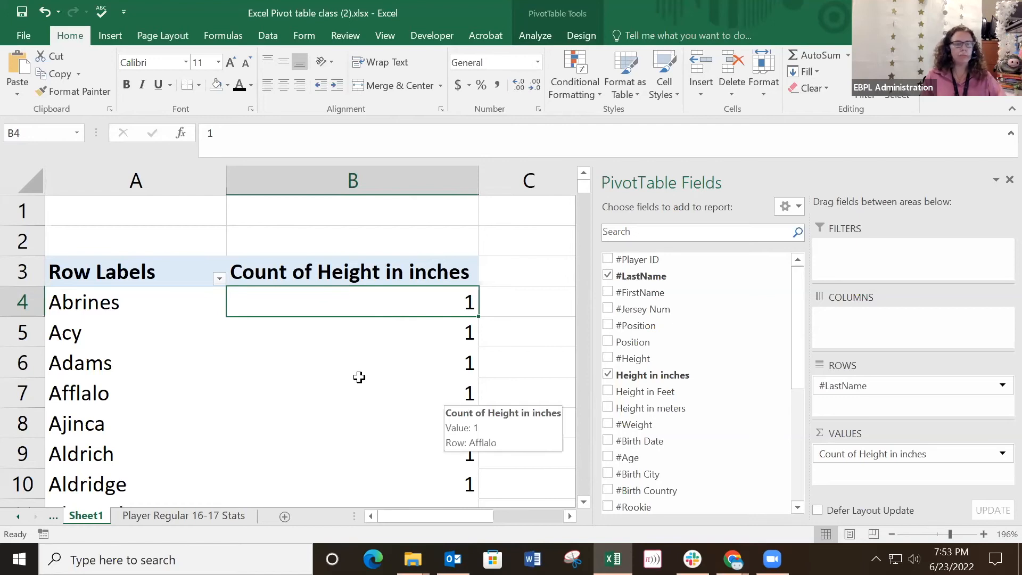
click(107, 308)
click(100, 338)
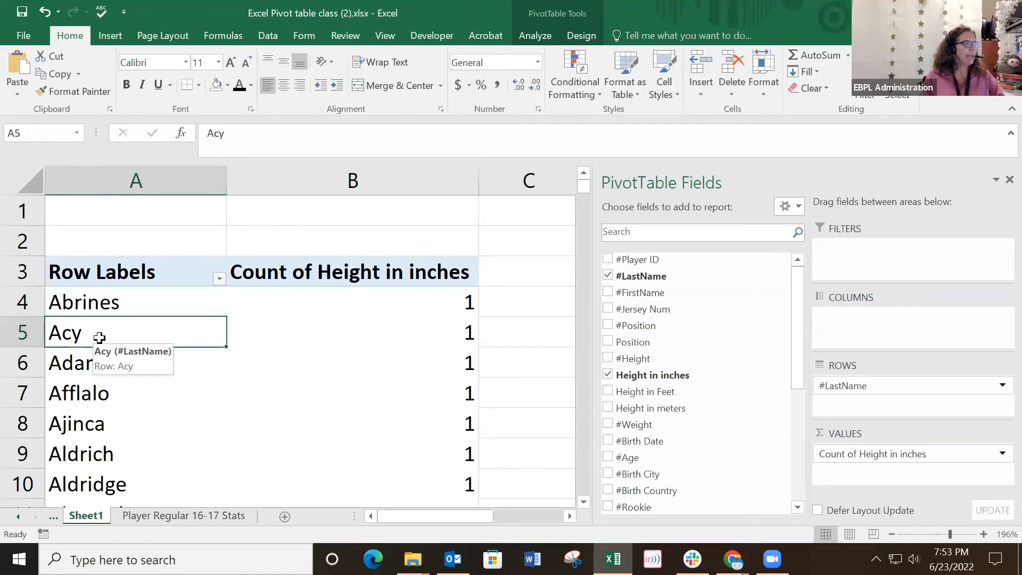
click(100, 360)
click(103, 307)
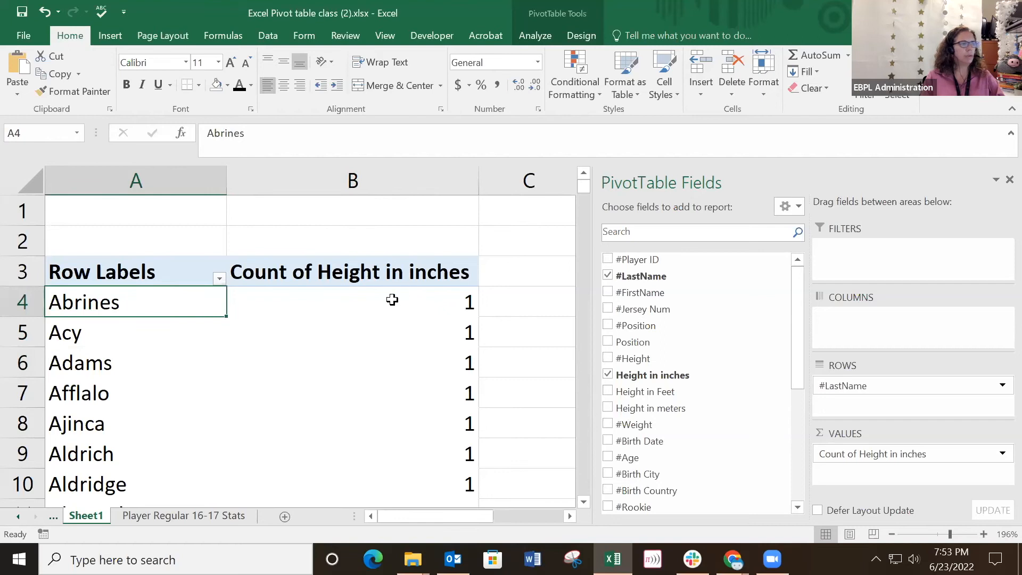
click(392, 300)
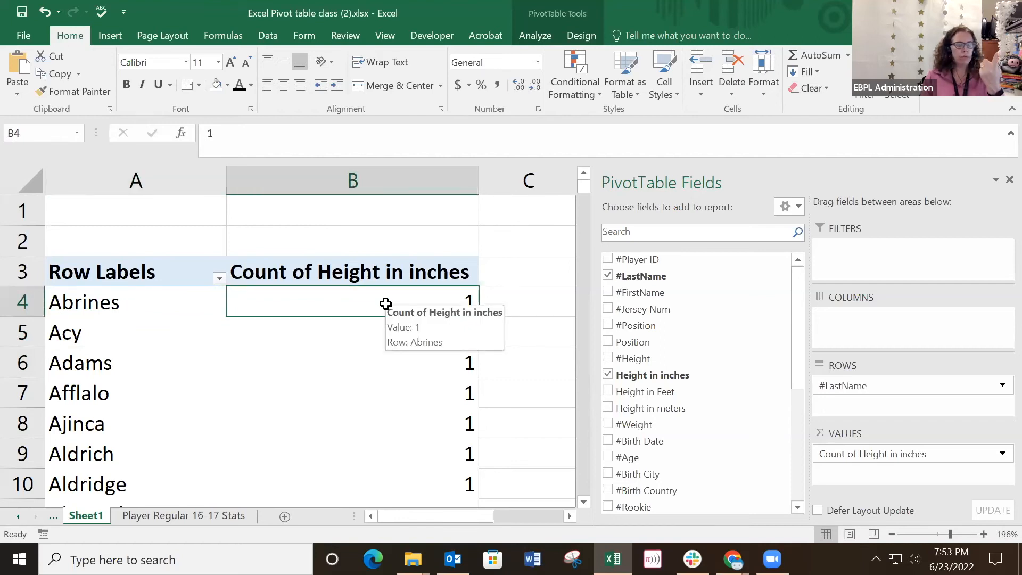
scroll(181, 364, down, 2)
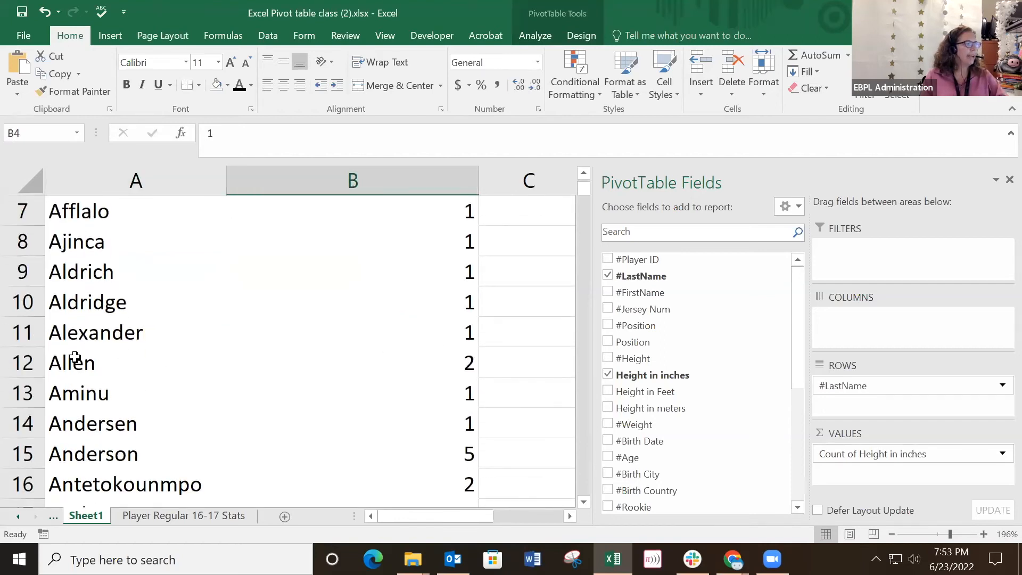
click(75, 358)
mouse_move(408, 360)
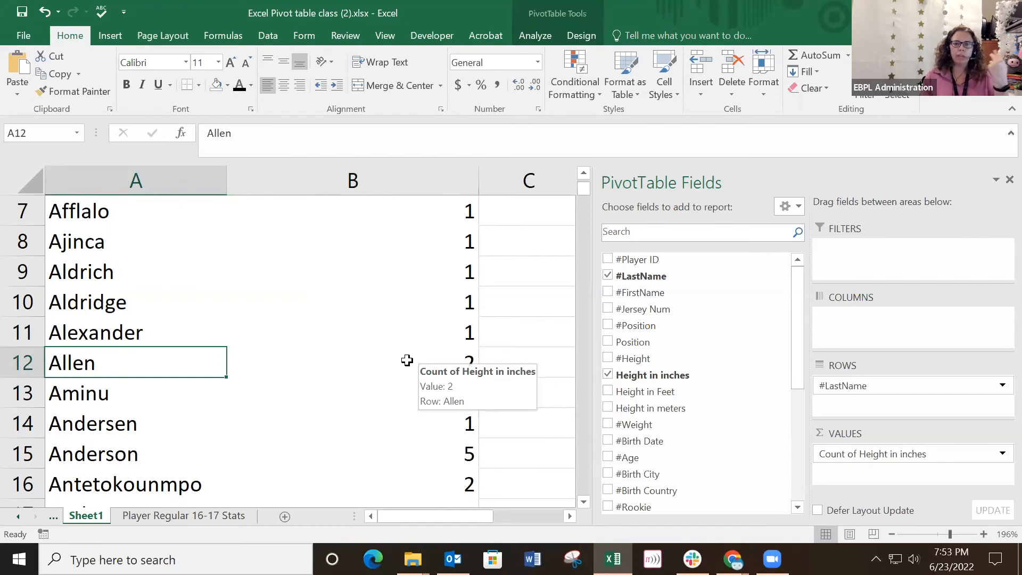
scroll(406, 358, up, 2)
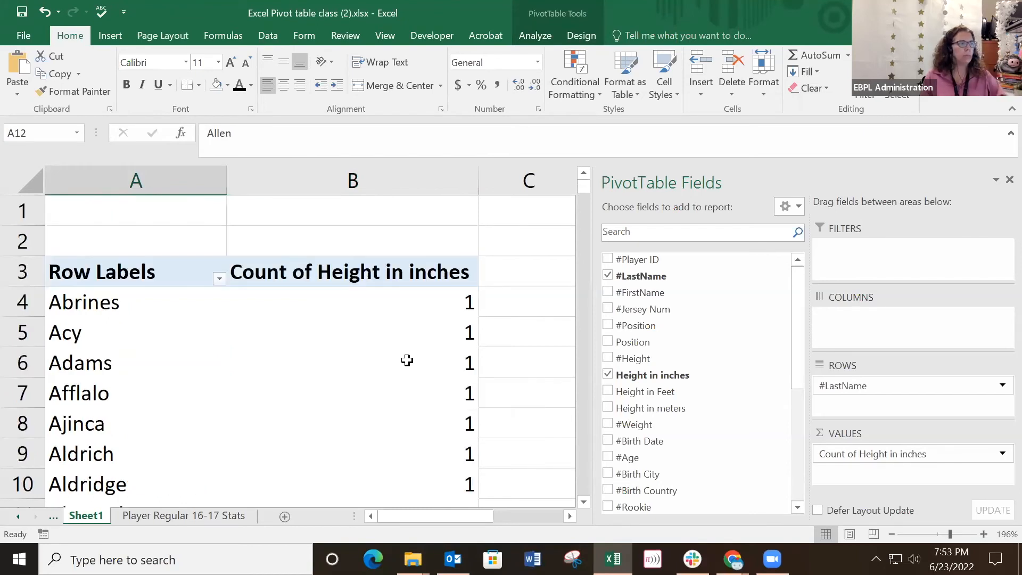
Summarize the Height in inches values by Sum instead of Count.
click(352, 274)
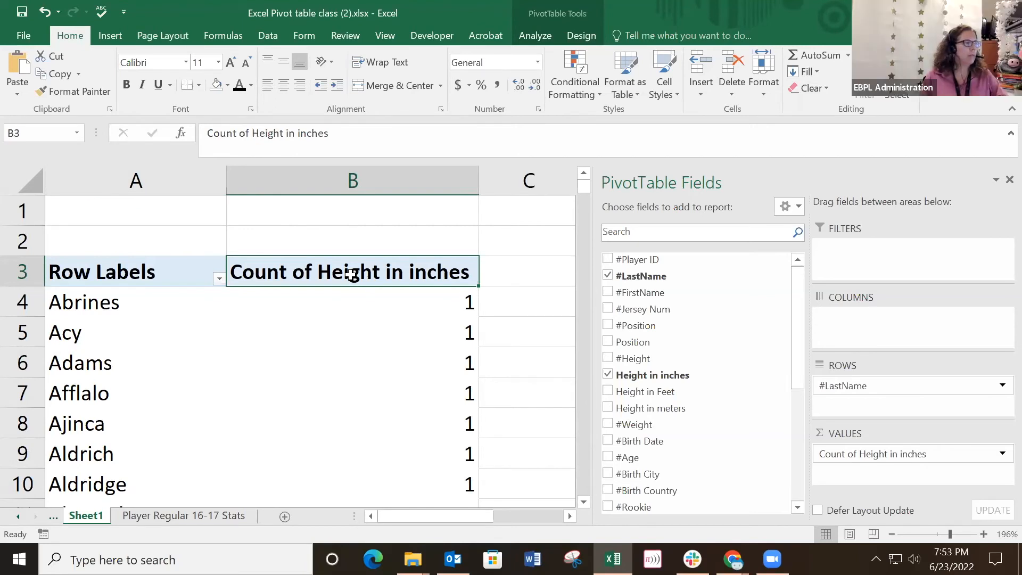
click(350, 301)
click(330, 272)
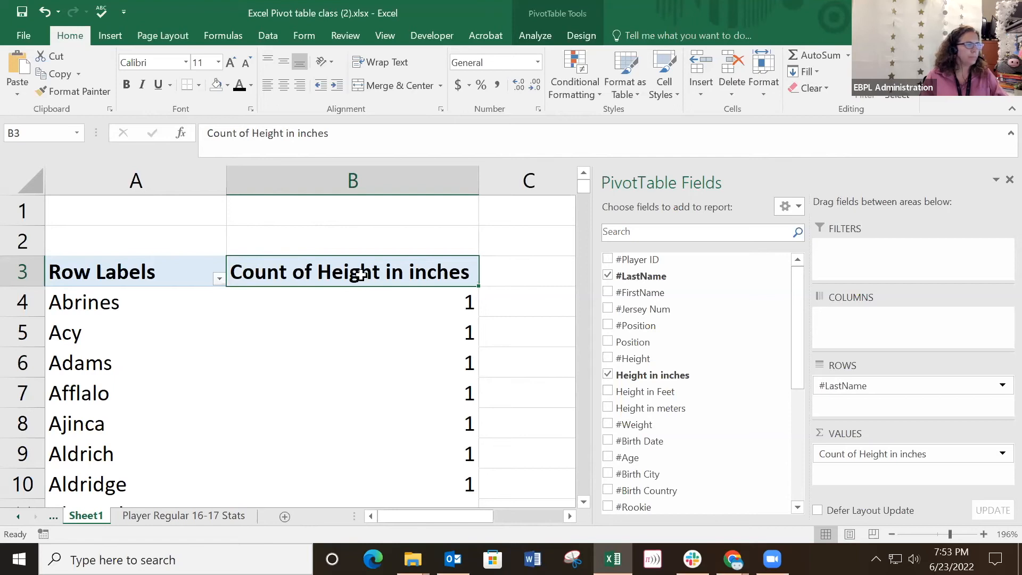
click(219, 277)
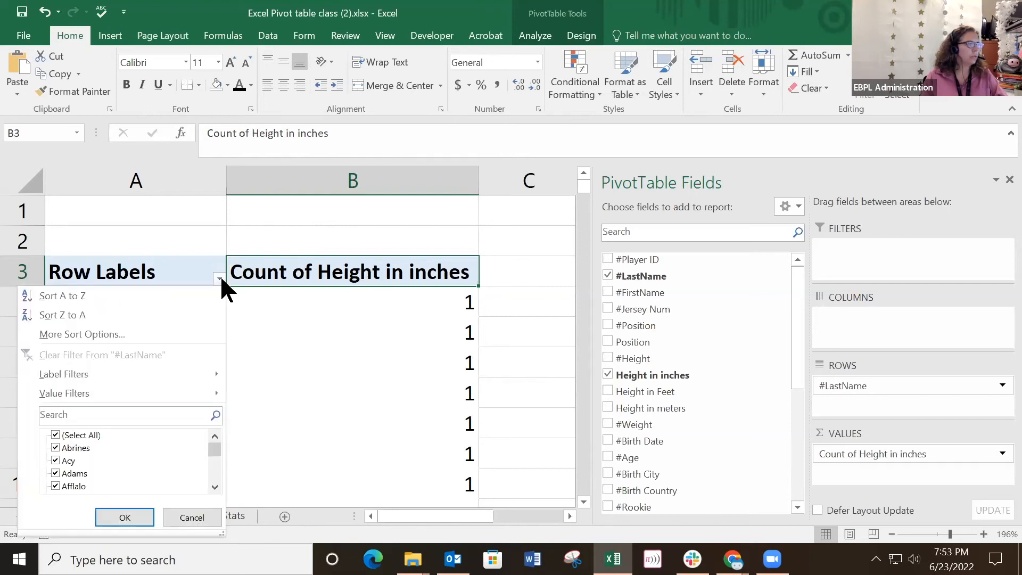
mouse_move(142, 390)
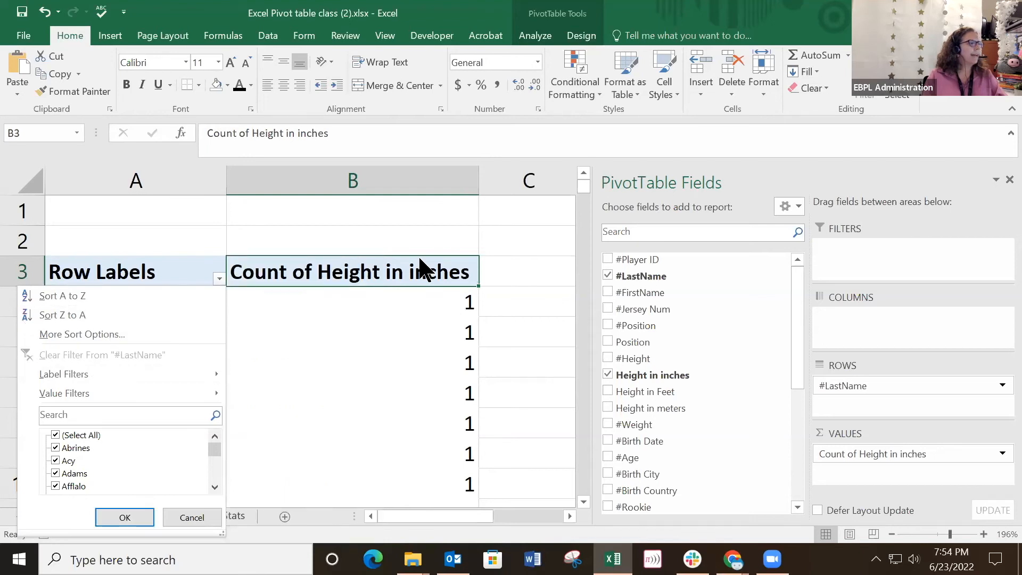
click(342, 272)
right_click(320, 277)
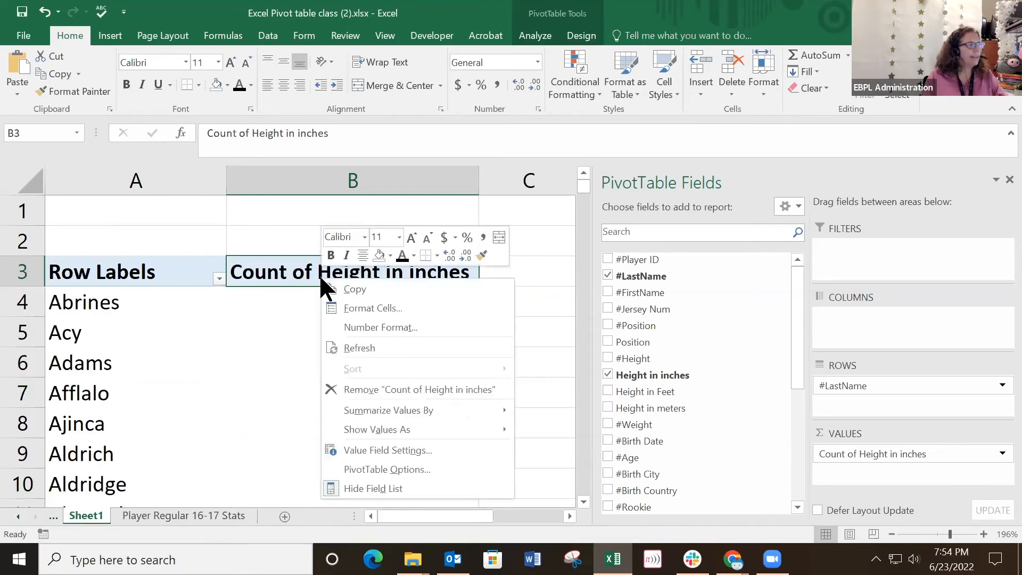
mouse_move(425, 433)
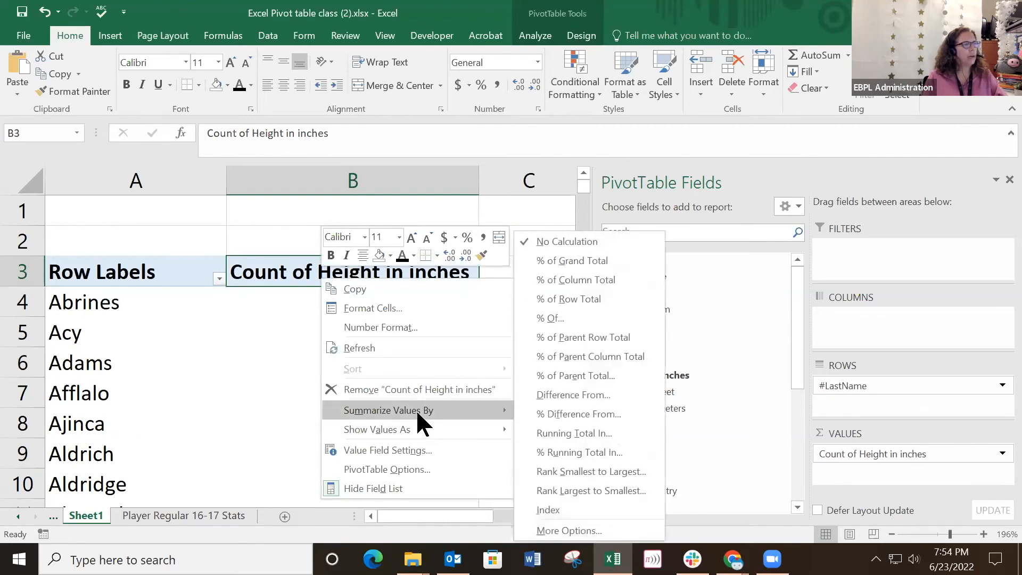
mouse_move(416, 409)
click(546, 411)
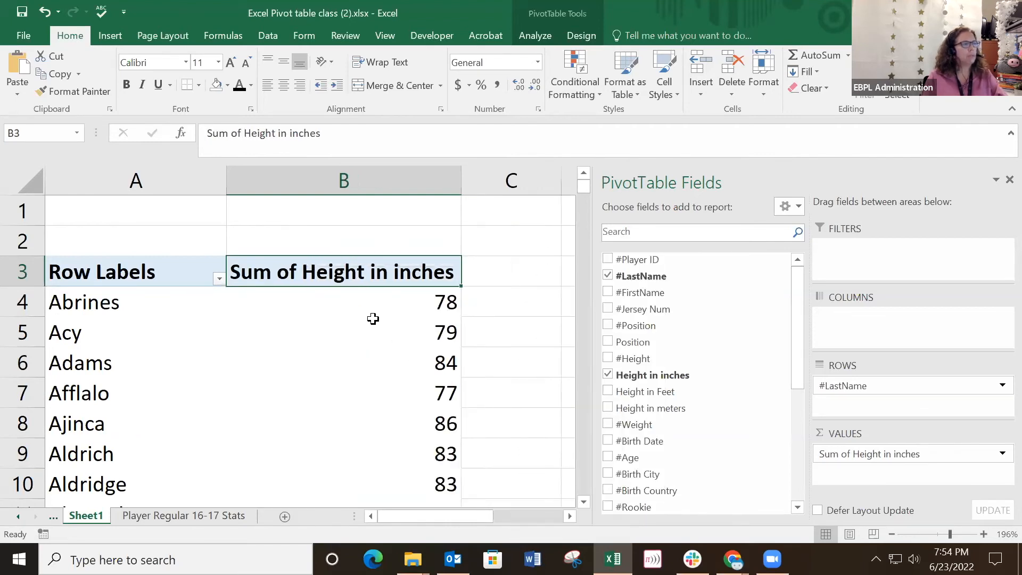
Examine the summed heights for single players and for the shared last name in row 12.
click(363, 350)
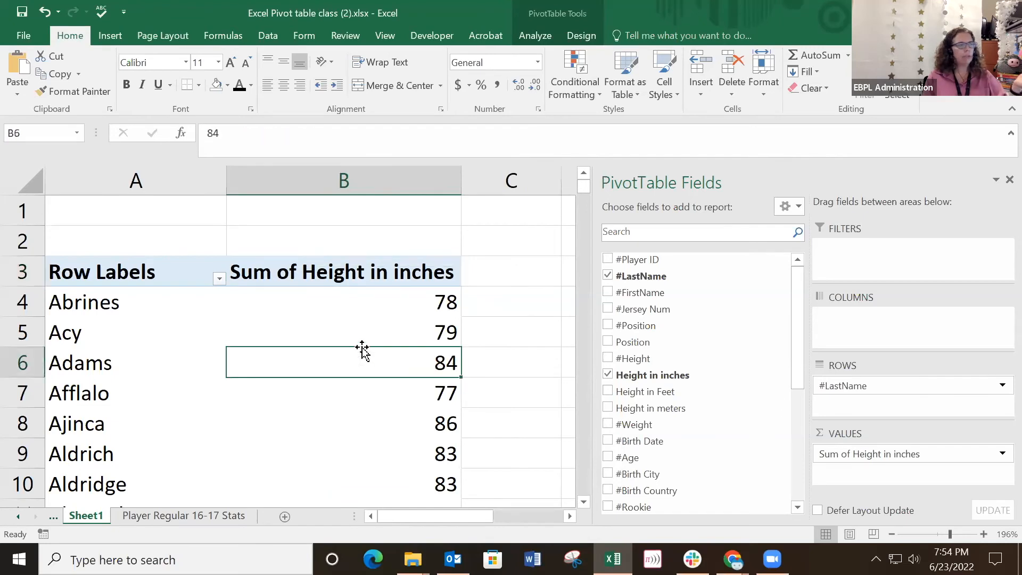
scroll(362, 348, down, 2)
click(85, 366)
click(356, 362)
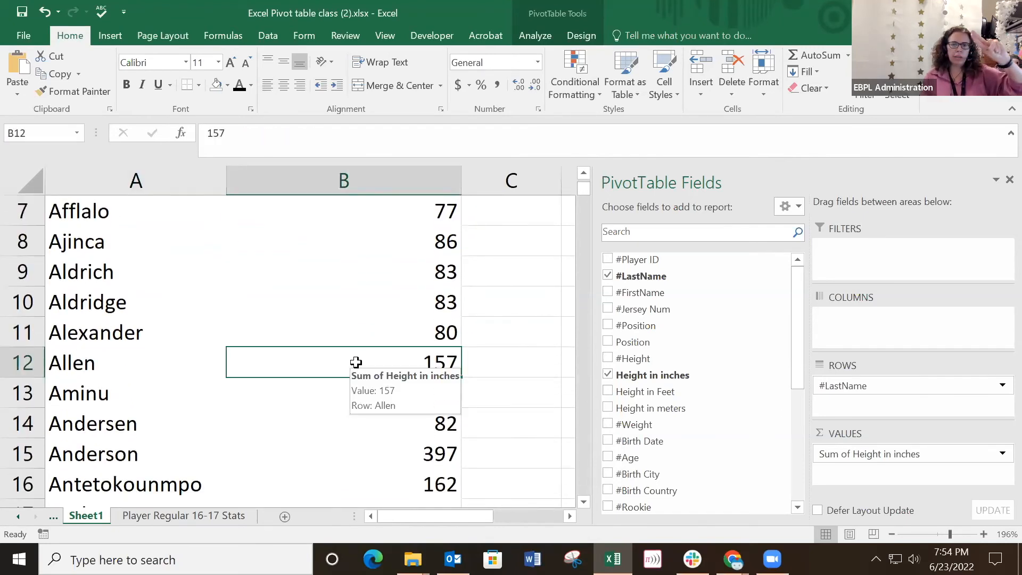
scroll(357, 362, up, 2)
click(441, 305)
click(401, 343)
click(437, 393)
click(441, 421)
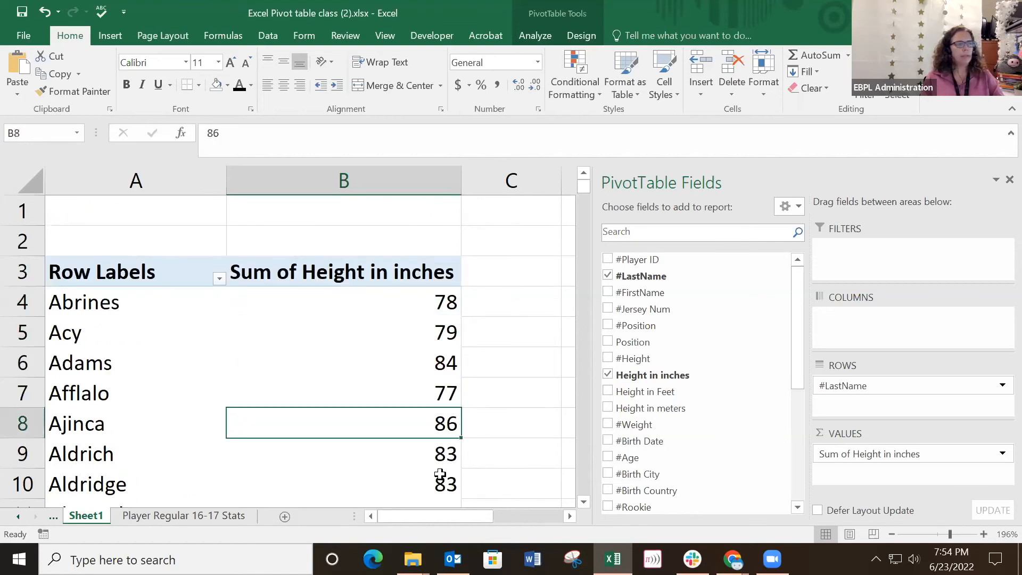
click(436, 472)
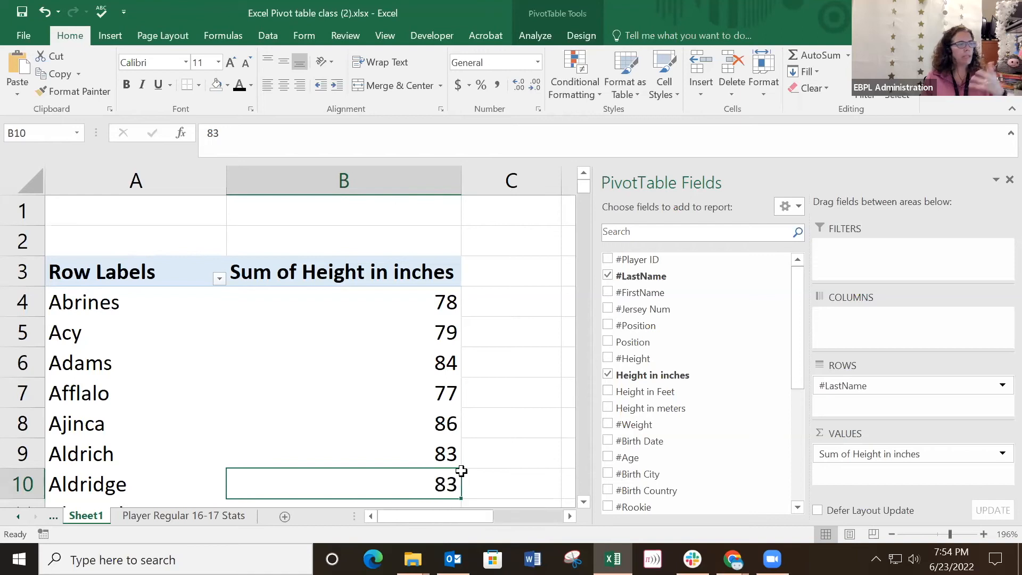
click(439, 309)
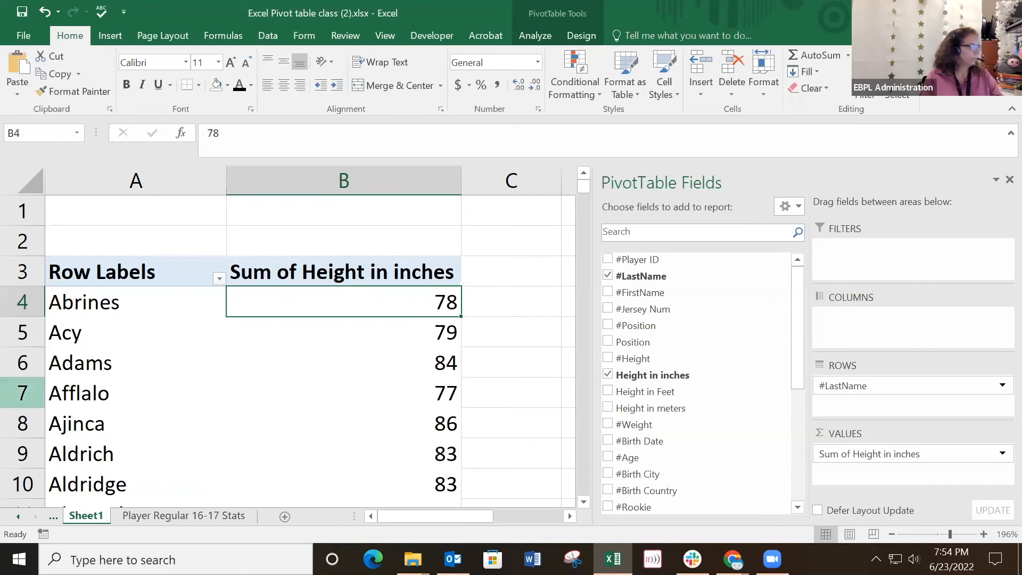
Add the #Height field to the pivot table's rows beneath #LastName.
key(alt+Tab)
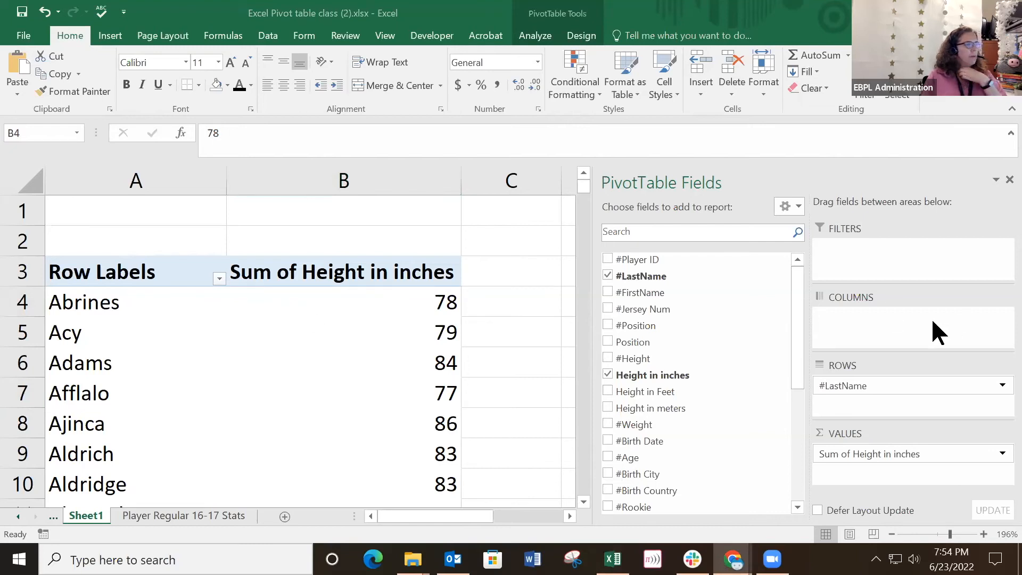
click(635, 358)
drag(634, 358, 867, 403)
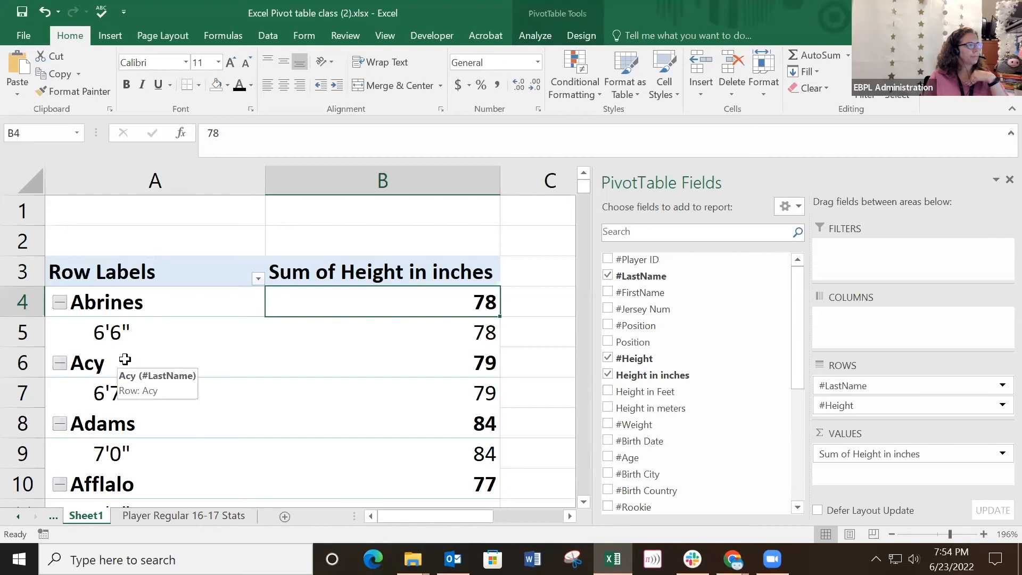
Apply a Top 10 value filter to #LastName, showing the top 10 items by Sum of Height in inches.
click(258, 278)
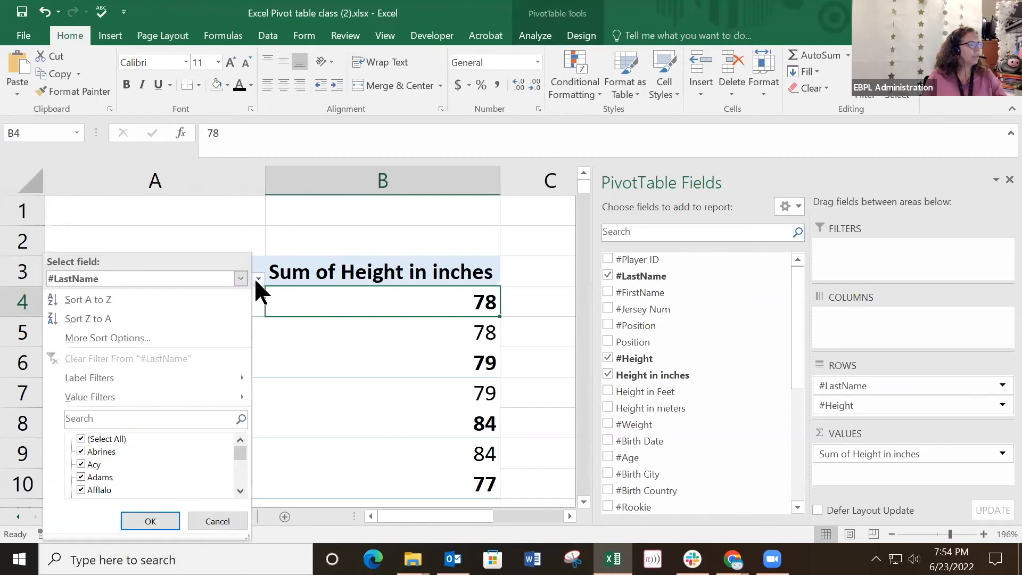
mouse_move(184, 393)
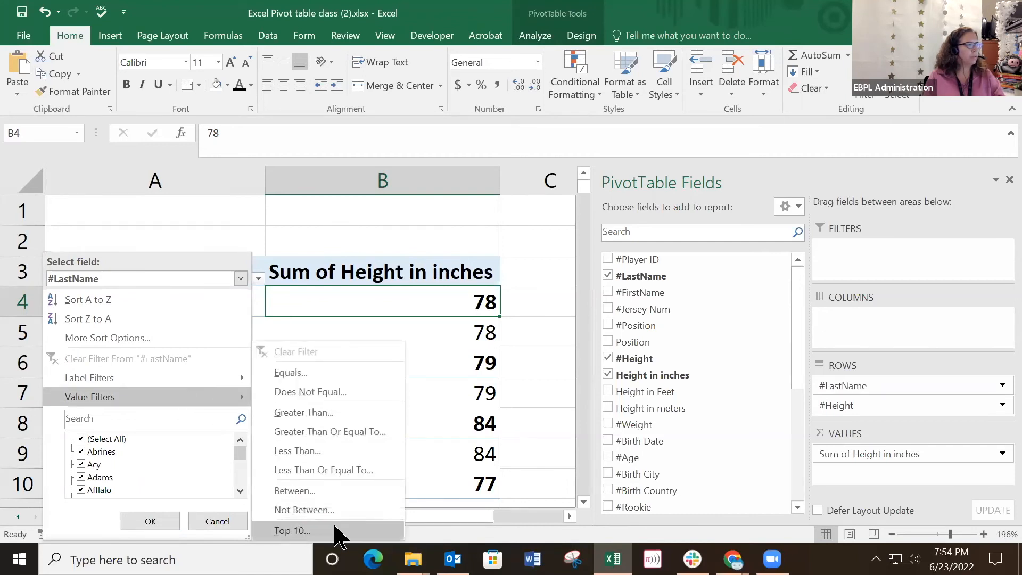
click(292, 530)
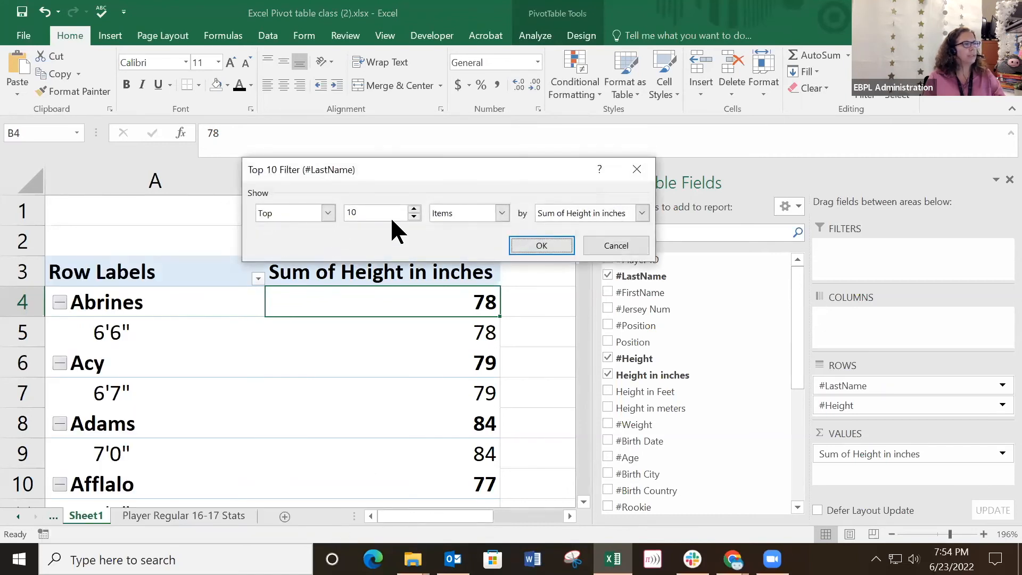
click(643, 214)
click(585, 229)
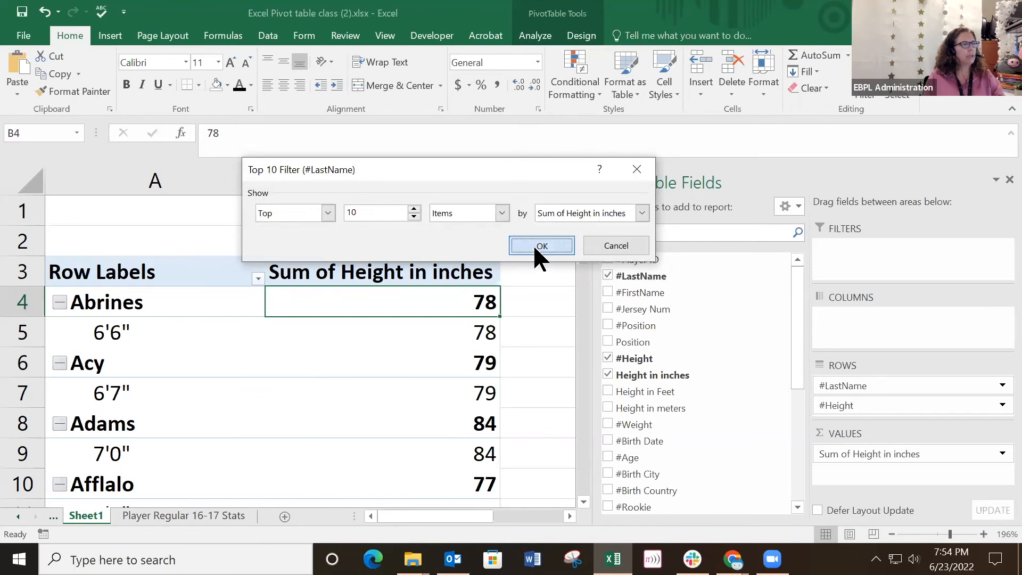
click(533, 245)
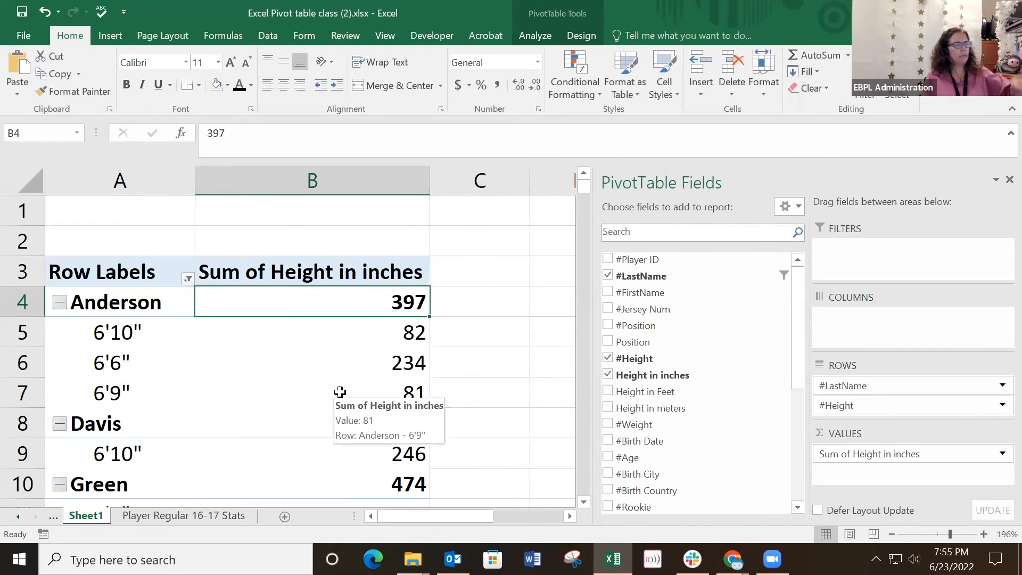
Review the filtered last names, comparing each one's summed height with the individual #Height rows grouped beneath it.
click(359, 493)
scroll(361, 464, down, 8)
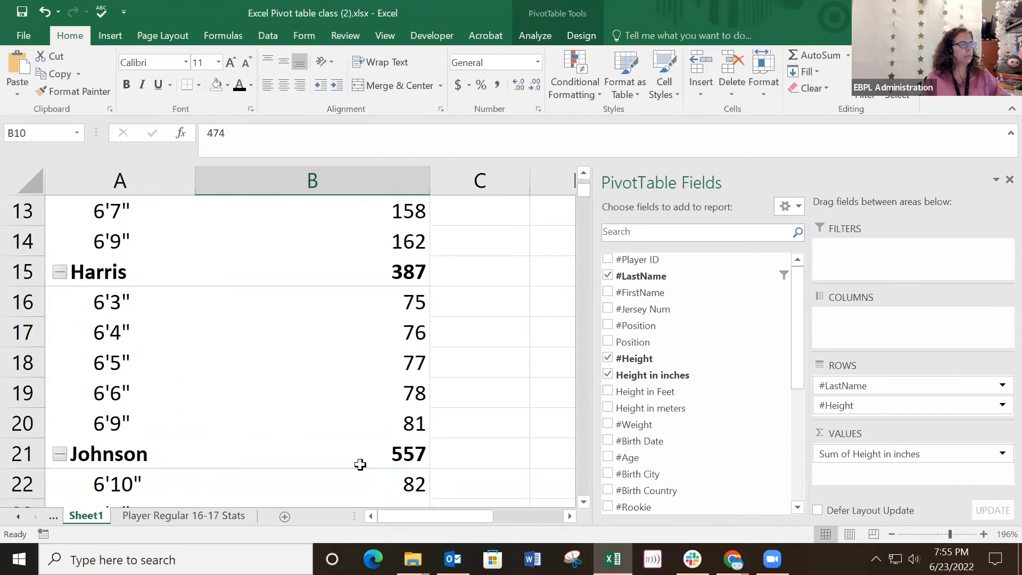
scroll(361, 465, up, 3)
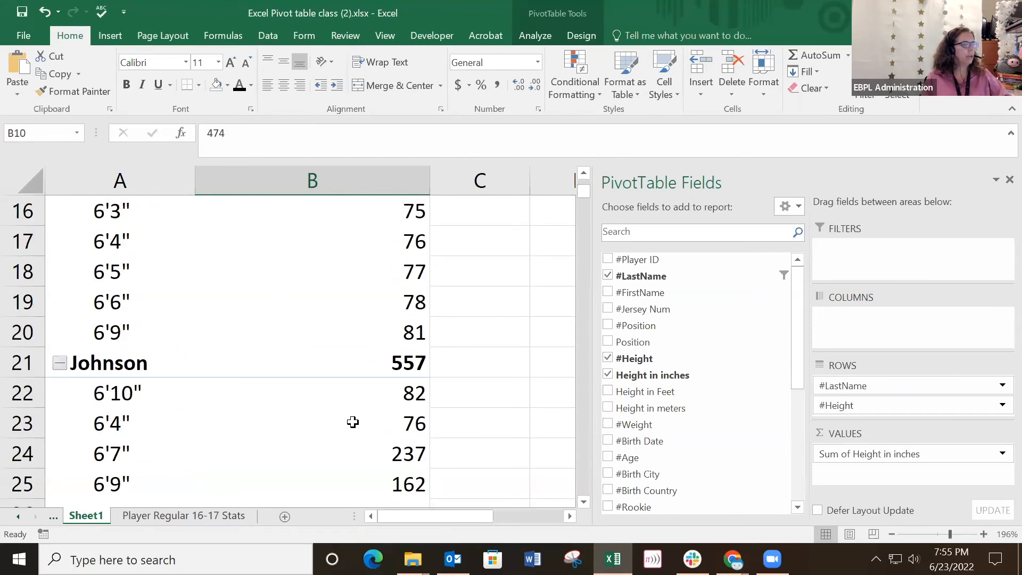
click(365, 362)
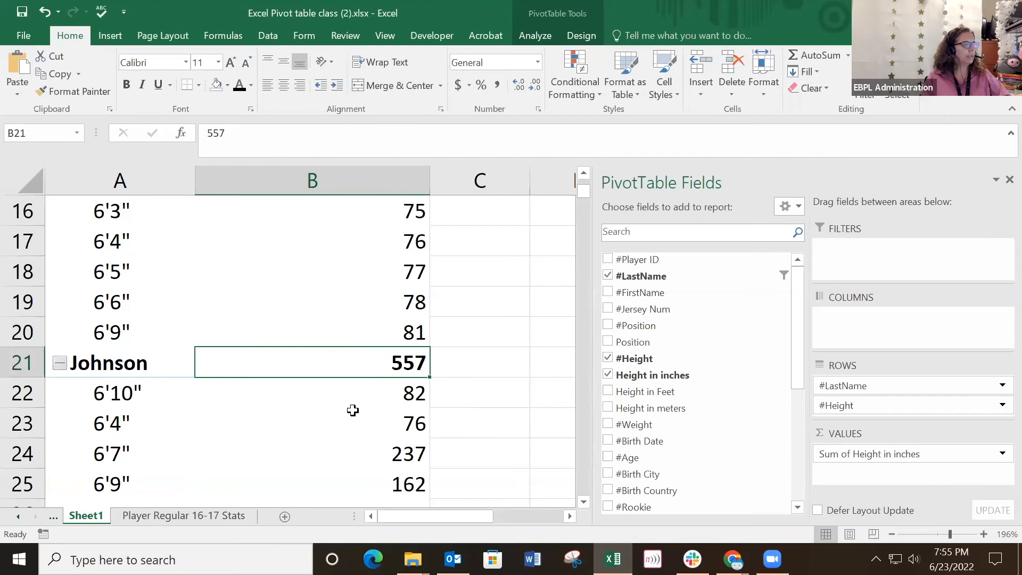
scroll(357, 413, down, 1)
click(383, 362)
click(399, 392)
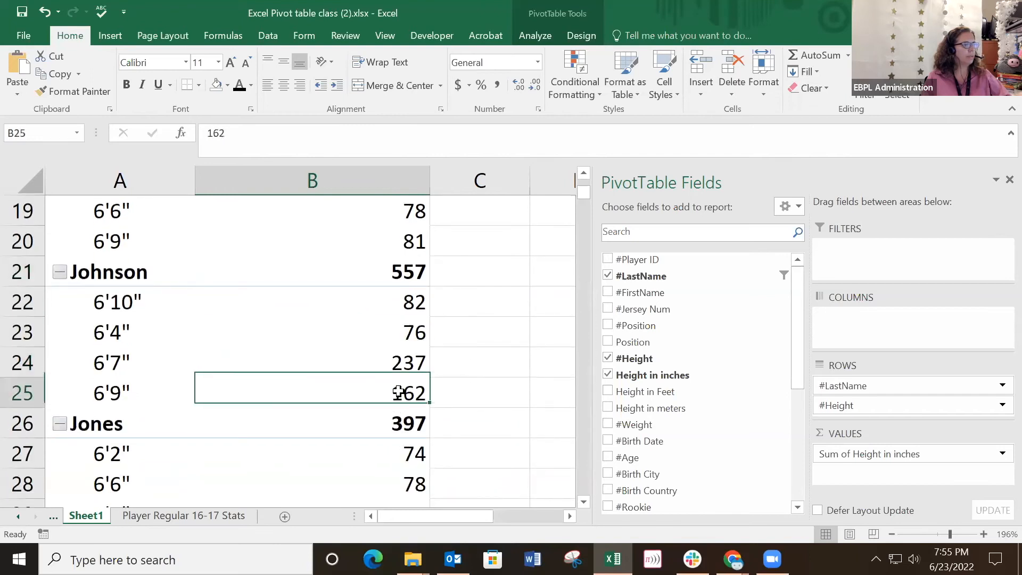
scroll(374, 423, down, 2)
scroll(372, 423, down, 1)
scroll(394, 441, up, 2)
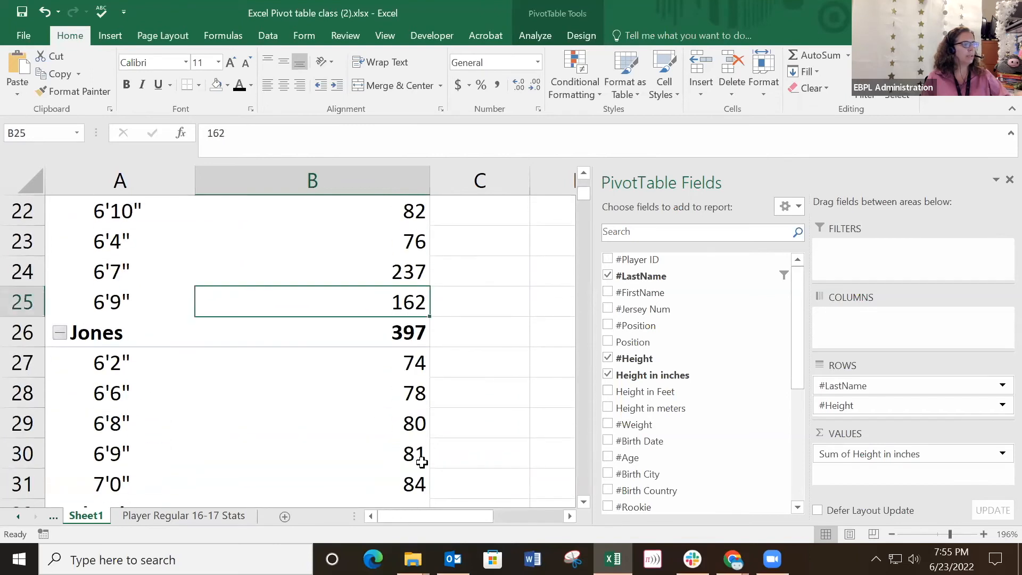
scroll(362, 415, down, 1)
click(101, 243)
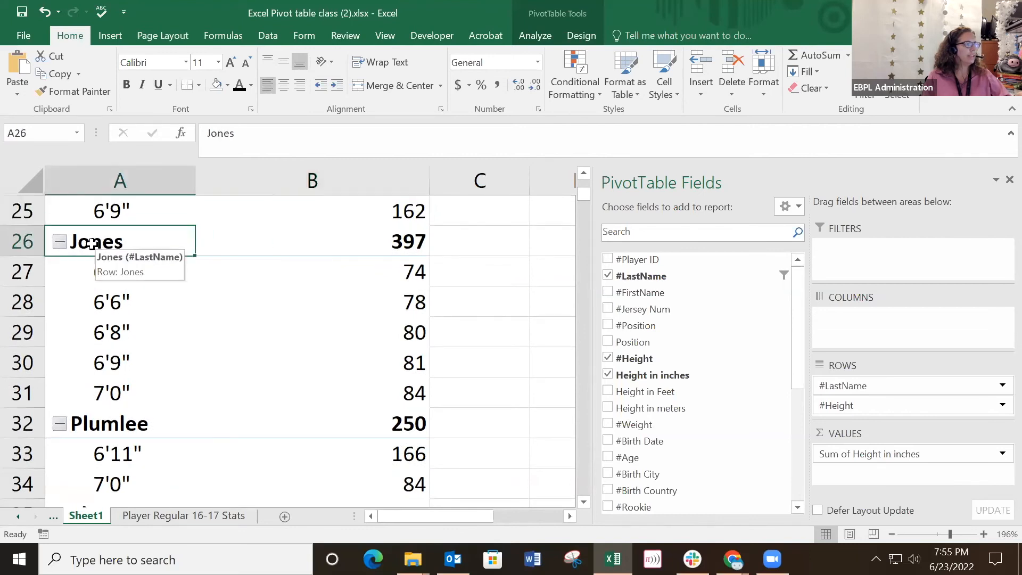
scroll(483, 289, up, 3)
scroll(483, 289, up, 5)
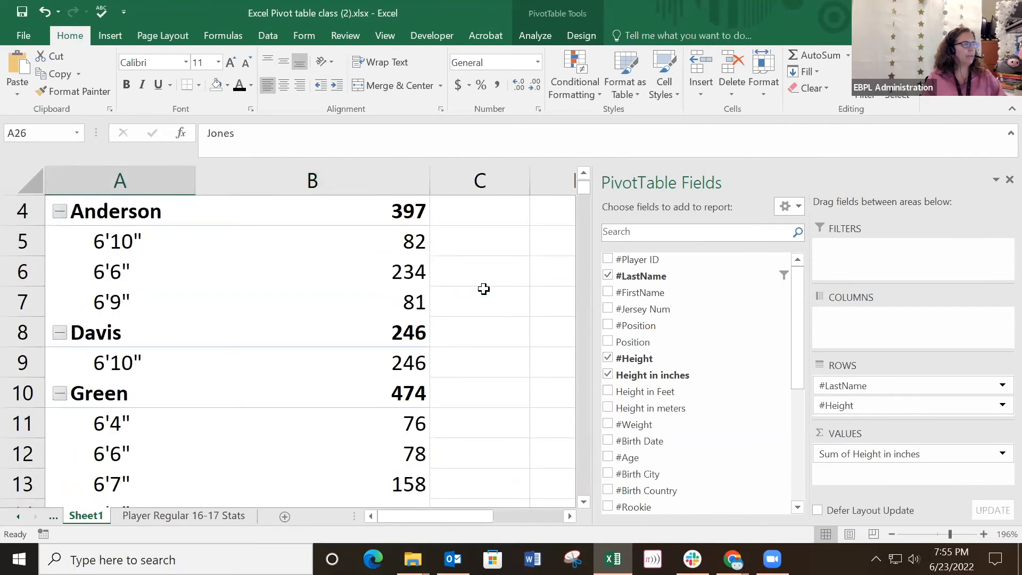
click(379, 302)
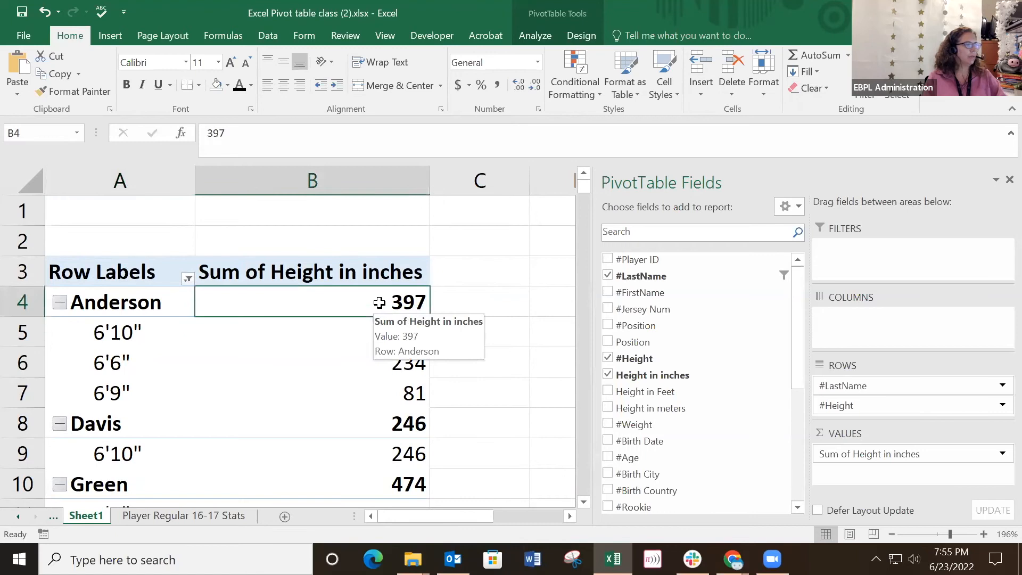
Sort the pivot table's last names by Sum of Height in inches, from largest to smallest.
click(326, 346)
click(333, 302)
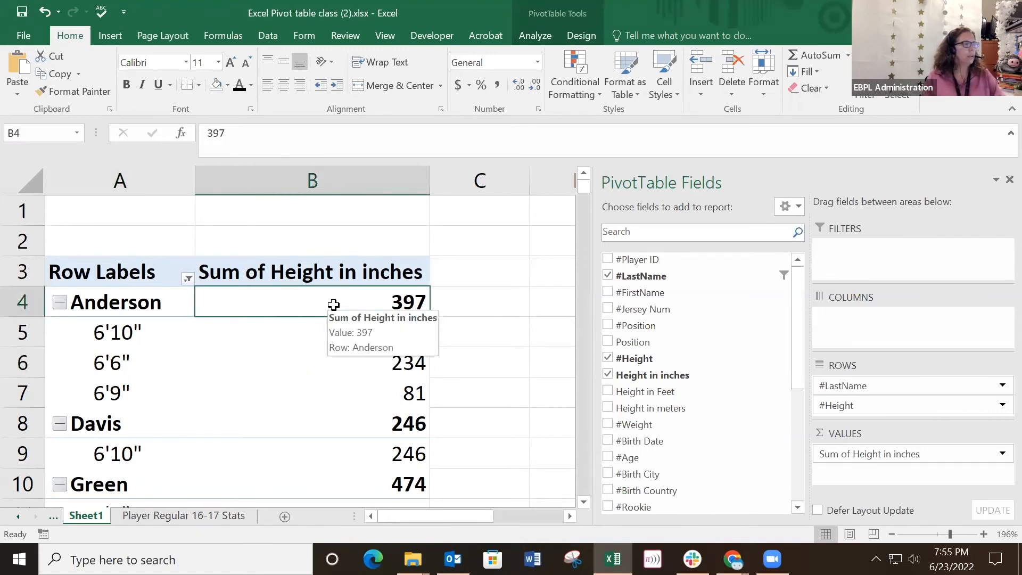
right_click(333, 304)
mouse_move(364, 213)
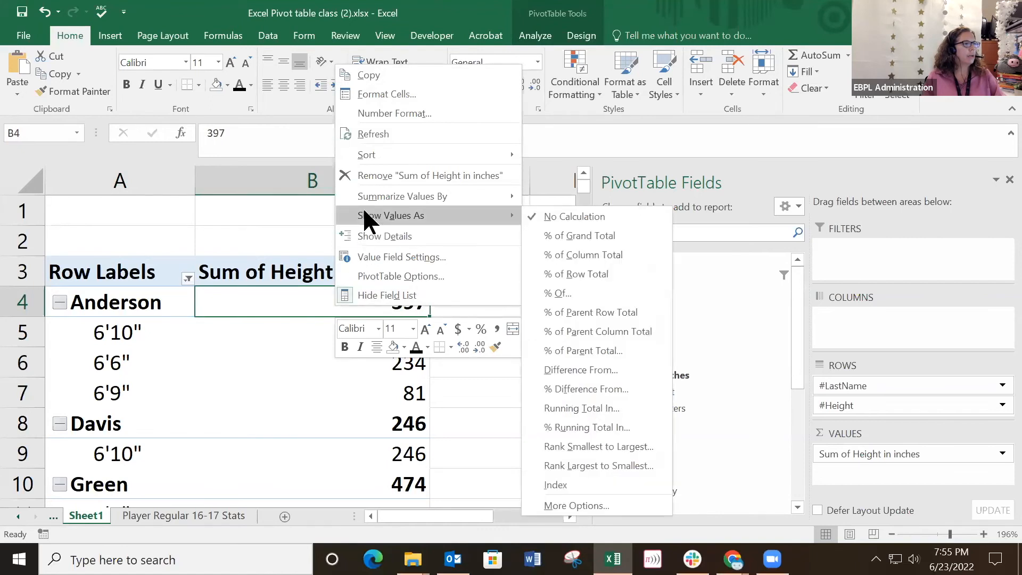
mouse_move(369, 155)
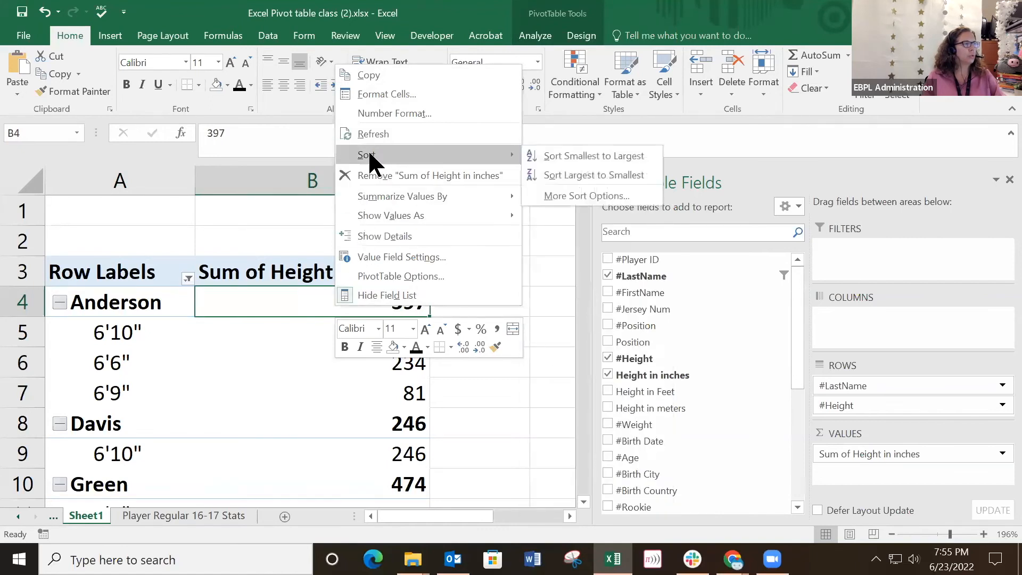
click(593, 174)
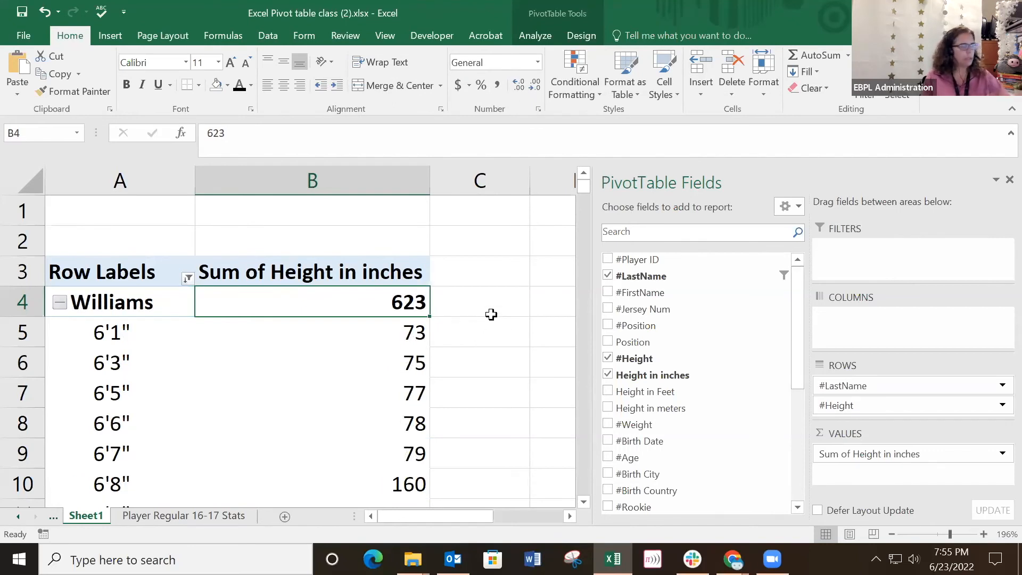
Review the sorted last-name groups, comparing the first group's summed height in row 4 with its individual #Height rows.
click(491, 311)
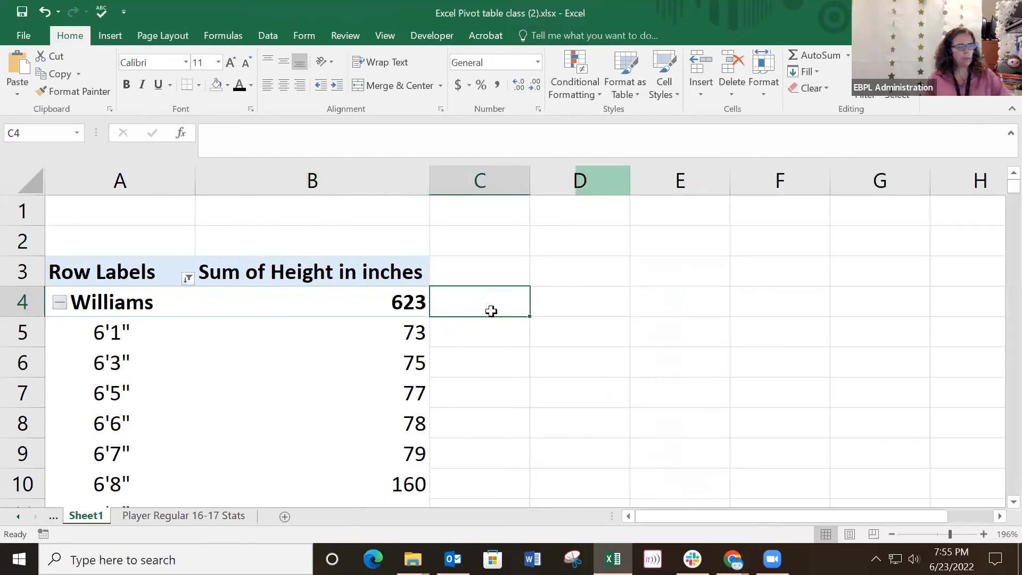
scroll(485, 311, down, 1)
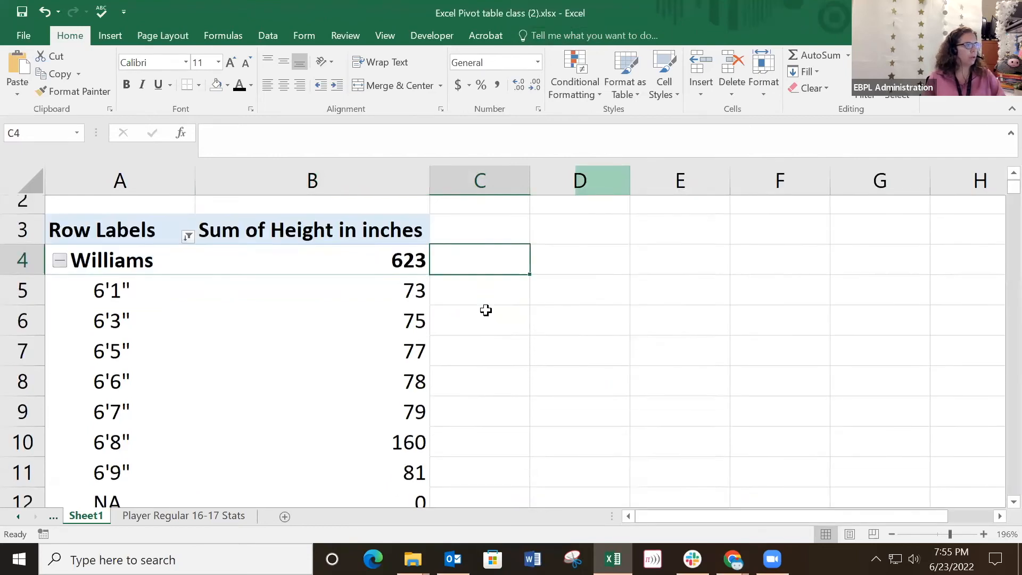
scroll(486, 310, up, 1)
scroll(485, 310, down, 1)
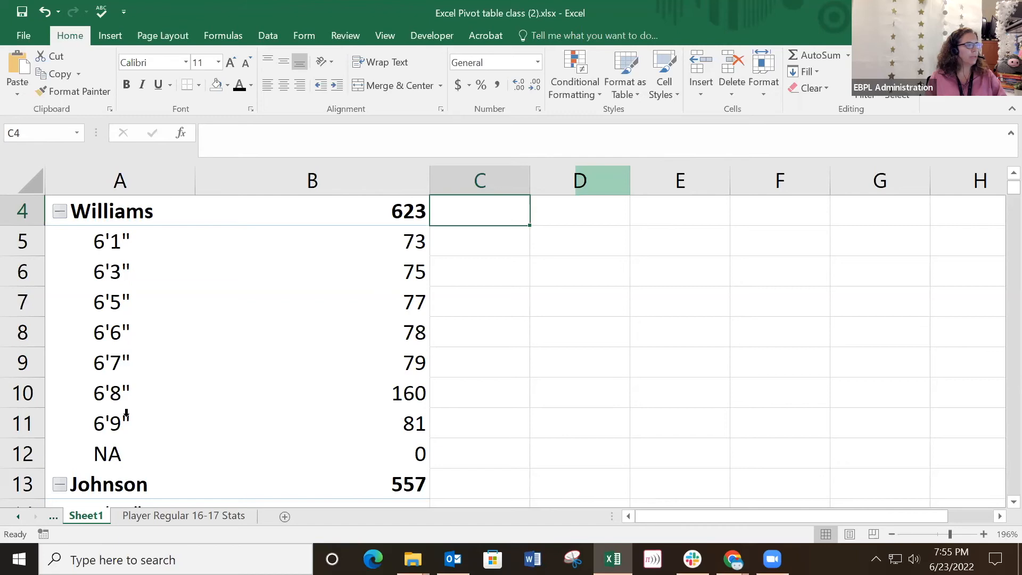
click(414, 215)
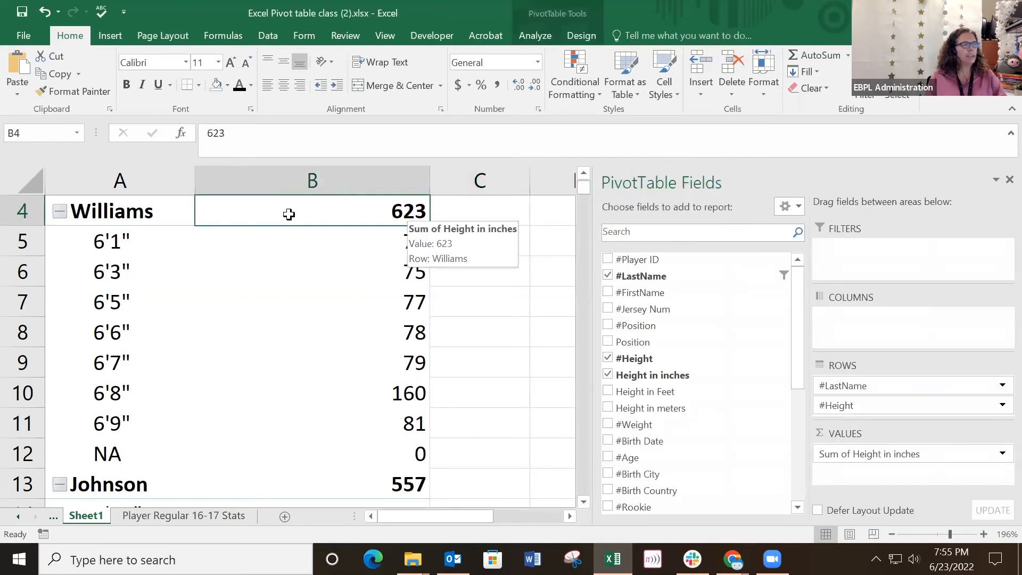
scroll(225, 287, down, 1)
scroll(128, 288, up, 1)
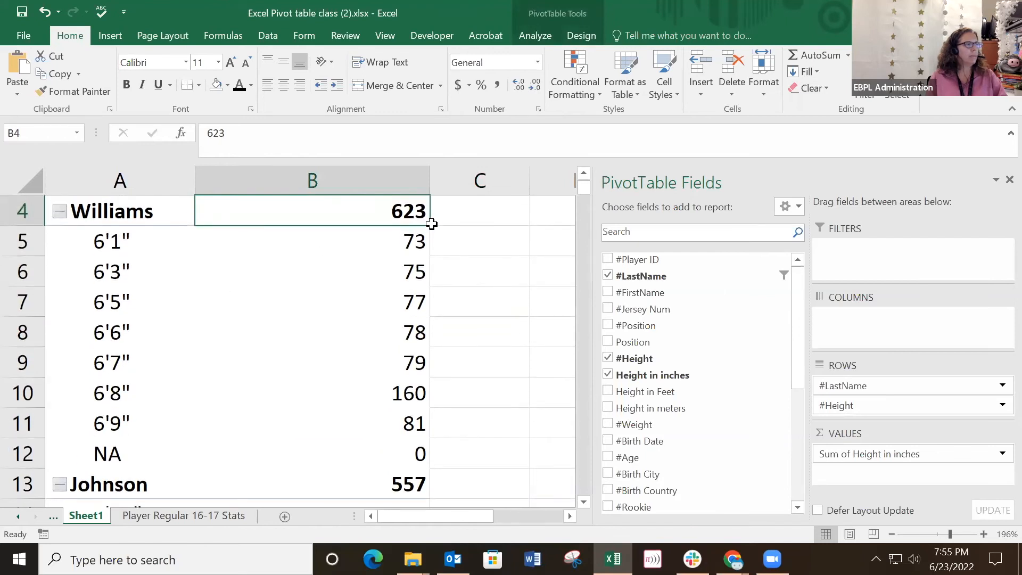
scroll(493, 412, down, 6)
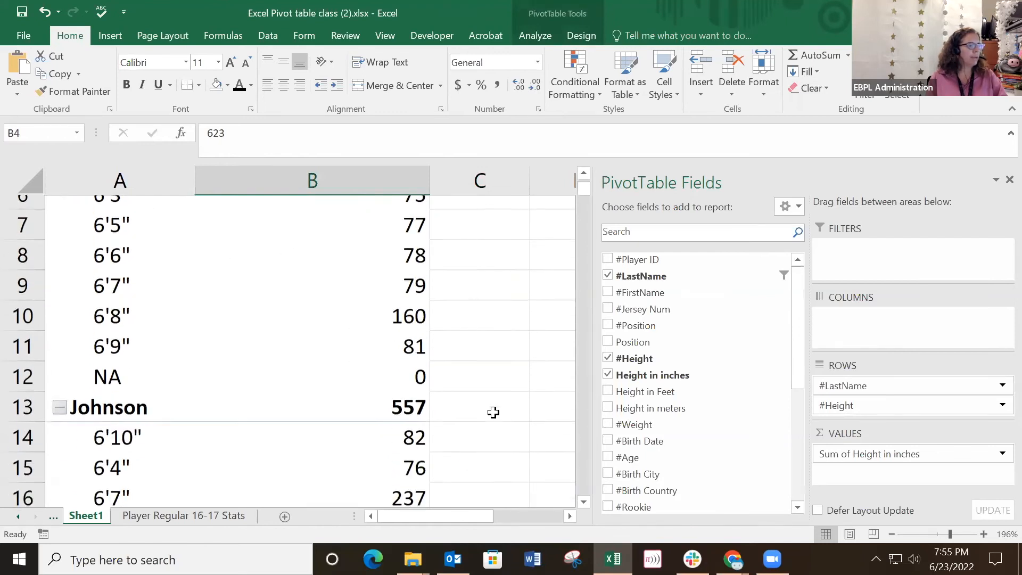
scroll(493, 412, down, 2)
scroll(493, 413, up, 8)
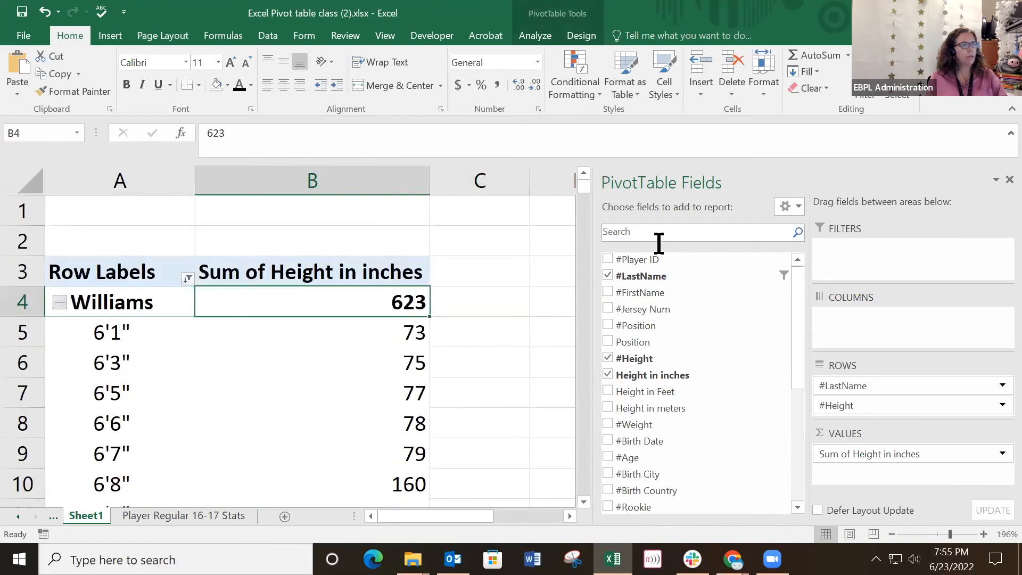
Add the #FirstName field to the pivot table's rows between #LastName and #Height.
drag(637, 298, 890, 399)
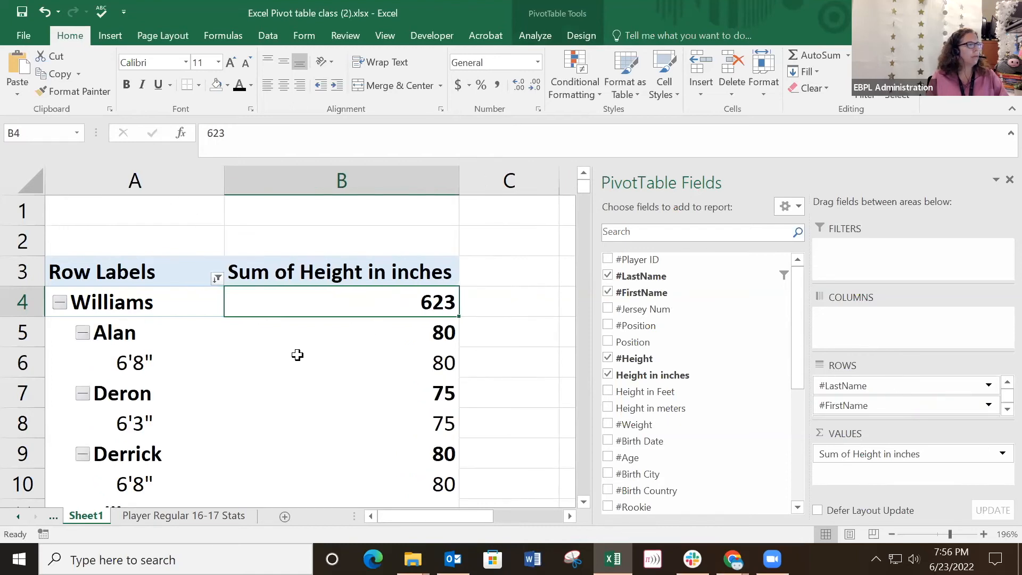
scroll(297, 354, down, 5)
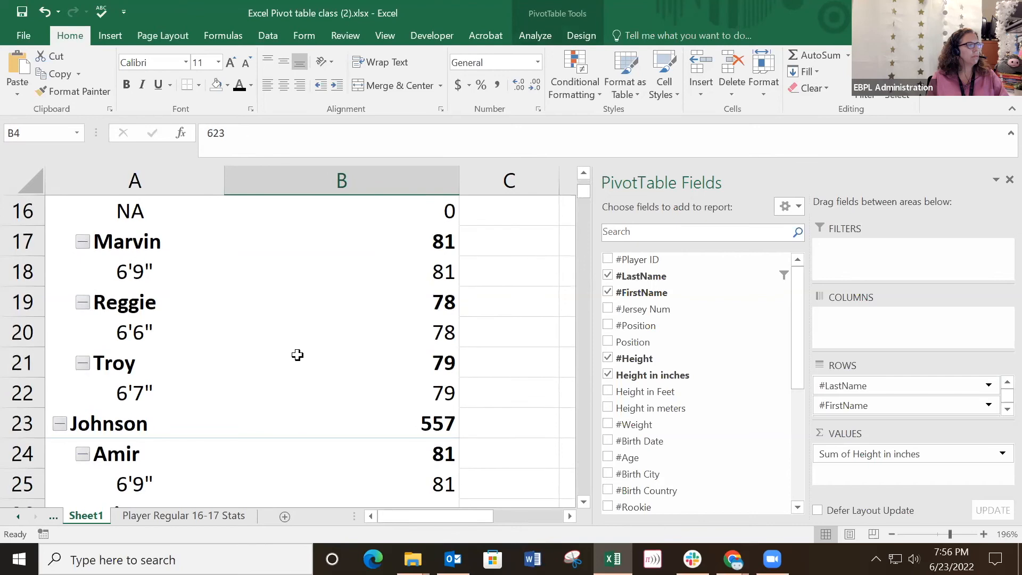
scroll(297, 355, up, 3)
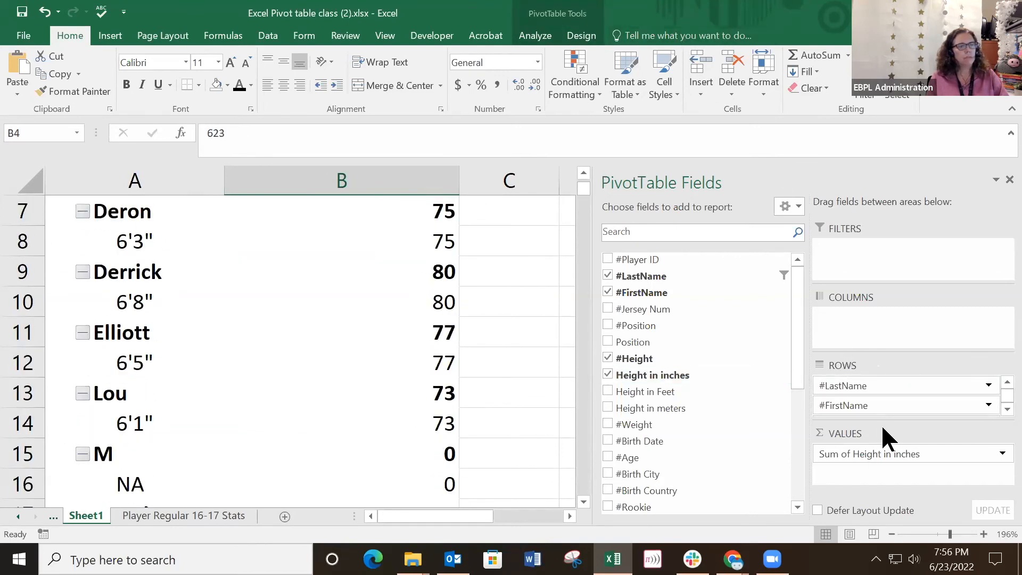
Reorder the pivot table's row fields so that #Height comes first, followed by #FirstName and #LastName.
drag(887, 406, 894, 380)
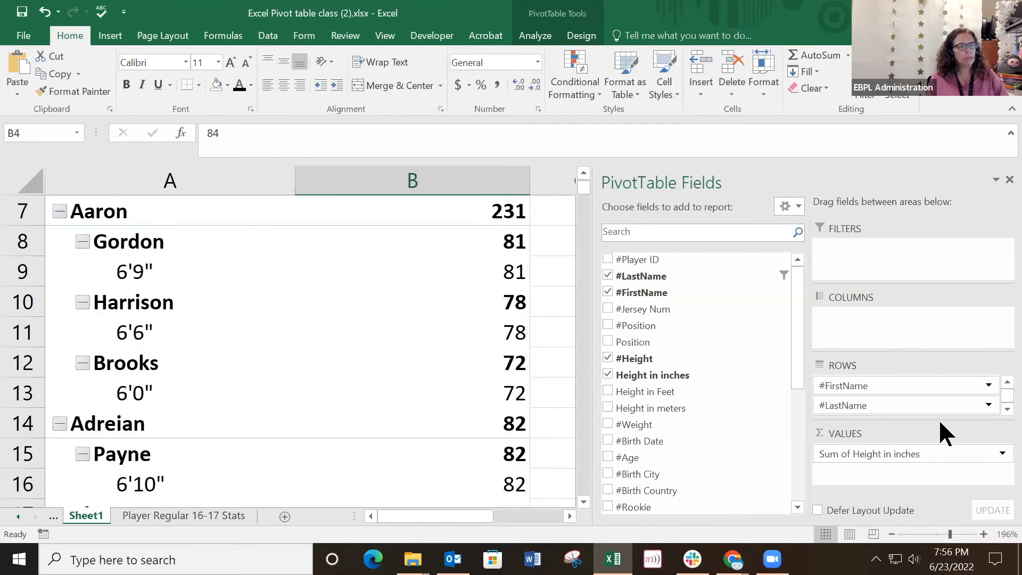
scroll(996, 408, down, 1)
drag(885, 410, 902, 381)
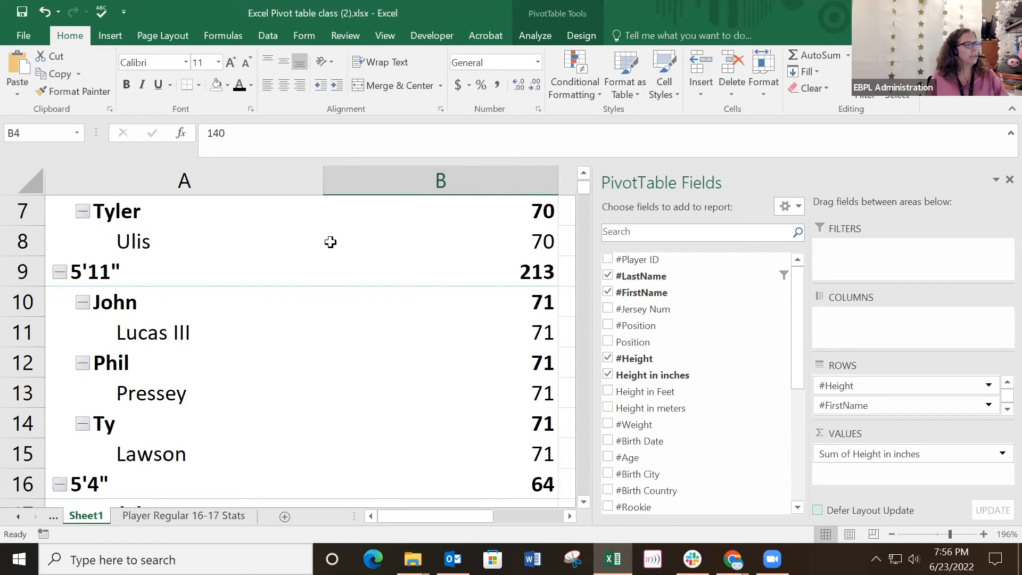
click(584, 172)
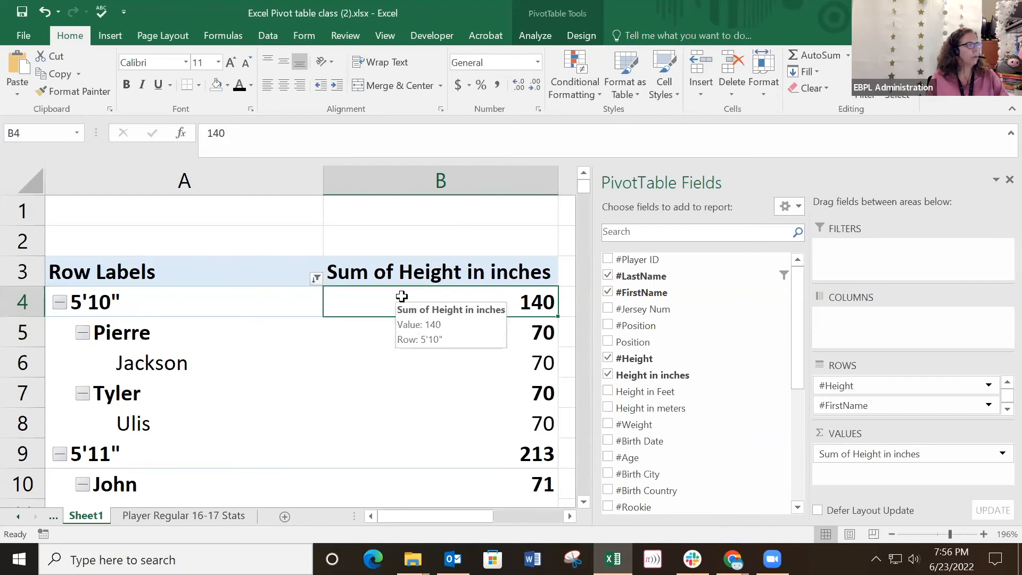
Sort the #Height groups by Sum of Height in inches from largest to smallest and review the players in the first group.
right_click(370, 307)
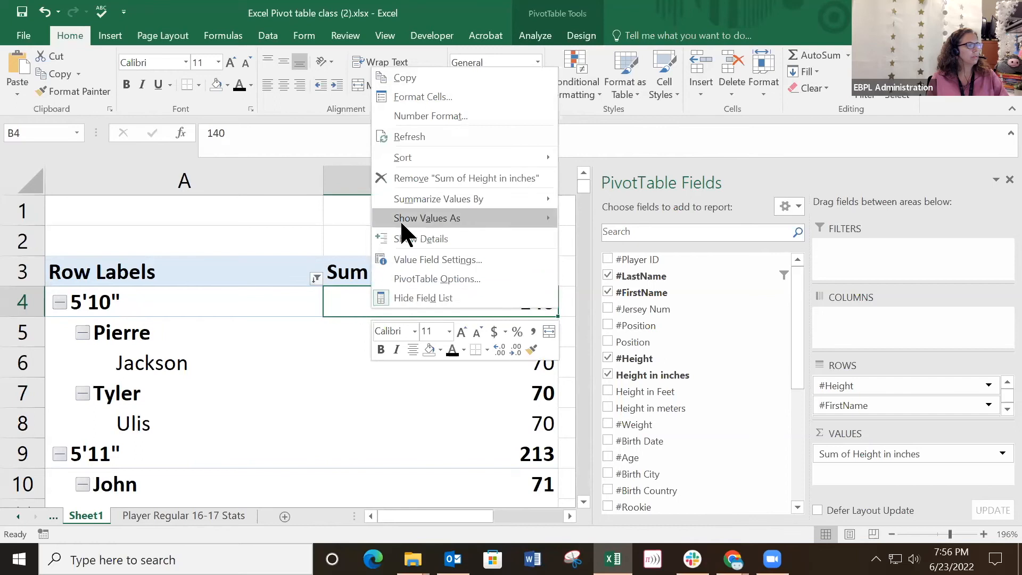
mouse_move(418, 219)
mouse_move(447, 198)
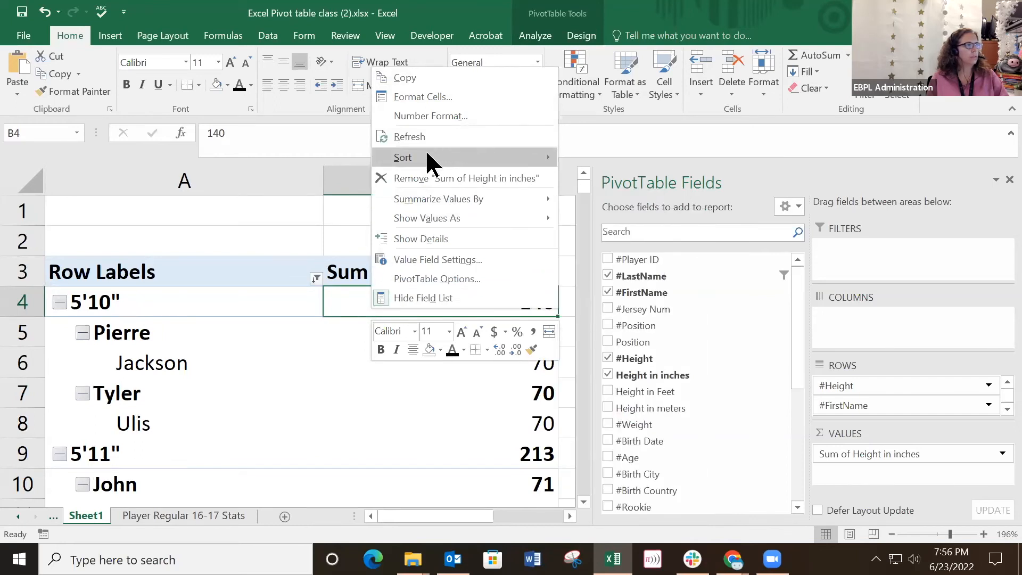
mouse_move(424, 157)
click(630, 174)
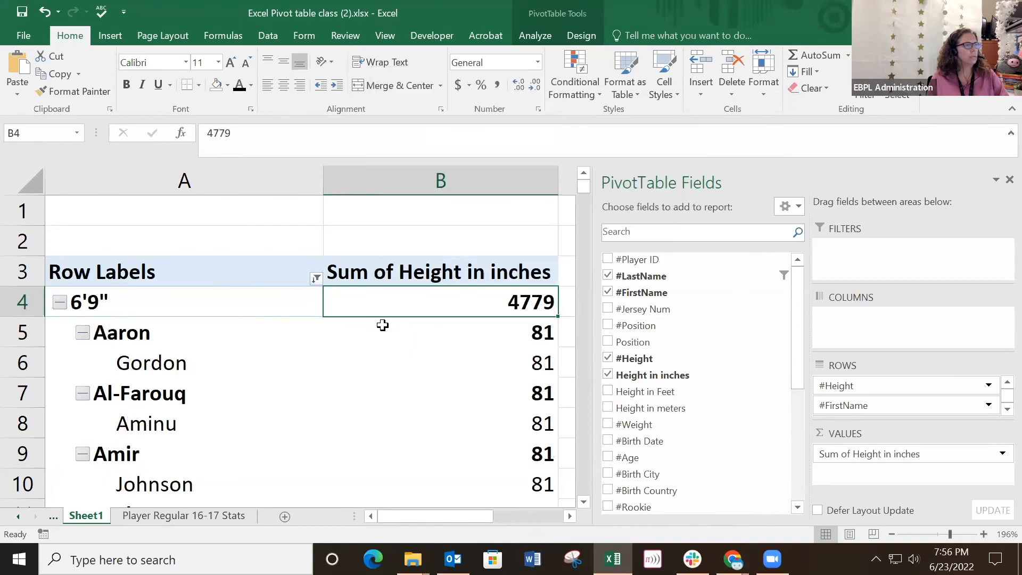
click(255, 308)
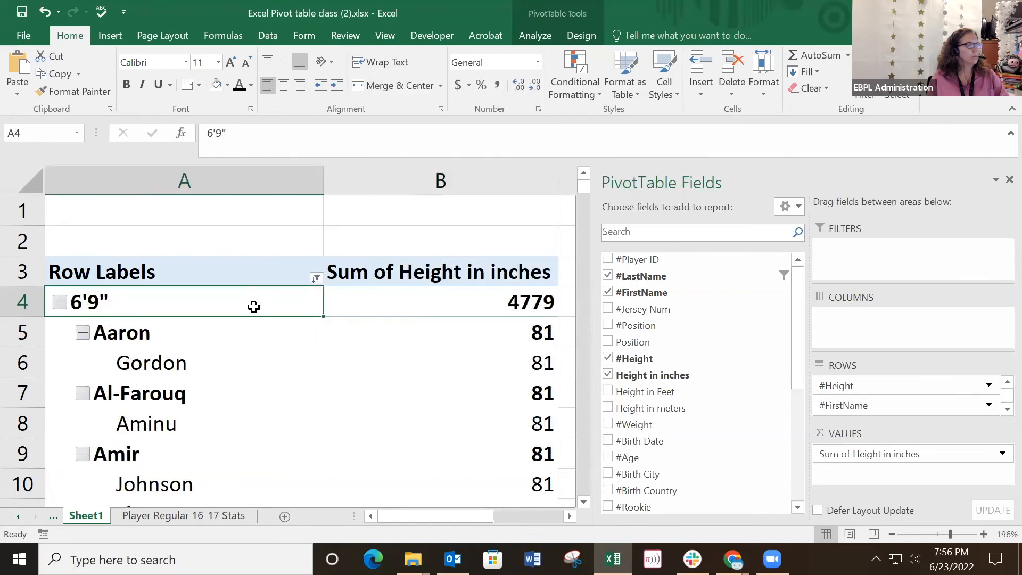
scroll(253, 307, down, 10)
scroll(254, 307, down, 7)
scroll(254, 307, up, 10)
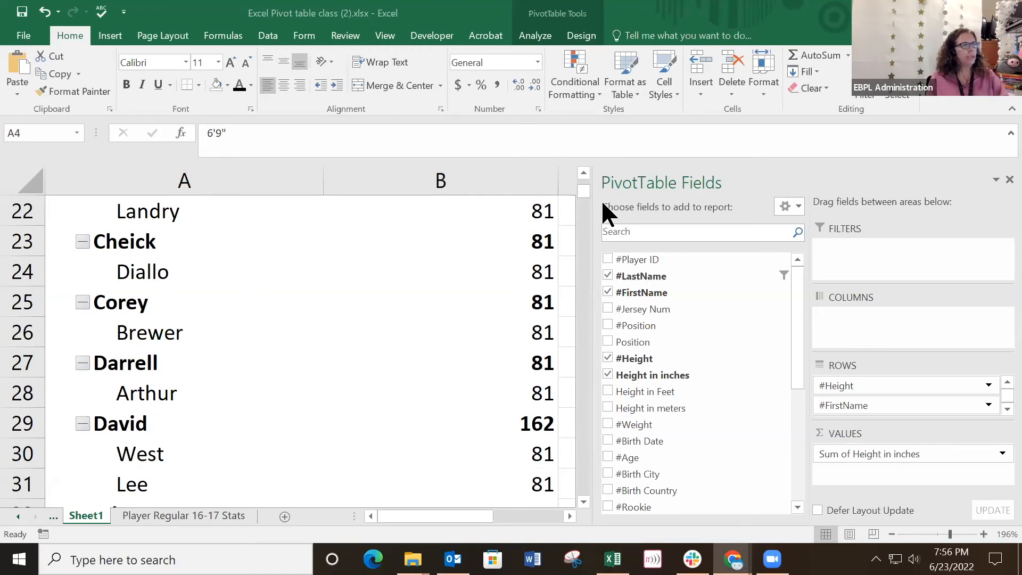
drag(584, 172, 584, 172)
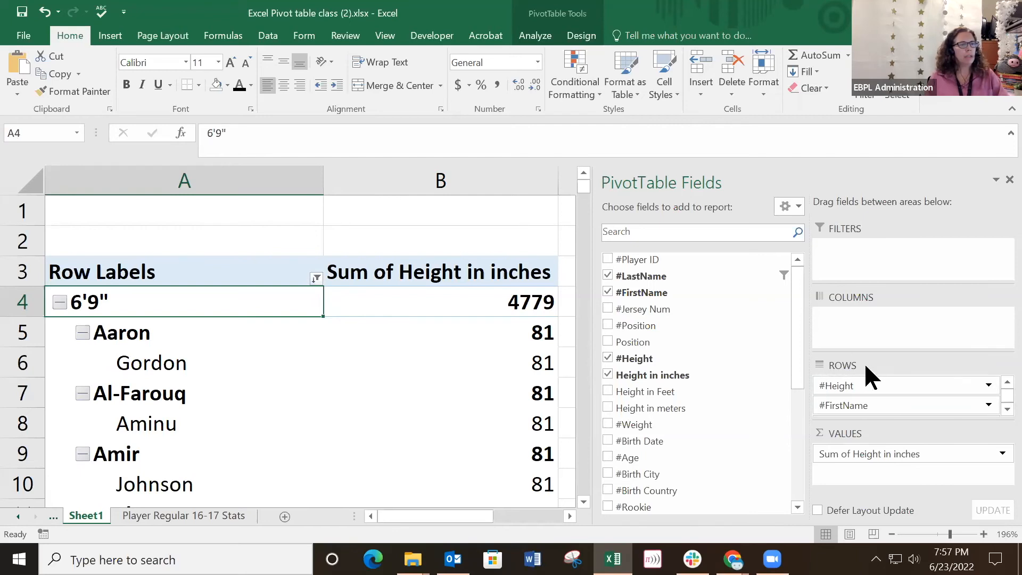
Move #Height from the rows to the report filter and place #LastName above #FirstName in the rows.
drag(862, 395, 851, 258)
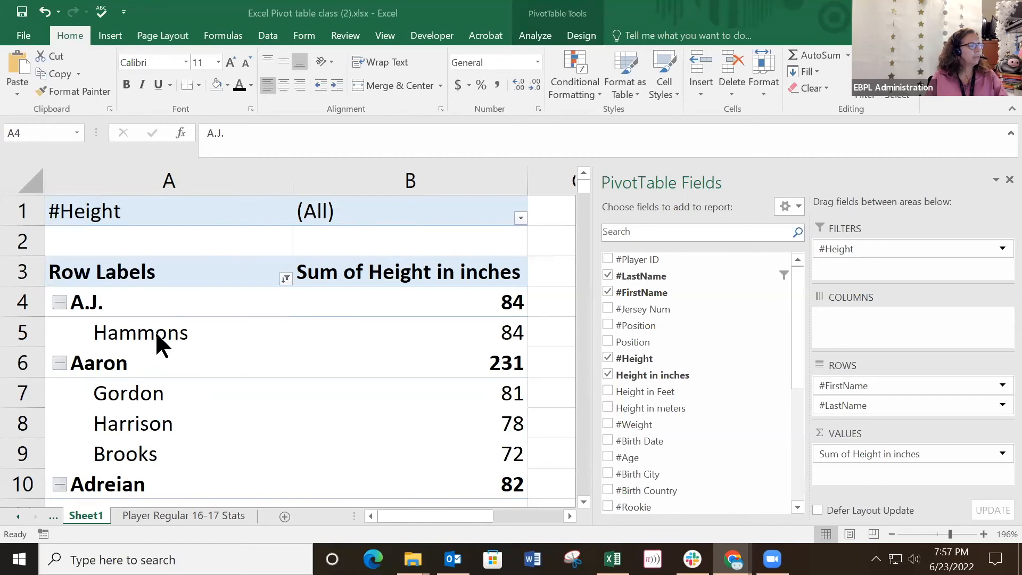
click(872, 405)
drag(876, 407, 877, 389)
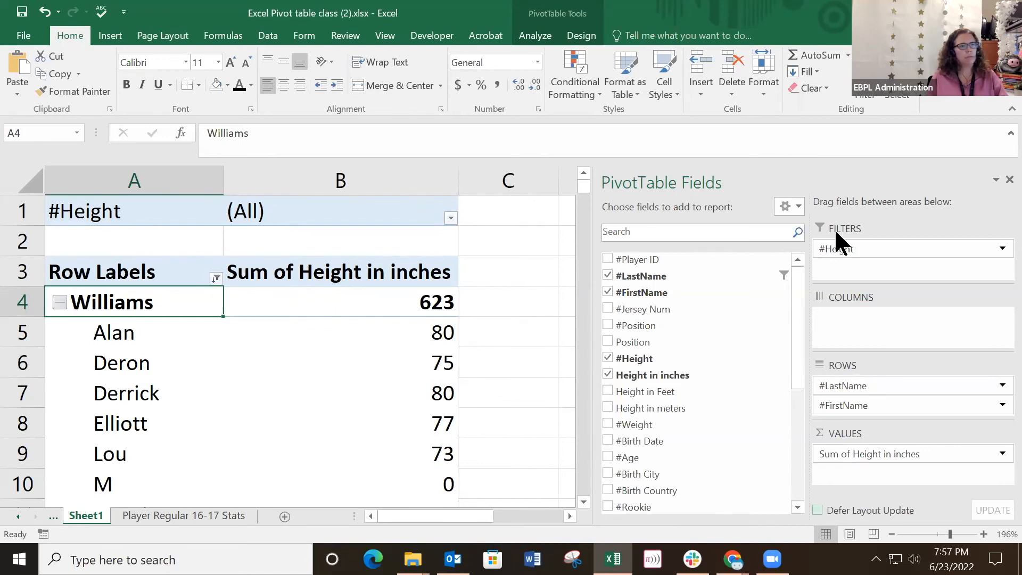
double_click(741, 22)
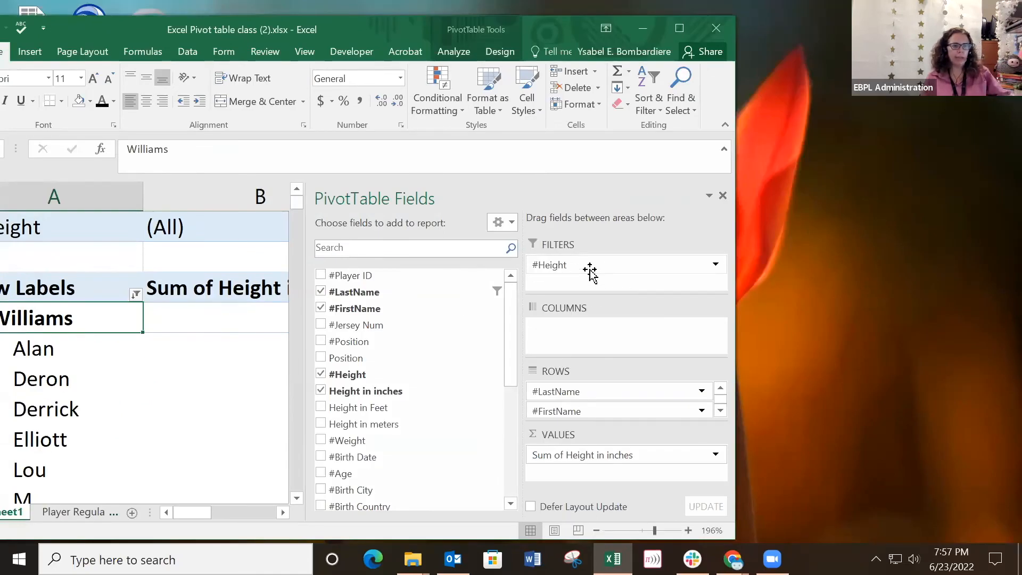
drag(386, 35, 564, 25)
click(859, 19)
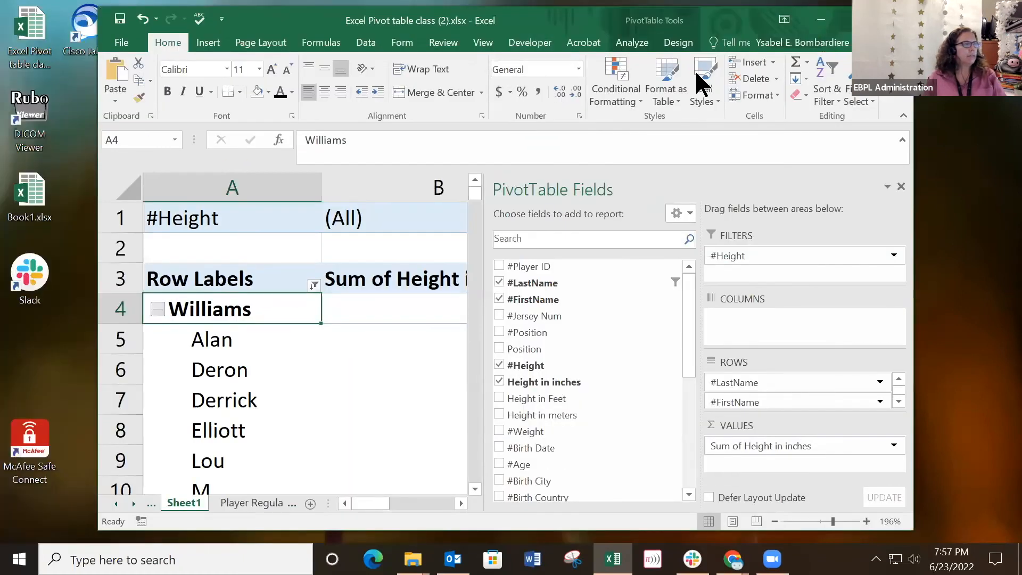
Filter the pivot table by #Height to the multiple items 7'0", 7'1", 7'2" and 7'3", and look through the remaining players.
click(451, 218)
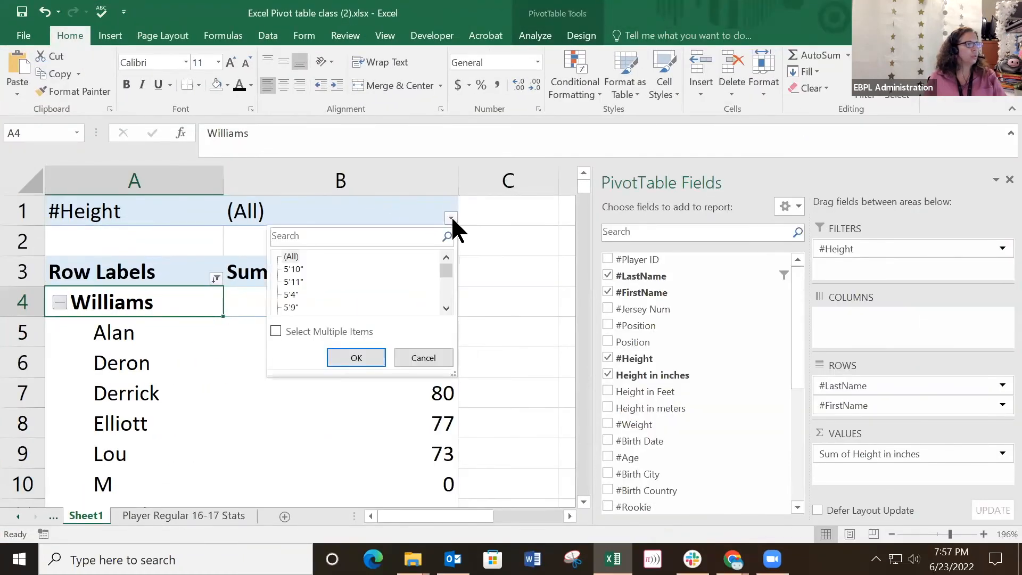
click(275, 331)
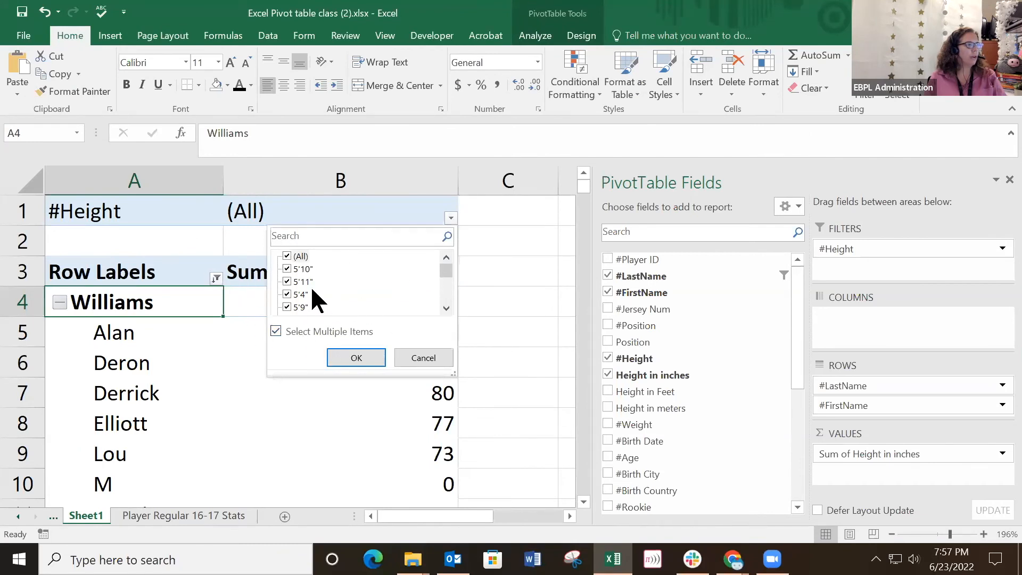
click(287, 256)
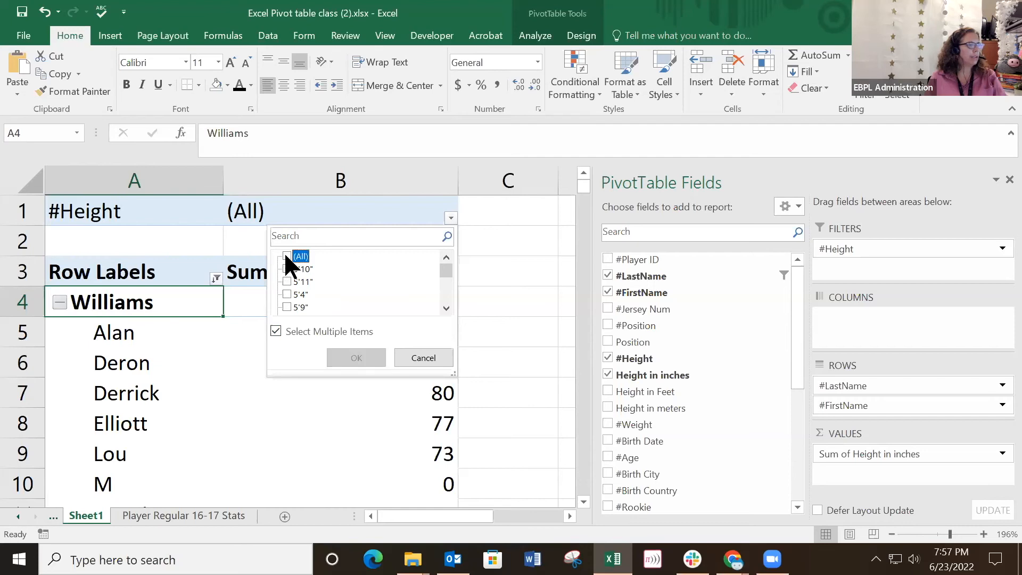
drag(449, 267, 447, 305)
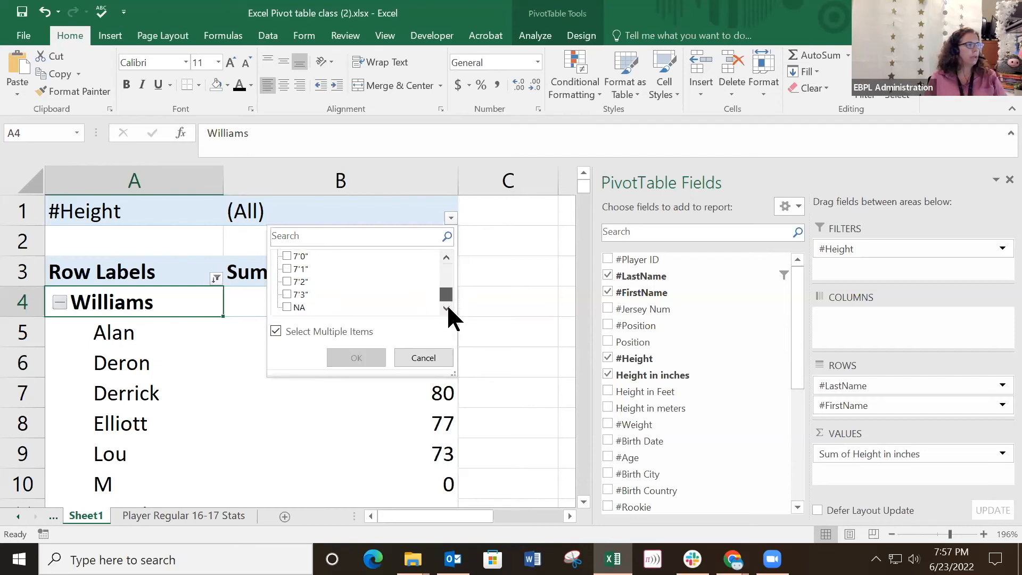
click(287, 294)
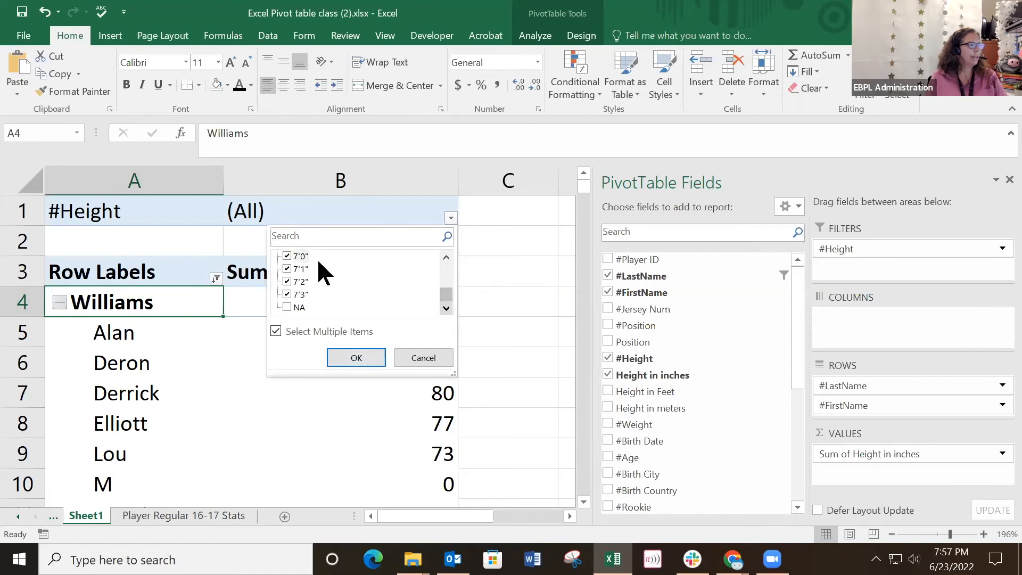
click(356, 358)
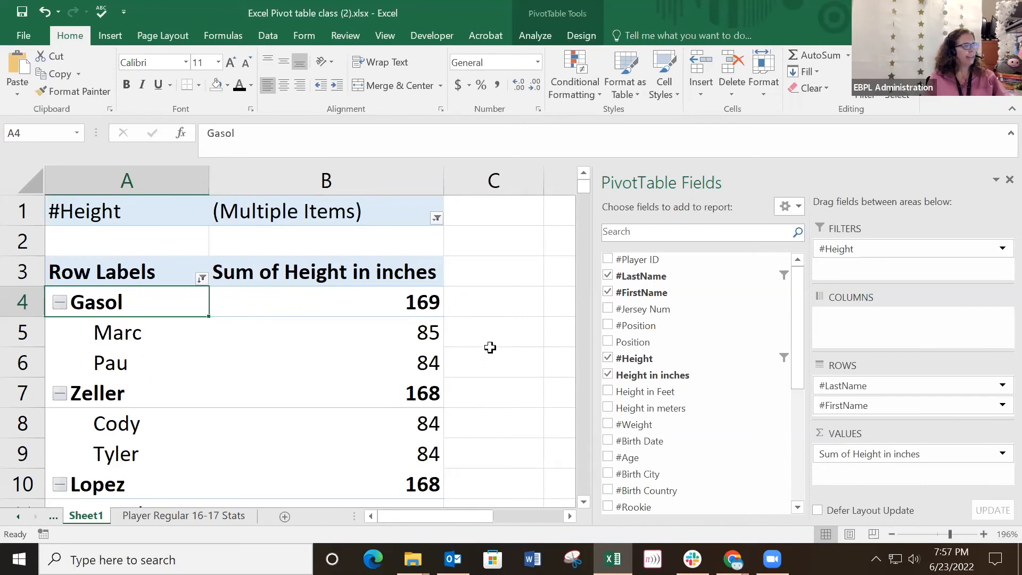
scroll(493, 326, down, 8)
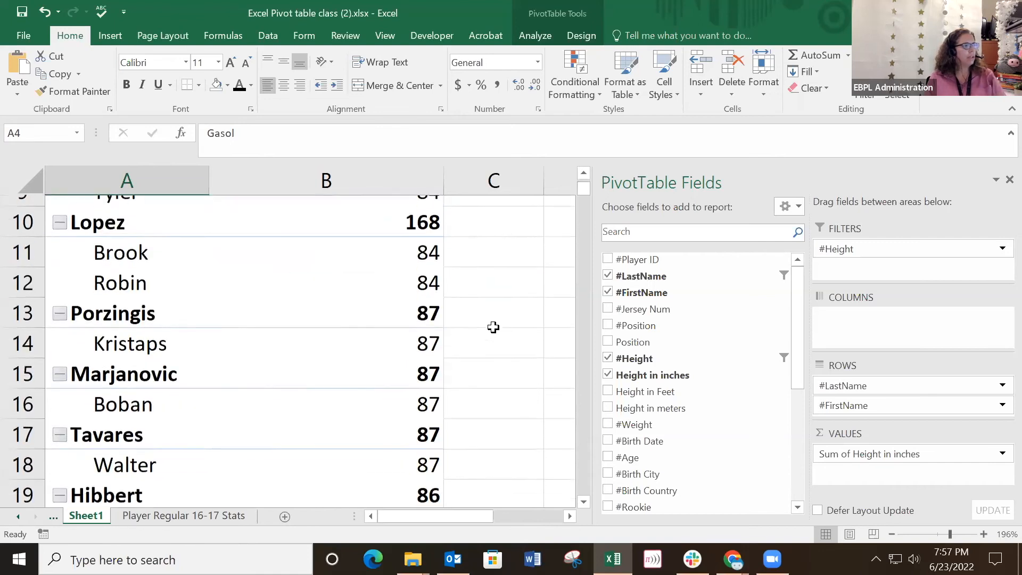
scroll(493, 333, down, 8)
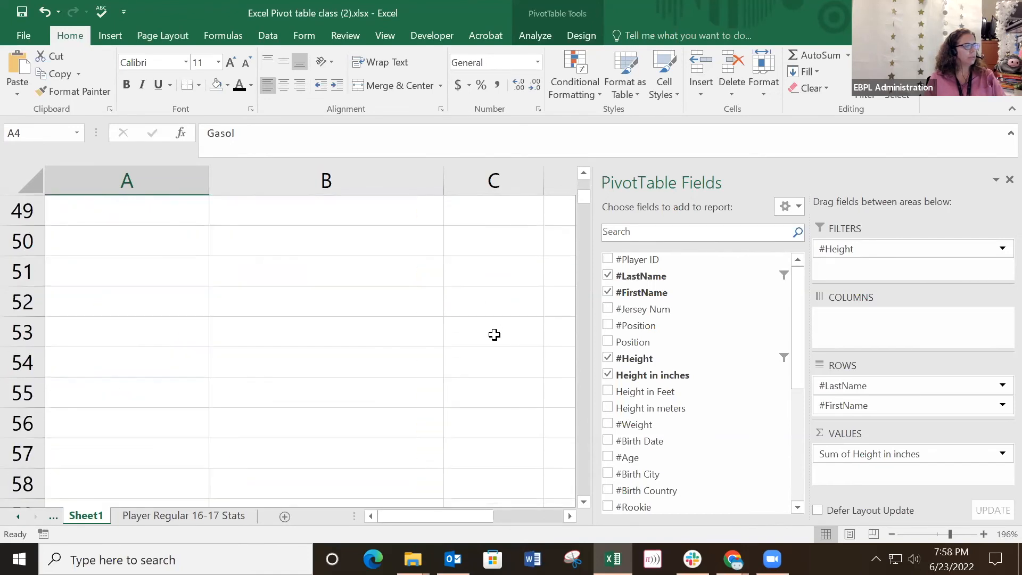
Narrow the pivot table's #Height report filter to the two items 7'2" and 7'3".
scroll(494, 334, up, 13)
scroll(494, 334, up, 3)
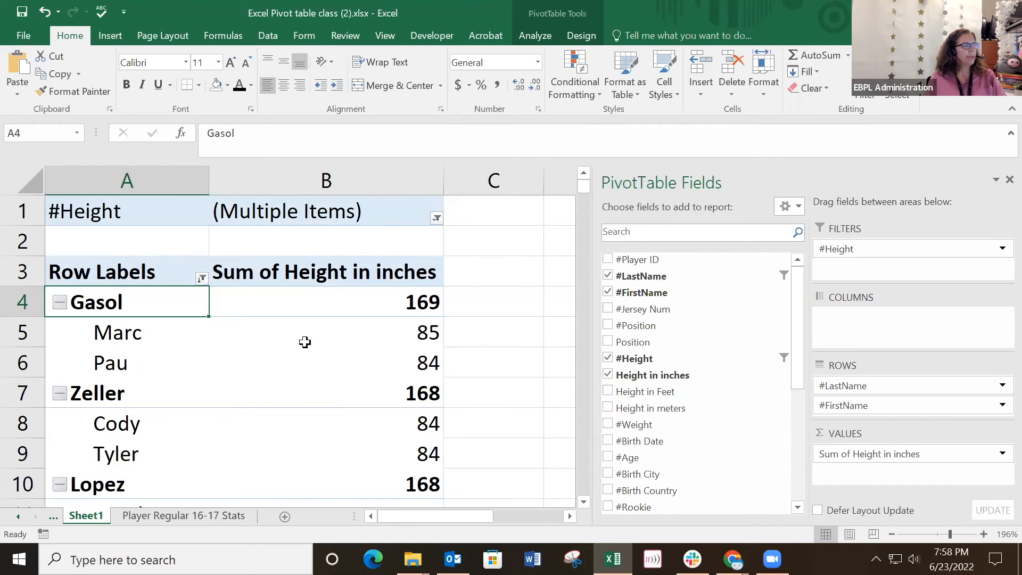
mouse_move(304, 342)
scroll(304, 342, down, 5)
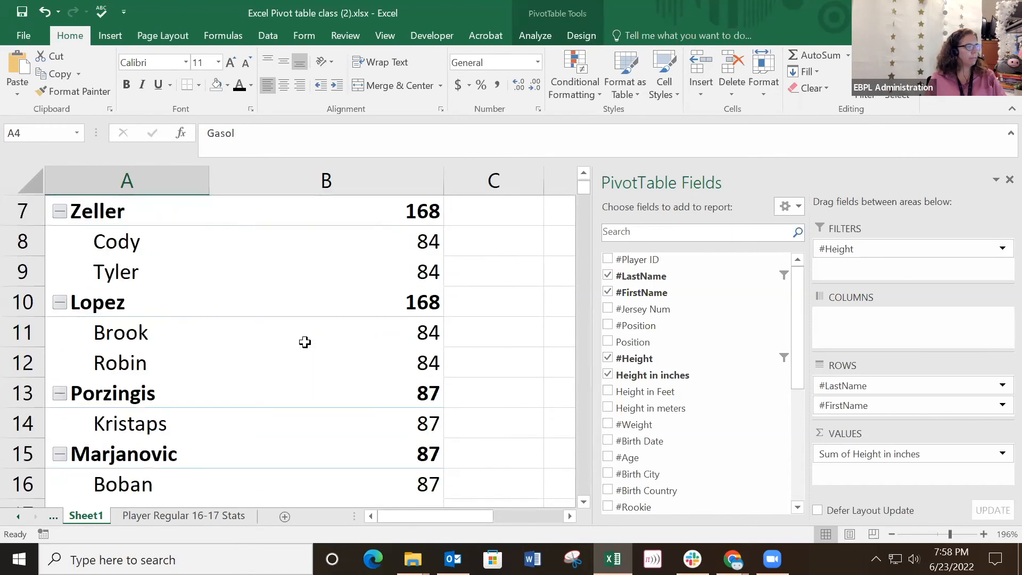
scroll(304, 342, up, 5)
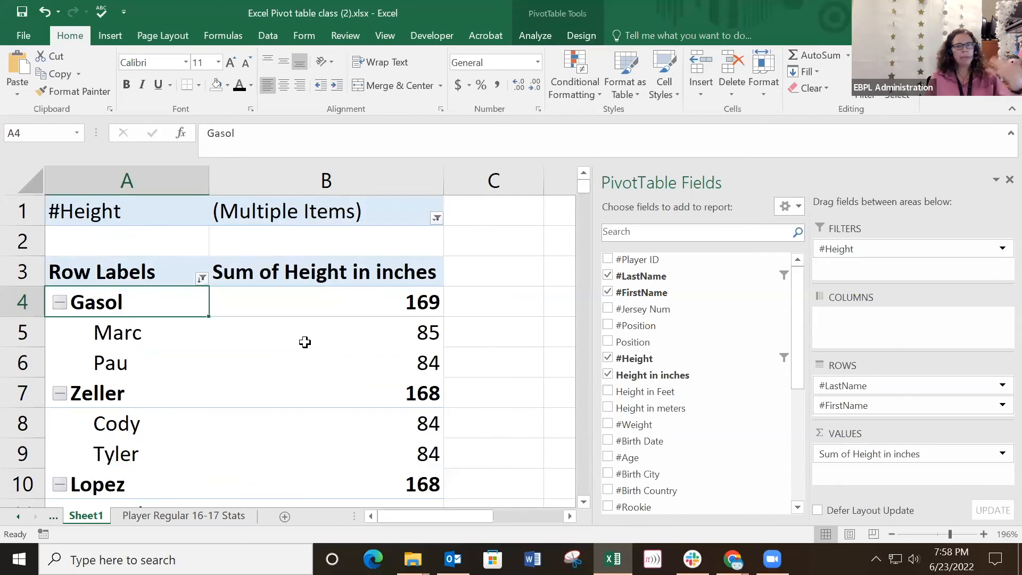
click(436, 217)
drag(433, 279, 432, 296)
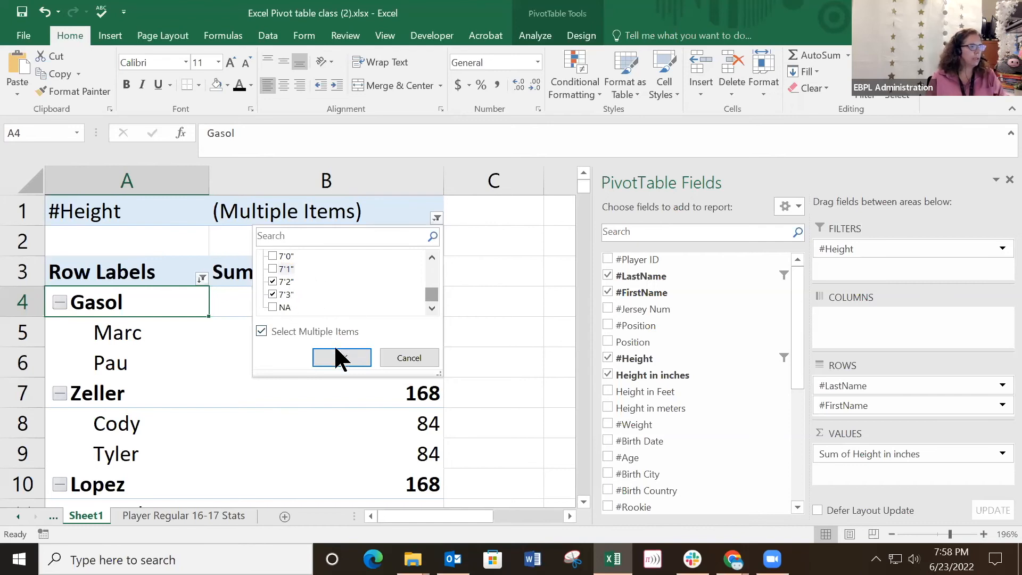
click(343, 358)
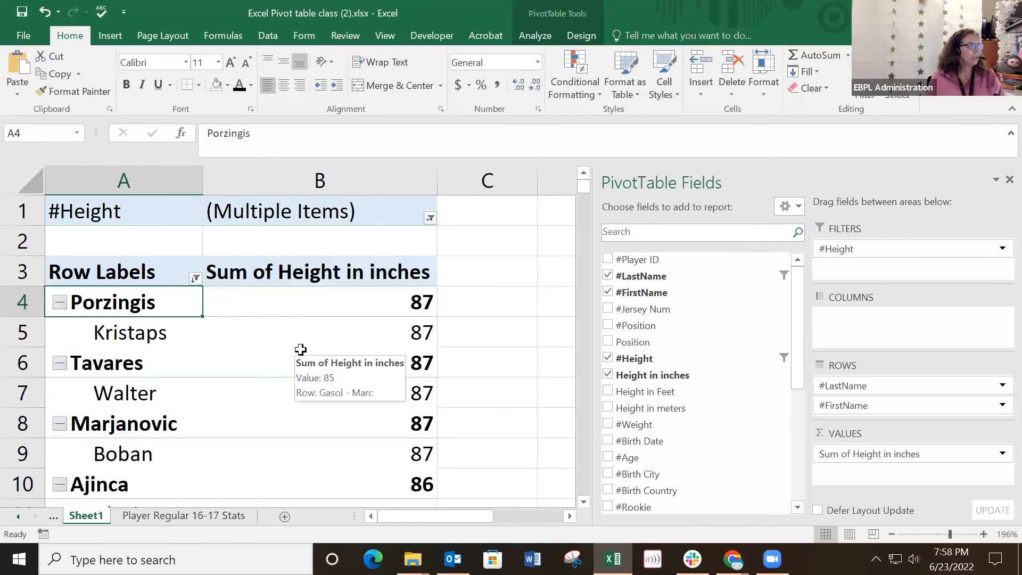
Examine the players and heights listed in the filtered pivot table, down to the grand total.
scroll(301, 349, down, 3)
scroll(301, 349, up, 3)
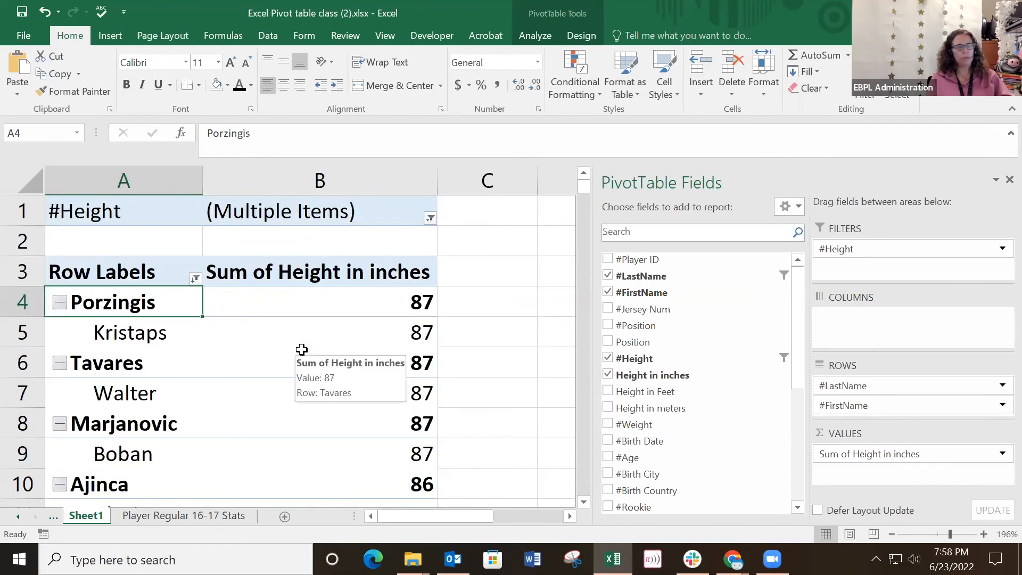
scroll(302, 349, down, 1)
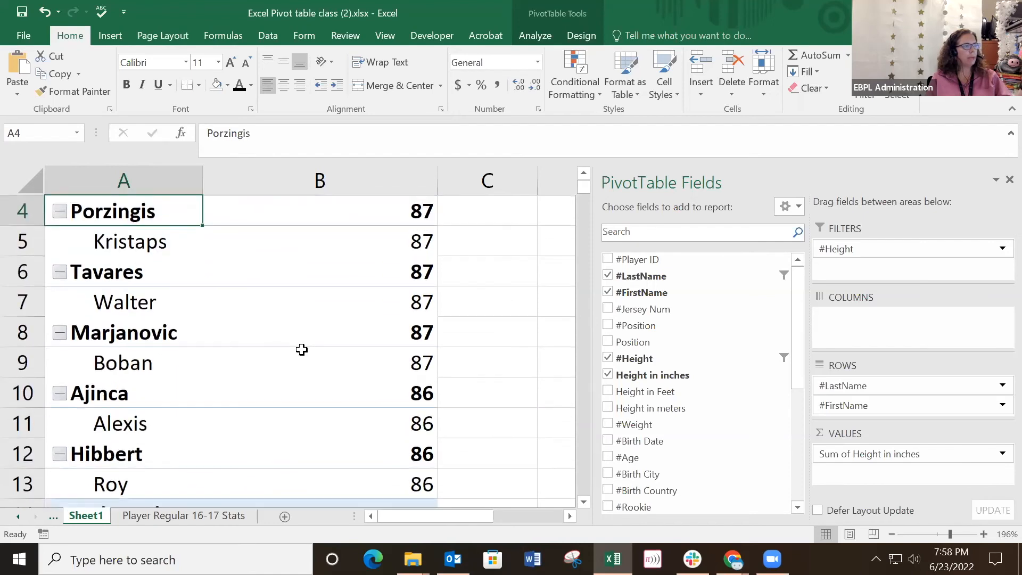
scroll(301, 350, down, 1)
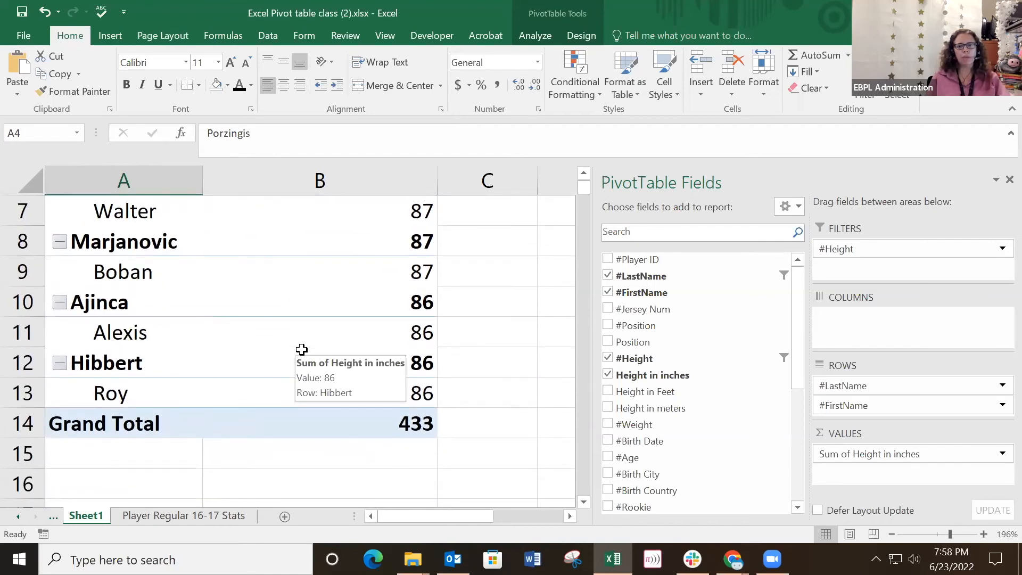
scroll(301, 349, up, 2)
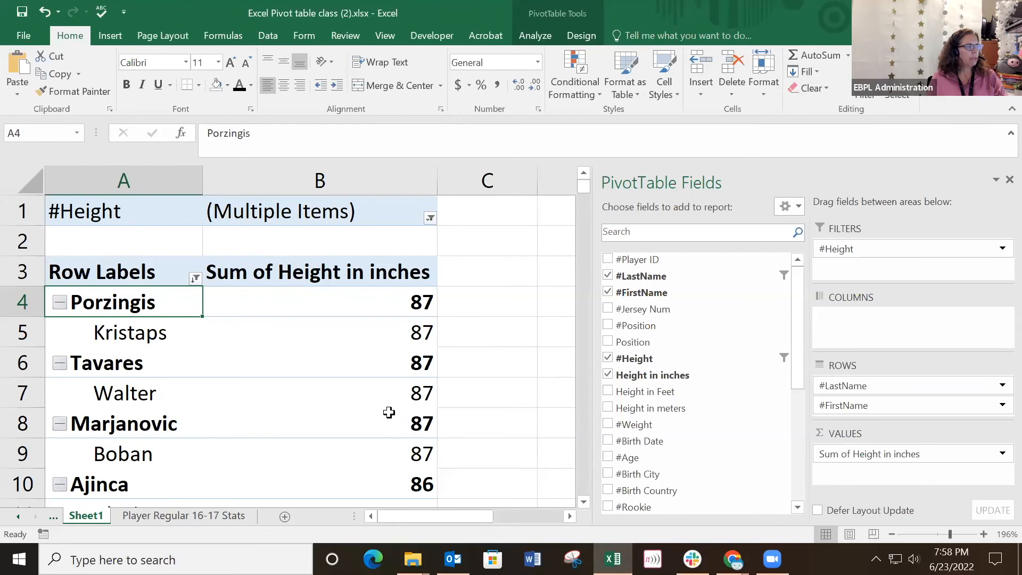
scroll(389, 413, down, 2)
scroll(389, 413, up, 1)
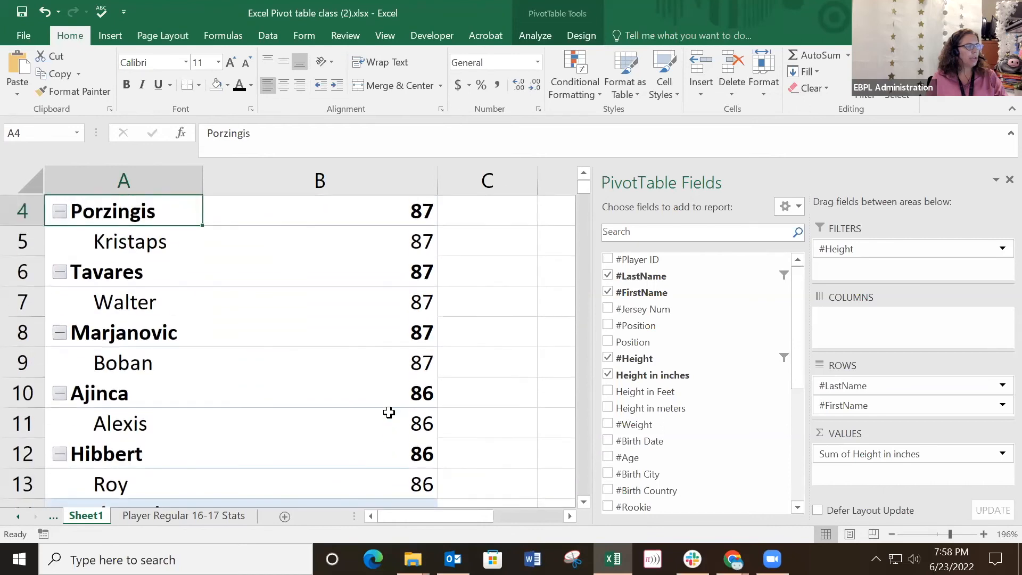
mouse_move(389, 412)
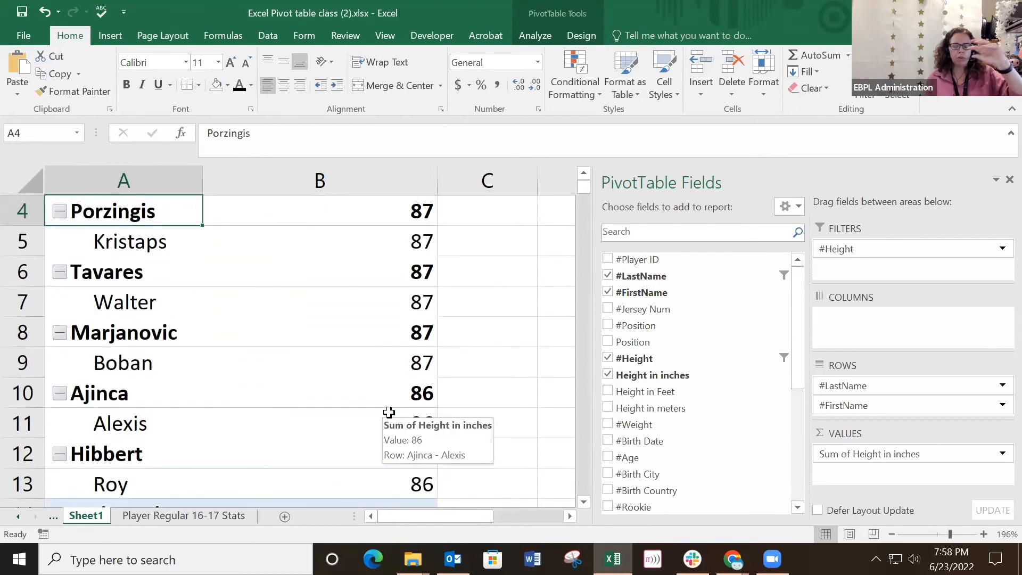
Remove 7'2" from the #Height report filter so that only 7'3" is selected.
scroll(389, 413, up, 1)
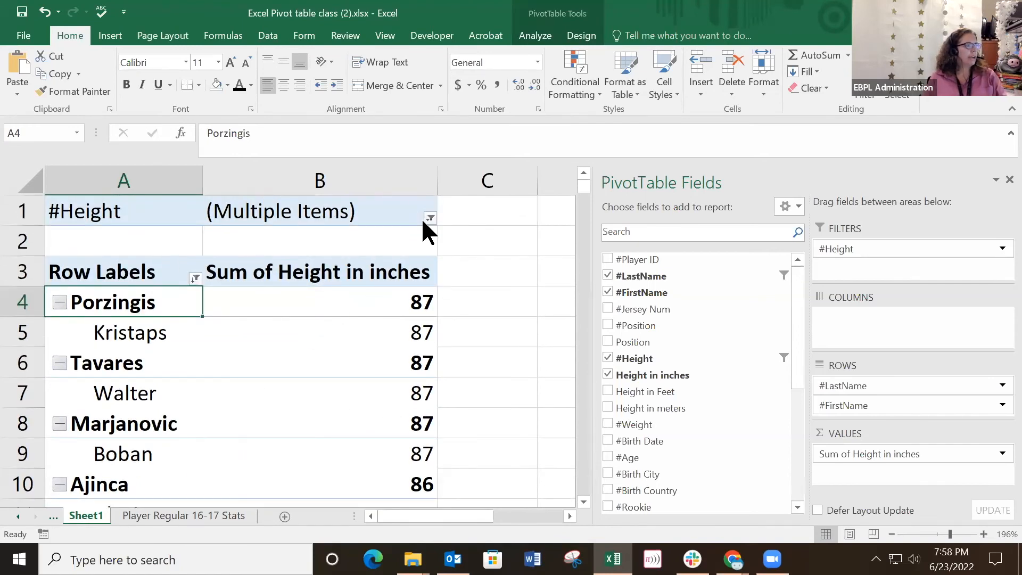
click(430, 218)
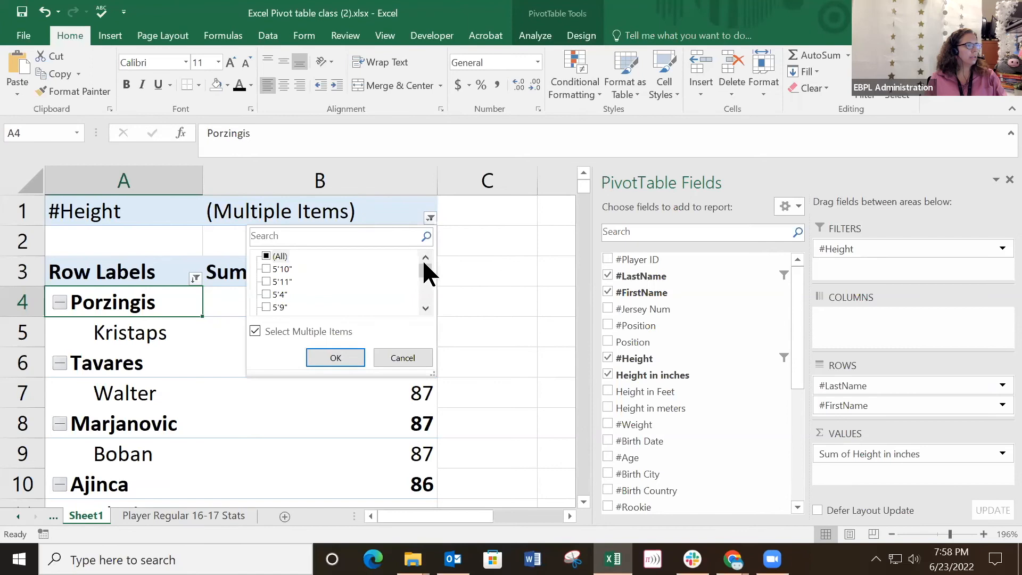
drag(428, 273, 426, 296)
click(265, 282)
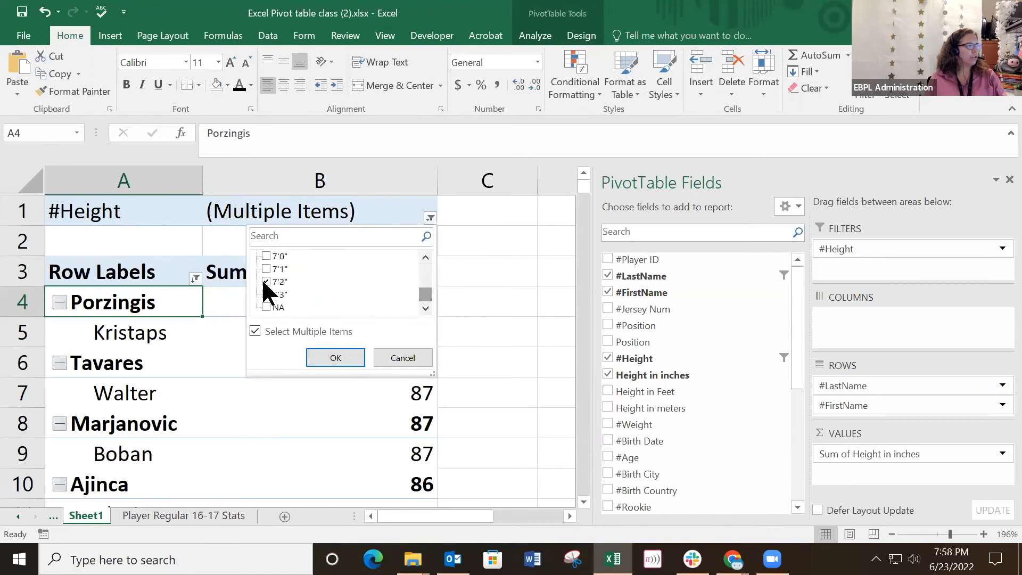
click(265, 281)
click(266, 294)
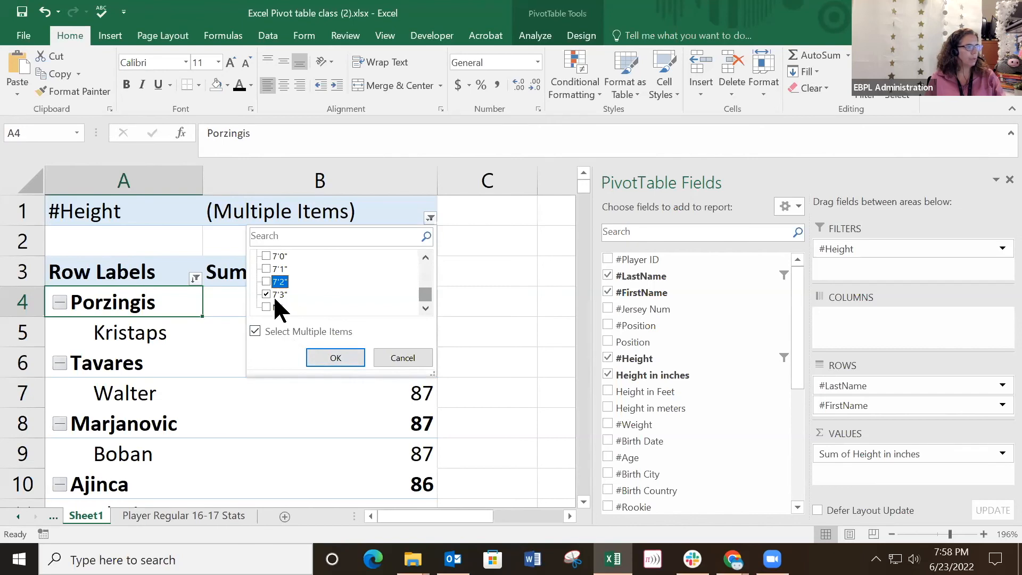
click(335, 358)
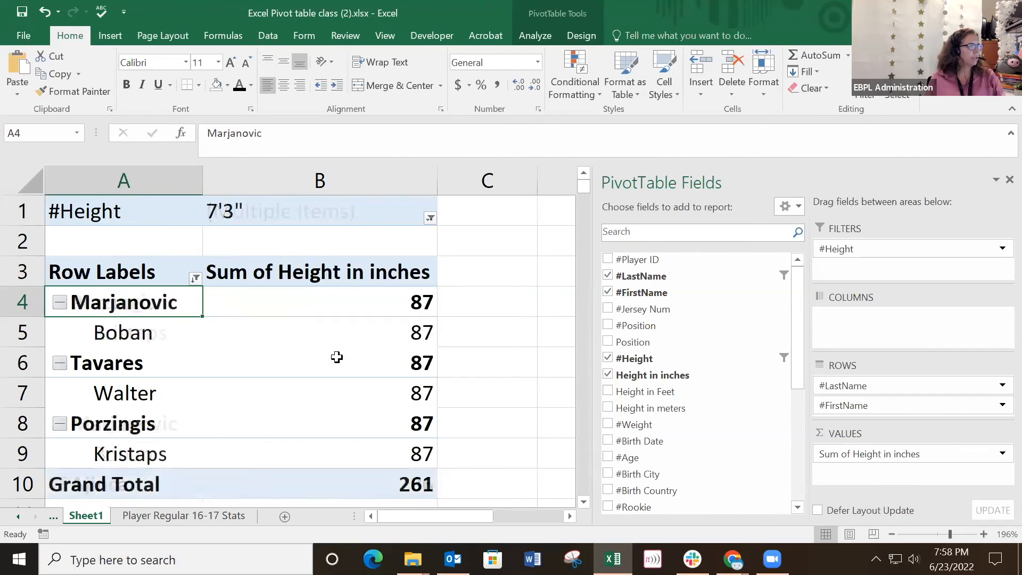
click(495, 340)
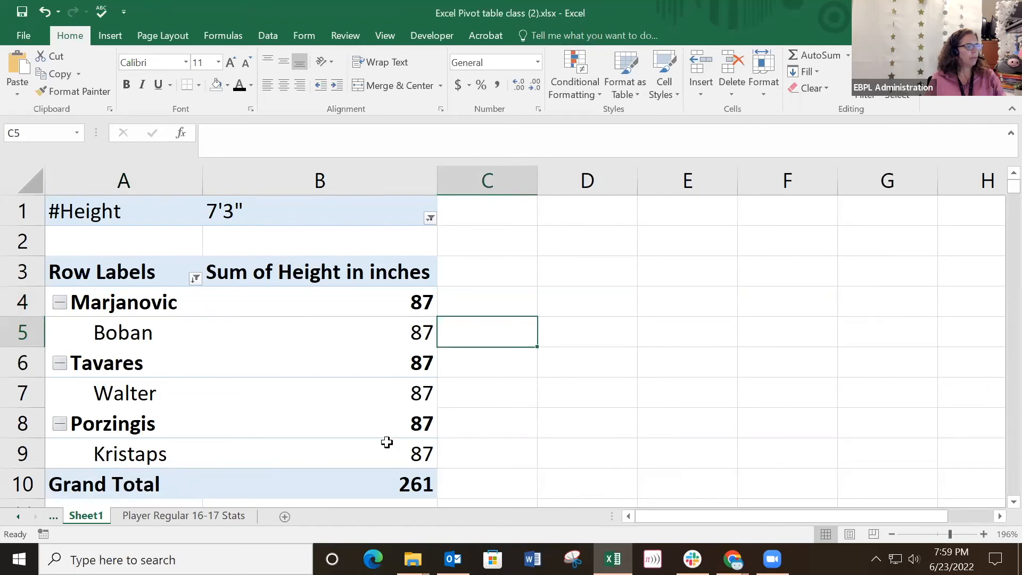
Look at the source data on the Player Regular 16-17 Stats sheet and return to the pivot table on Sheet1.
click(200, 516)
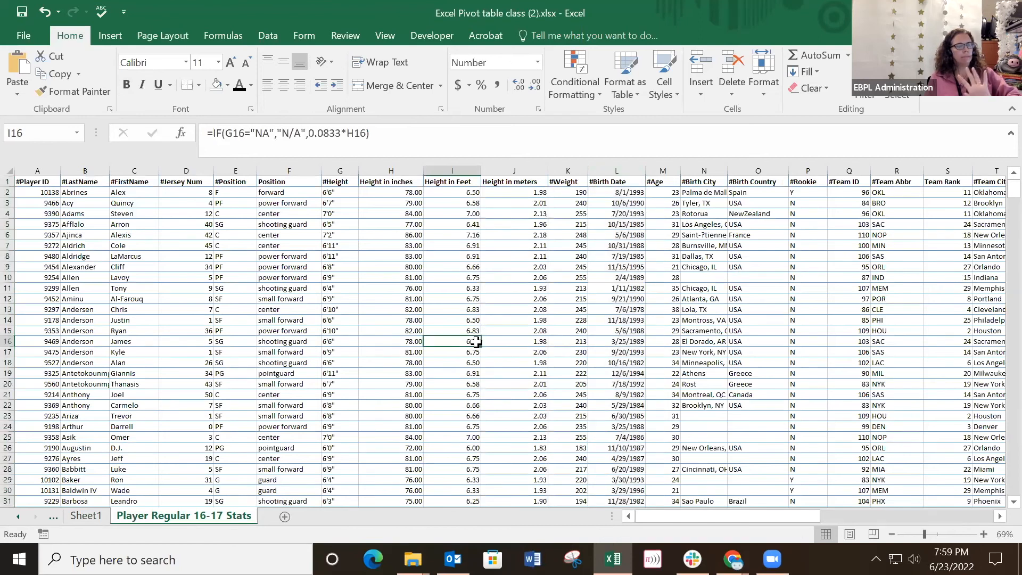
click(86, 515)
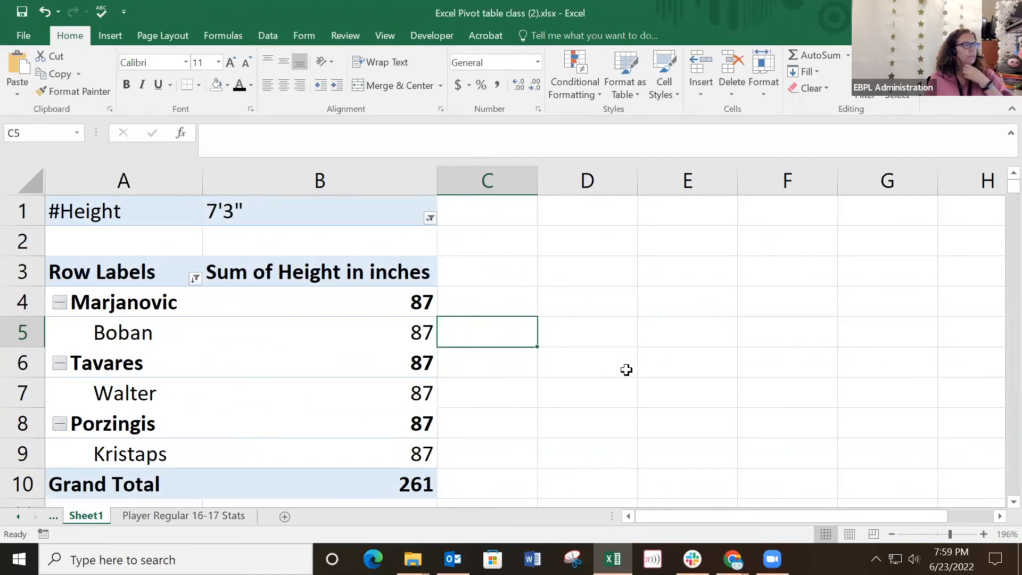
click(609, 371)
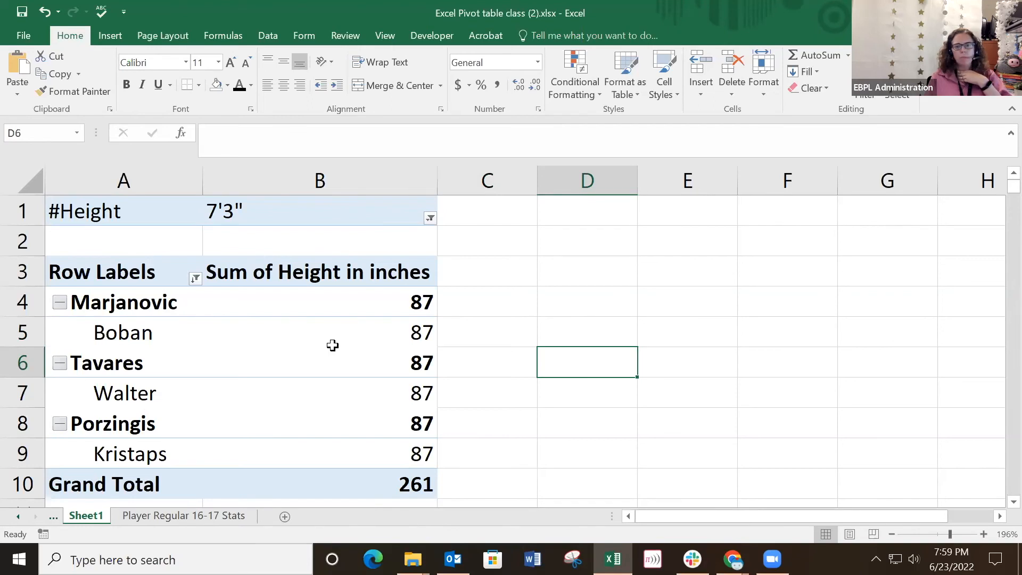
Copy the entire pivot table including its report filter, cells A1 to B10 on Sheet1.
mouse_move(328, 350)
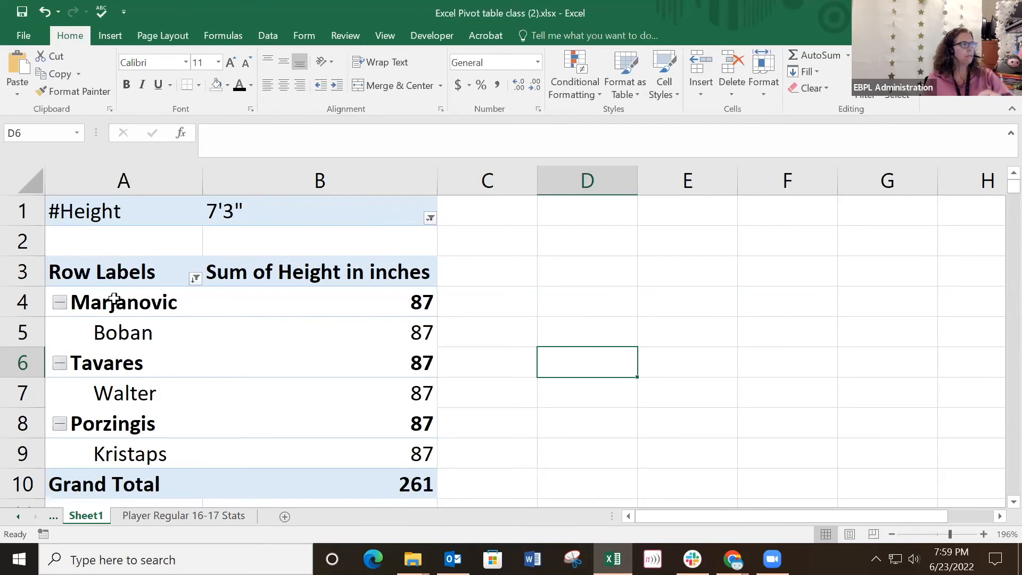
click(89, 213)
drag(89, 213, 375, 484)
key(ctrl+c)
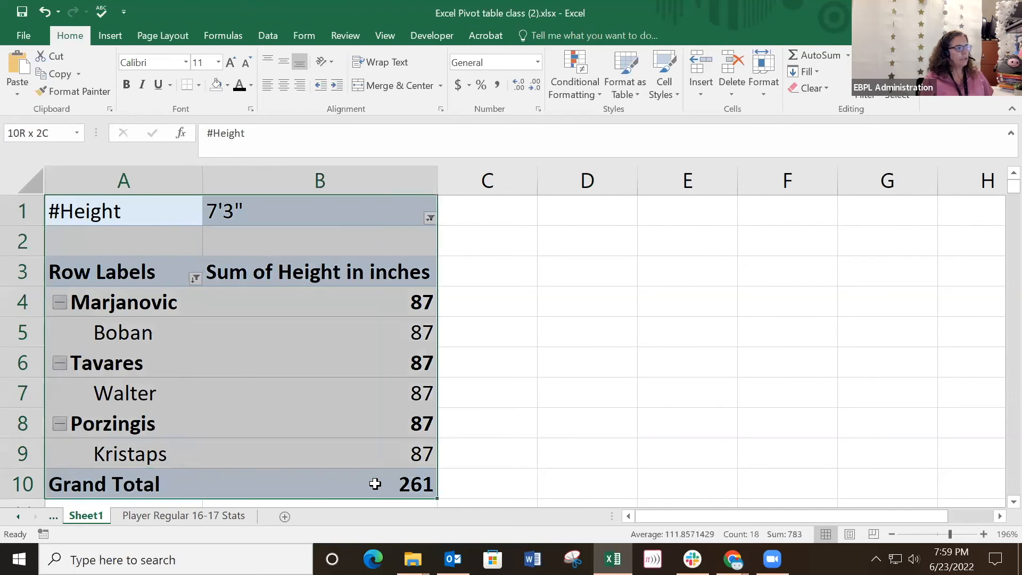
click(54, 75)
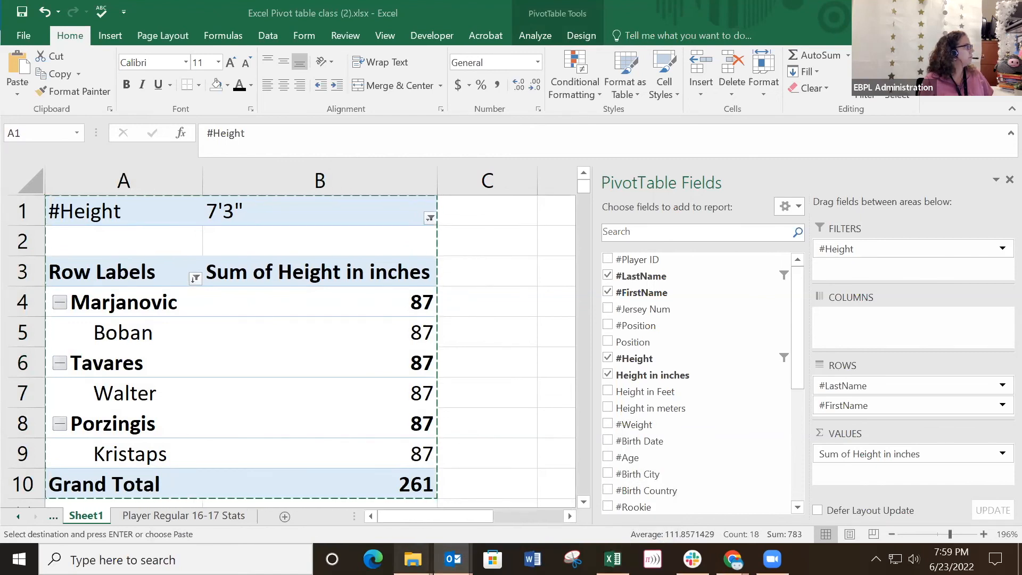
Switch to a new Outlook message, paste the copied pivot table above the signature, and minimize the message.
click(452, 559)
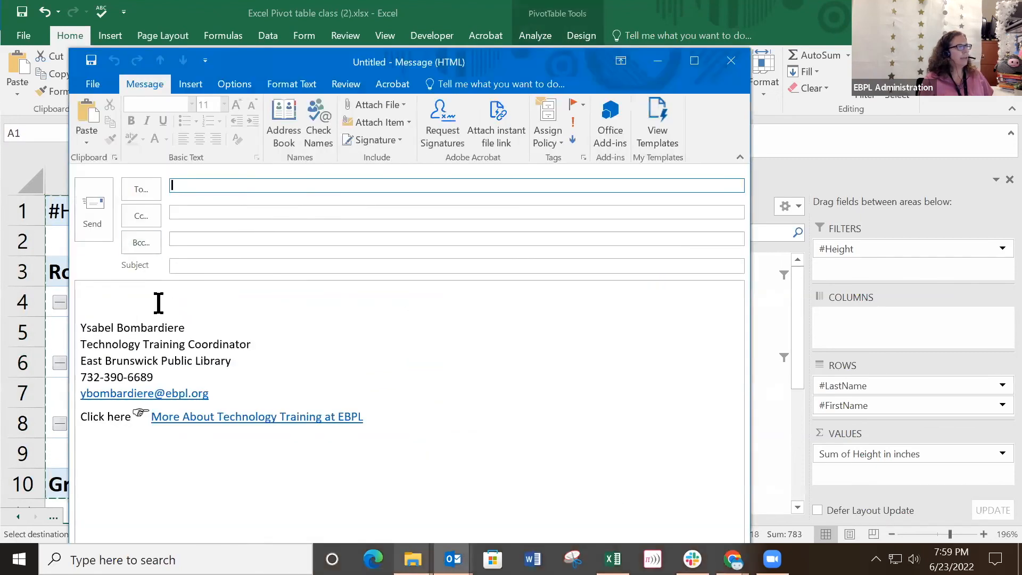
click(158, 302)
click(85, 122)
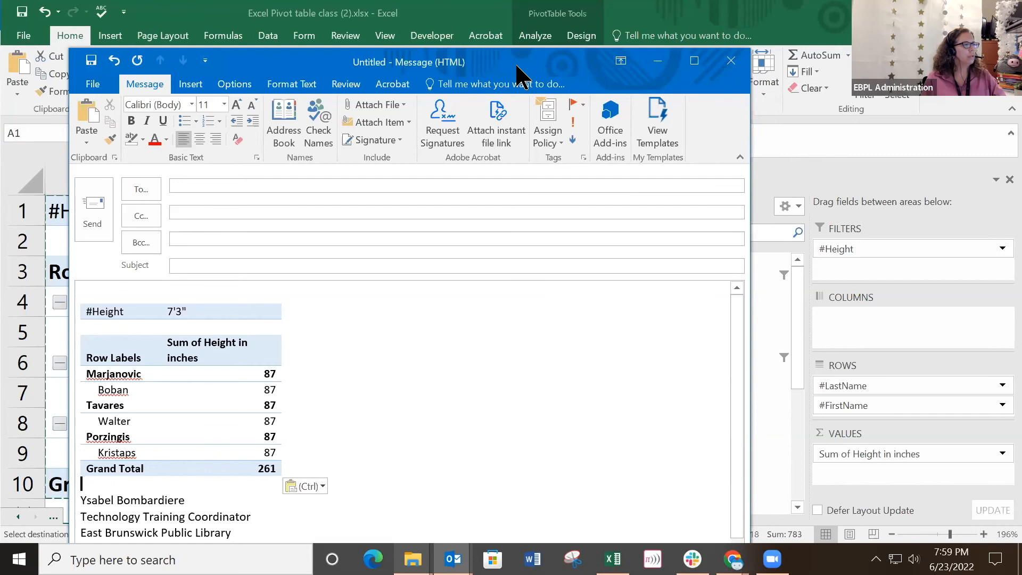
click(658, 61)
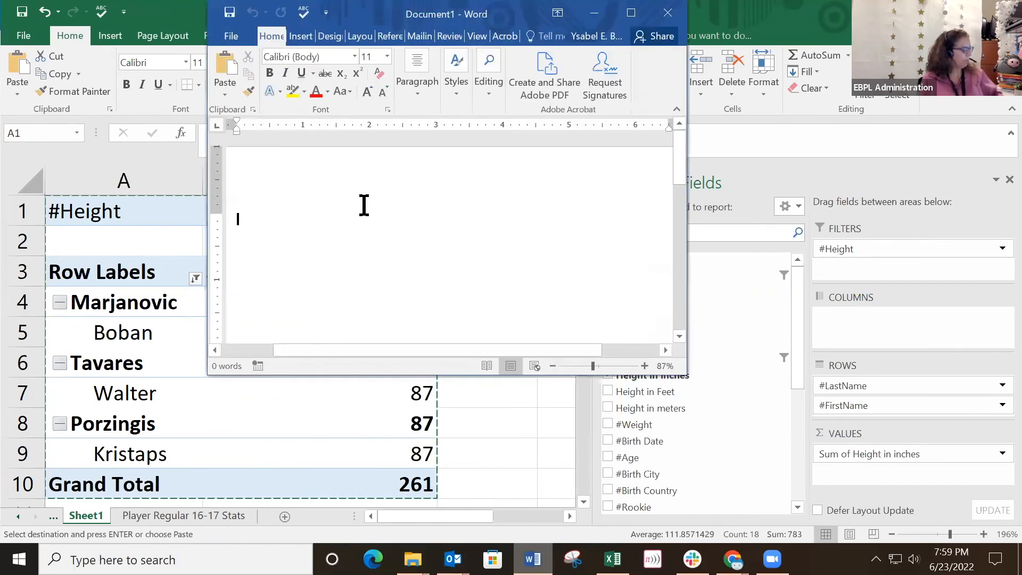
Paste the copied pivot table into a blank Word document and minimize Word.
key(ctrl+v)
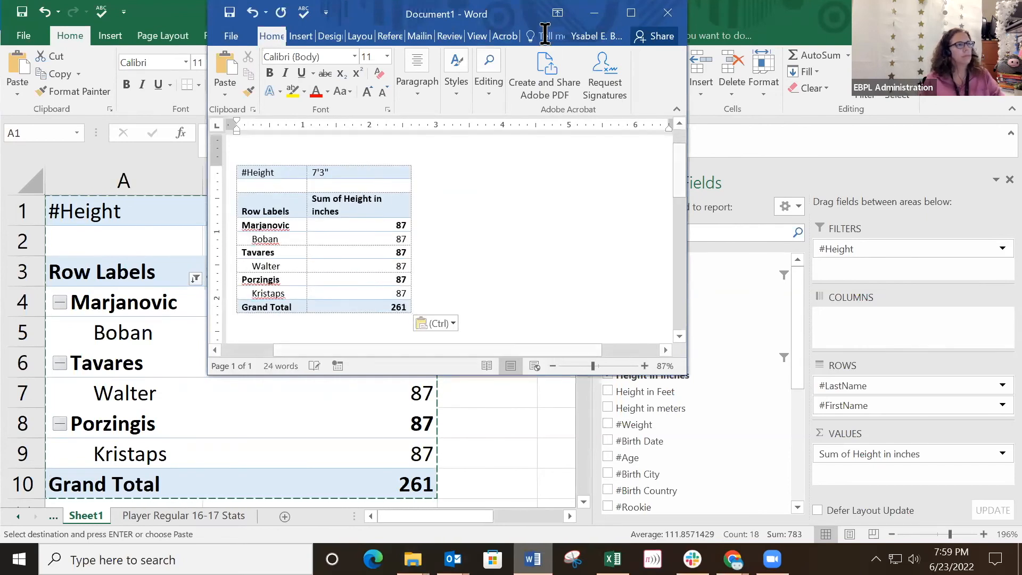
click(594, 13)
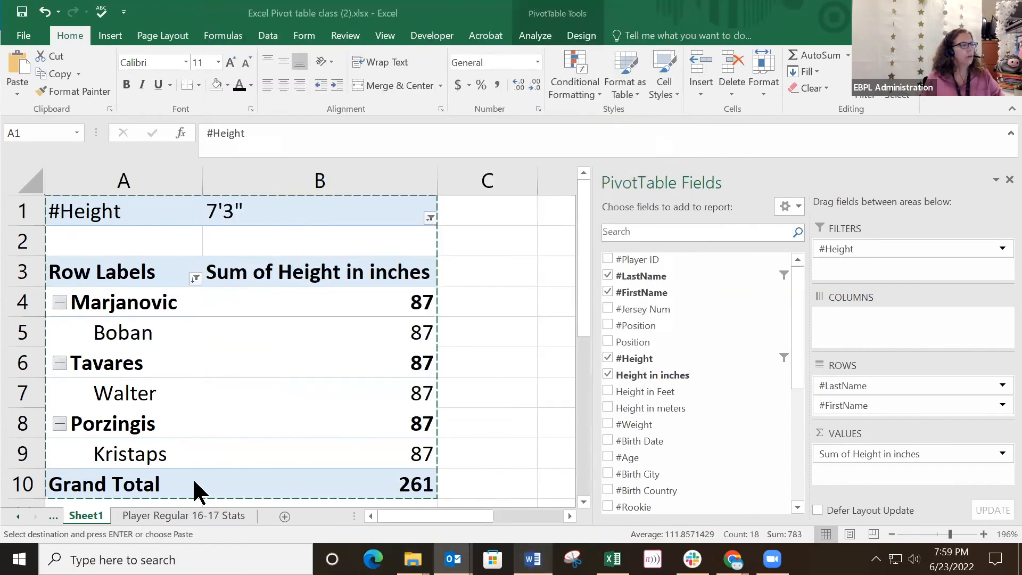
Add a new worksheet in Excel, paste the copied pivot table at A1, and return to Sheet1 with the copy selection cleared.
click(284, 516)
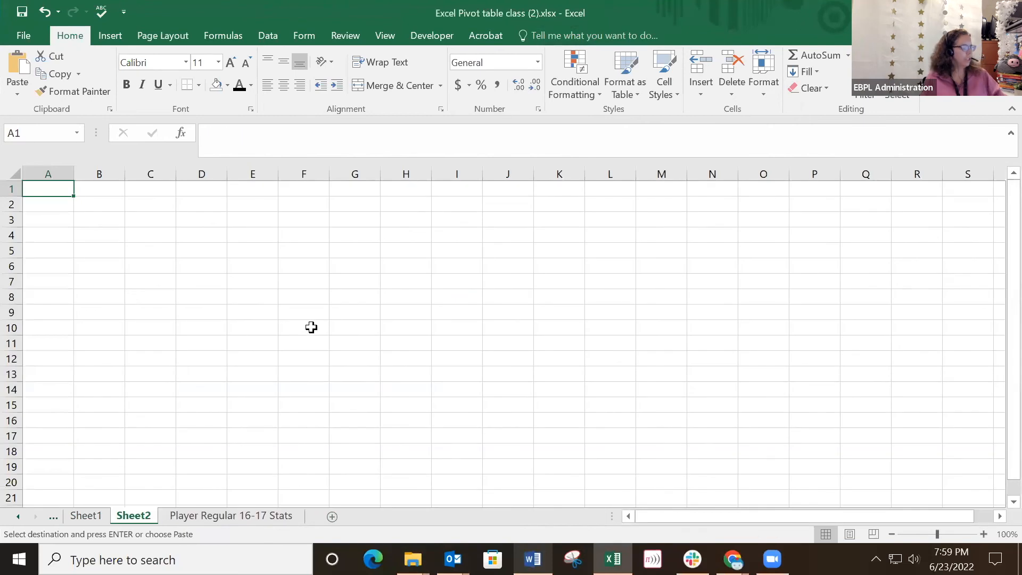
key(ctrl+v)
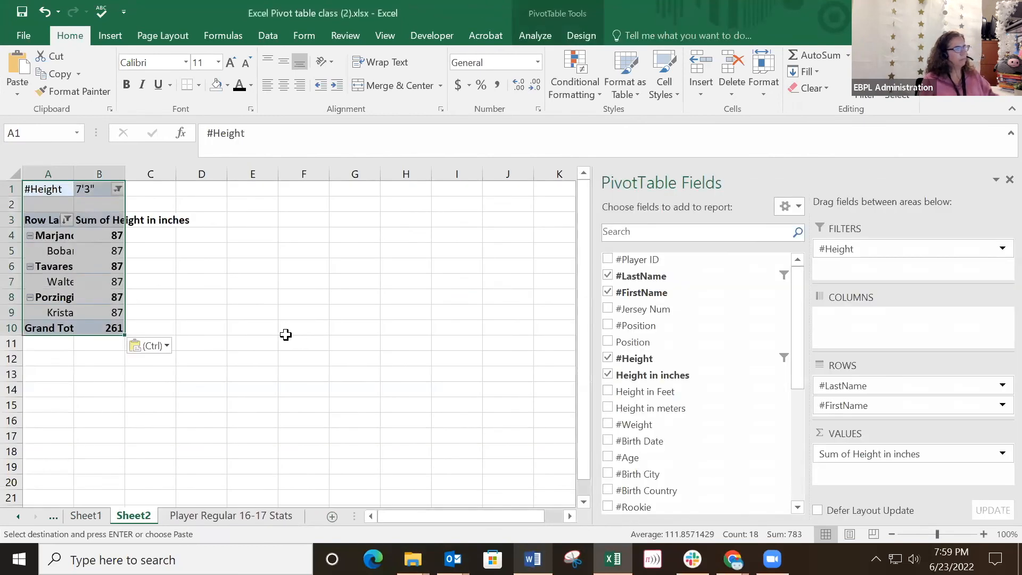
click(253, 297)
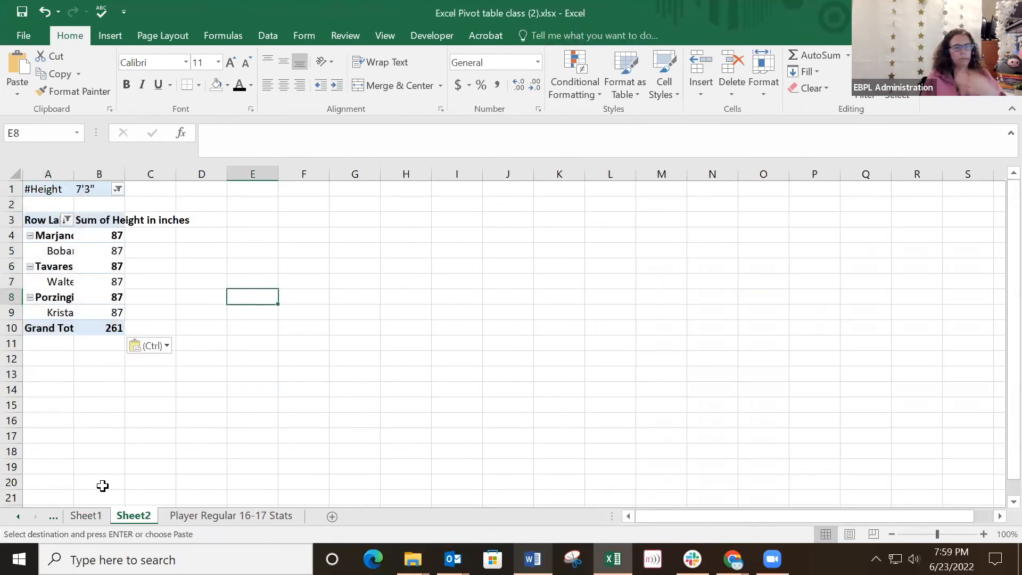
click(84, 514)
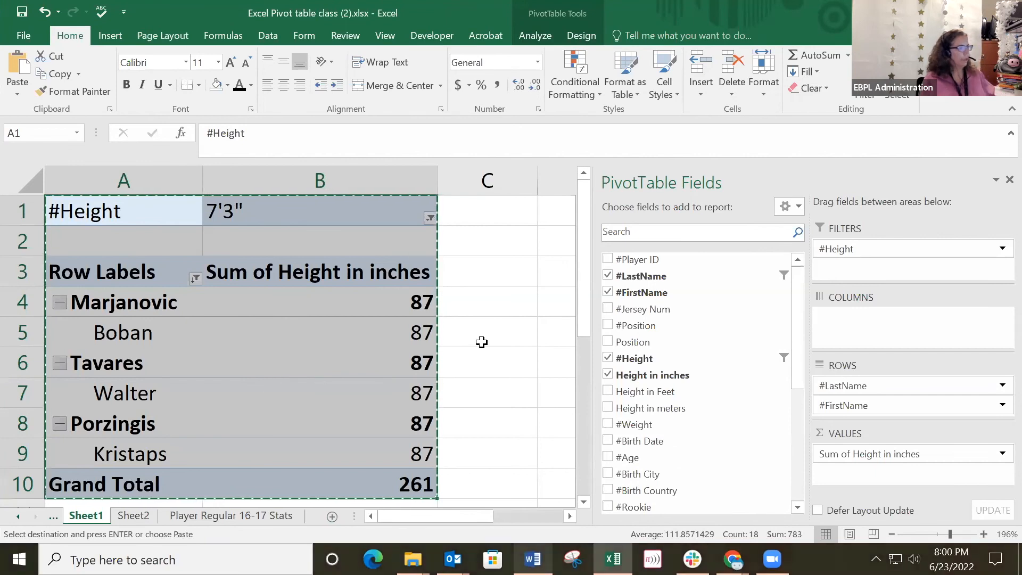
key(Escape)
click(487, 305)
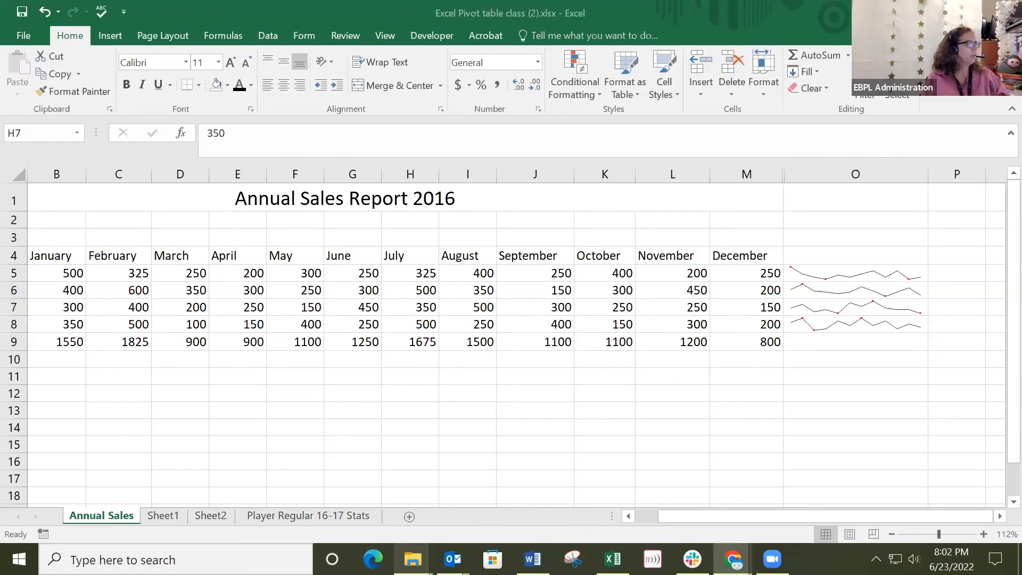
Go back through the worksheets to Sheet1 and select cell B5 inside its pivot table.
click(287, 515)
click(204, 516)
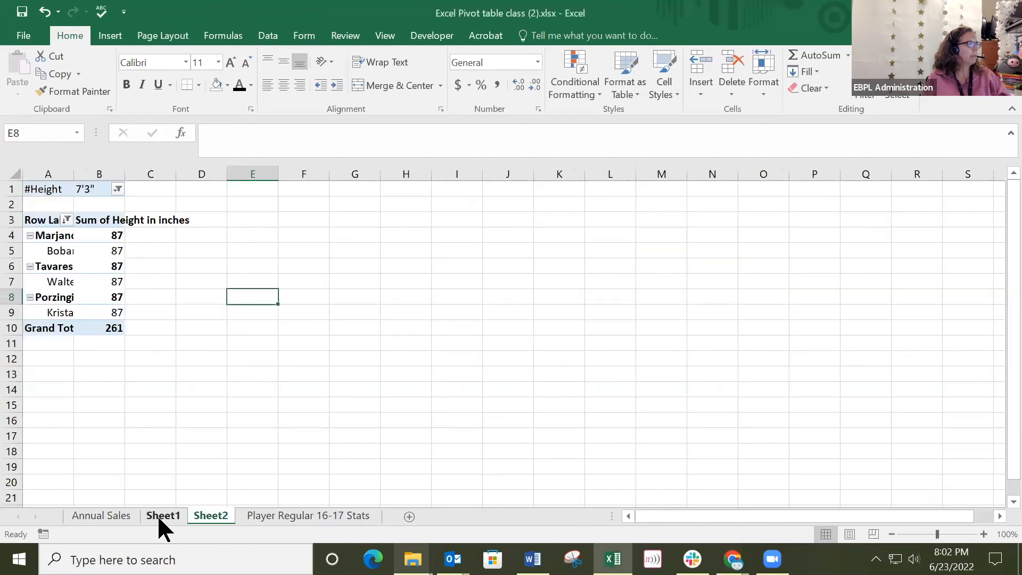
click(159, 516)
click(233, 335)
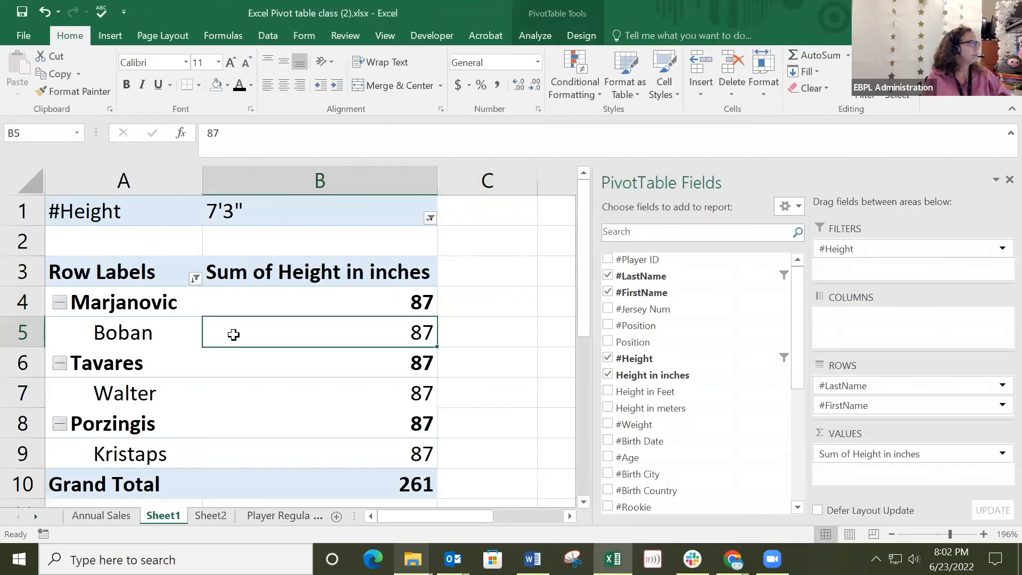
Reset the #Height report filter to (All) and remove #LastName from the pivot table's rows.
mouse_move(234, 334)
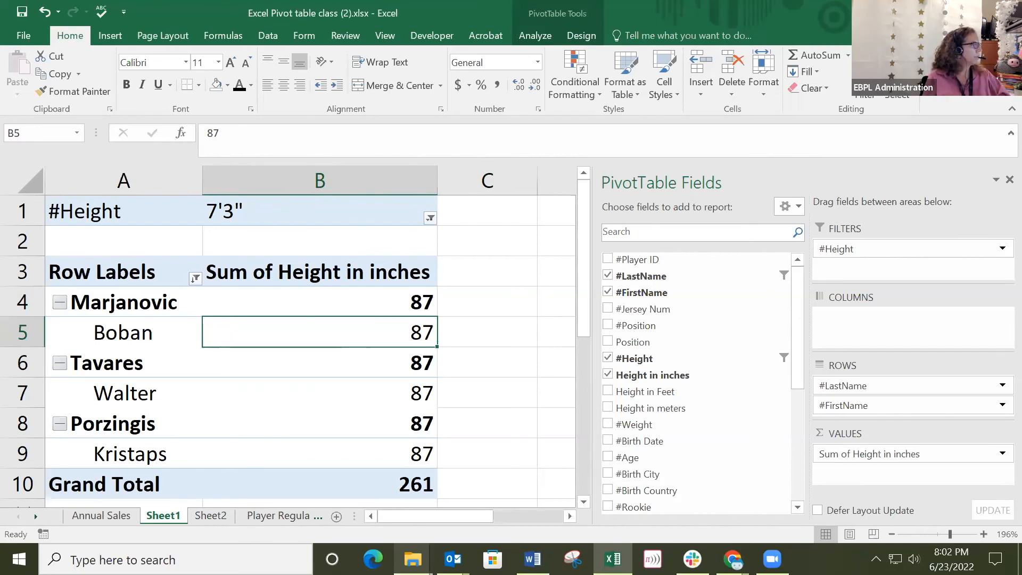
click(430, 218)
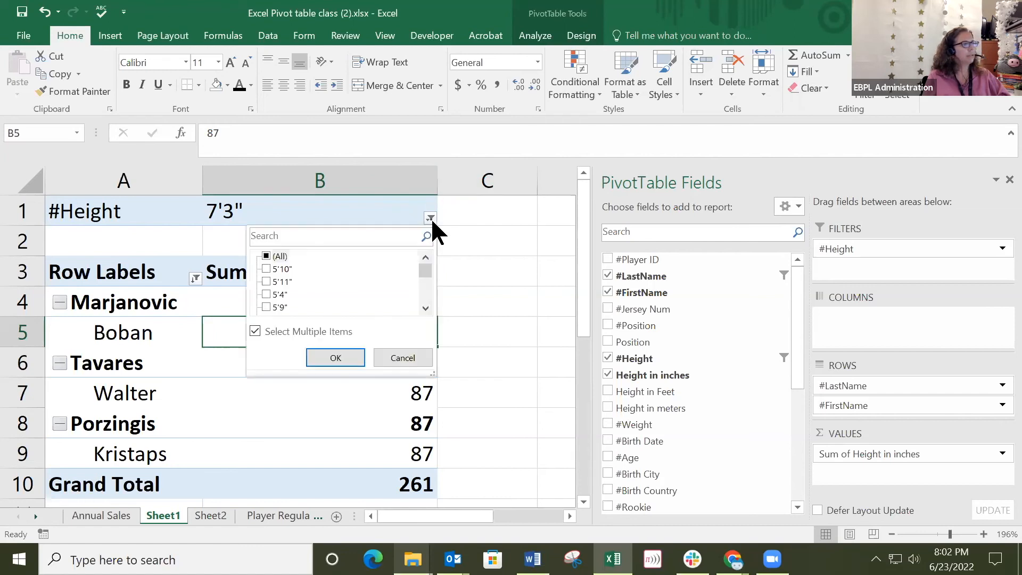
click(277, 257)
click(335, 356)
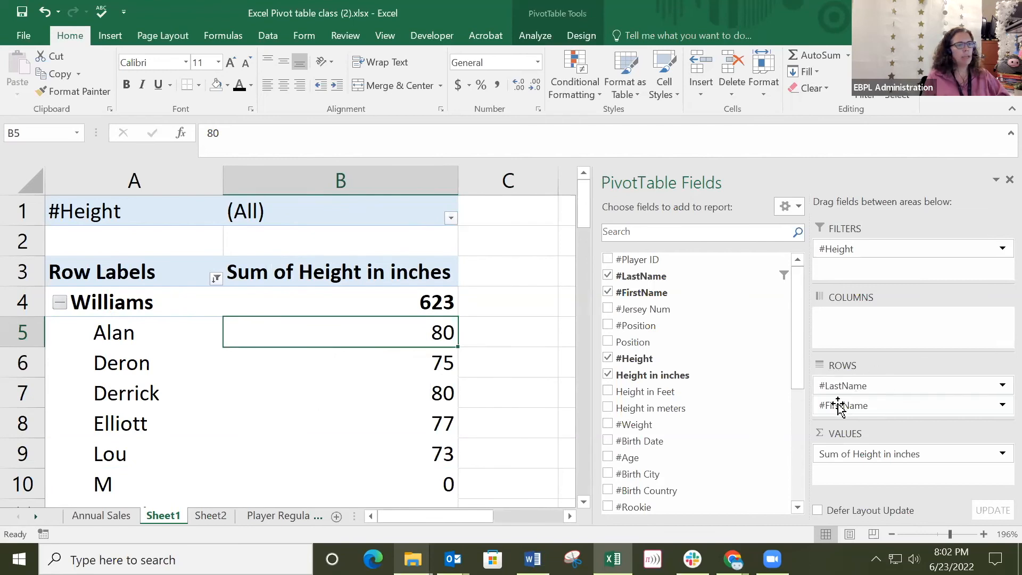
drag(863, 388, 688, 400)
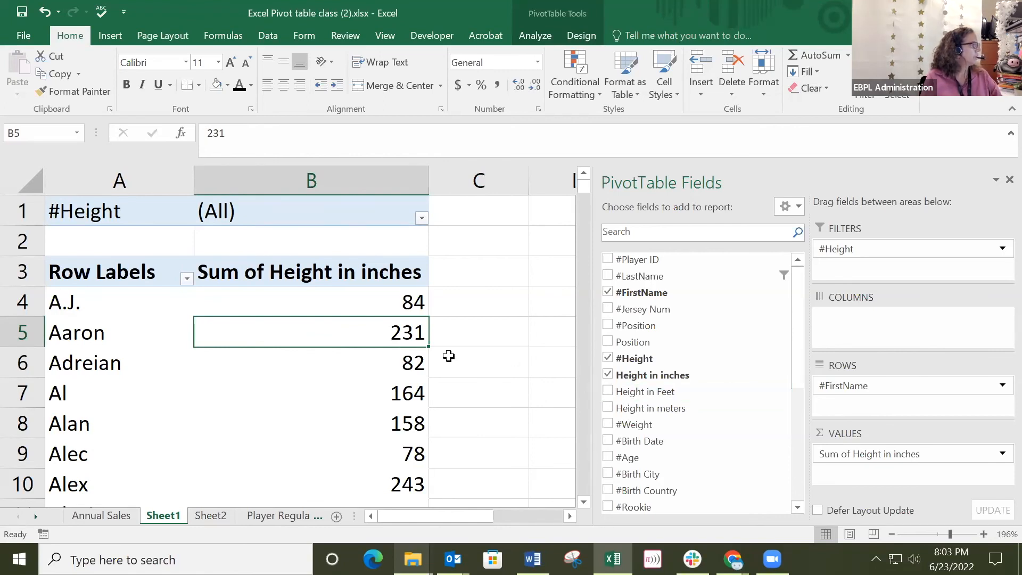
Summarize the Height in inches values by Average instead of Sum.
click(299, 273)
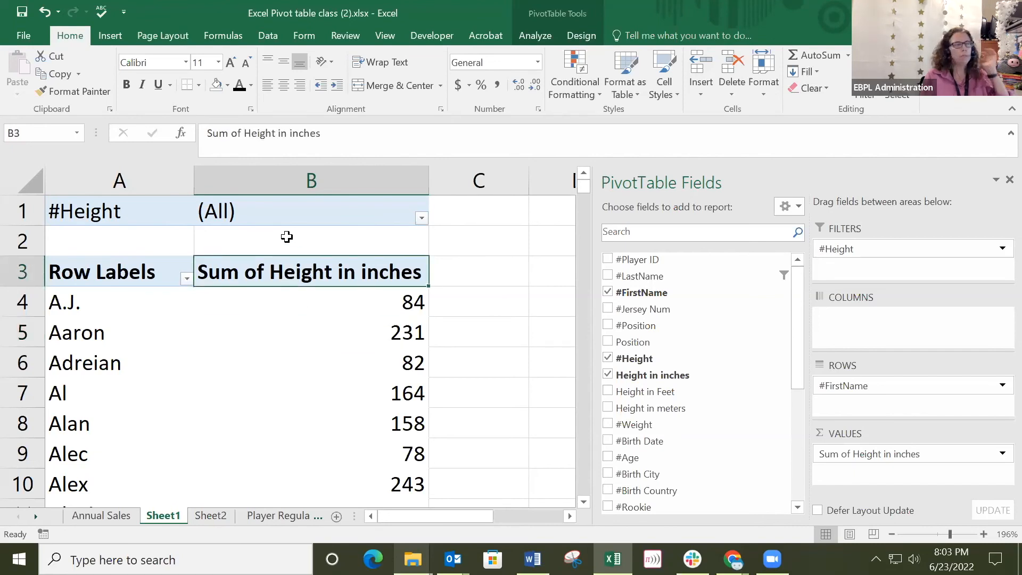
right_click(309, 279)
click(262, 268)
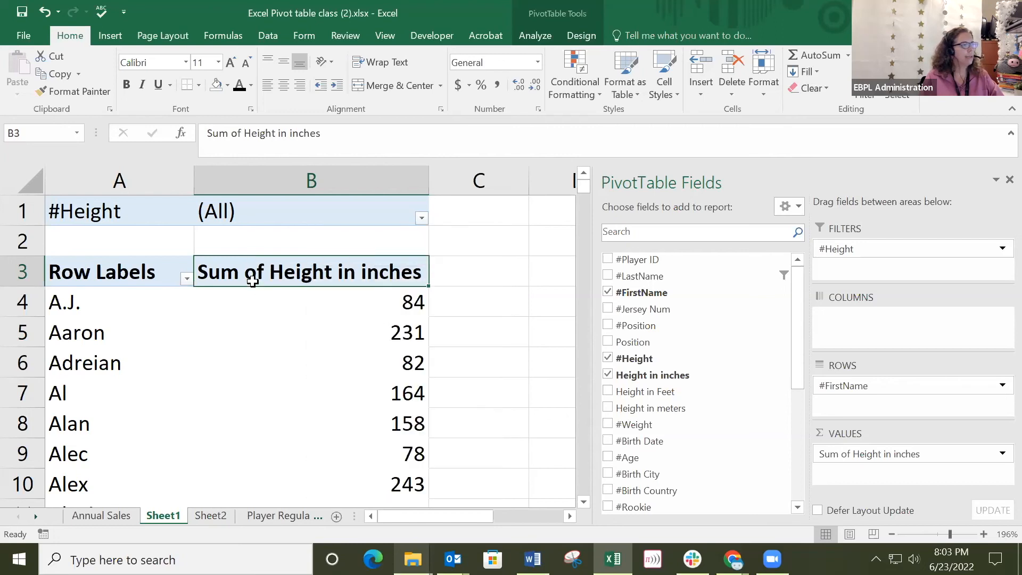
right_click(301, 275)
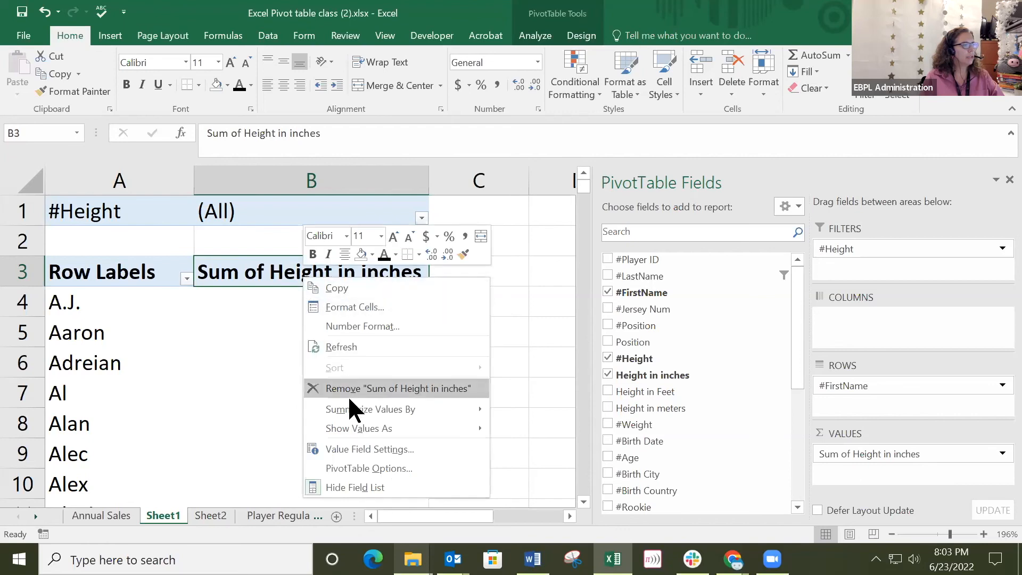
mouse_move(400, 411)
click(529, 448)
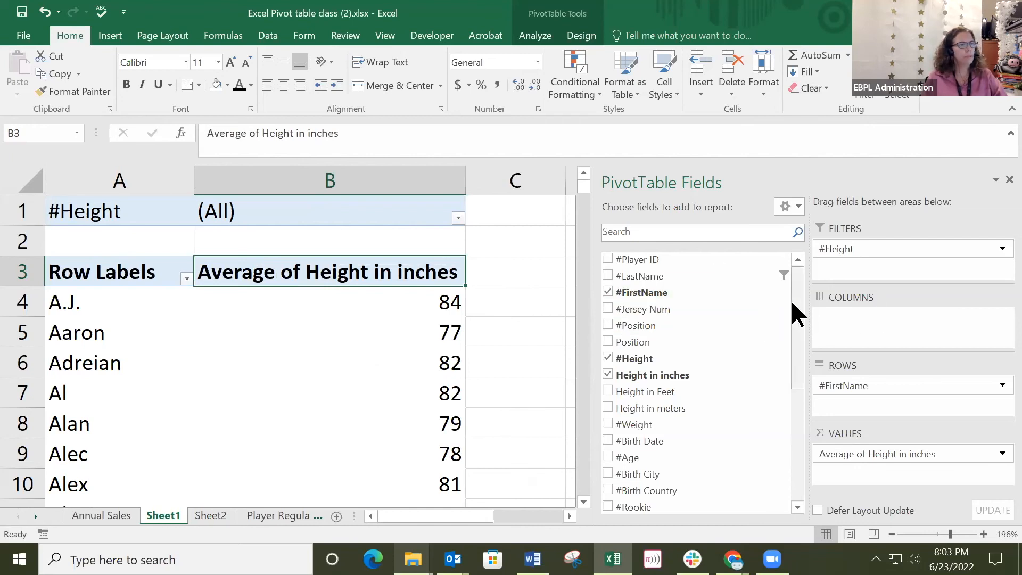
Replace #FirstName in the pivot table's rows with Team Rank and add #Team Name beneath it.
drag(797, 303, 797, 376)
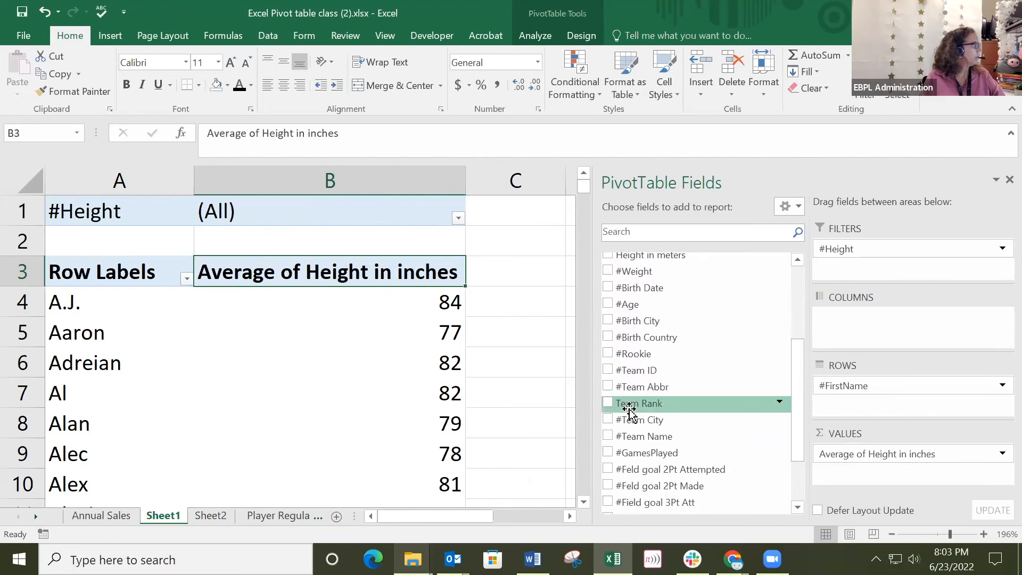
drag(631, 410, 682, 383)
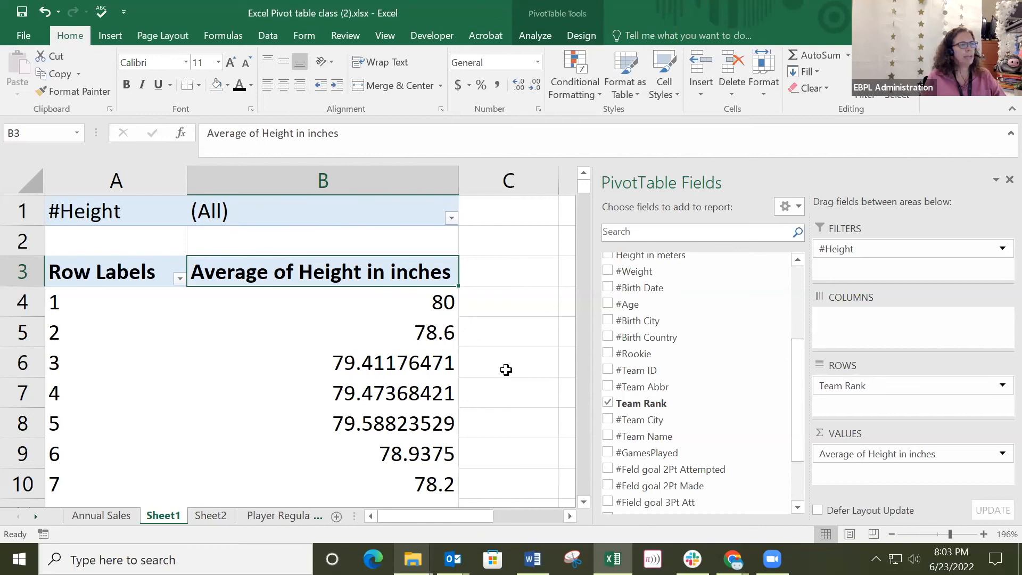
drag(618, 434, 863, 403)
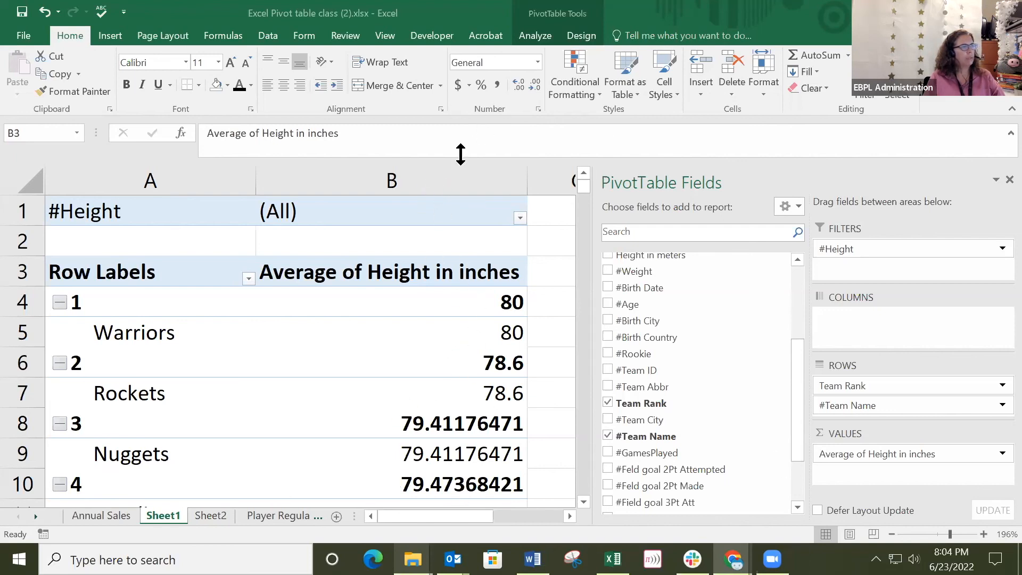
Format column B with the average heights as Number with no decimal places.
click(447, 174)
click(443, 179)
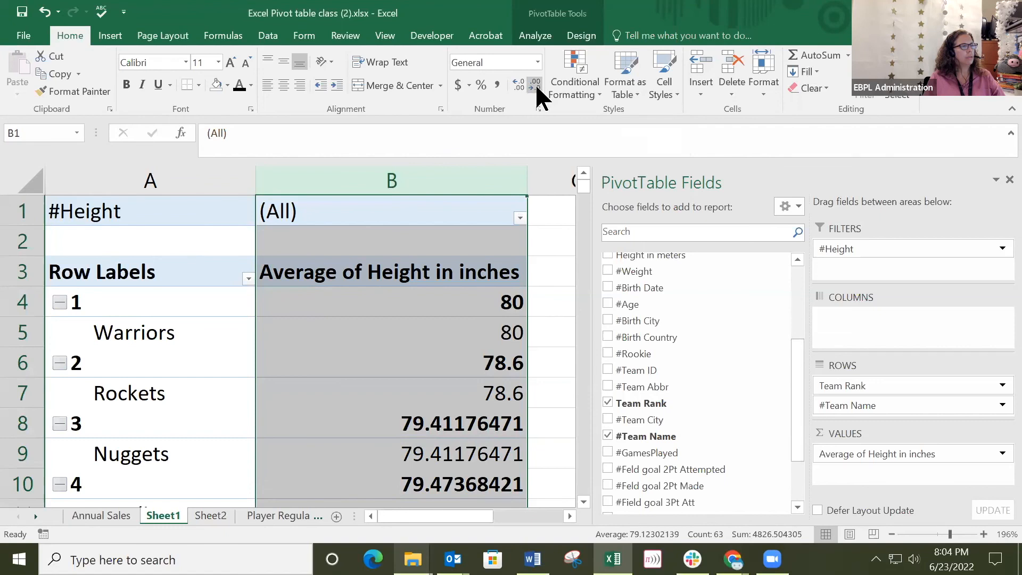
click(536, 60)
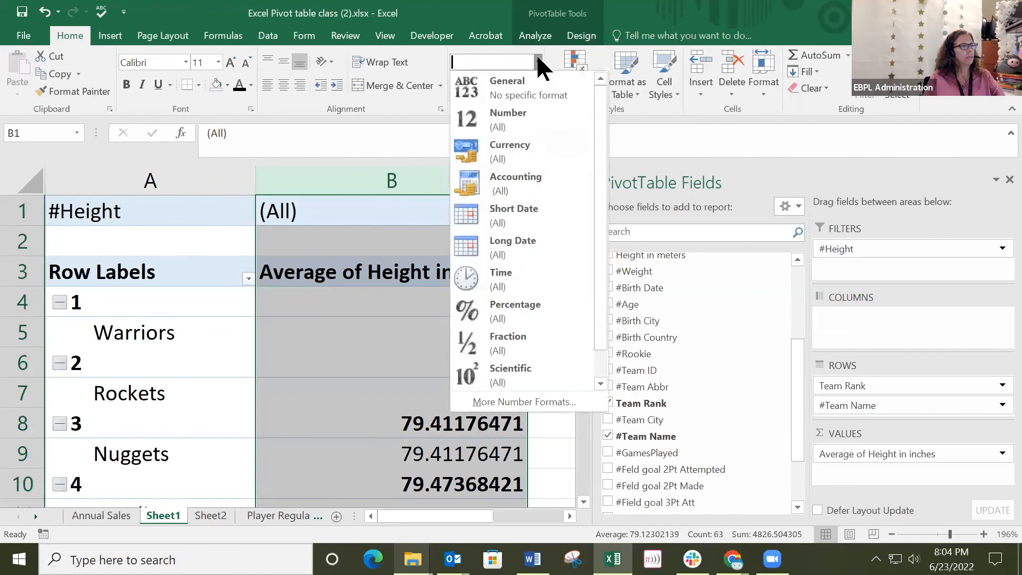
click(506, 116)
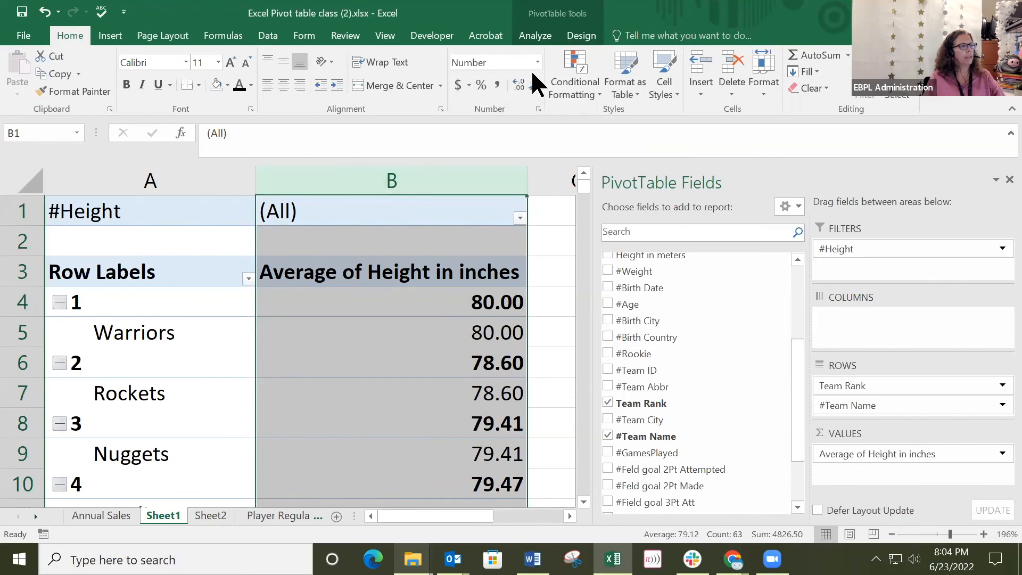
click(534, 85)
click(534, 85)
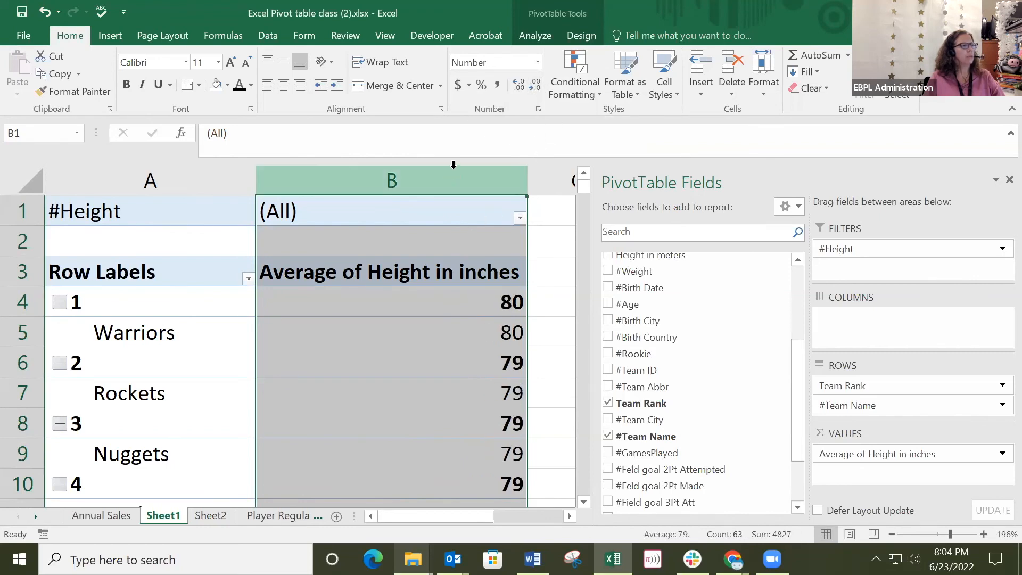
click(546, 290)
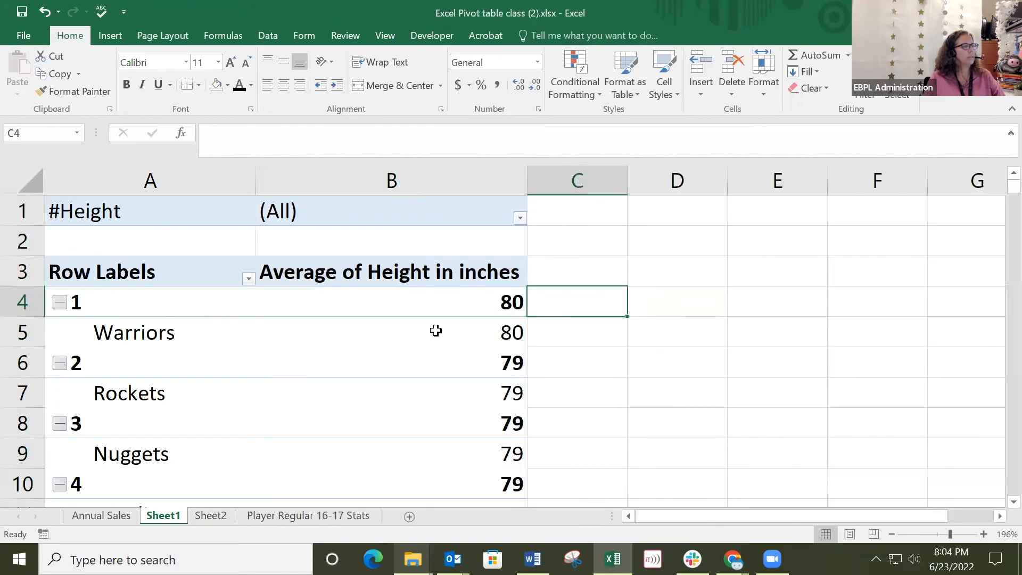
Sort the team ranks by average height in inches from largest to smallest.
click(452, 308)
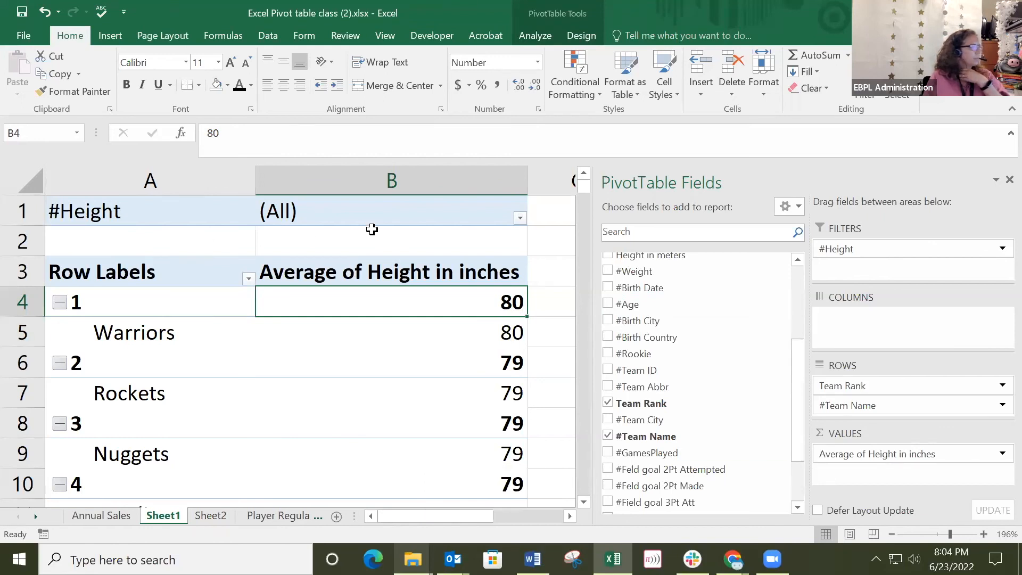
click(104, 304)
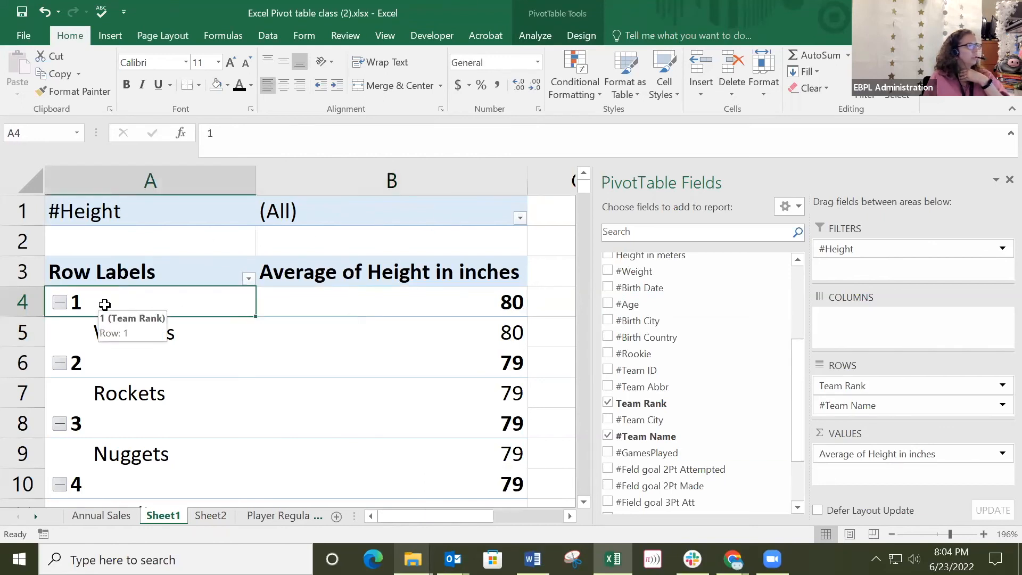
click(417, 299)
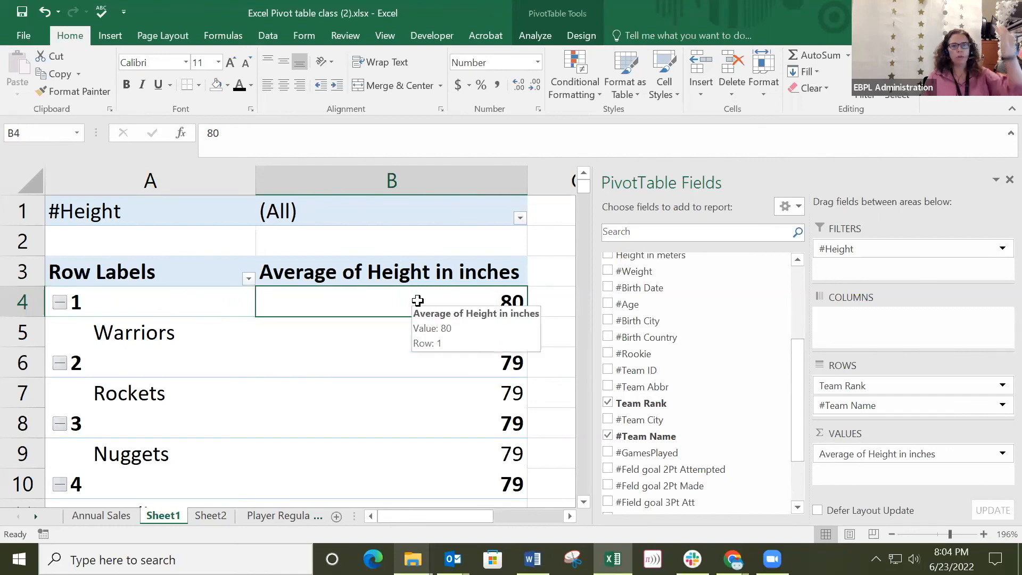
right_click(417, 299)
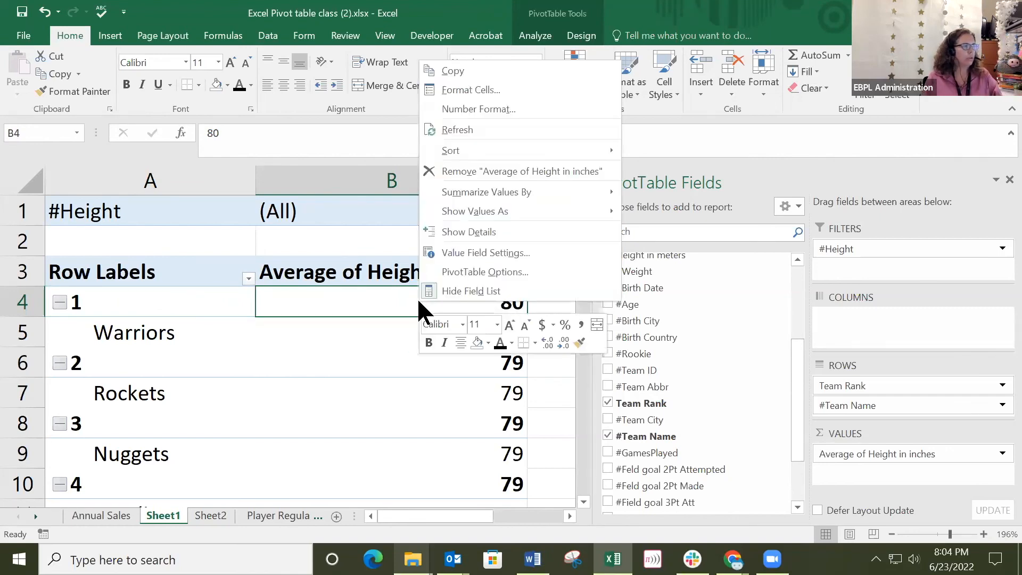
click(372, 299)
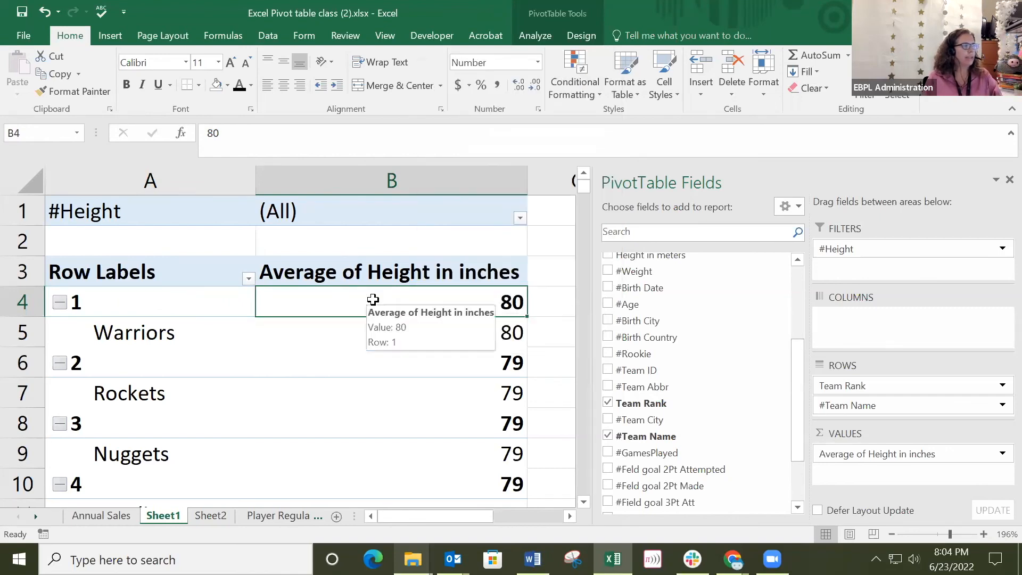
right_click(373, 299)
mouse_move(417, 149)
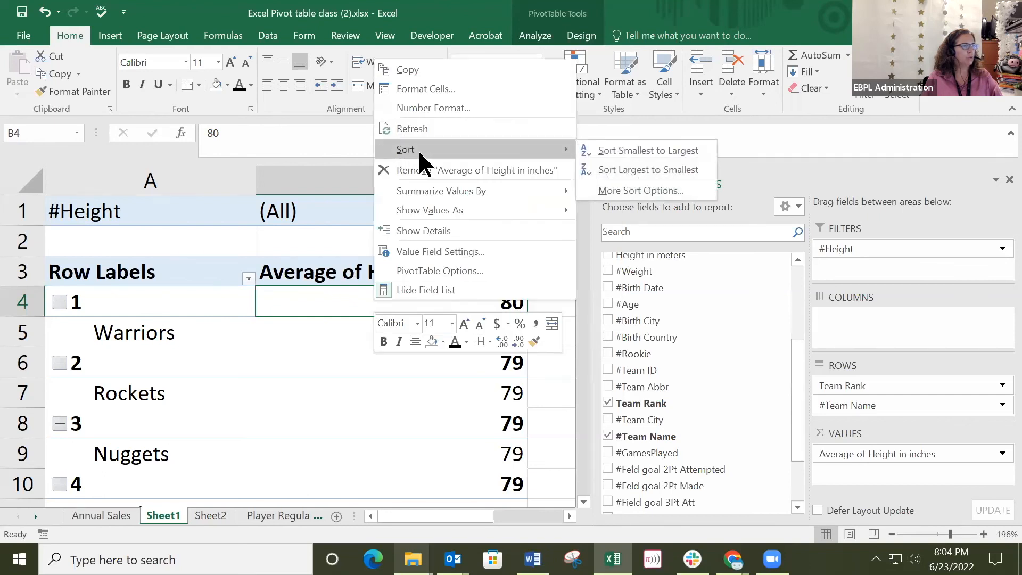
click(640, 168)
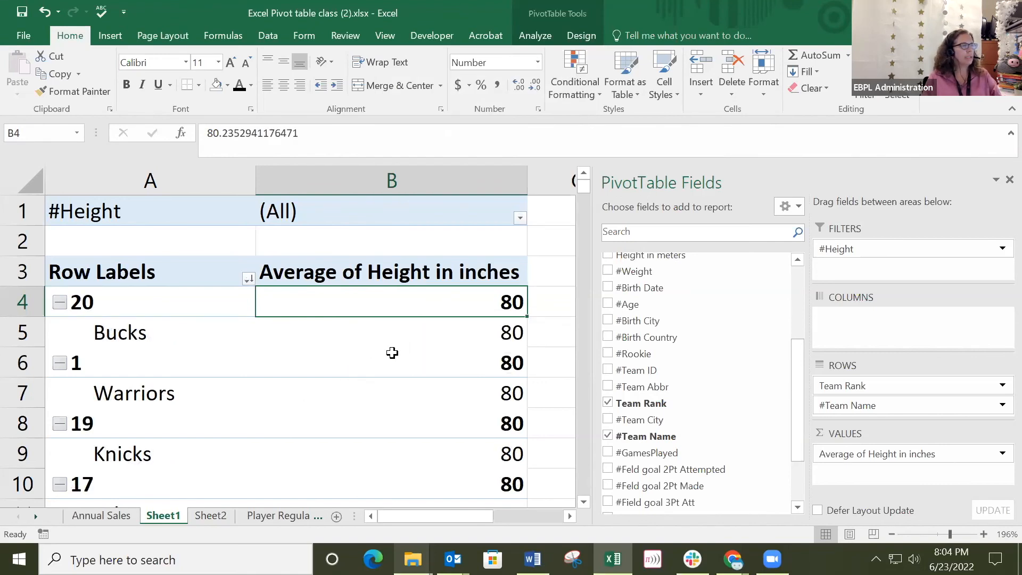
Examine the sorted list of team ranks and team names against their average heights, including the unrounded value in B4.
click(541, 304)
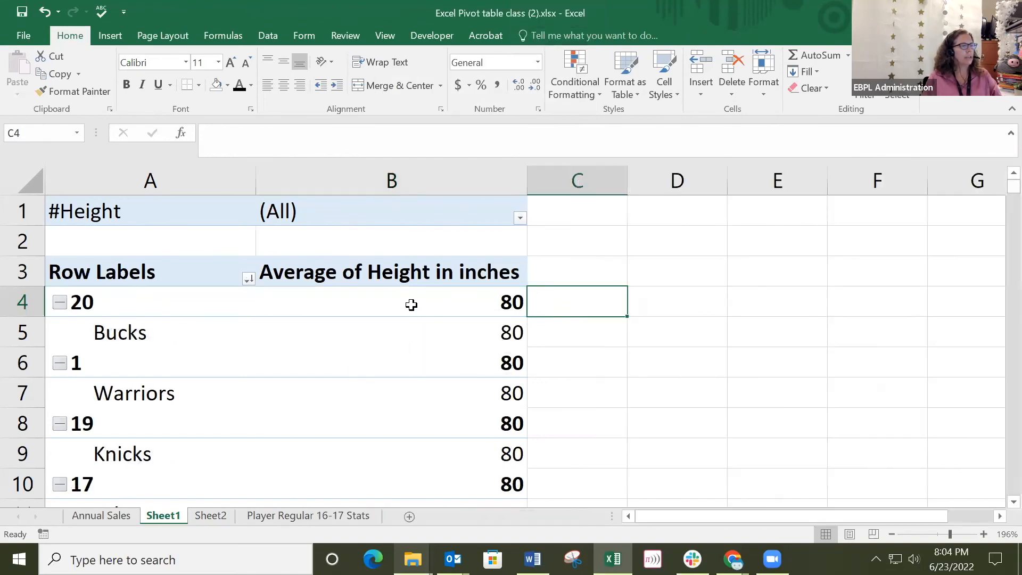
click(409, 304)
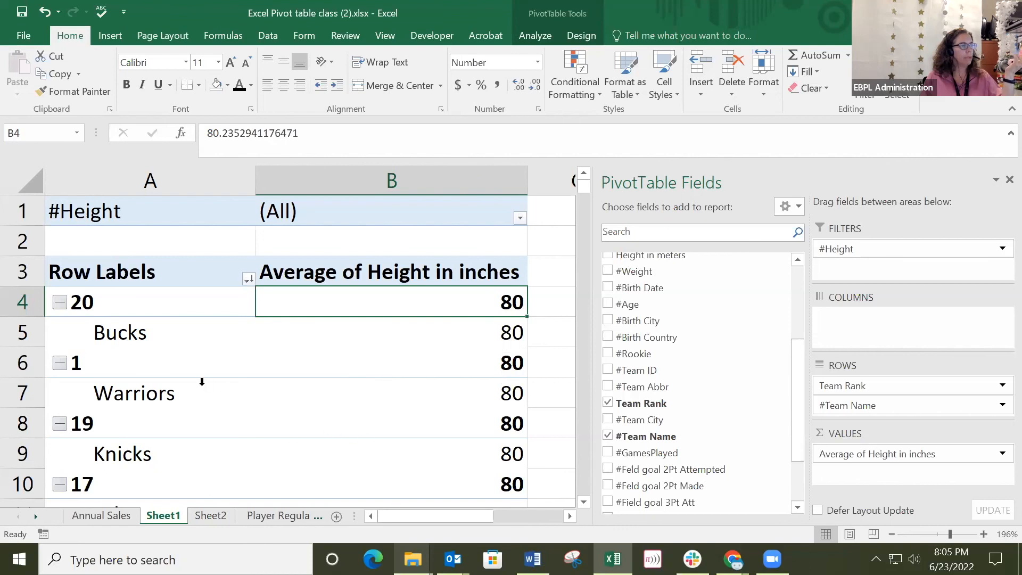
click(465, 357)
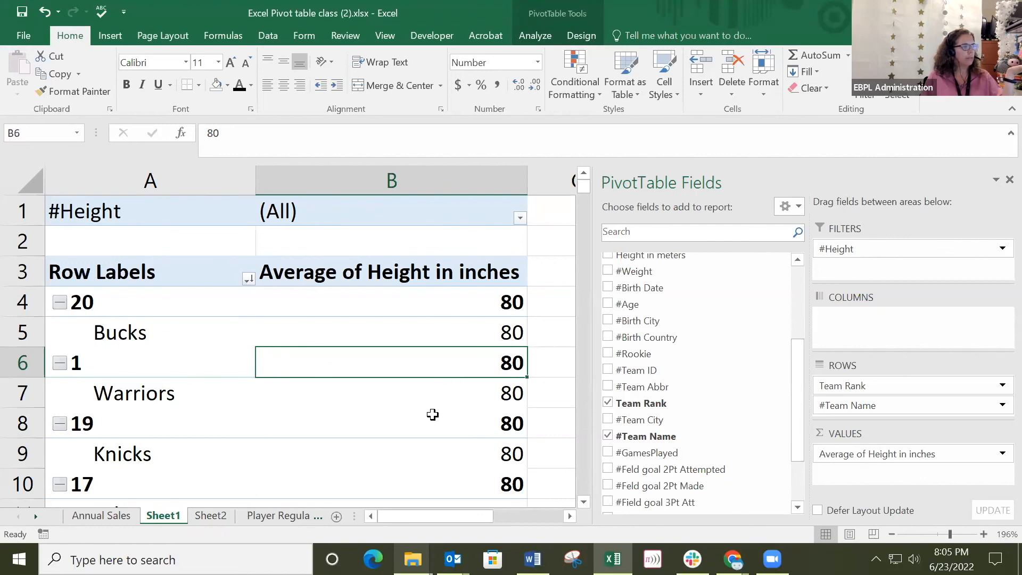
scroll(432, 414, down, 1)
scroll(432, 414, down, 2)
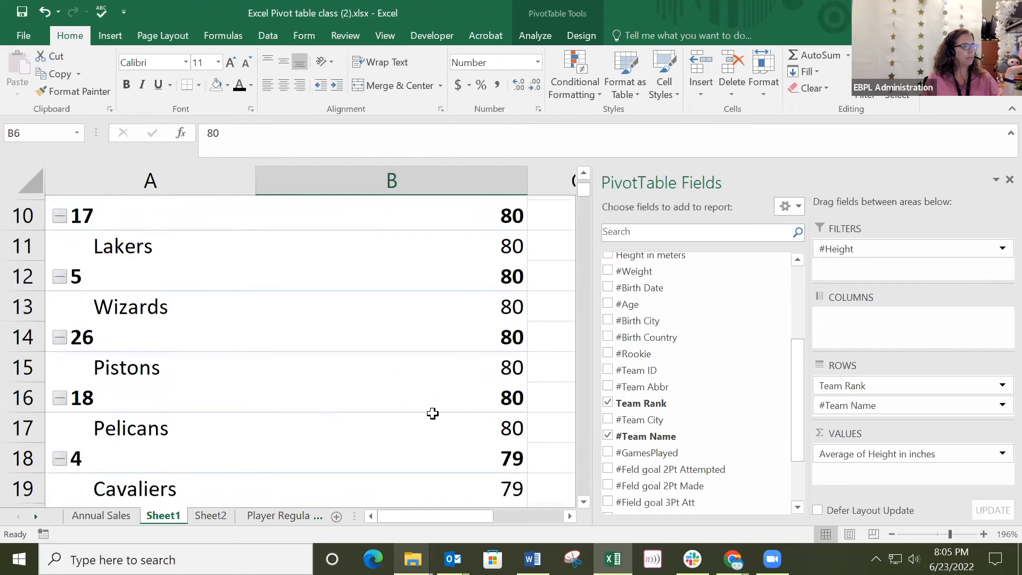
scroll(388, 389, up, 3)
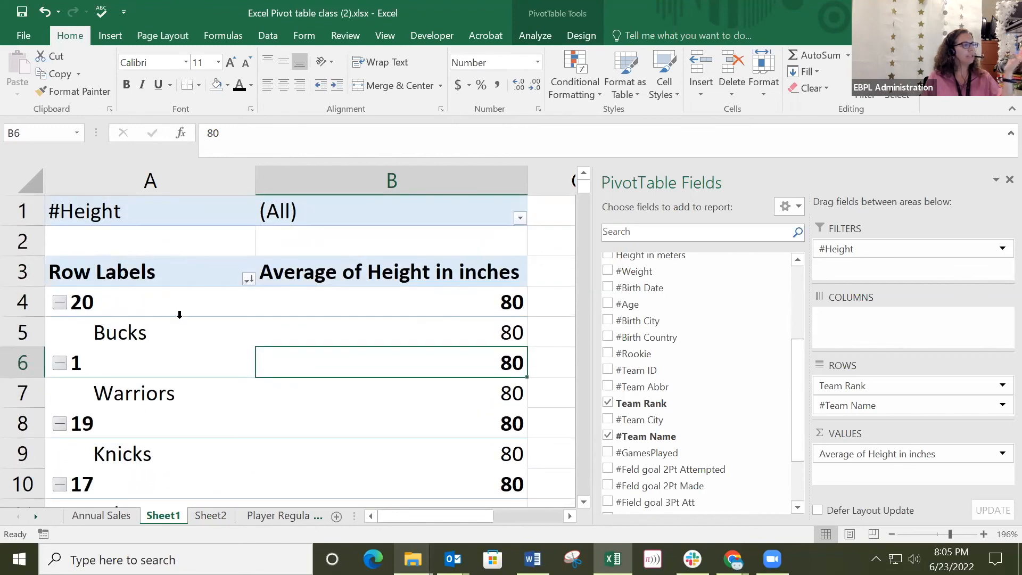
scroll(190, 343, down, 3)
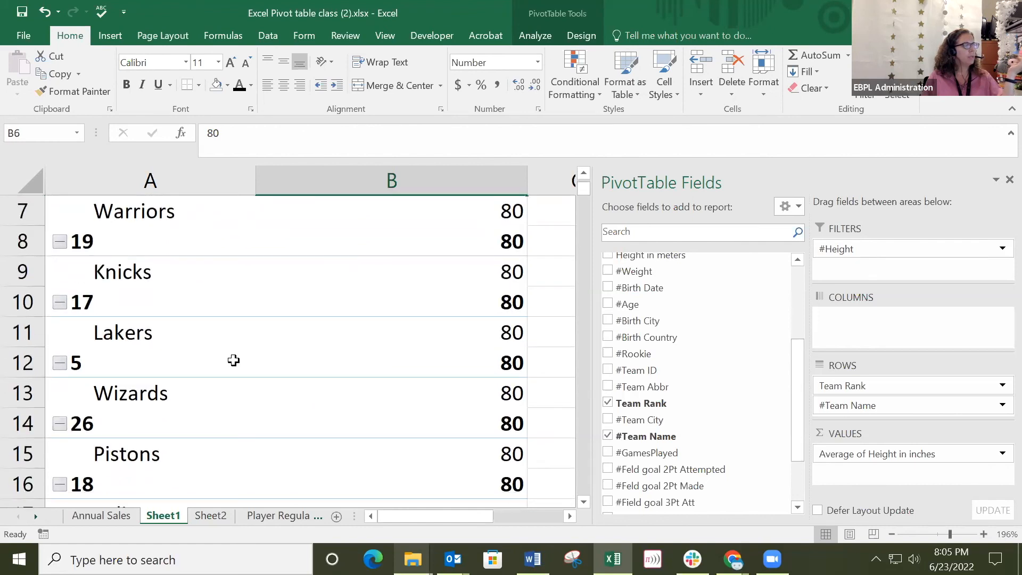
scroll(233, 360, down, 1)
scroll(233, 360, up, 2)
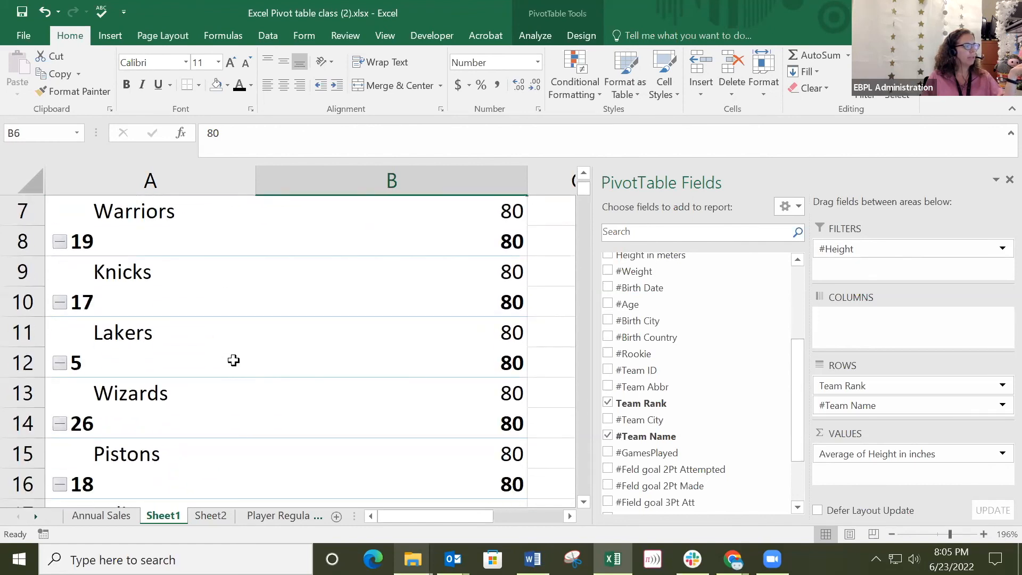
scroll(233, 360, up, 2)
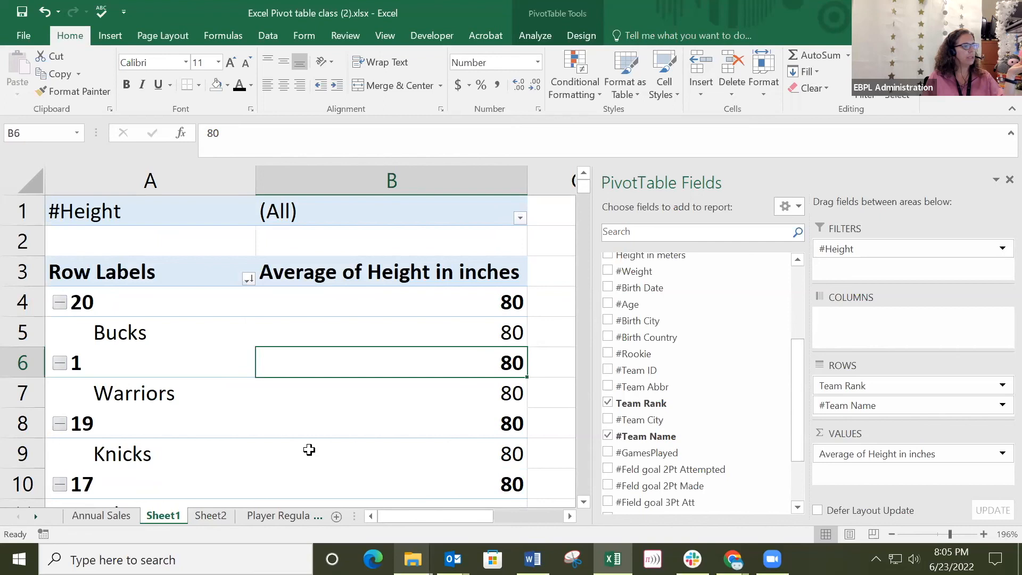
scroll(219, 404, down, 1)
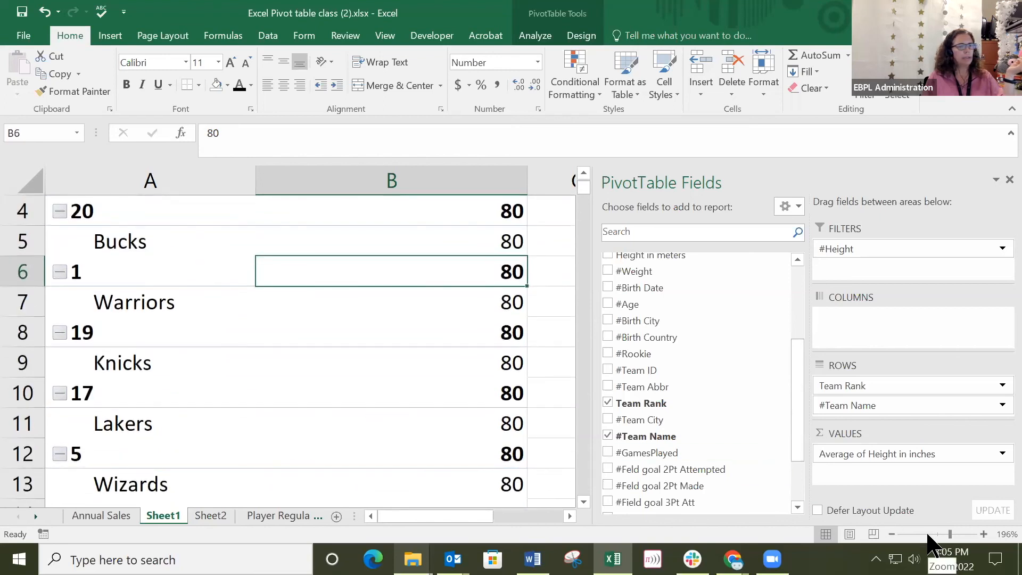
click(928, 534)
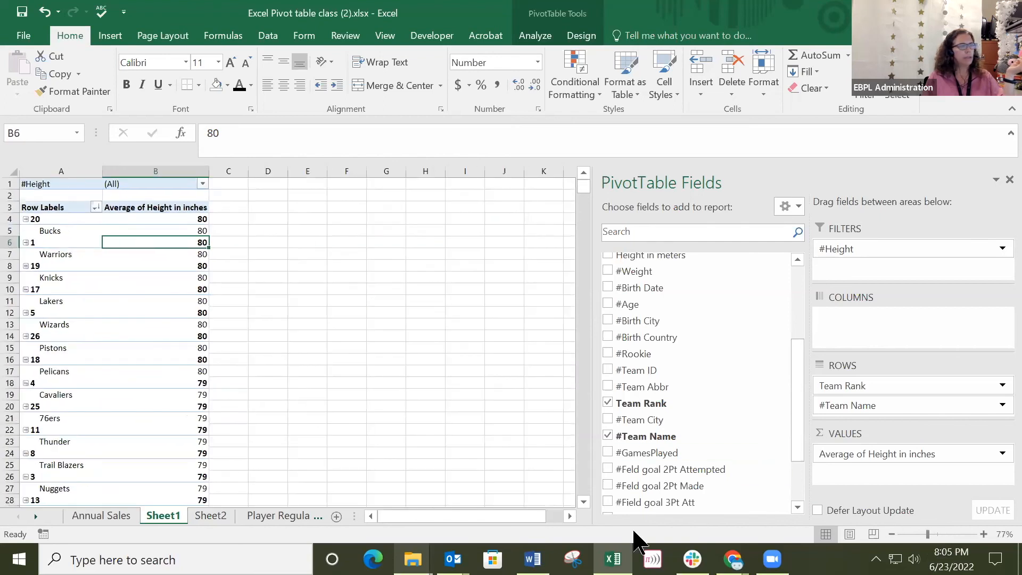
click(943, 533)
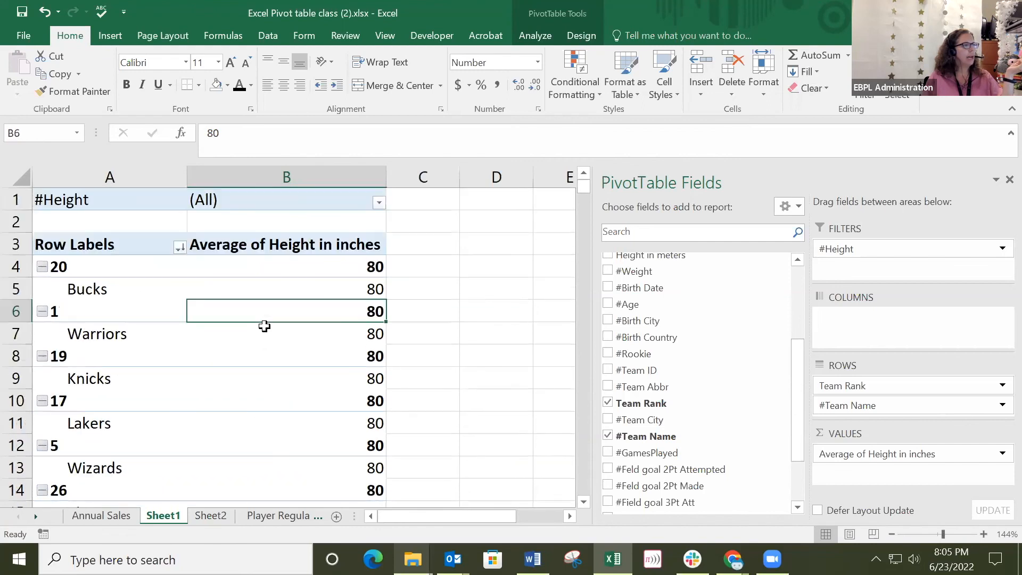
click(286, 271)
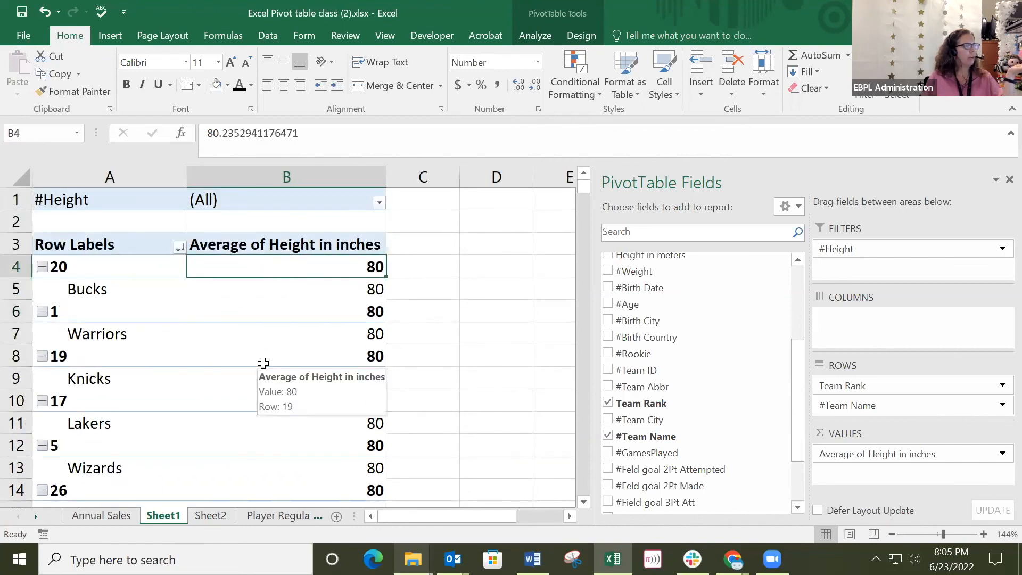
Filter the pivot table's #Height field to show only the 7'3" players.
scroll(264, 363, down, 1)
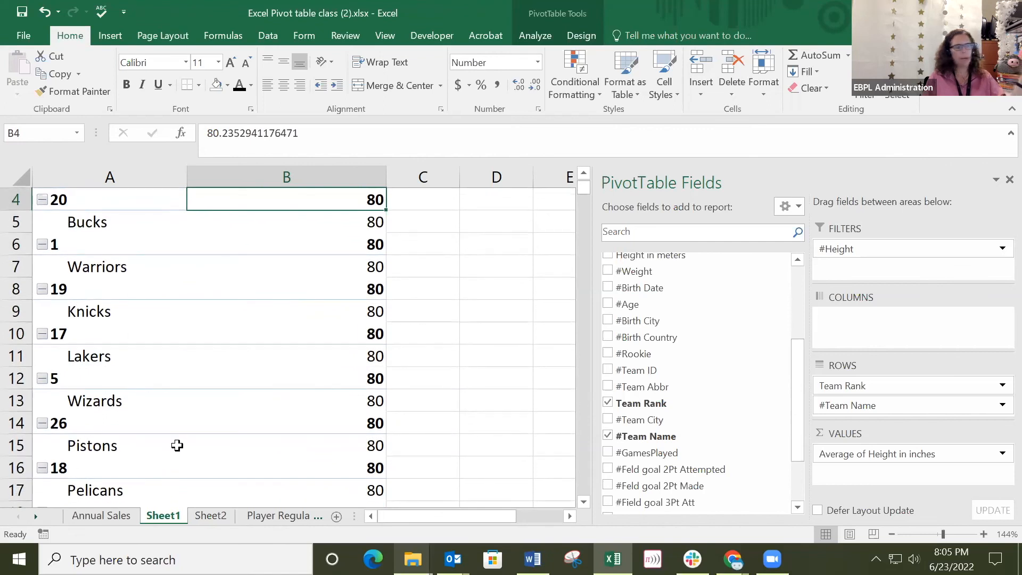
scroll(184, 428, down, 1)
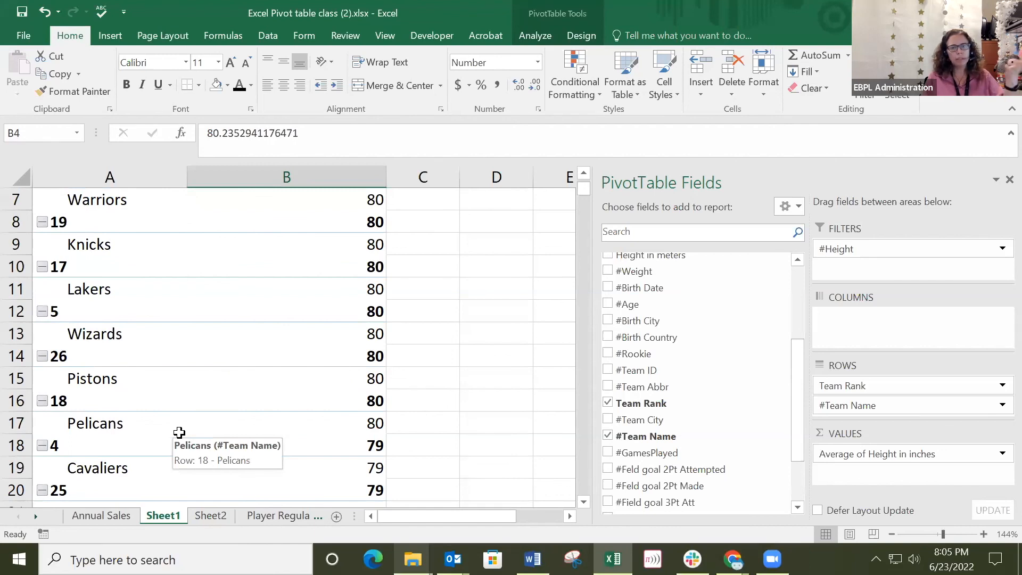
scroll(180, 432, up, 2)
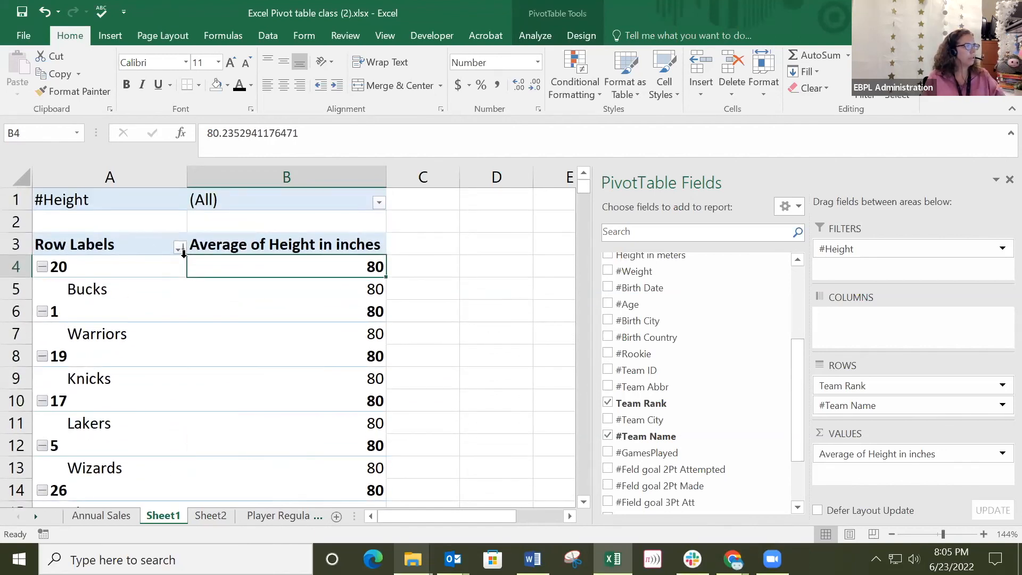
key(alt+Tab)
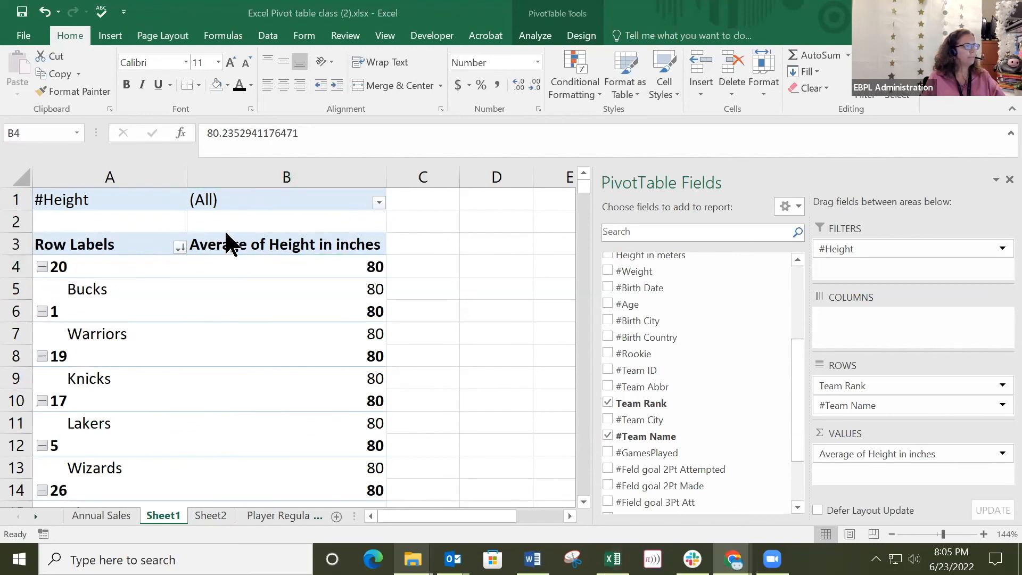
click(379, 202)
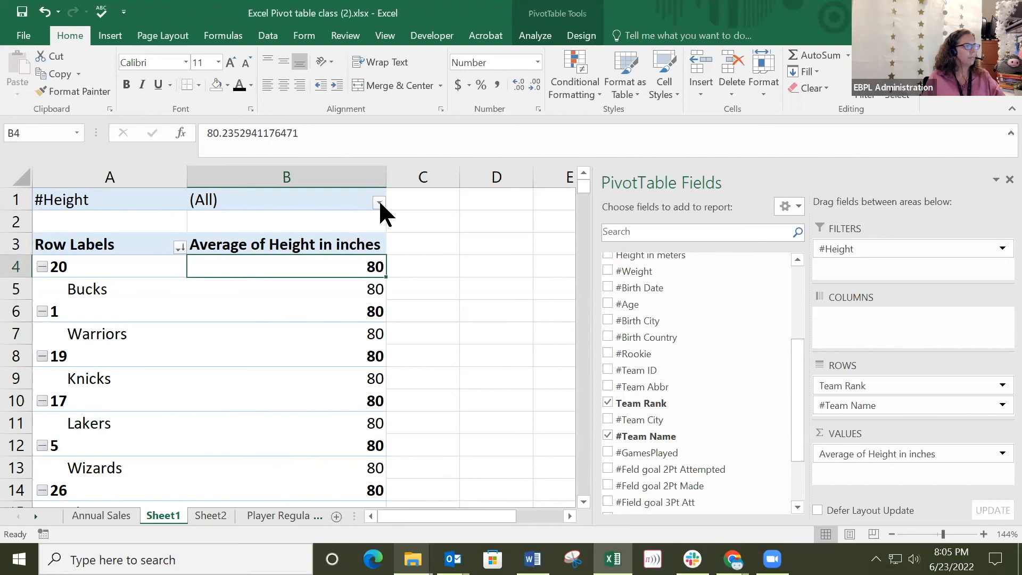
click(379, 202)
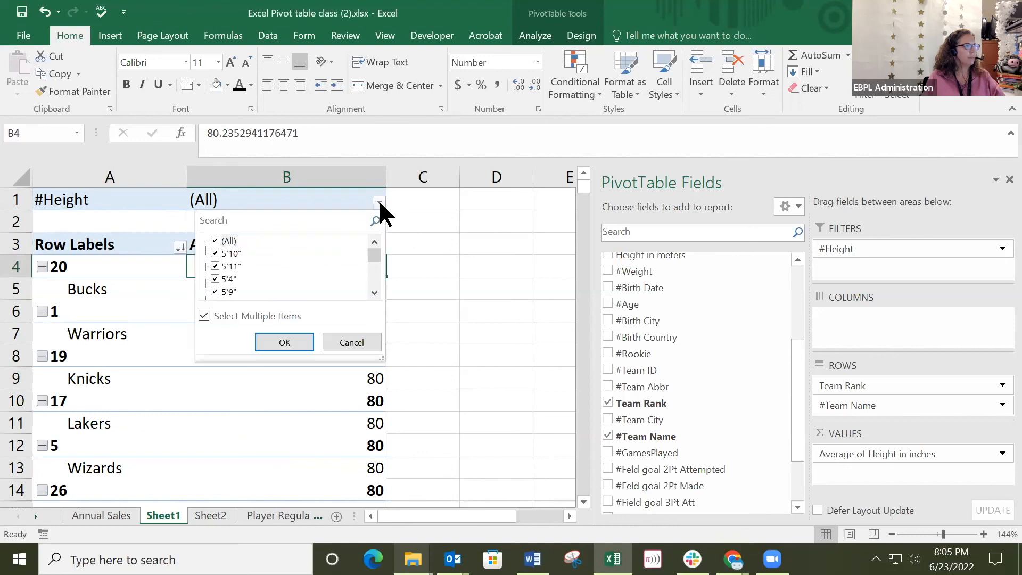
click(215, 241)
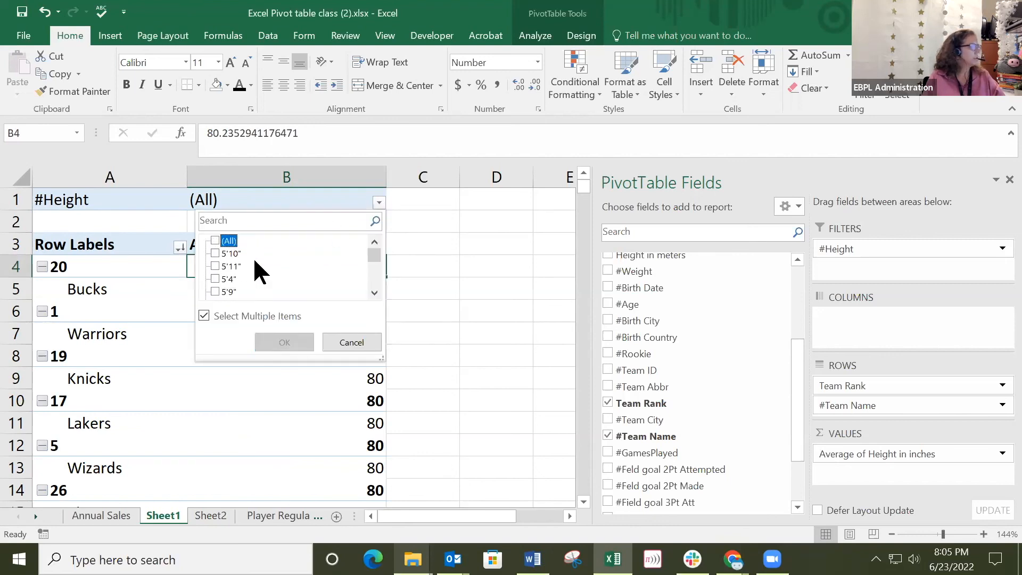
drag(373, 254, 373, 283)
click(224, 279)
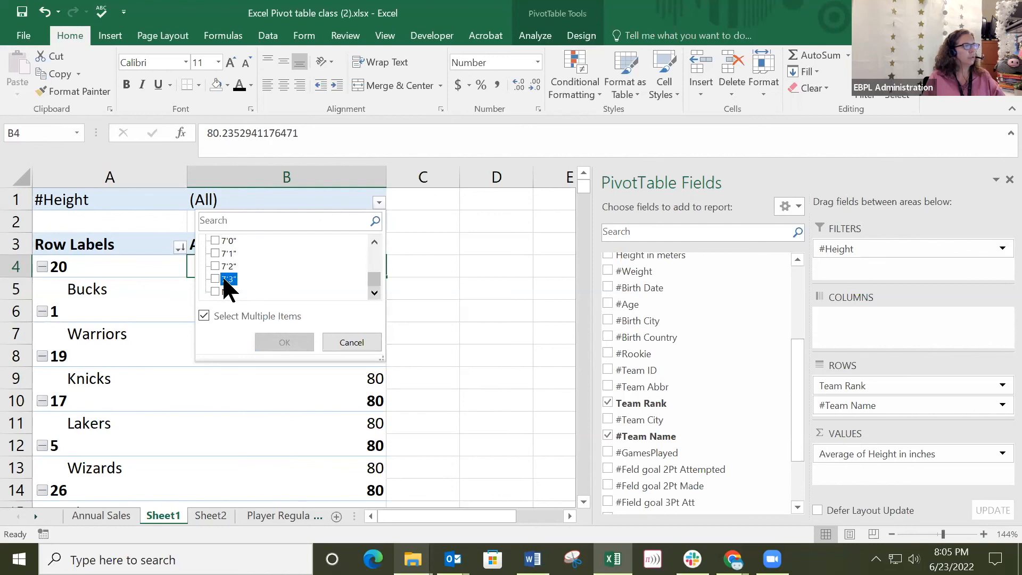
click(216, 279)
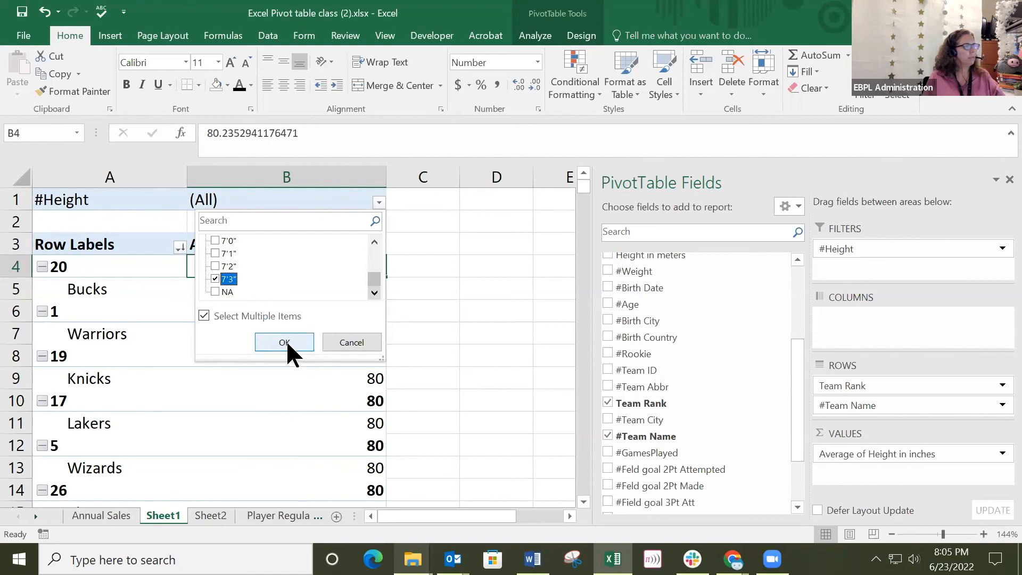
click(285, 341)
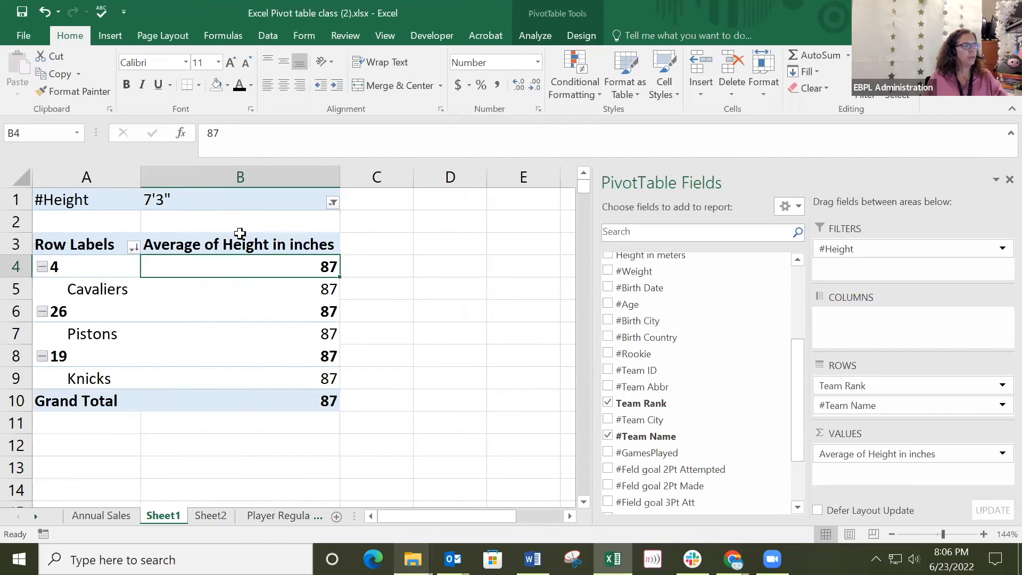
Add Height in Feet to the pivot table's columns and move it into the values below the average height in inches.
mouse_move(279, 398)
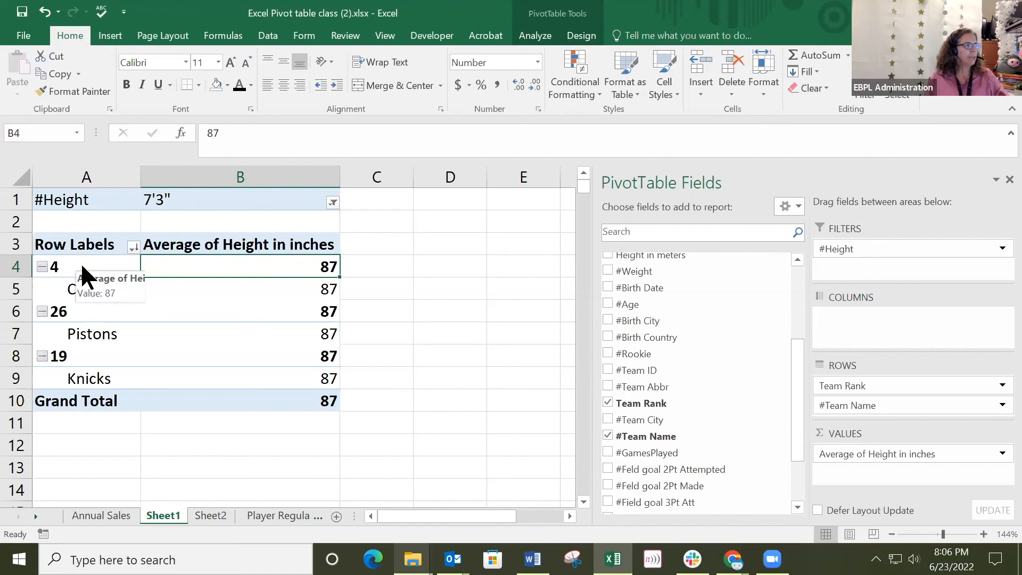
mouse_move(282, 287)
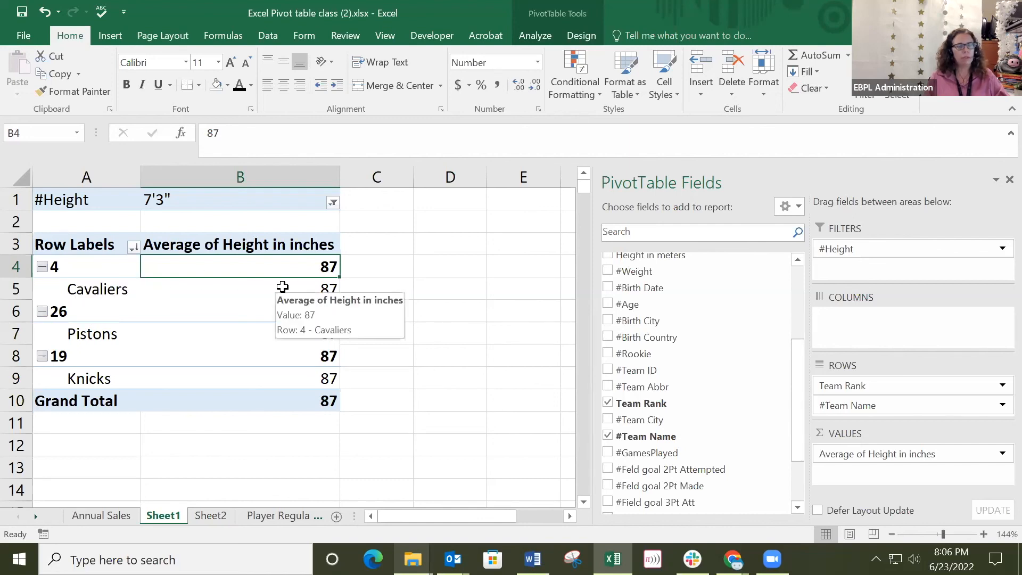
mouse_move(193, 390)
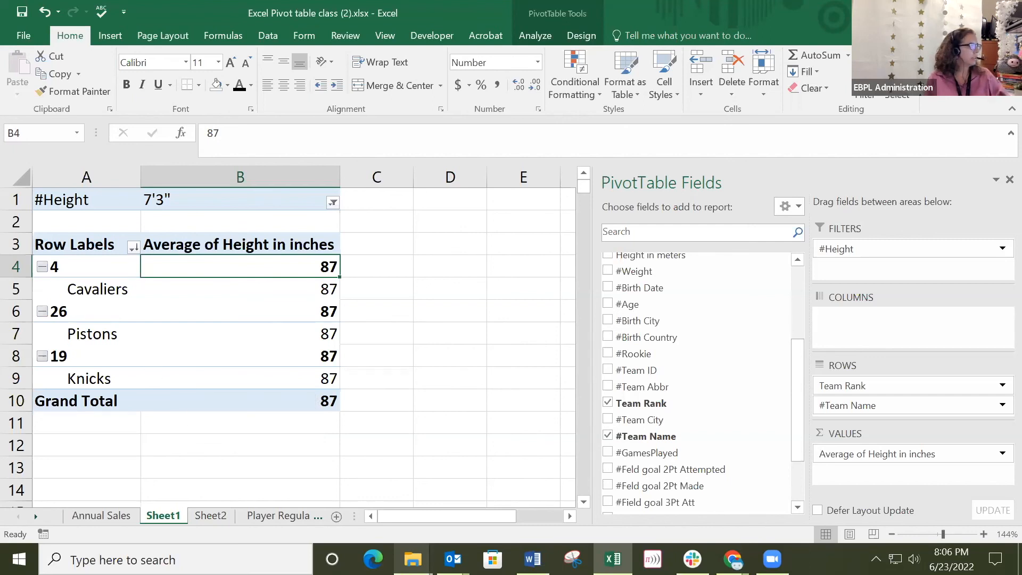
key(alt+Tab)
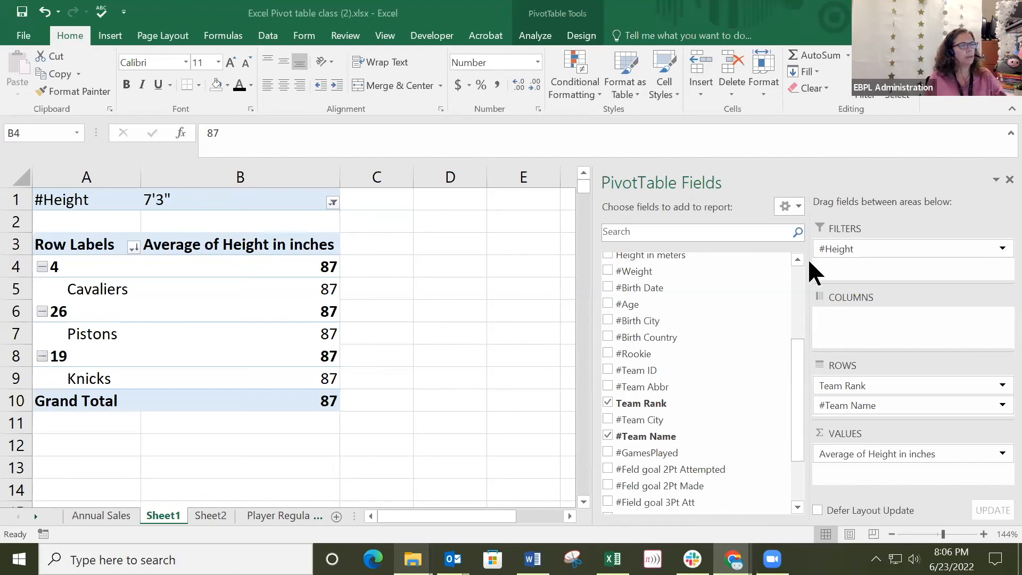
scroll(797, 376, up, 2)
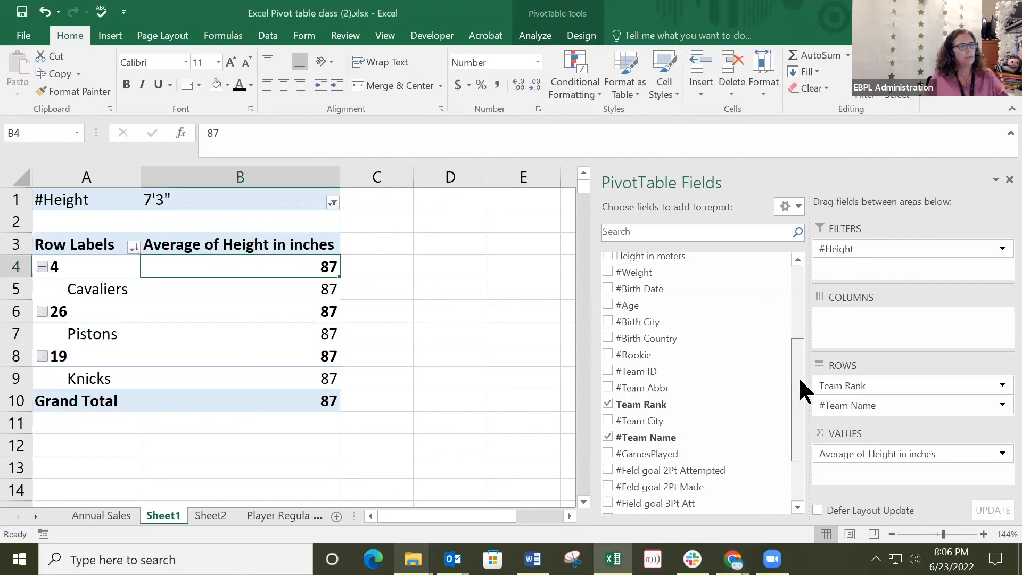
drag(800, 368, 807, 305)
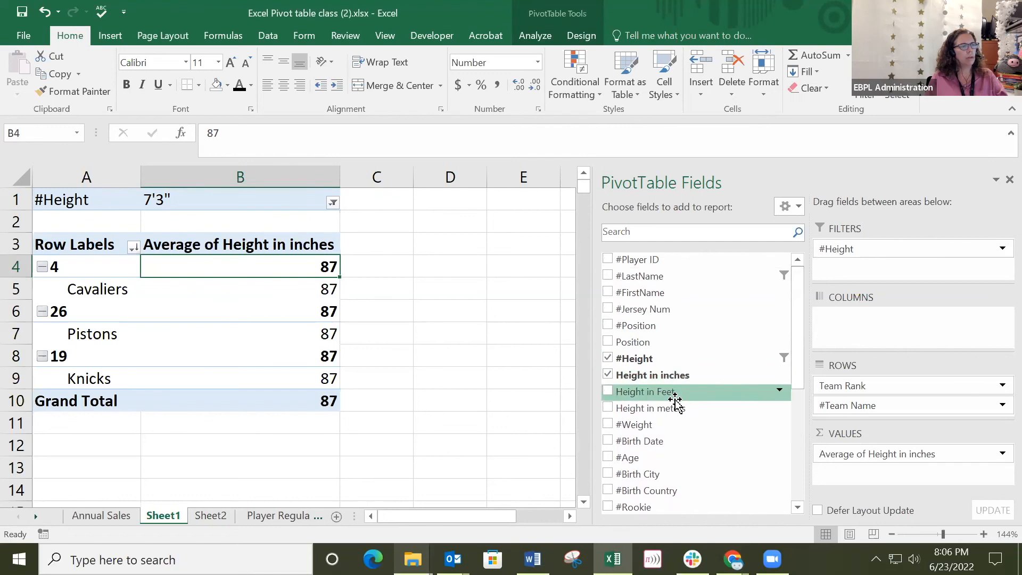
drag(651, 394, 873, 318)
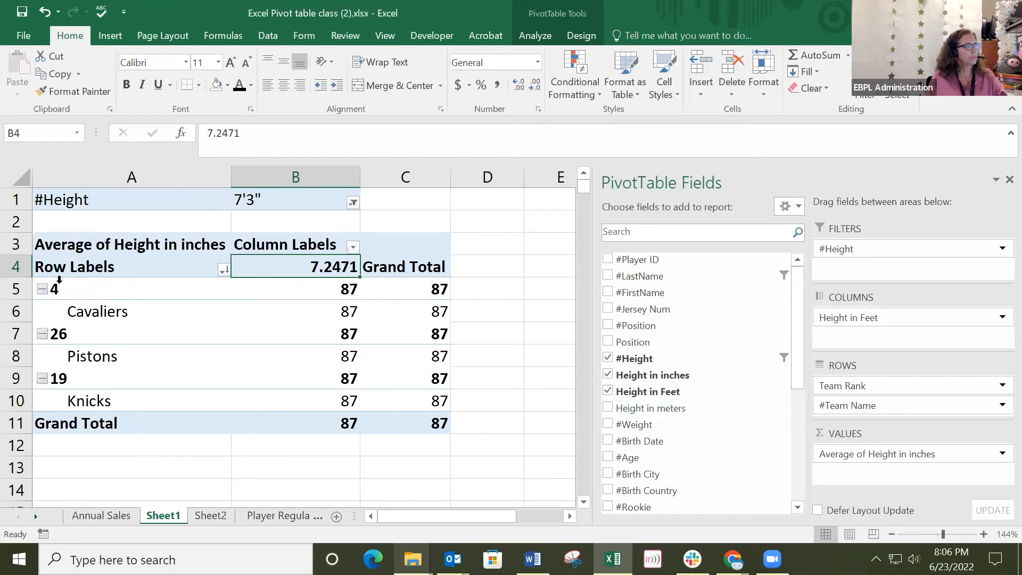
click(871, 320)
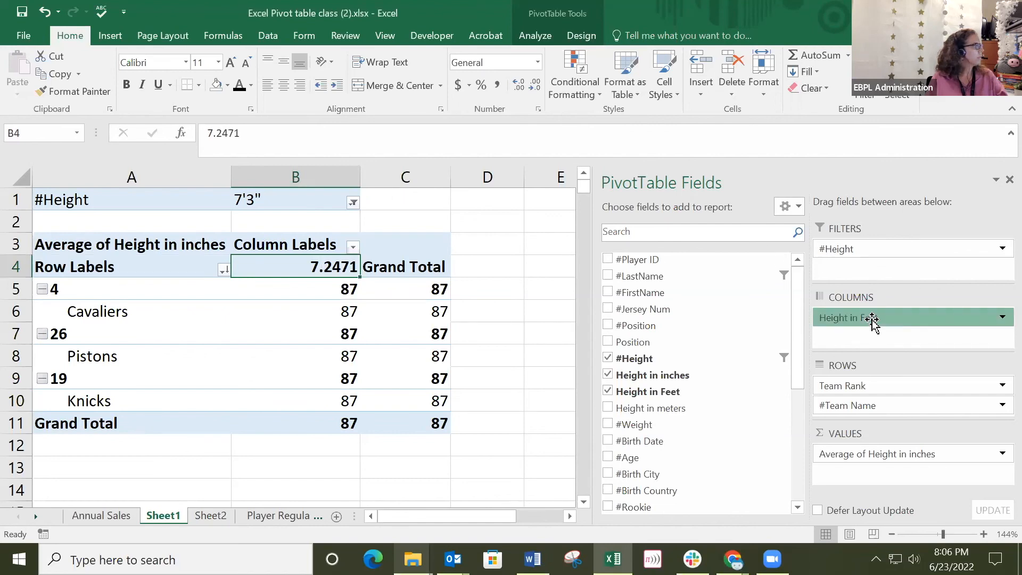
drag(872, 320, 873, 471)
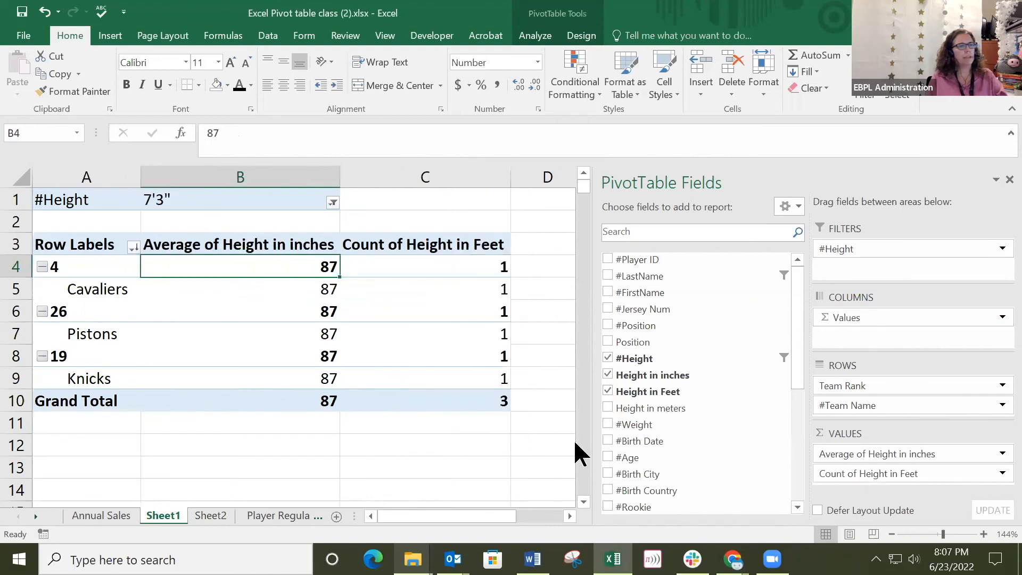
Summarize the Height in Feet values by Average and check the unrounded values in B4 and C4.
click(382, 245)
right_click(382, 246)
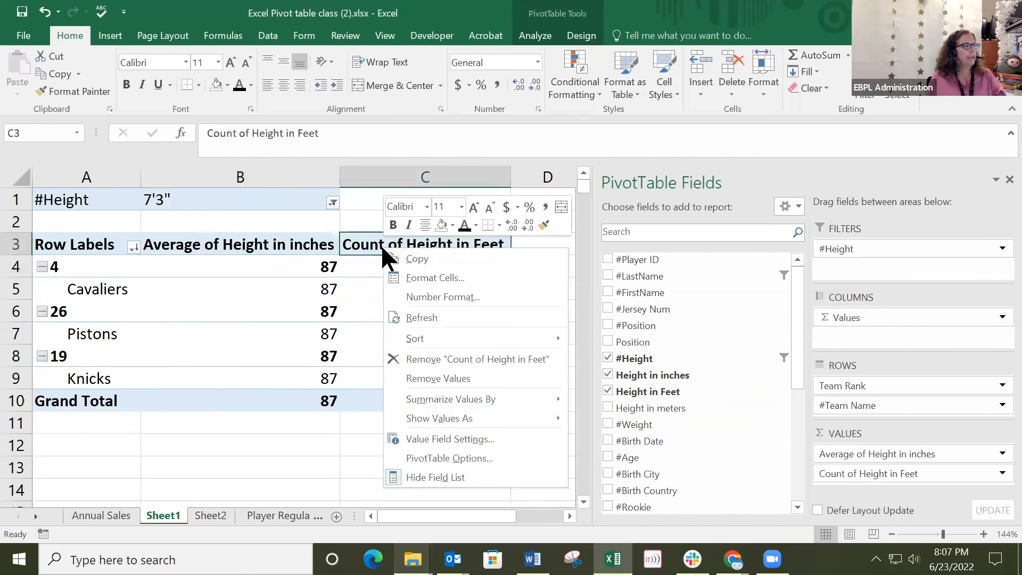
mouse_move(458, 418)
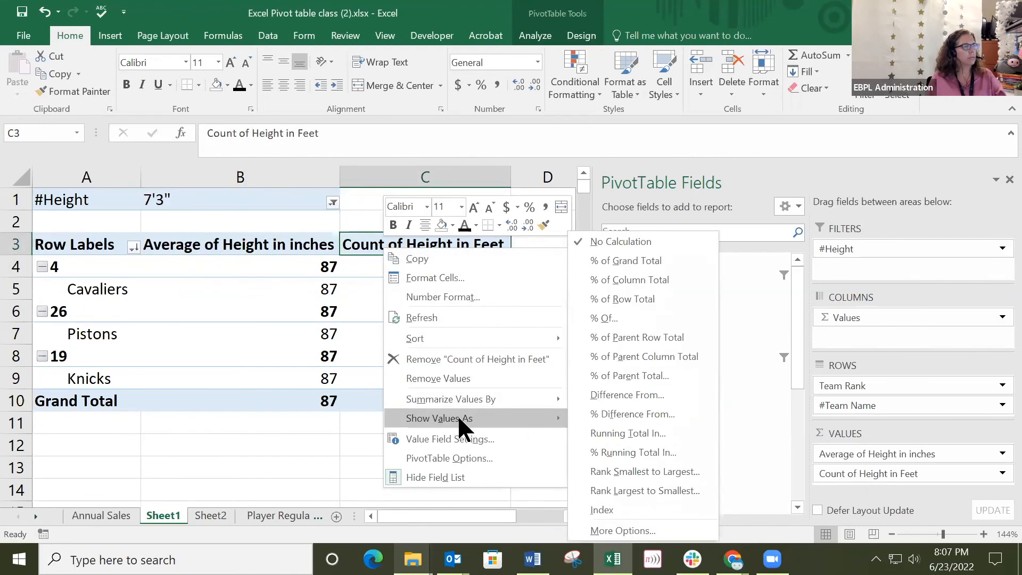
mouse_move(503, 398)
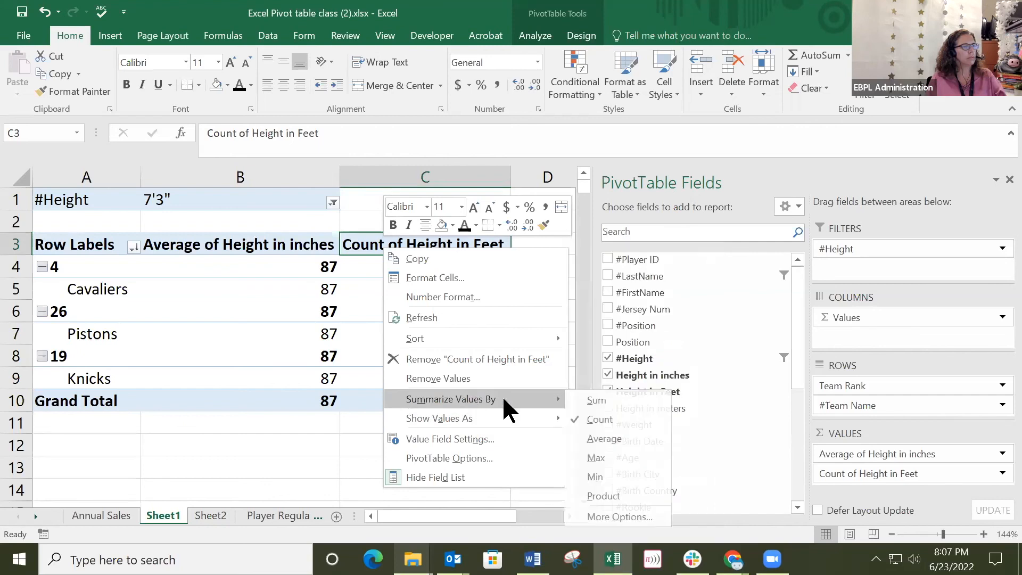
click(621, 439)
click(231, 445)
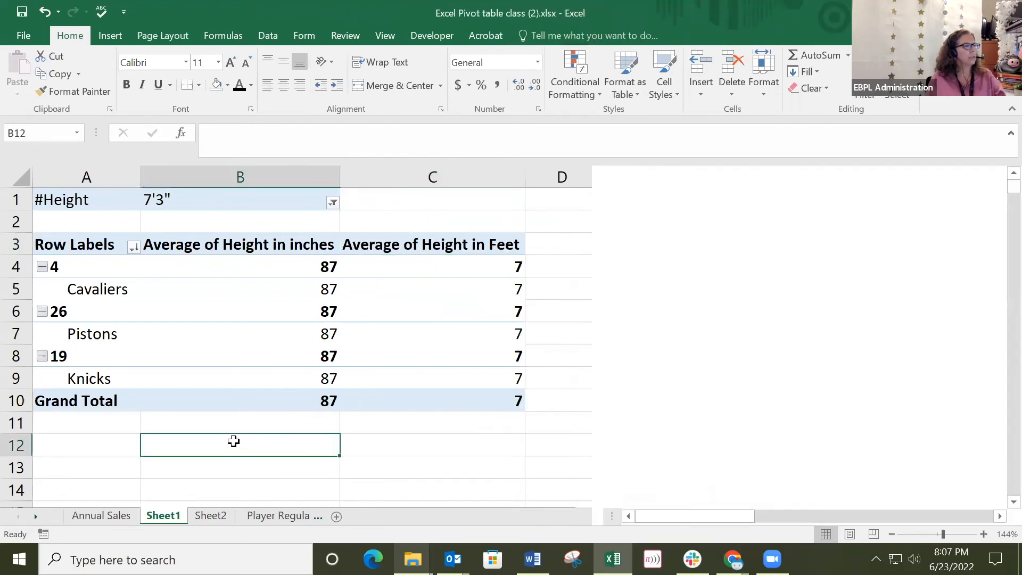
click(272, 266)
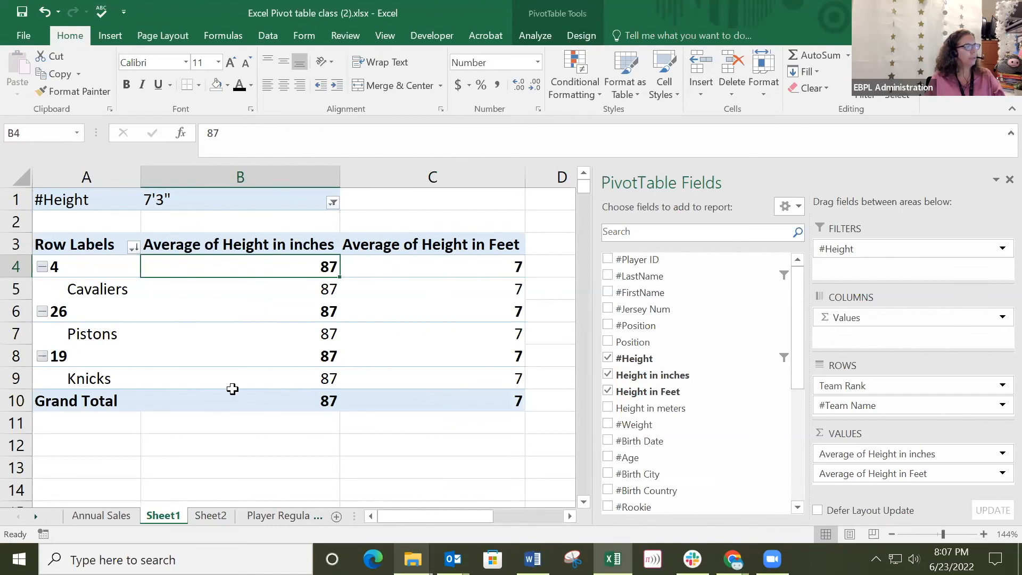
click(414, 273)
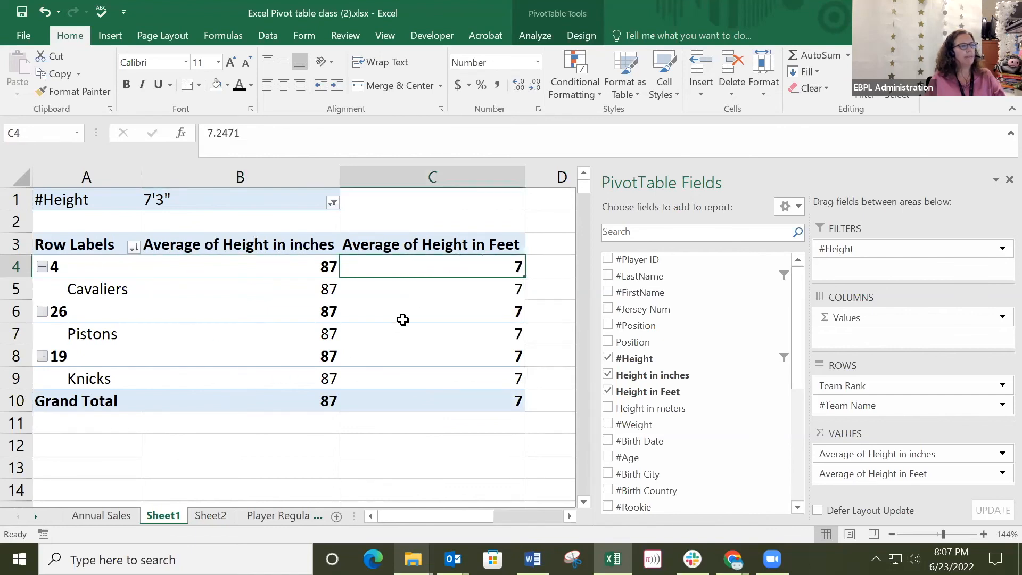
mouse_move(397, 341)
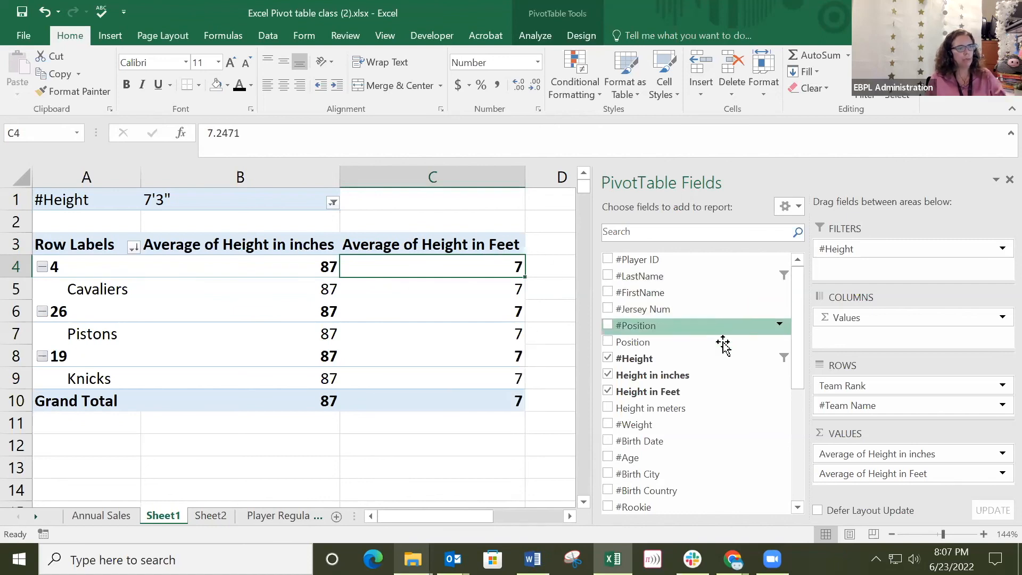
Add Height in meters to the pivot table's values and summarize it by Average.
drag(656, 410, 892, 481)
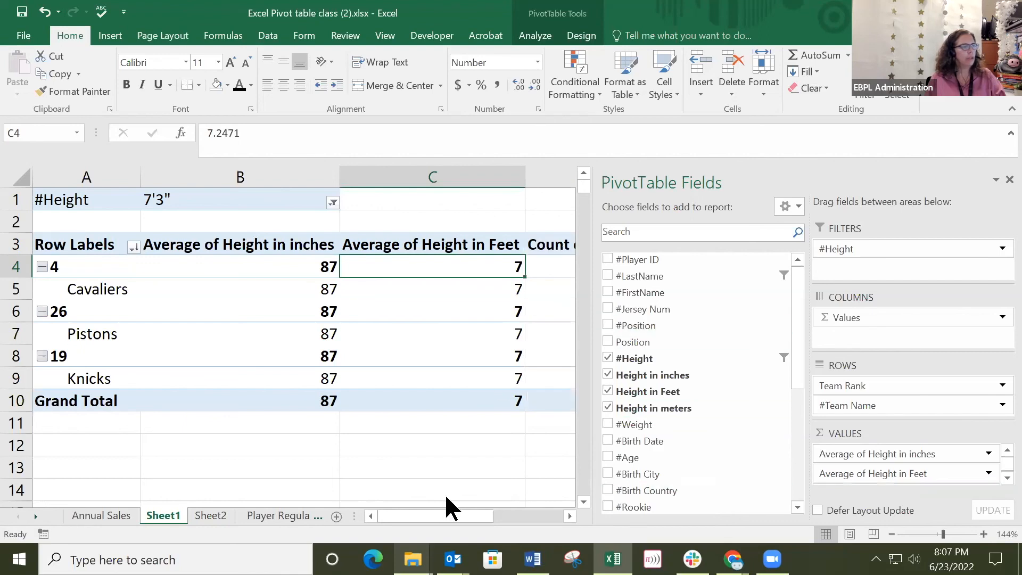
mouse_move(442, 514)
mouse_down()
mouse_move(534, 513)
mouse_move(452, 514)
mouse_up()
click(477, 245)
right_click(477, 245)
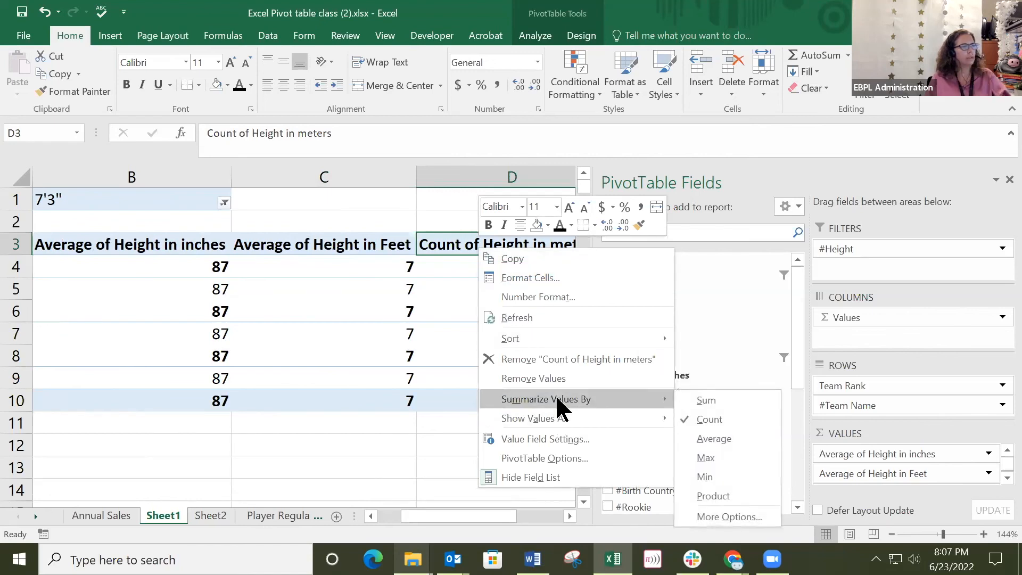
click(733, 438)
drag(456, 517, 333, 484)
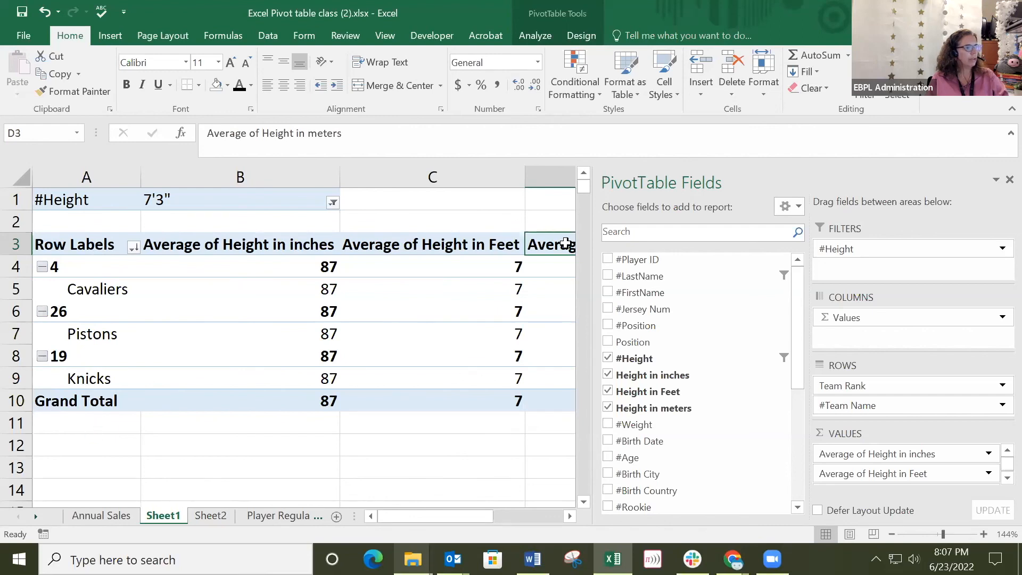
drag(449, 510, 357, 500)
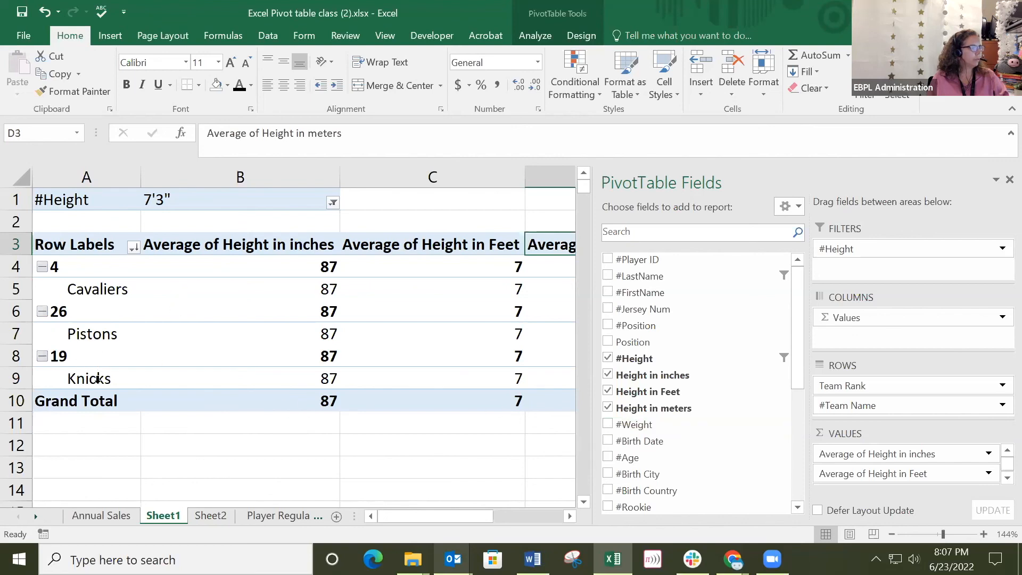
Reset the #Height filter to include all heights.
click(332, 203)
click(169, 241)
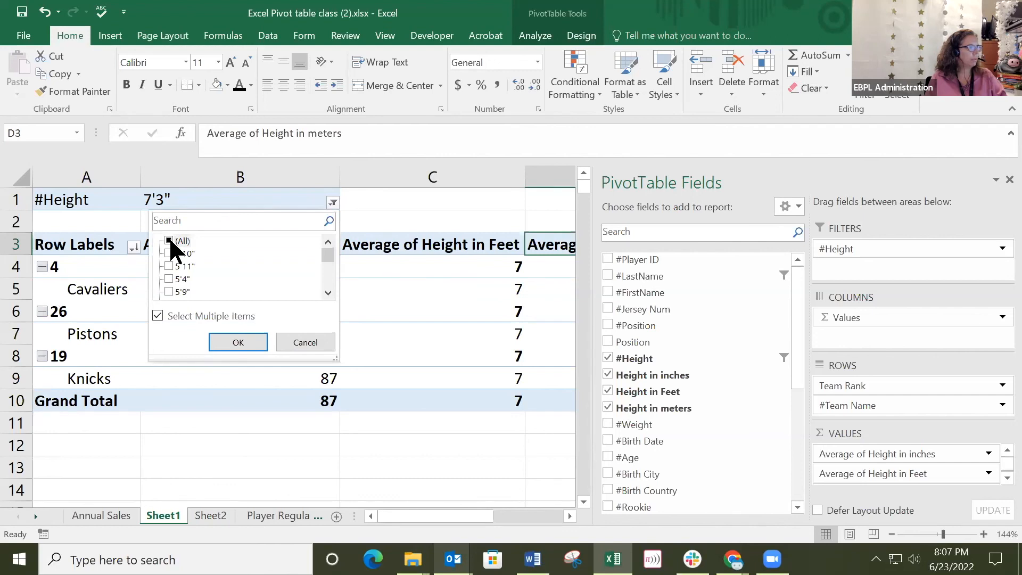
click(240, 341)
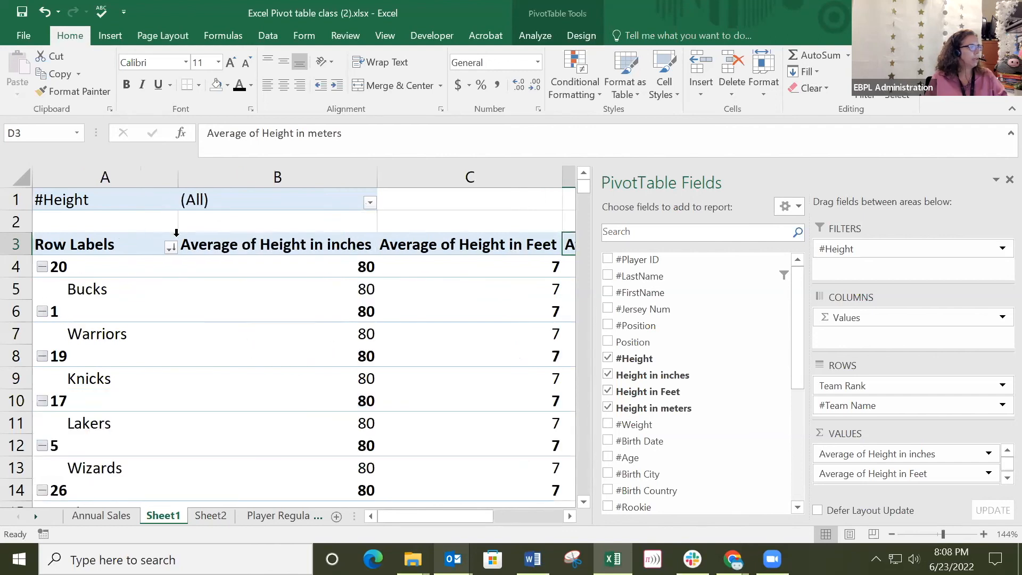
Sort the Team Rank row labels from largest to smallest.
click(170, 248)
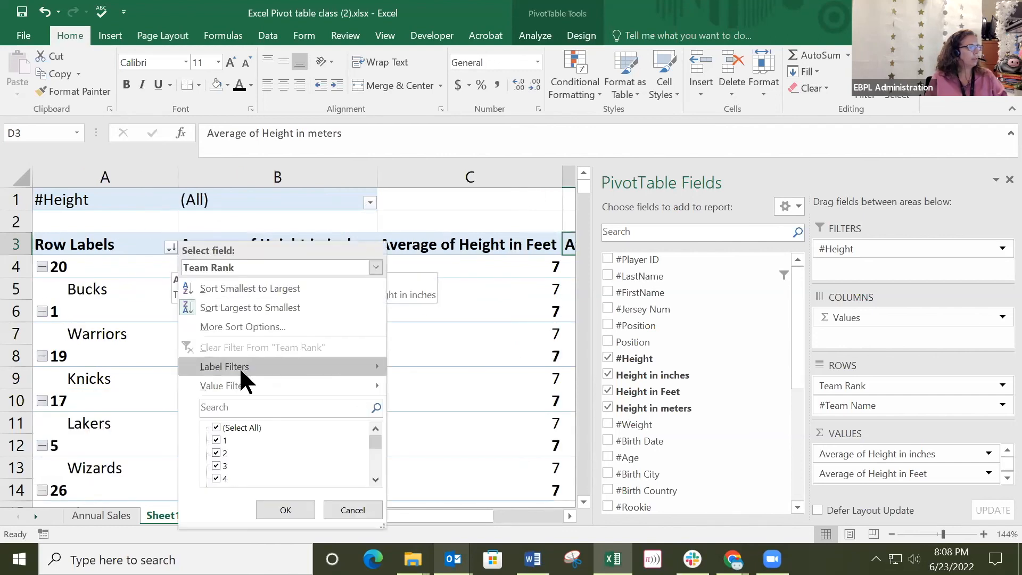
mouse_move(224, 385)
click(107, 266)
click(170, 247)
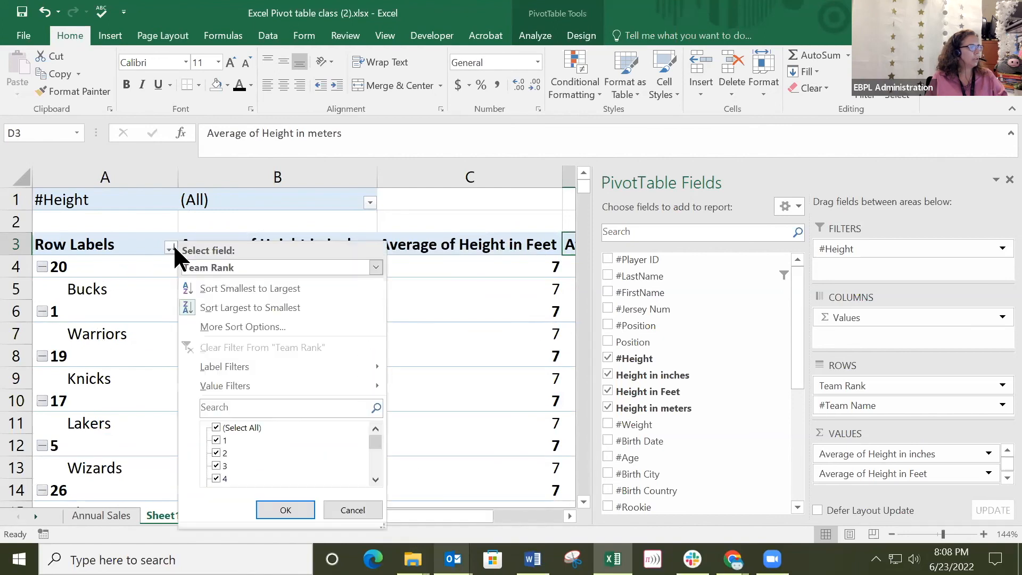
click(293, 306)
drag(457, 516, 297, 519)
click(93, 264)
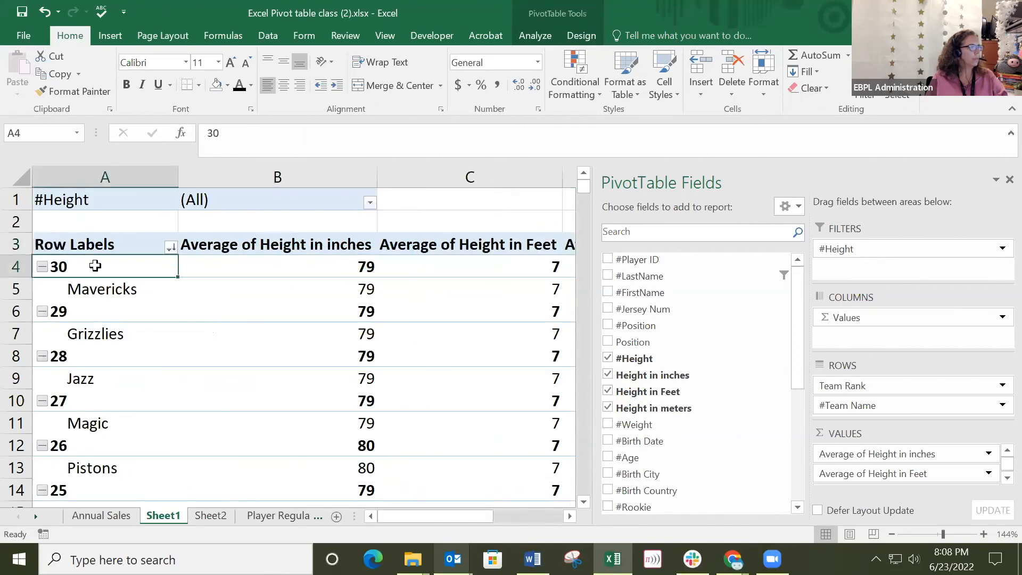
Sort the Team Rank row labels from smallest to largest.
click(170, 247)
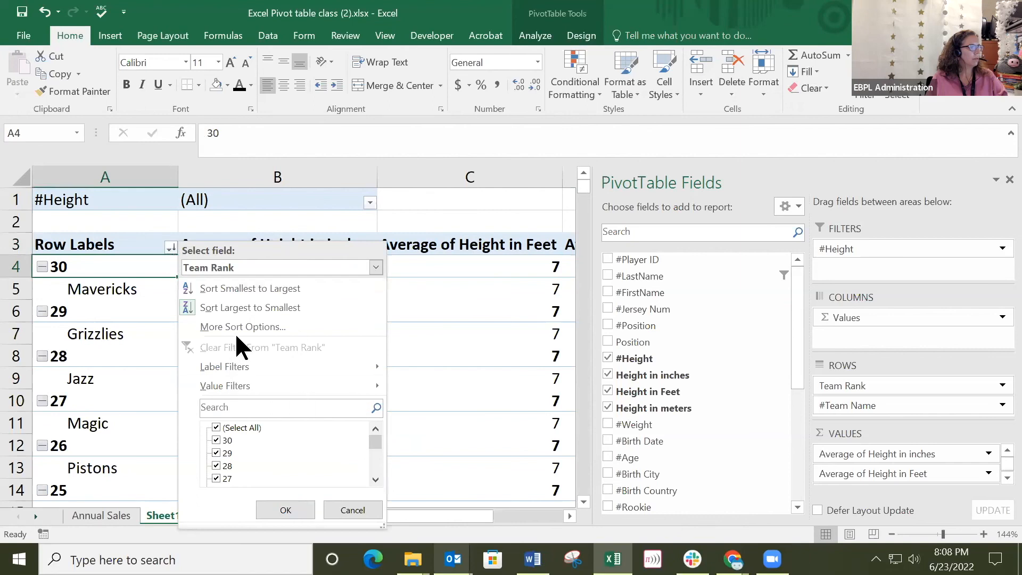
click(251, 288)
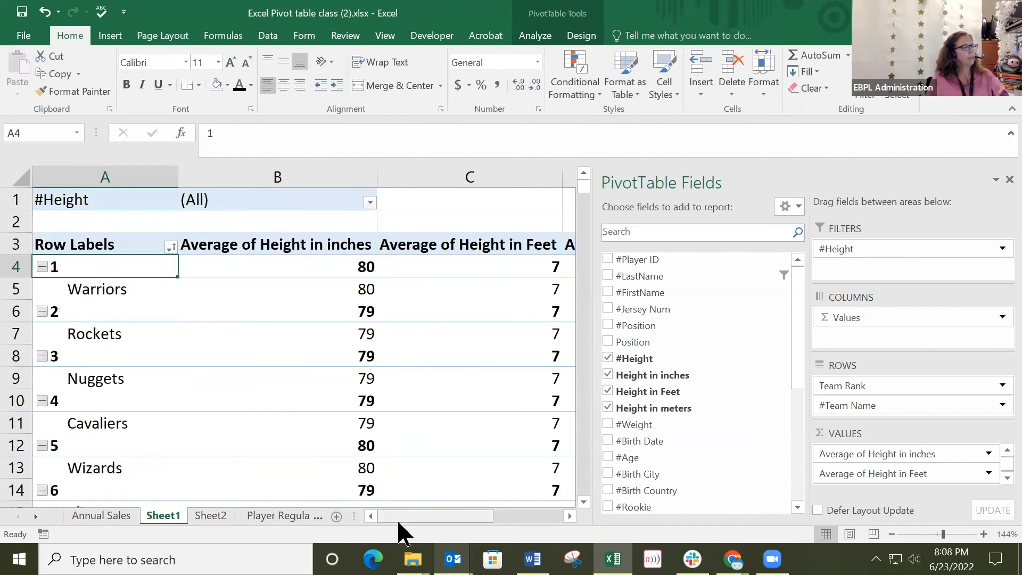
mouse_move(399, 516)
mouse_down()
mouse_move(535, 513)
mouse_move(383, 518)
mouse_up()
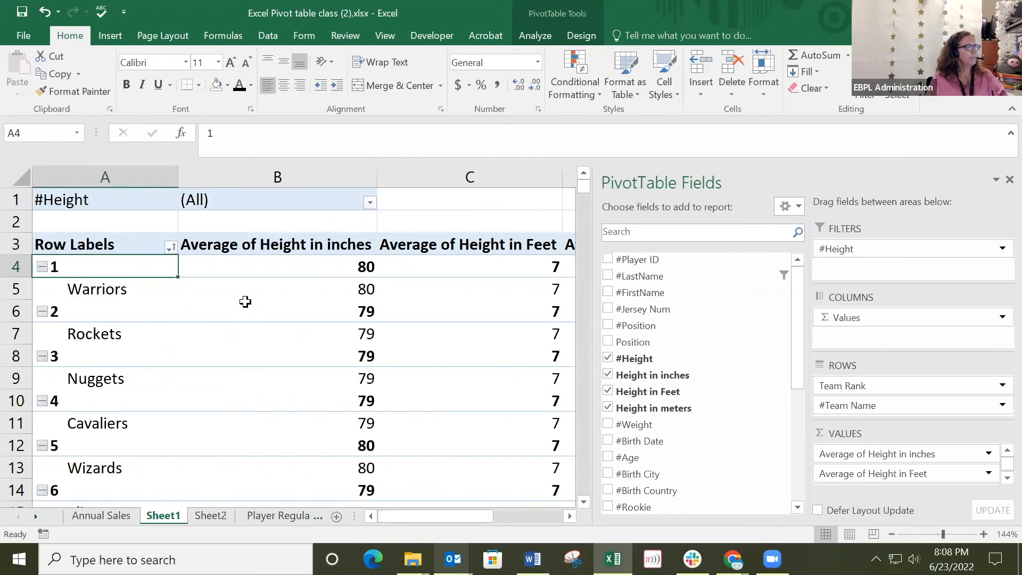
Check which teams hold ranks 1 to 5 in the pivot table's row labels.
click(152, 295)
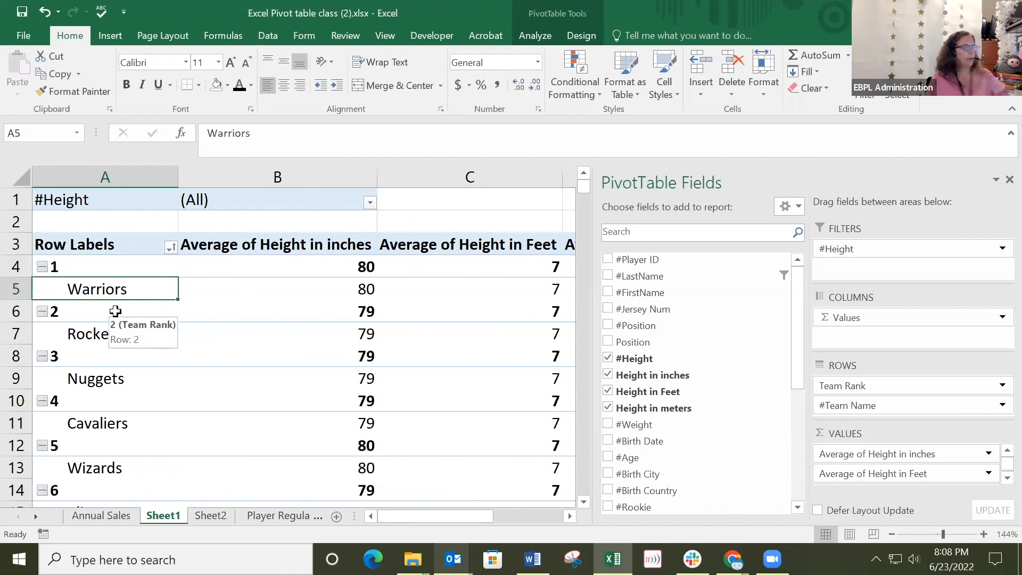
click(106, 337)
click(97, 380)
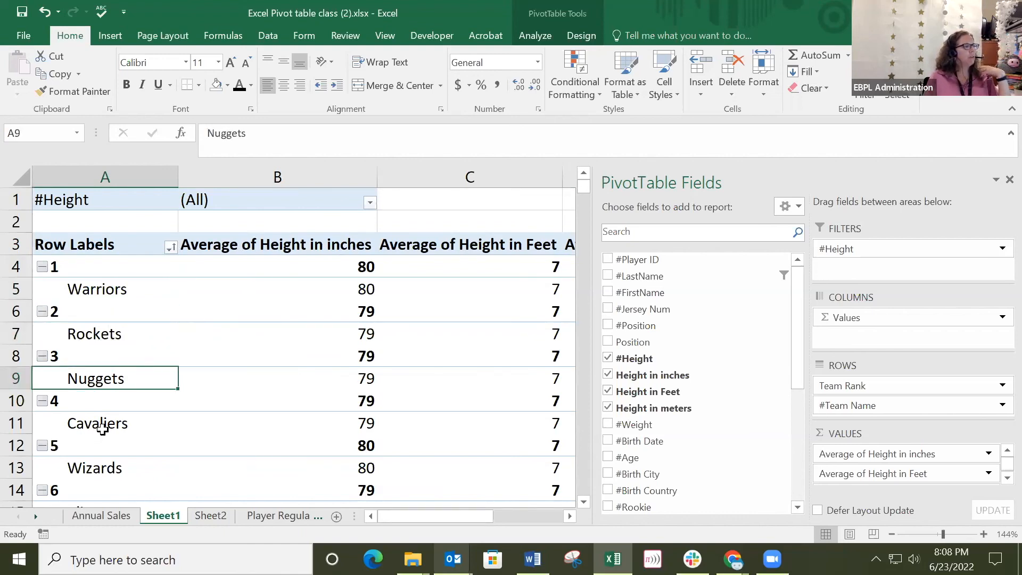
click(100, 425)
click(90, 468)
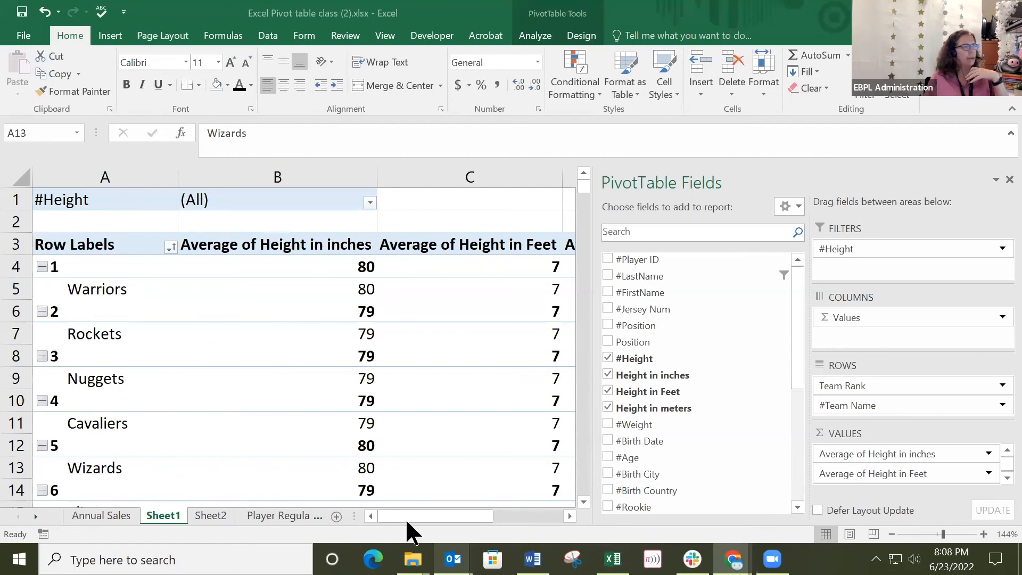
click(485, 509)
drag(442, 527, 421, 525)
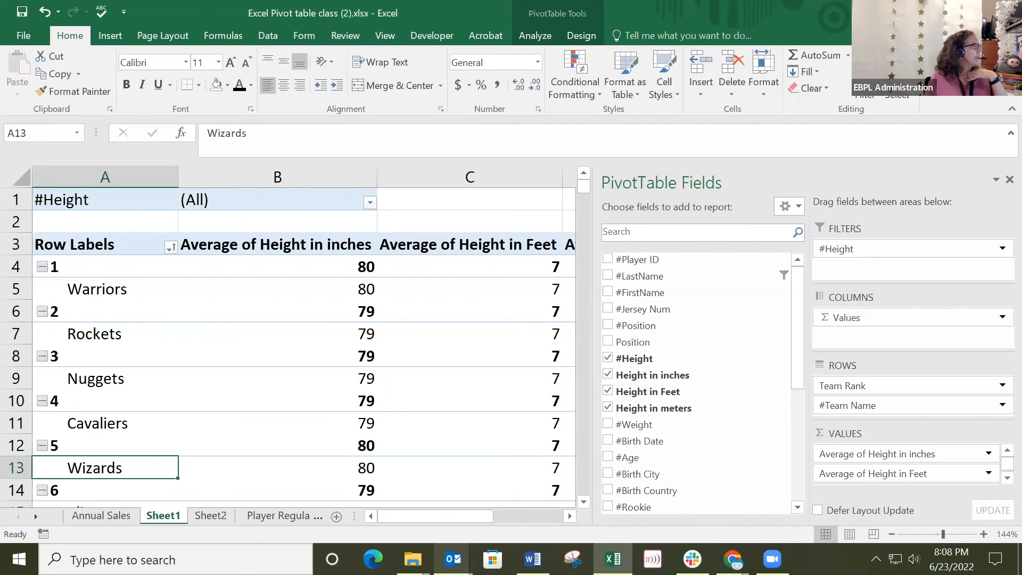
Switch to the Notion class notes in Chrome, maximize the window and review the pivot table example for the best players of the season.
drag(0, 33, 394, 33)
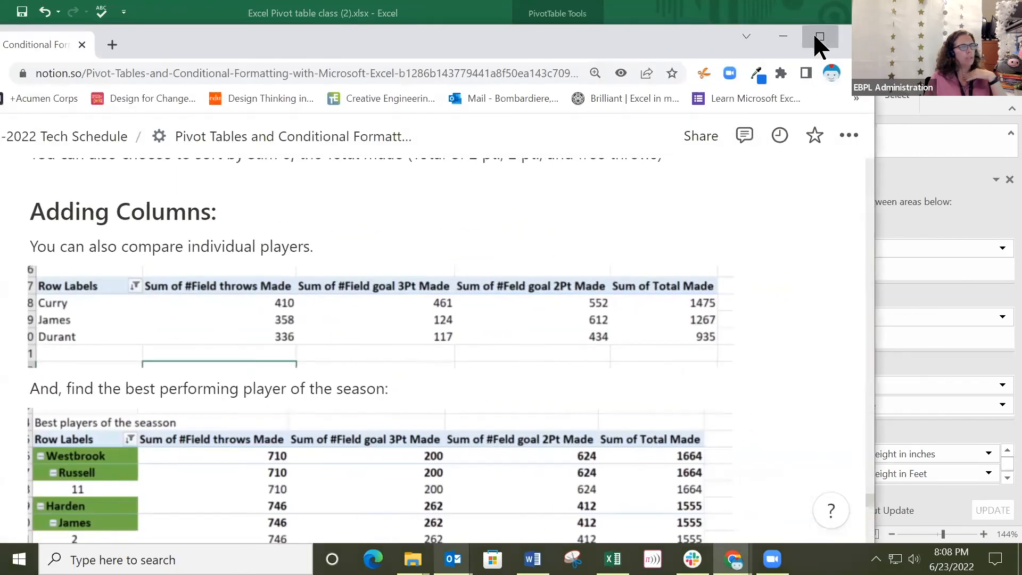
click(819, 37)
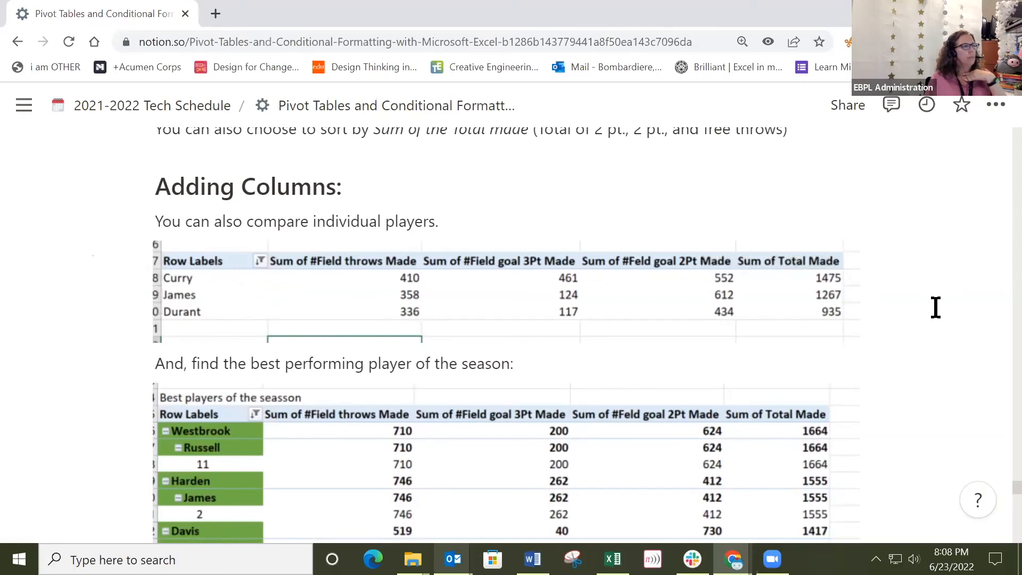
scroll(936, 307, down, 5)
scroll(935, 306, down, 3)
scroll(879, 314, up, 3)
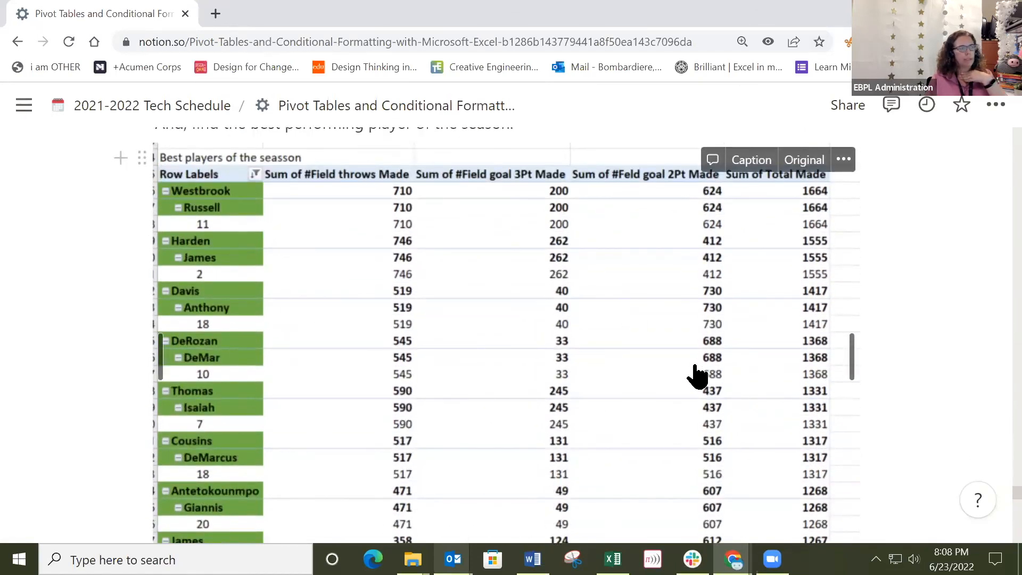
scroll(515, 290, down, 4)
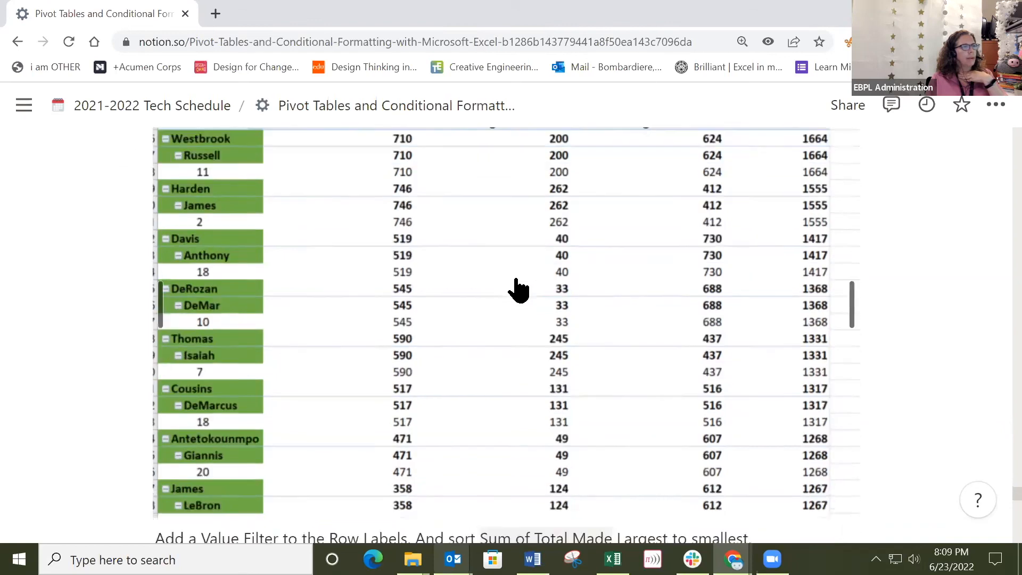
scroll(528, 288, up, 2)
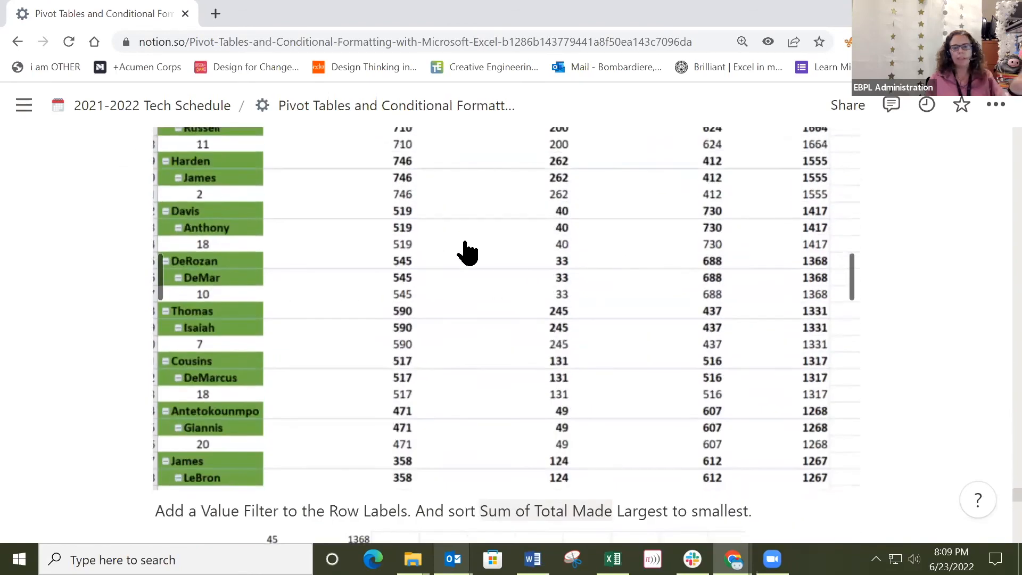